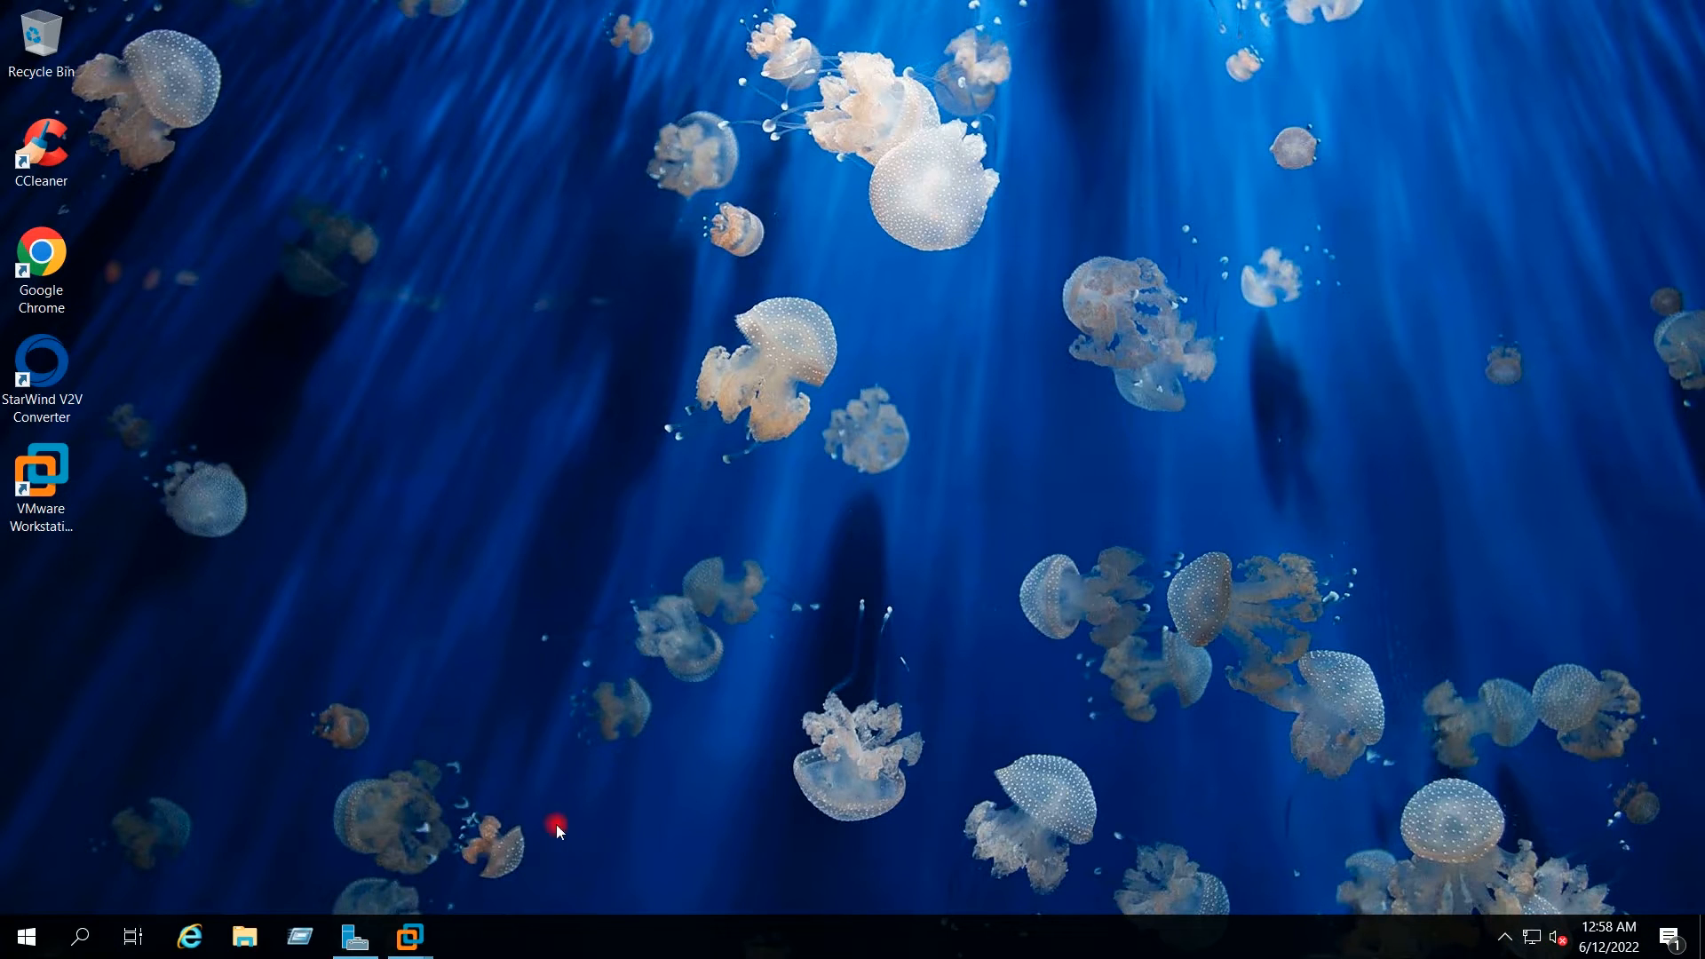
Step: Switch to the WINSRV2019VM13 virtual machine window from the VMware taskbar preview
mouse_move(423, 936)
left_click(695, 812)
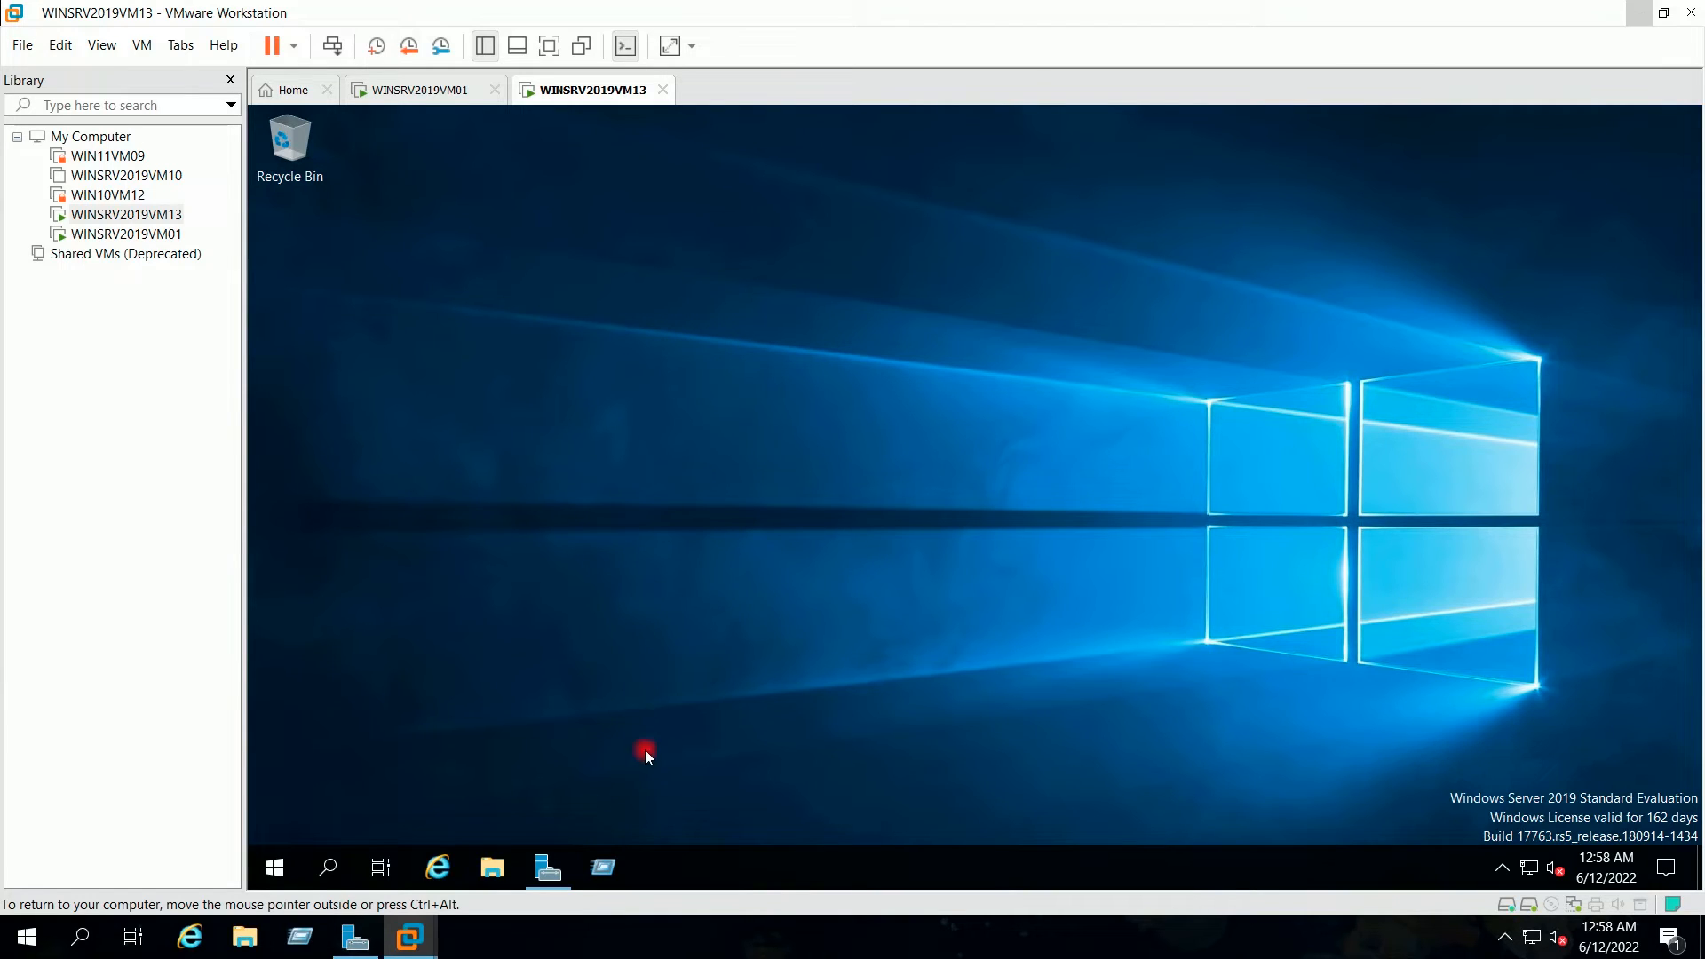
Step: Launch cmd from Run and confirm with ipconfig that the IPv4 address is 192.168.0.151
left_click(611, 863)
type("cmd")
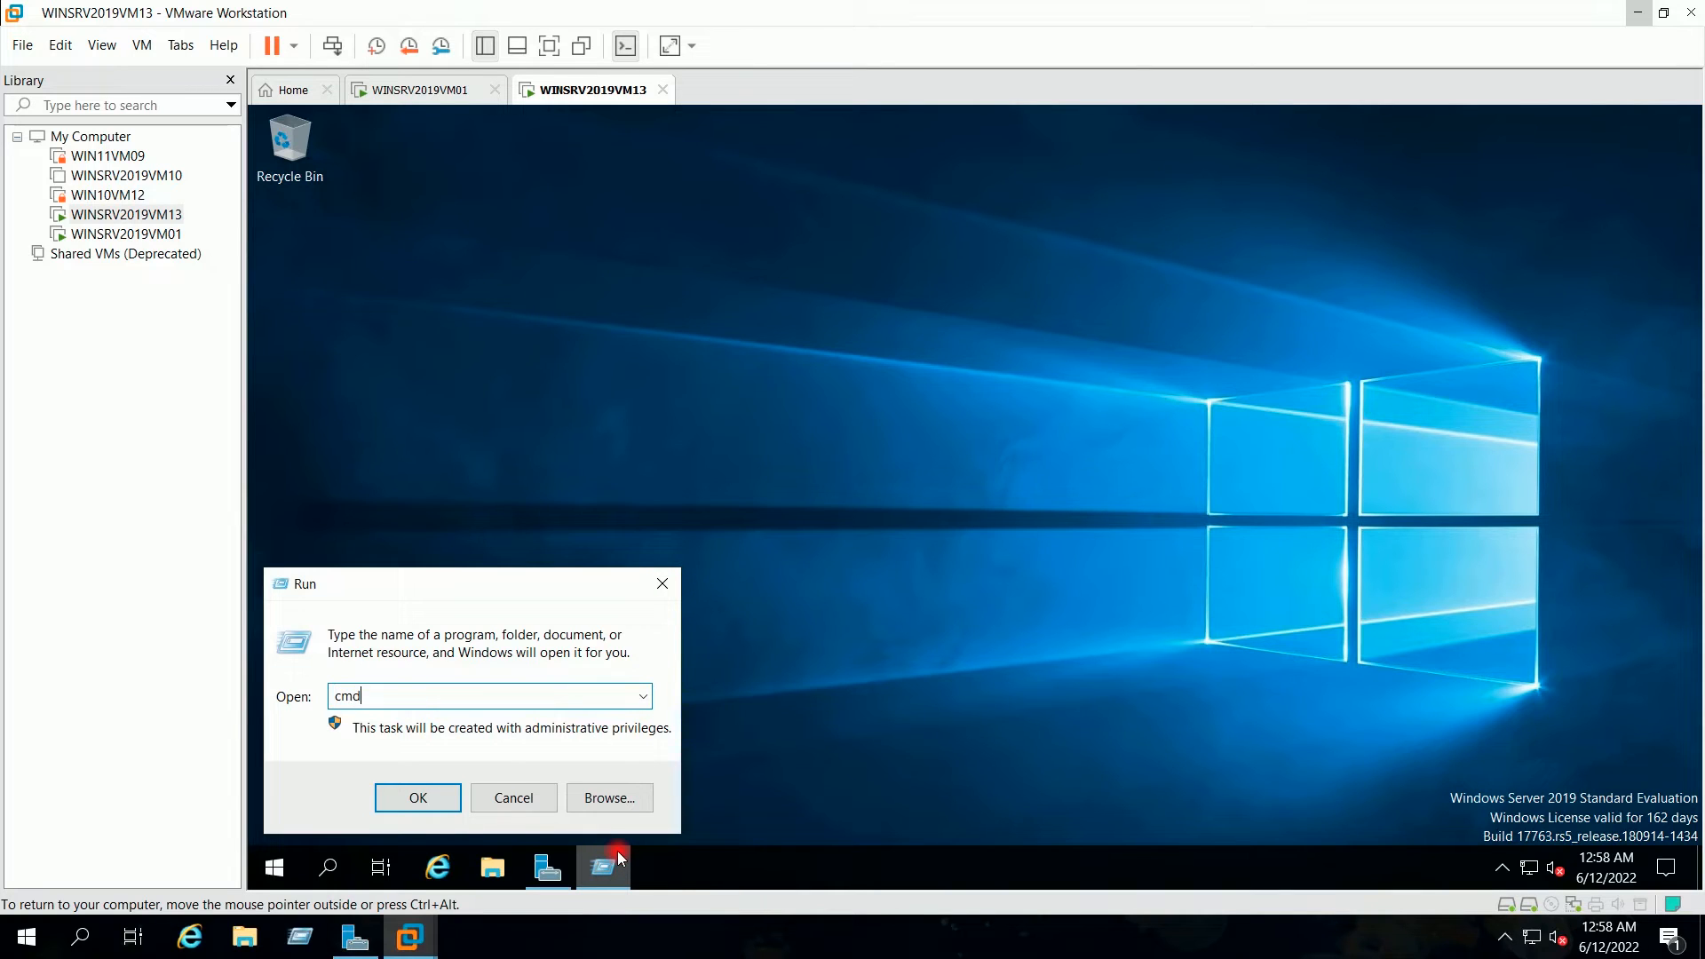
key("Return")
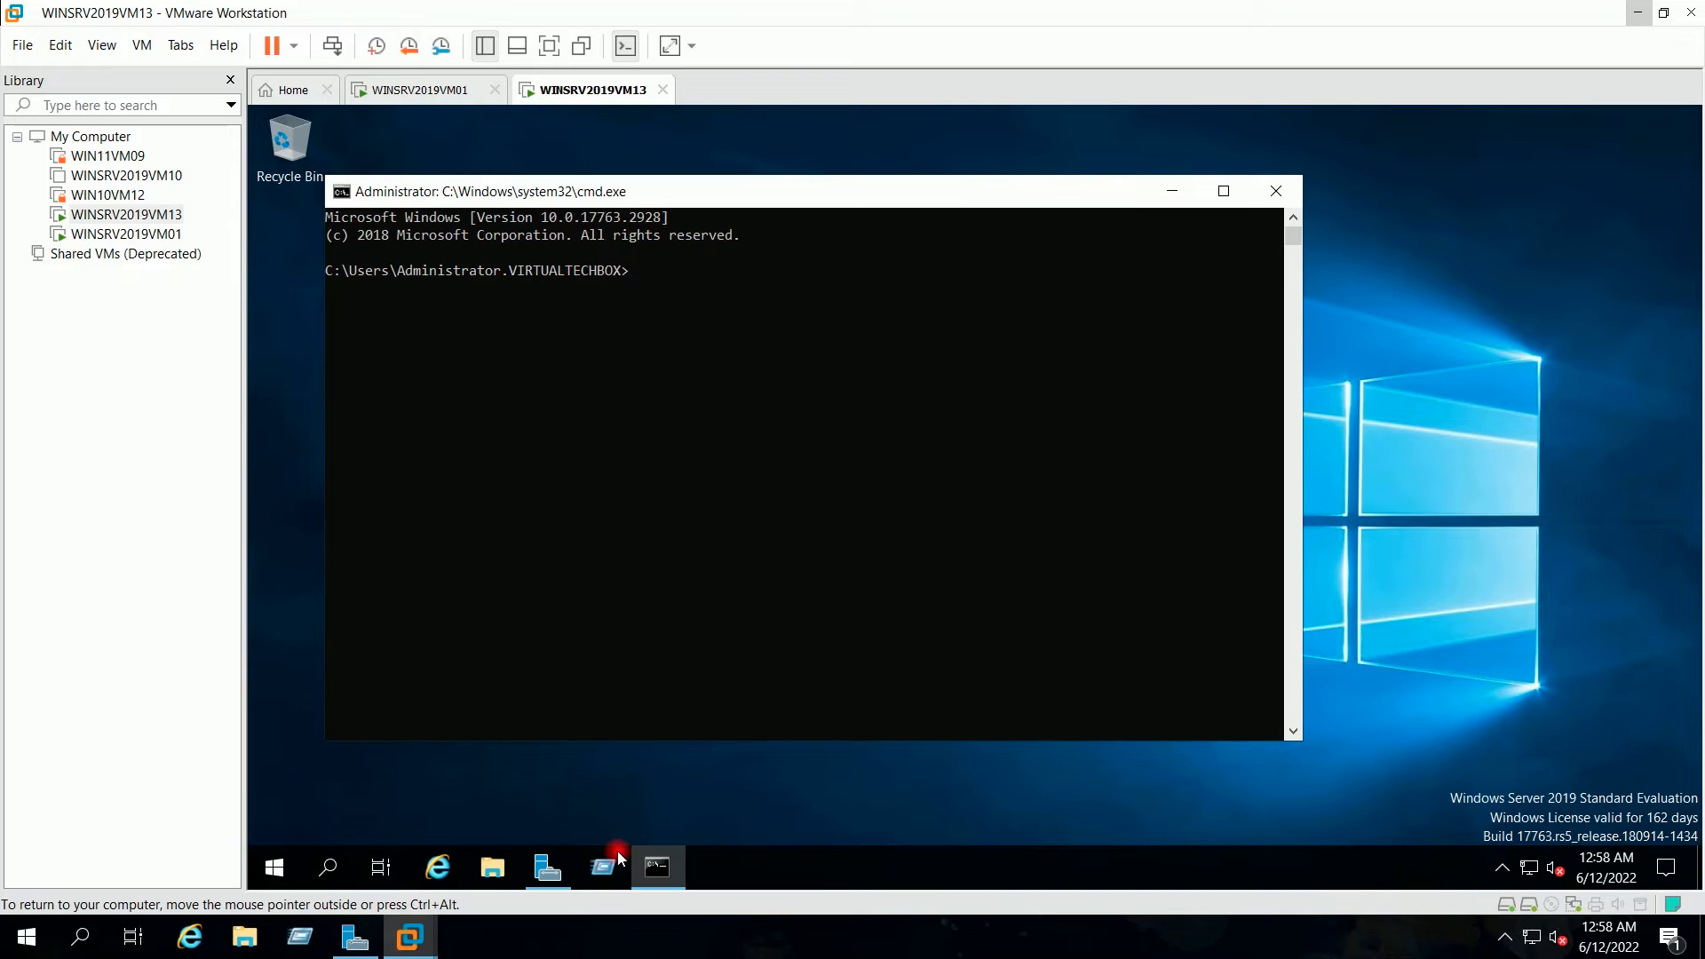
type("ipconfig")
key("Return")
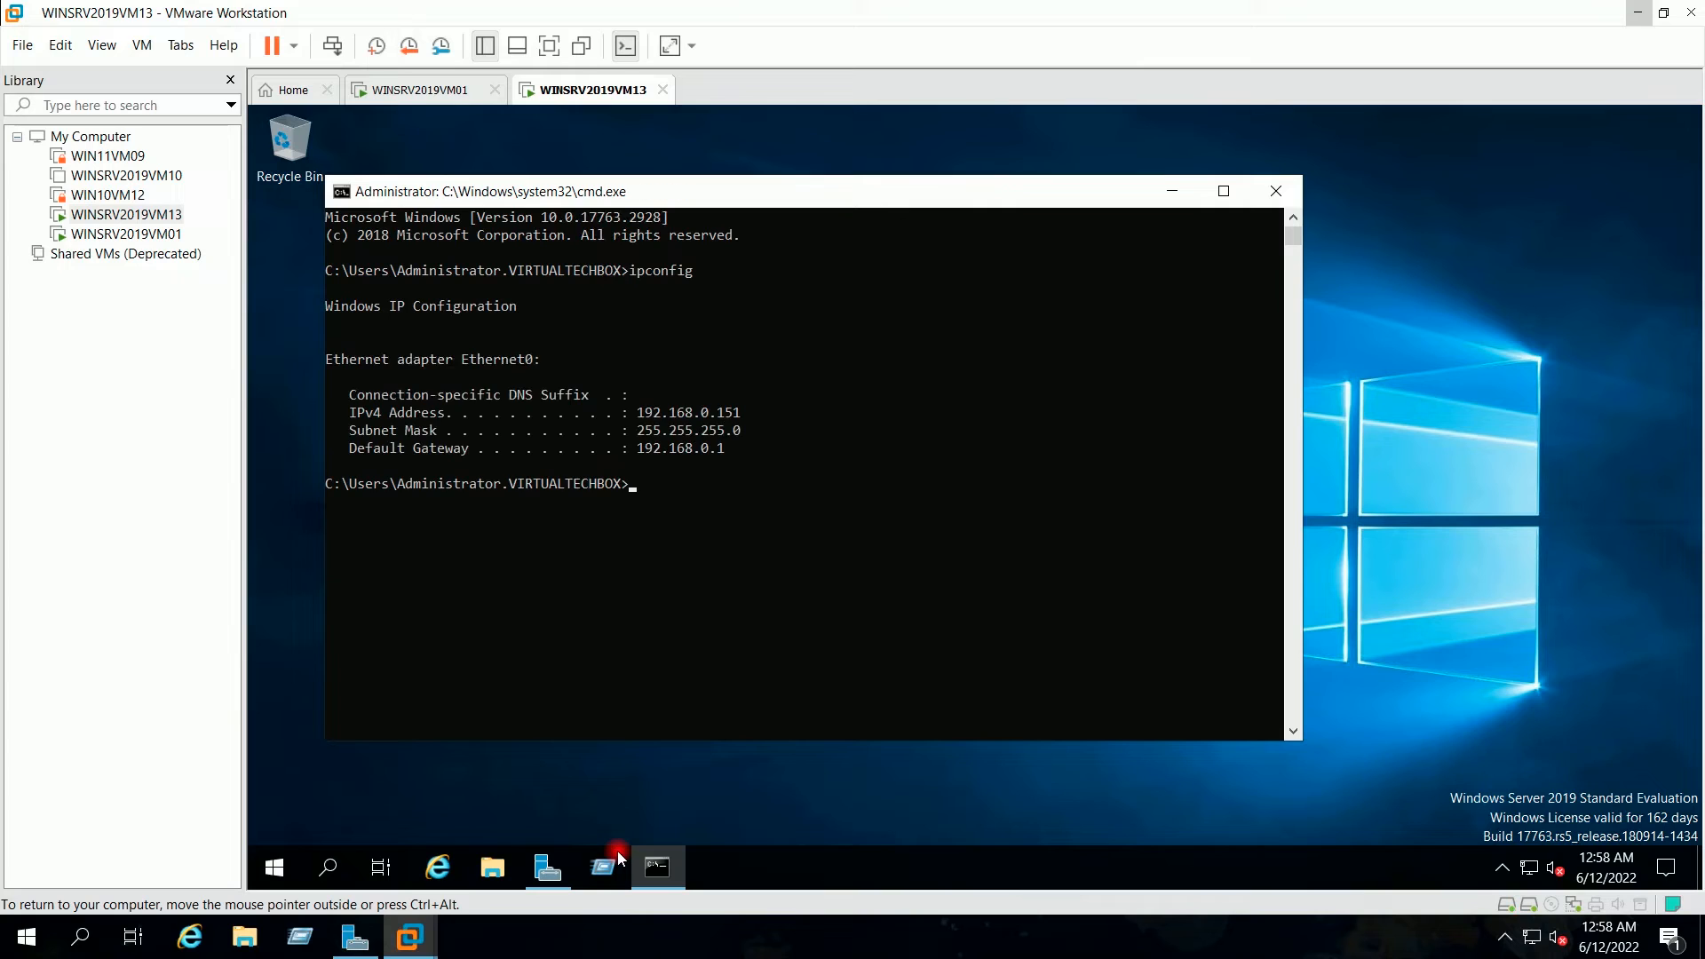
left_click_drag(637, 412, 748, 421)
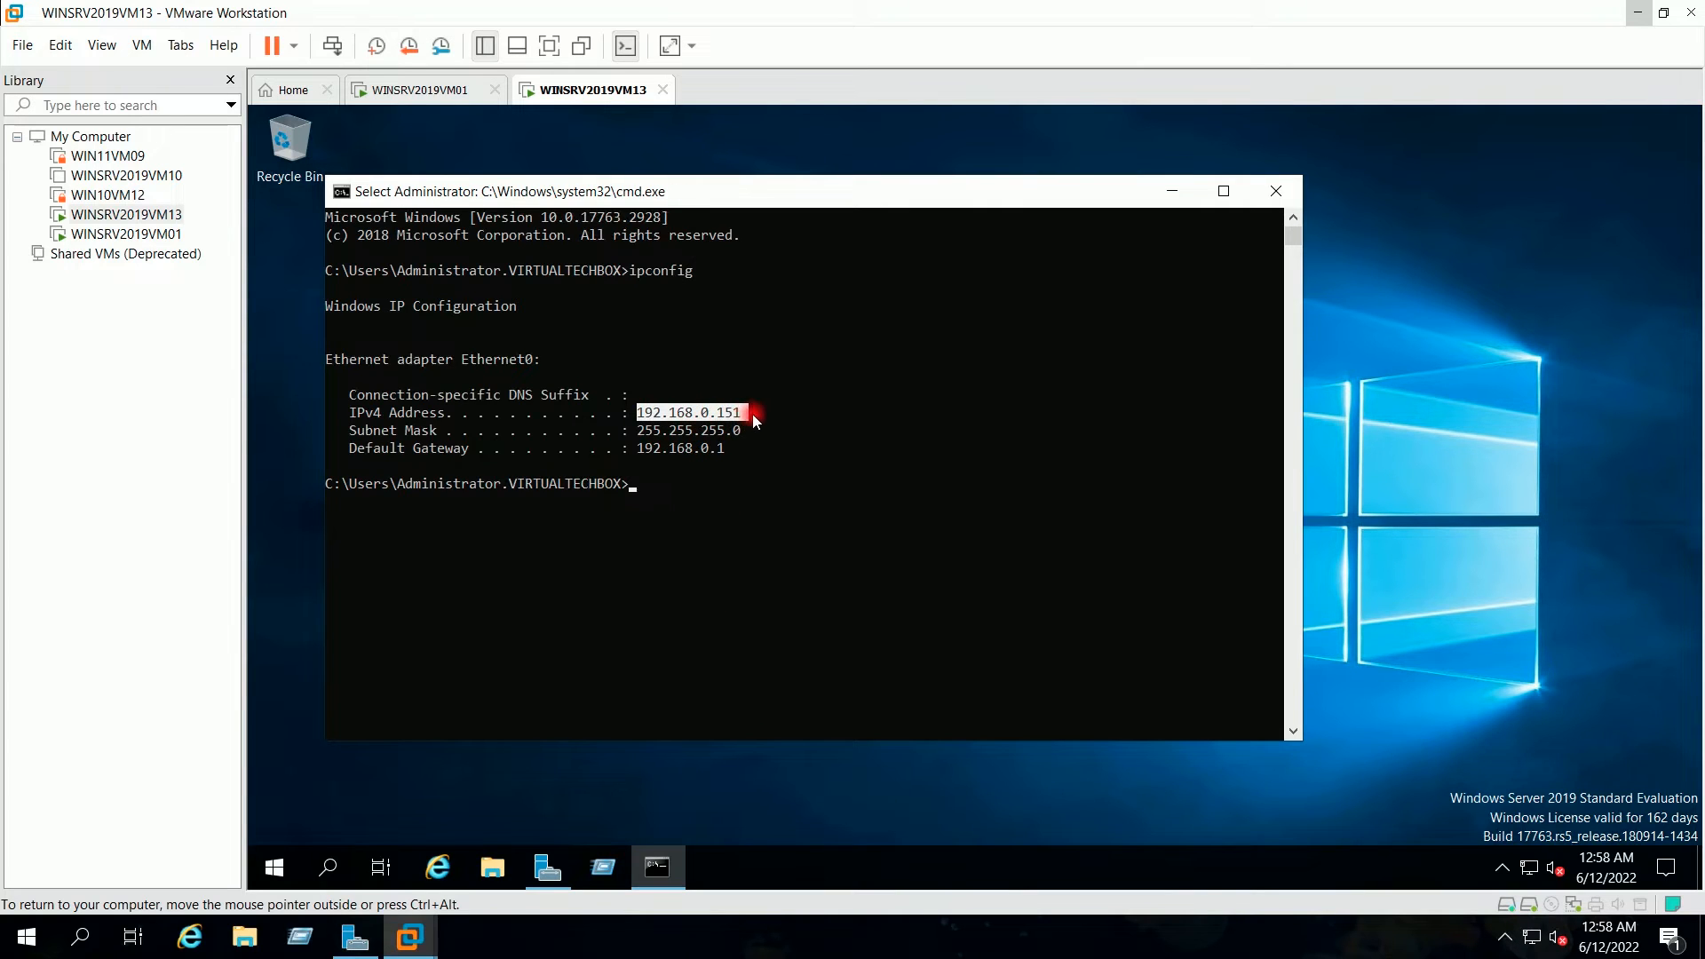
left_click(763, 412)
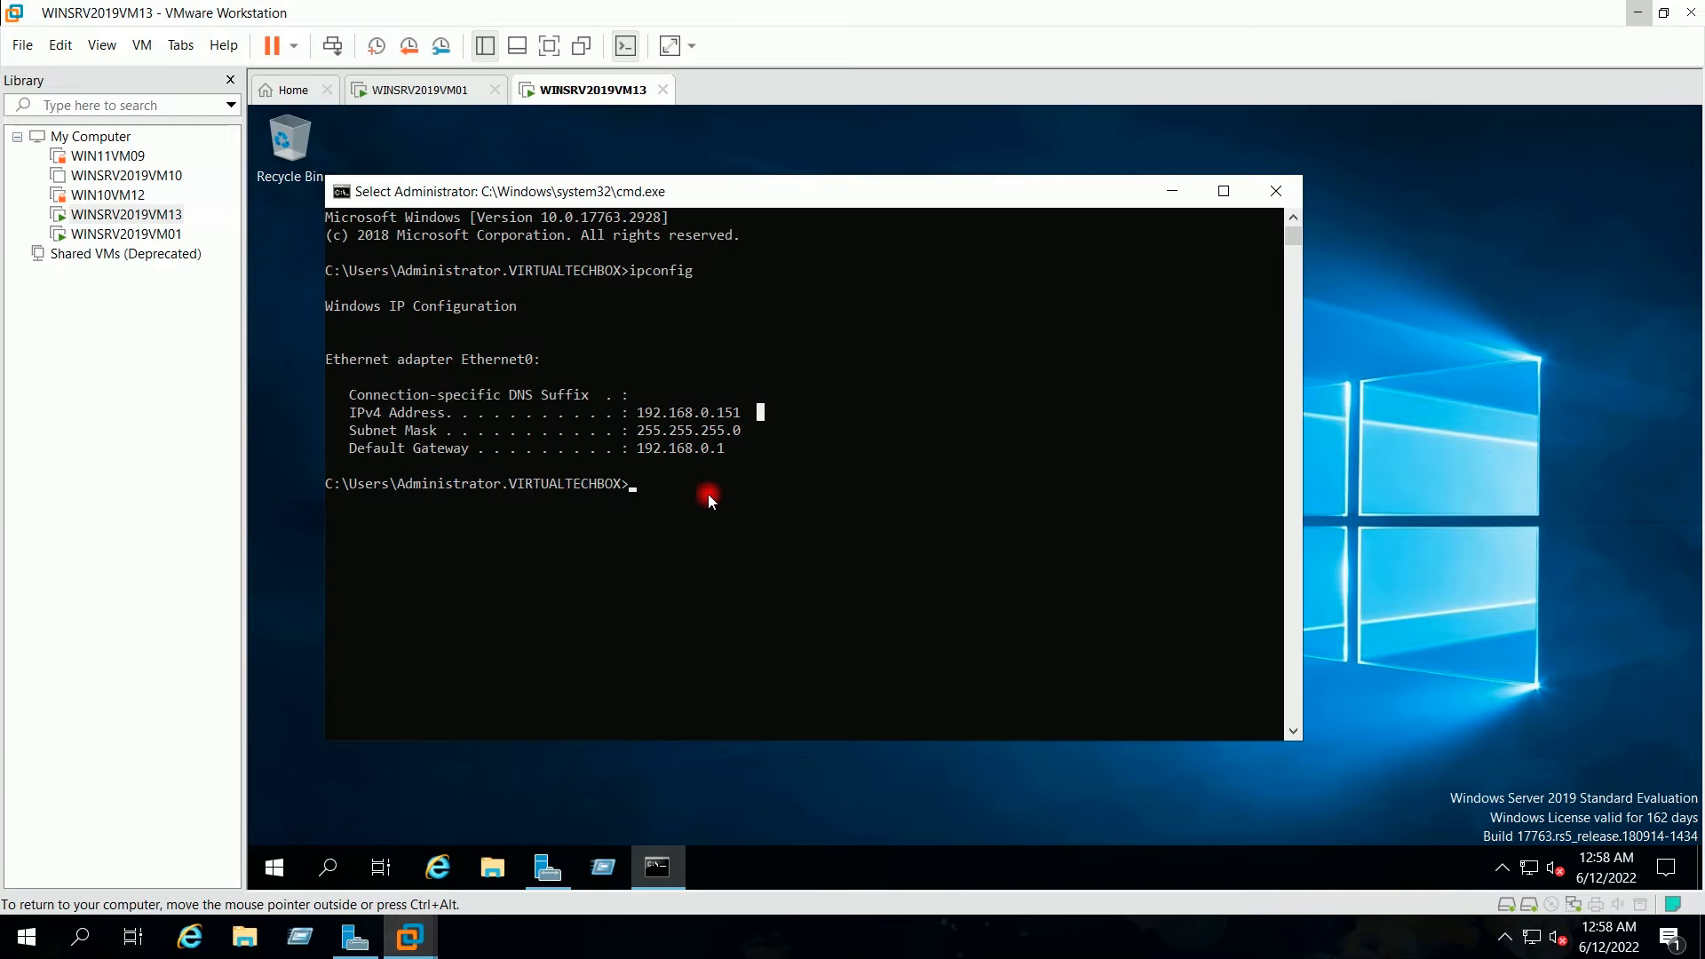
Step: Run hostname to confirm the name WINSRV2019VM13, then minimize Command Prompt
type("hostname")
key("Return")
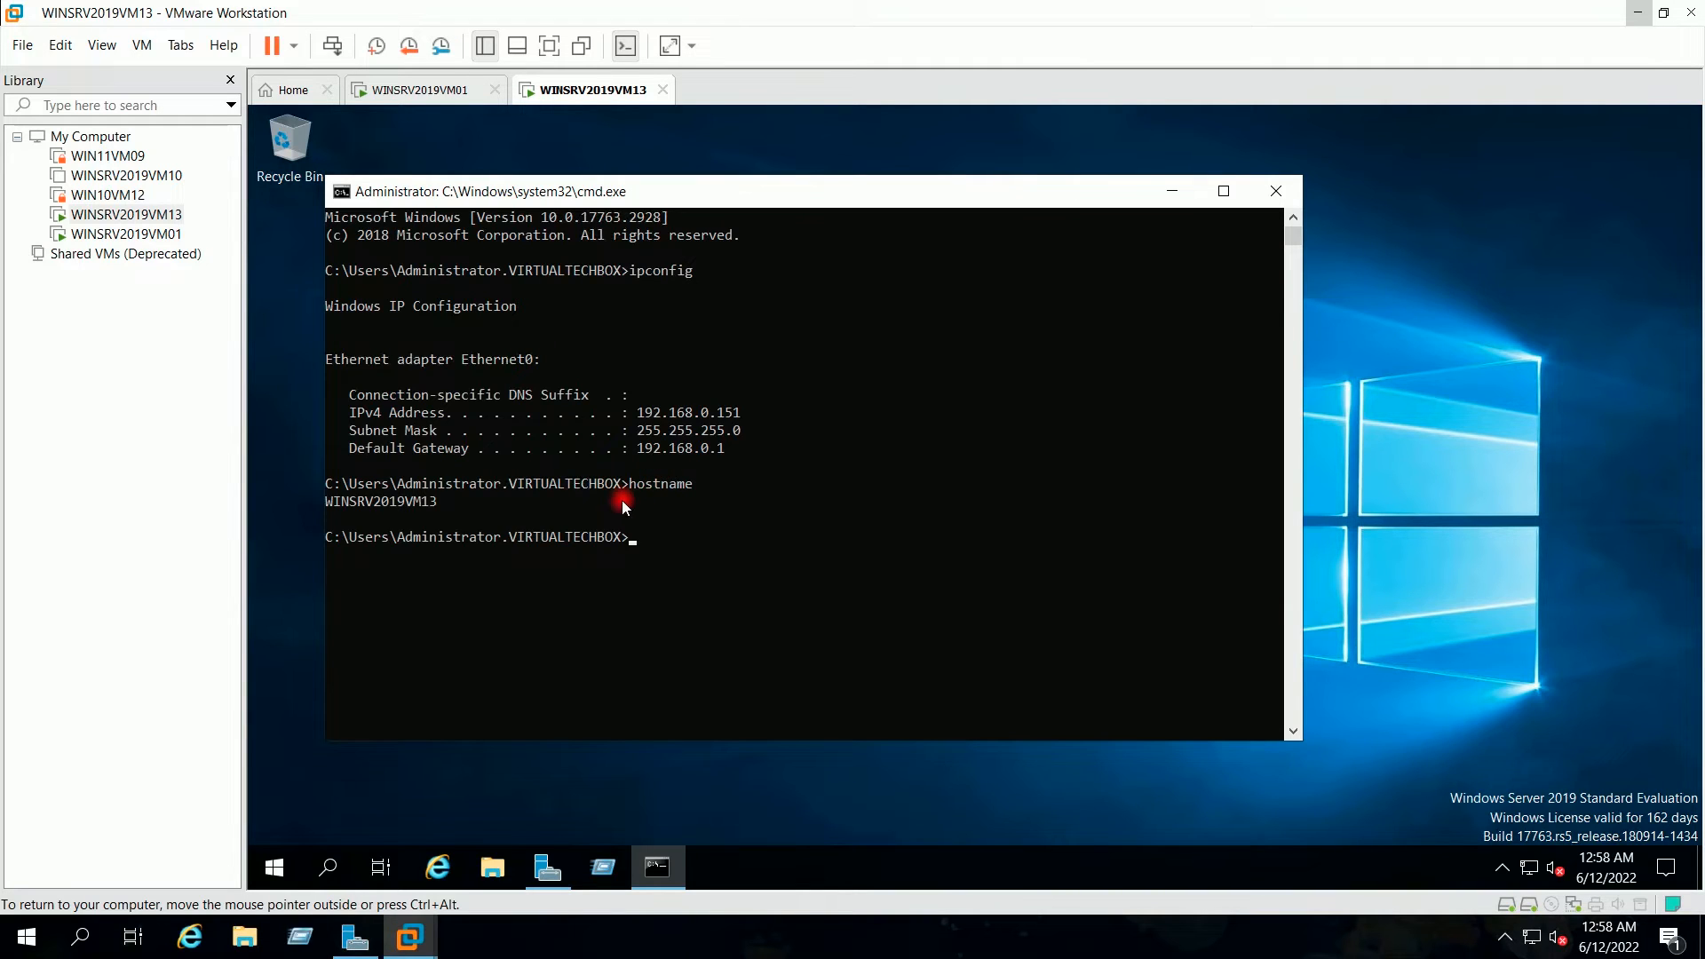
left_click_drag(620, 484, 397, 483)
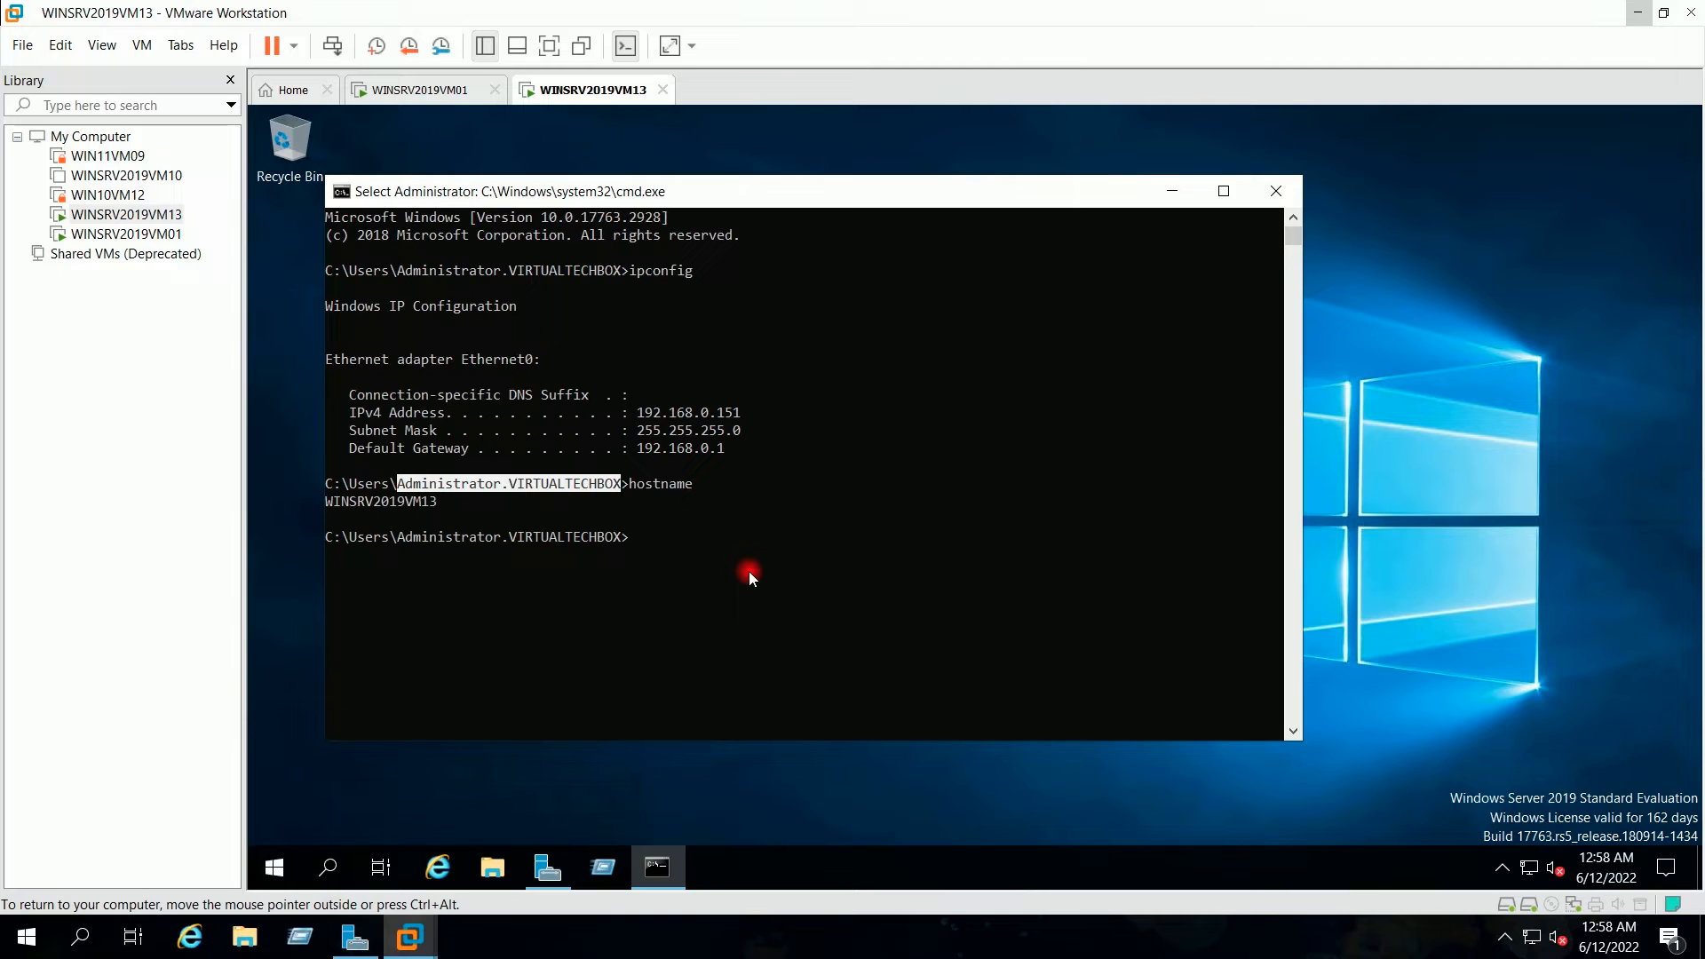
left_click(707, 496)
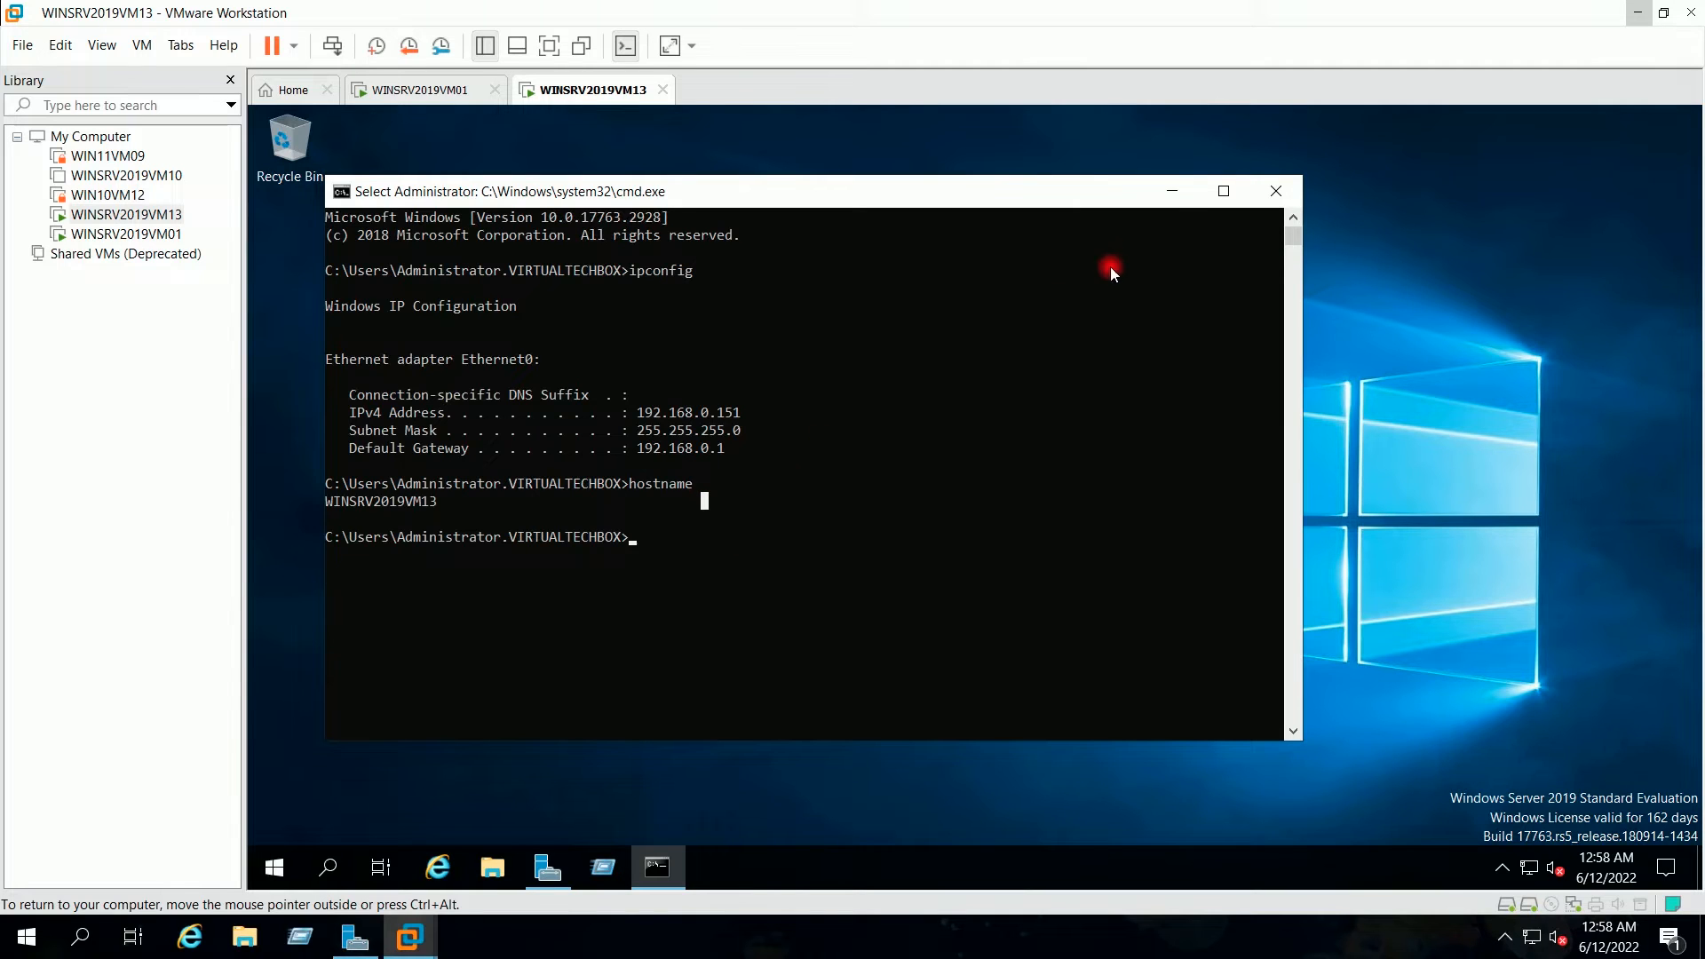
left_click(1176, 193)
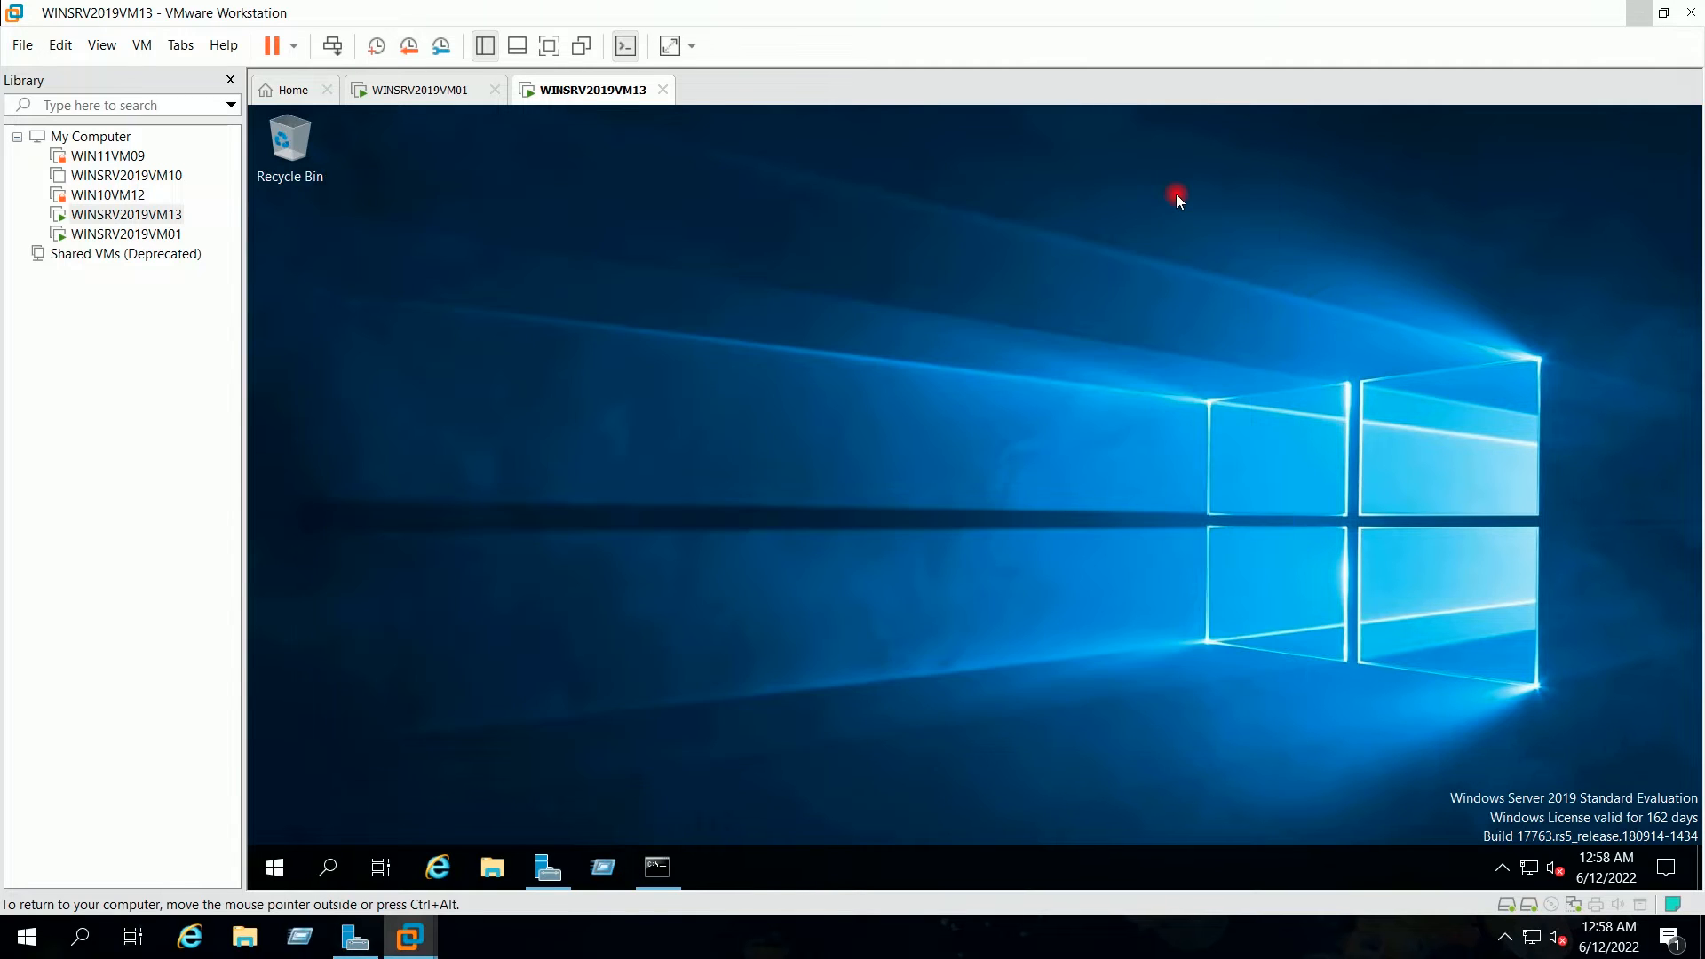
left_click(428, 90)
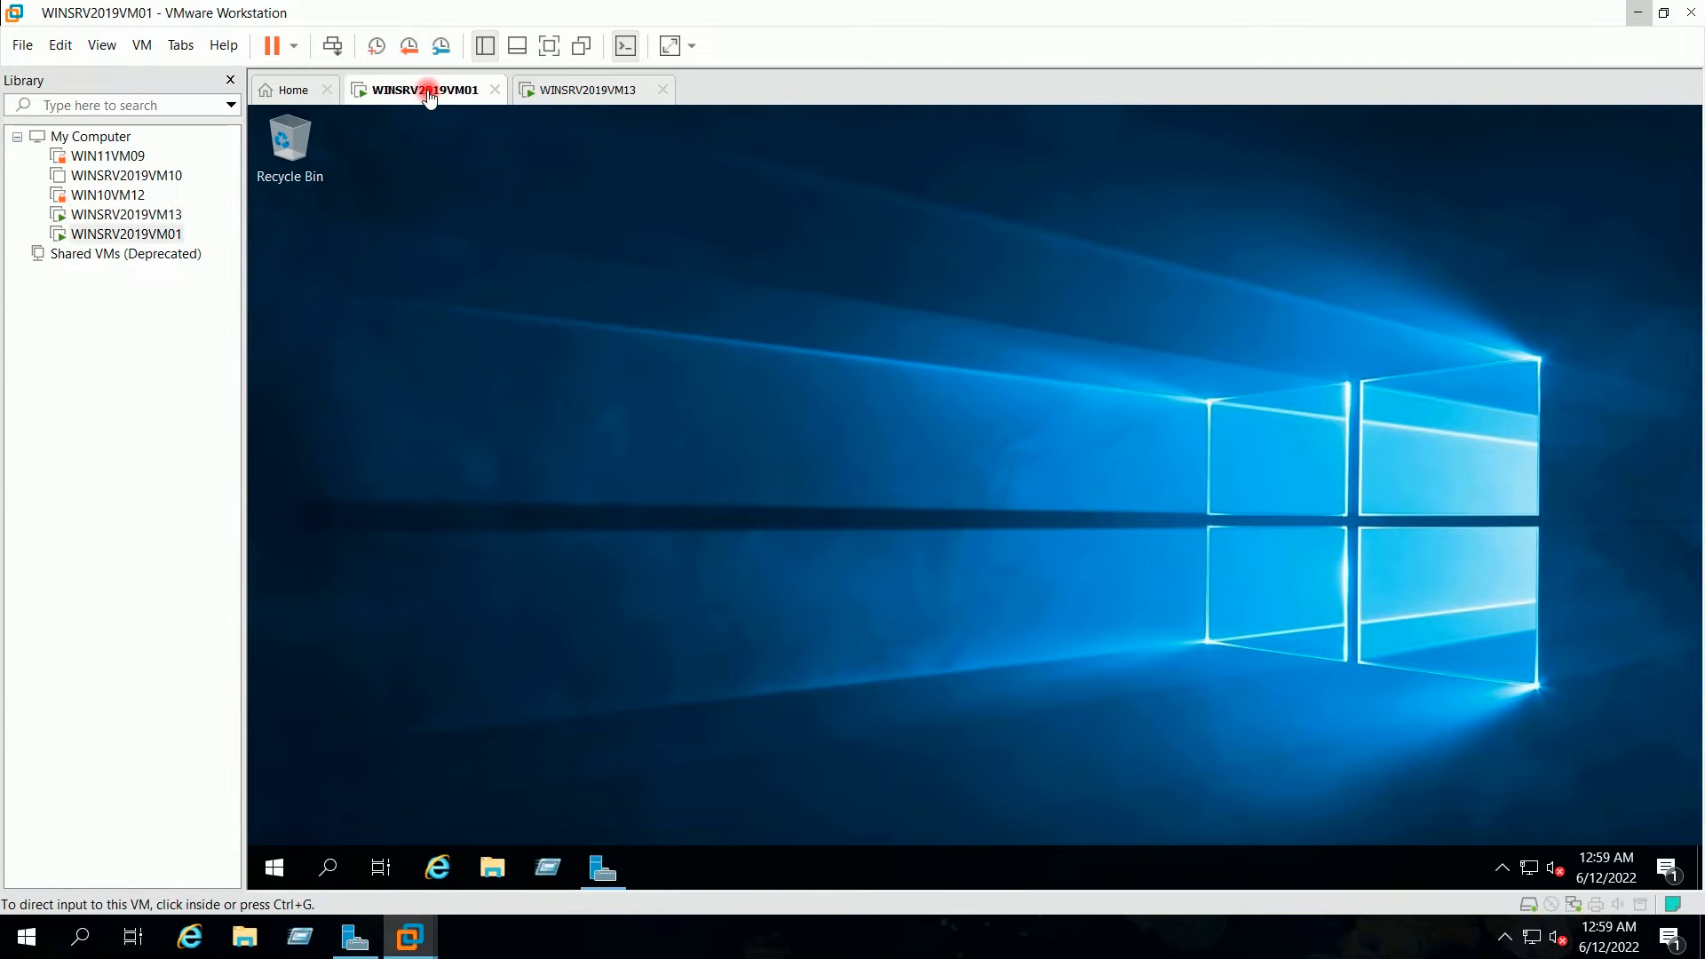
left_click(548, 875)
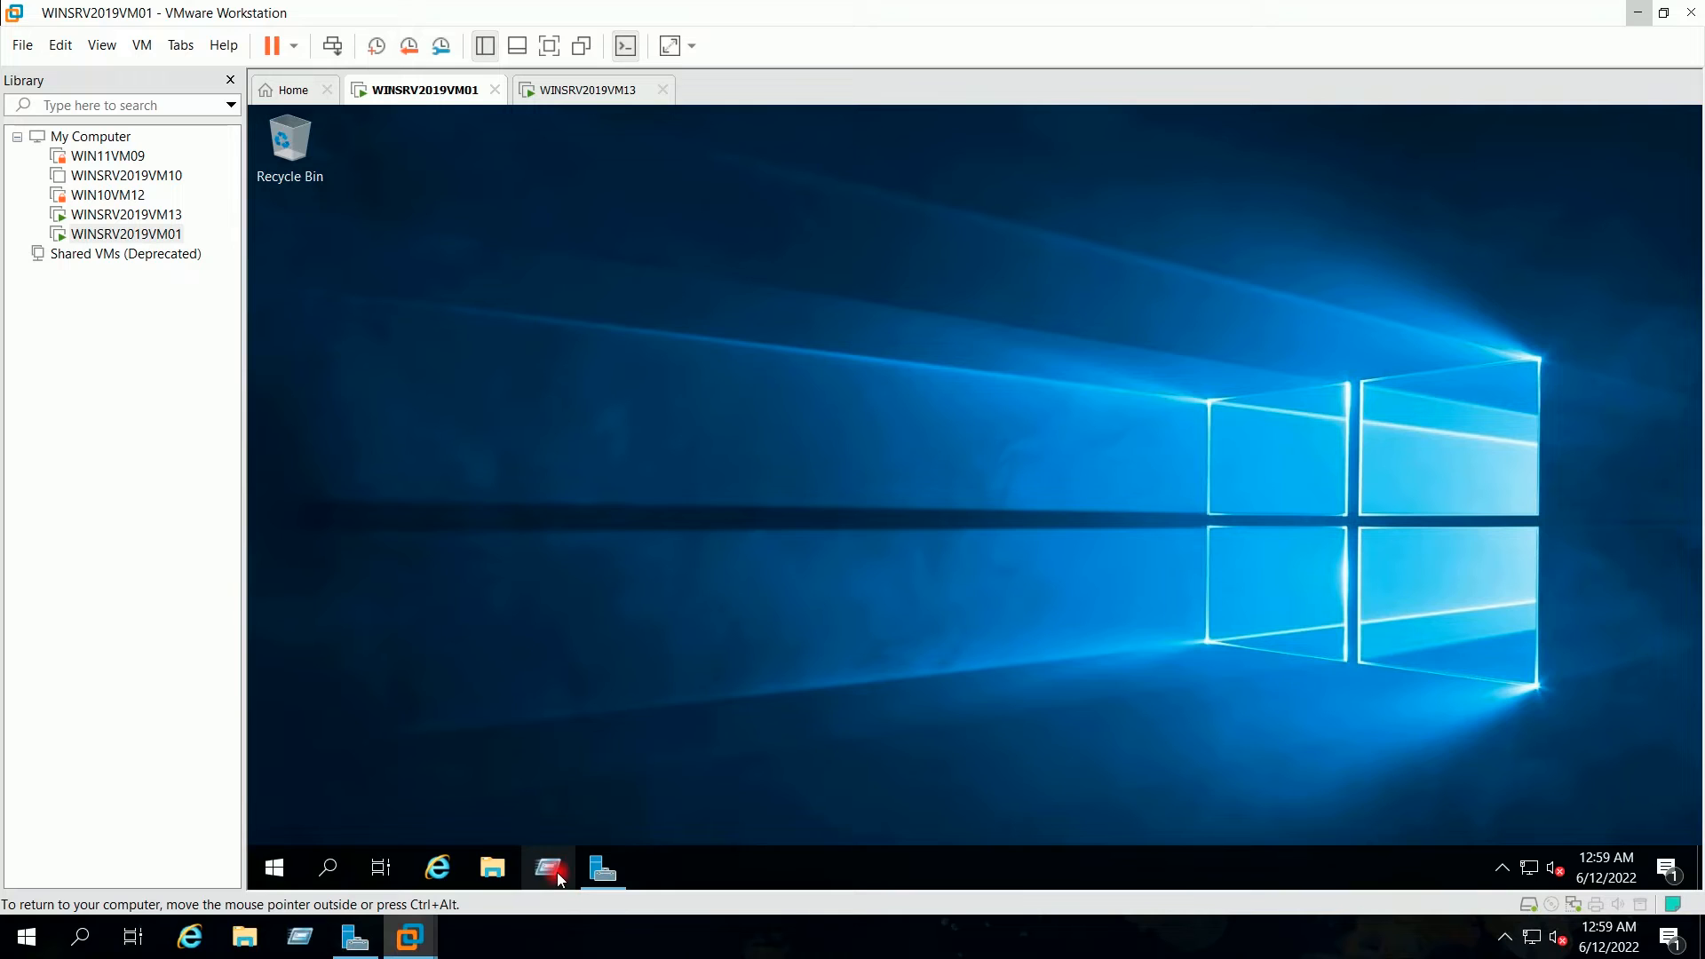
left_click(550, 870)
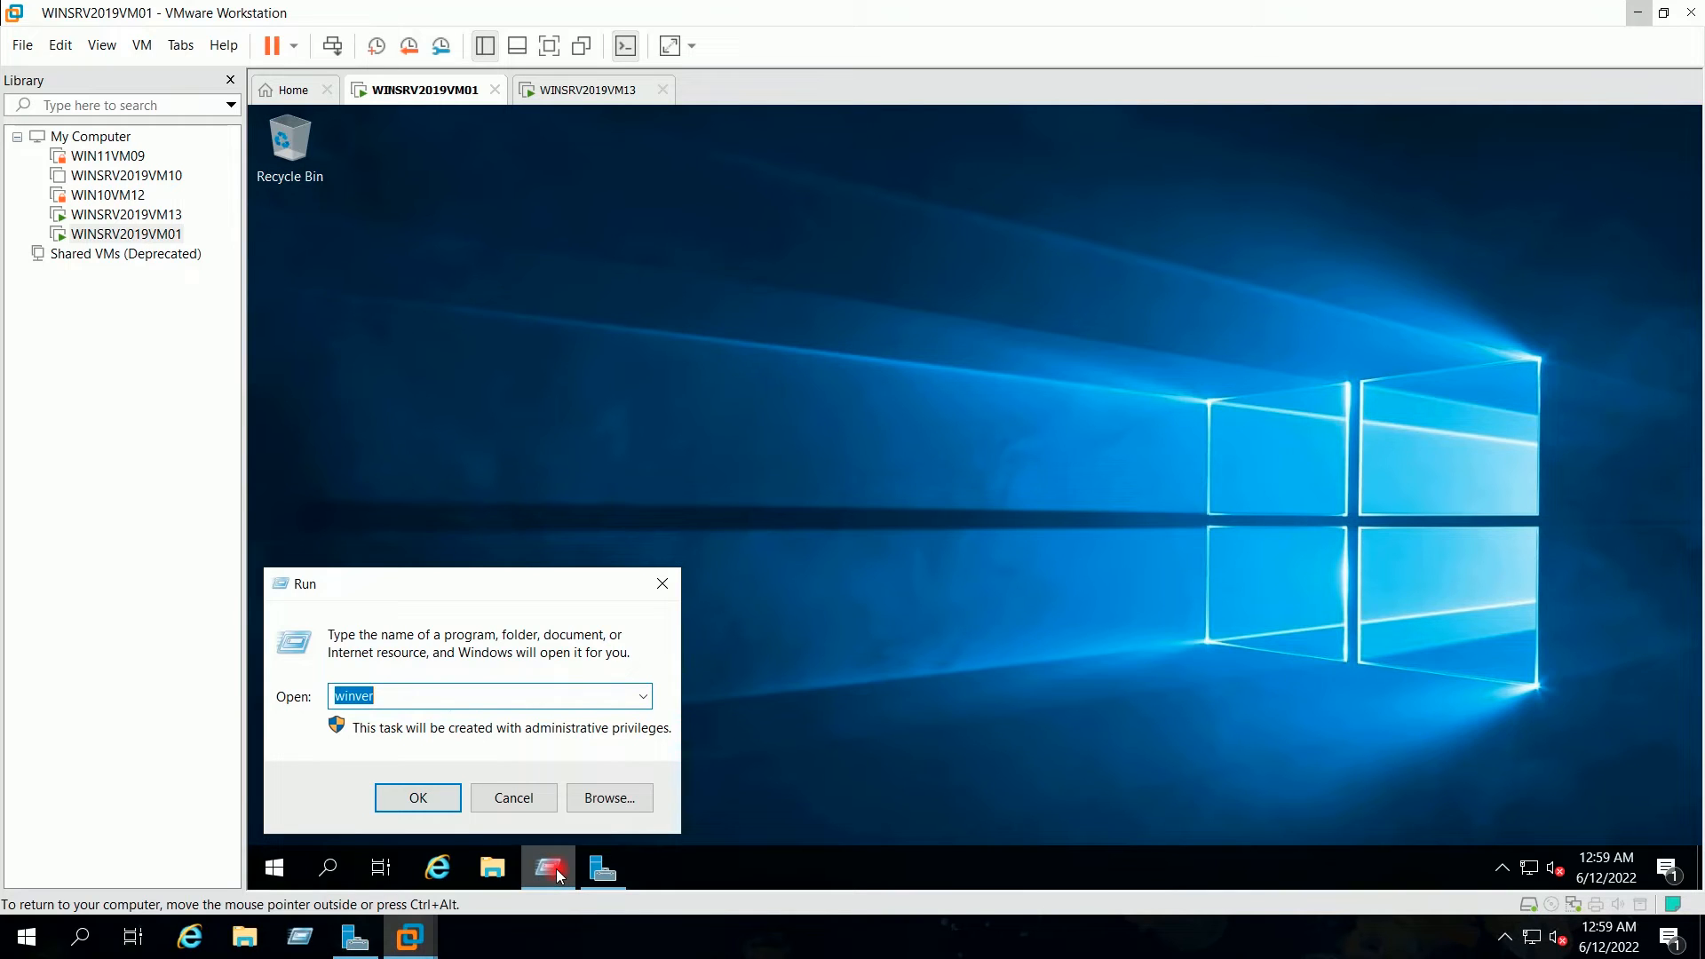
left_click(418, 797)
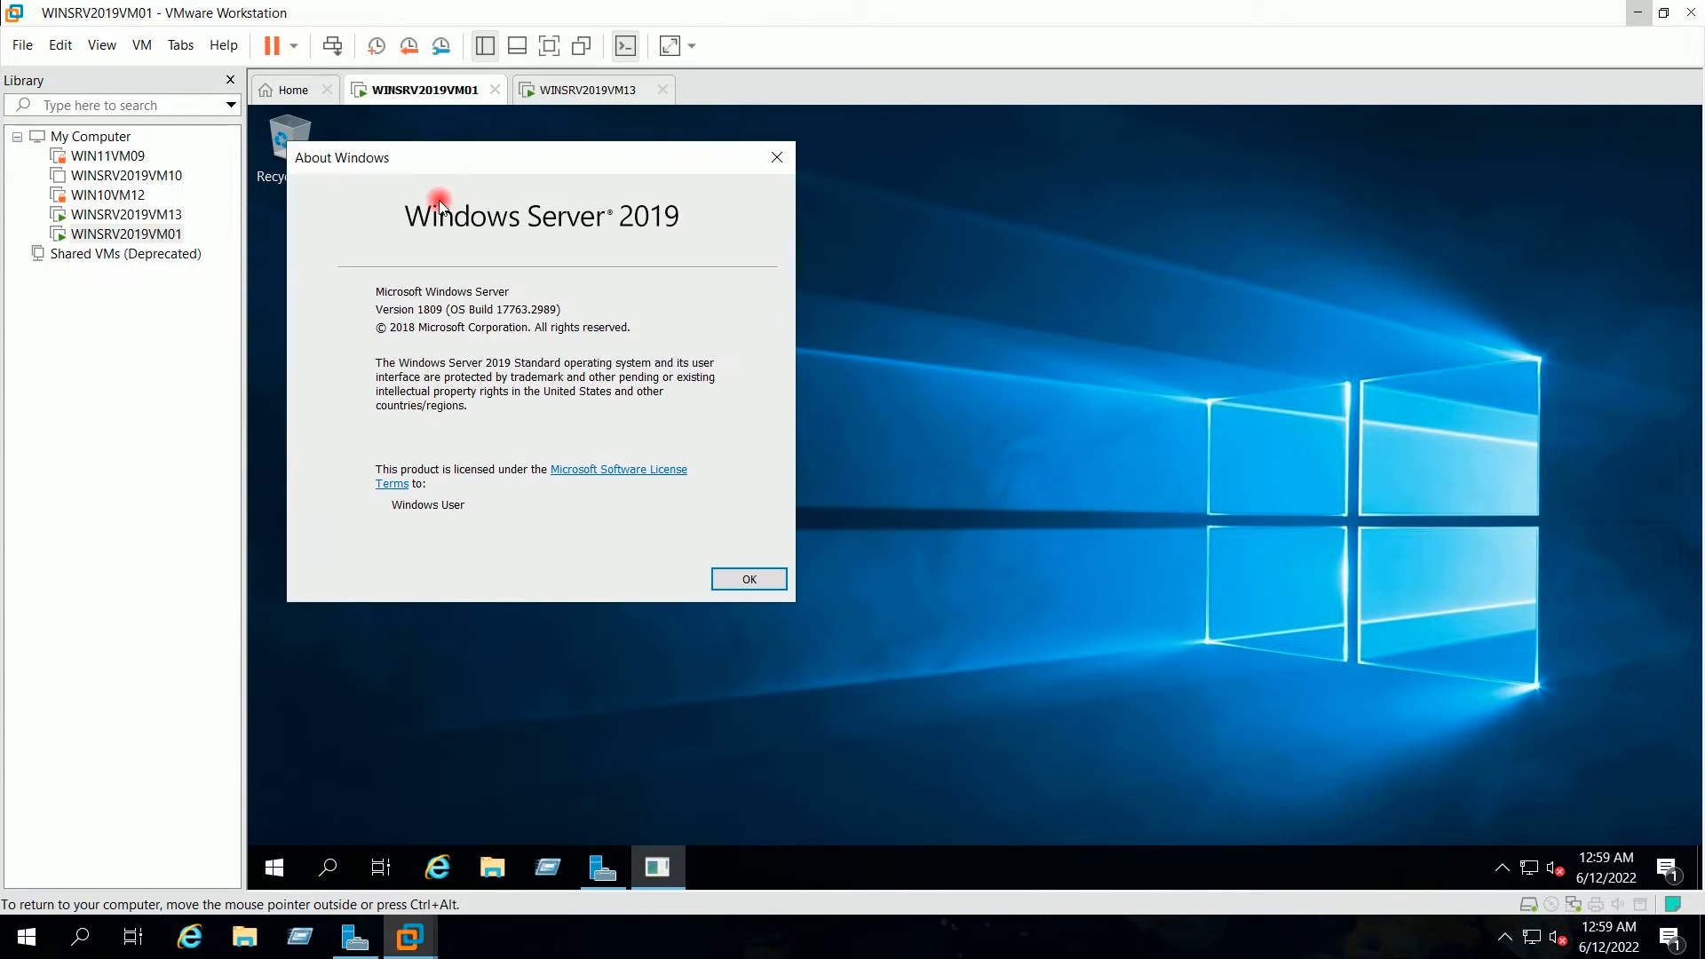
left_click(751, 585)
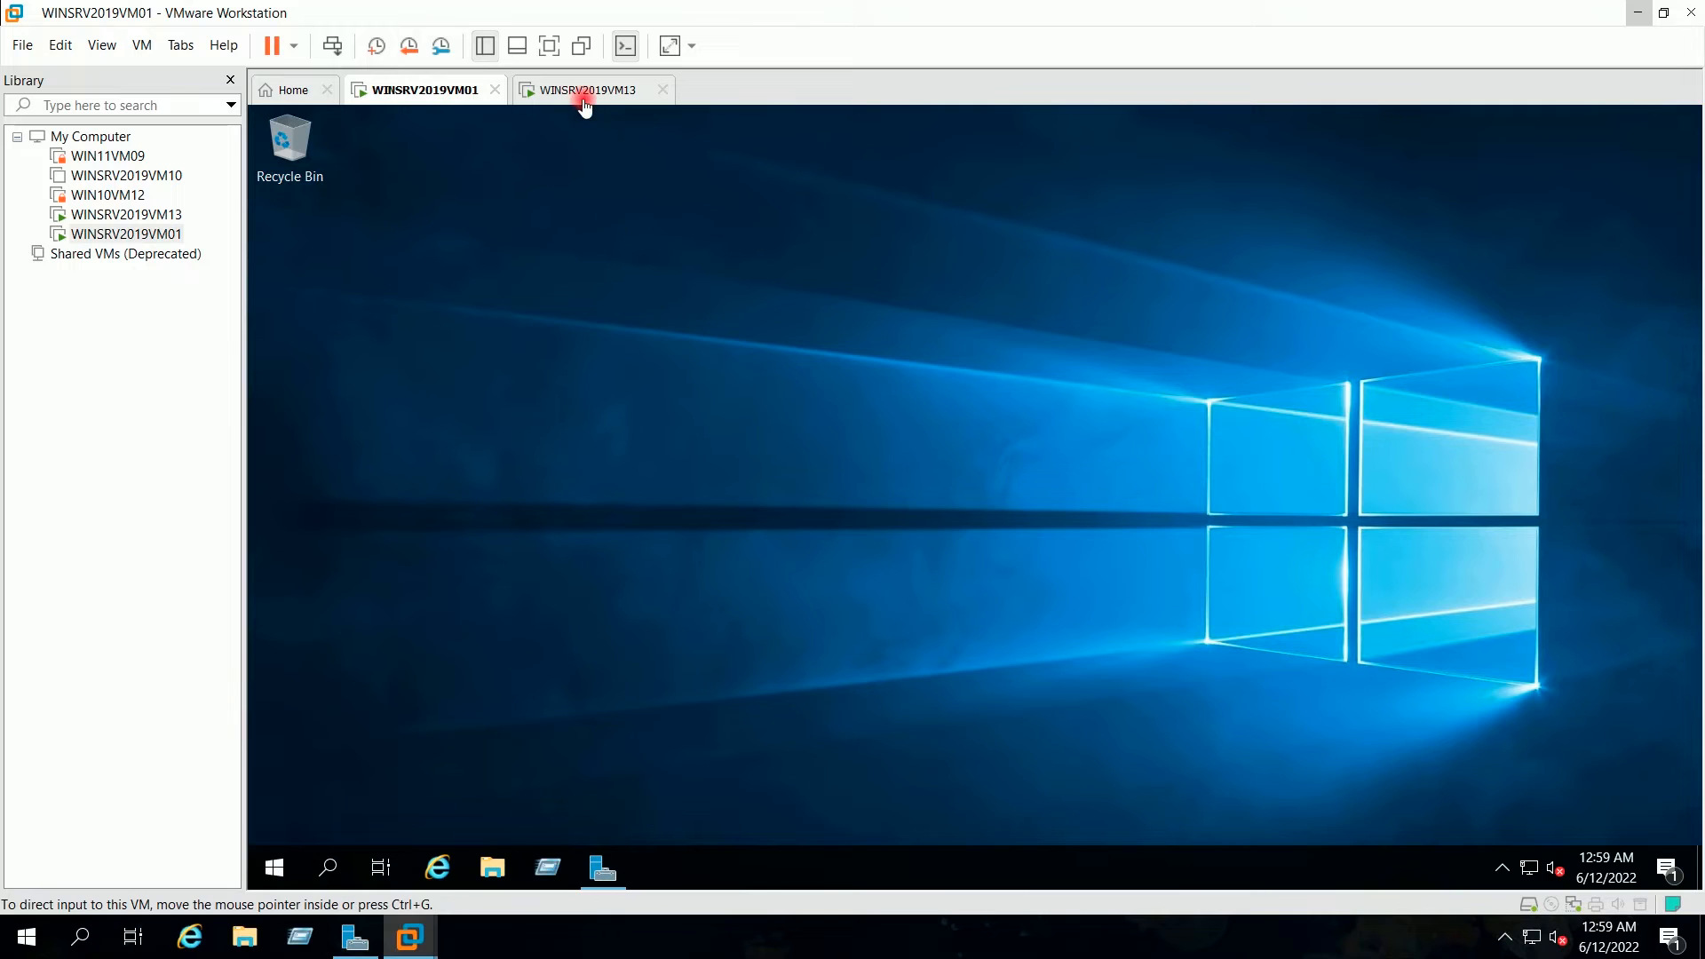
left_click(581, 92)
left_click(657, 308)
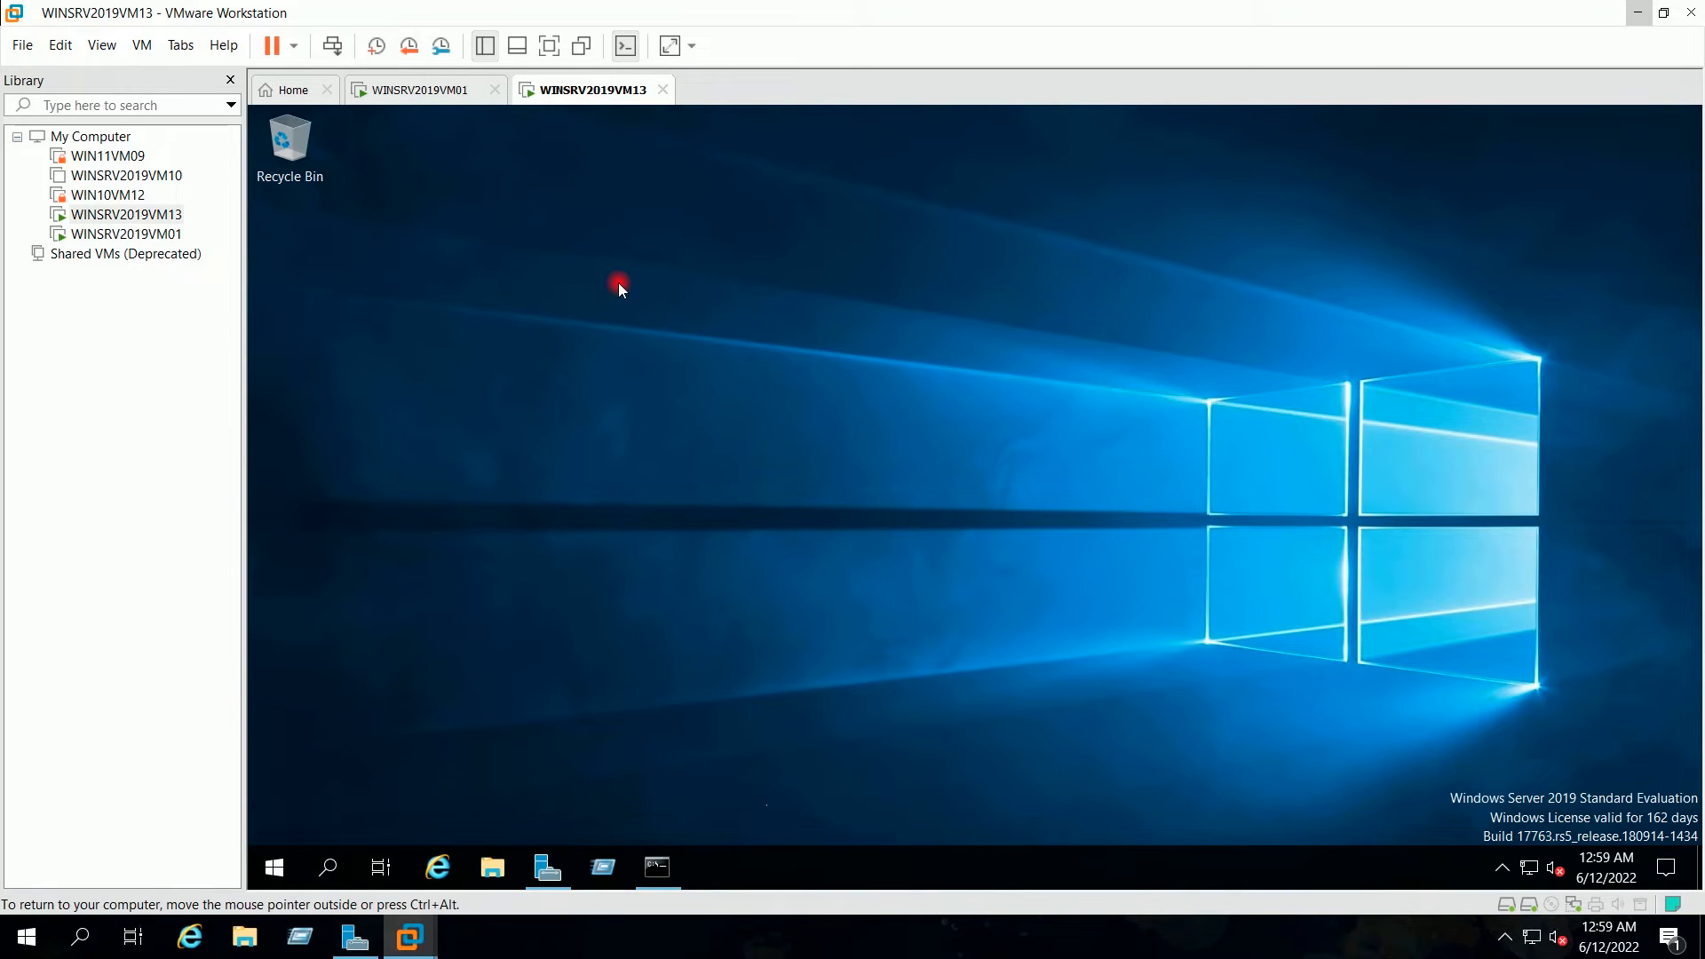
Step: Put the VM in full screen, refresh the desktop, and open Server Manager
left_click(549, 51)
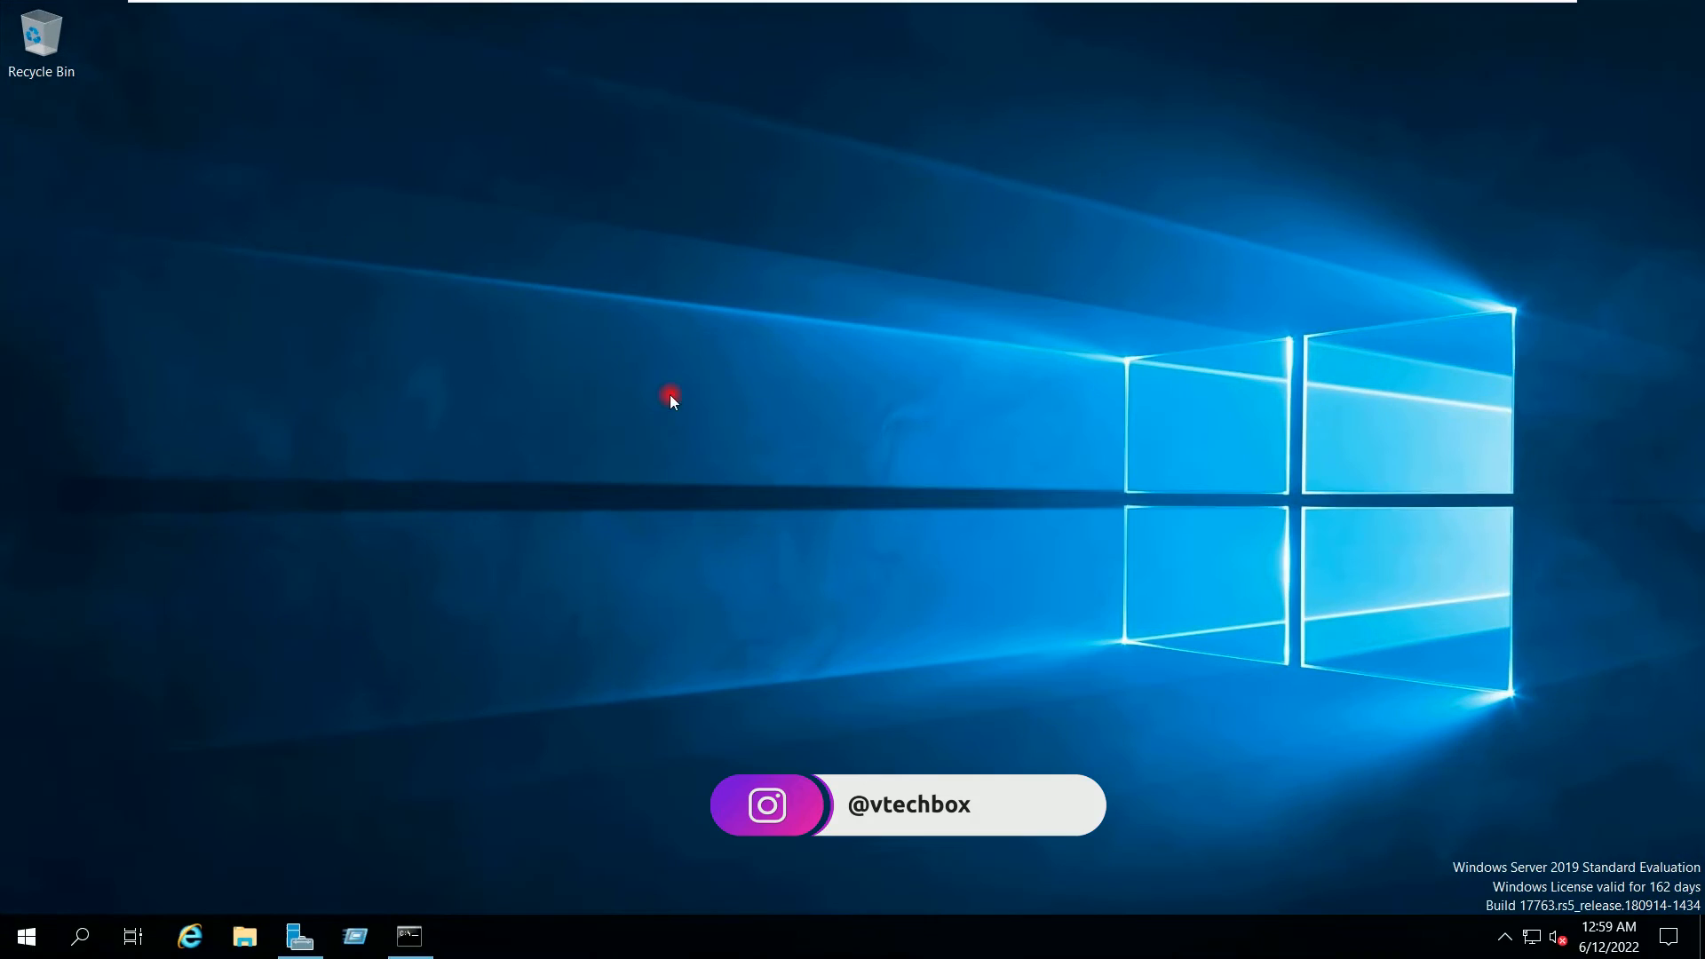
right_click(639, 332)
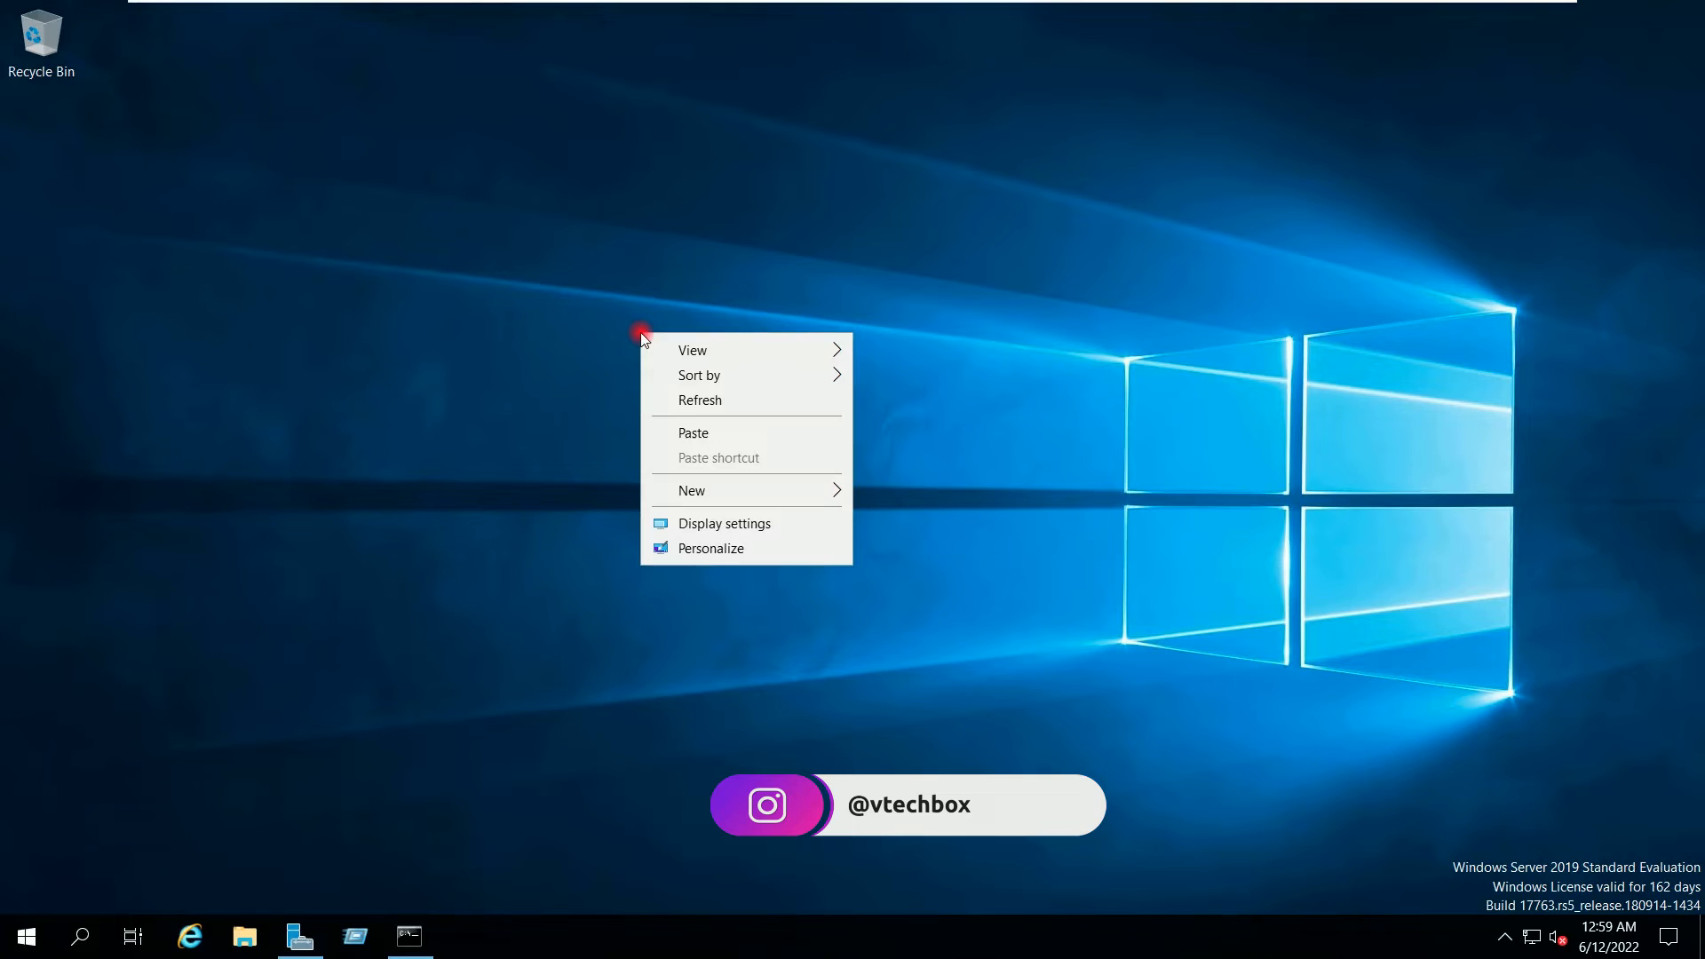
left_click(691, 401)
left_click(300, 936)
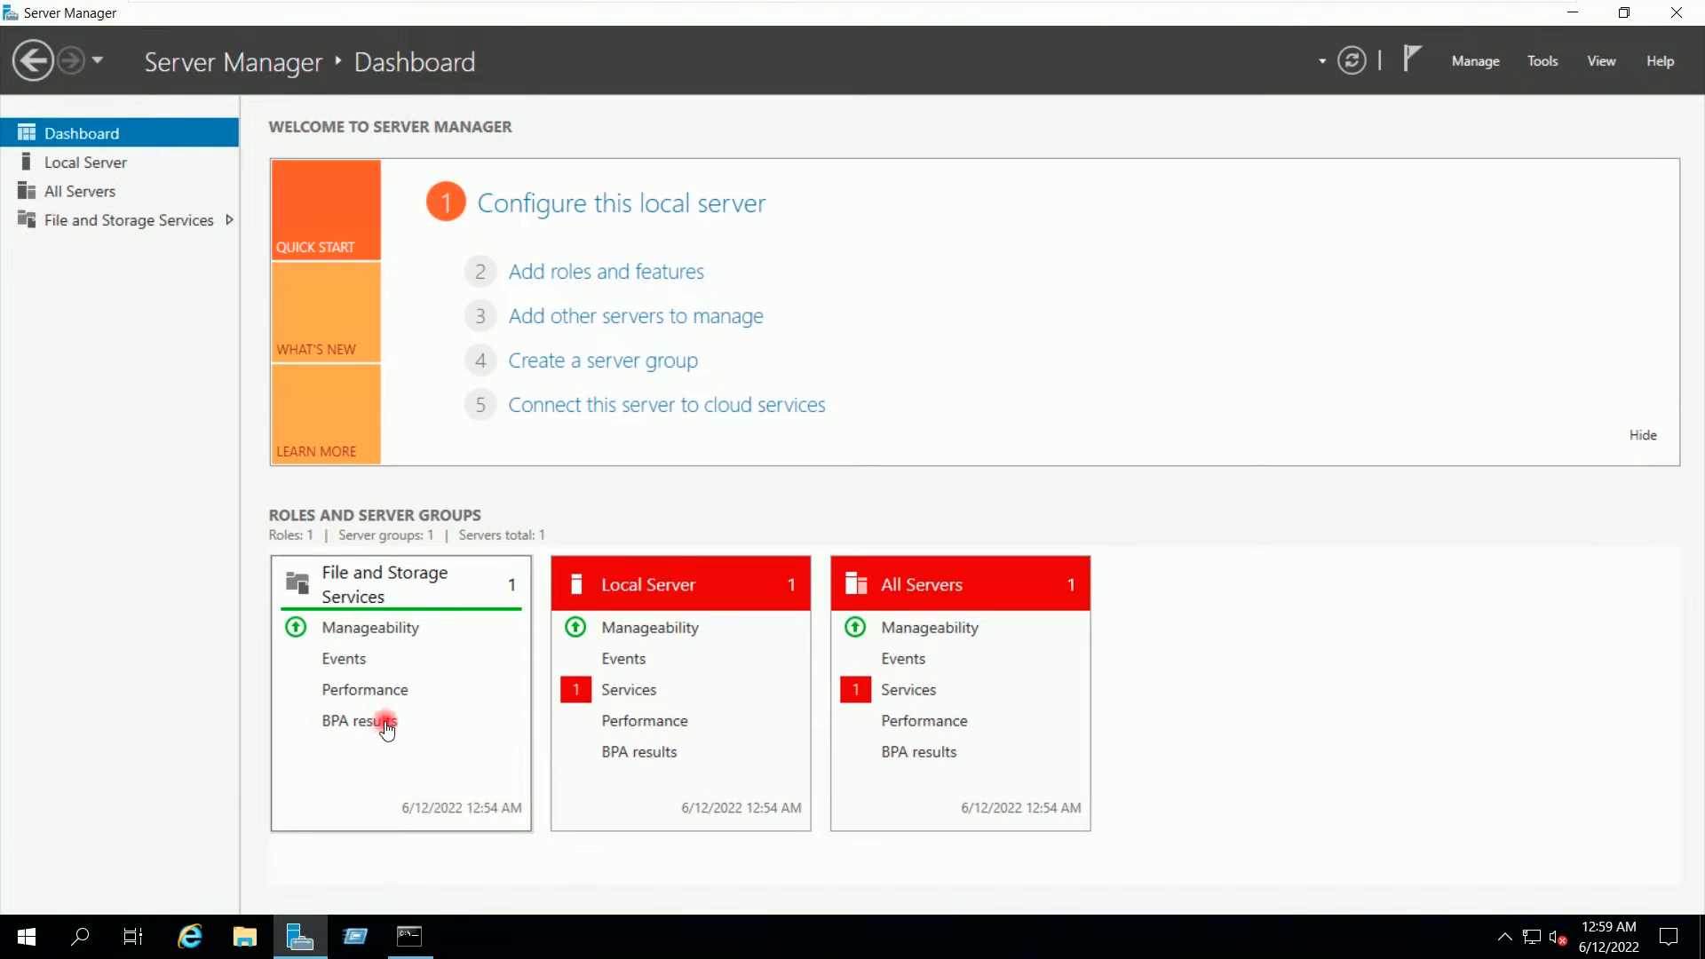
Step: Run Add Roles and Features with role-based installation, targeting WINSRV2019VM13 as destination server
left_click(569, 272)
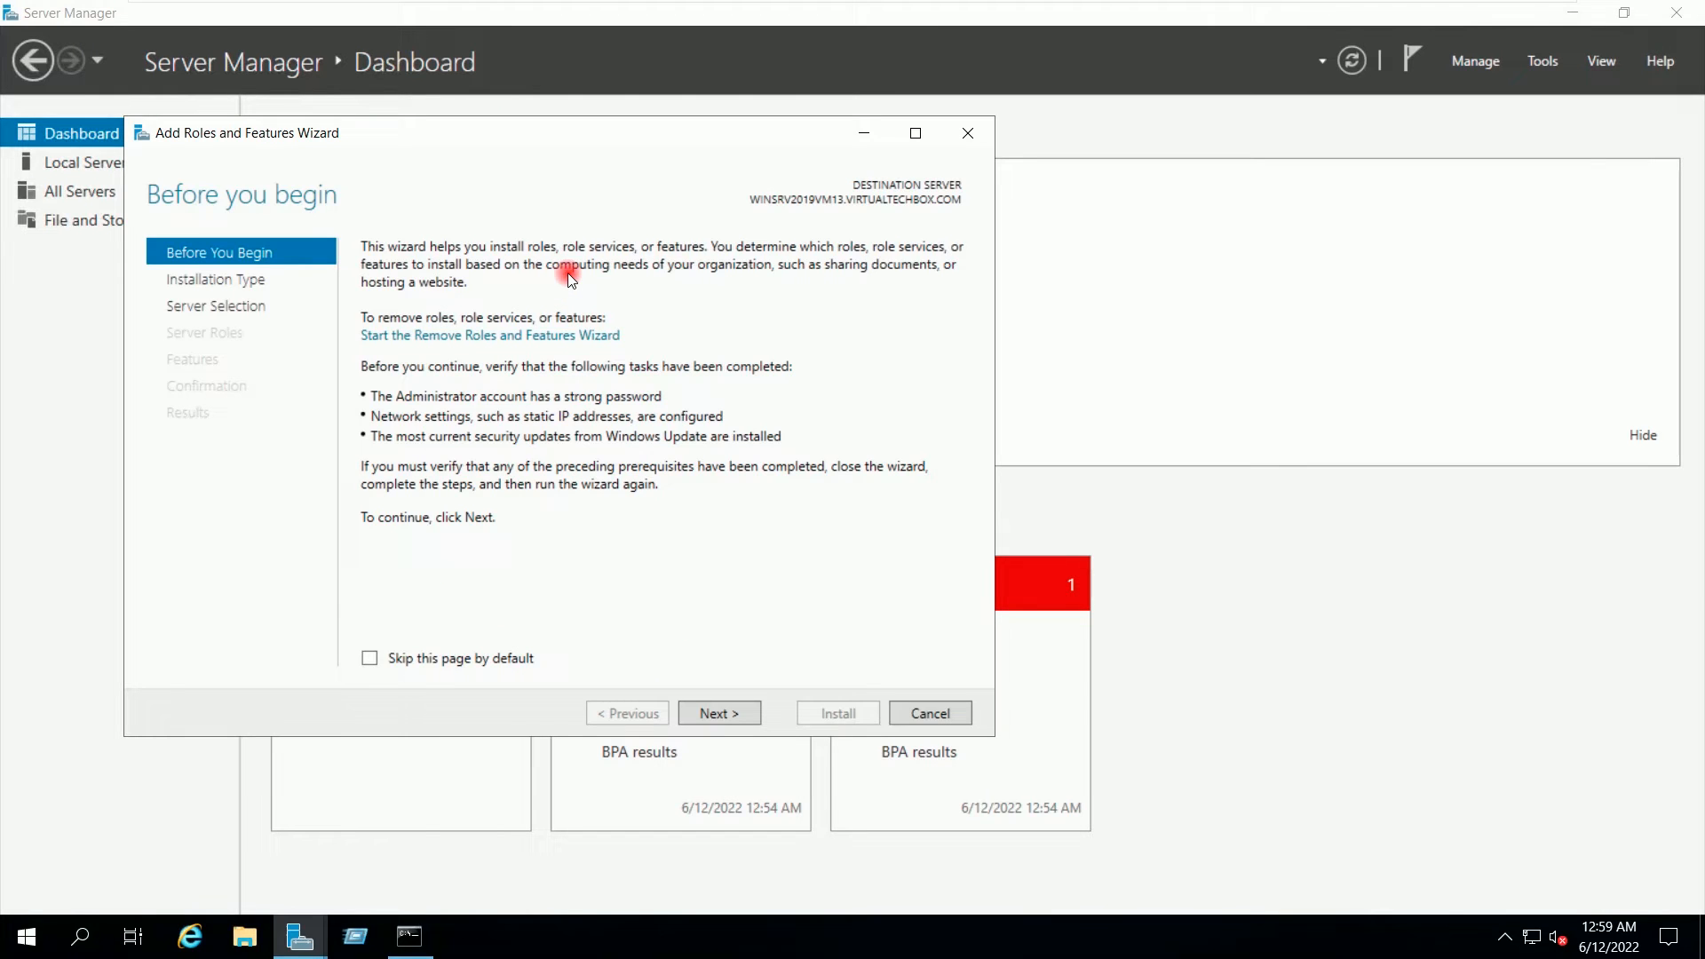
left_click(733, 714)
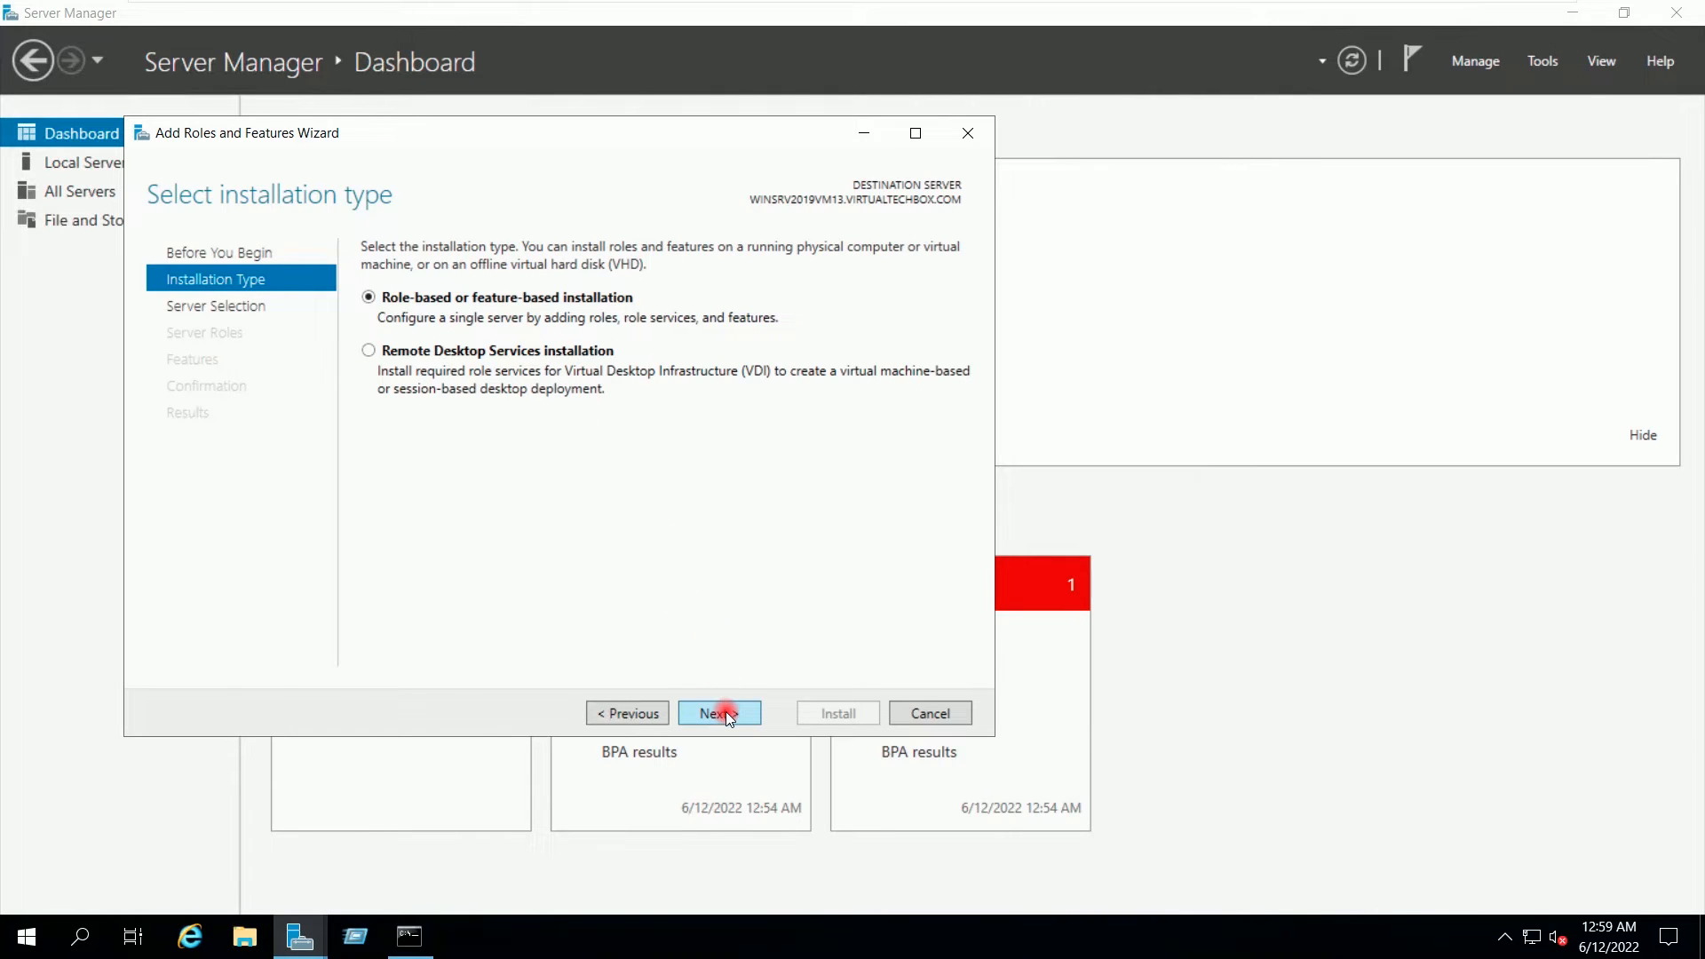
left_click(726, 713)
left_click(522, 444)
left_click_drag(529, 414, 604, 415)
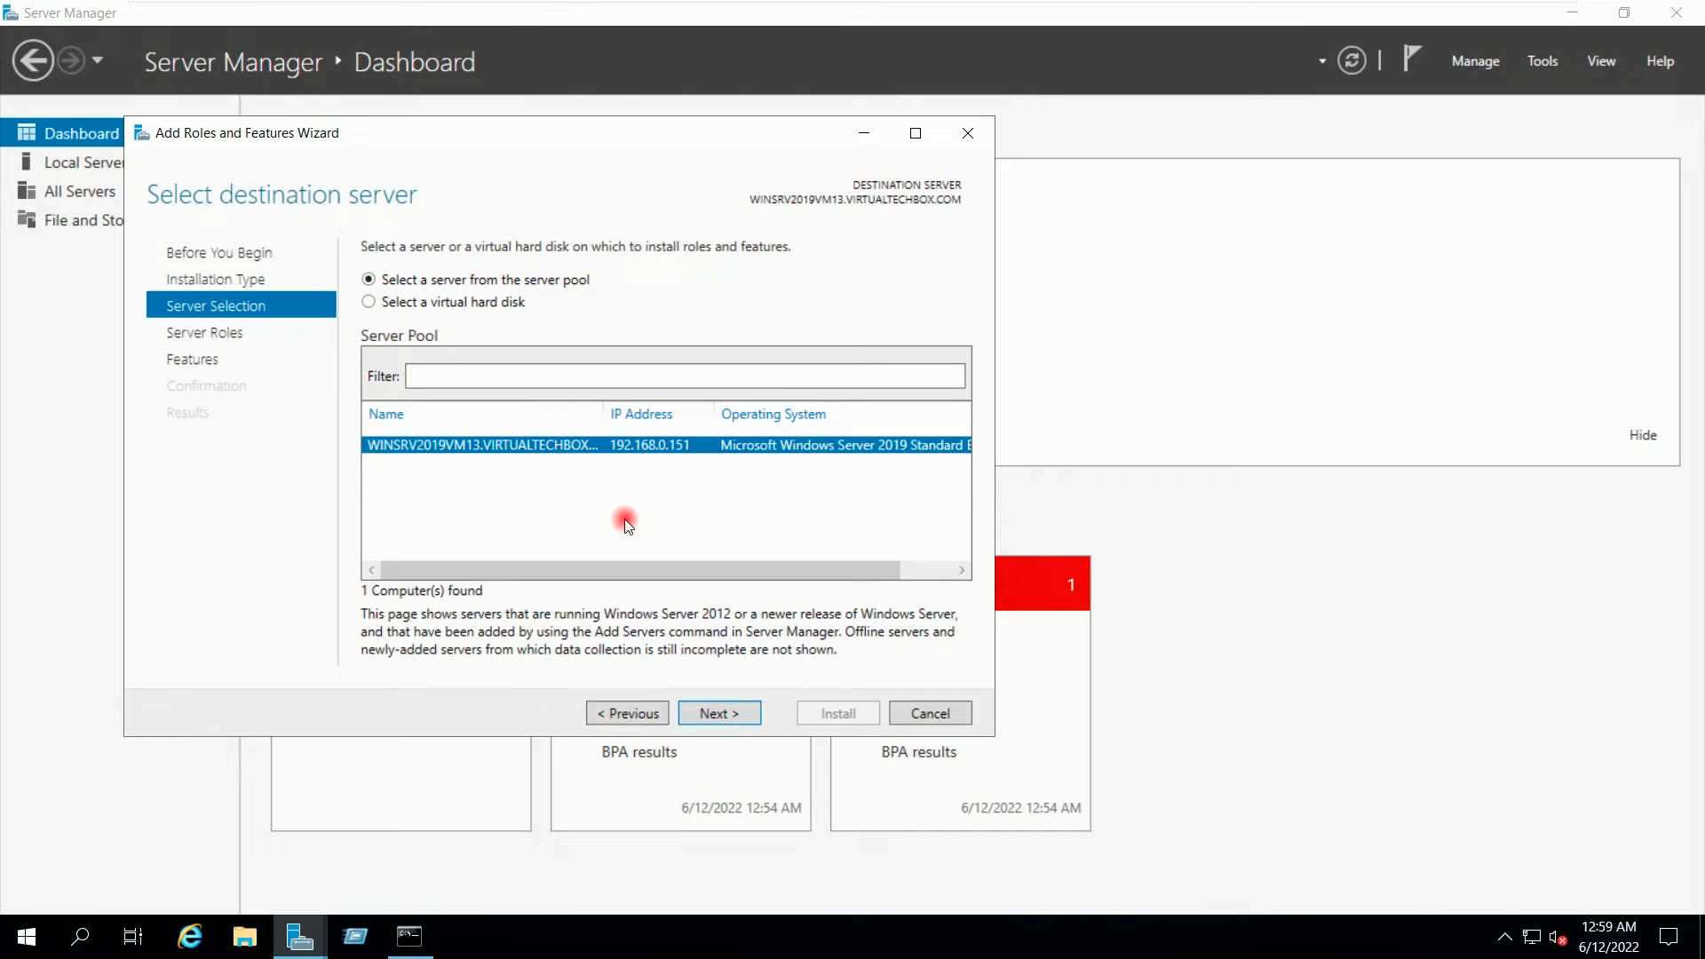
left_click(726, 715)
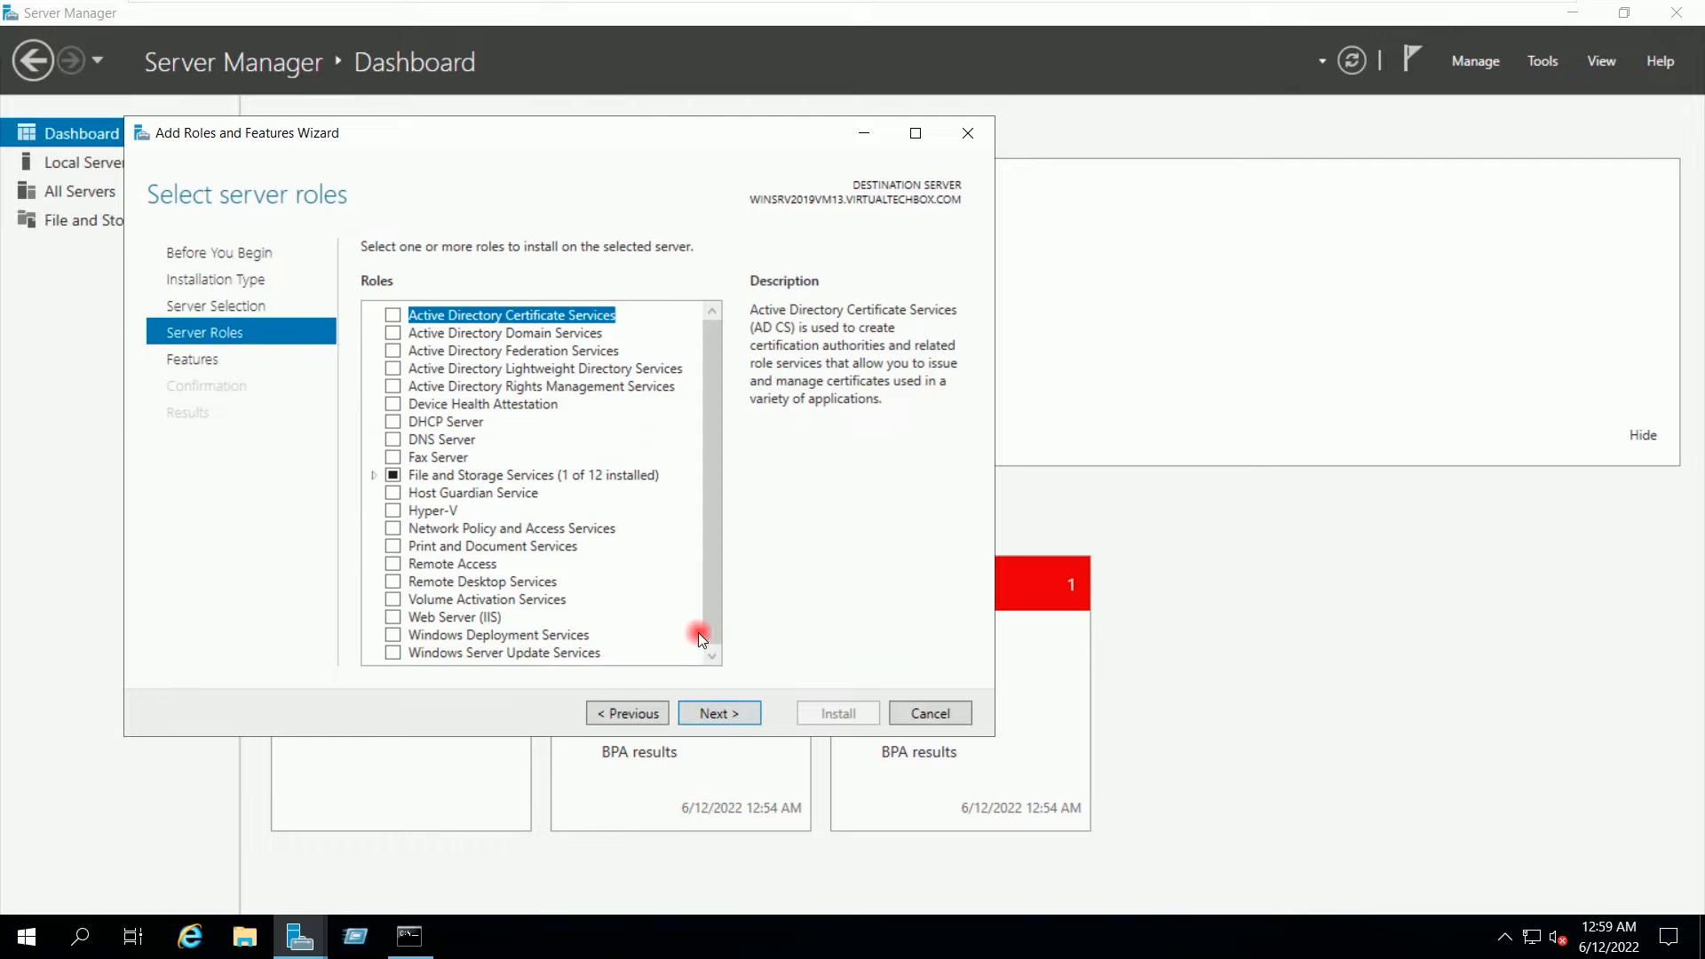
Step: Under File and iSCSI Services, tick File Server and File Server Resource Manager with its management tools
left_click(376, 475)
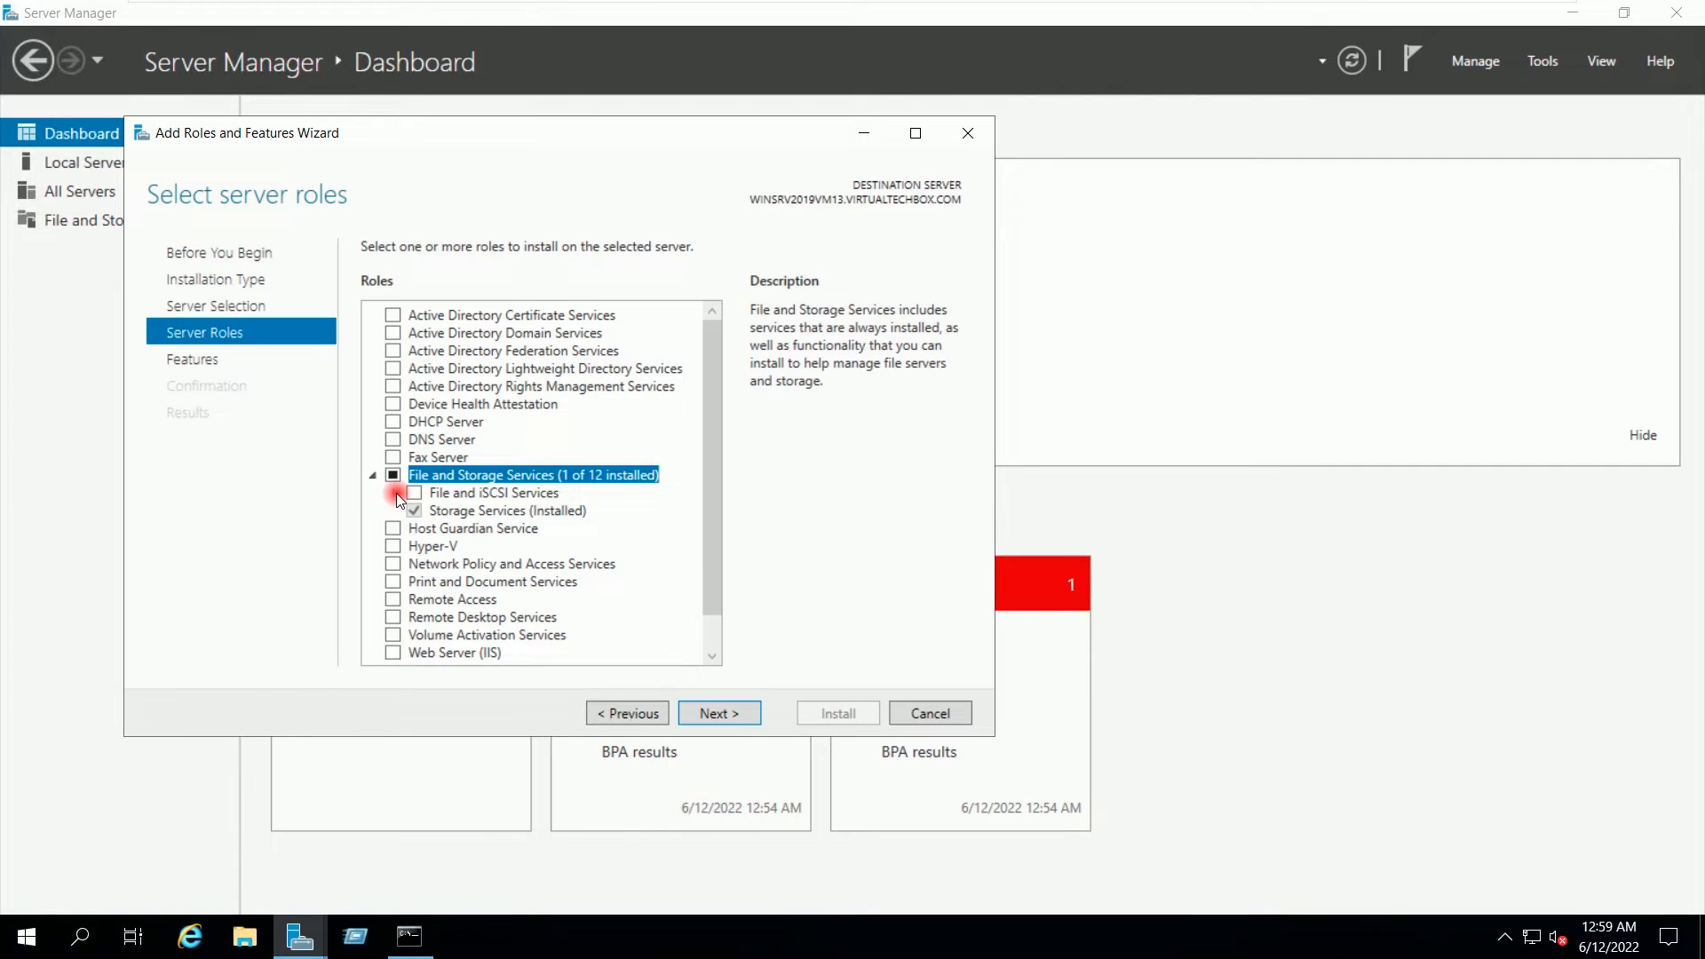
left_click(394, 494)
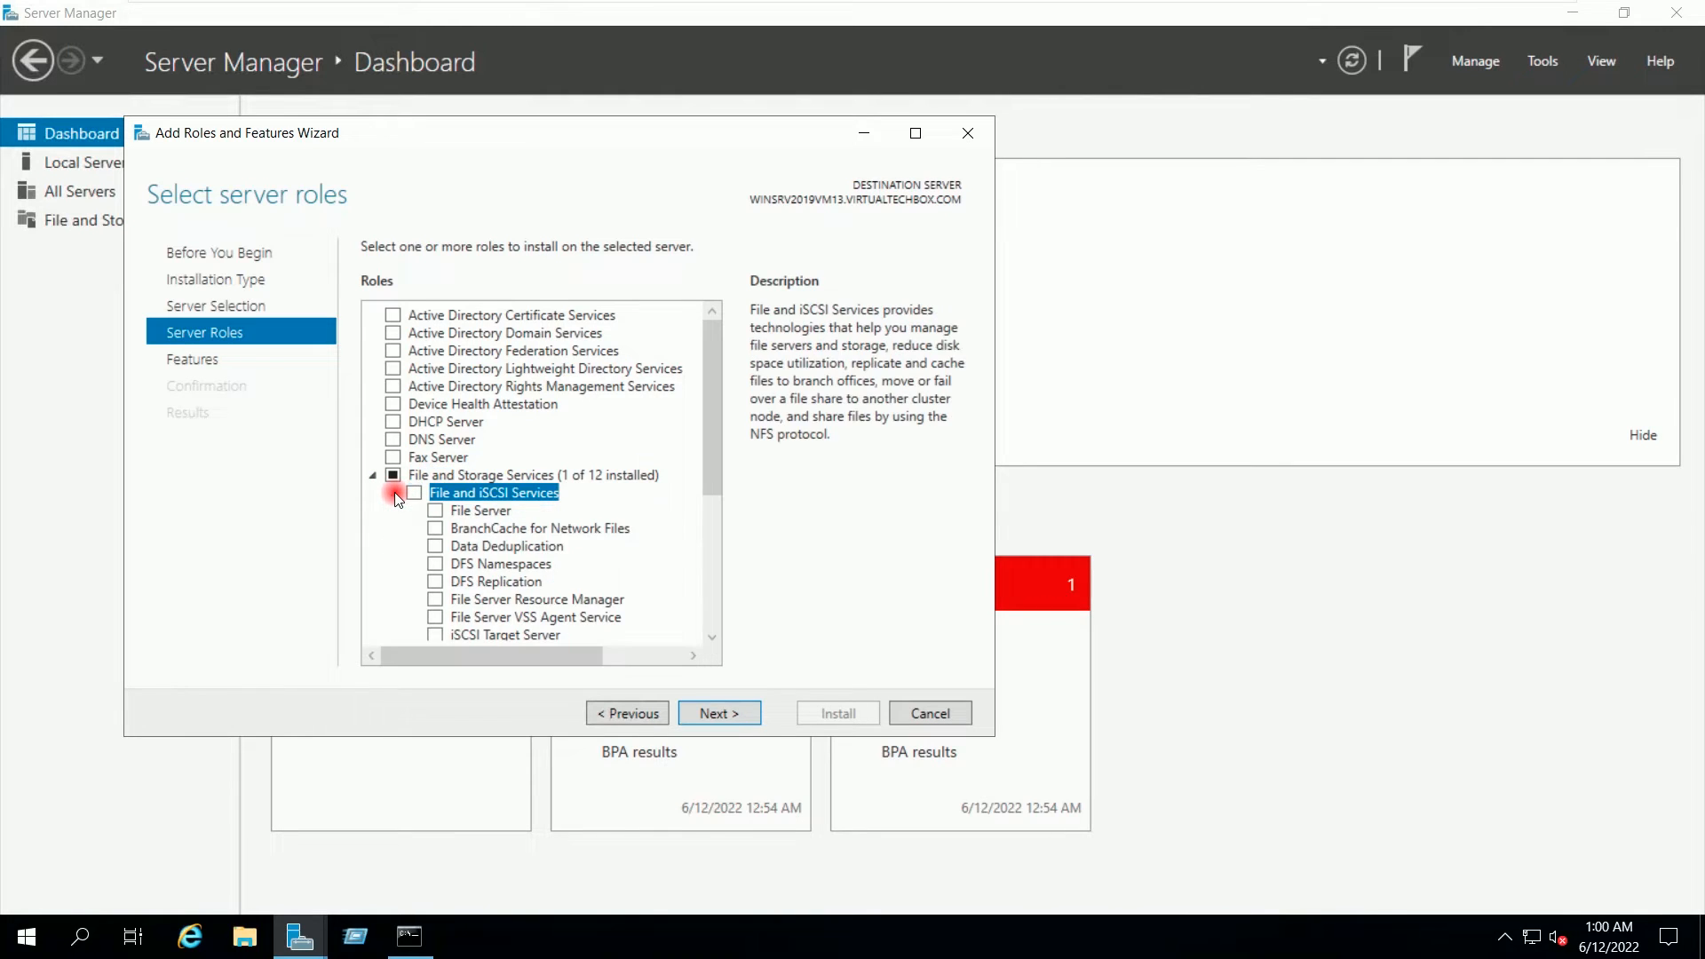
left_click_drag(716, 433, 716, 498)
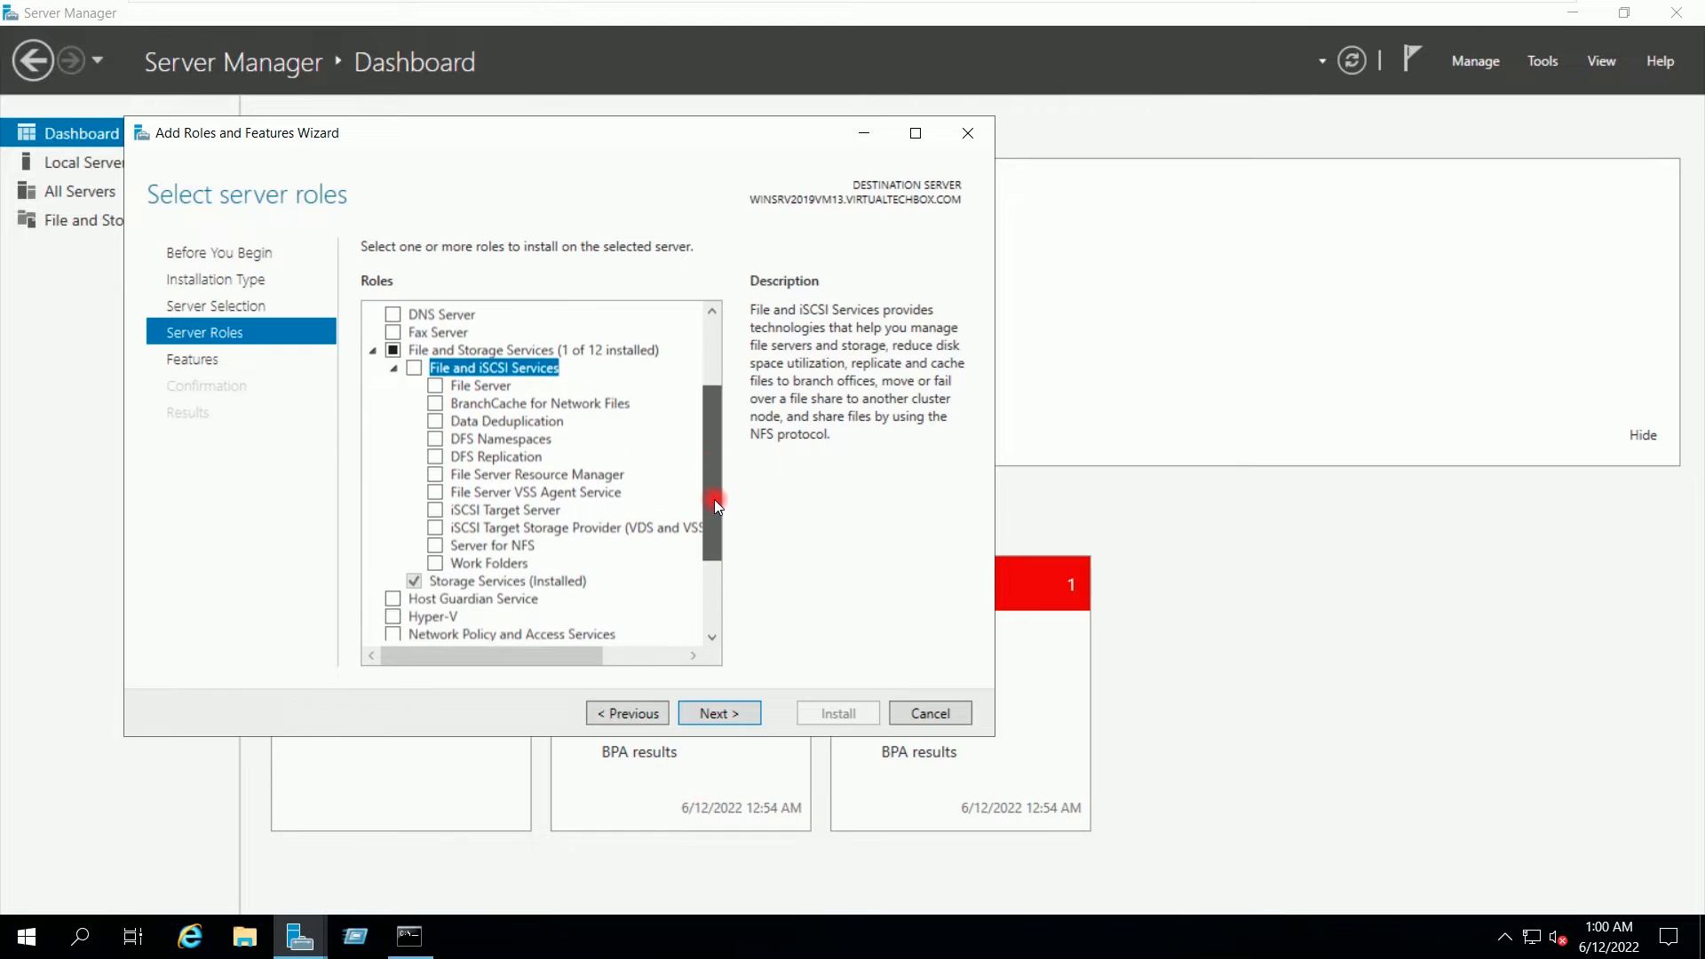
left_click(436, 384)
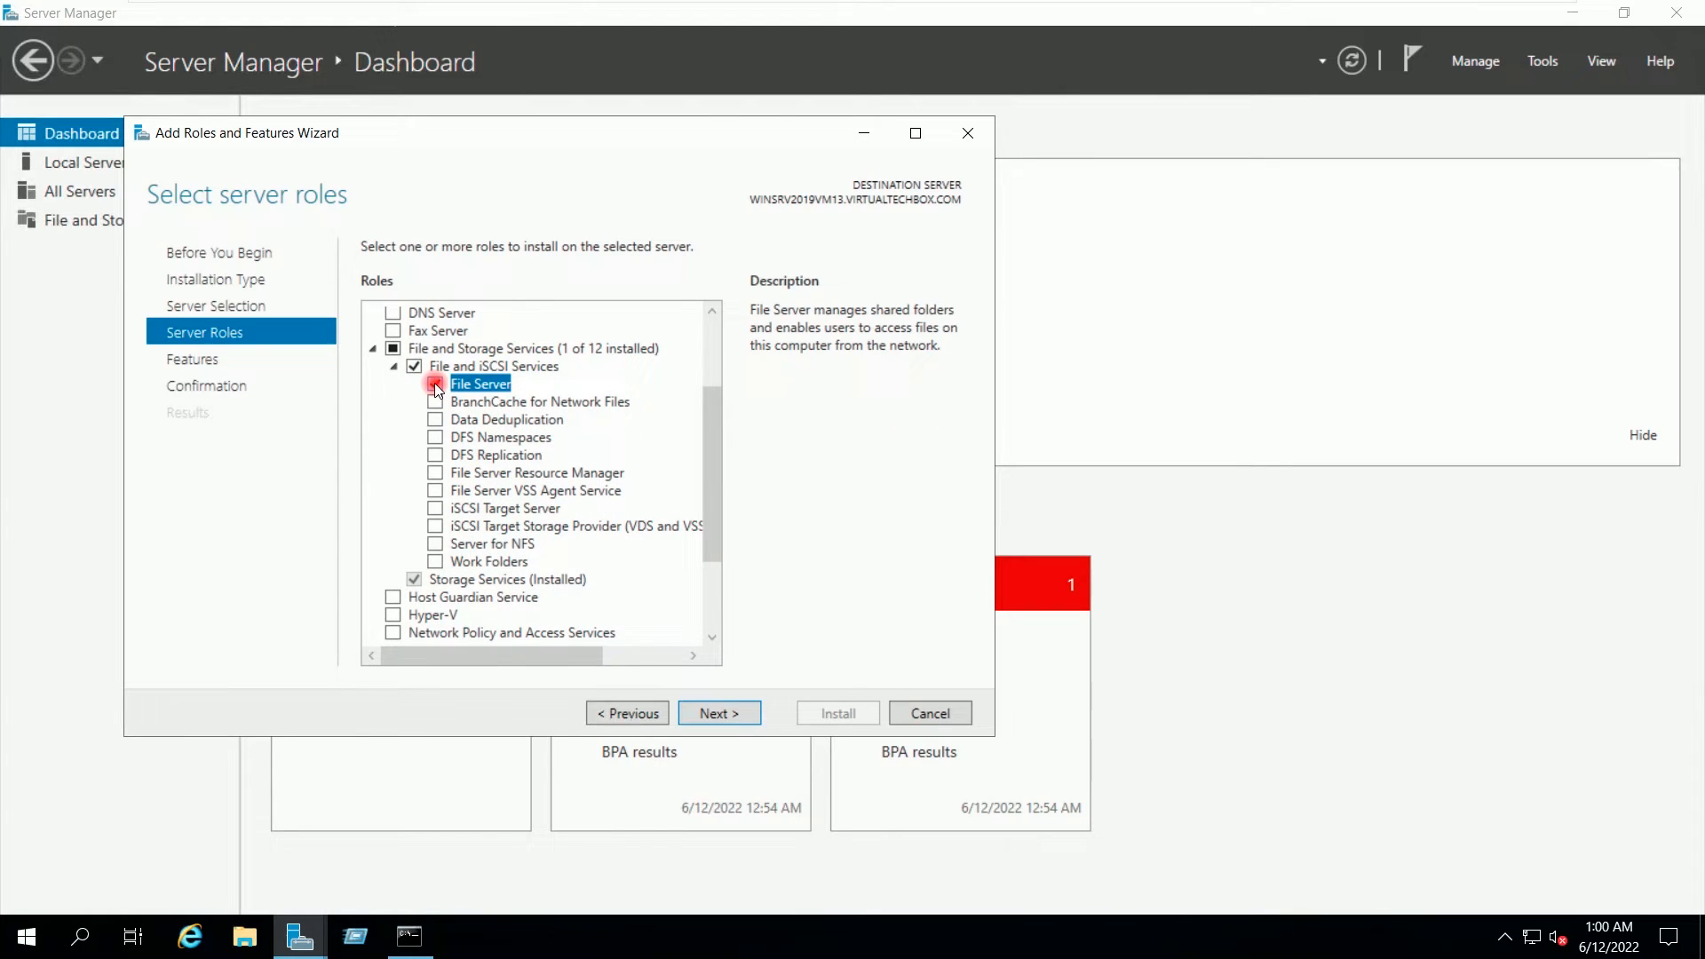
left_click(434, 472)
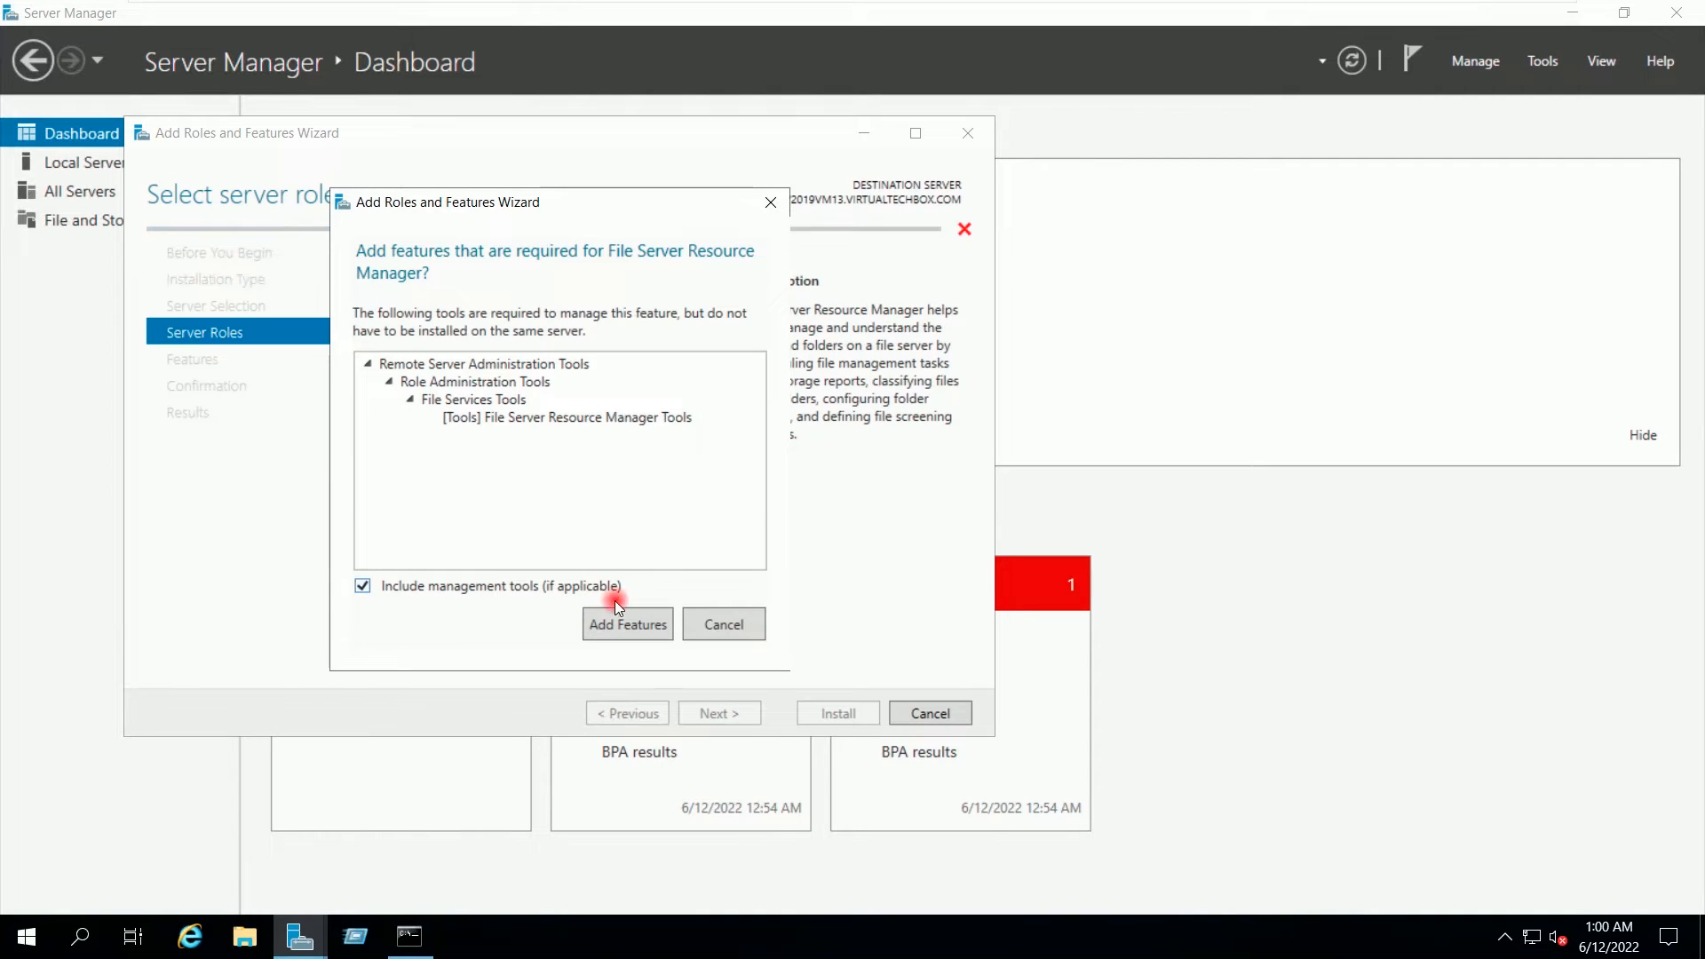
left_click(619, 626)
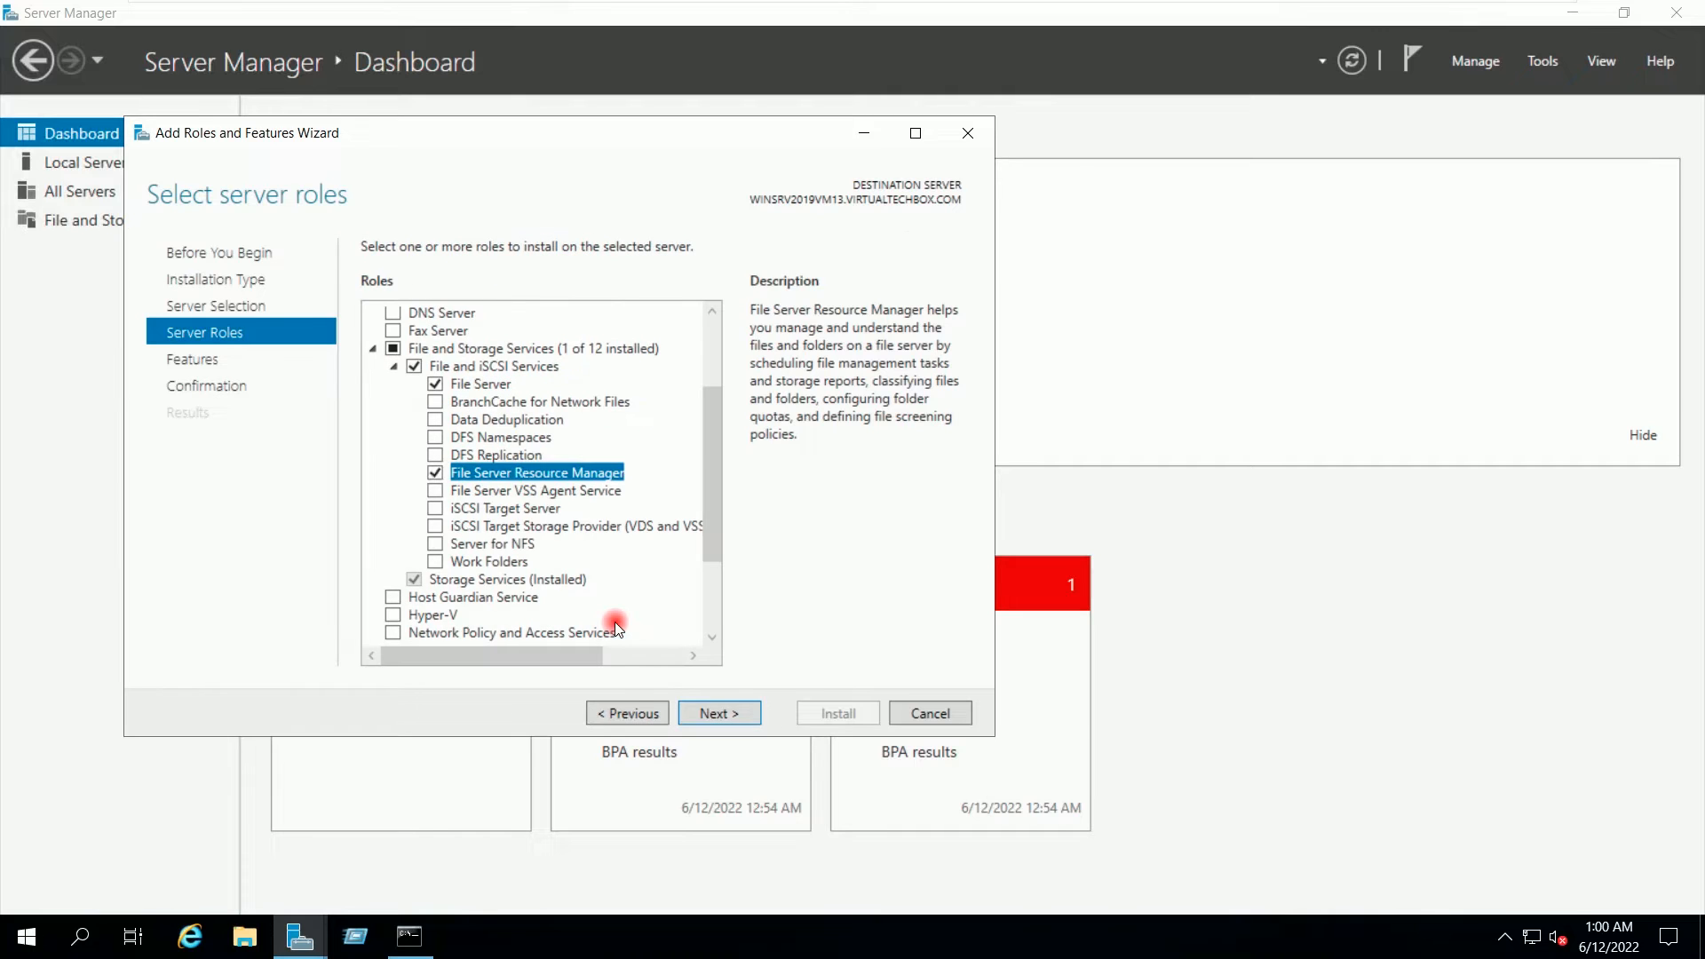
left_click(737, 712)
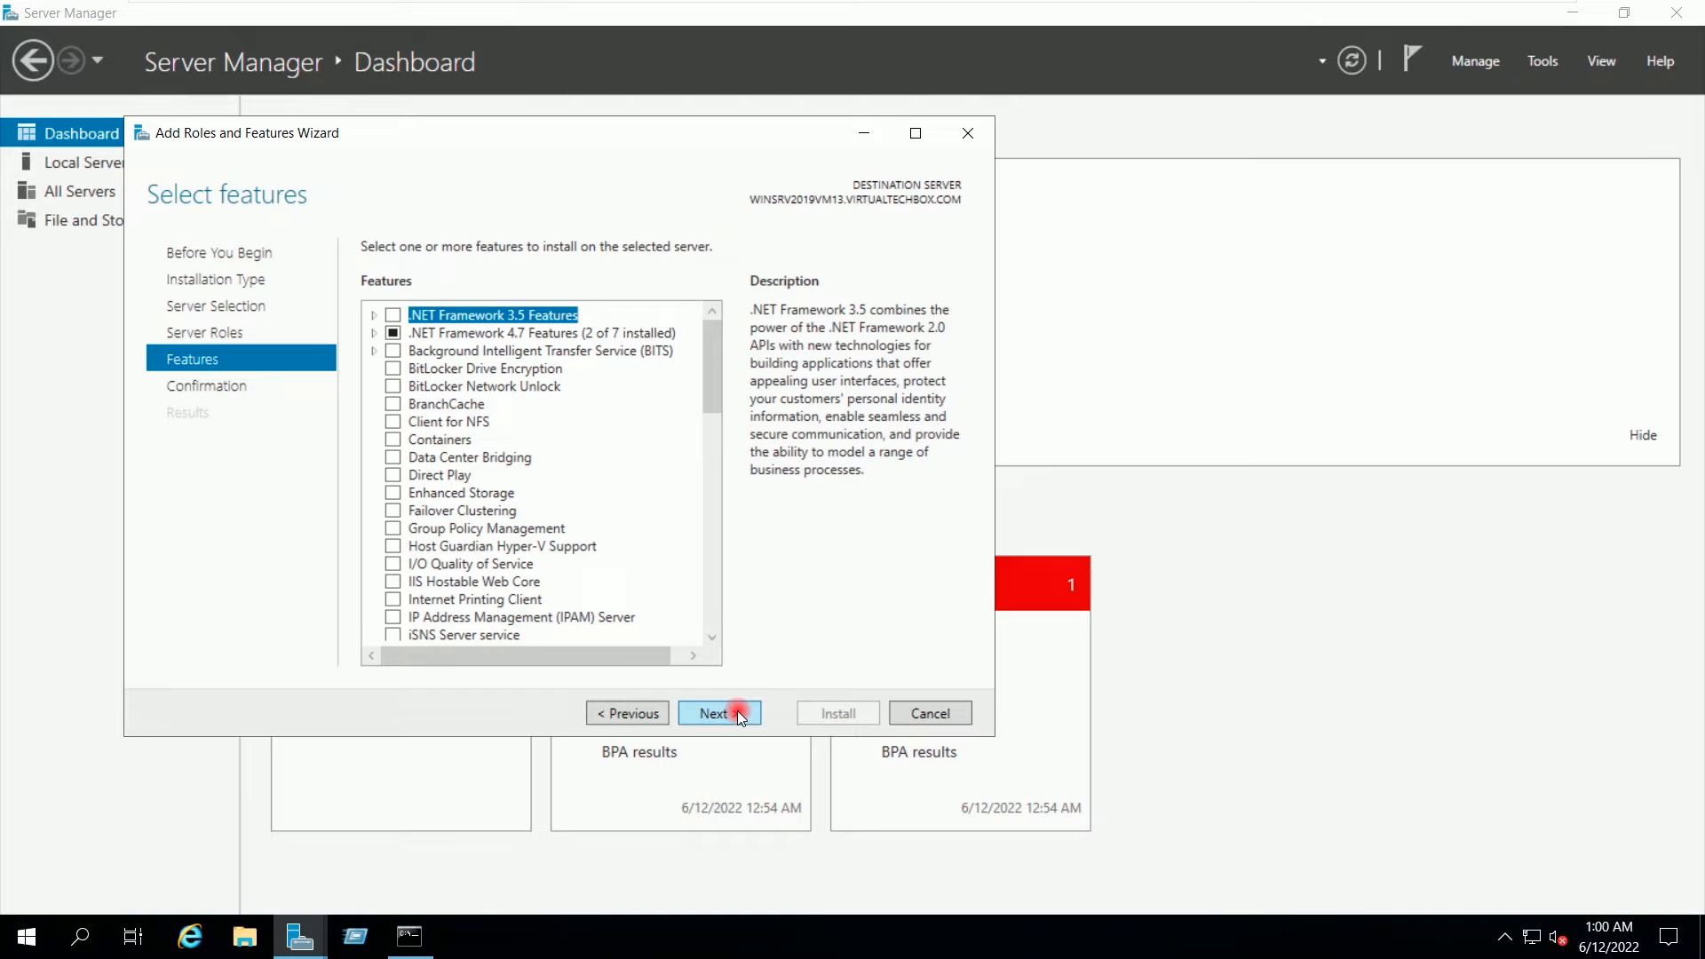
Step: Pass the Features page, install File Server Resource Manager, and close the wizard on success
left_click_drag(707, 341, 707, 588)
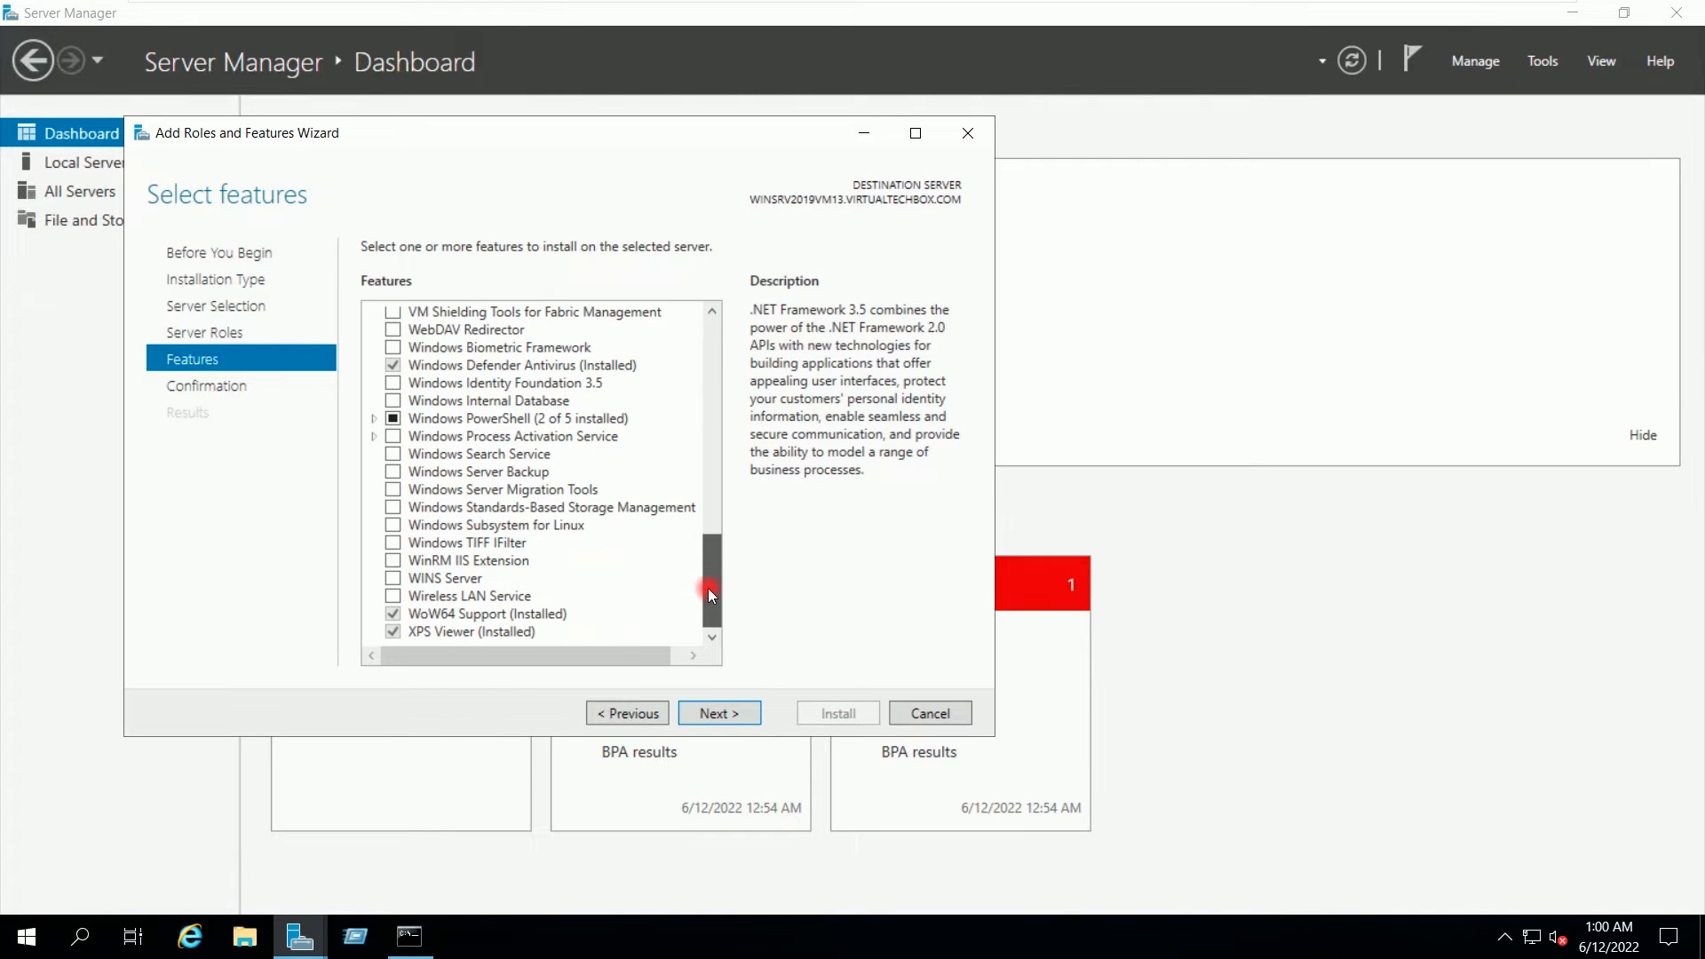
left_click(743, 712)
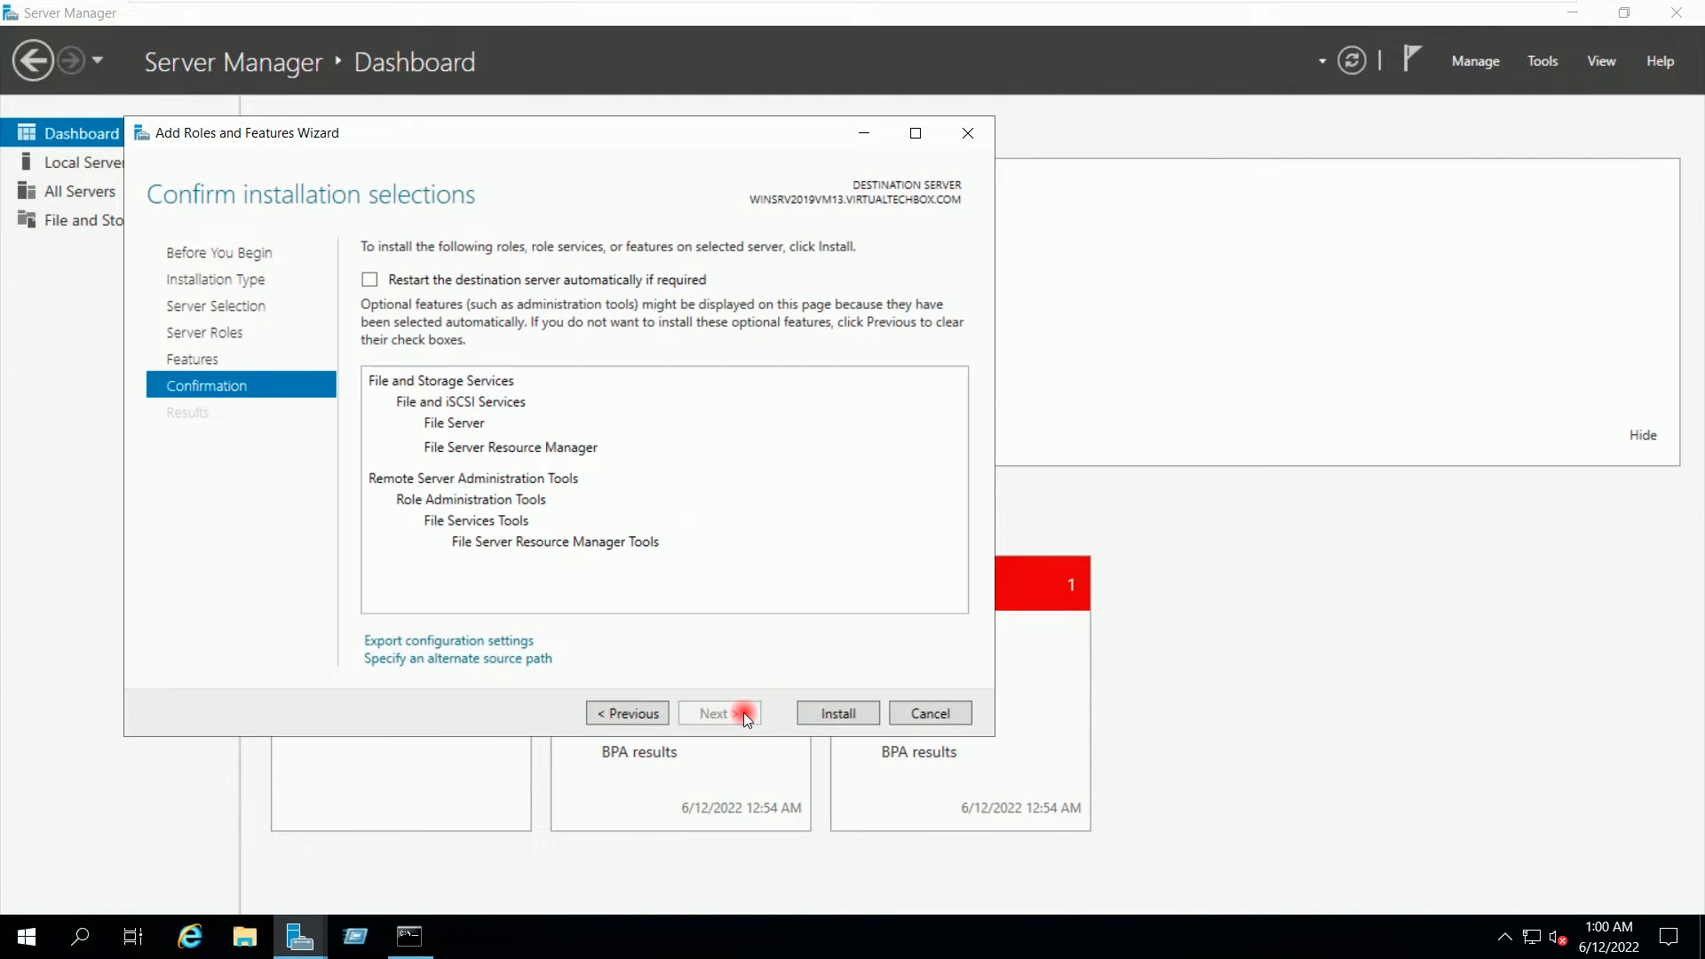
left_click(835, 712)
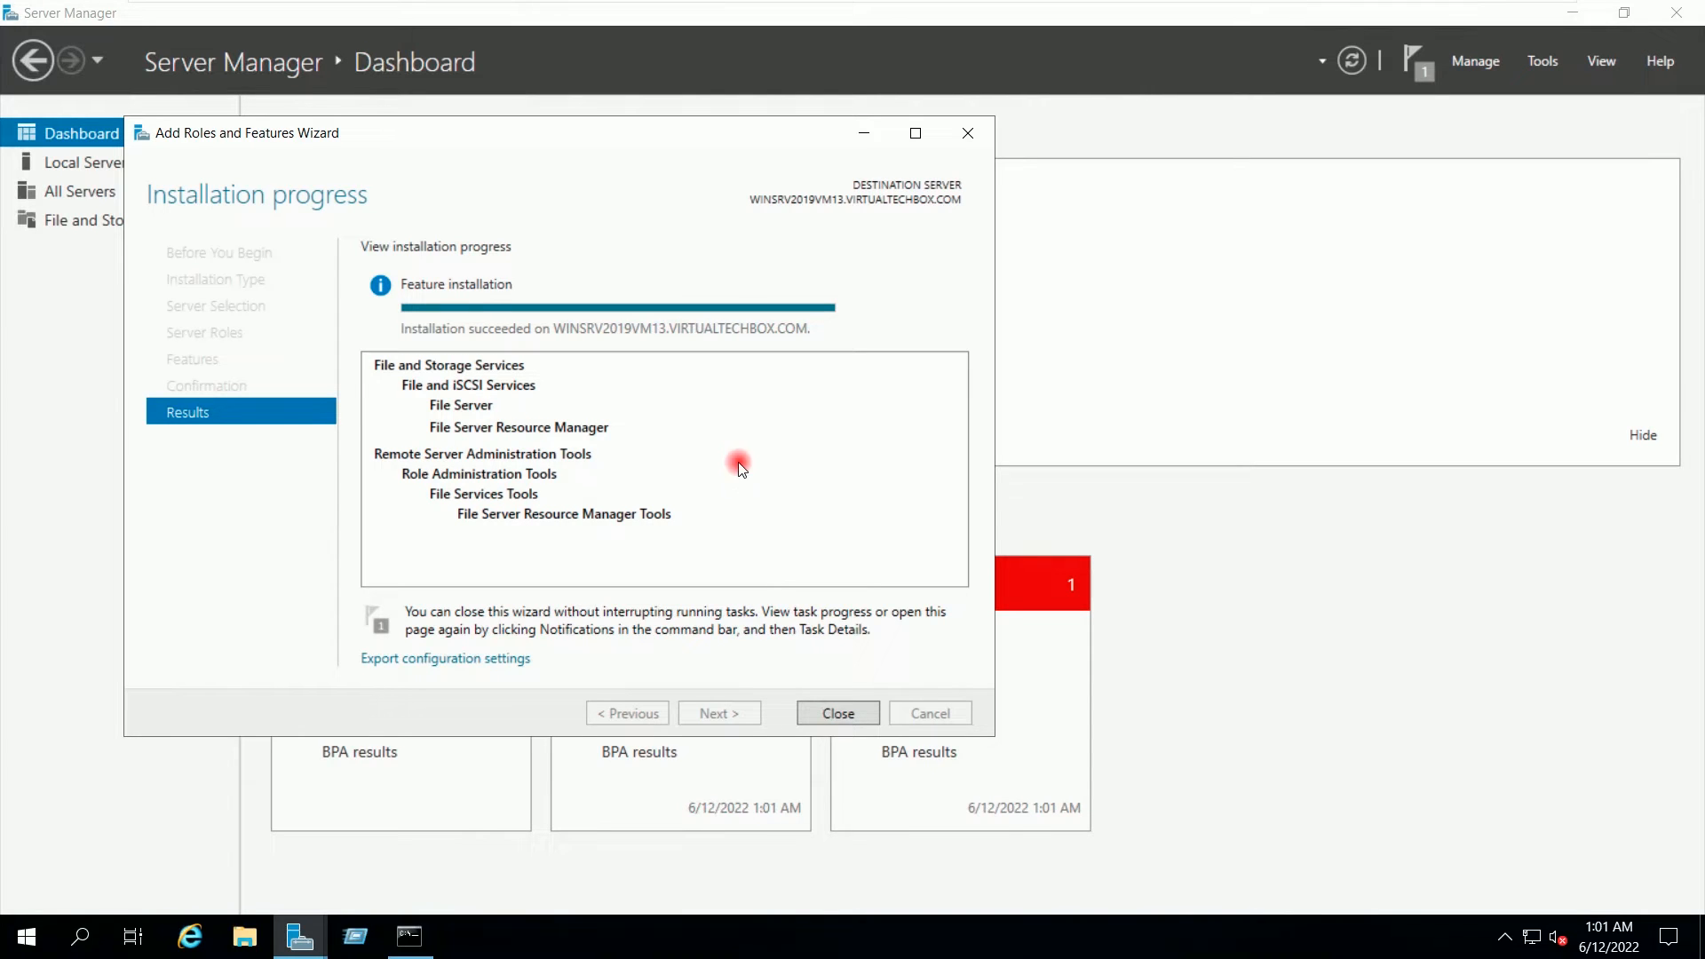
left_click(837, 713)
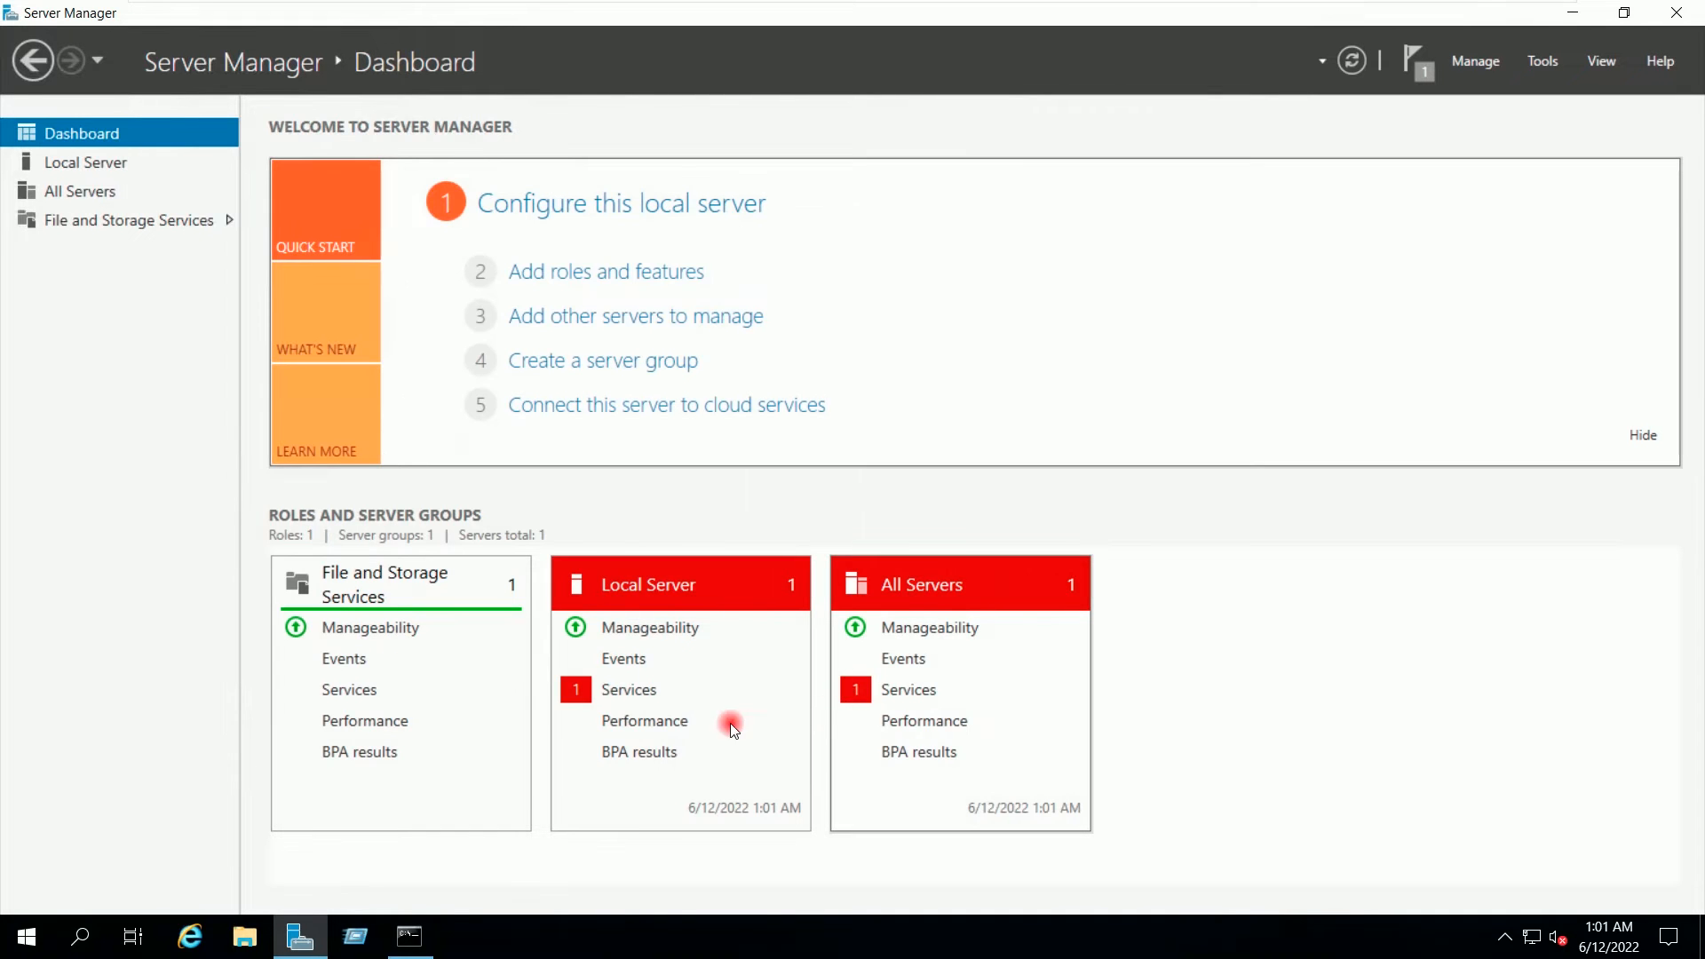
Step: Close the Command Prompt window and Server Manager
left_click(409, 936)
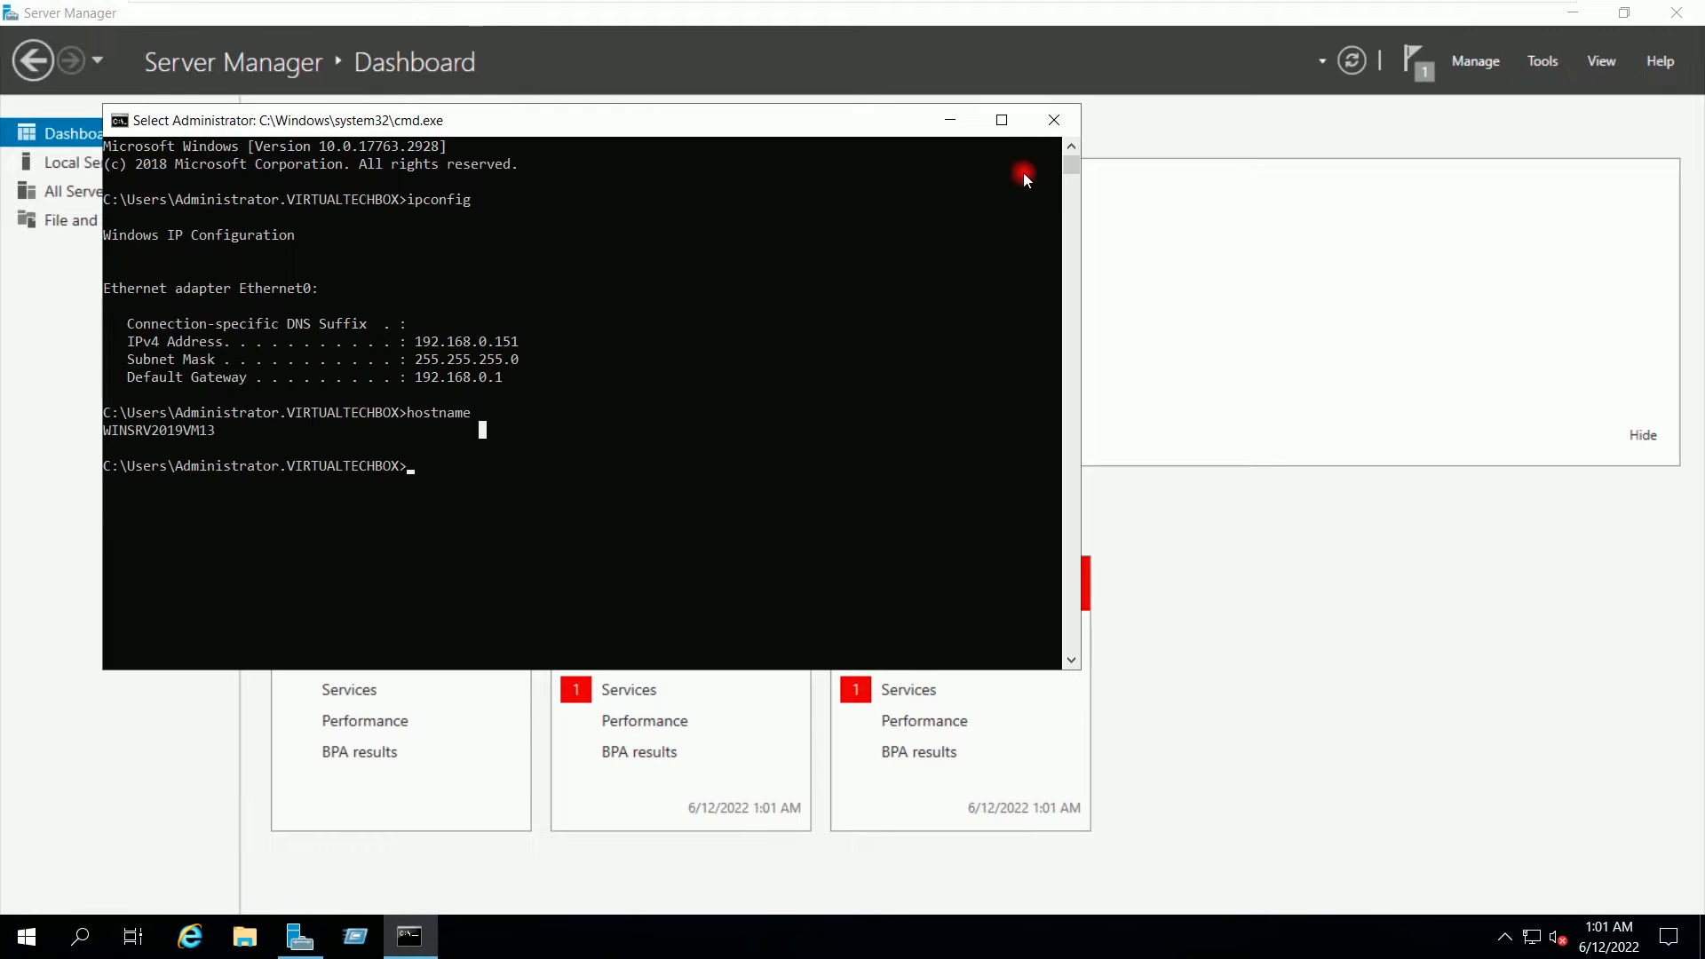
left_click(1051, 120)
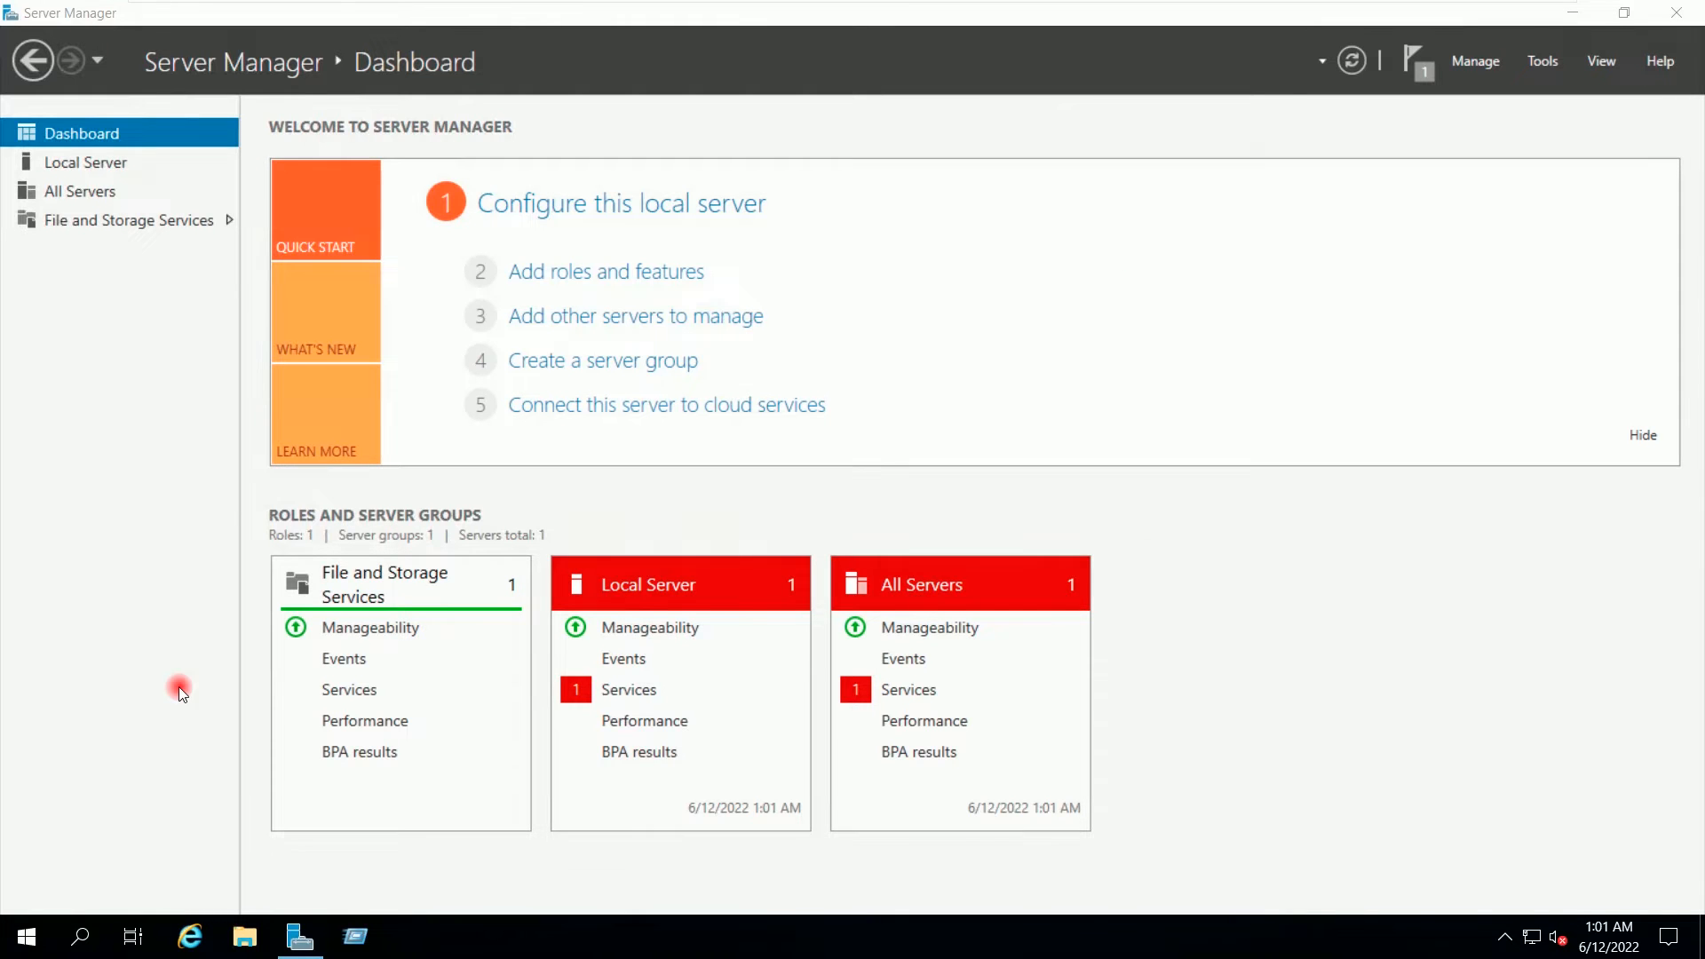
left_click(1680, 18)
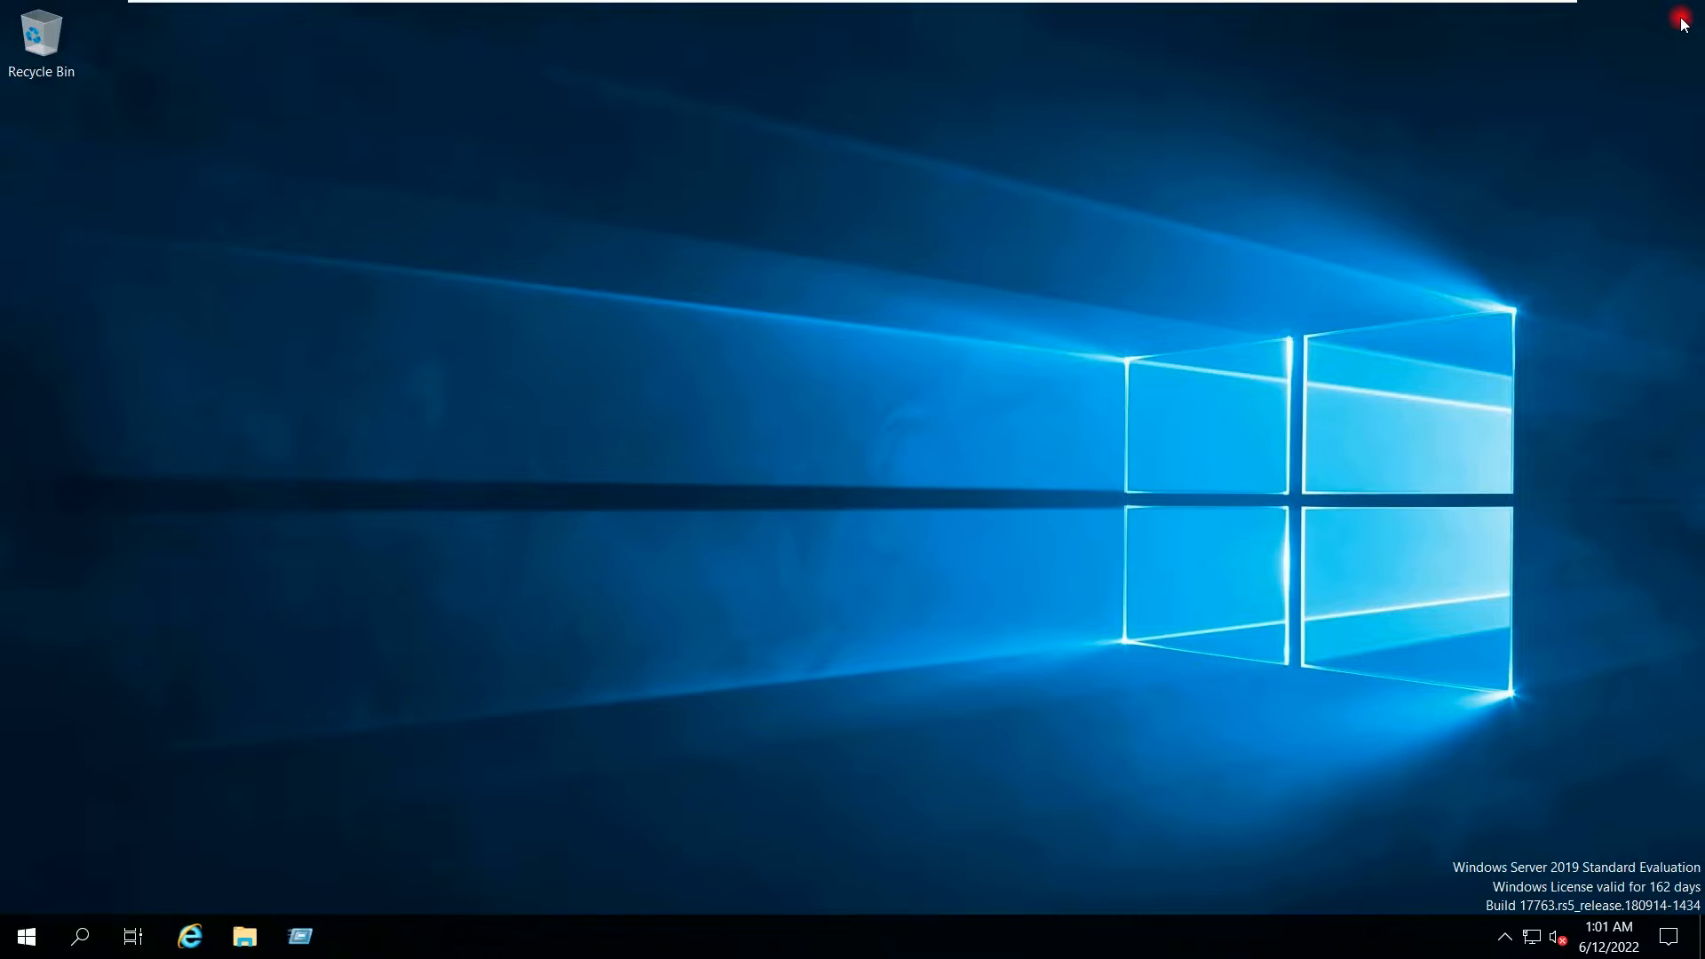
Step: Restart the server from Start > Power, keeping the default Other (Unplanned) reason
left_click(27, 934)
left_click(27, 888)
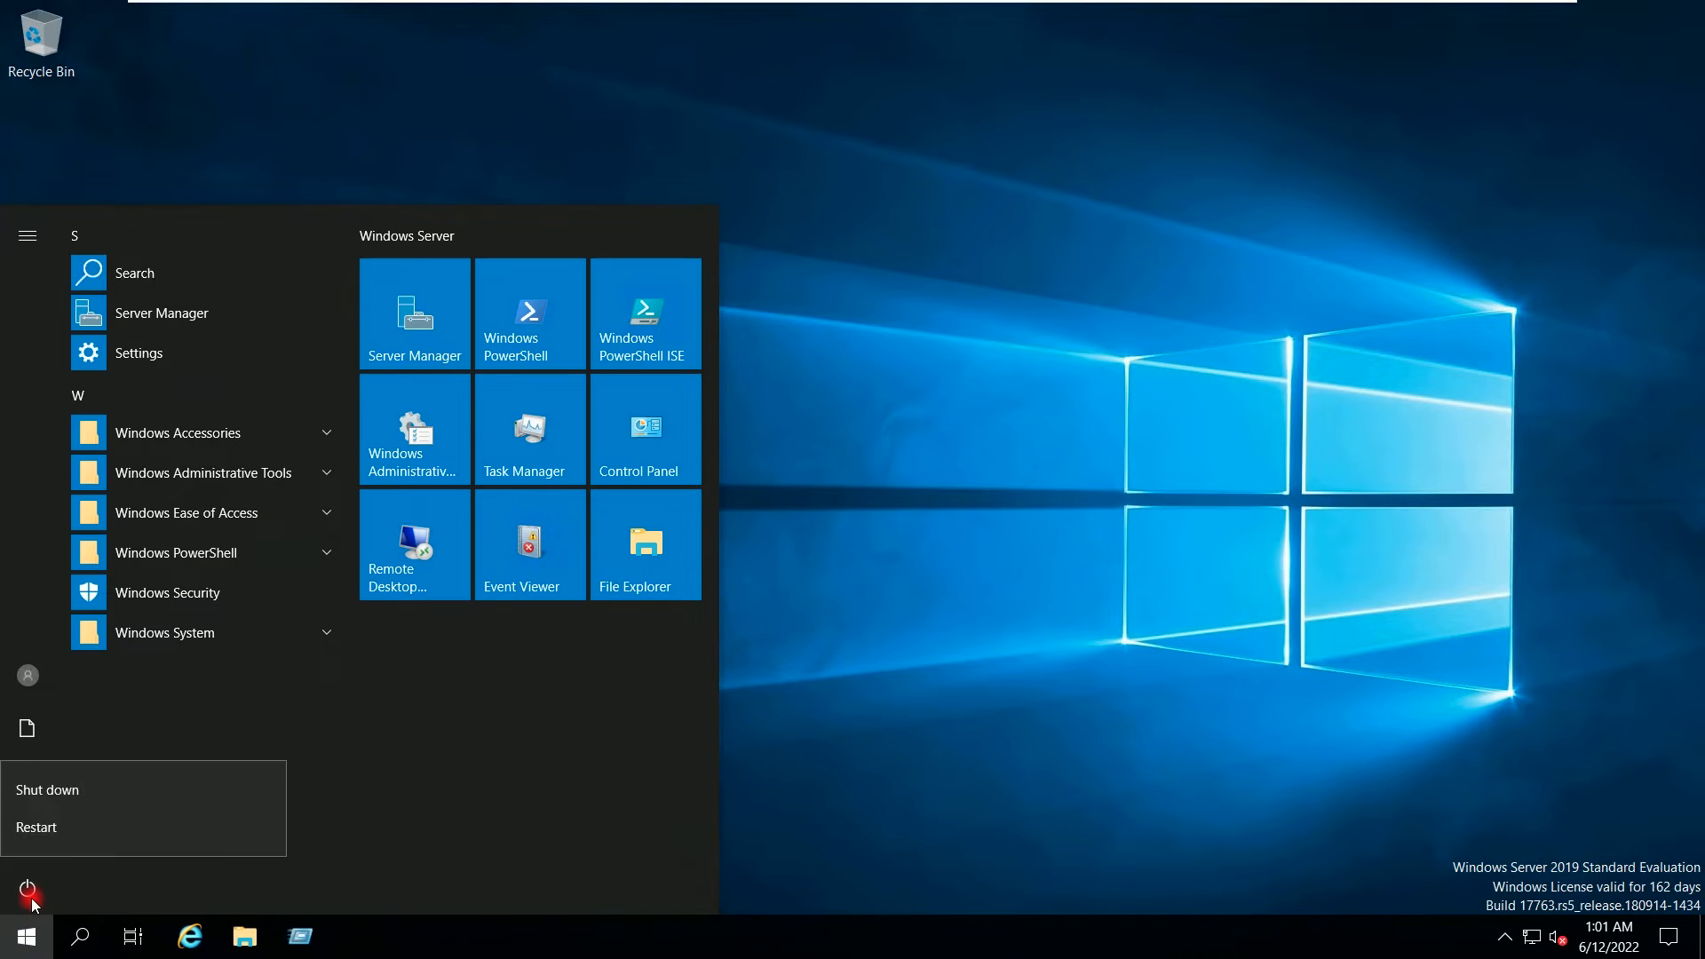
left_click(55, 832)
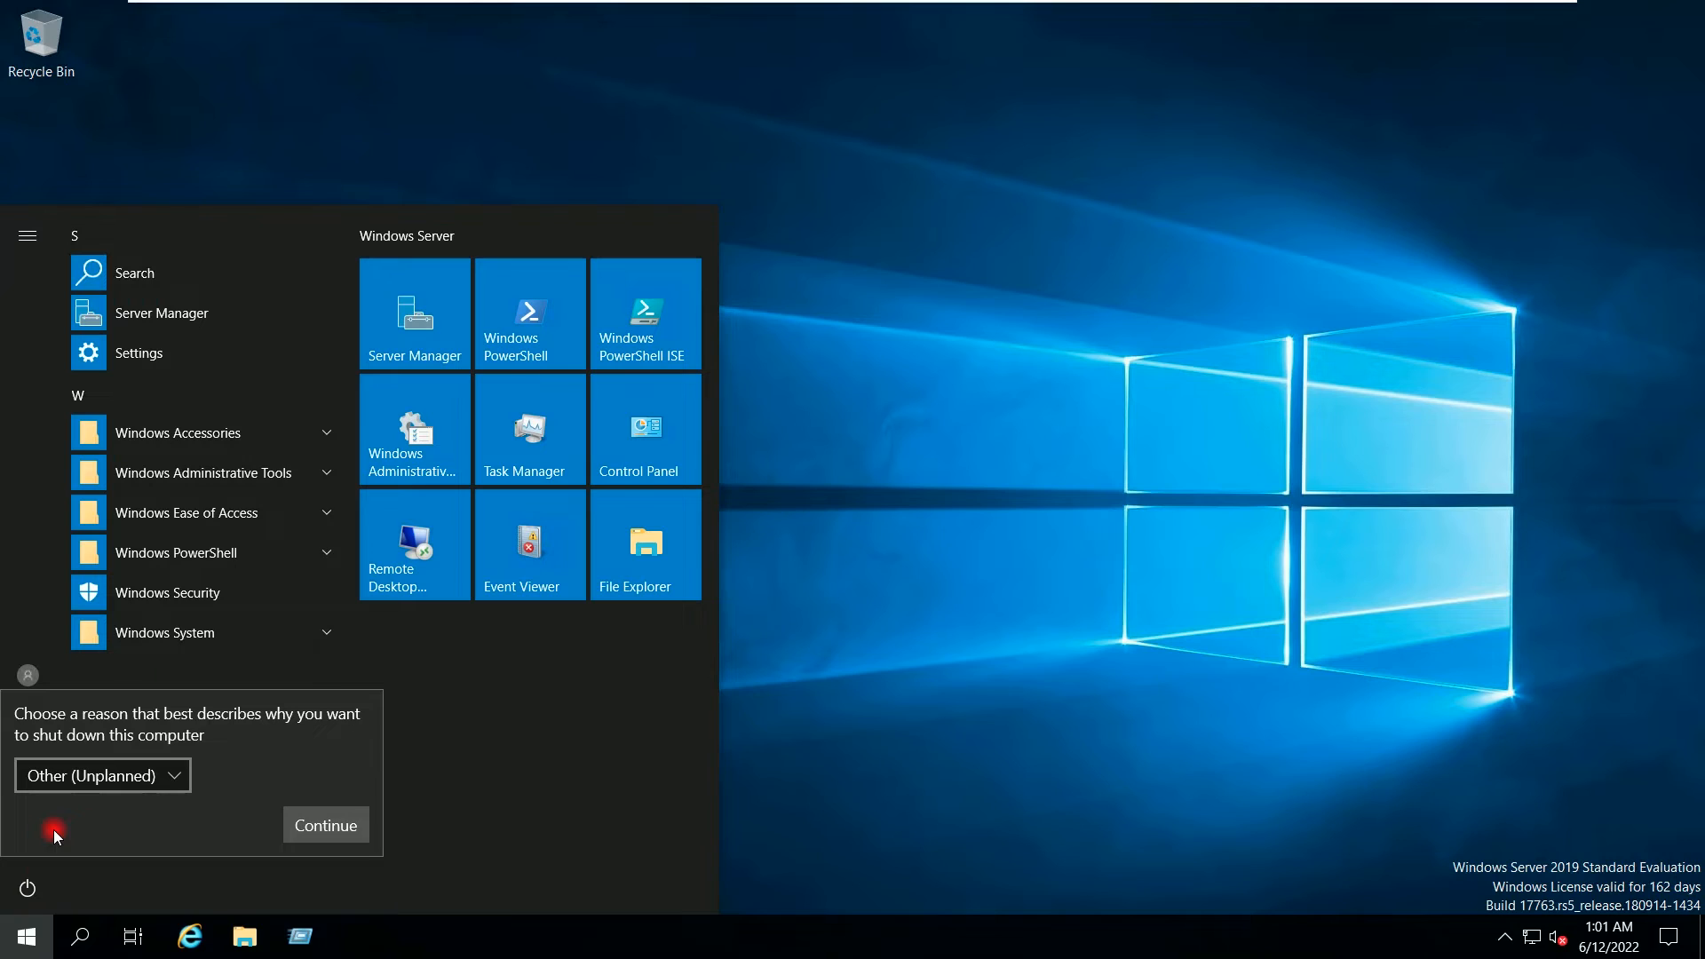
left_click(325, 824)
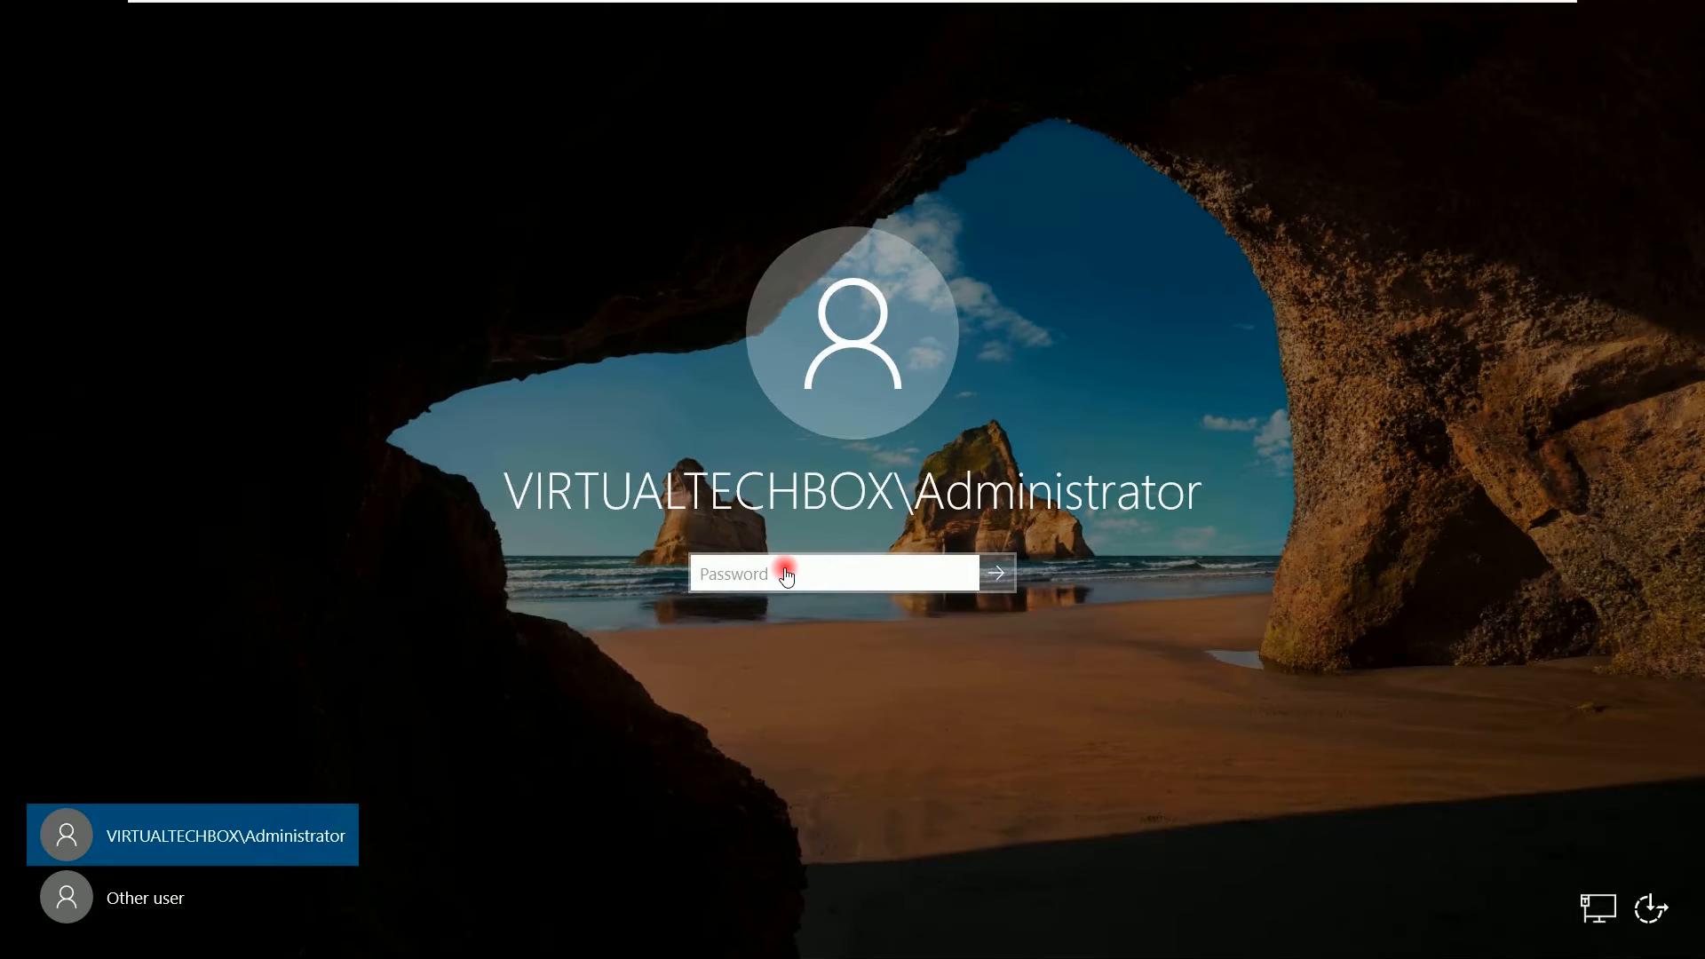
Step: Sign in with the administrator password, minimize Server Manager, and refresh the desktop
type("••••••")
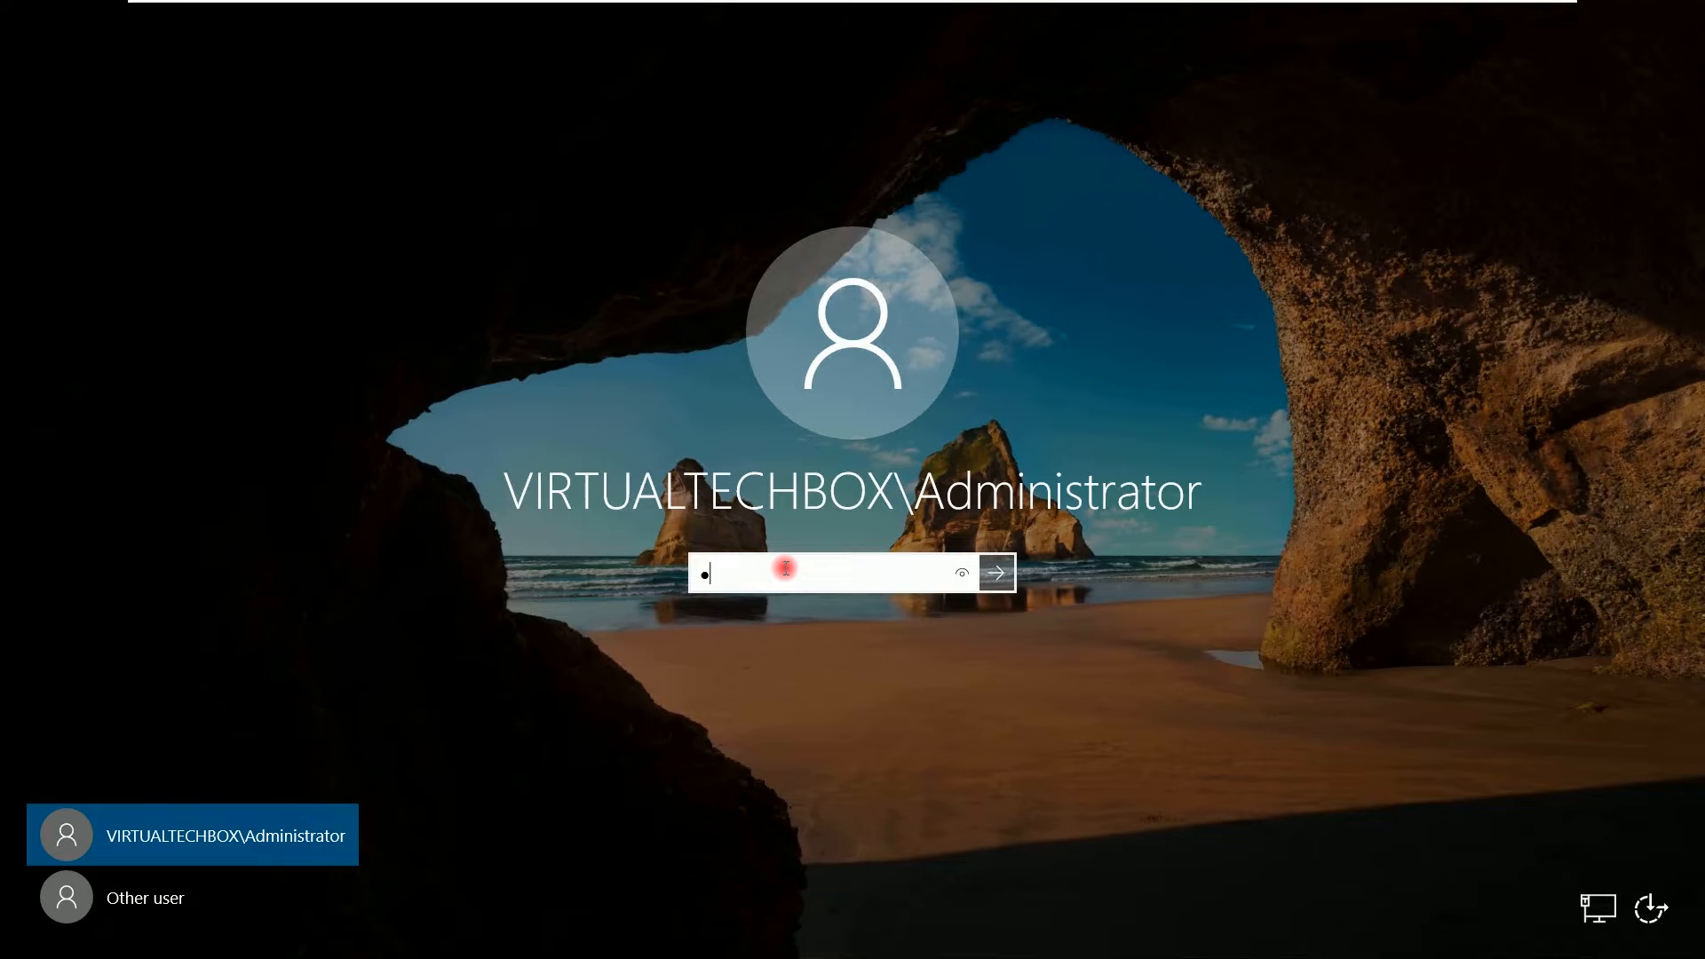
type("••••")
key("Return")
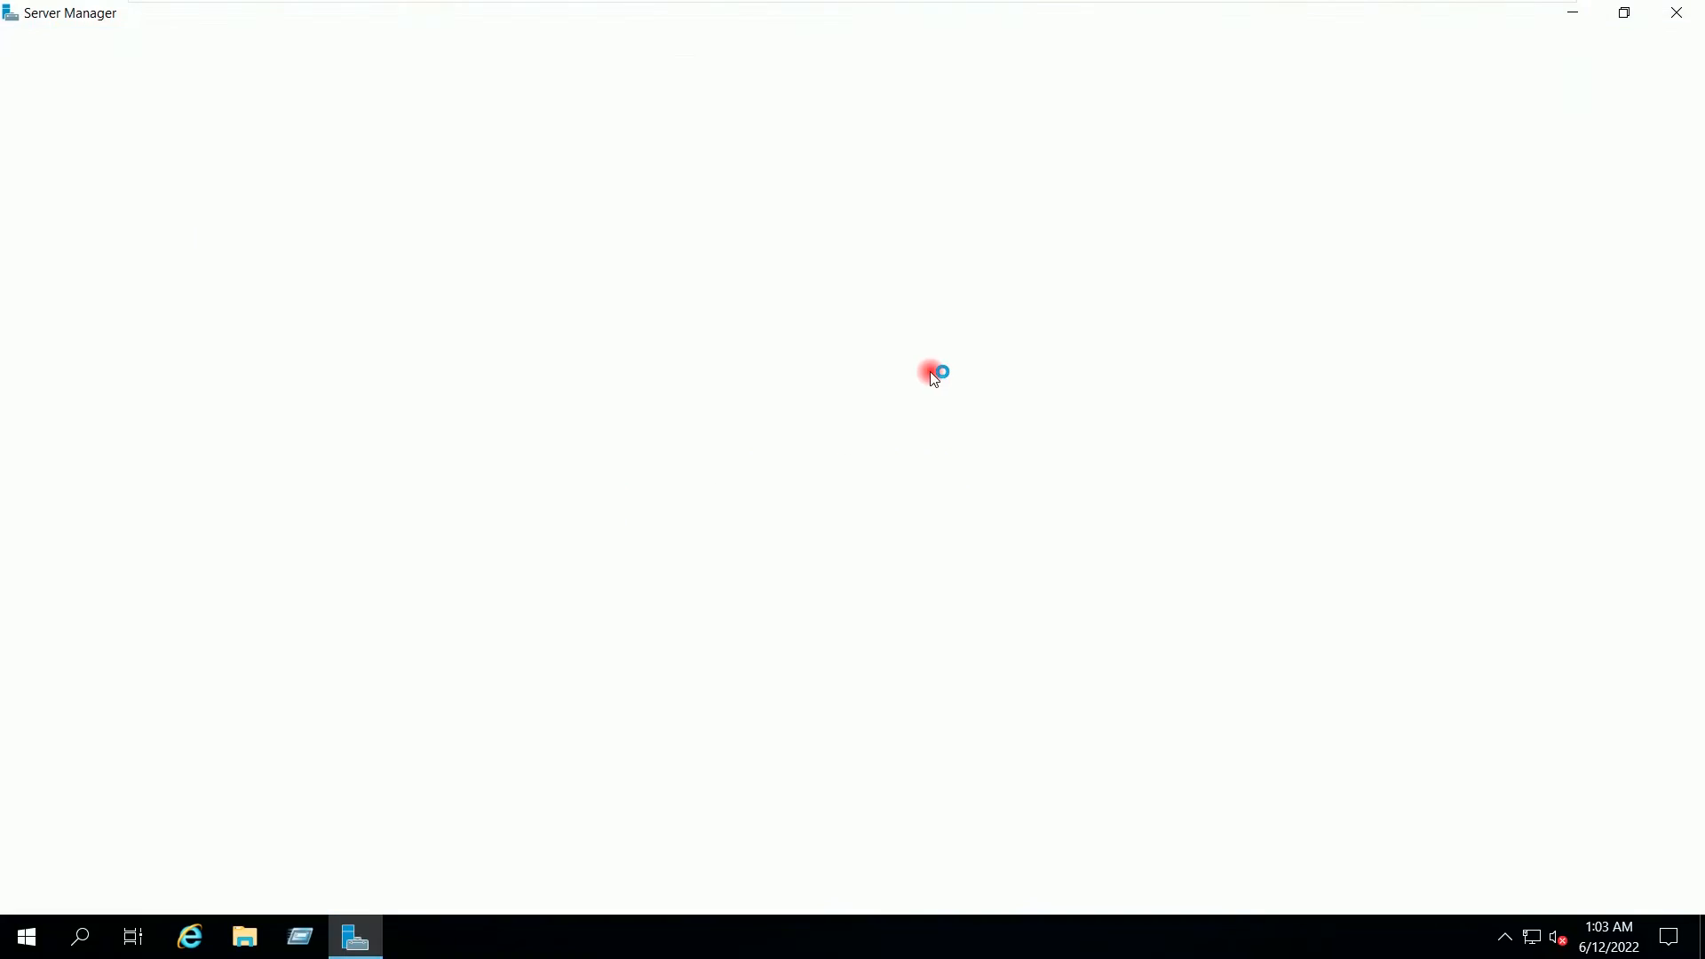
left_click(1572, 15)
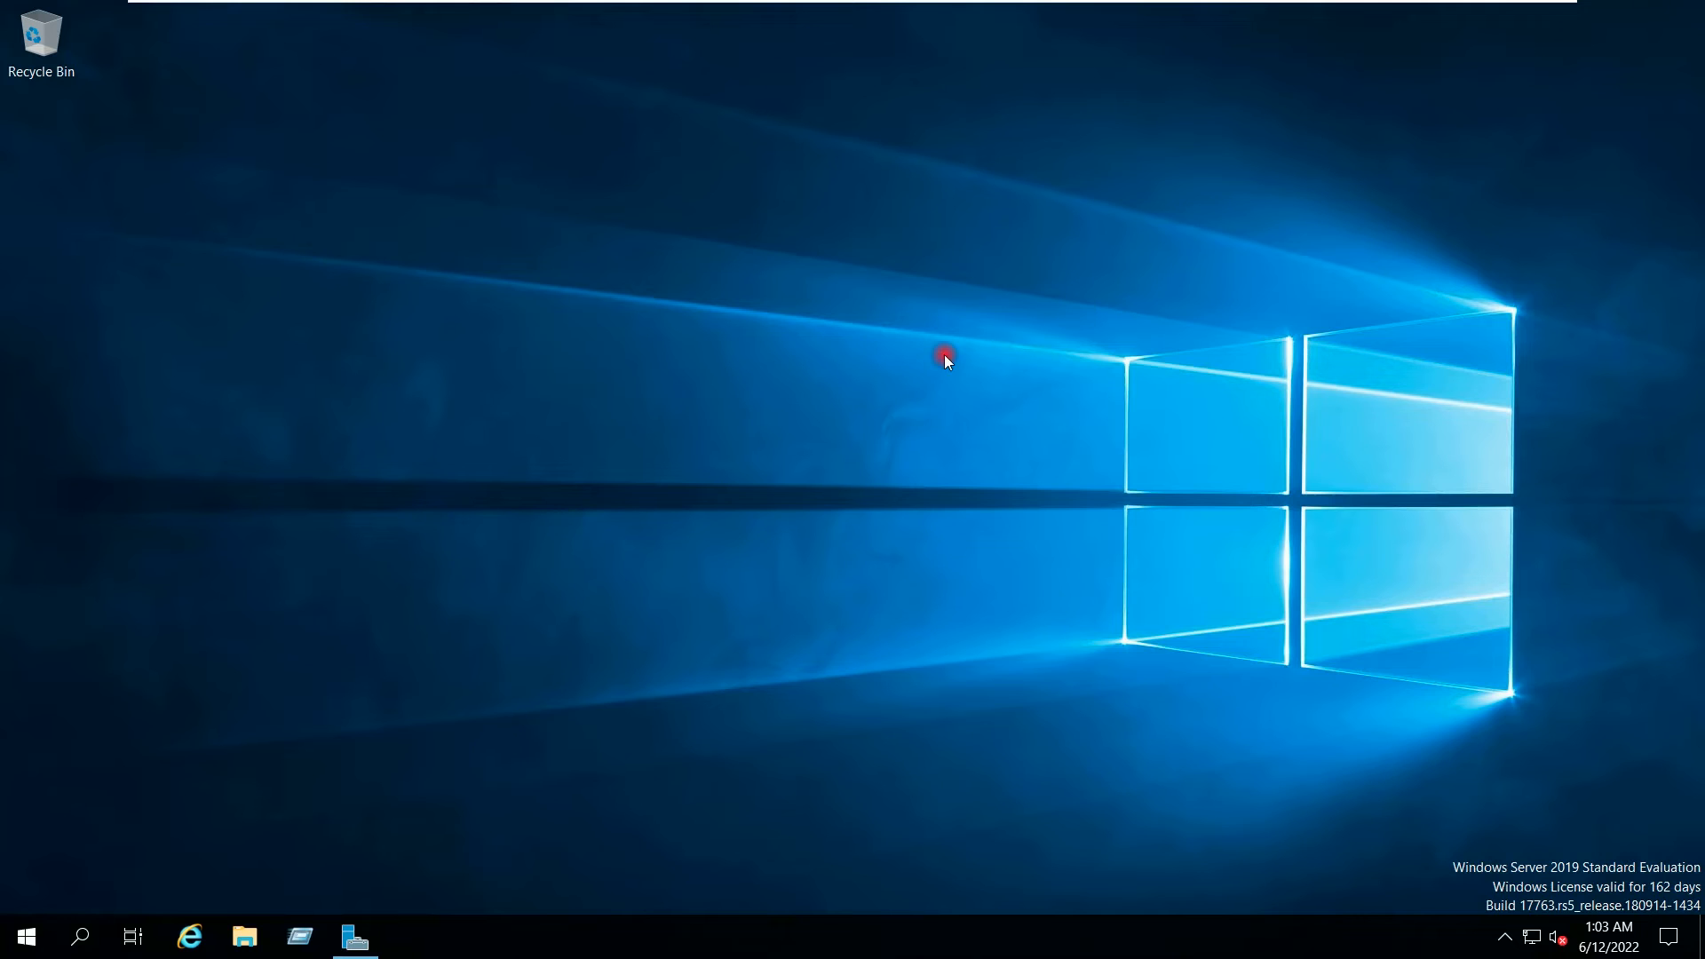
right_click(714, 286)
left_click(780, 351)
Step: Open New Volume (E:) in File Explorer and create a new folder there named HR
left_click(243, 949)
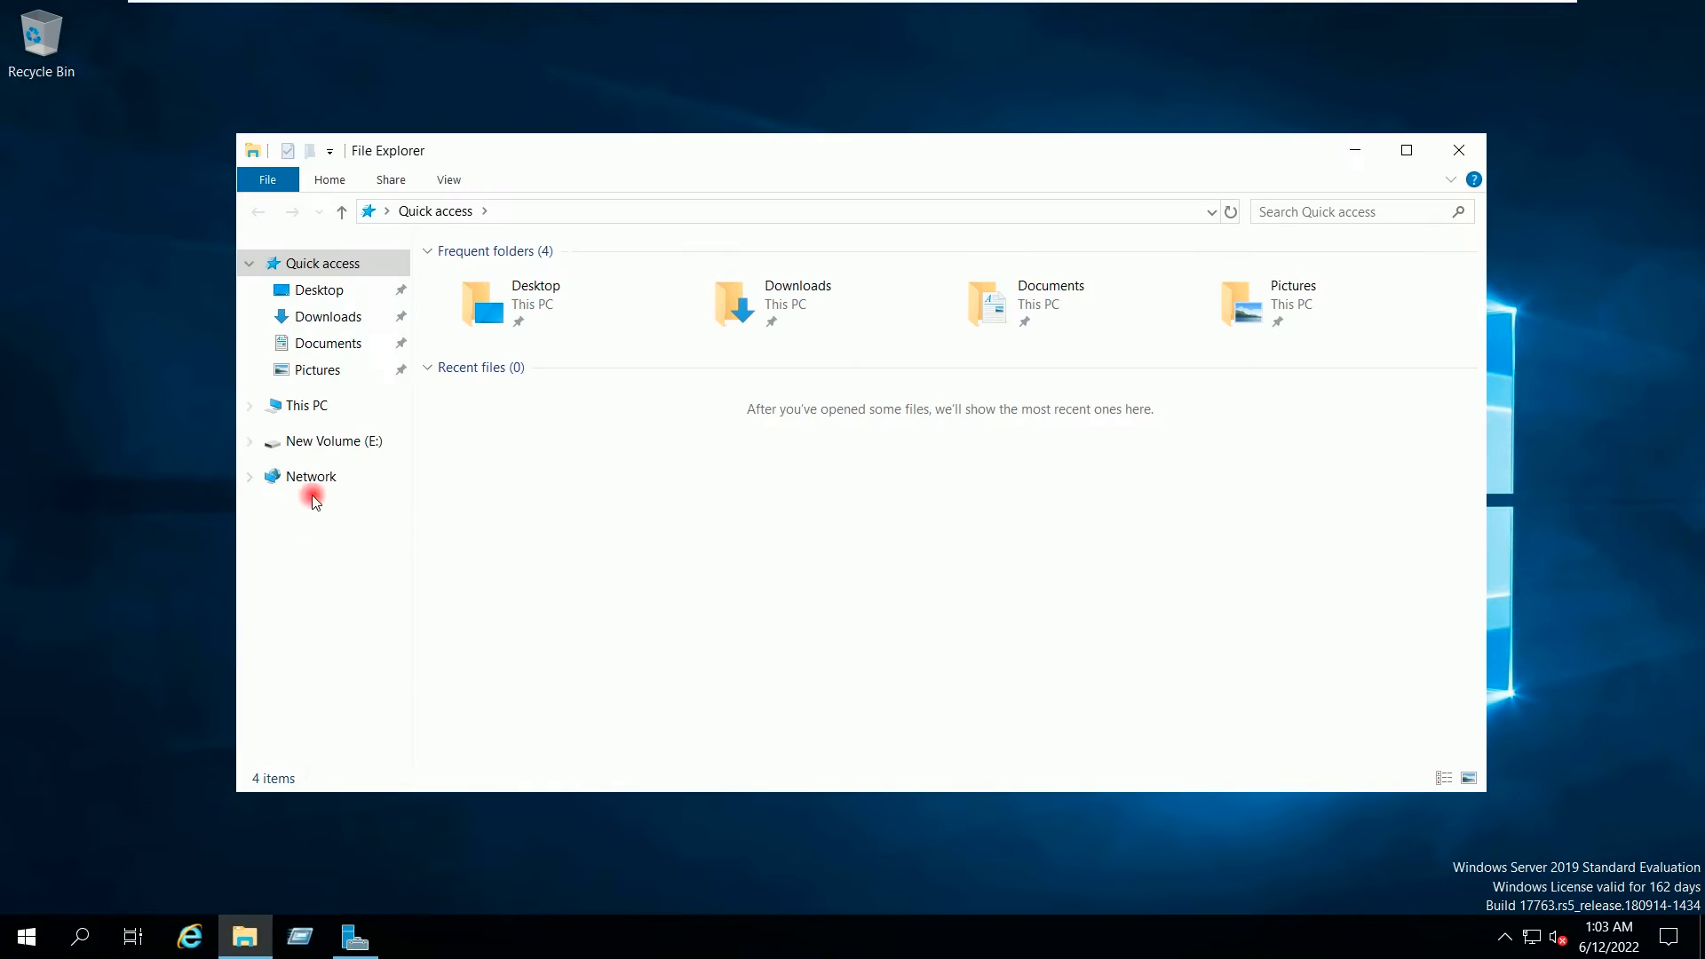
left_click(313, 405)
double_click(1104, 524)
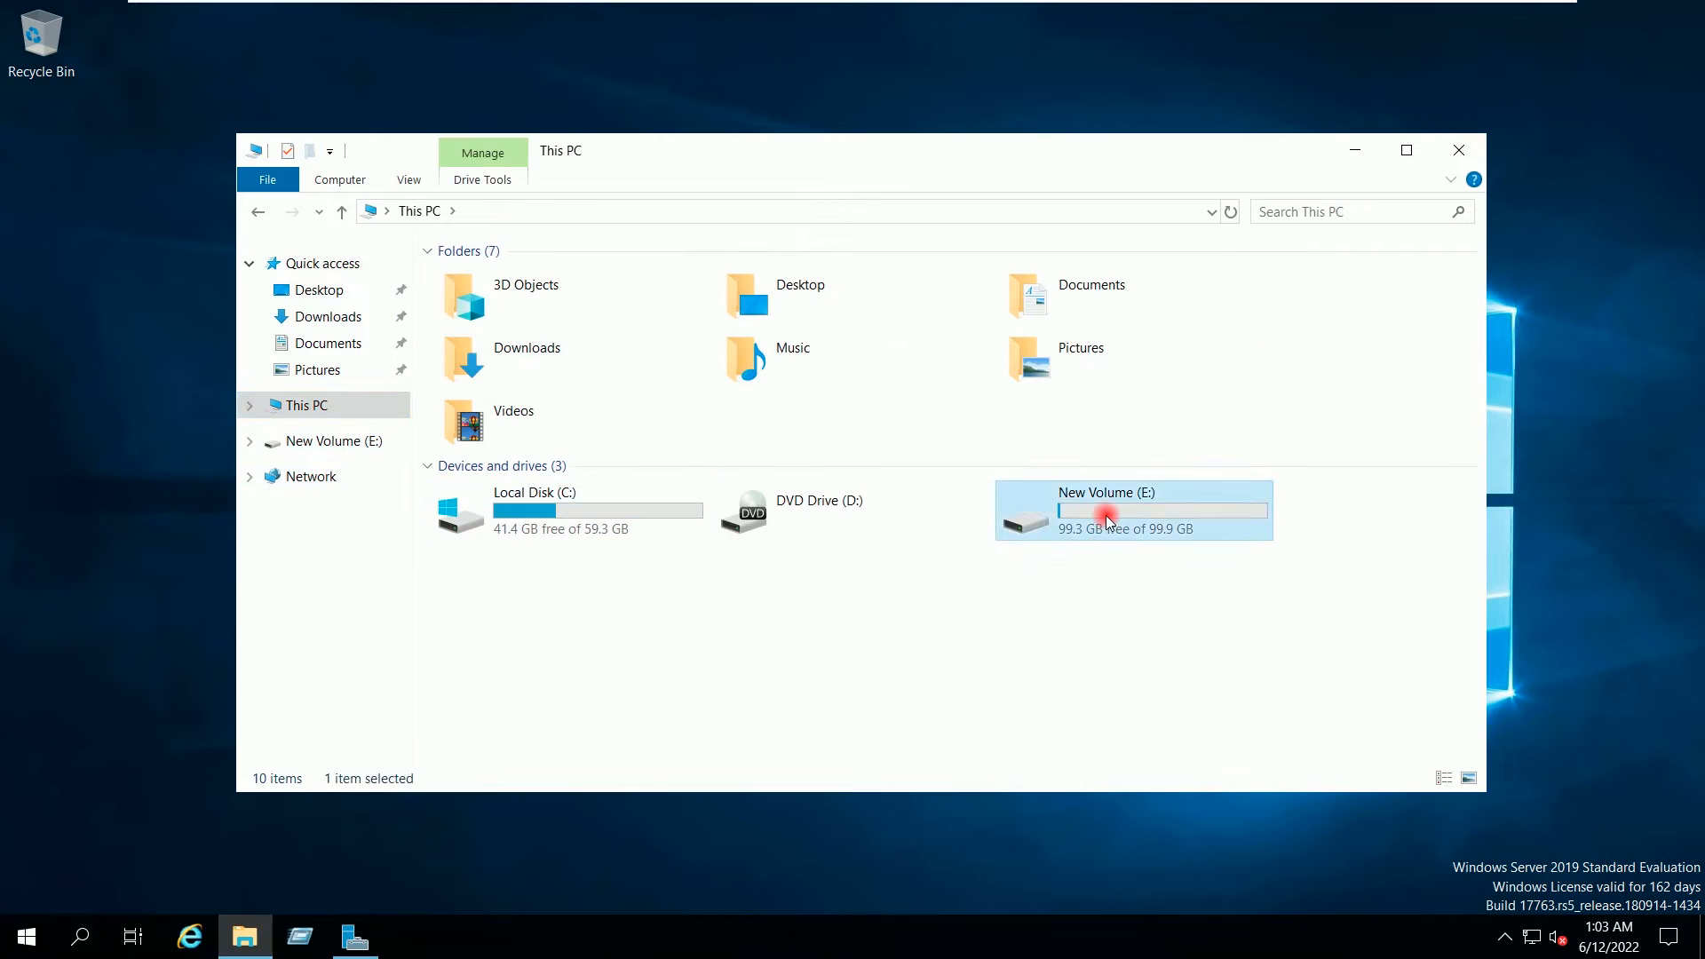
right_click(583, 382)
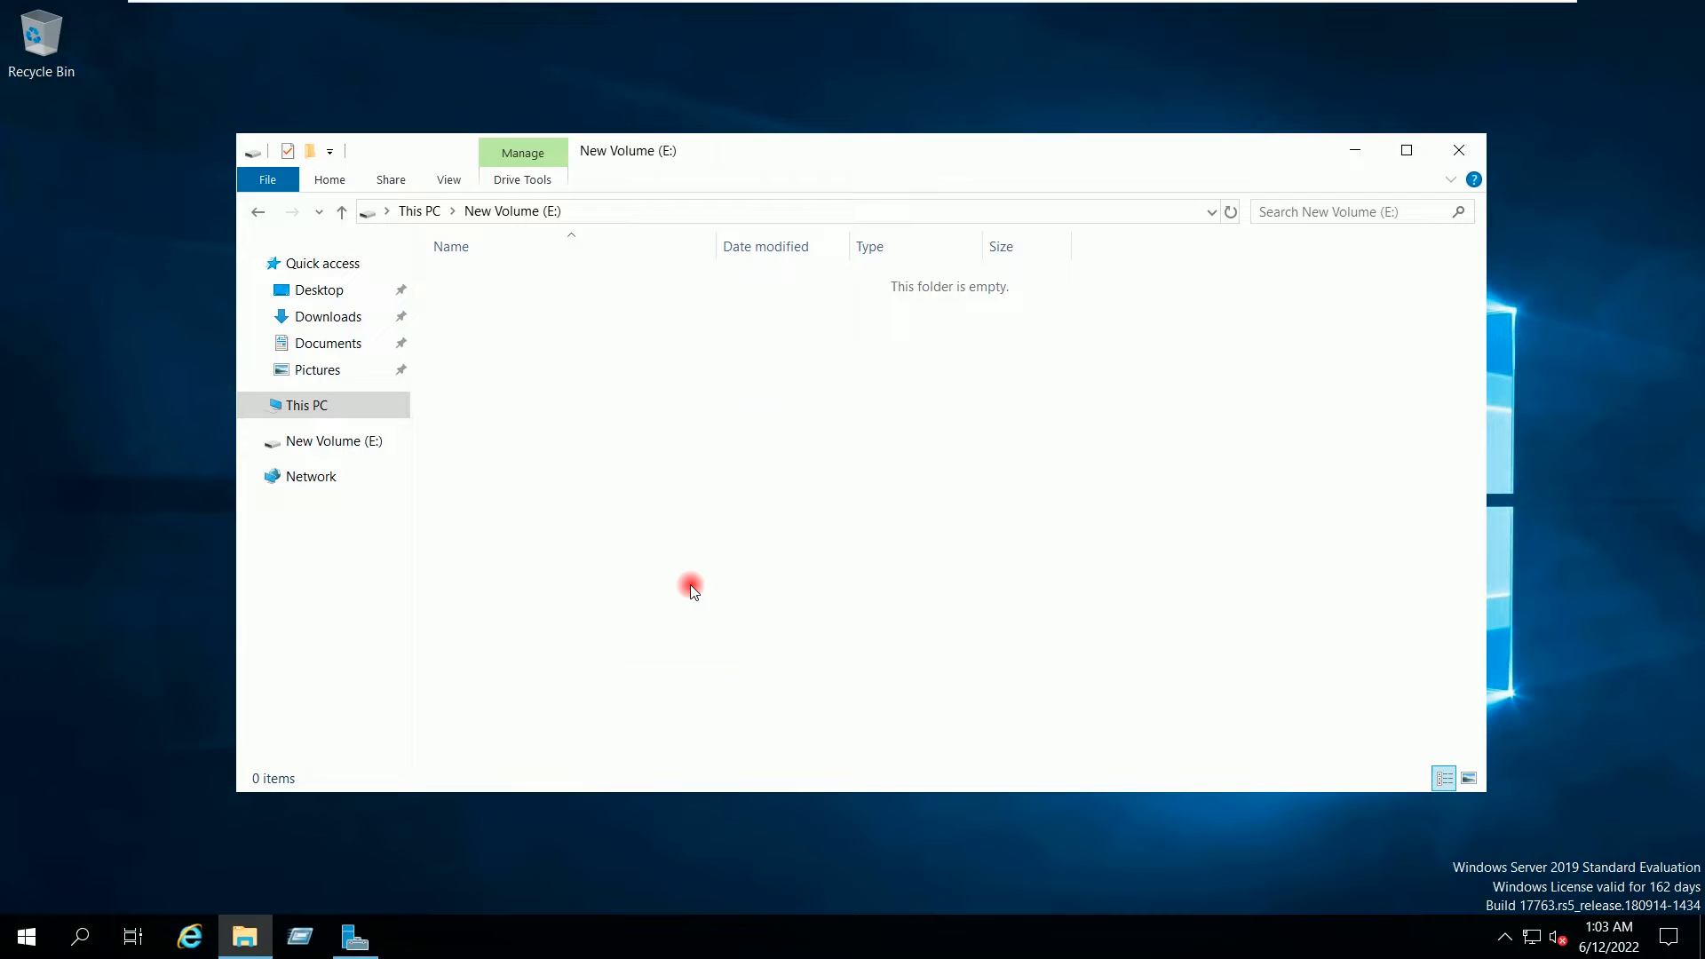
right_click(559, 366)
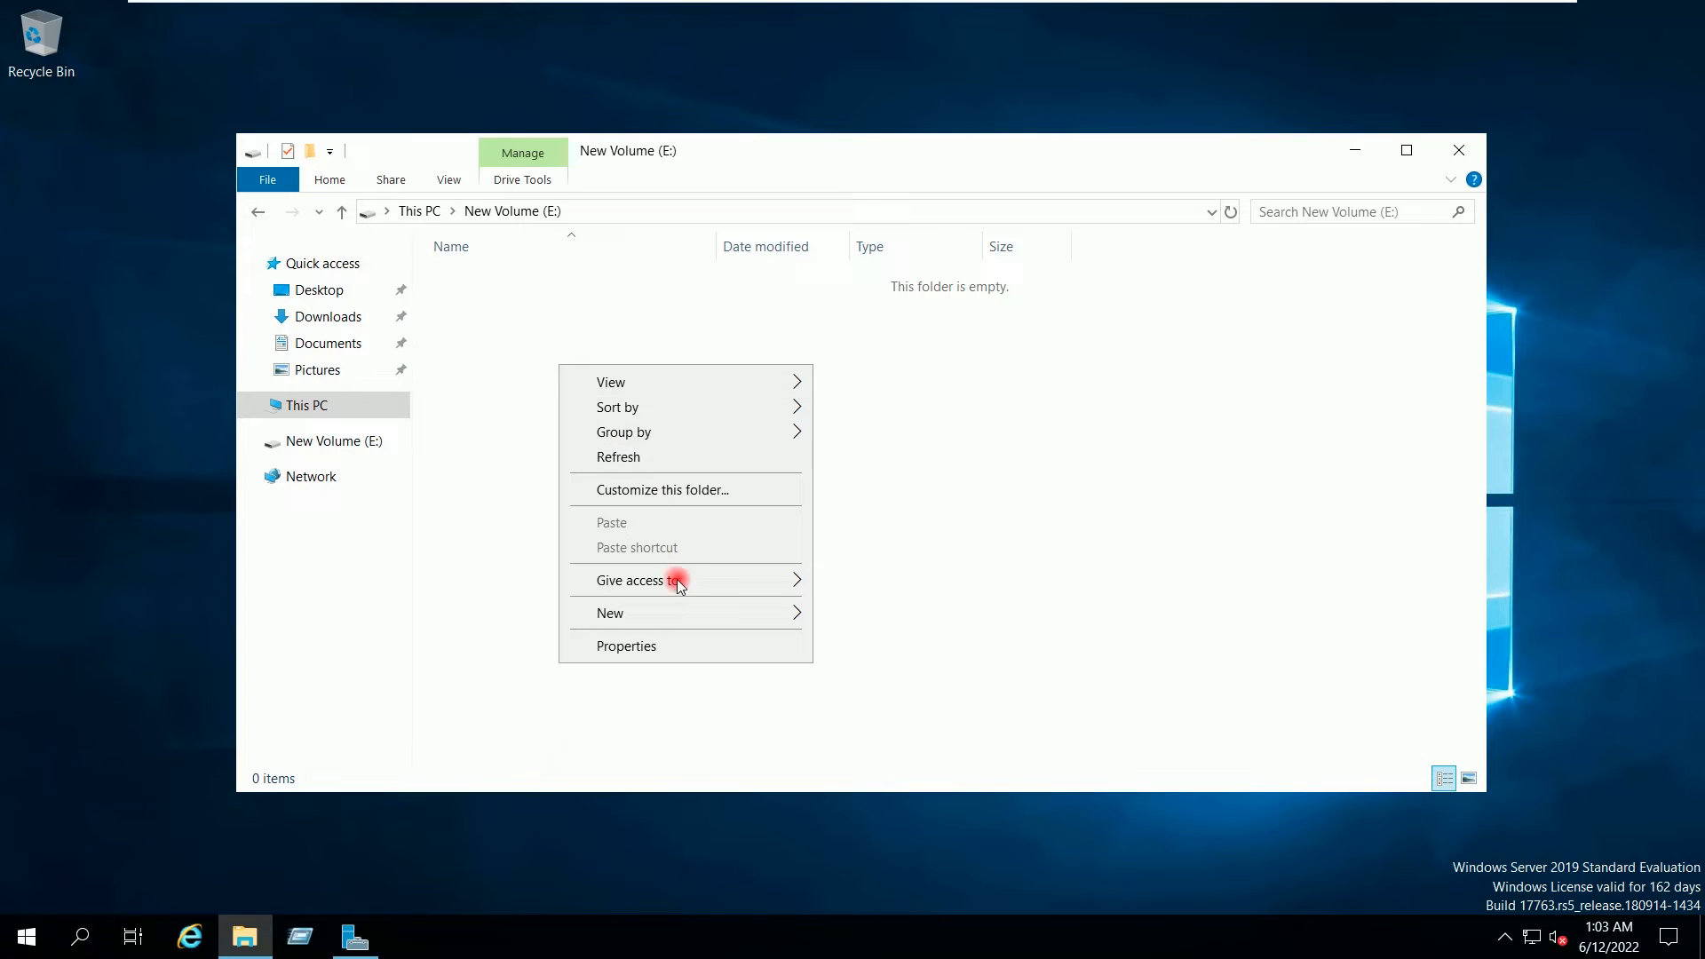
mouse_move(775, 618)
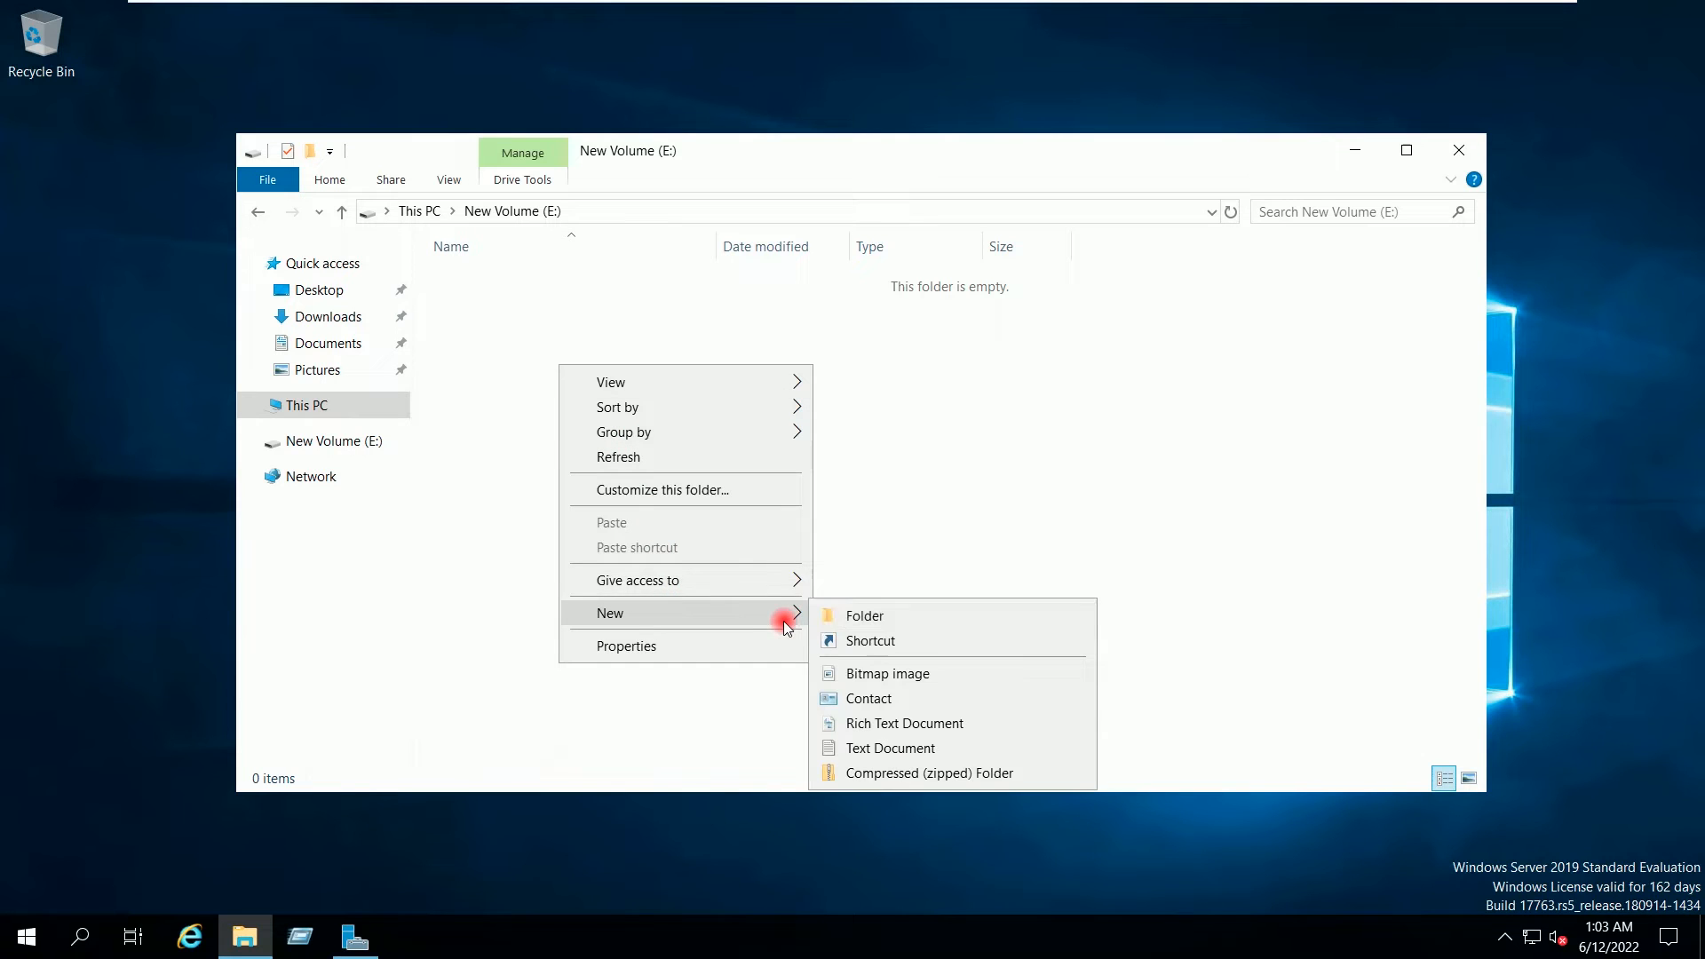
left_click(829, 617)
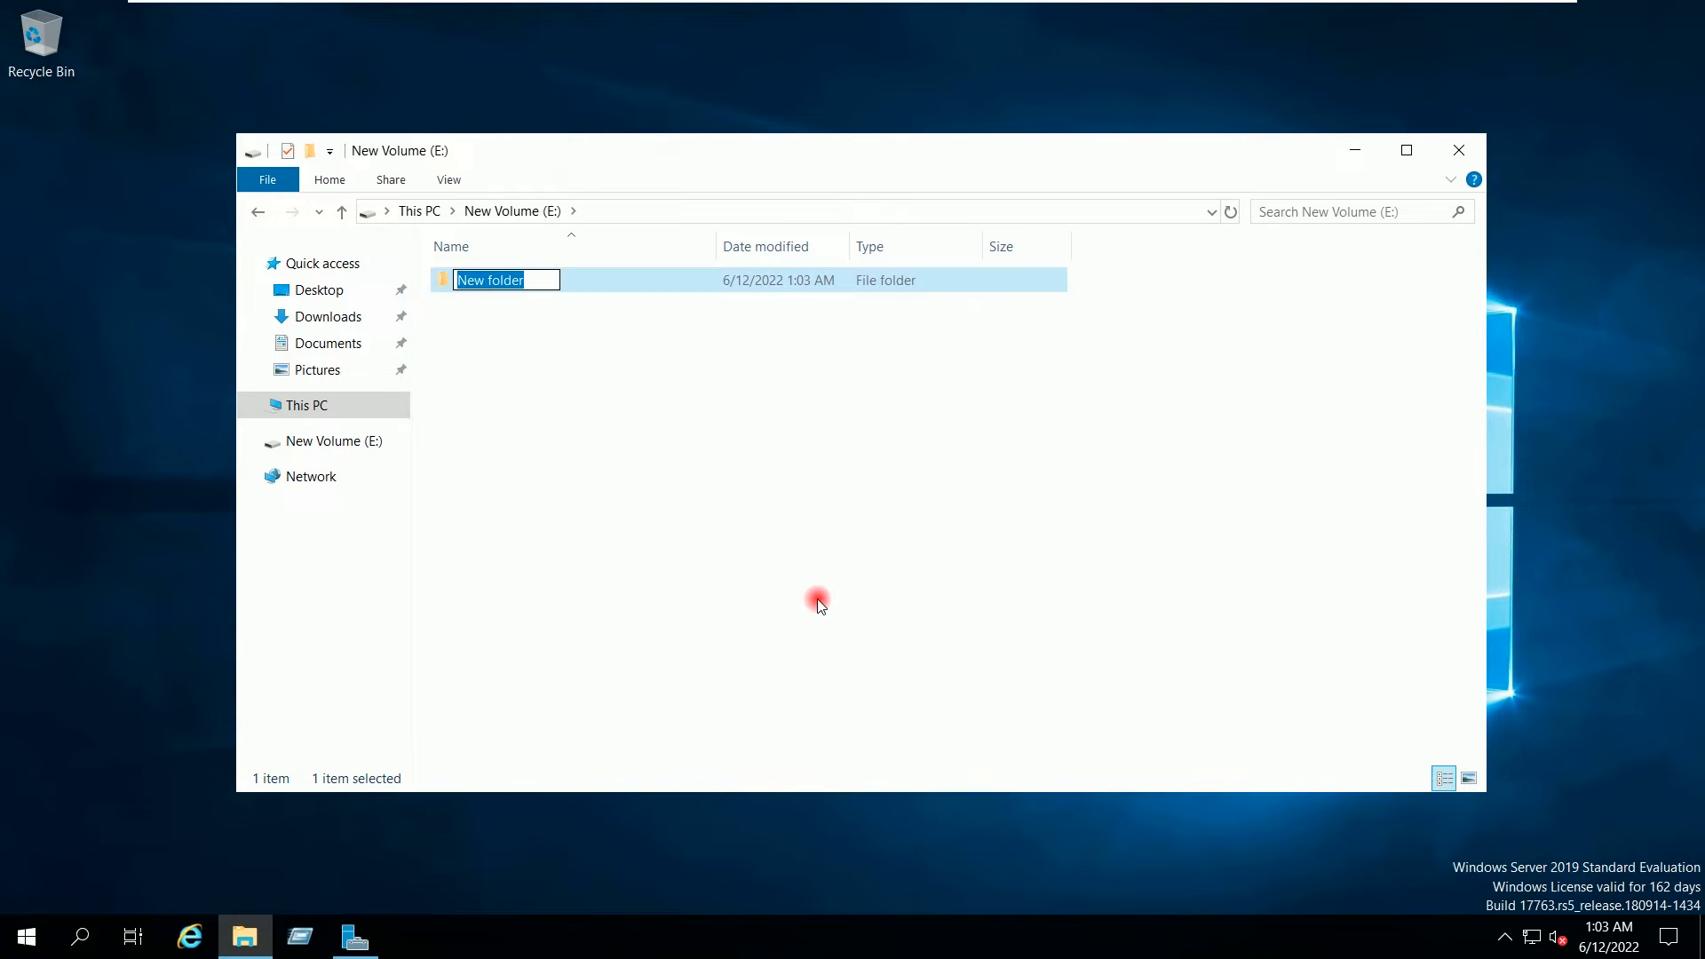
type("HR")
key("Return")
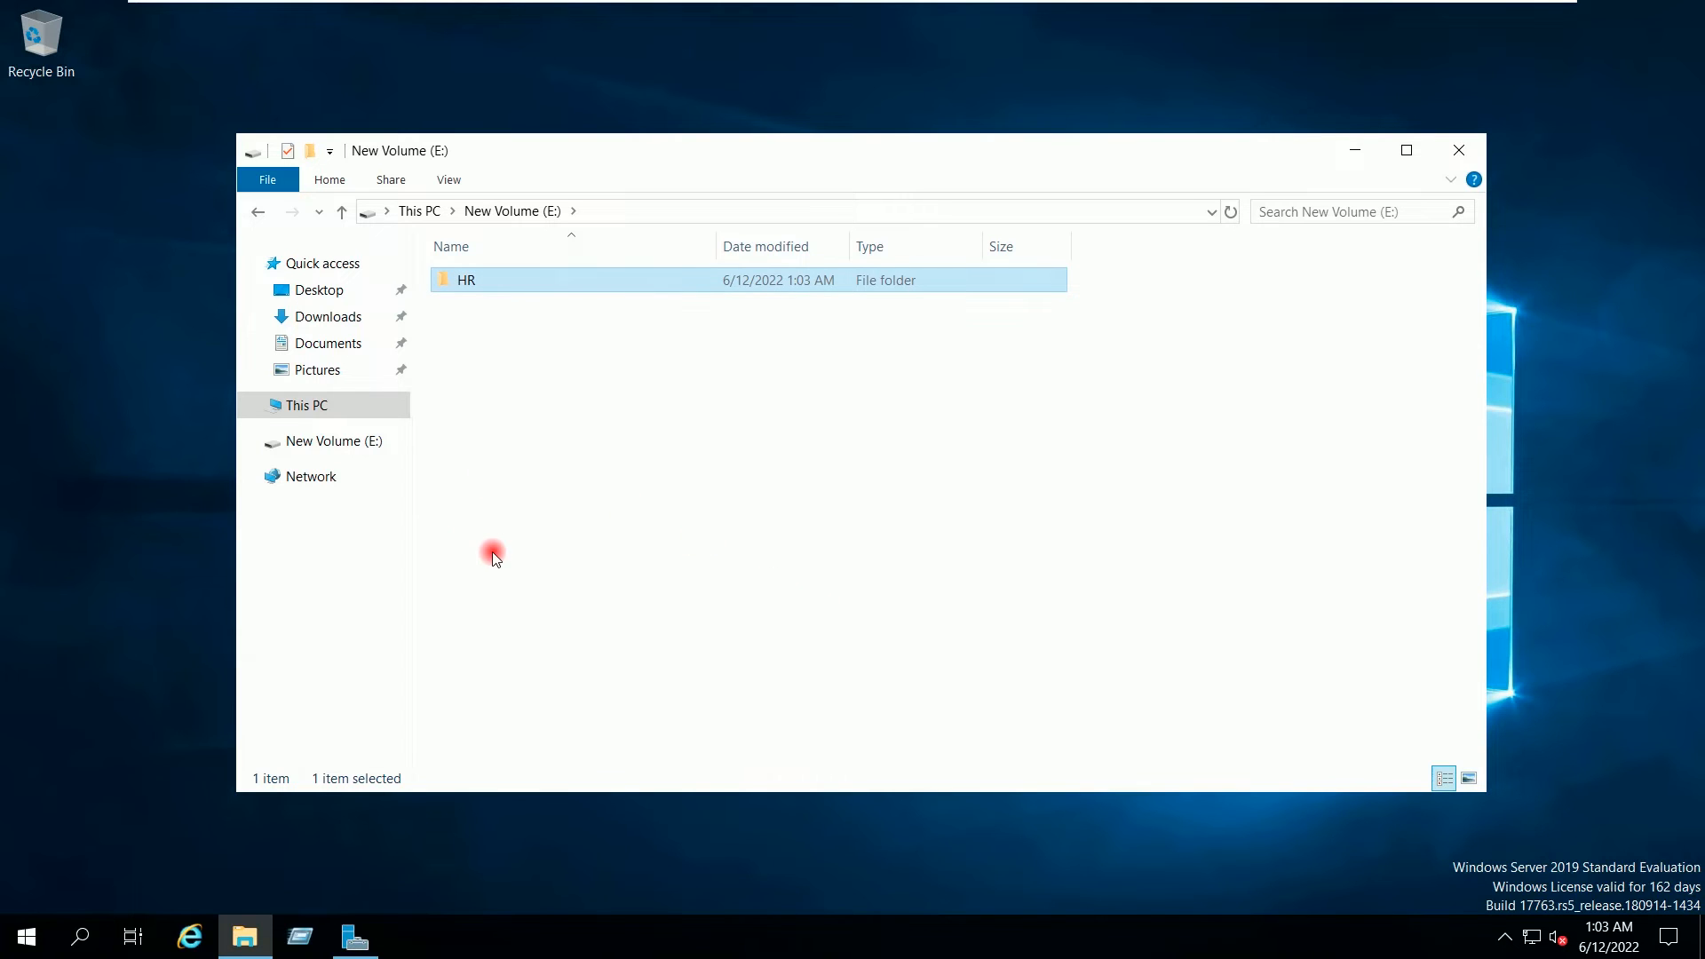
Step: Open the HR folder's Properties and start sharing it from the Sharing tab
right_click(486, 283)
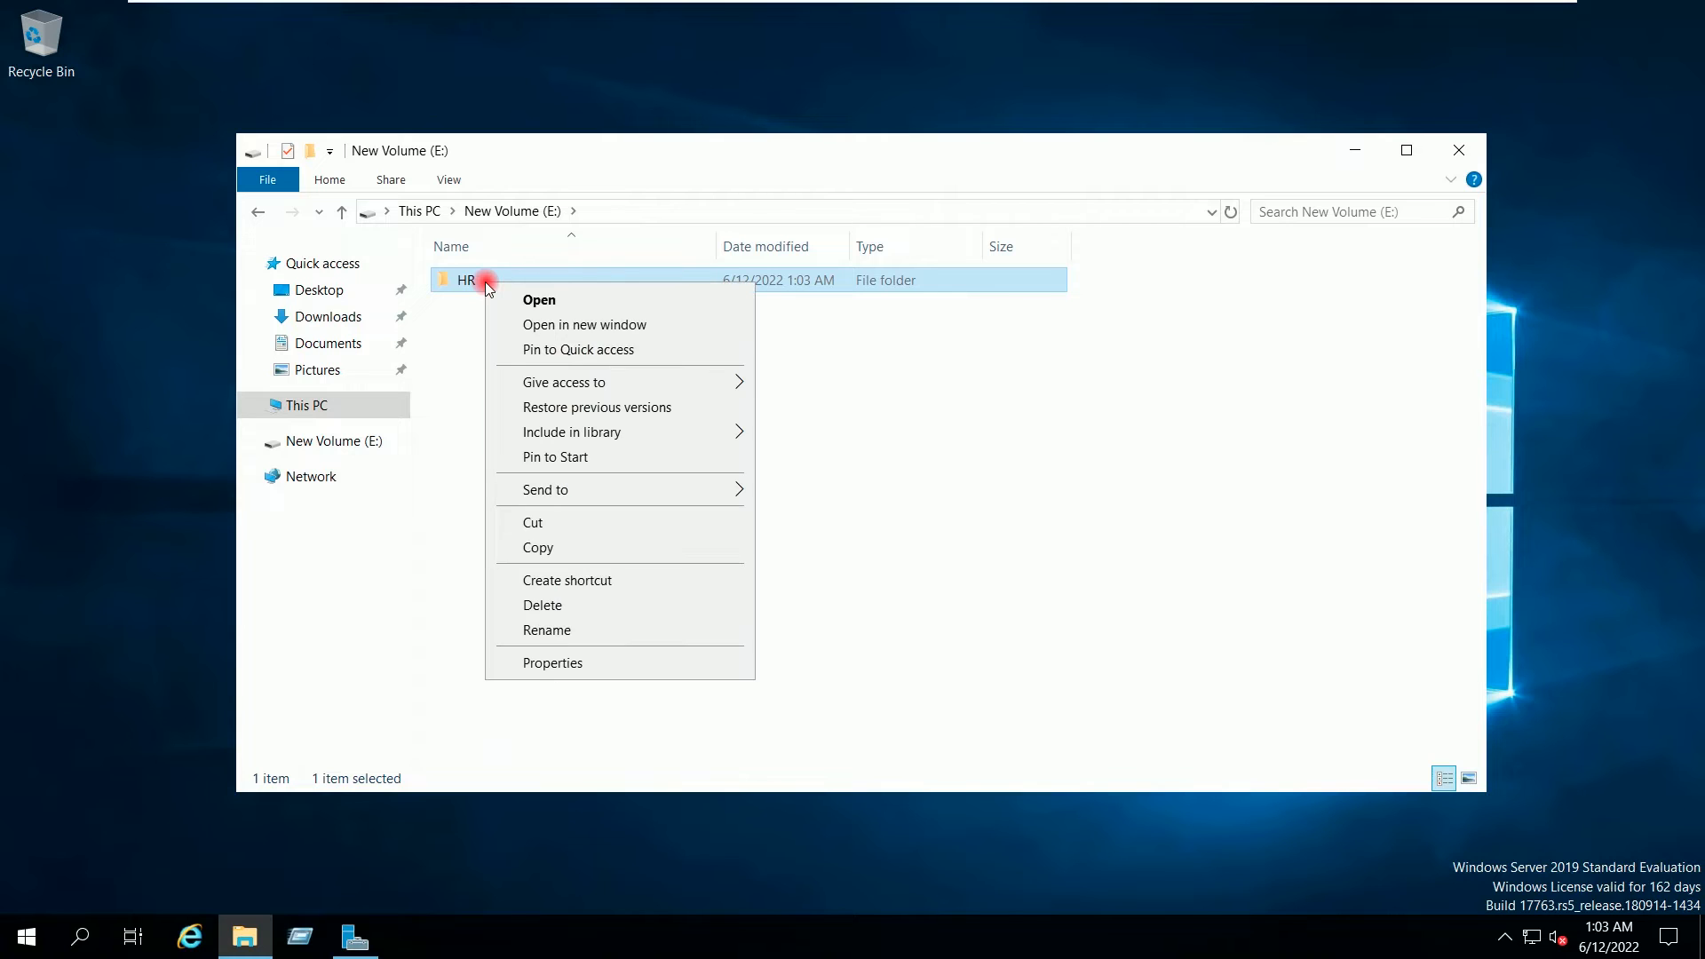
left_click(600, 658)
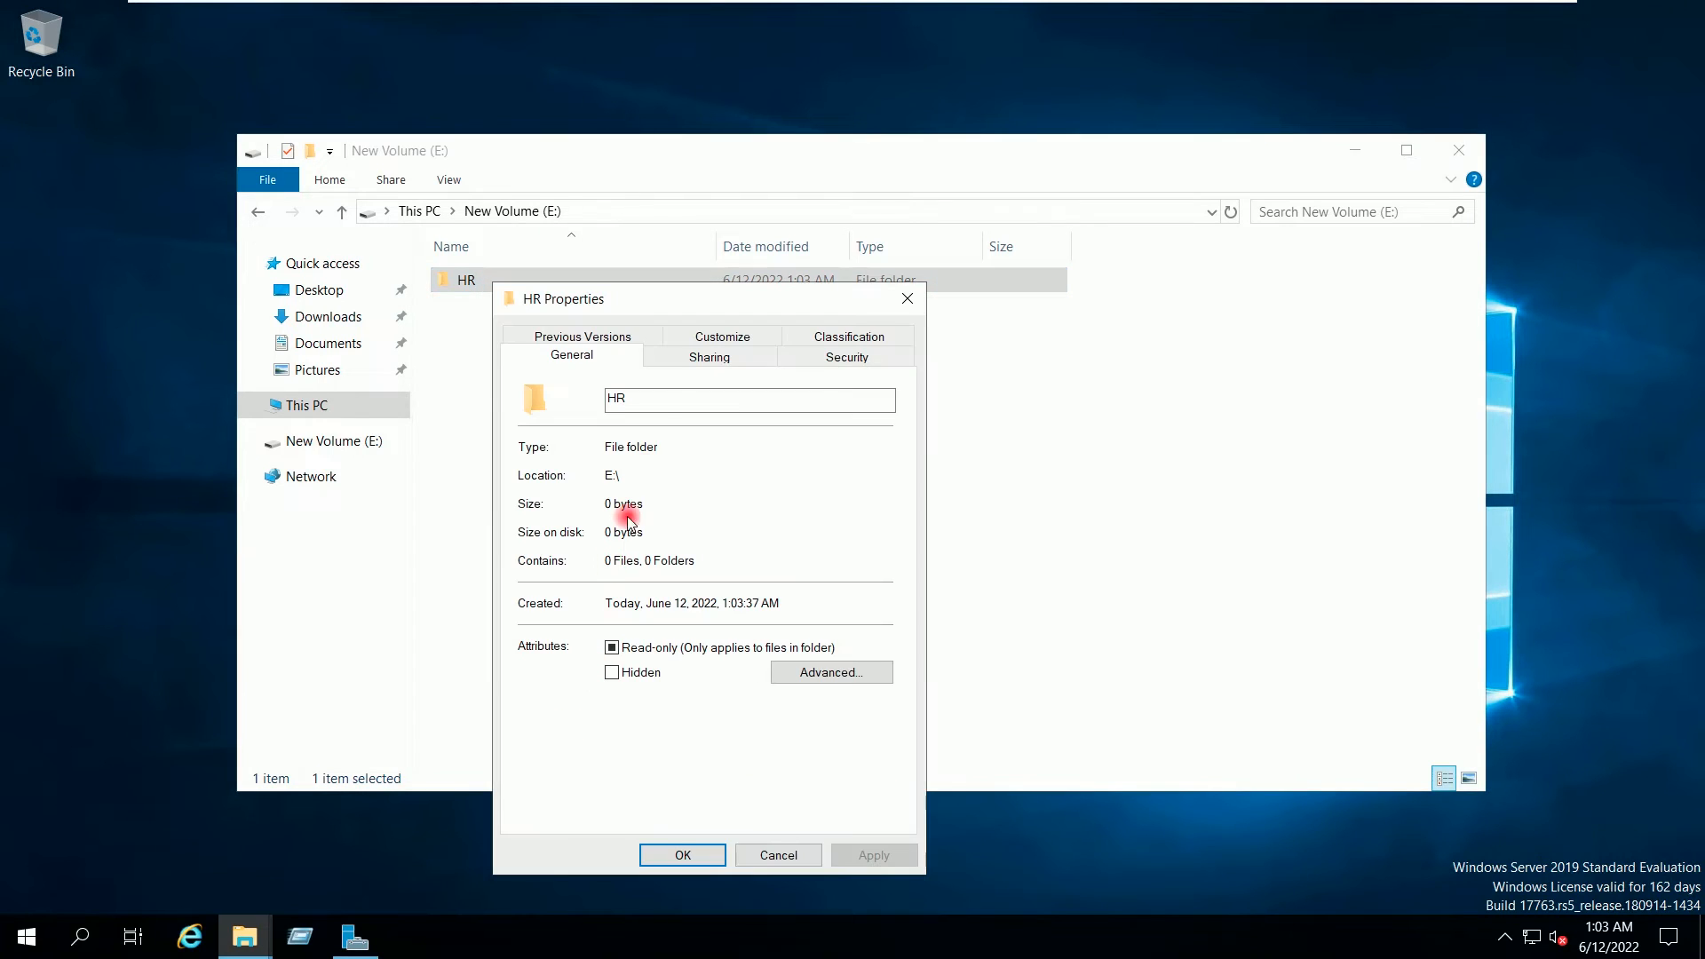
left_click(671, 359)
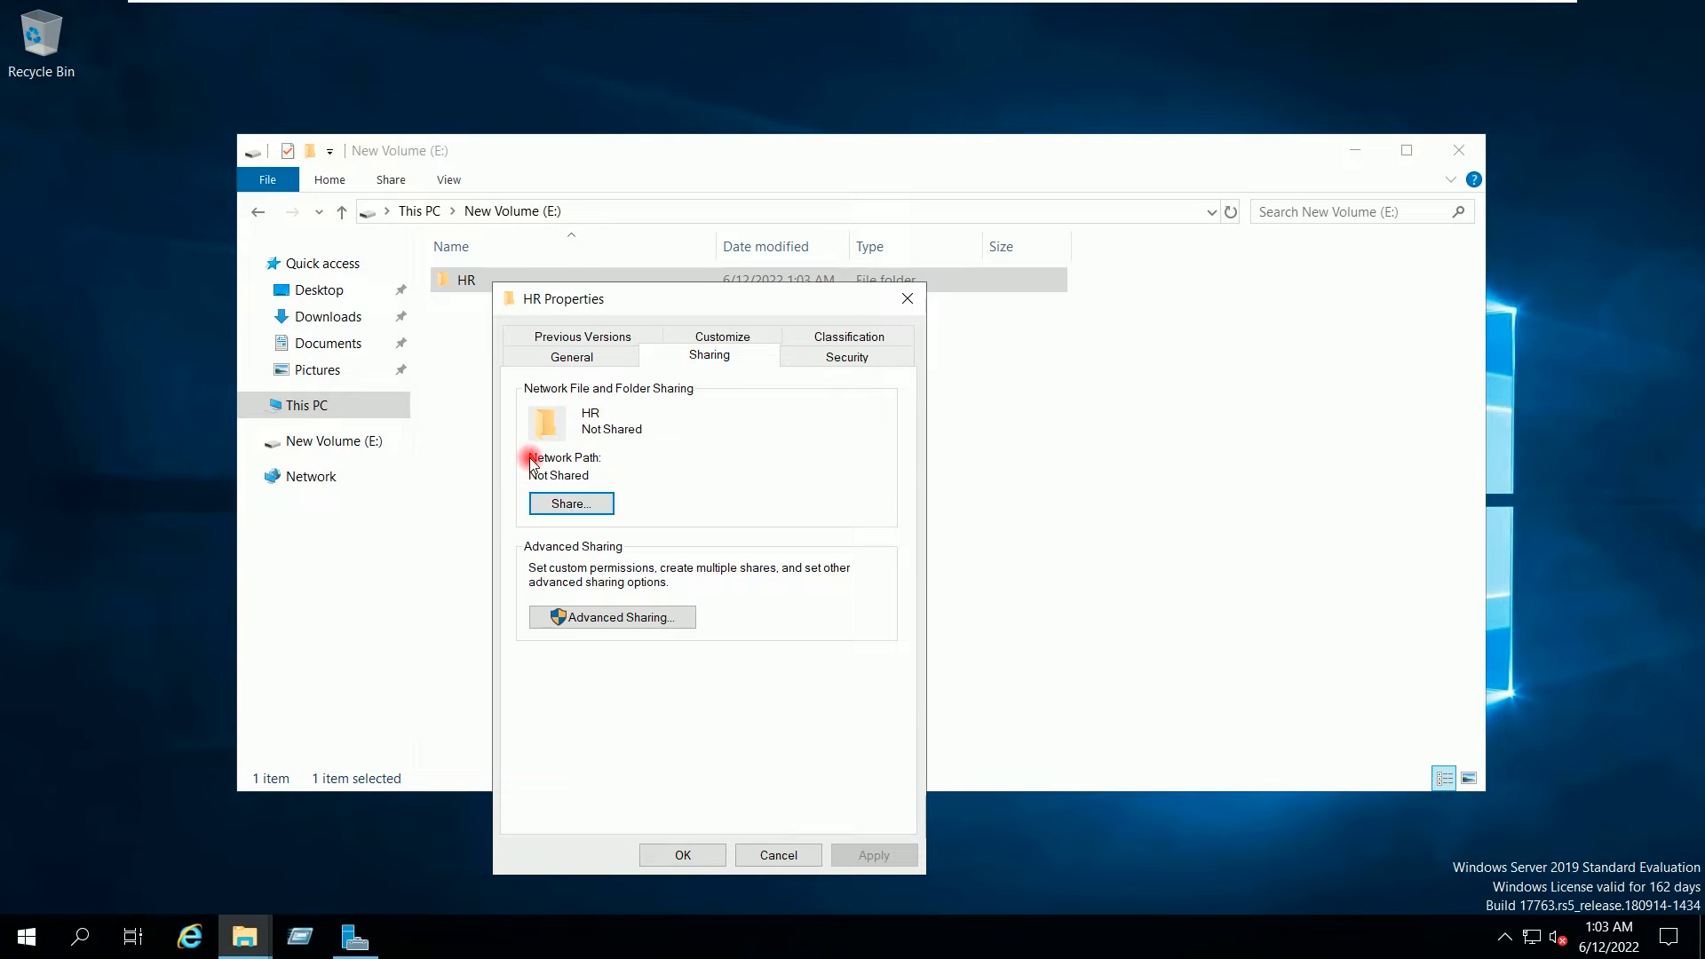
left_click(574, 504)
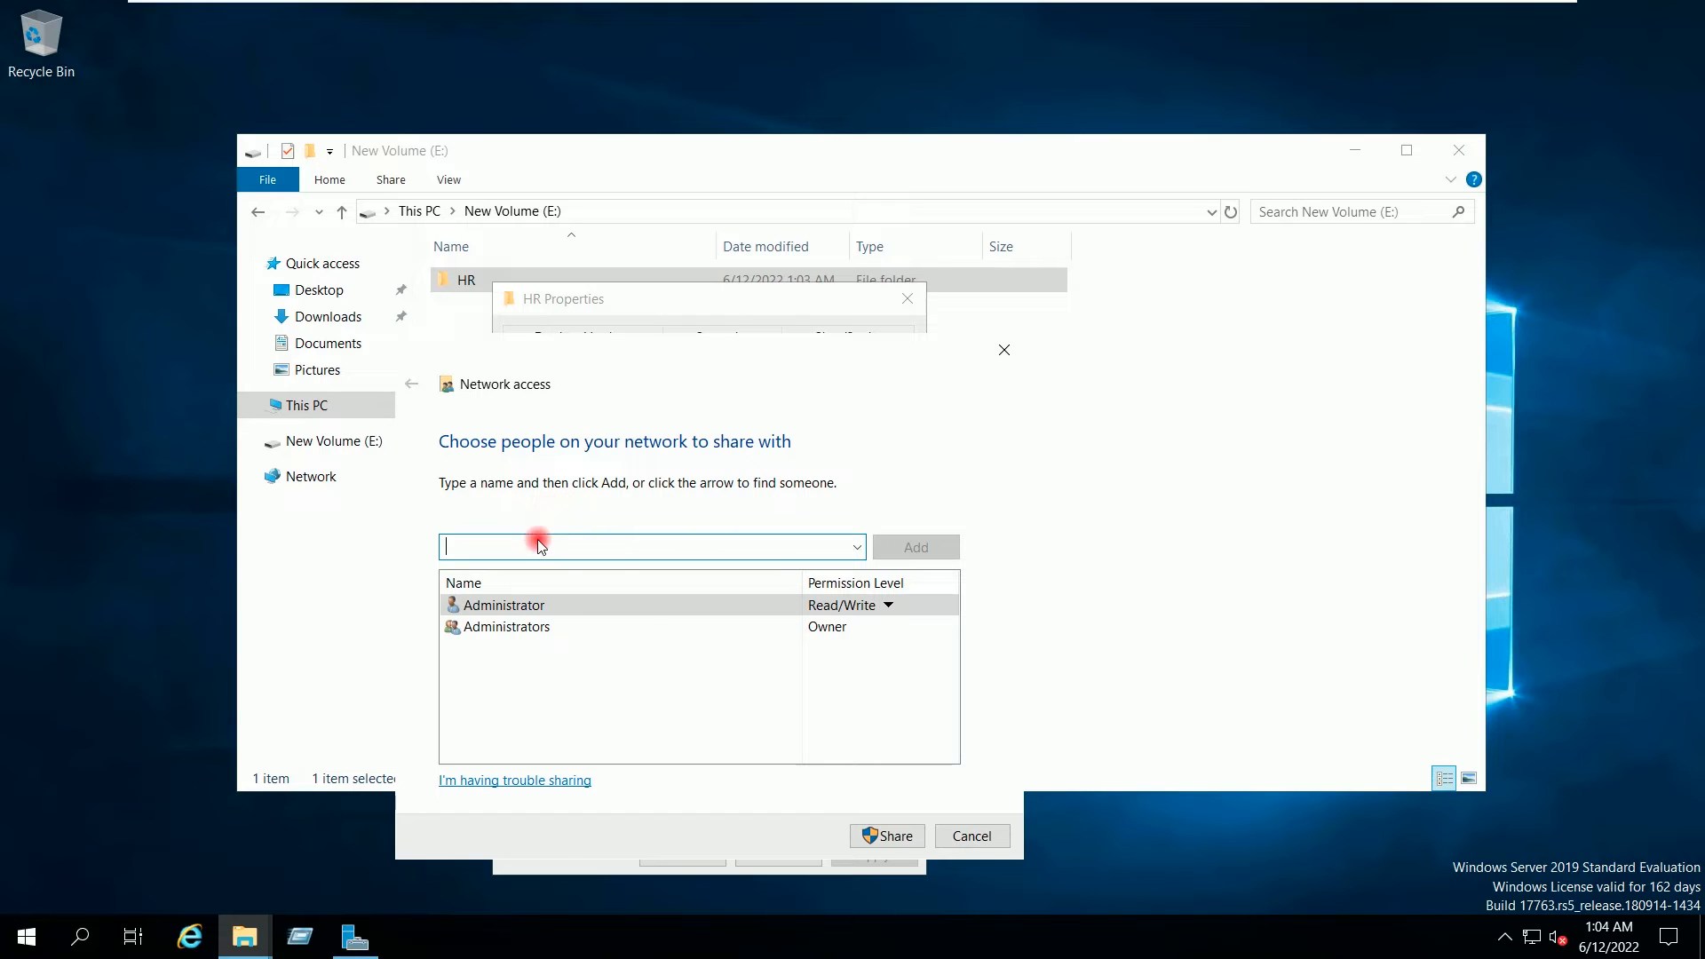
Step: Review the Administrator entries' permission levels unchanged, then choose Find people... from the name list
left_click(642, 613)
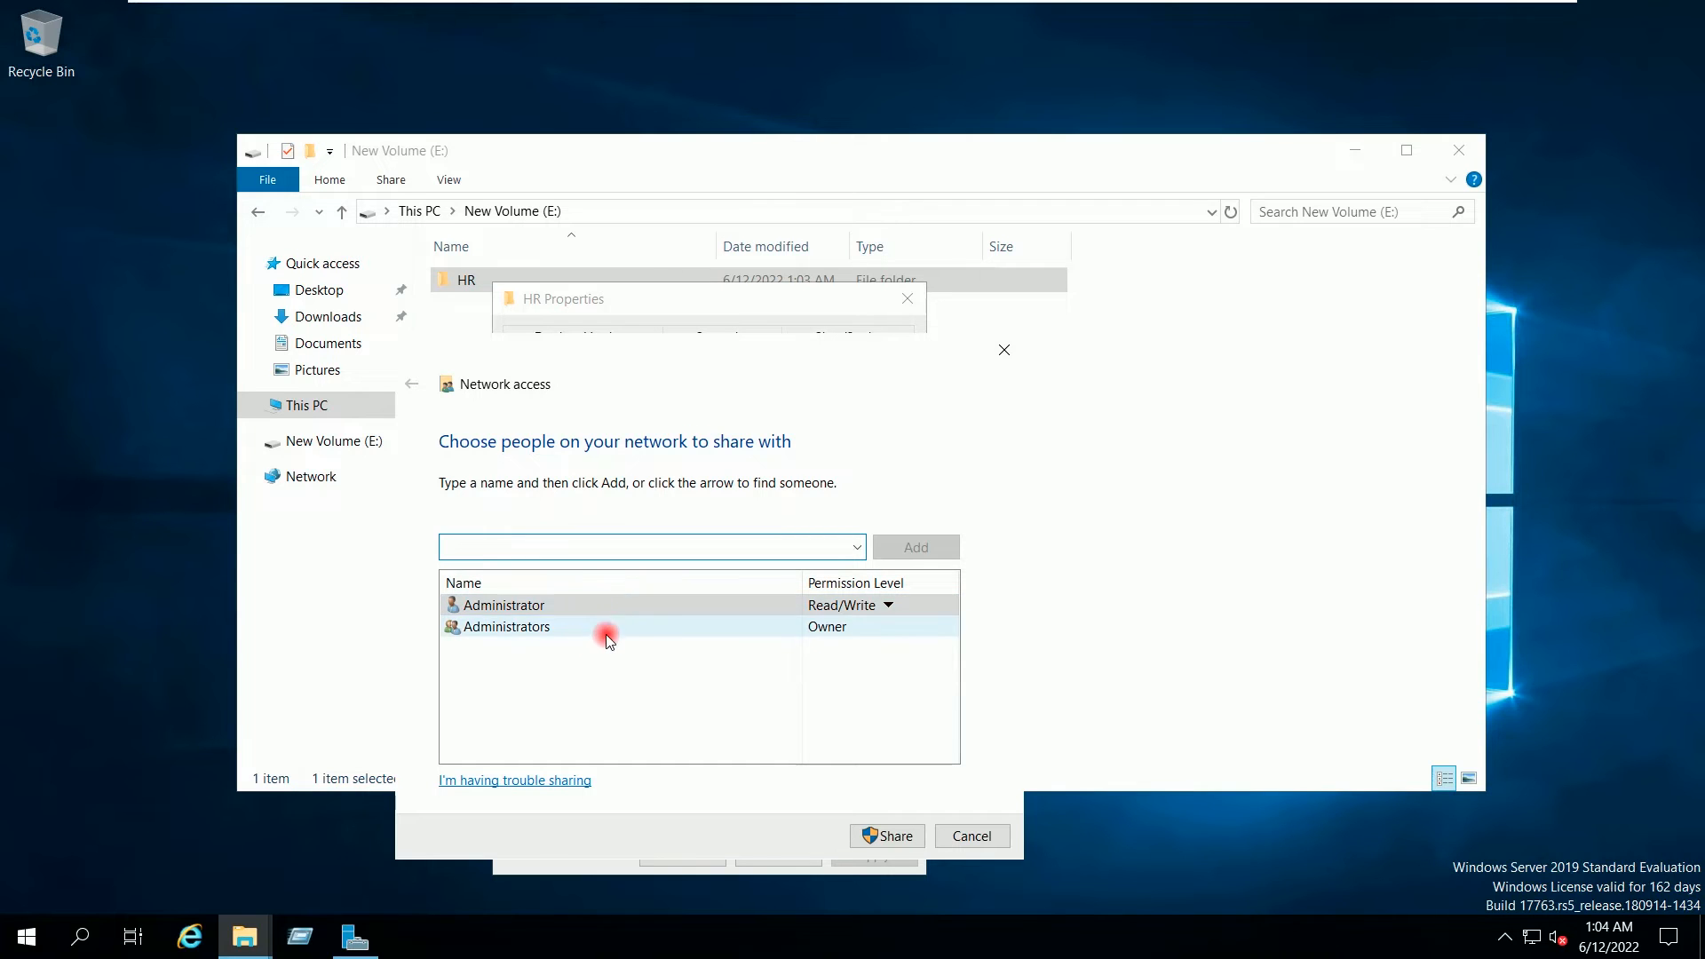
left_click(563, 628)
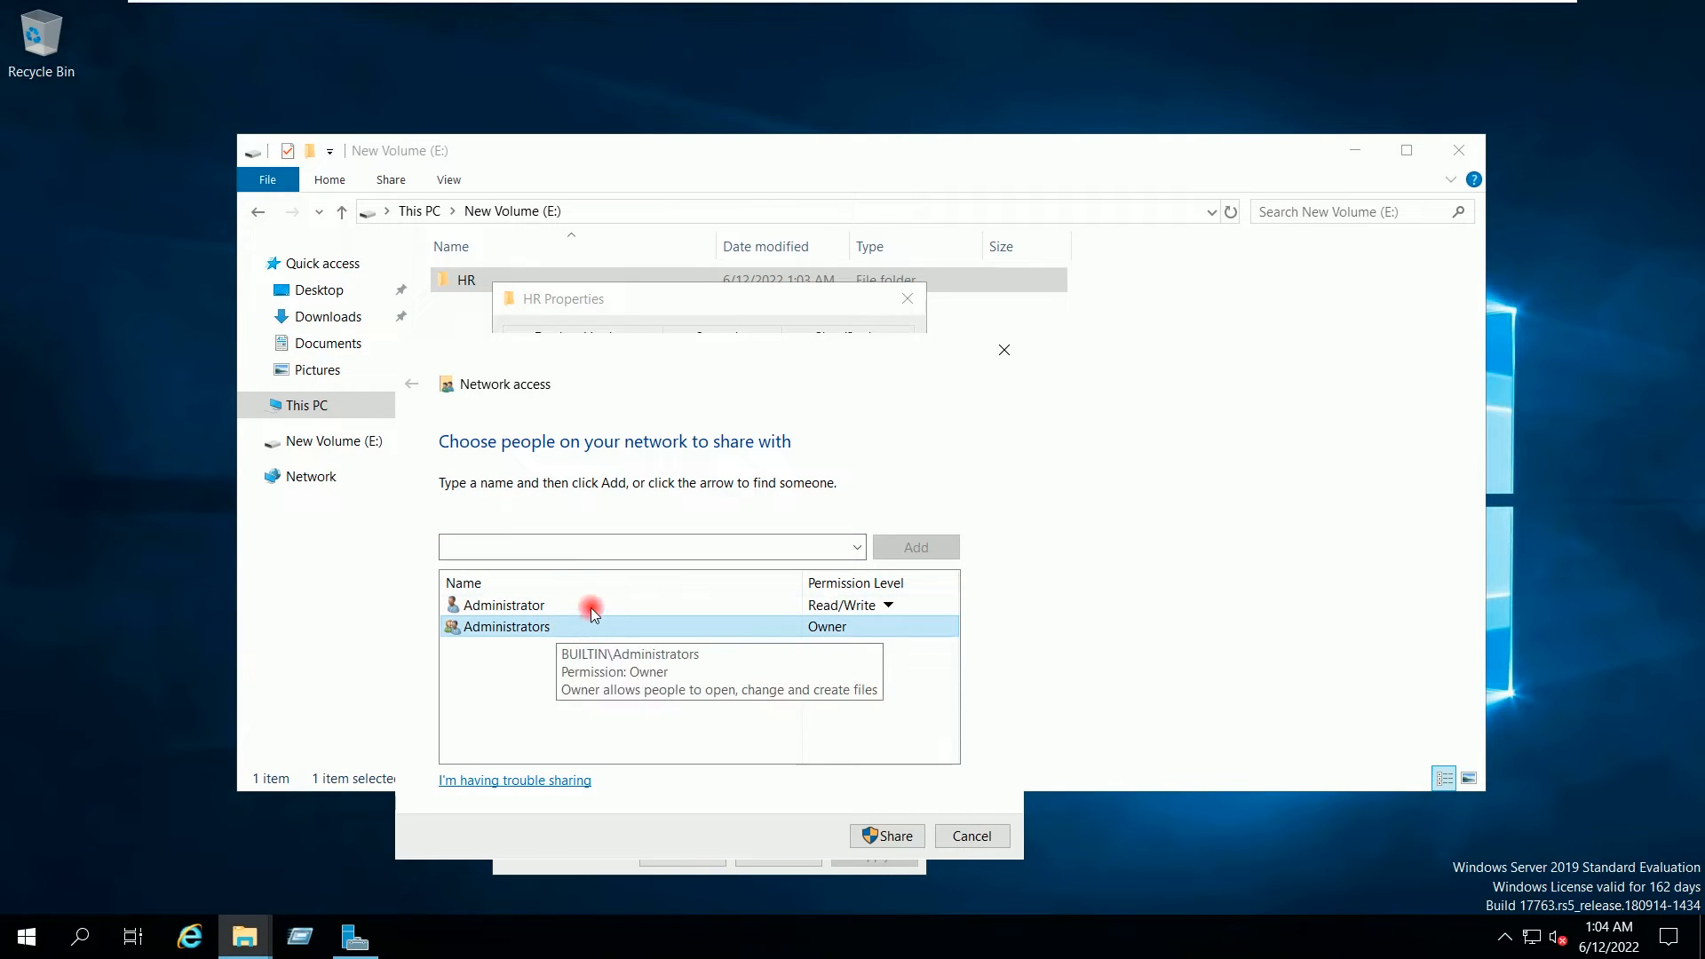
left_click(588, 607)
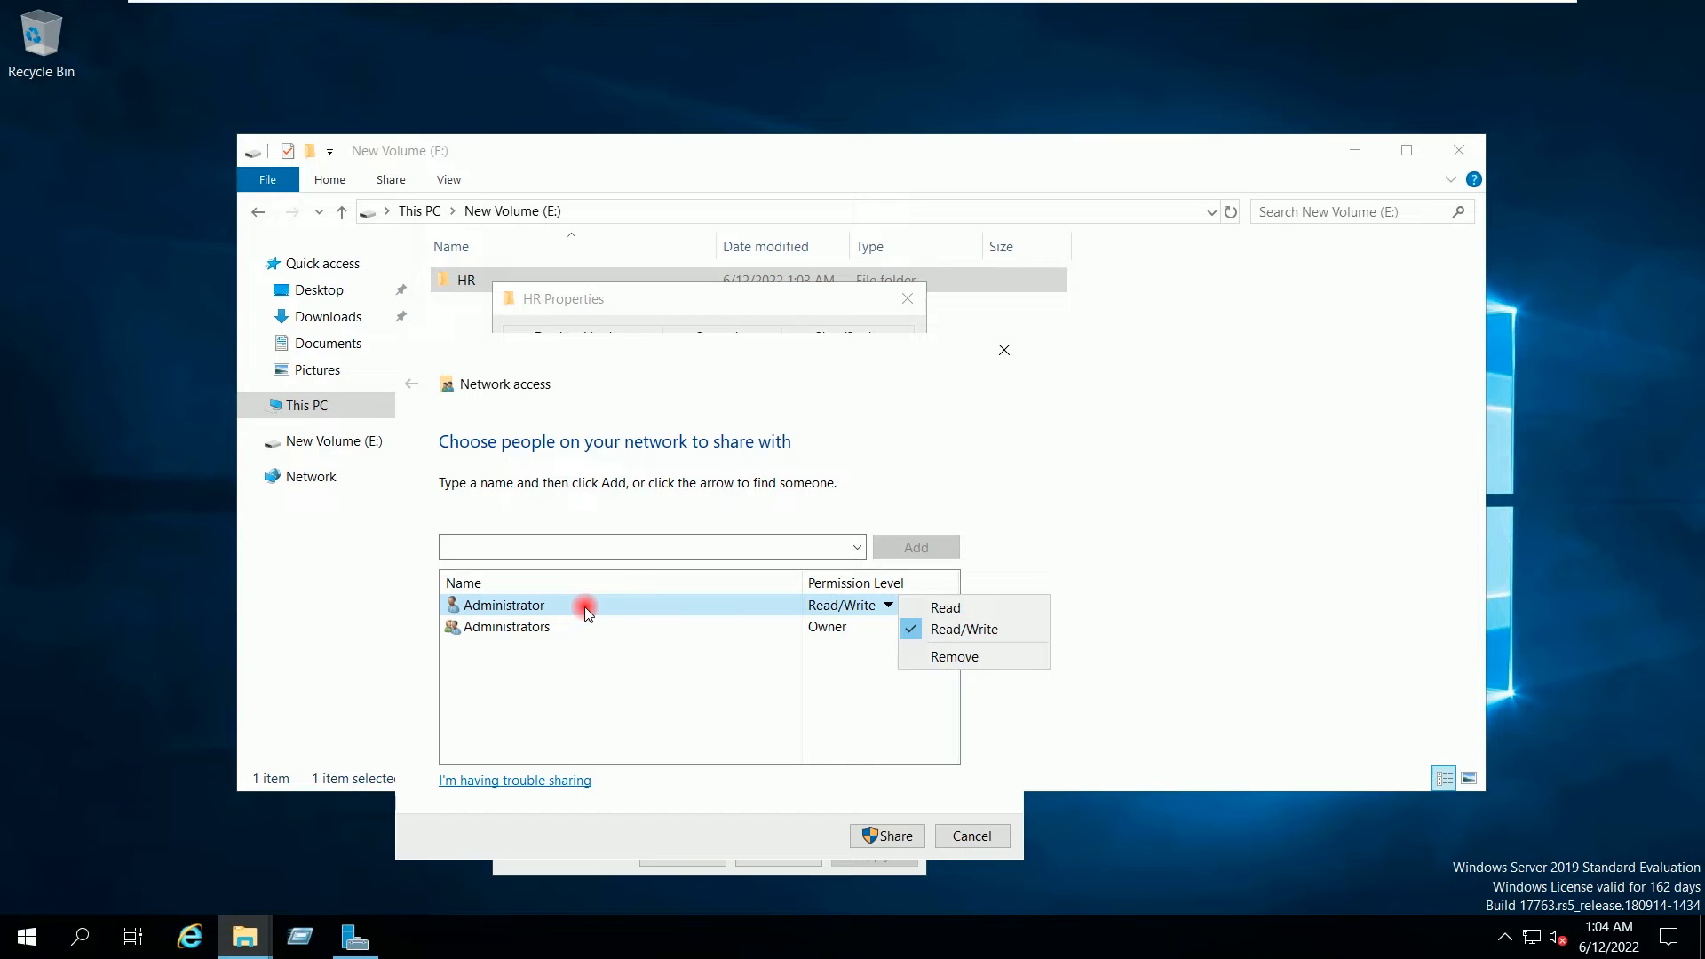
left_click(725, 551)
left_click(724, 547)
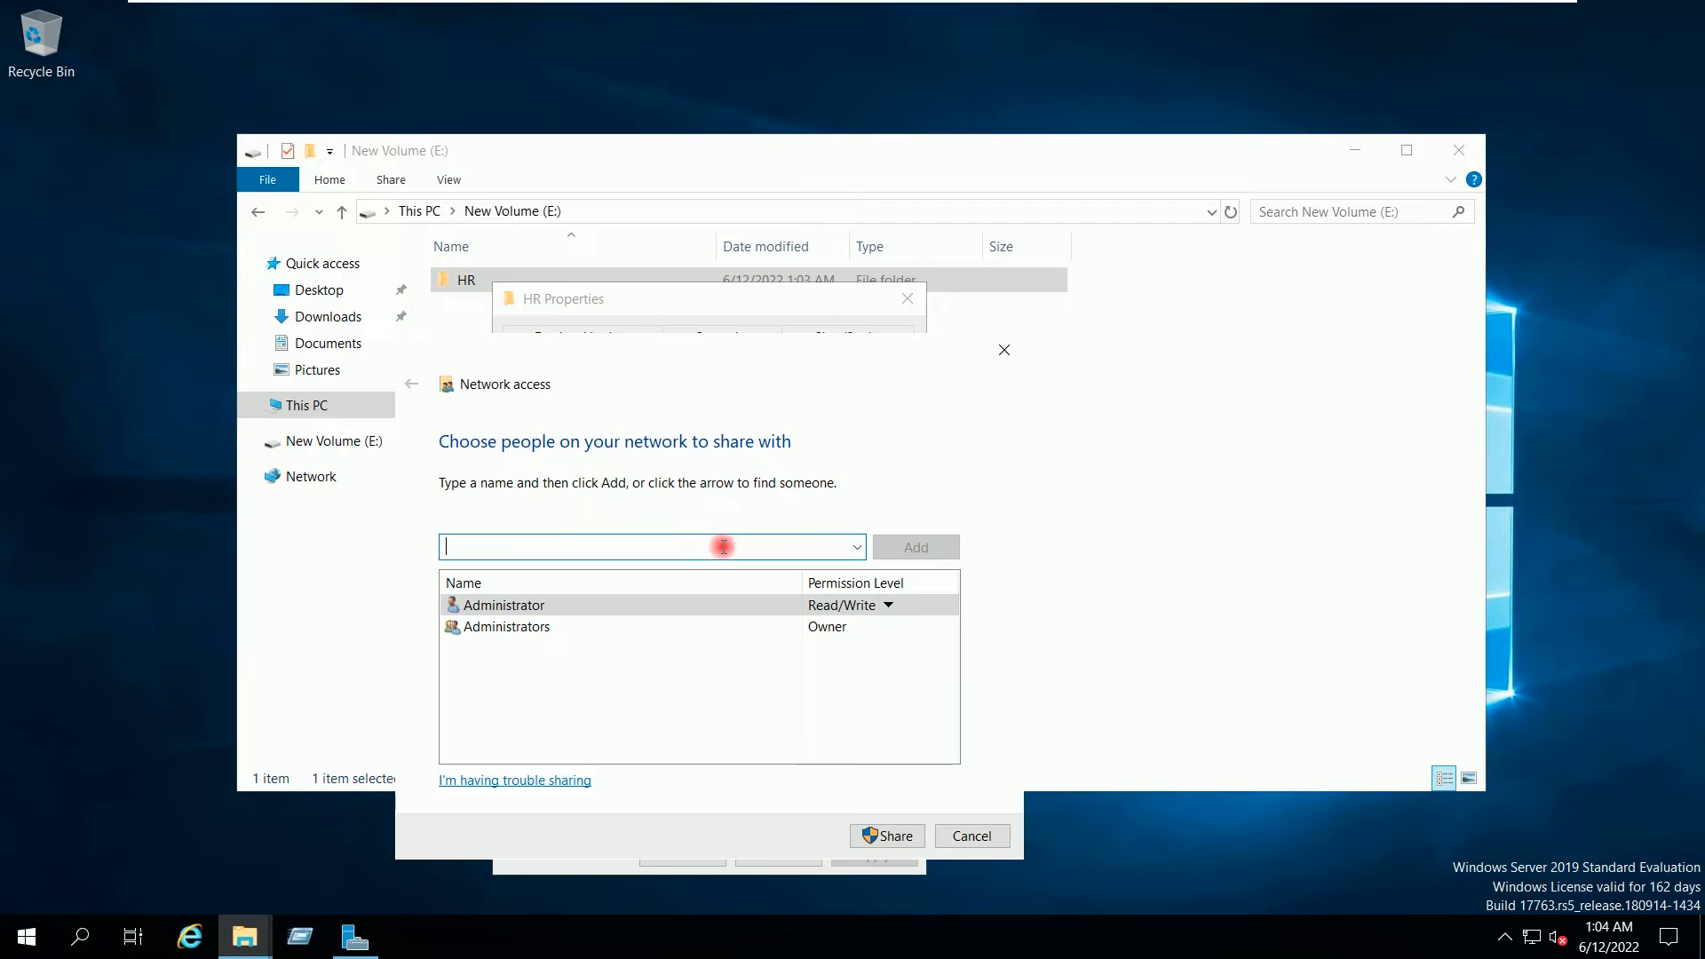
left_click(856, 549)
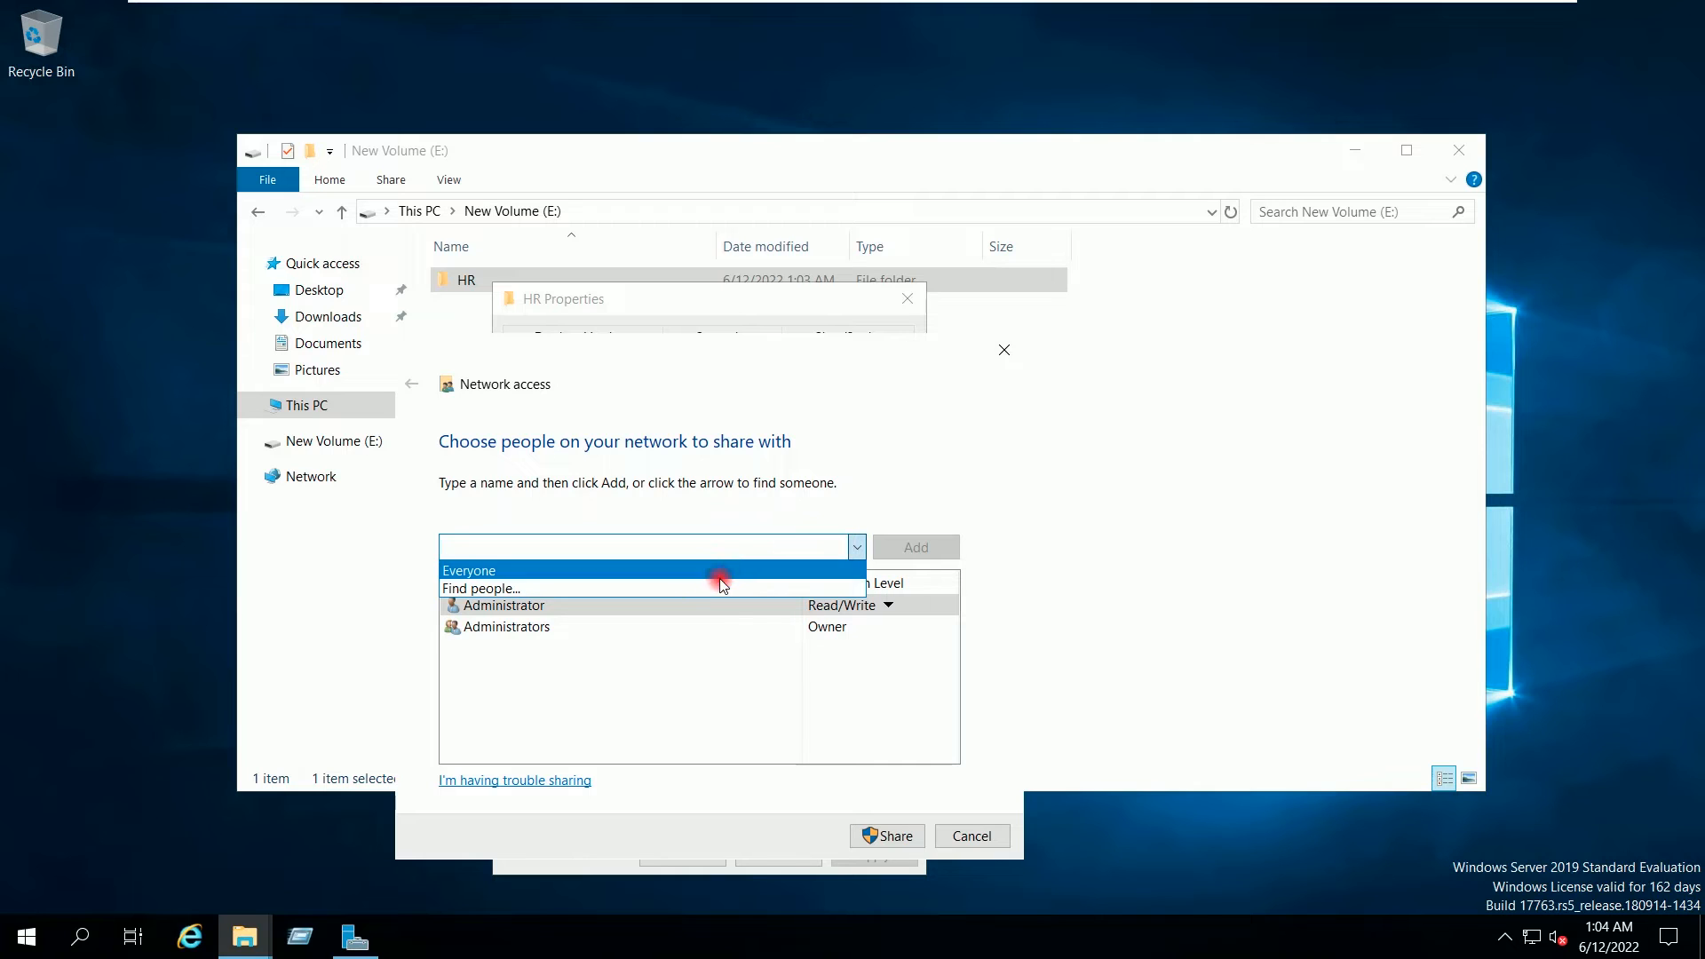
left_click(715, 589)
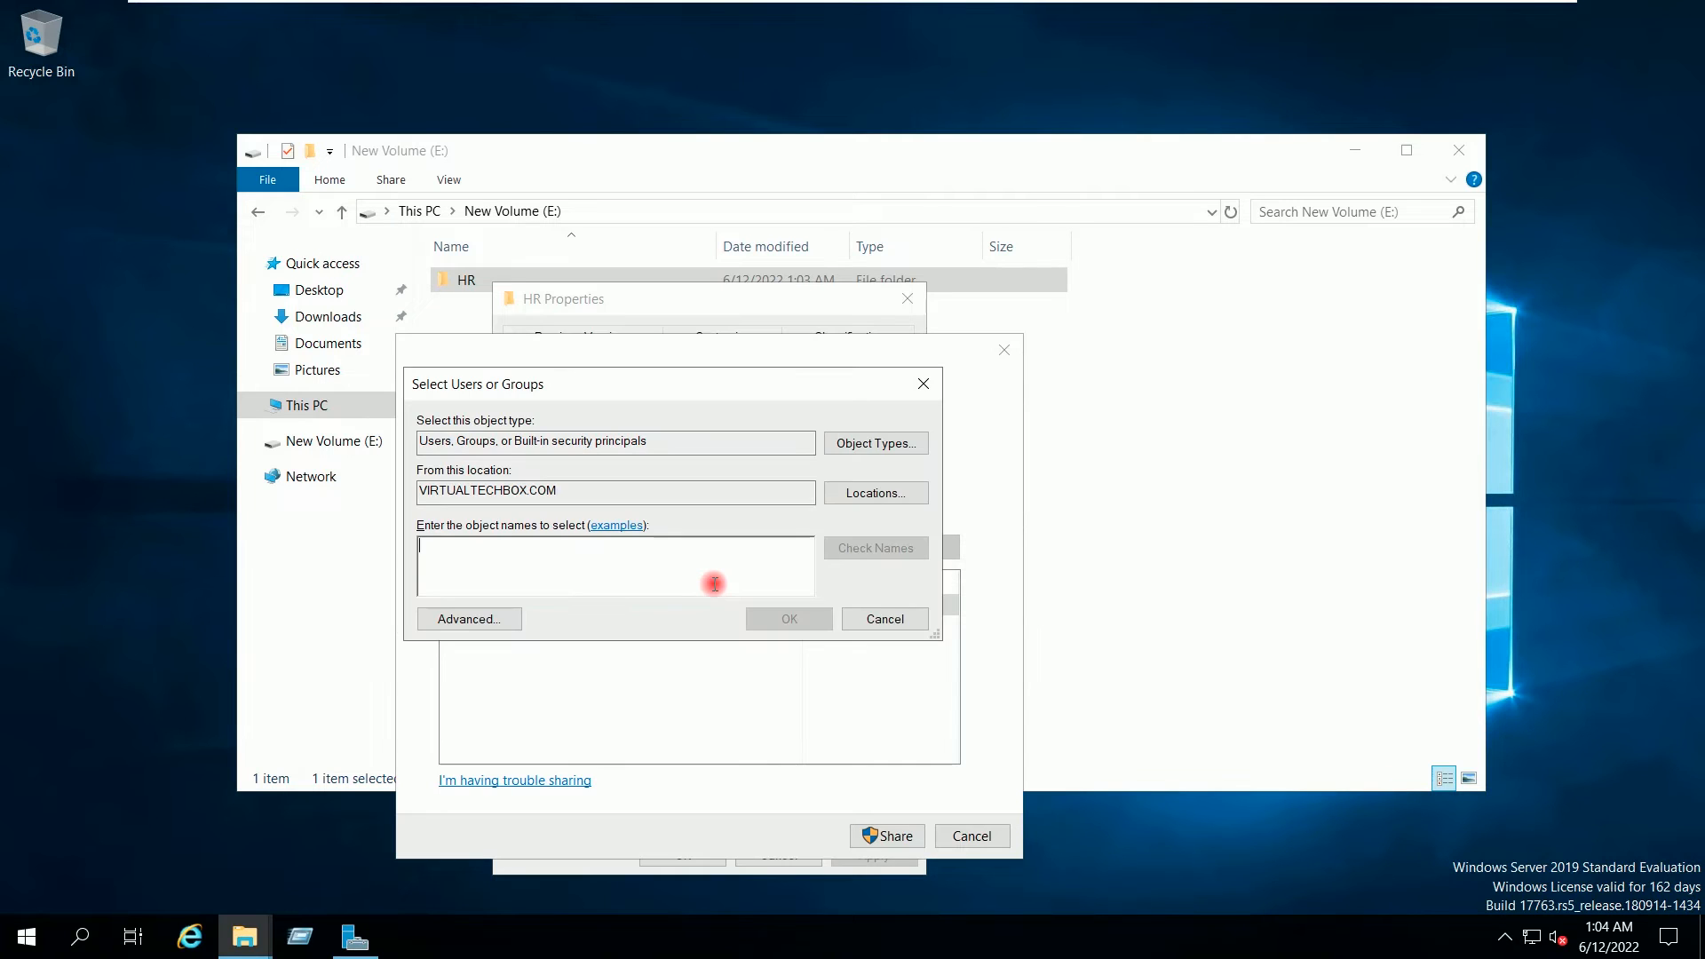
Step: Enter Domain Admins, verify it with Check Names, and add it to HR's share list
left_click_drag(604, 494, 415, 486)
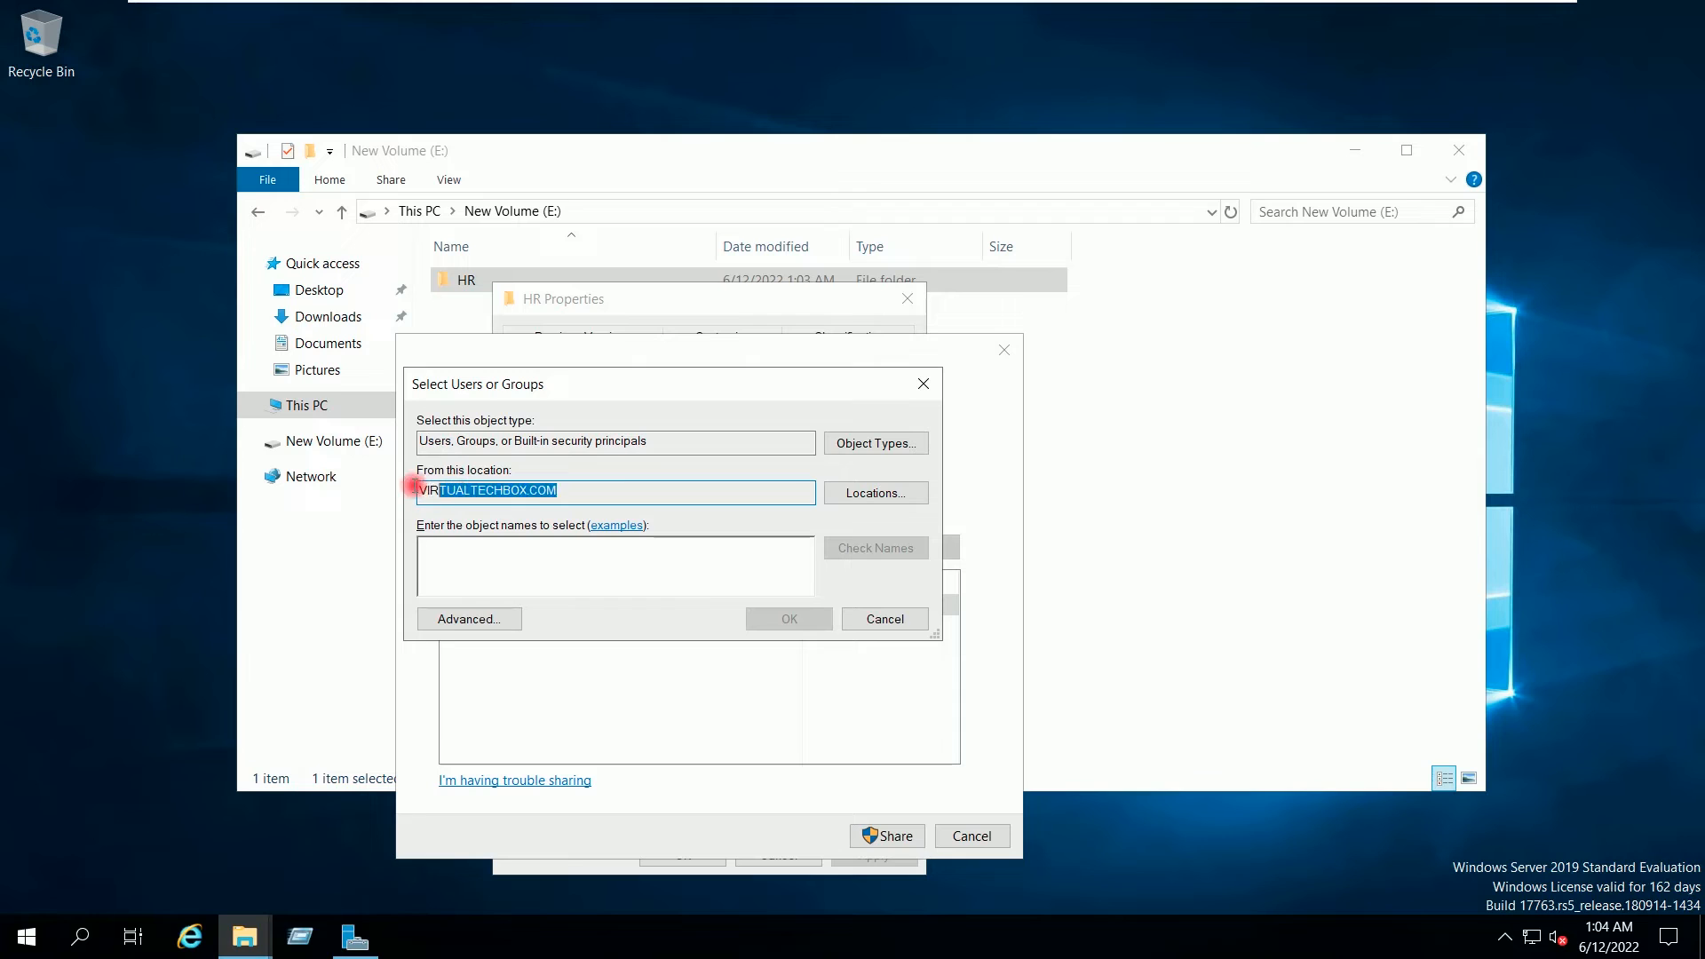
left_click(617, 486)
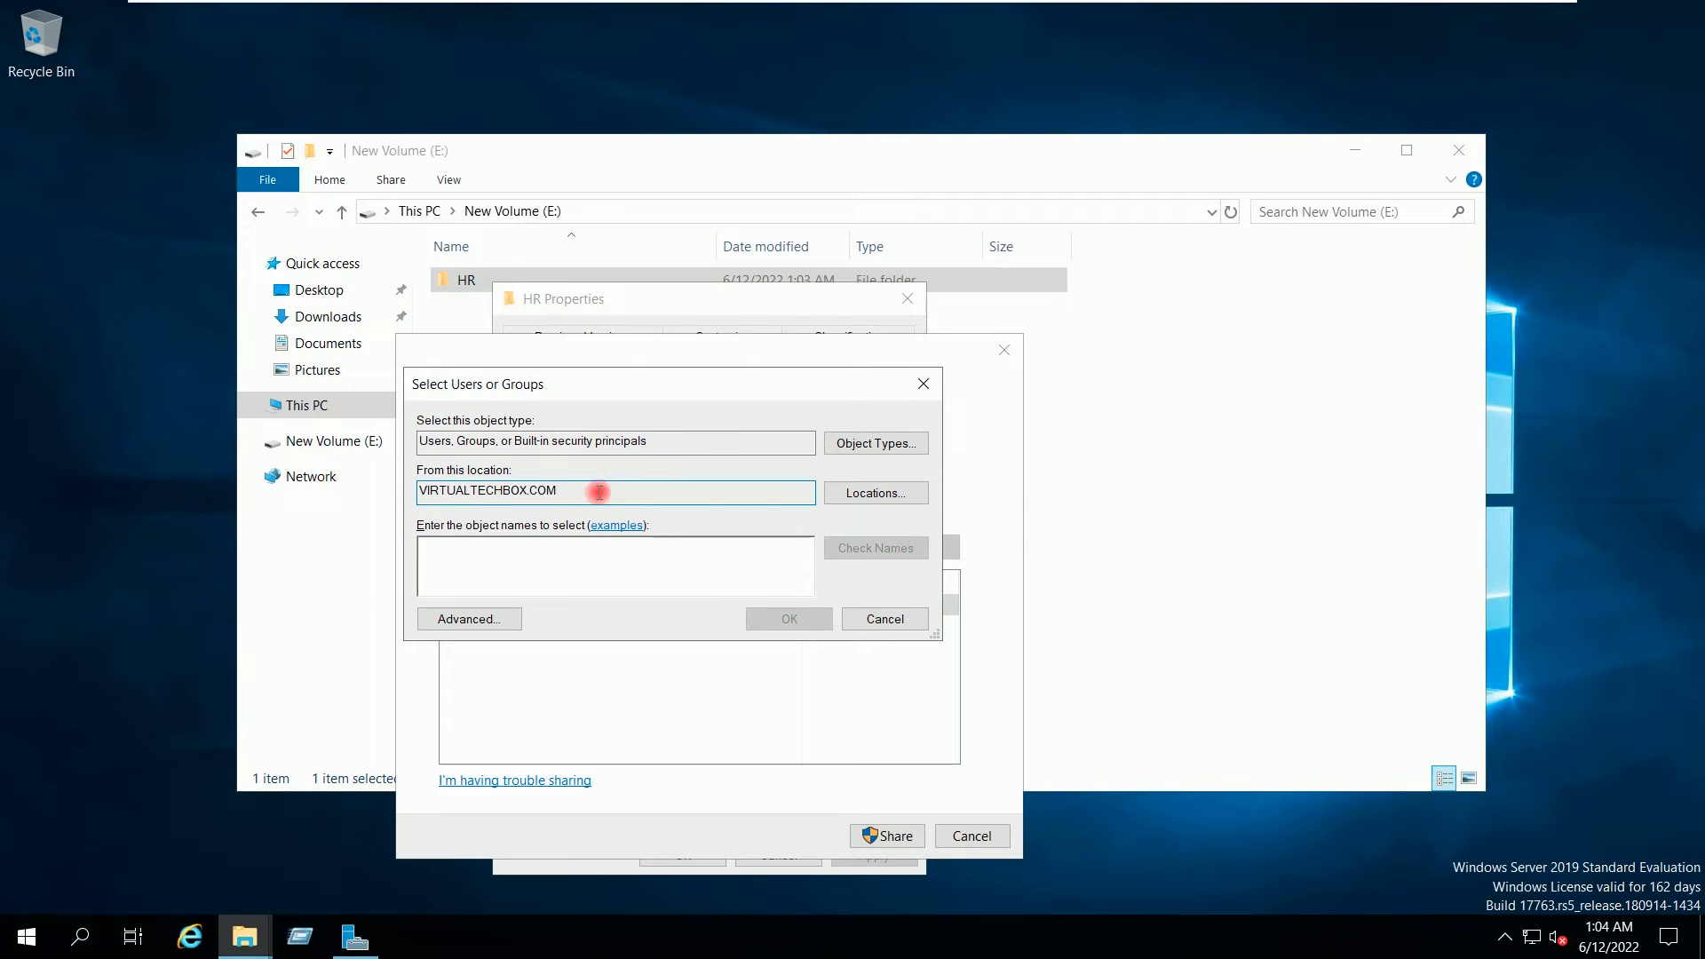
left_click(570, 563)
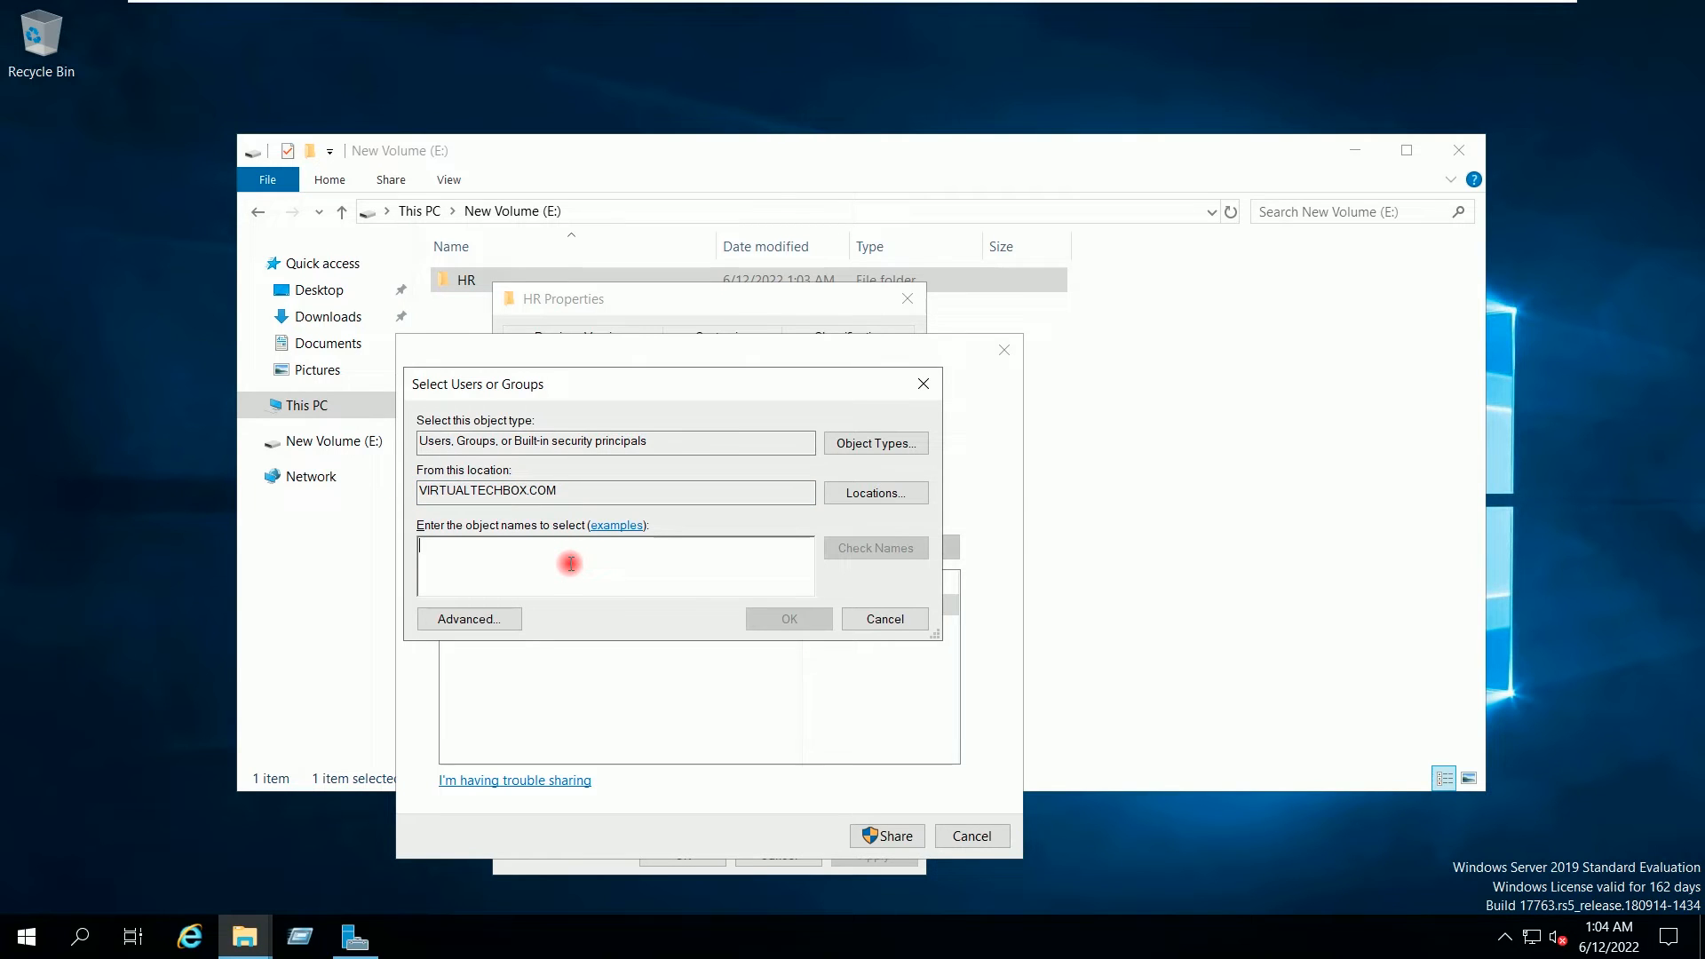
type("Domai")
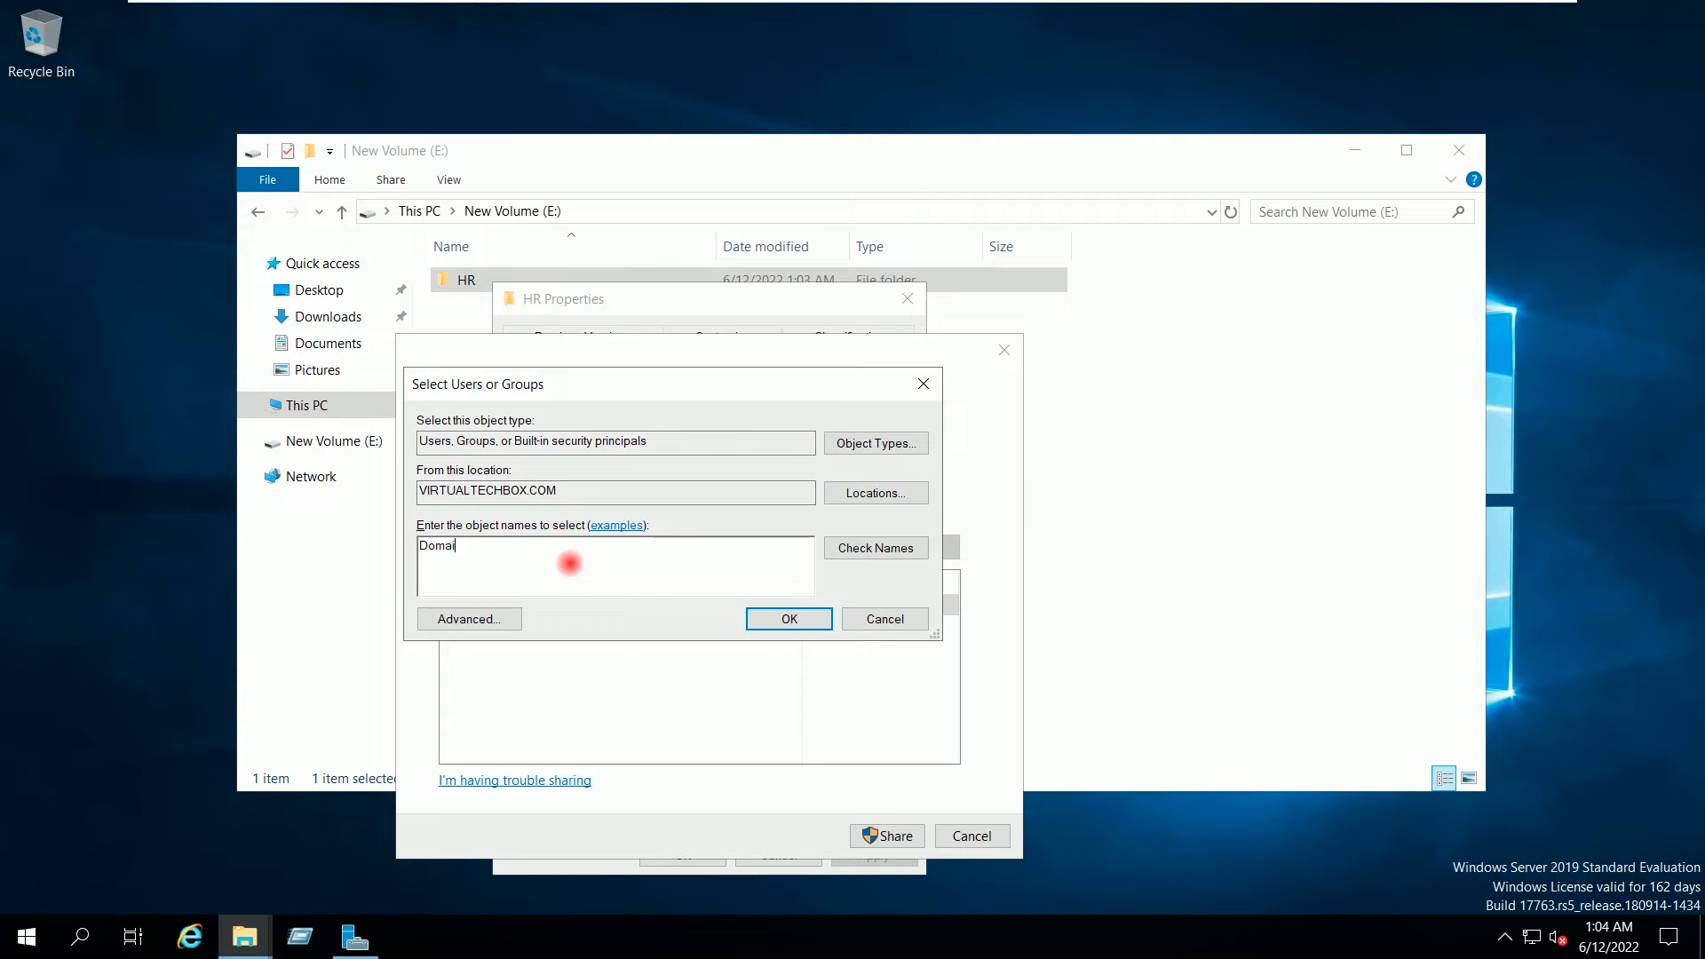
type("n Admins")
left_click(856, 551)
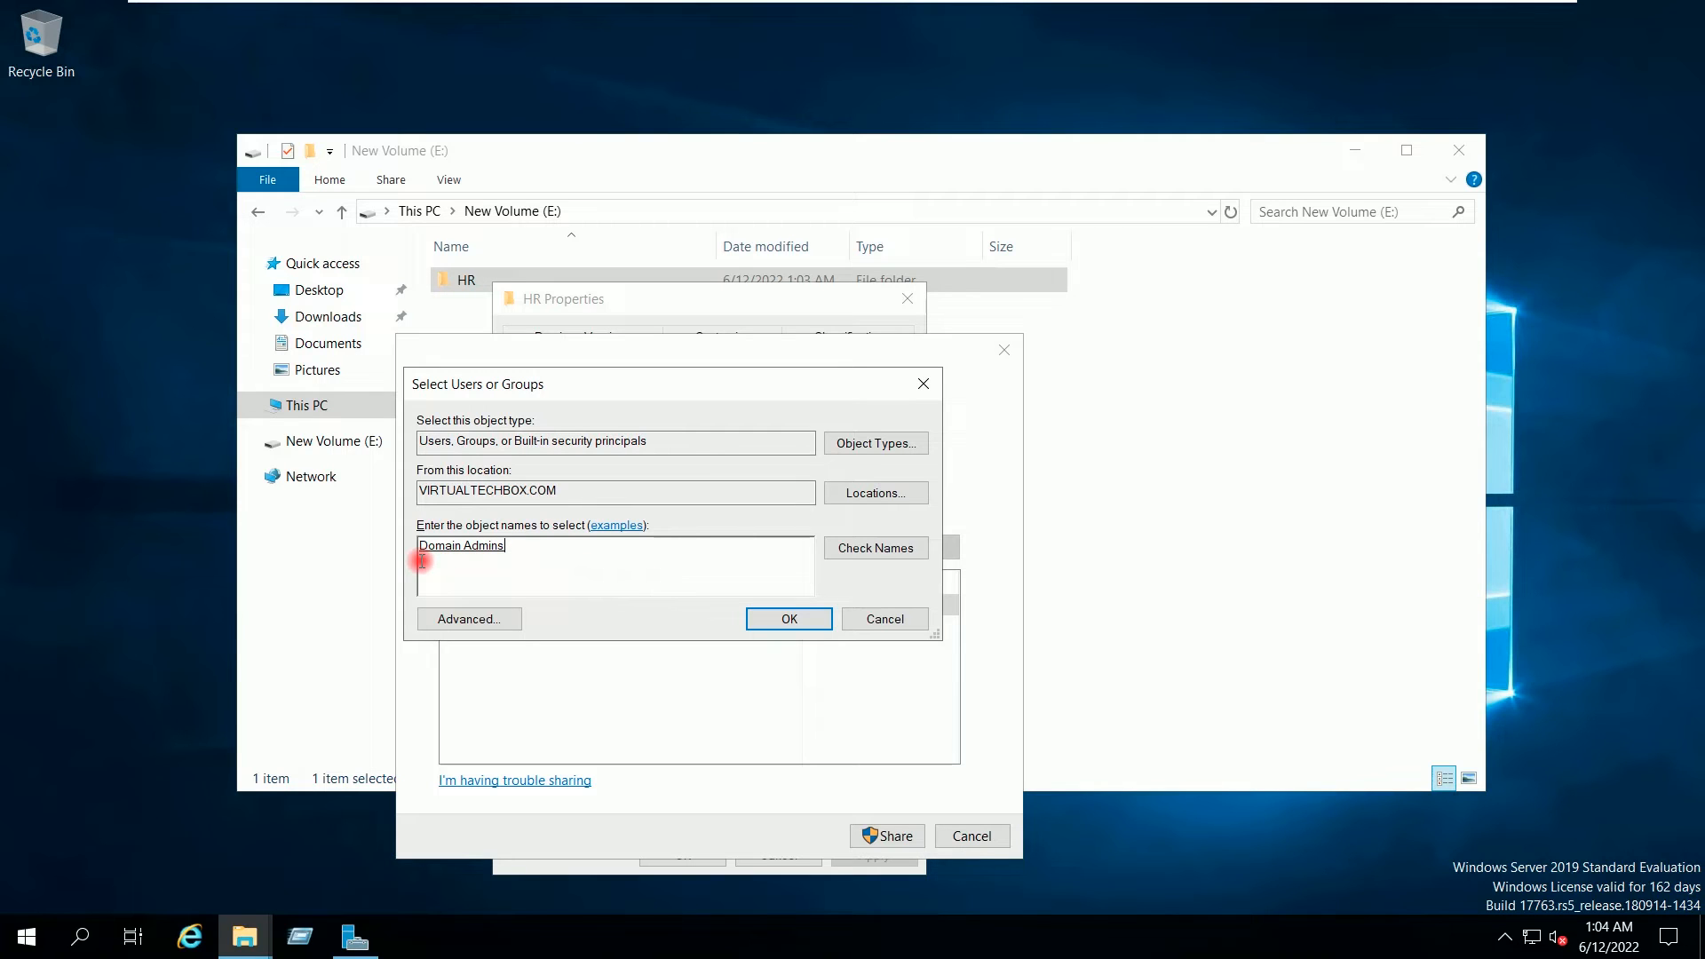
left_click(751, 619)
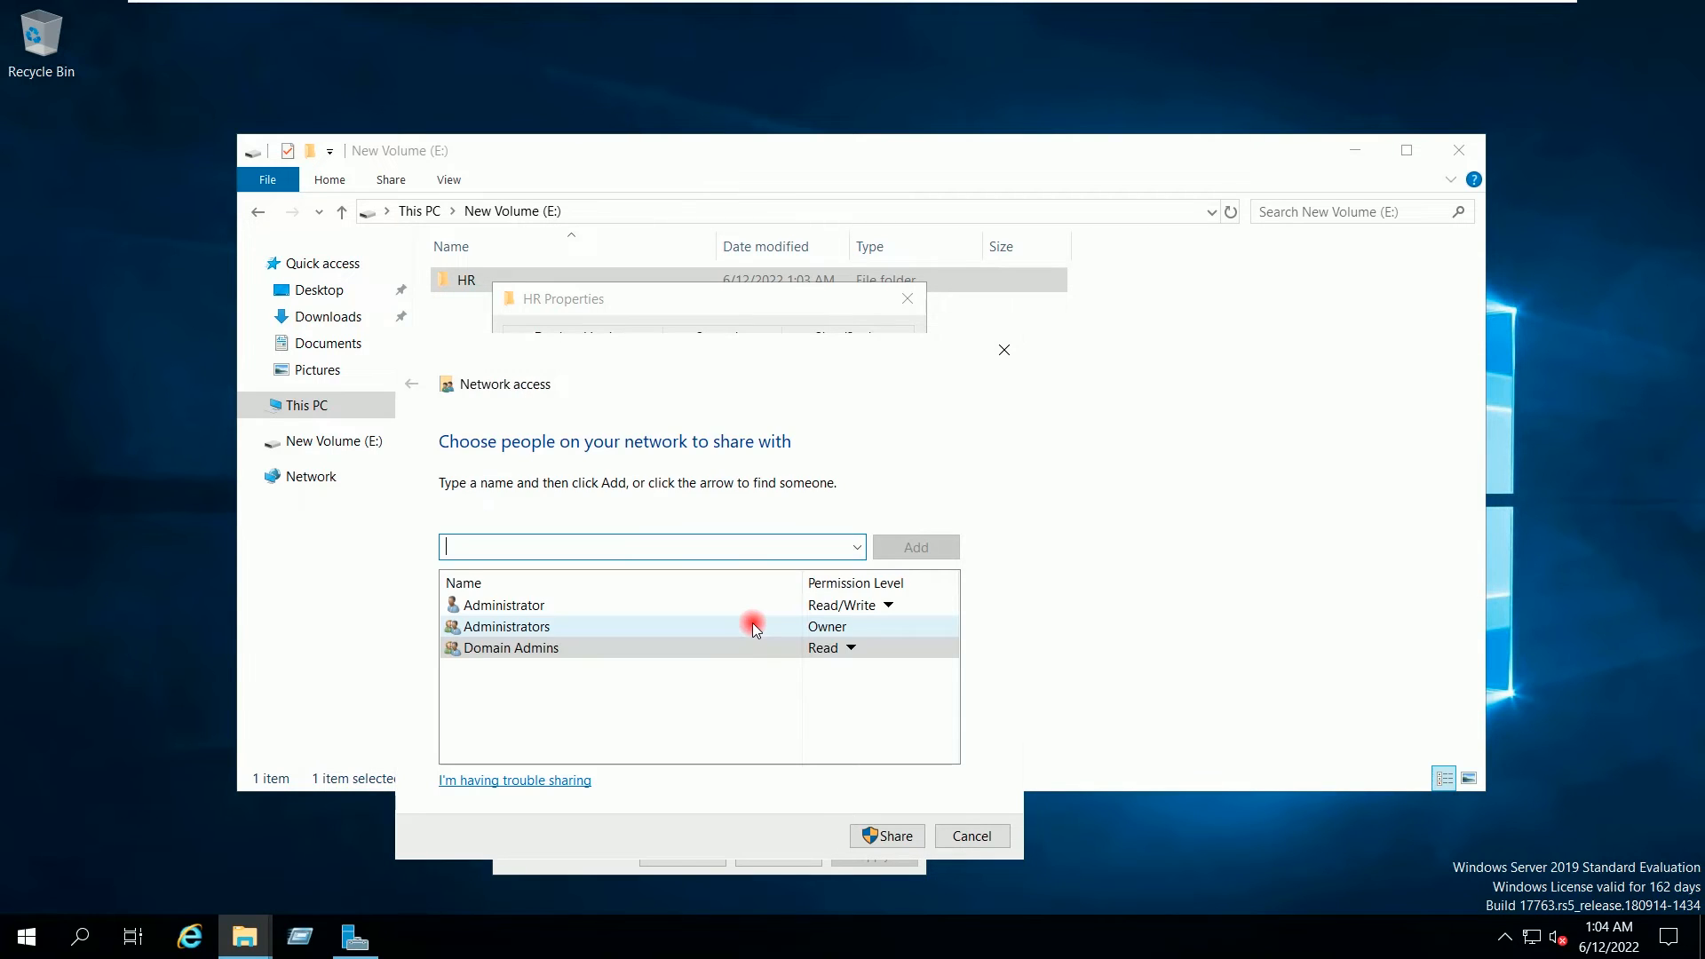
Step: Give Domain Admins Read/Write access, share the HR folder and close its properties
left_click(851, 648)
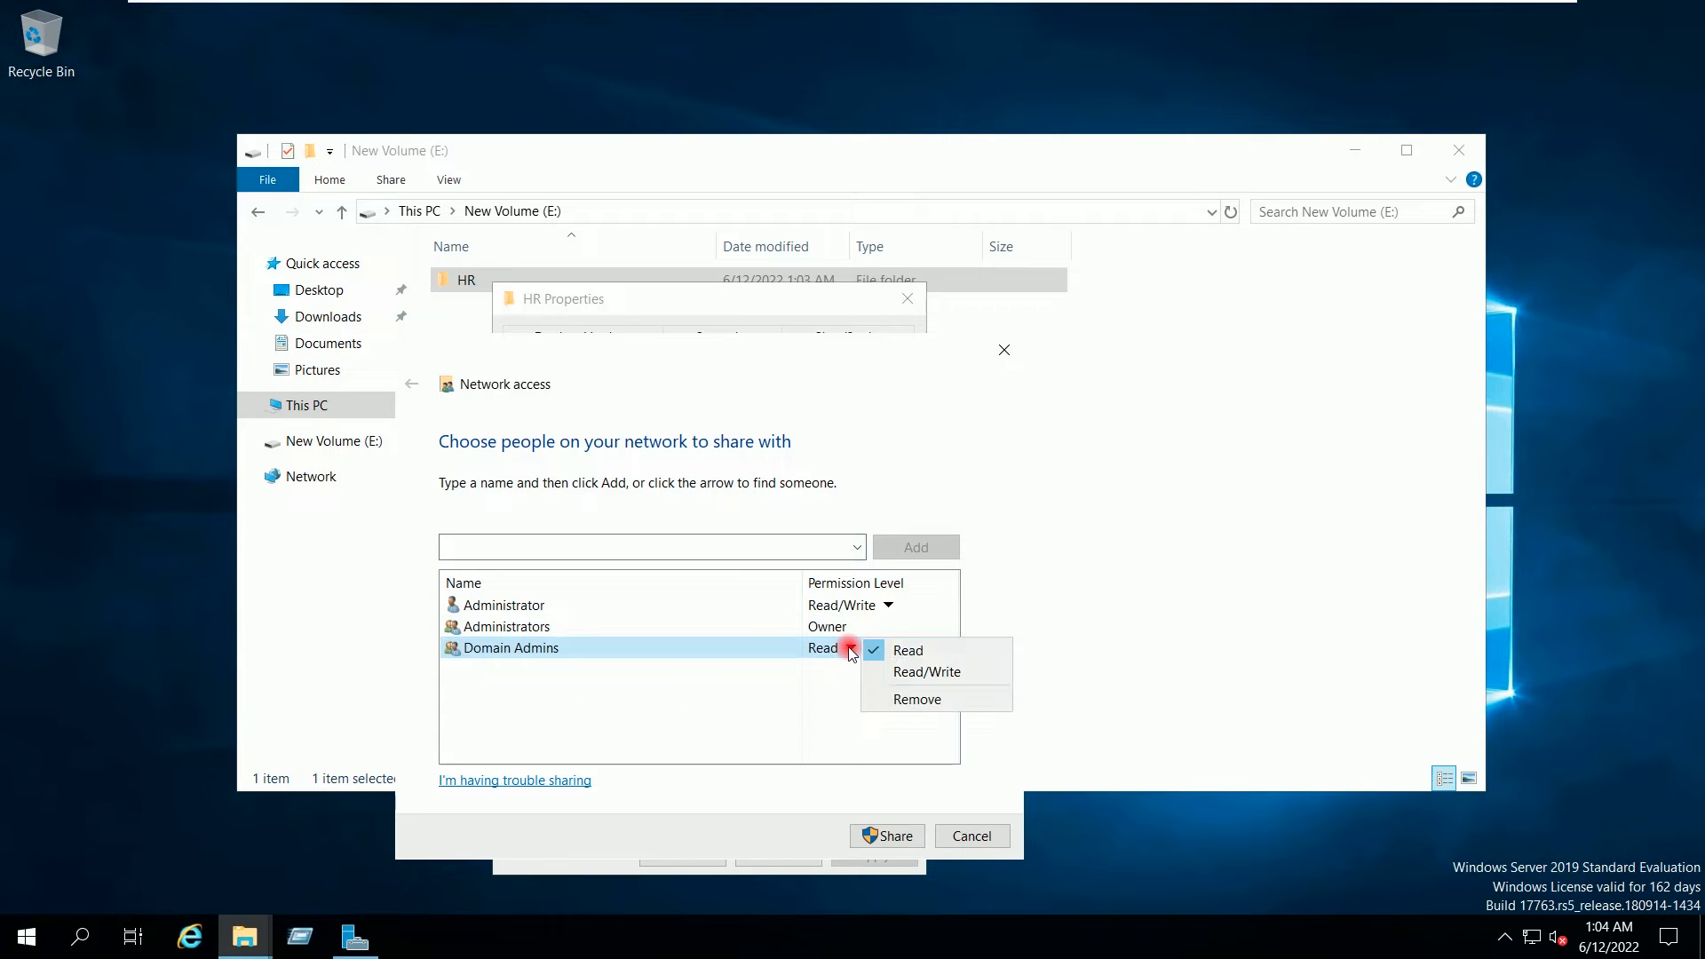
left_click(889, 679)
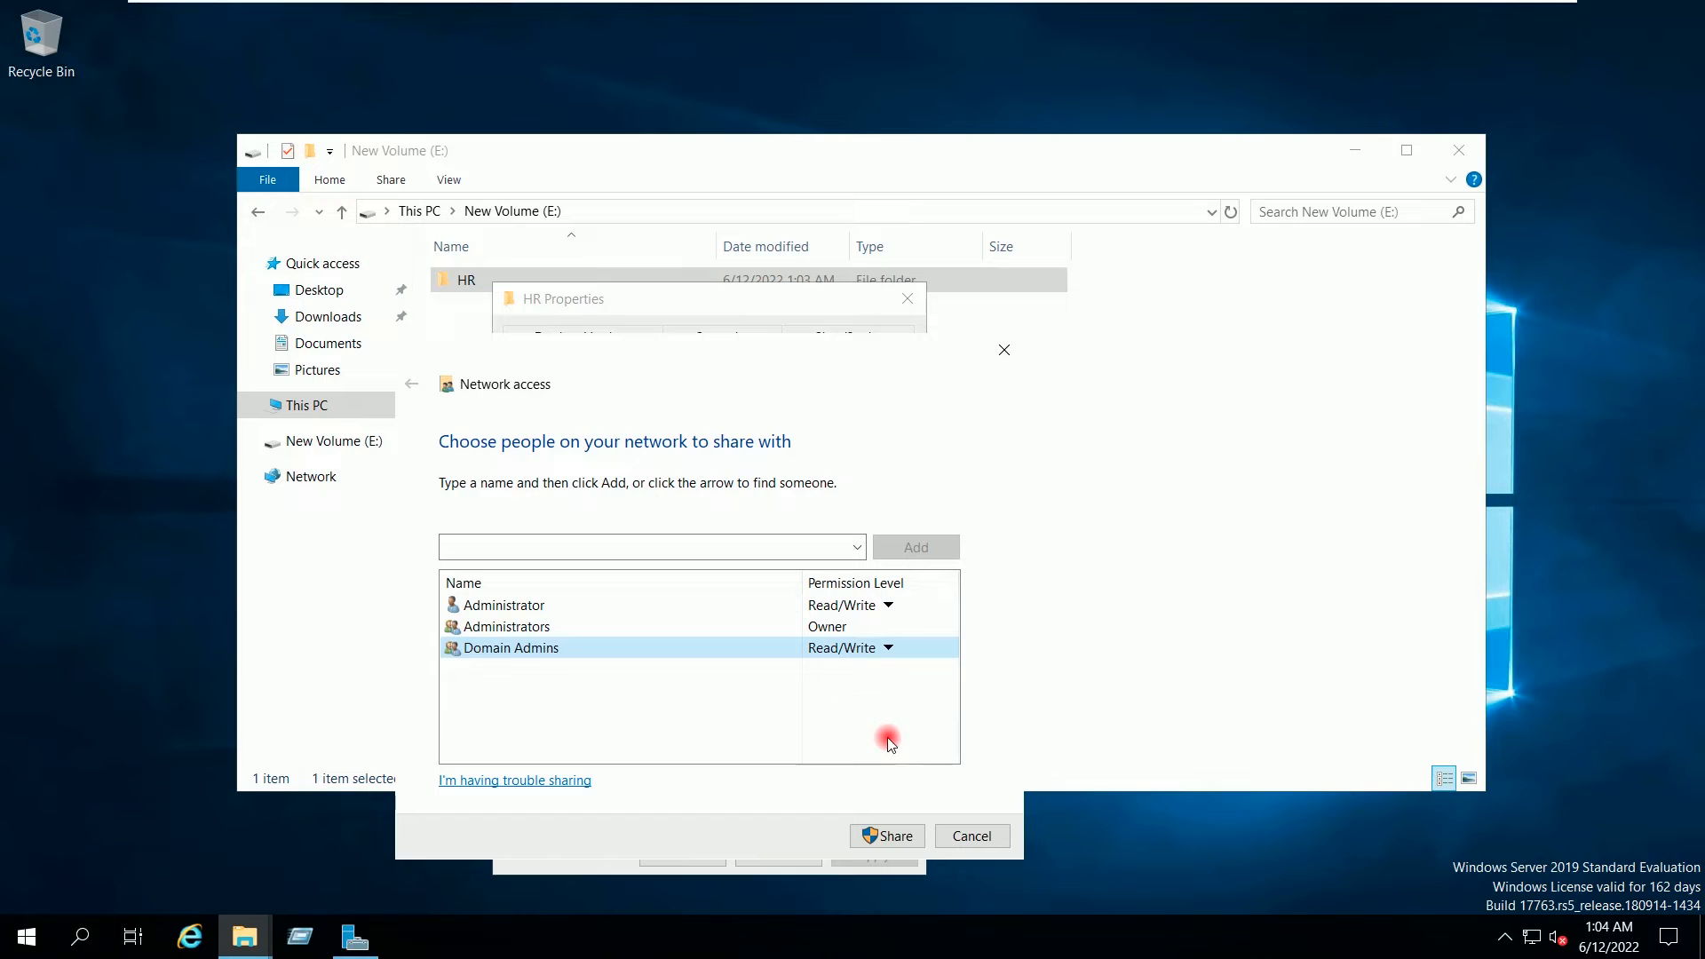
left_click(888, 837)
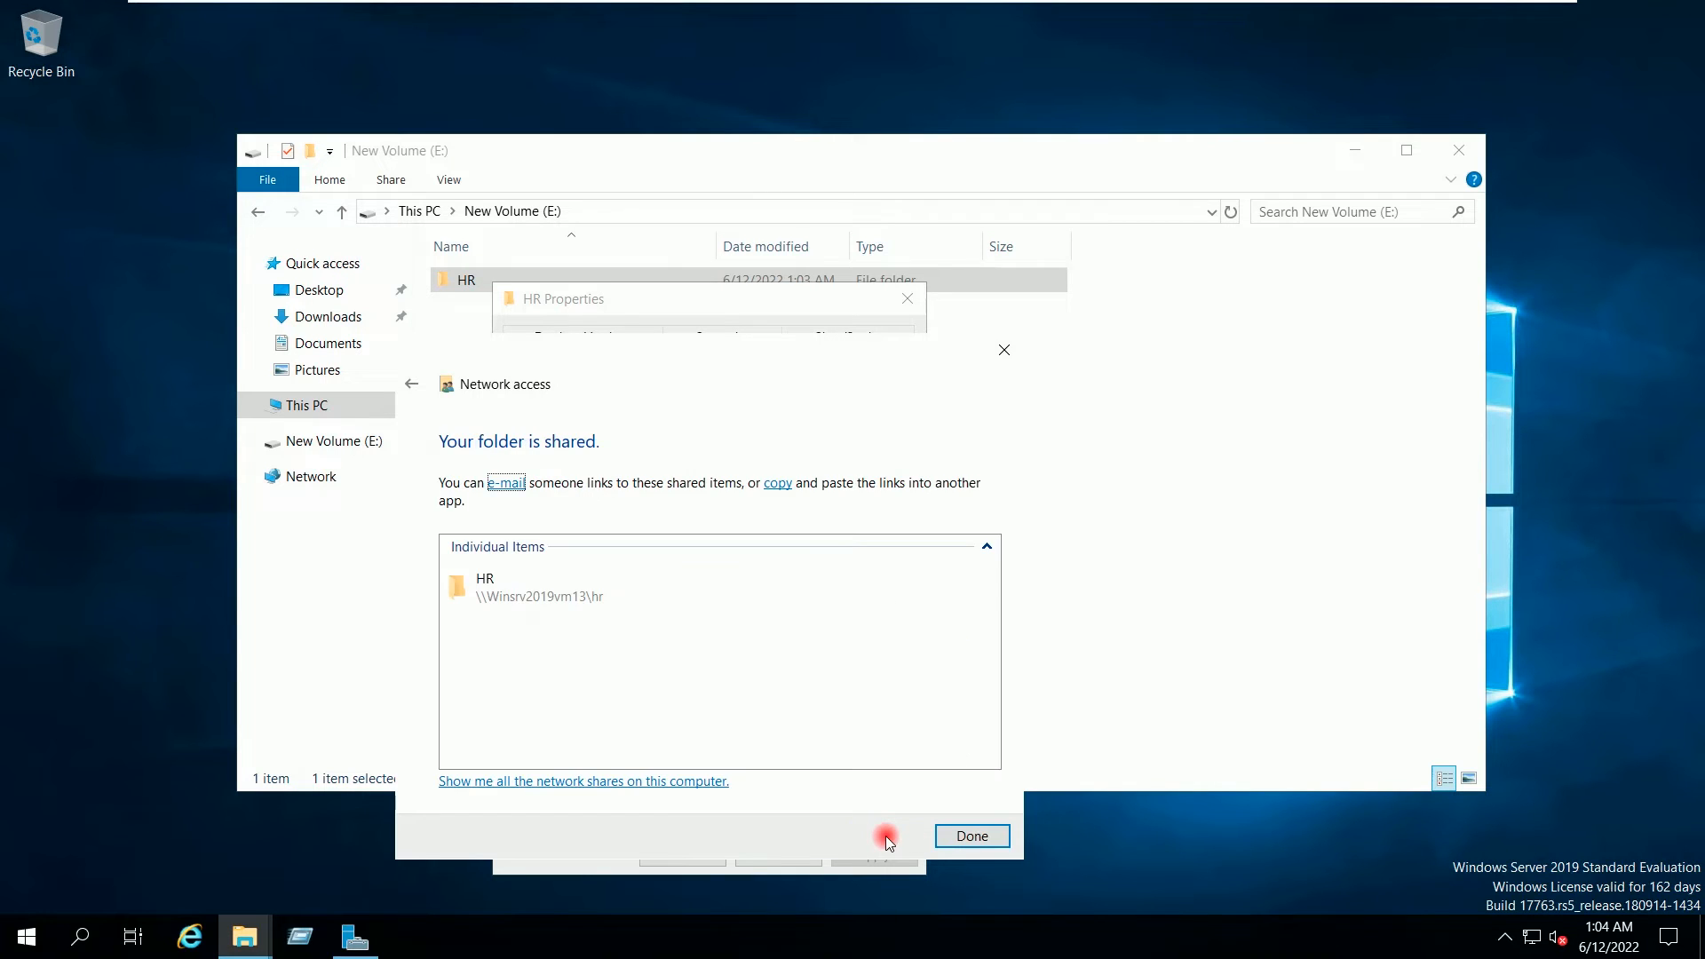
left_click(520, 602)
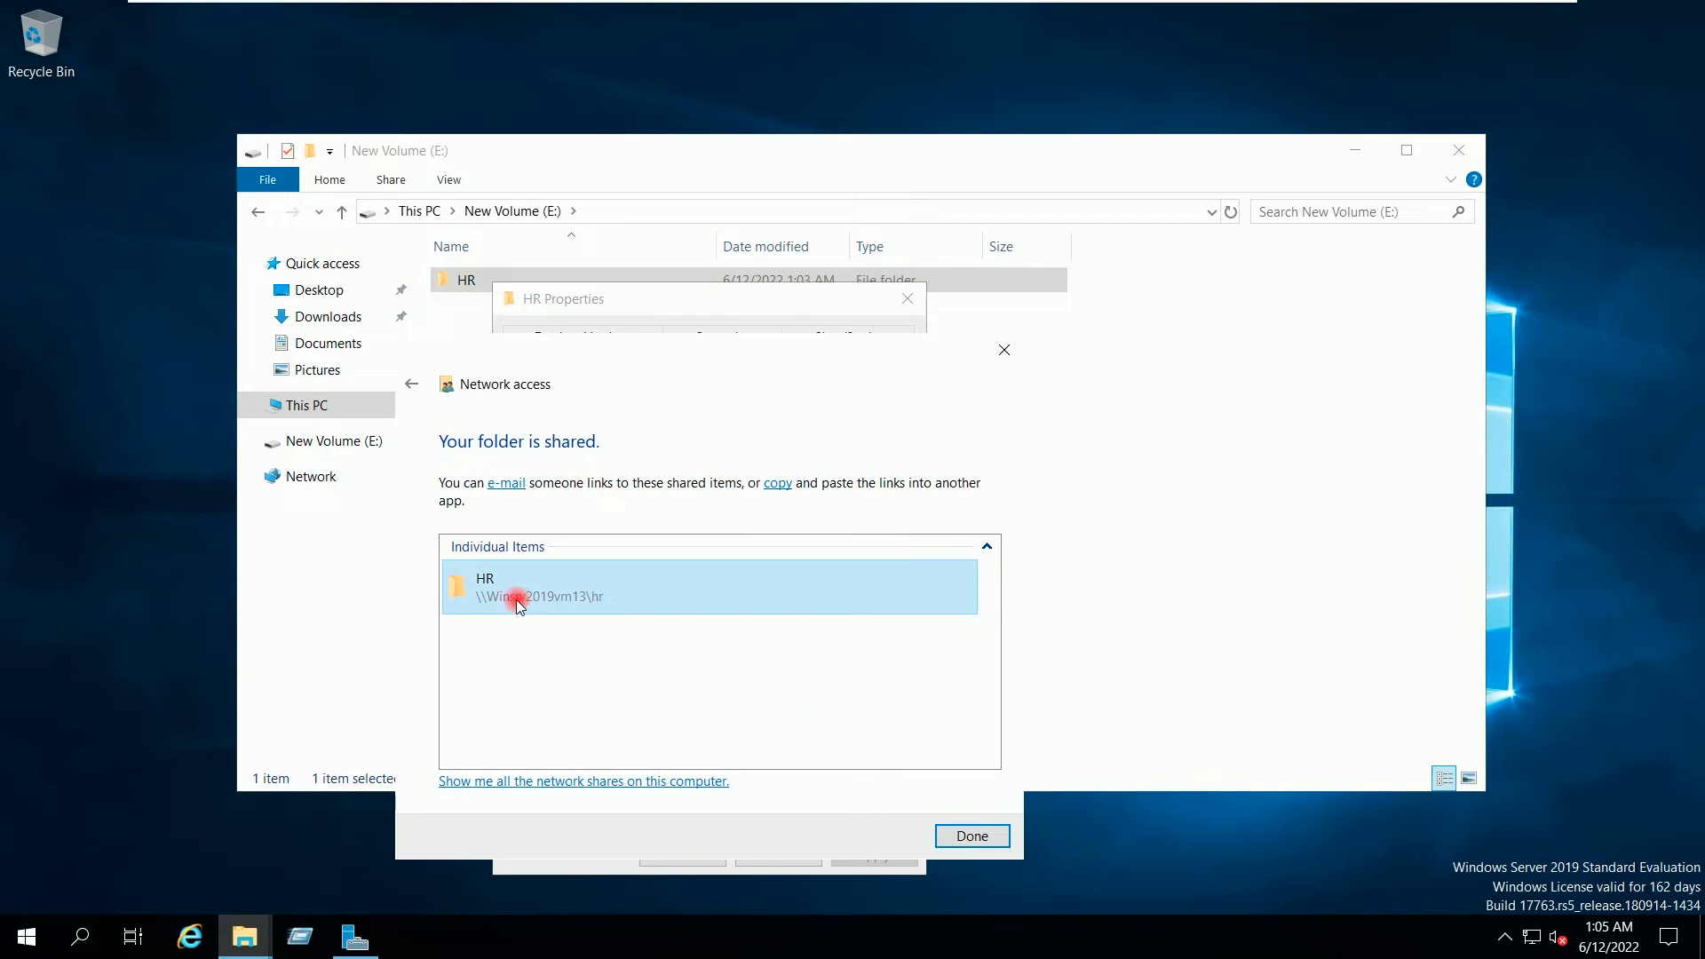
left_click(973, 836)
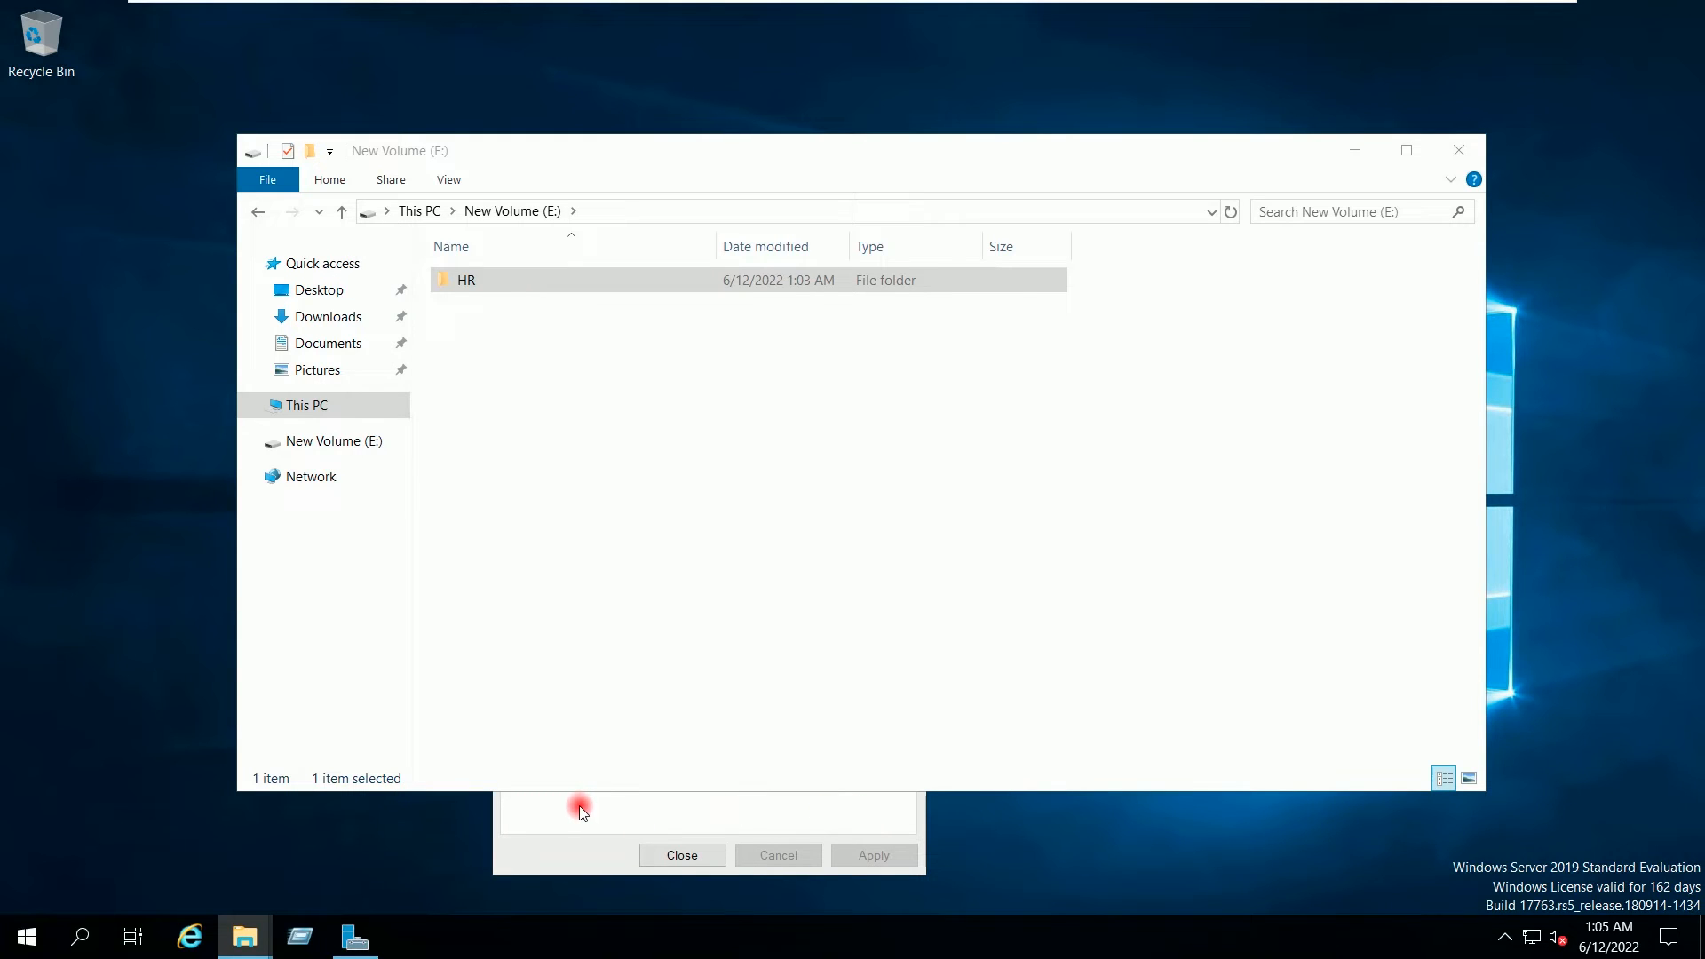
left_click(662, 852)
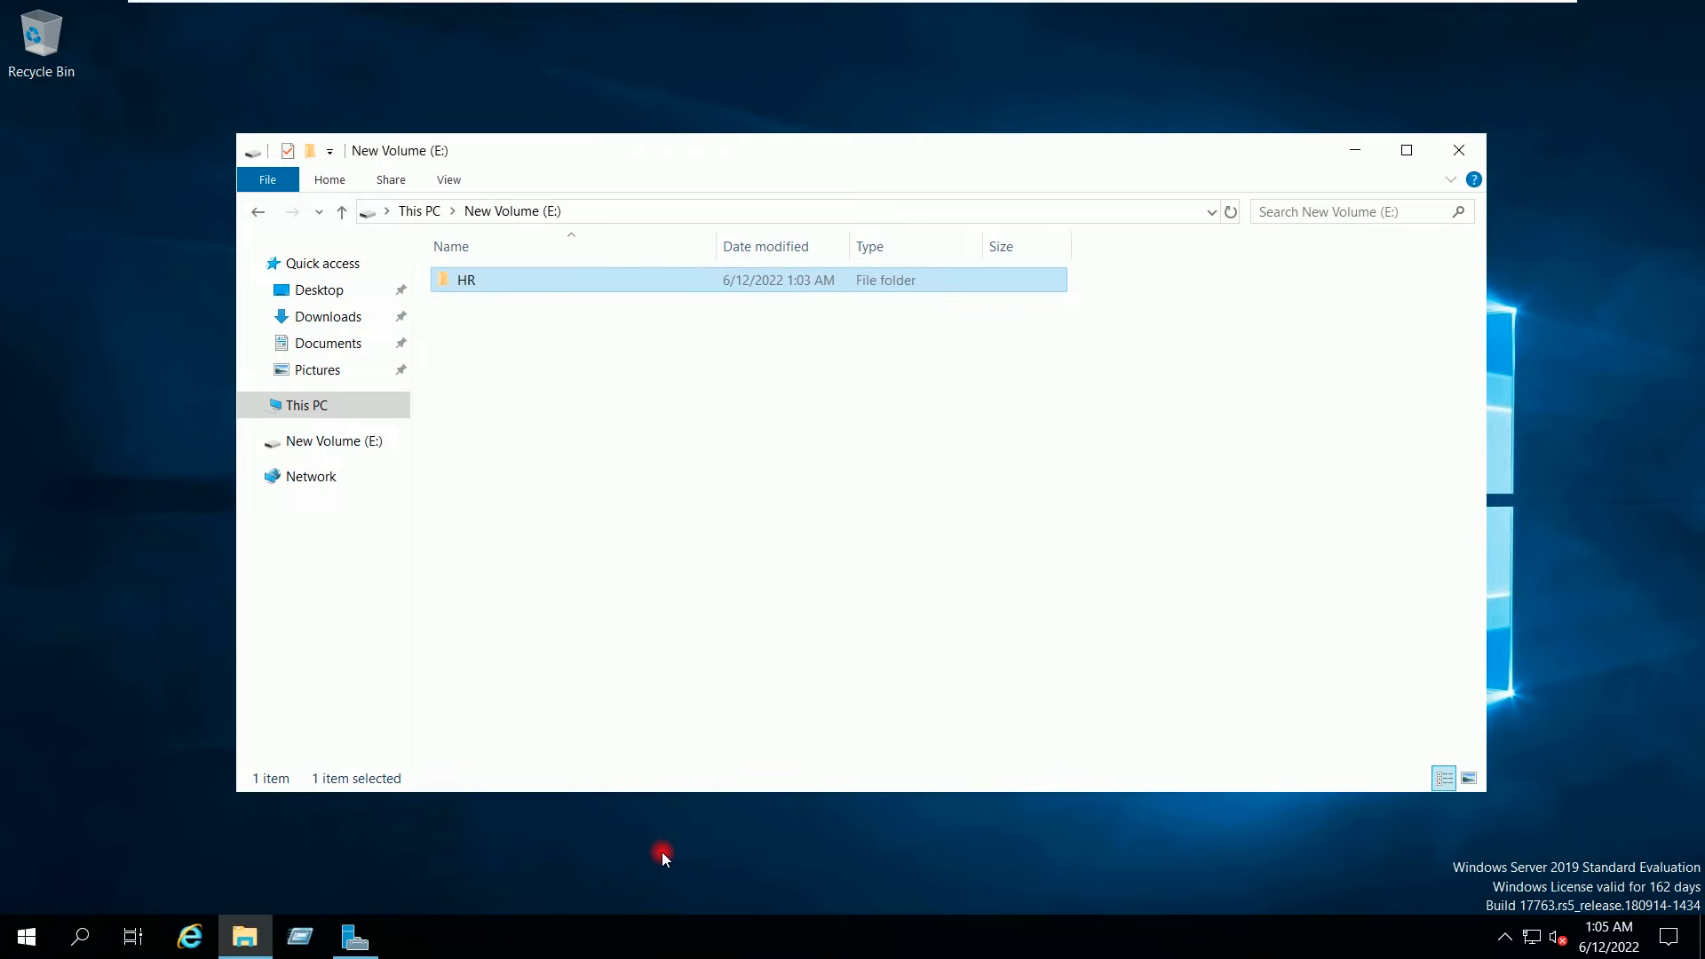
Step: Reopen HR's sharing properties to verify the \\Winsrv2019vm13\hr path, then switch to WINSRV2019VM01
right_click(515, 280)
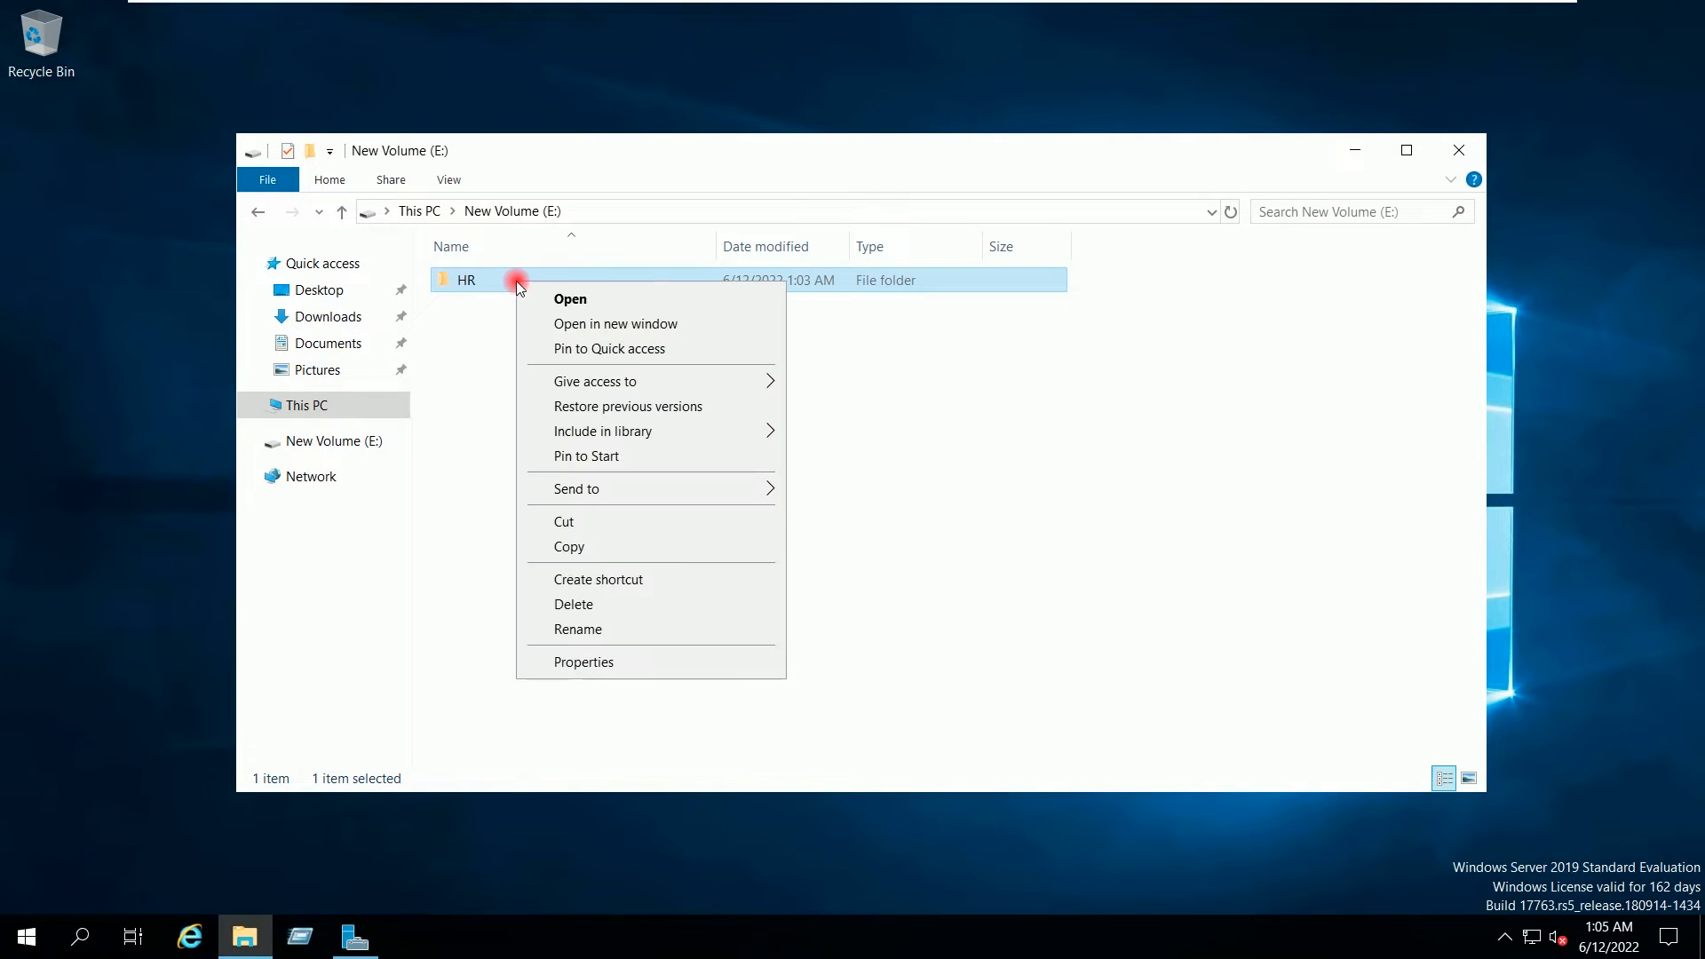
left_click(583, 660)
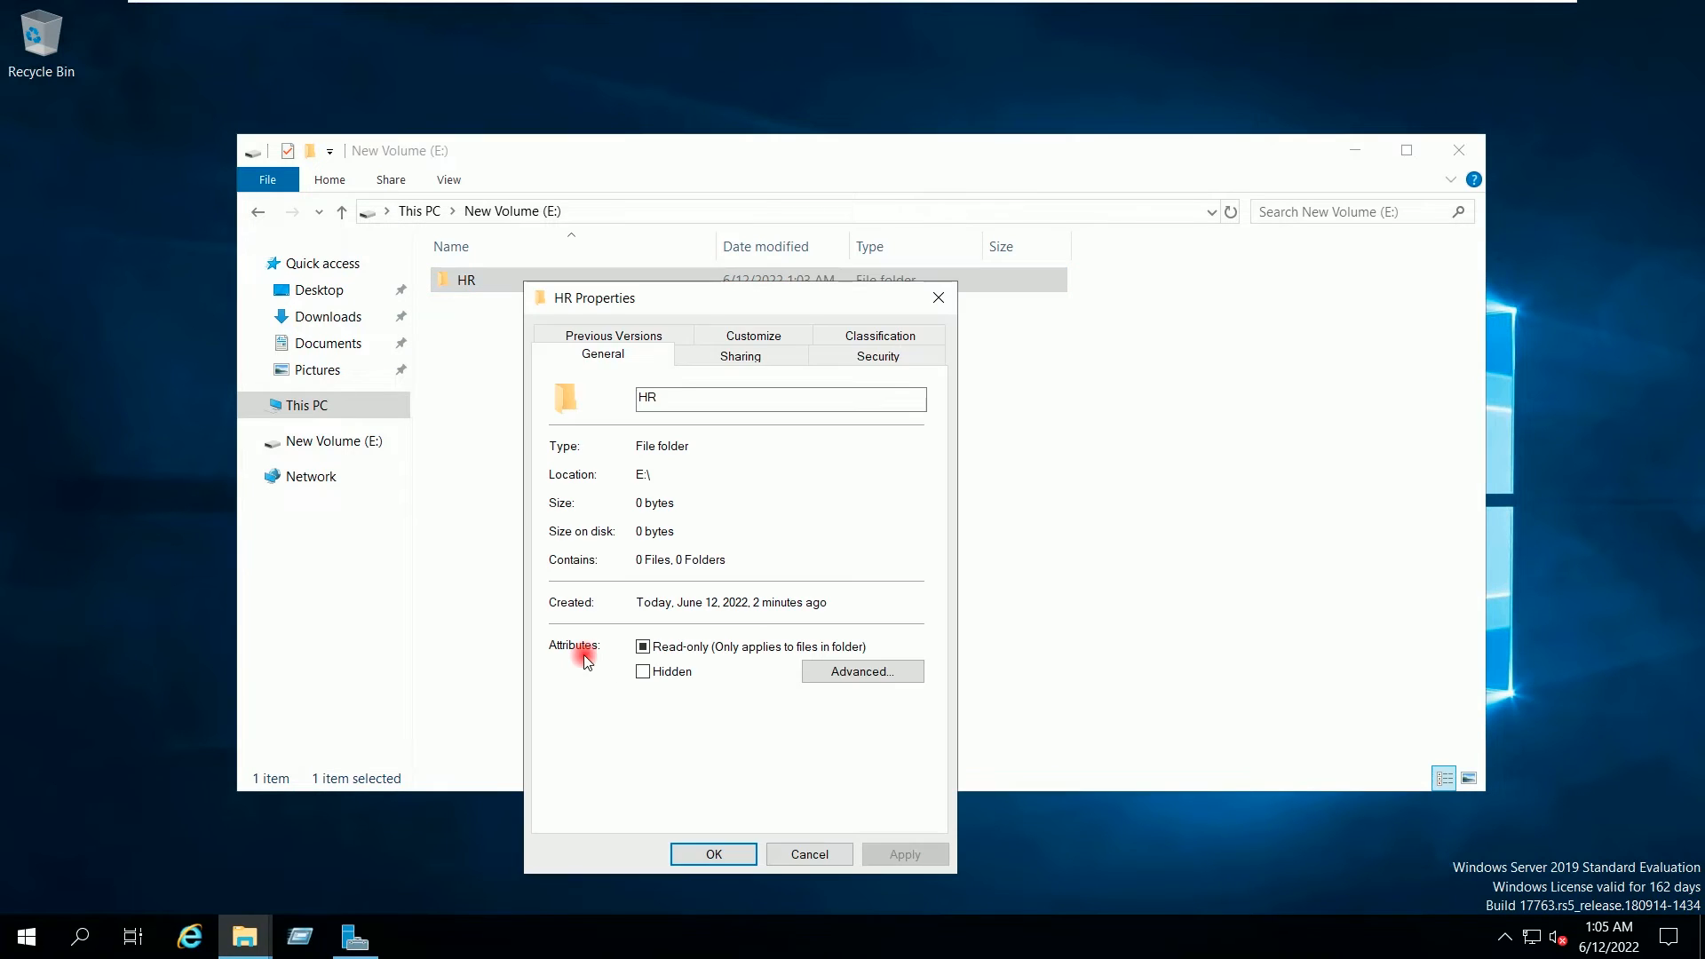
left_click(708, 364)
left_click_drag(672, 474, 560, 475)
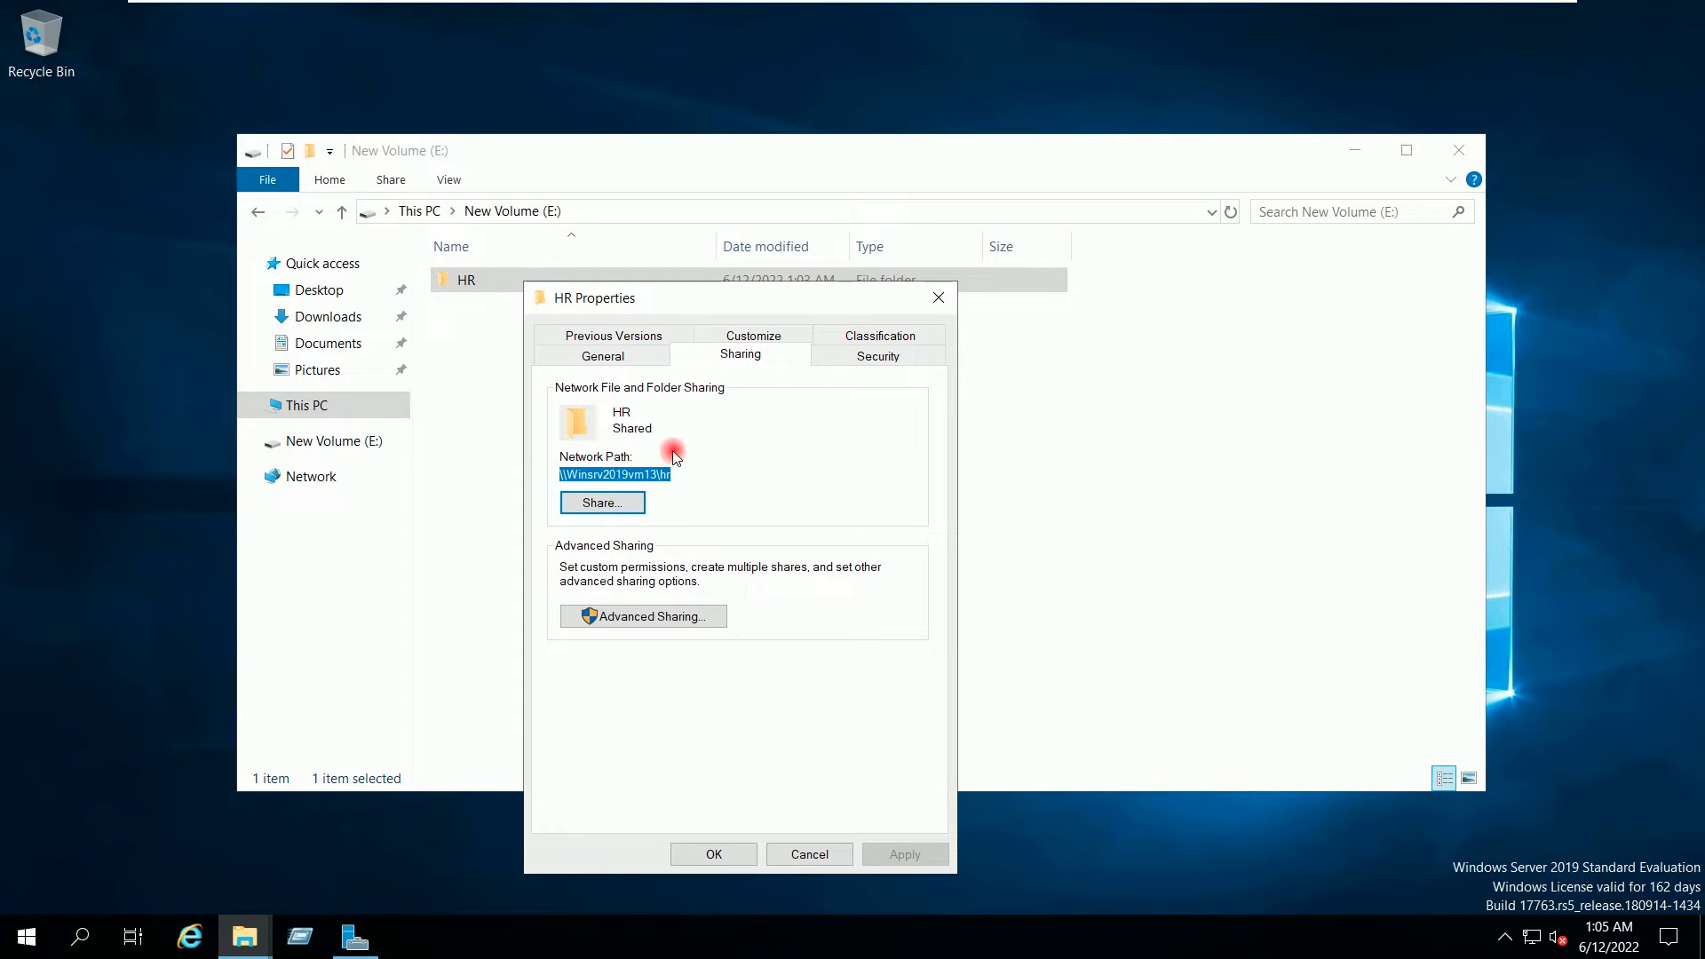
left_click(732, 854)
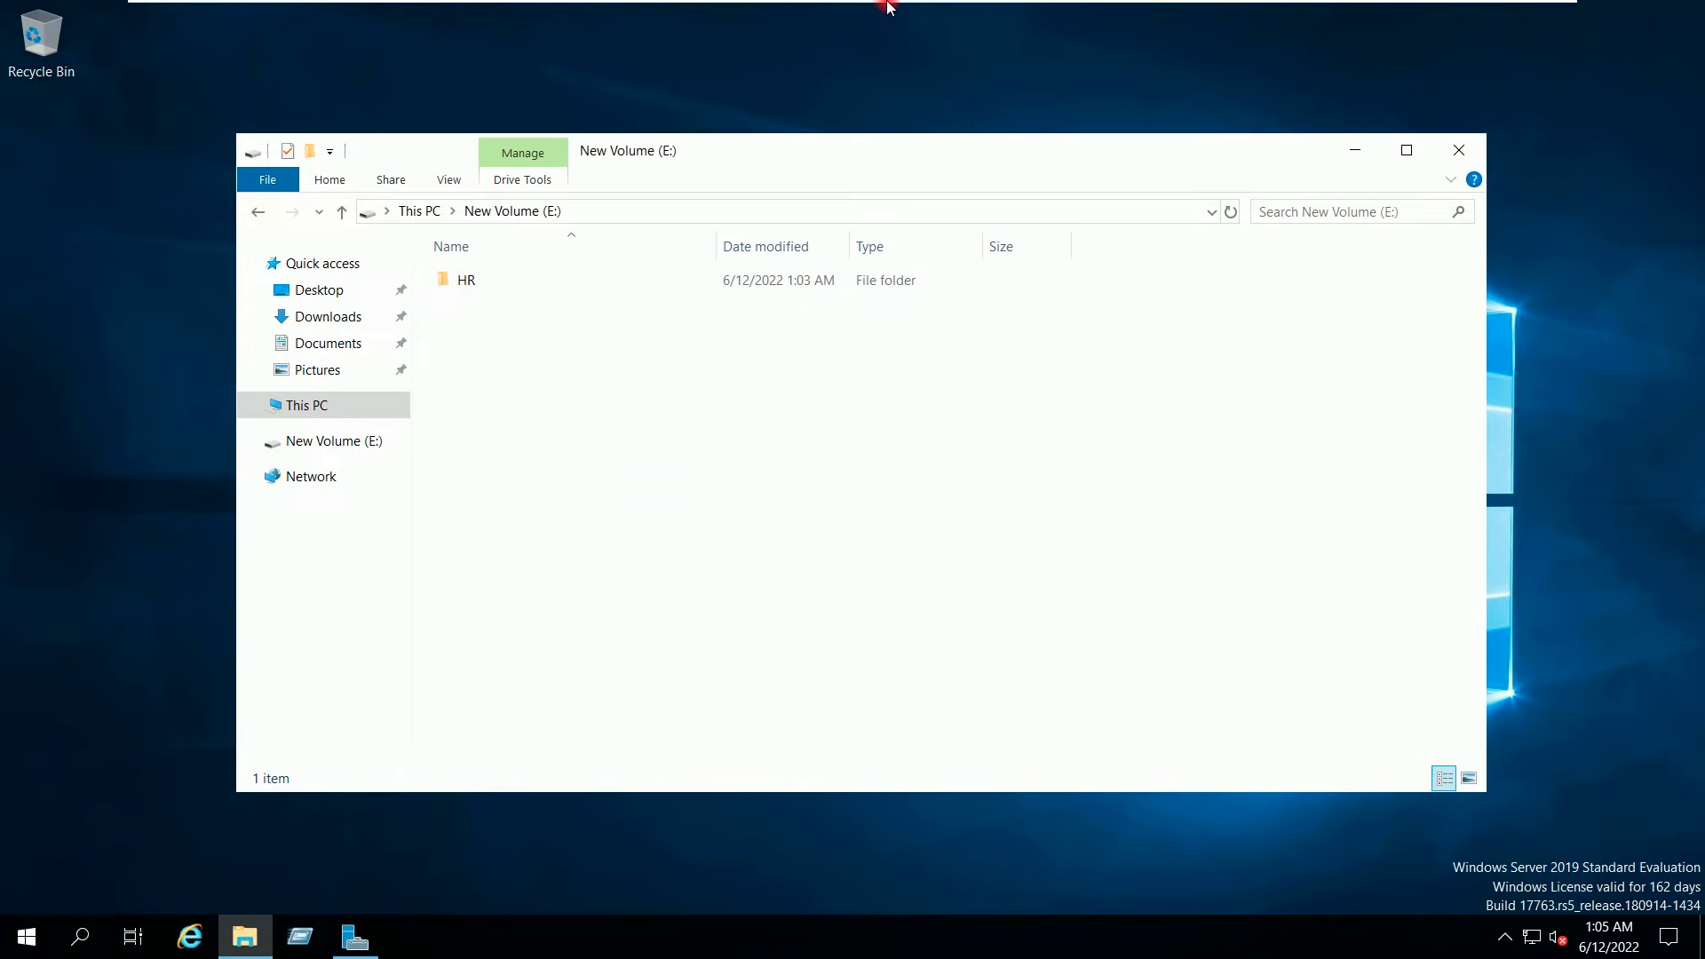
mouse_move(888, 5)
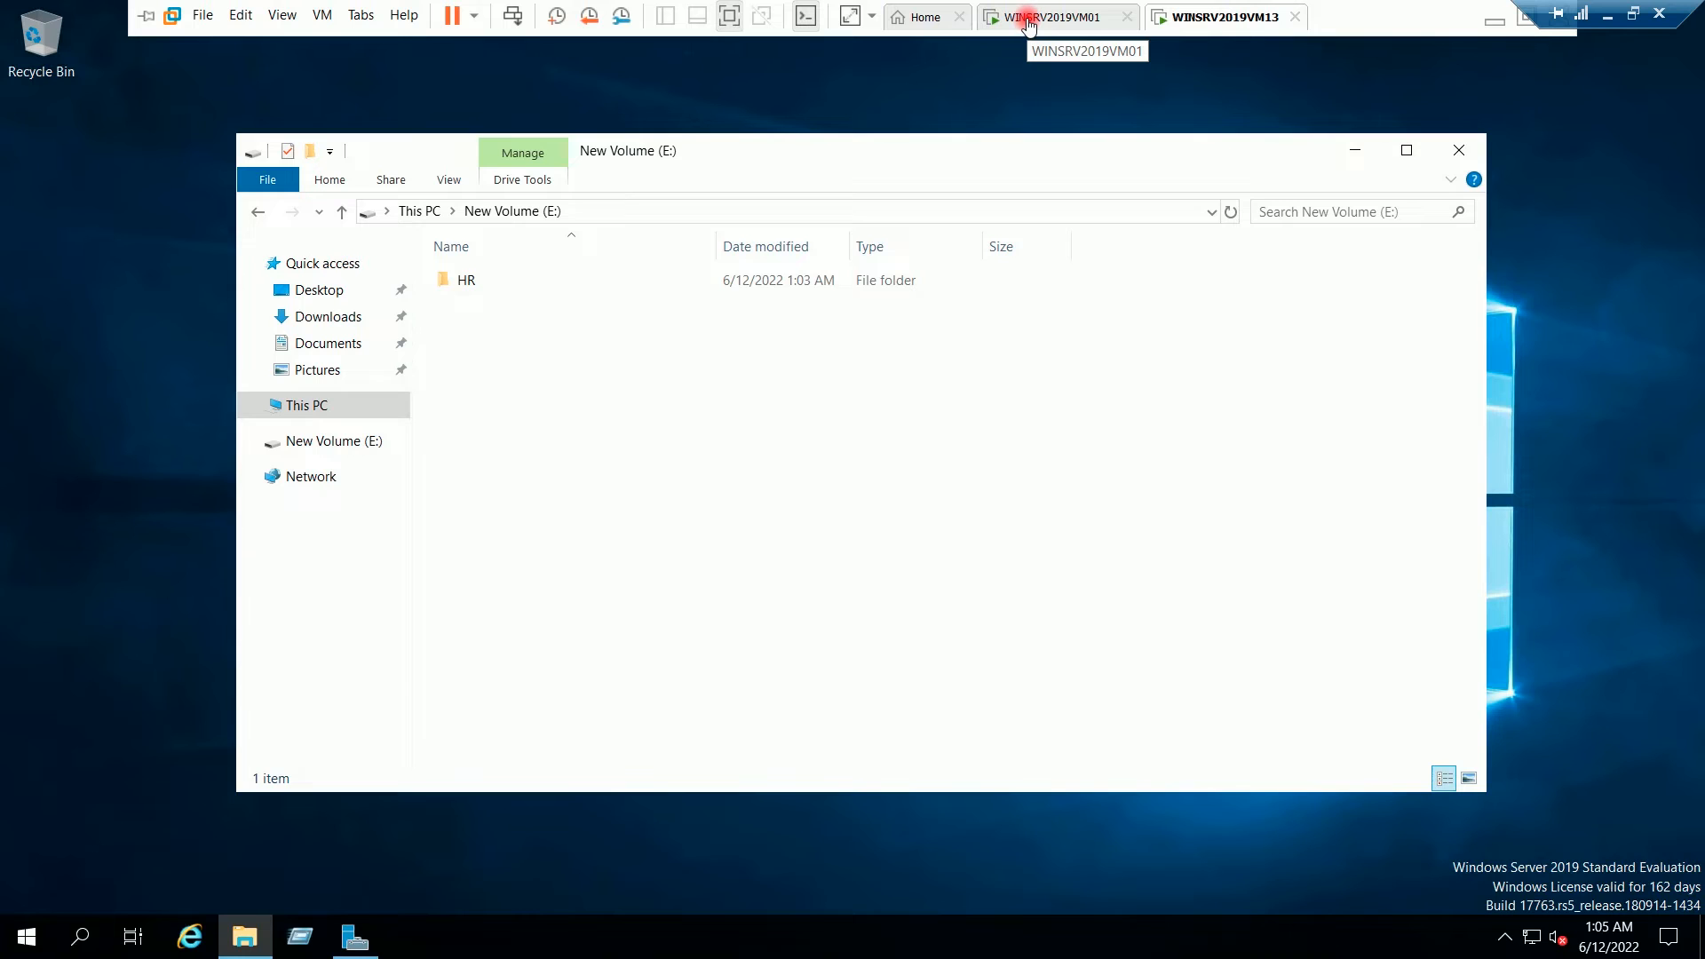
left_click(1025, 21)
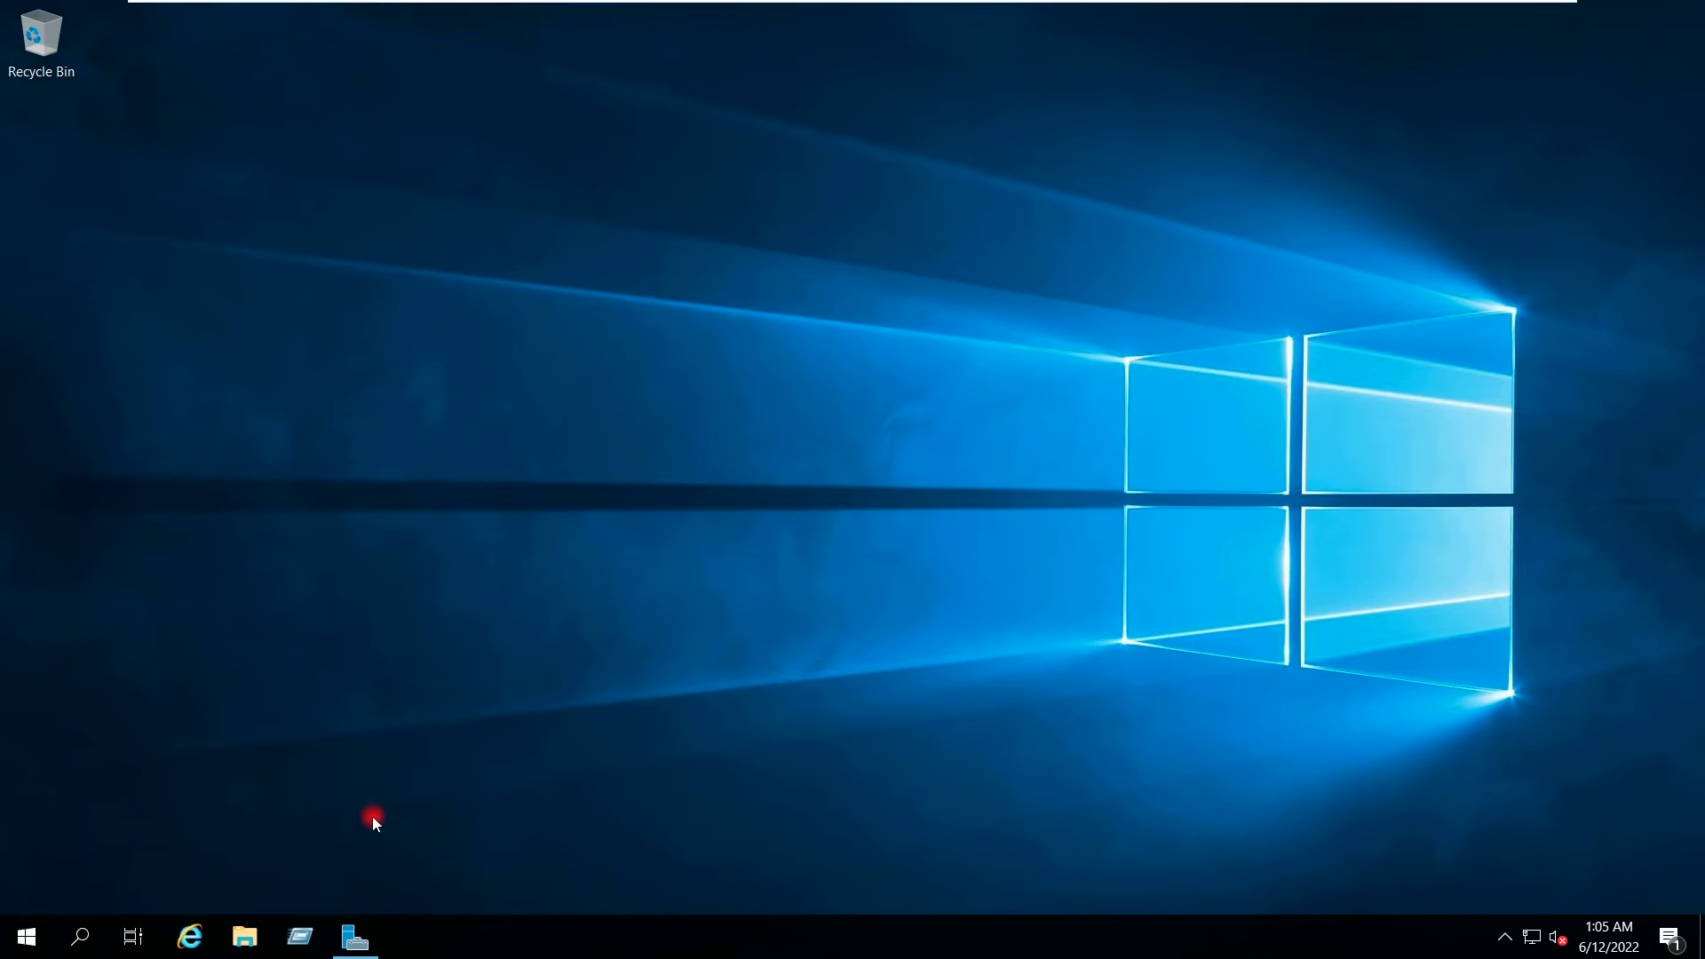
Step: Open the hr share on \\192.168.0.151 through the Run box
left_click(299, 942)
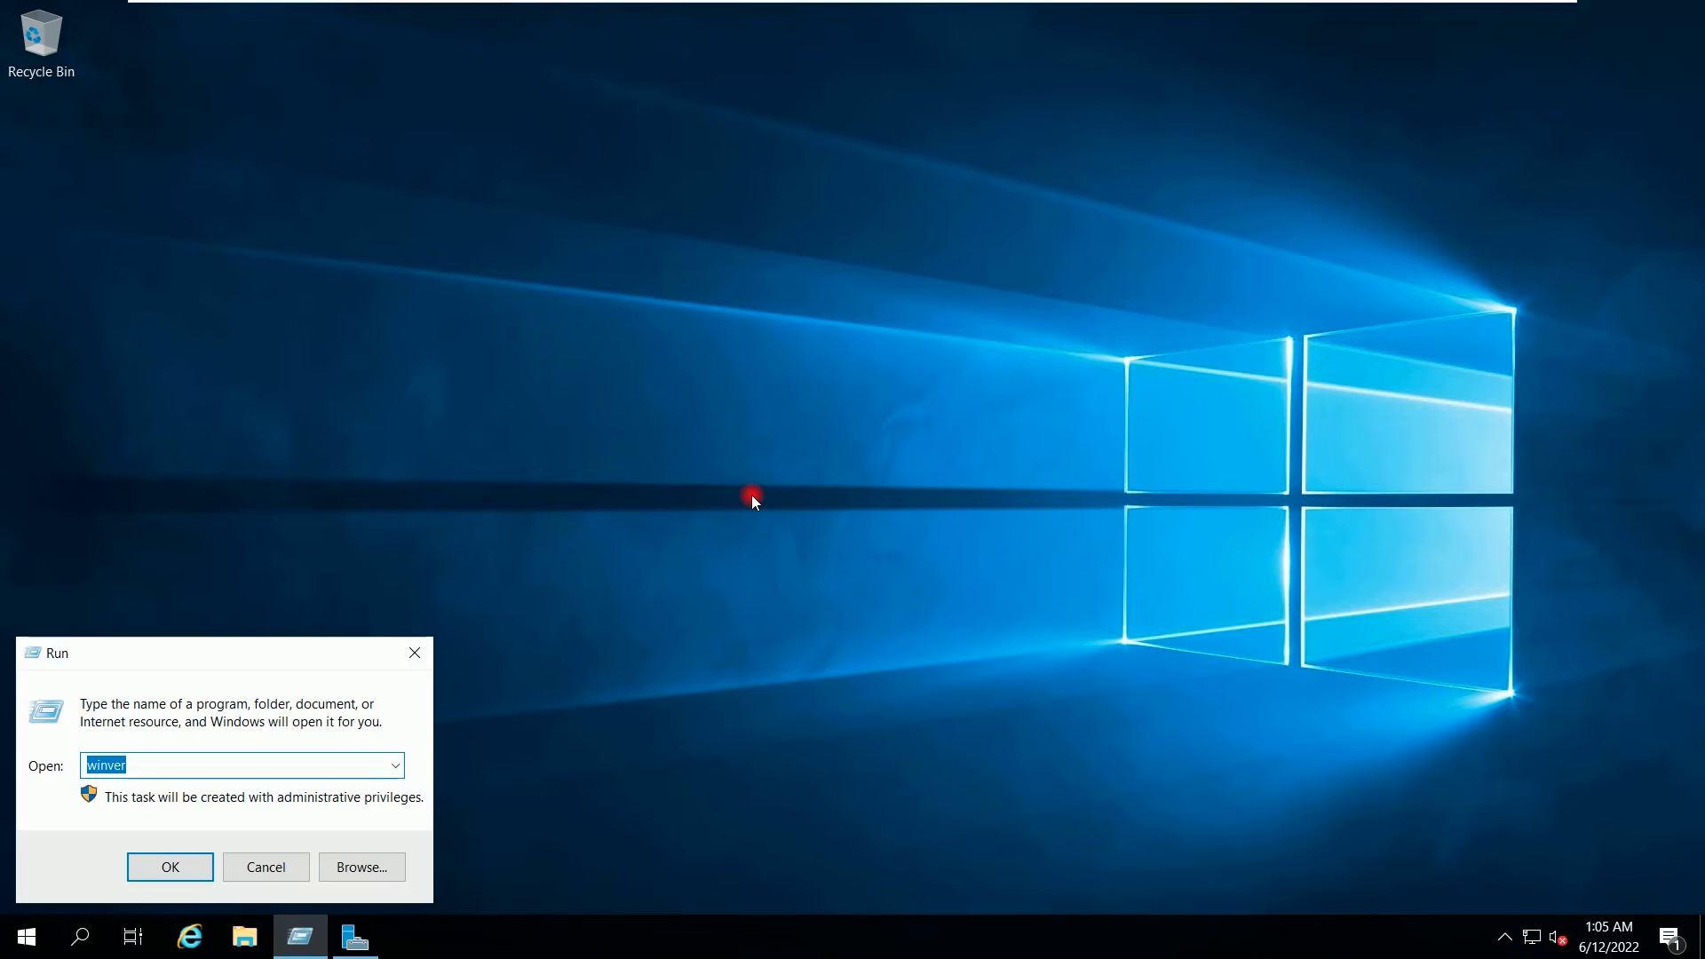
type("\\\\")
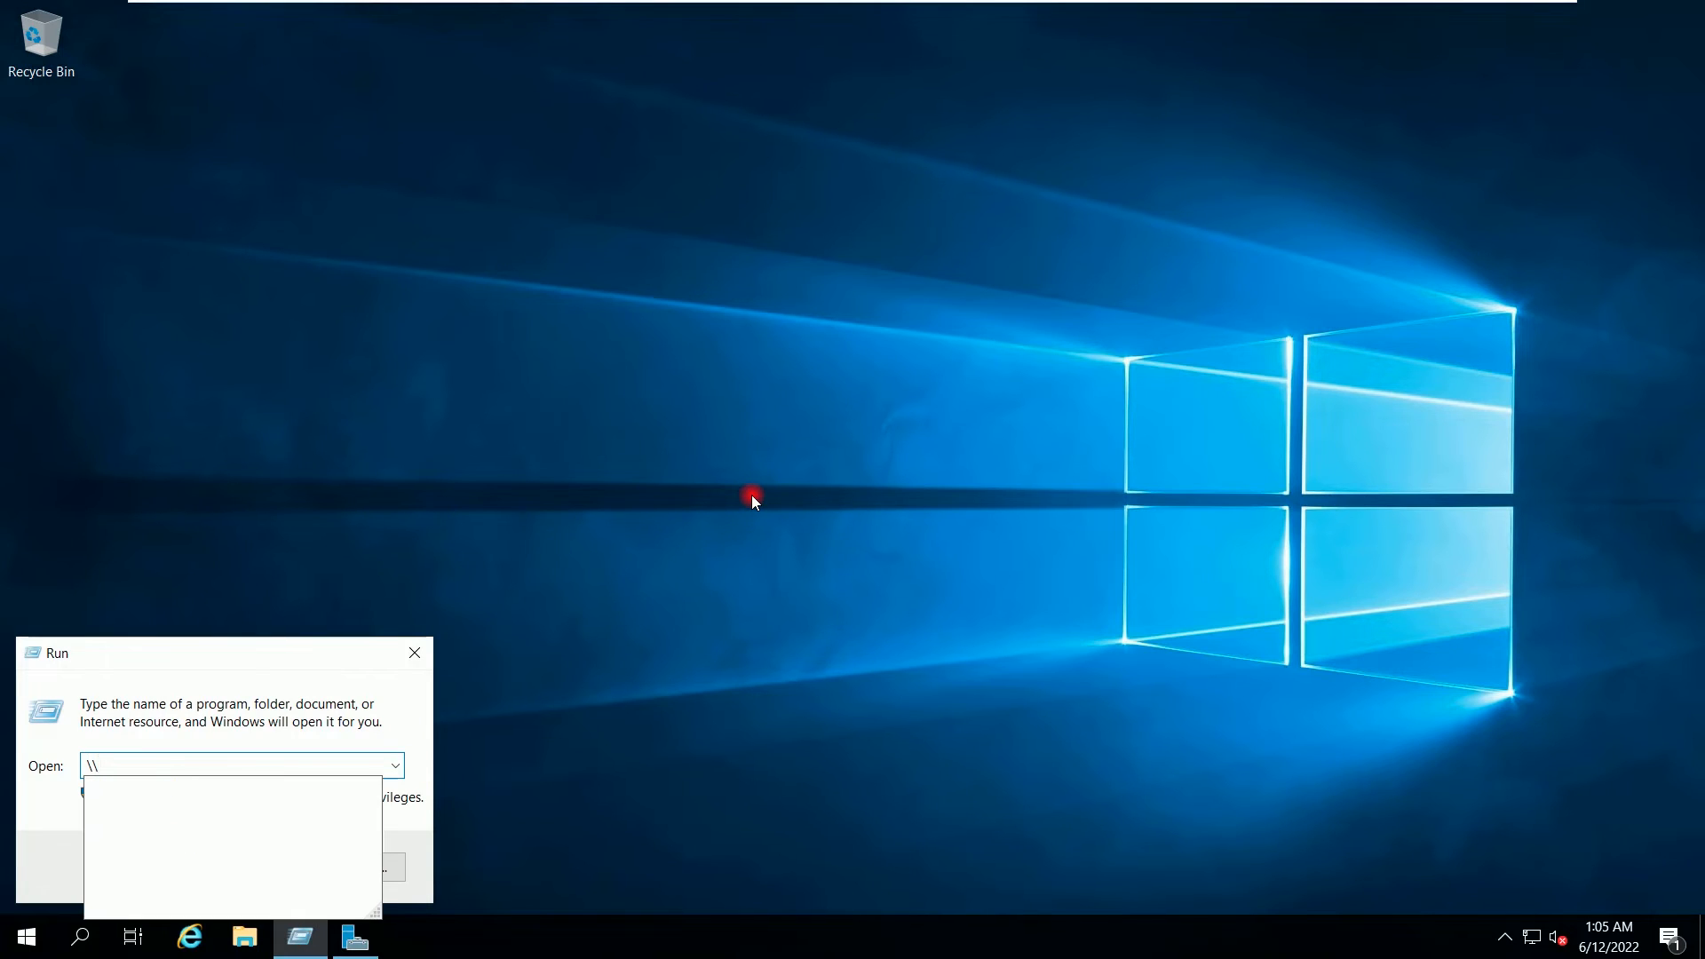
type("192")
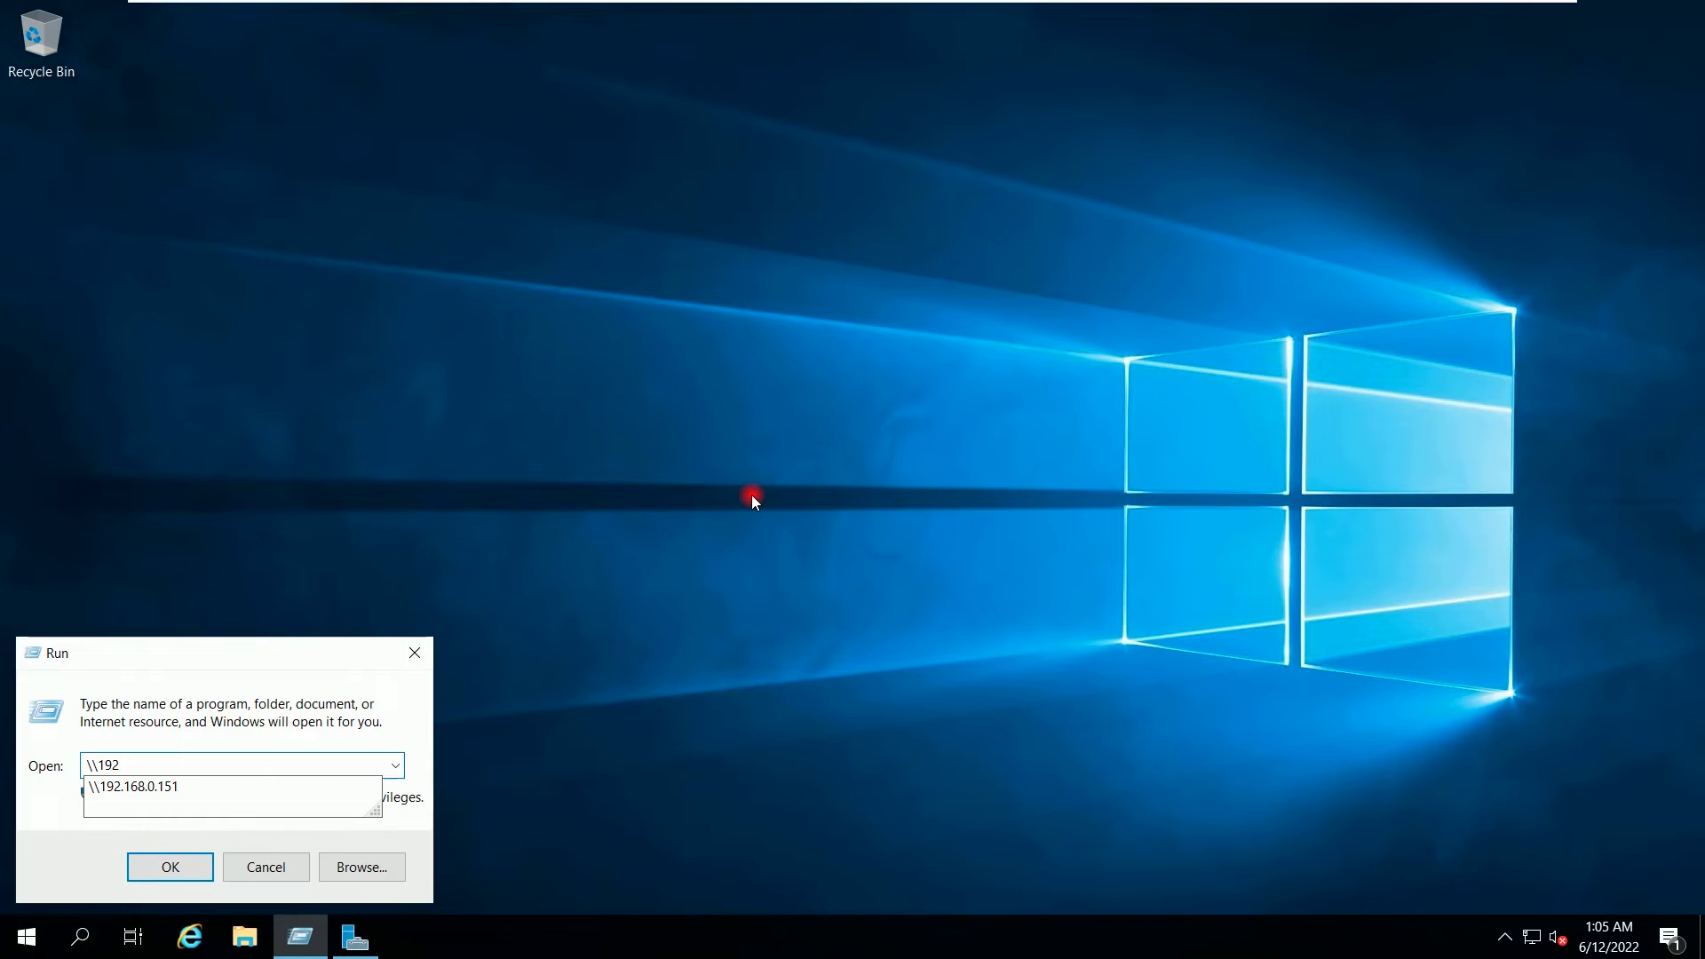
key("Down")
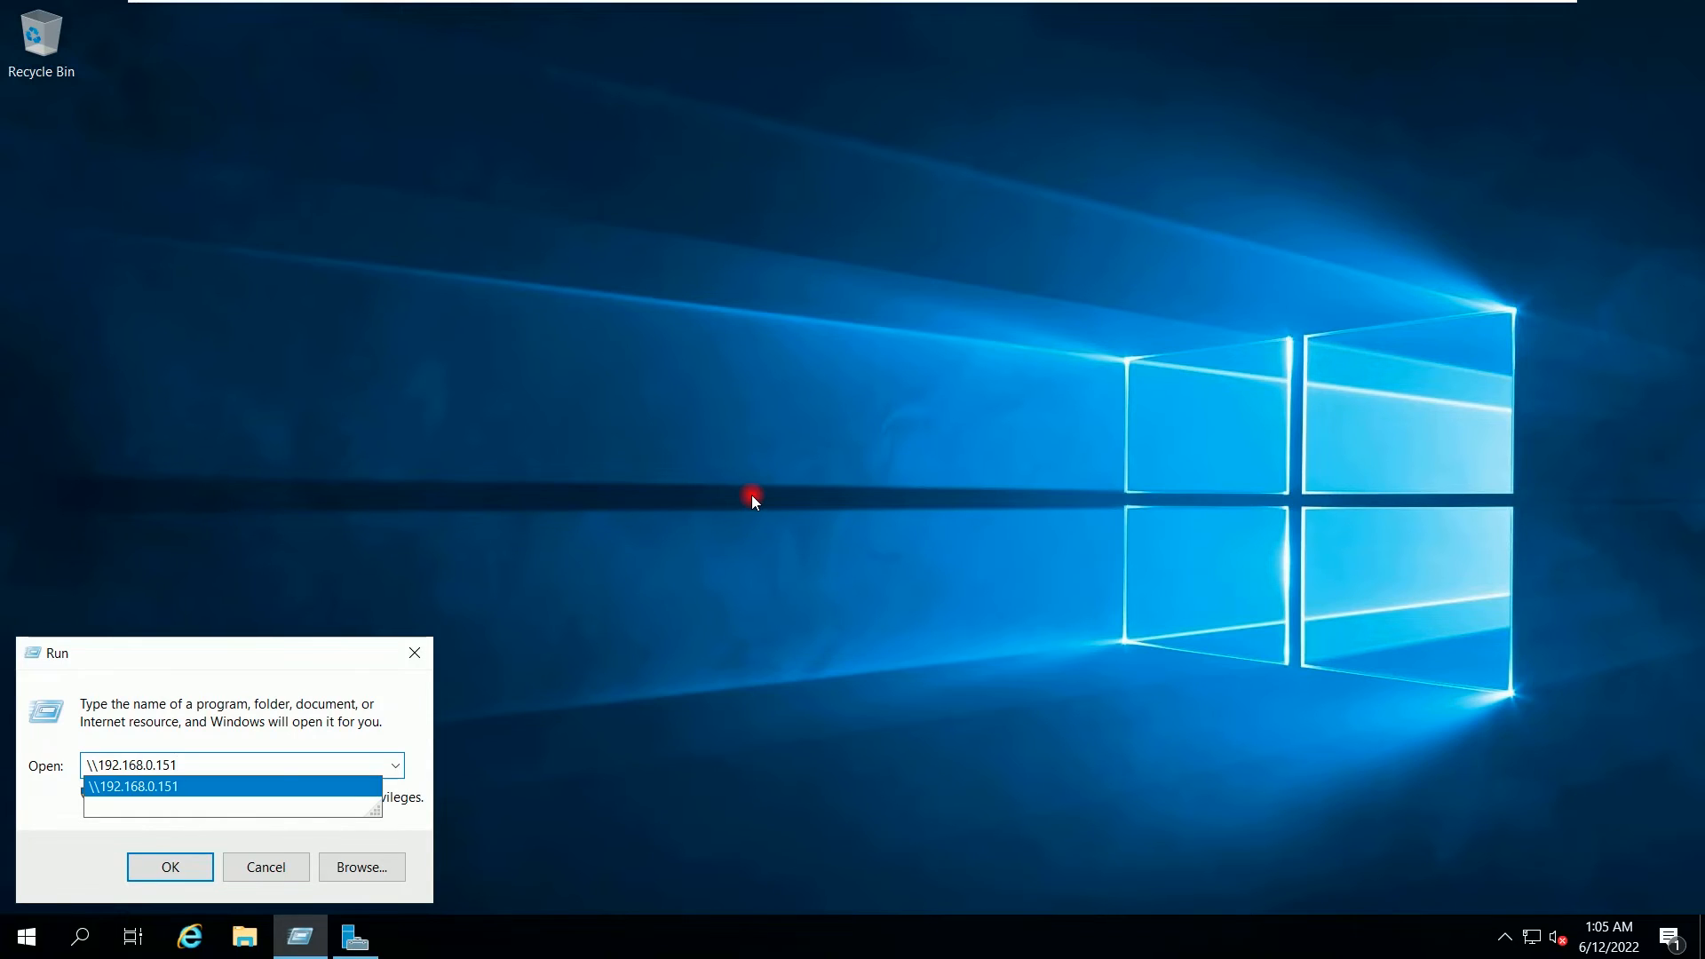
key("Return")
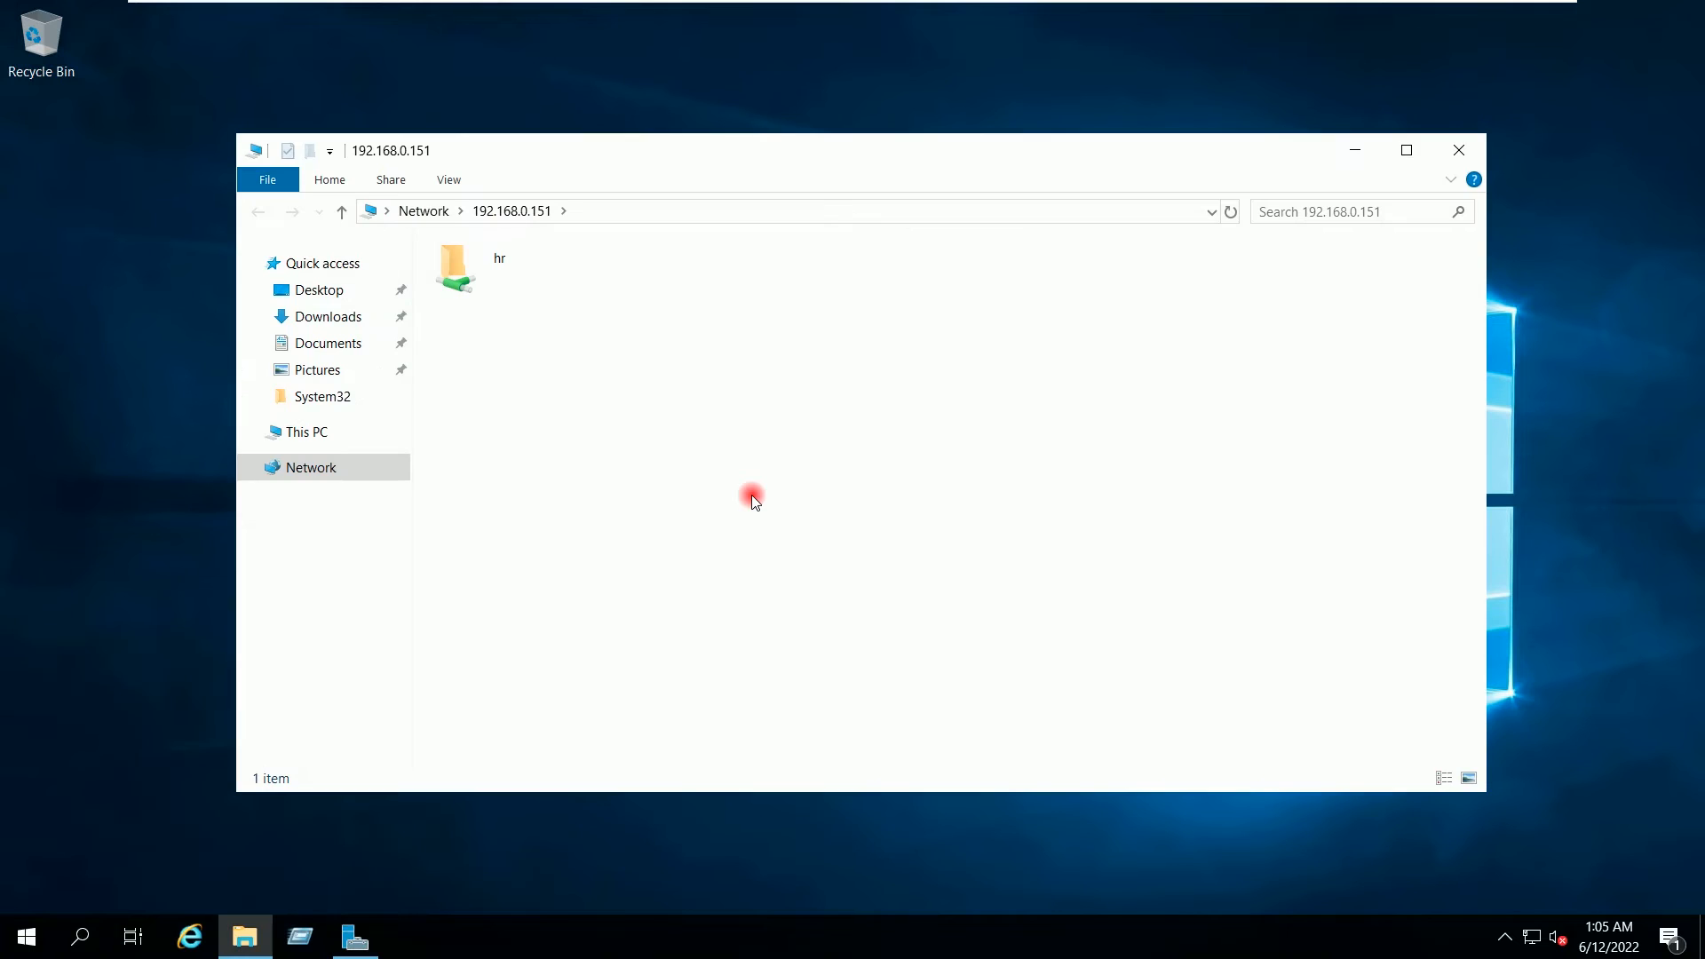
double_click(491, 269)
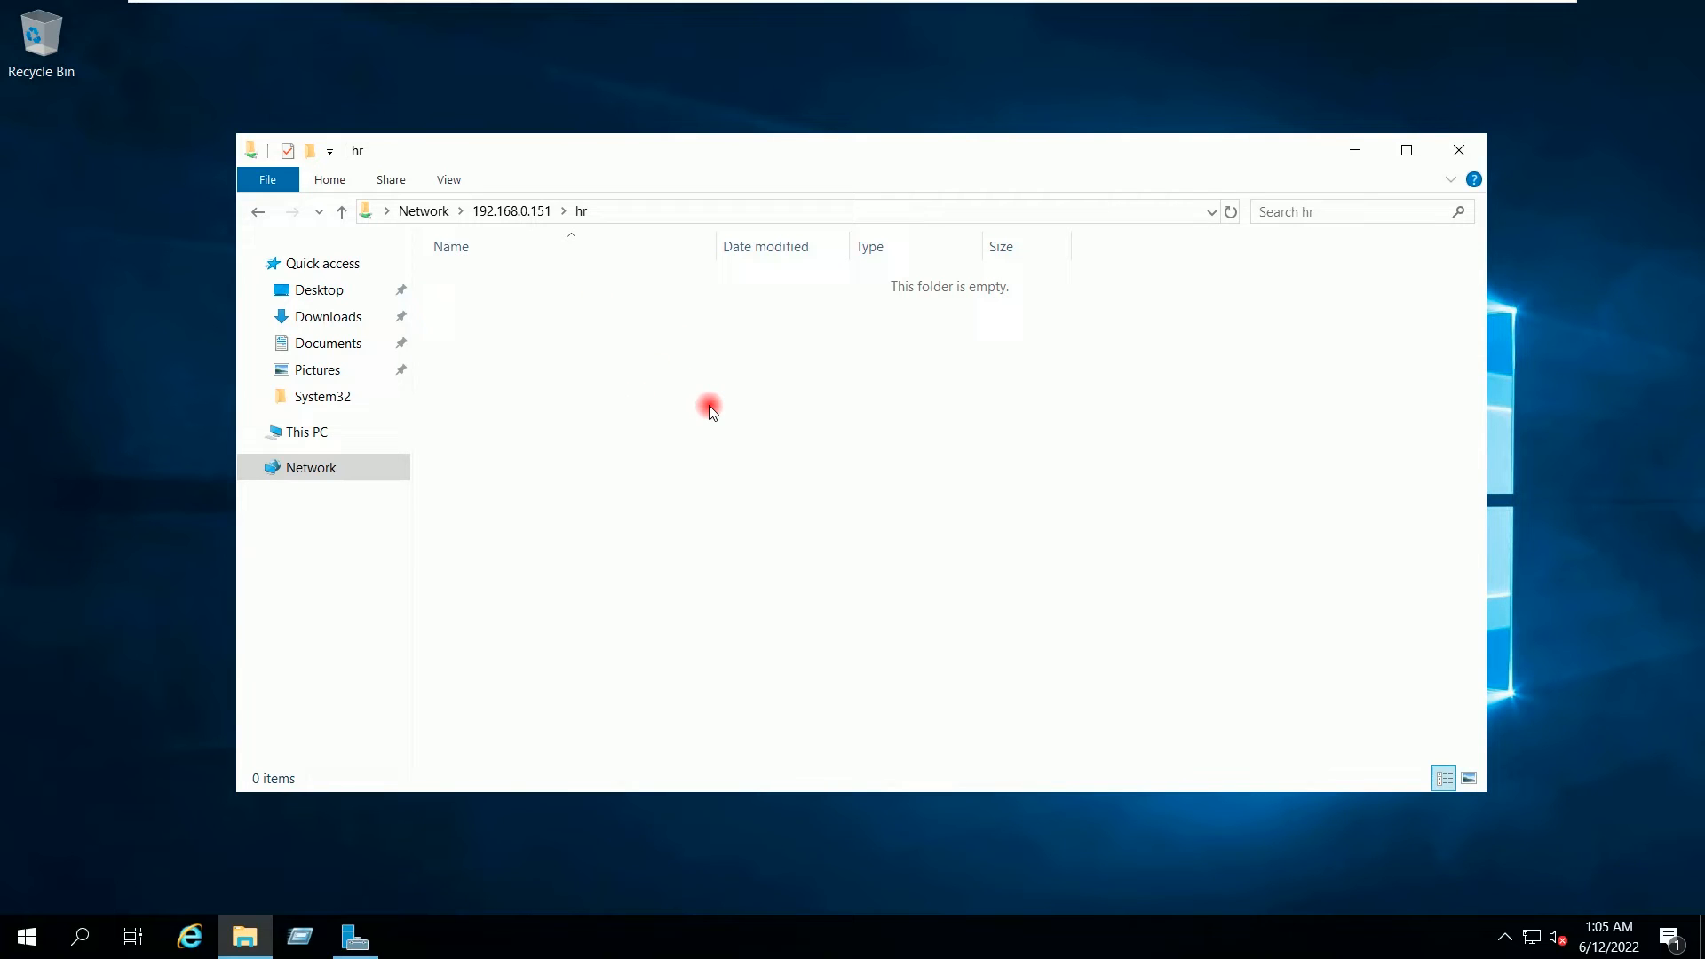
Step: Show the Security permissions in the hr share's Properties
right_click(661, 346)
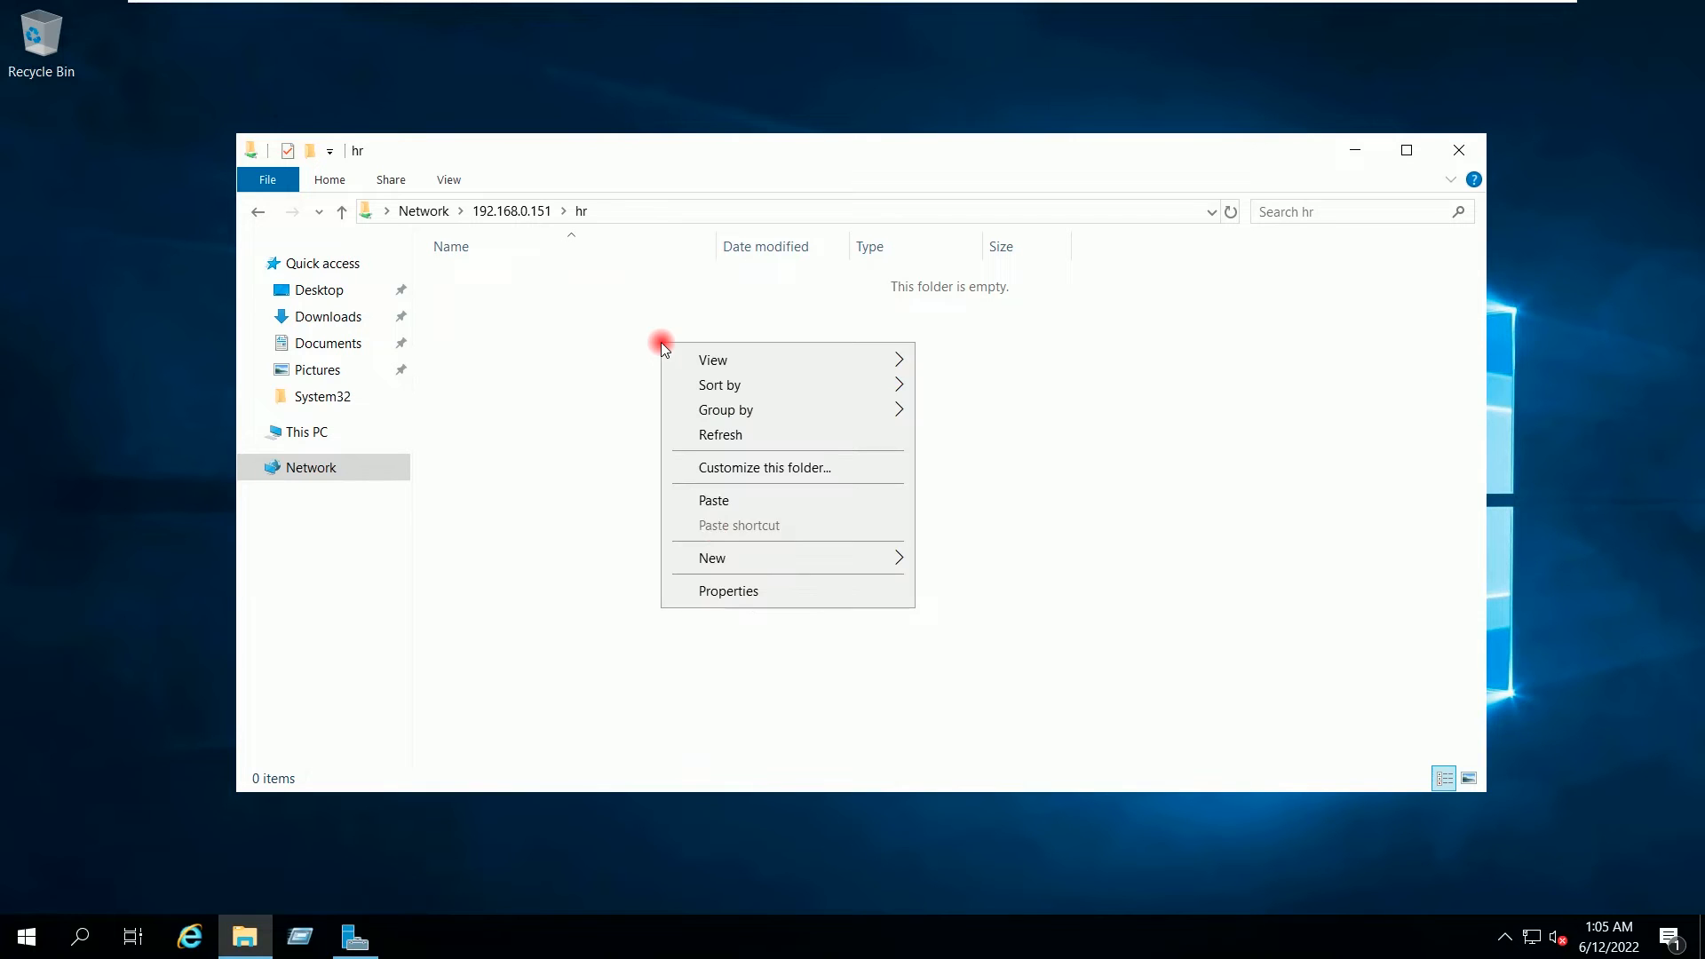
left_click(746, 593)
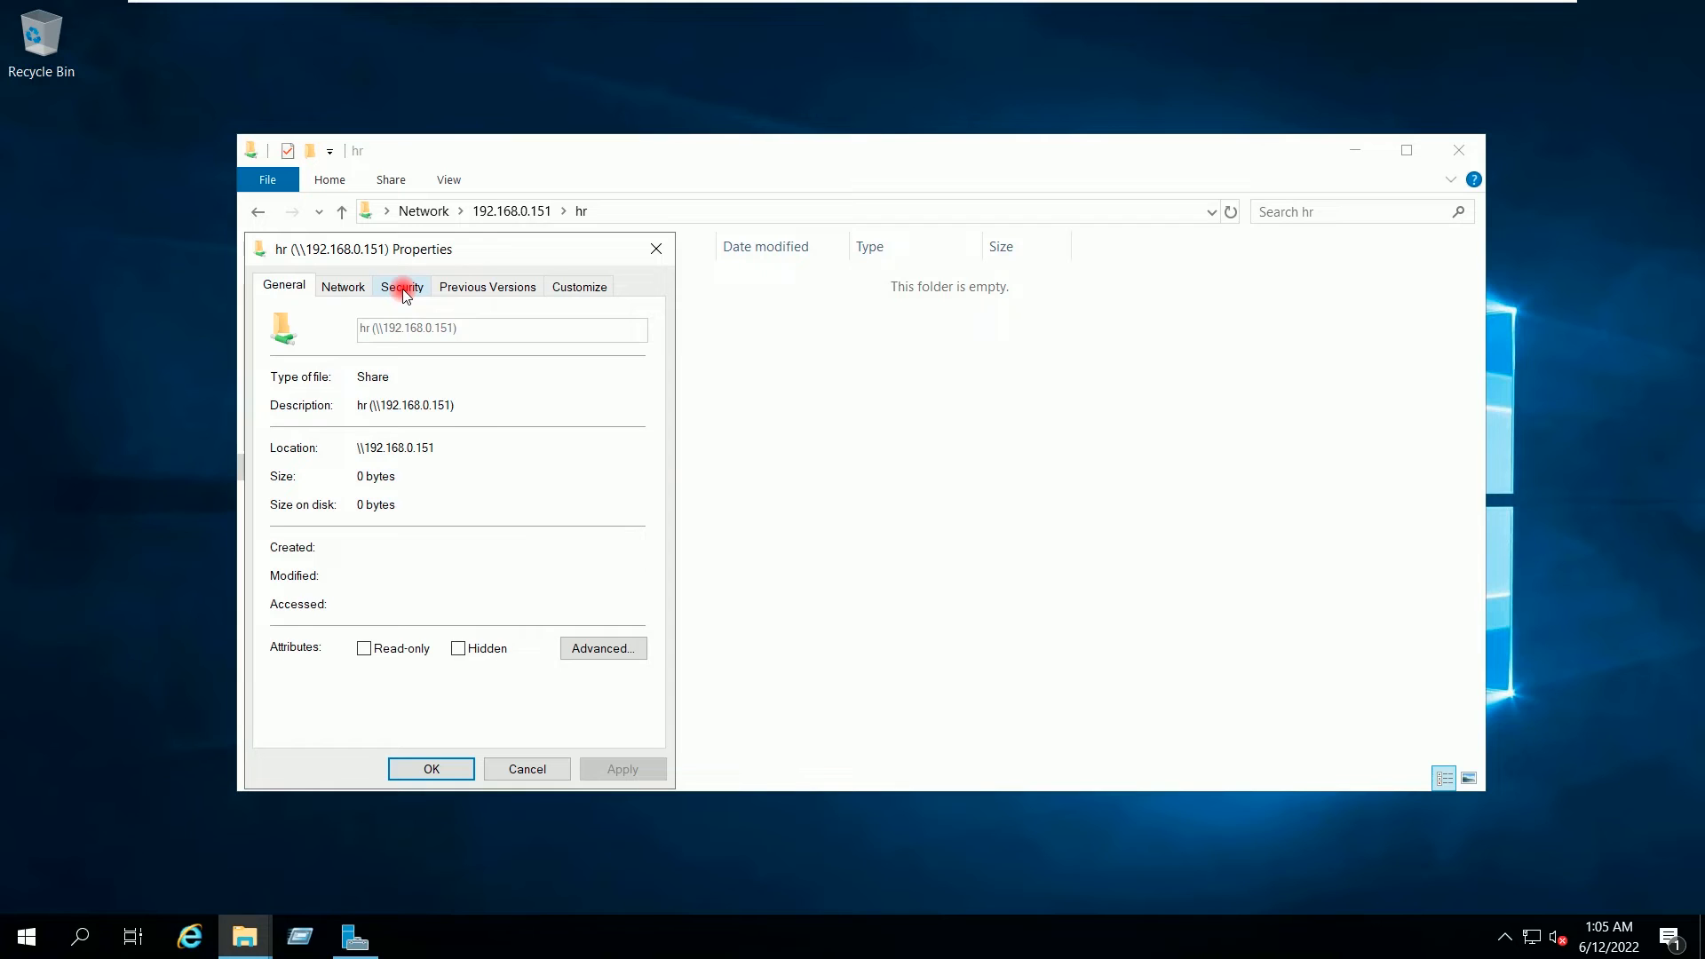
left_click(403, 290)
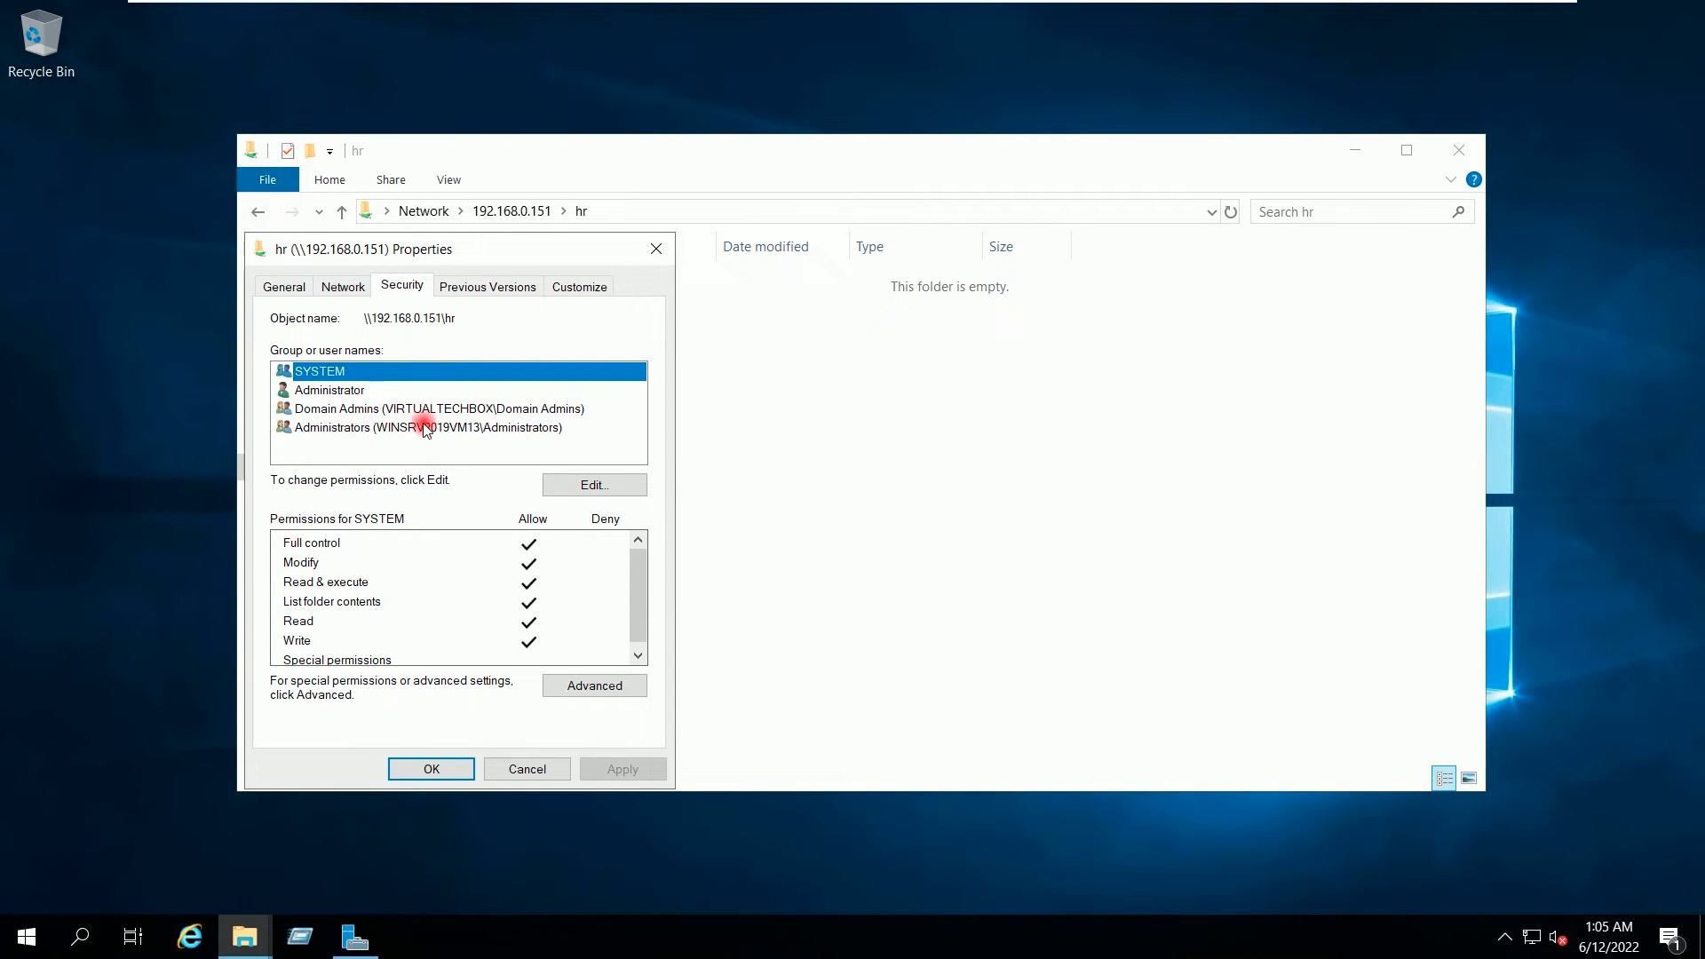
Step: Check the Domain Admins permissions on hr, then close the share's Properties
left_click(405, 410)
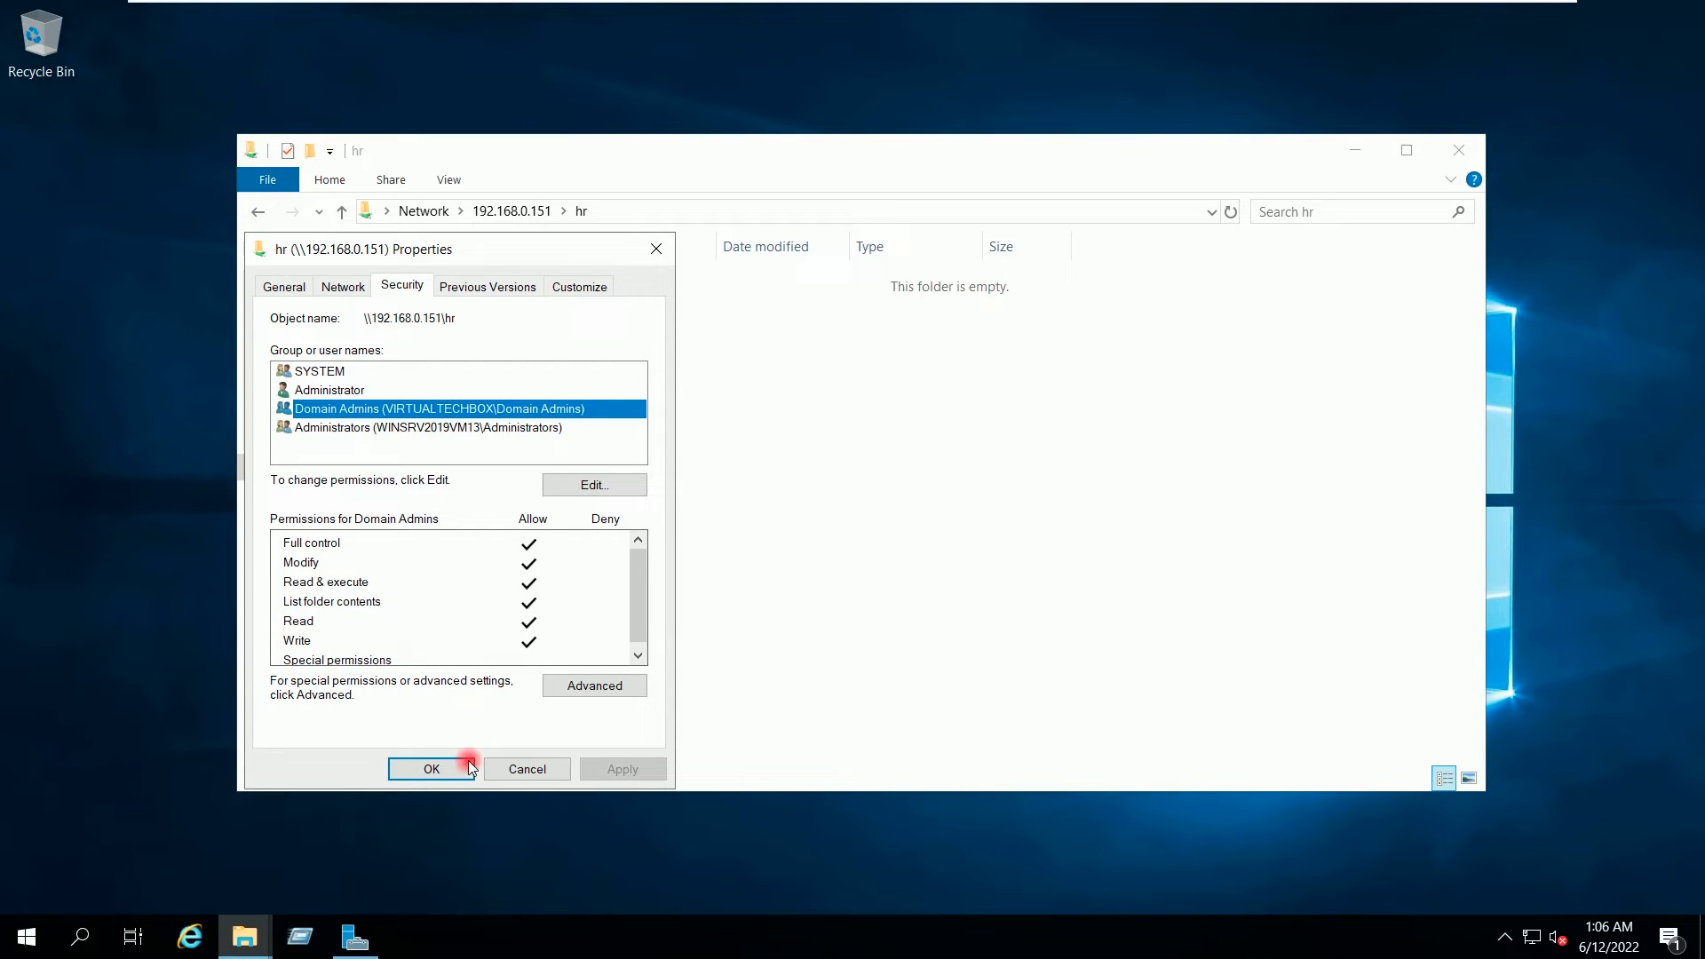
left_click(431, 771)
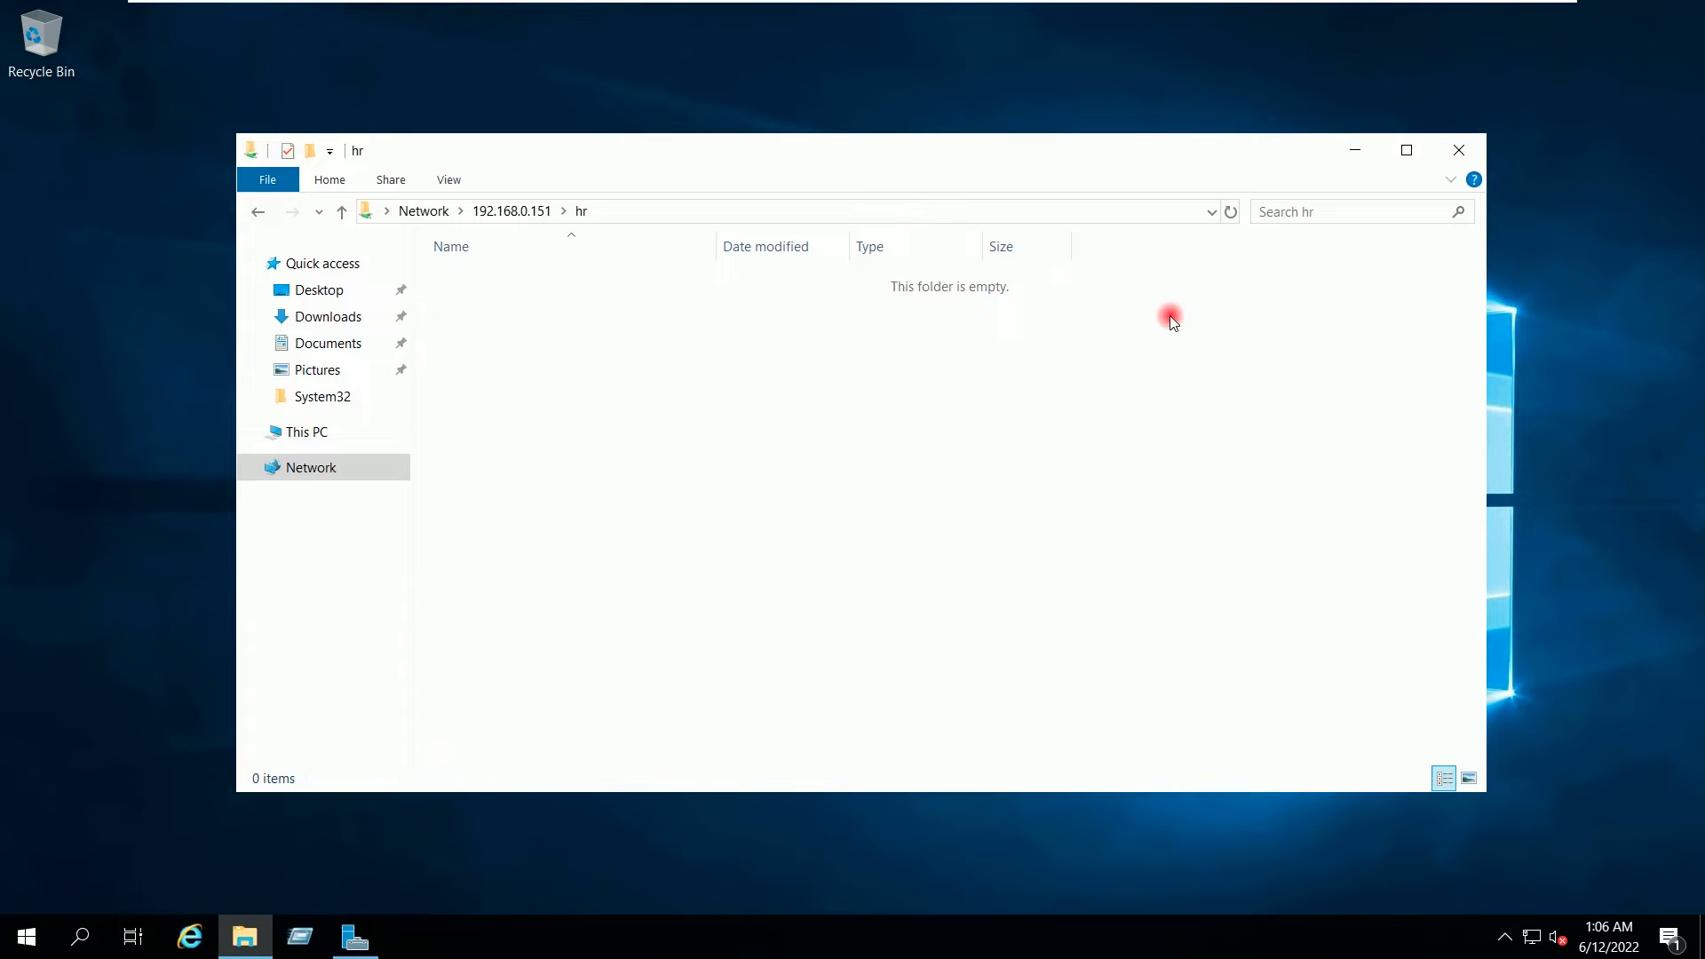
Step: Close the client's hr window, switch to WINSRV2019VM13 and minimize the New Volume (E:) window
left_click(1459, 149)
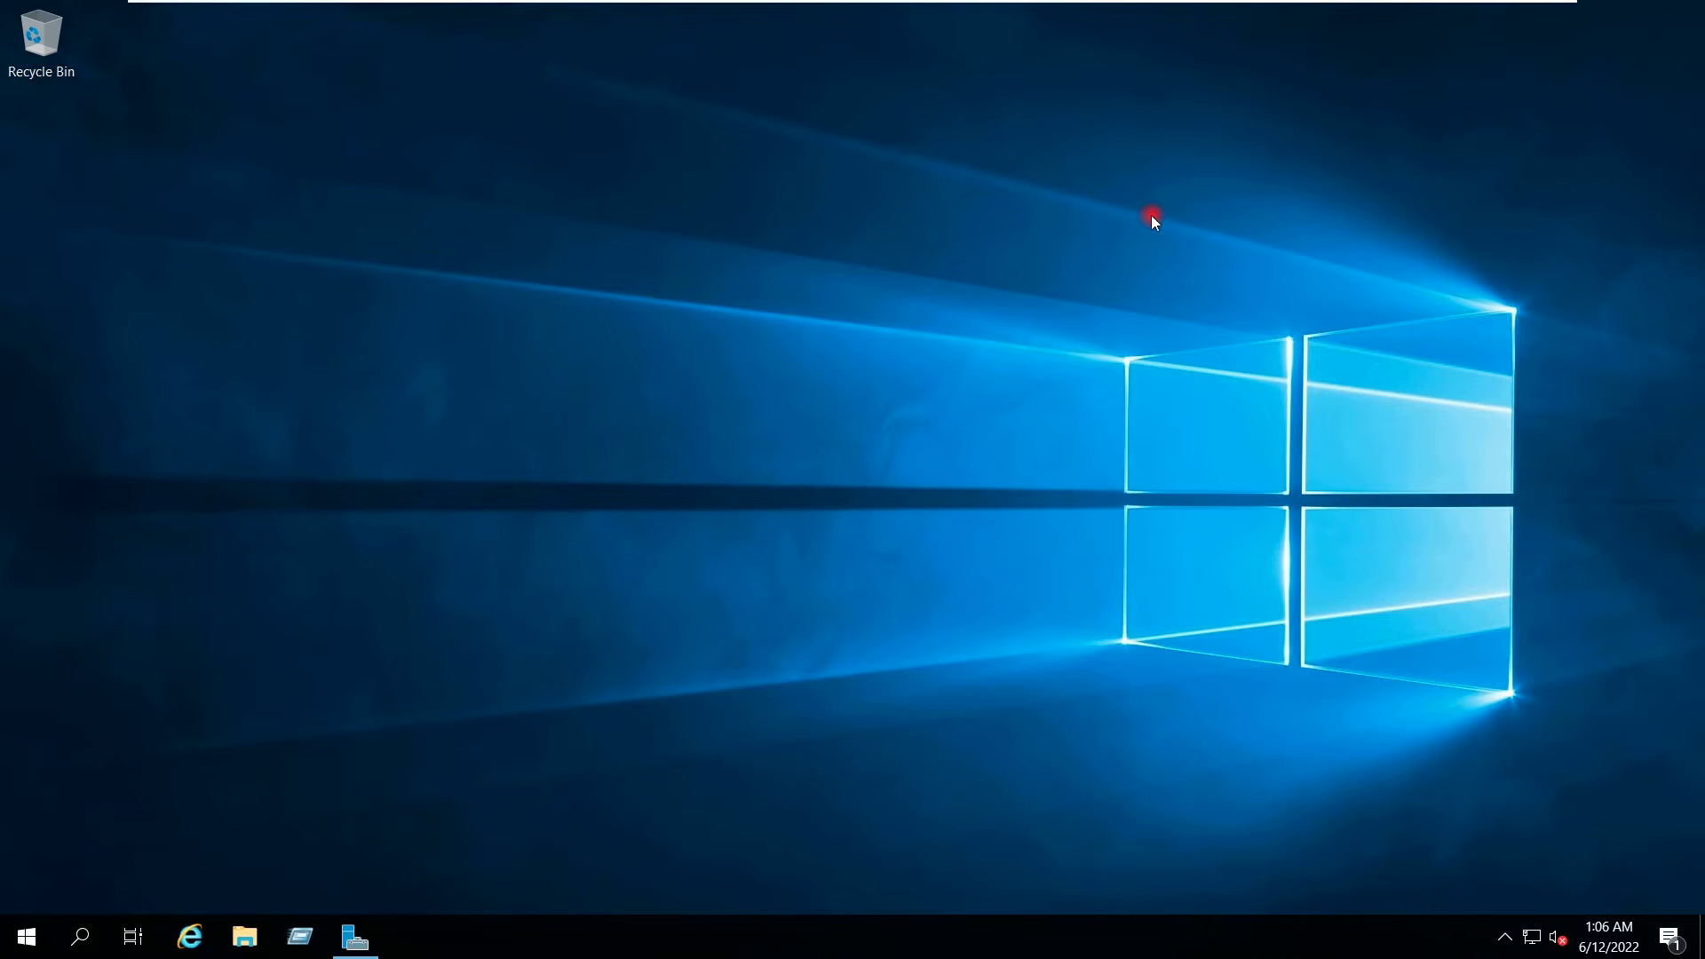
mouse_move(1036, 1)
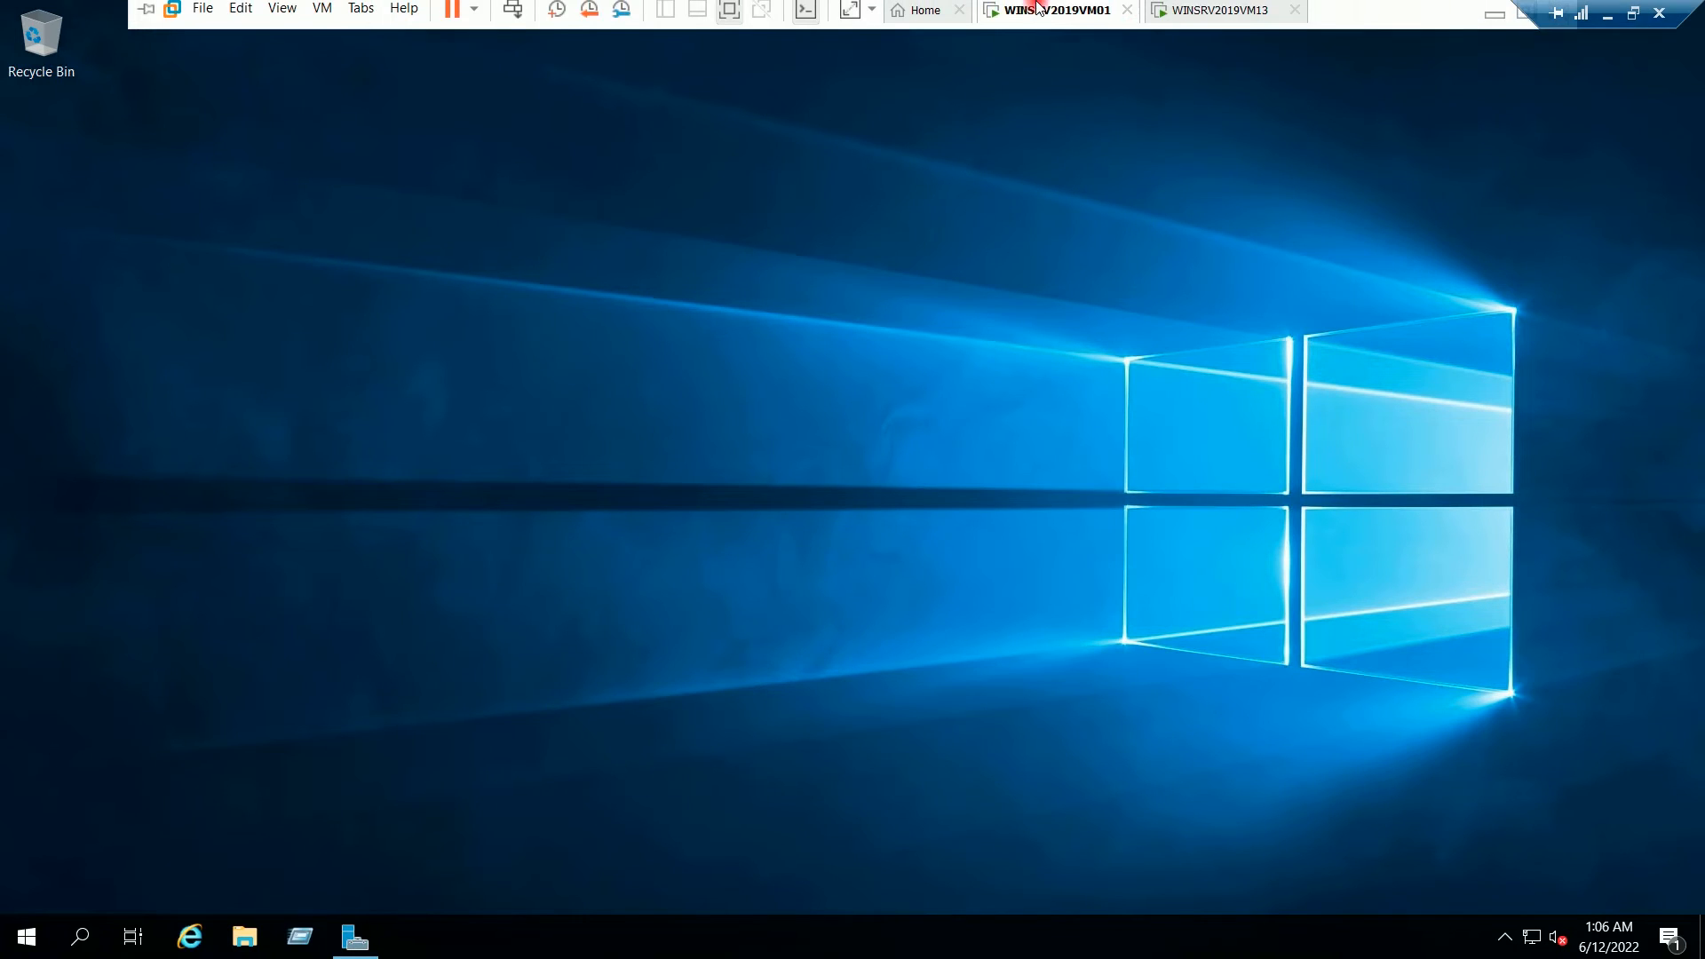
left_click(1214, 19)
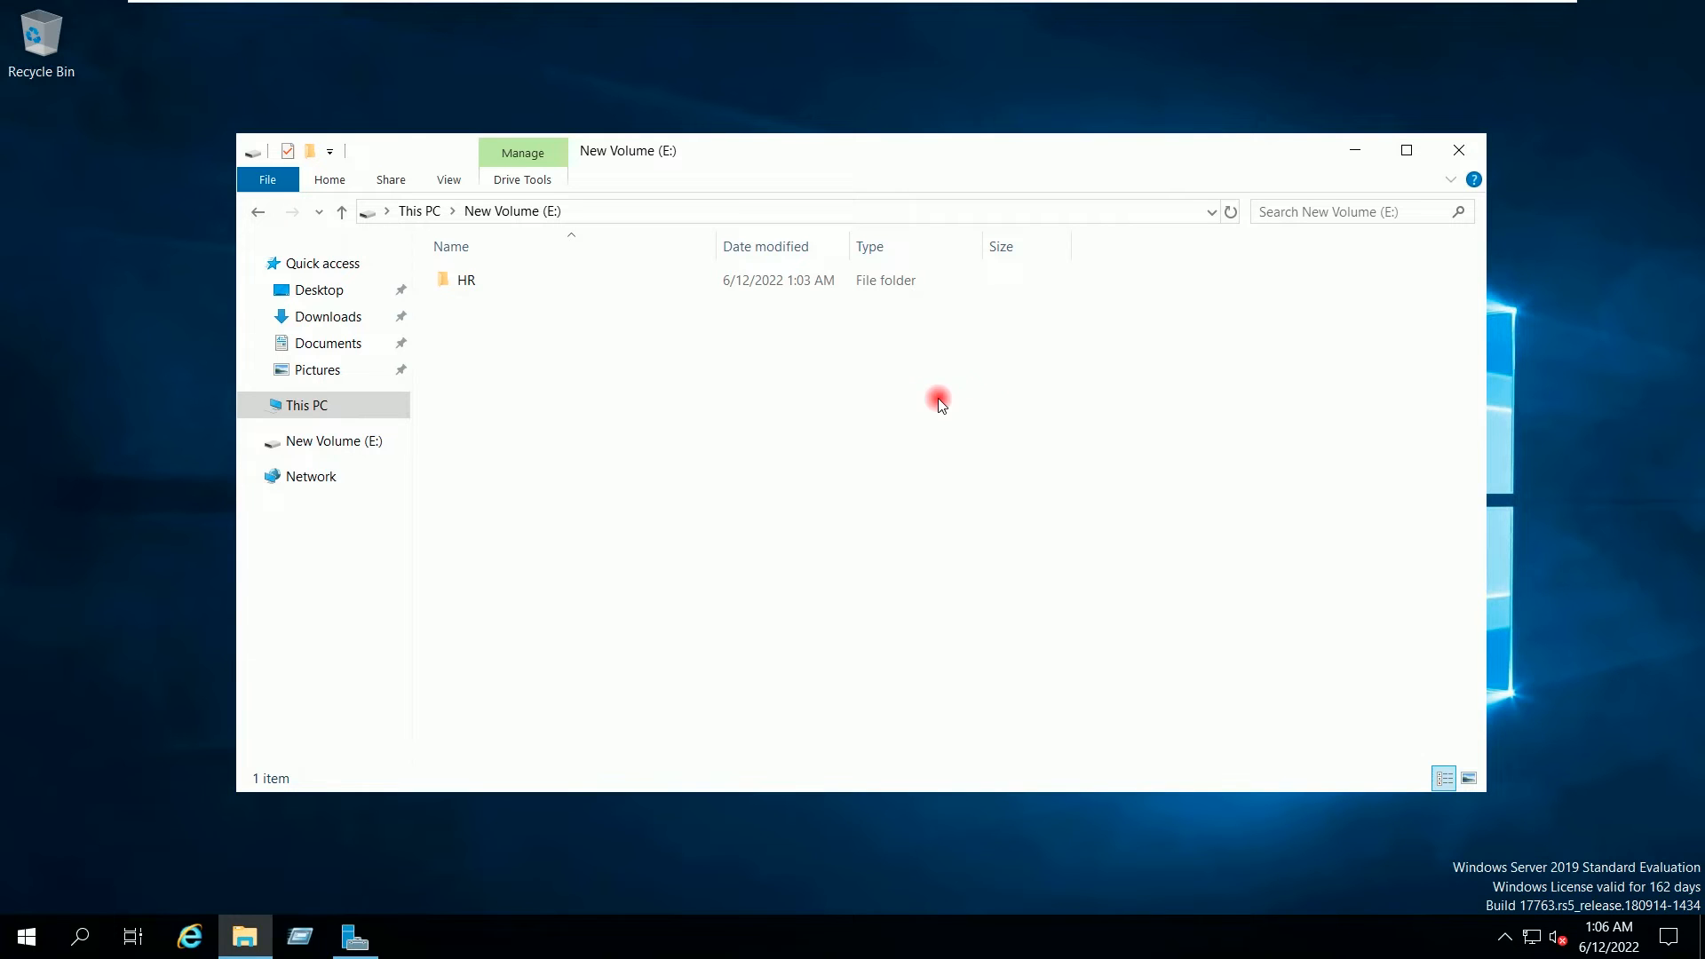
left_click(1344, 156)
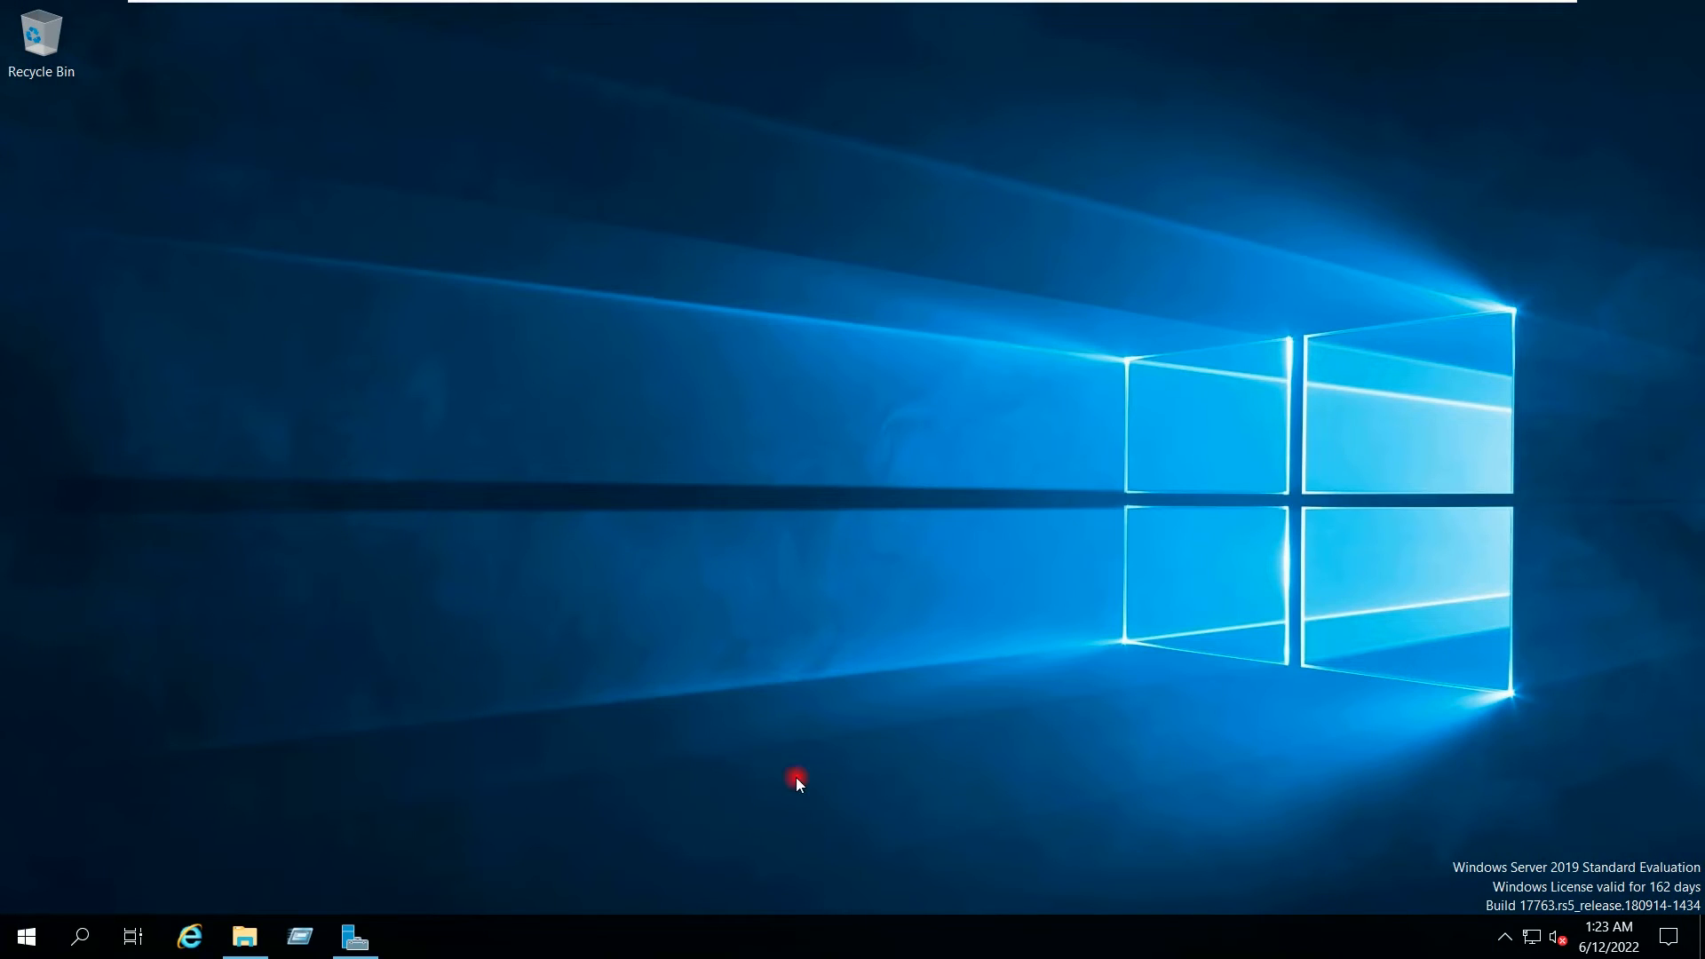
Step: Launch File Server Resource Manager from Server Manager Tools and view Quota Templates, then Quotas
left_click(359, 940)
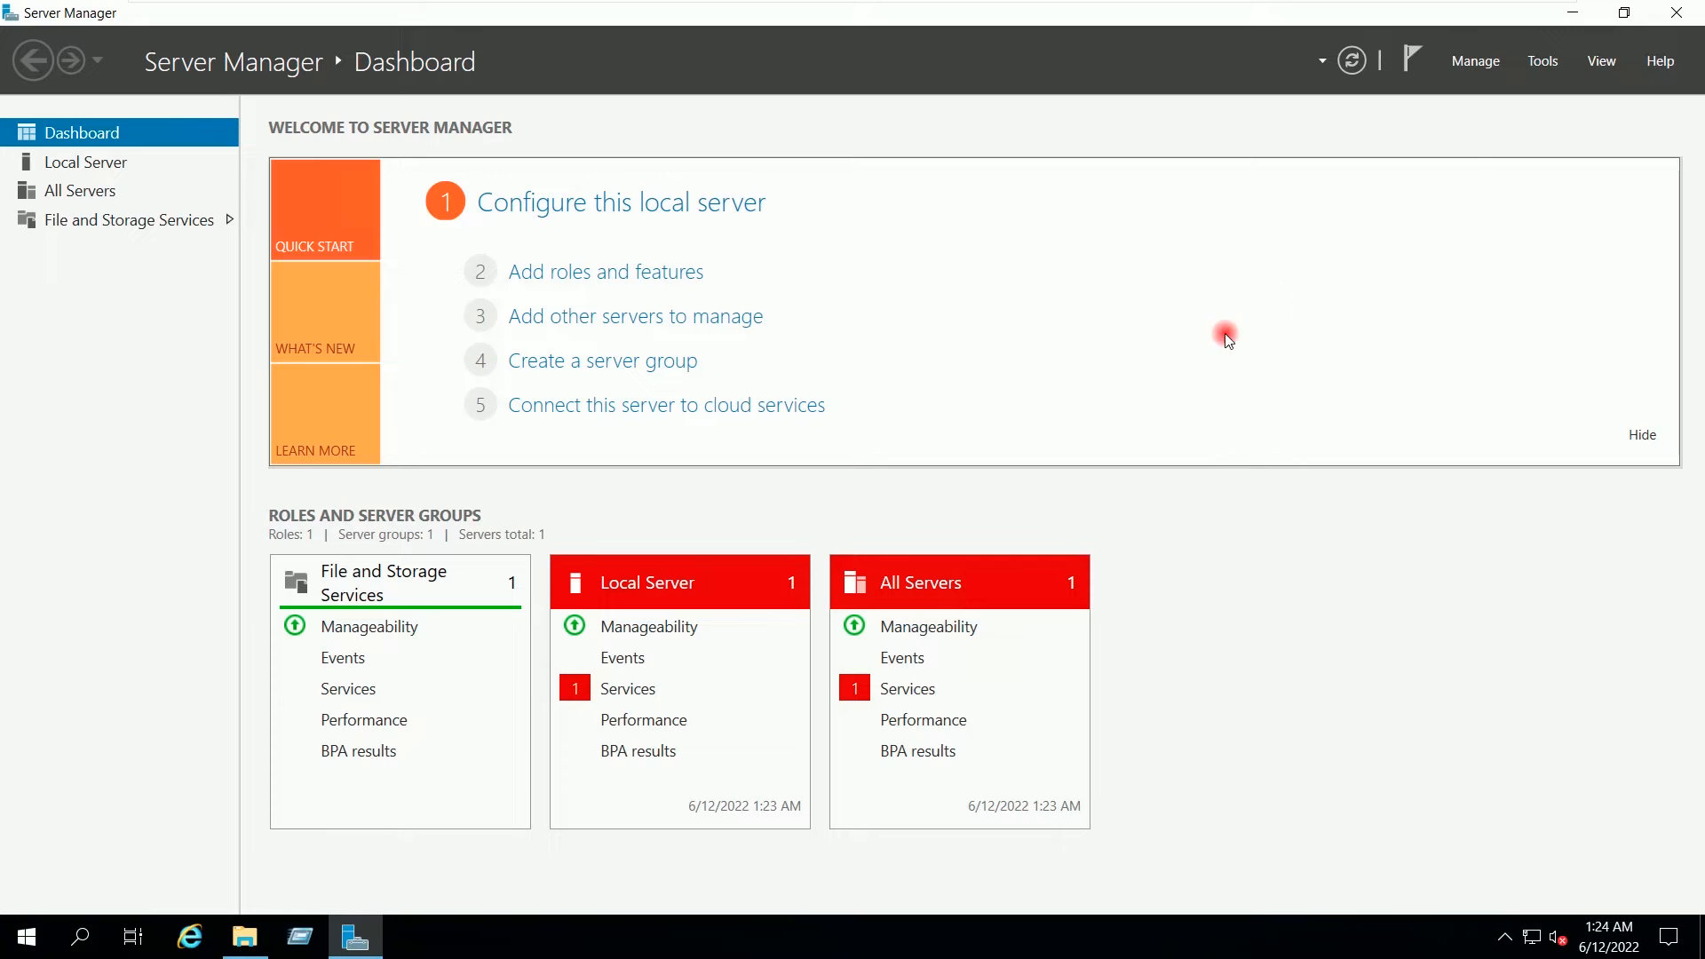
left_click(1543, 62)
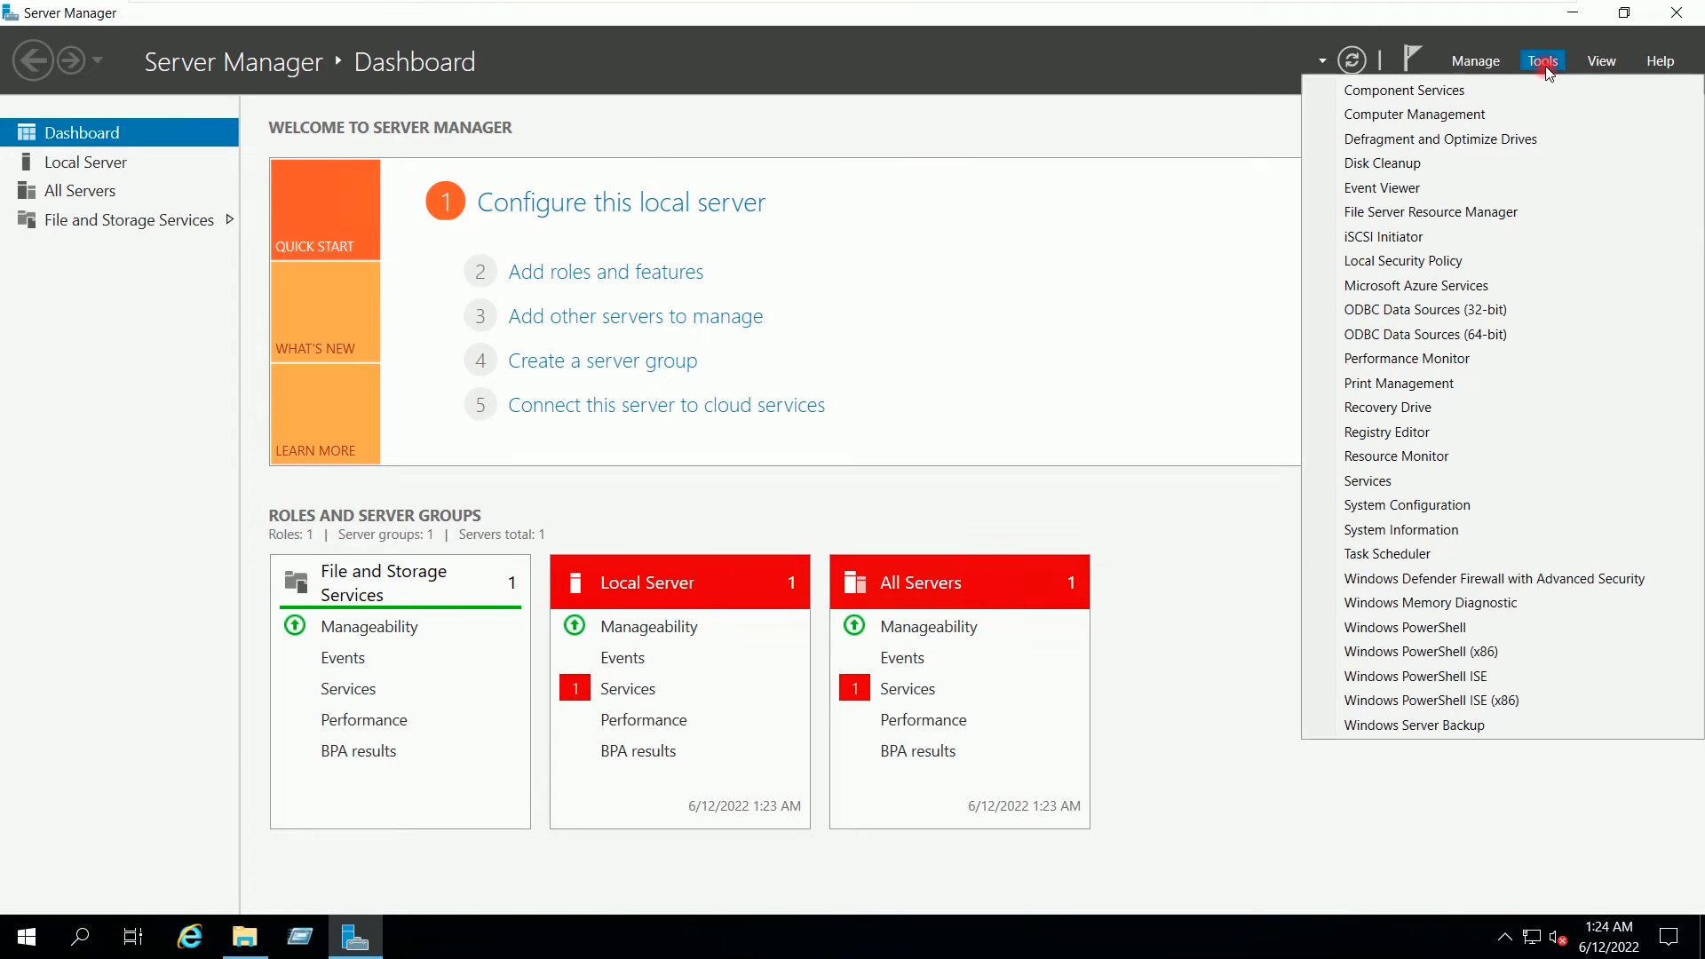
left_click(1471, 214)
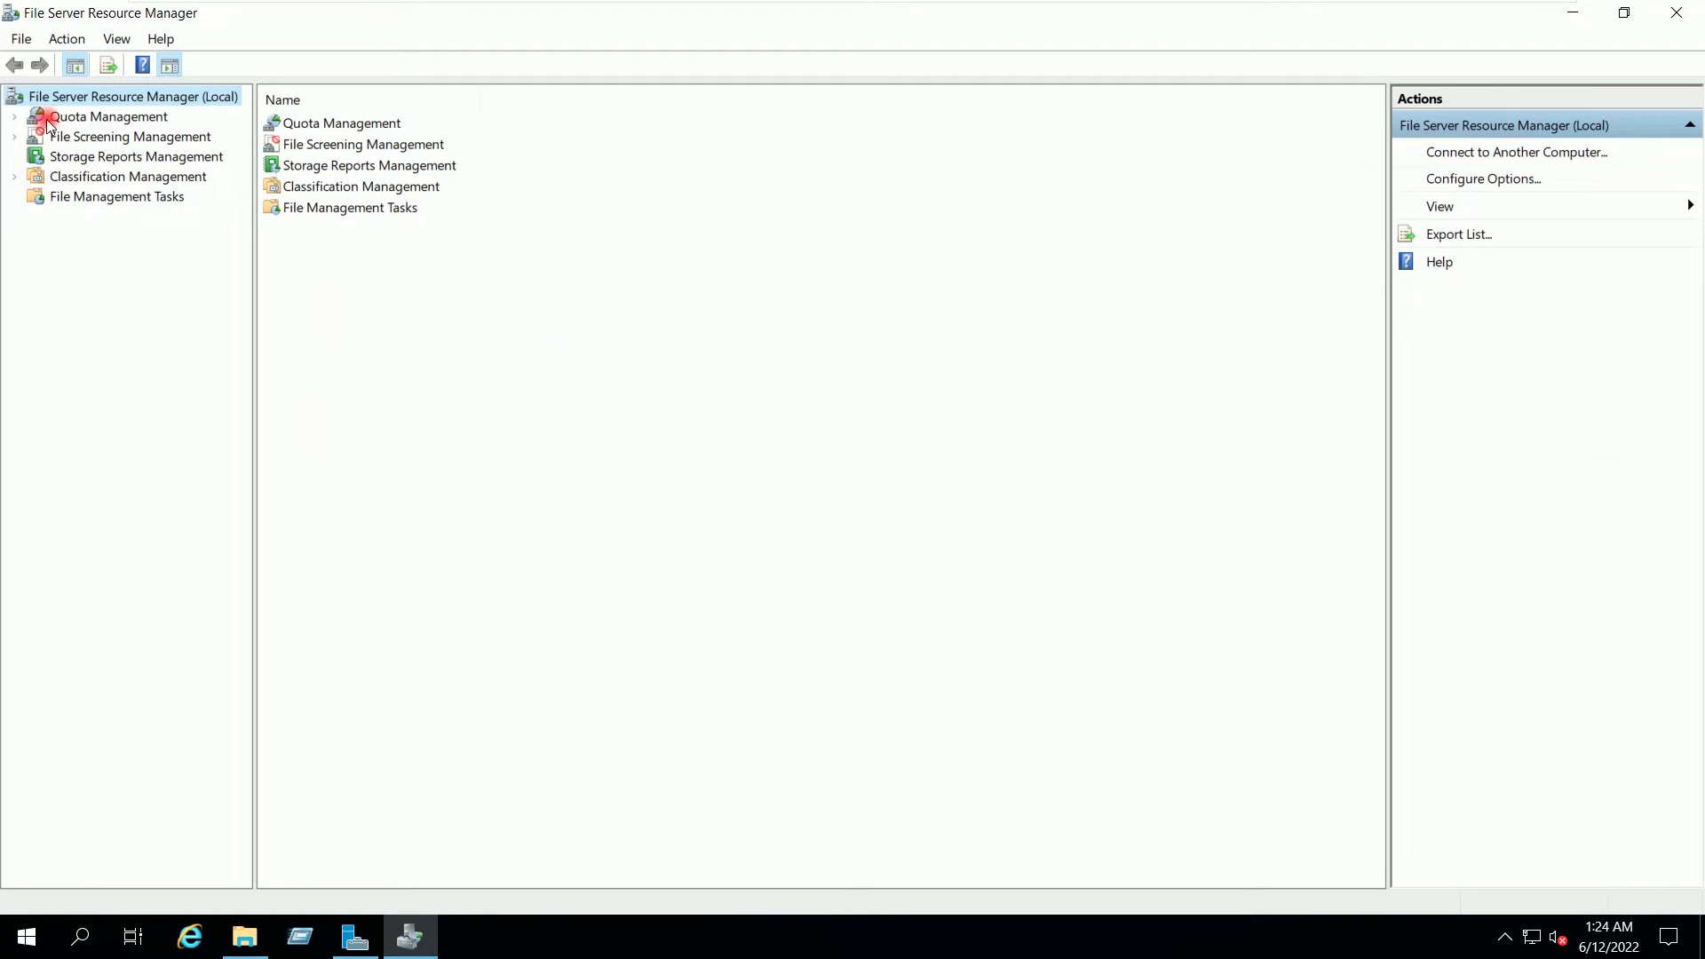
left_click(15, 118)
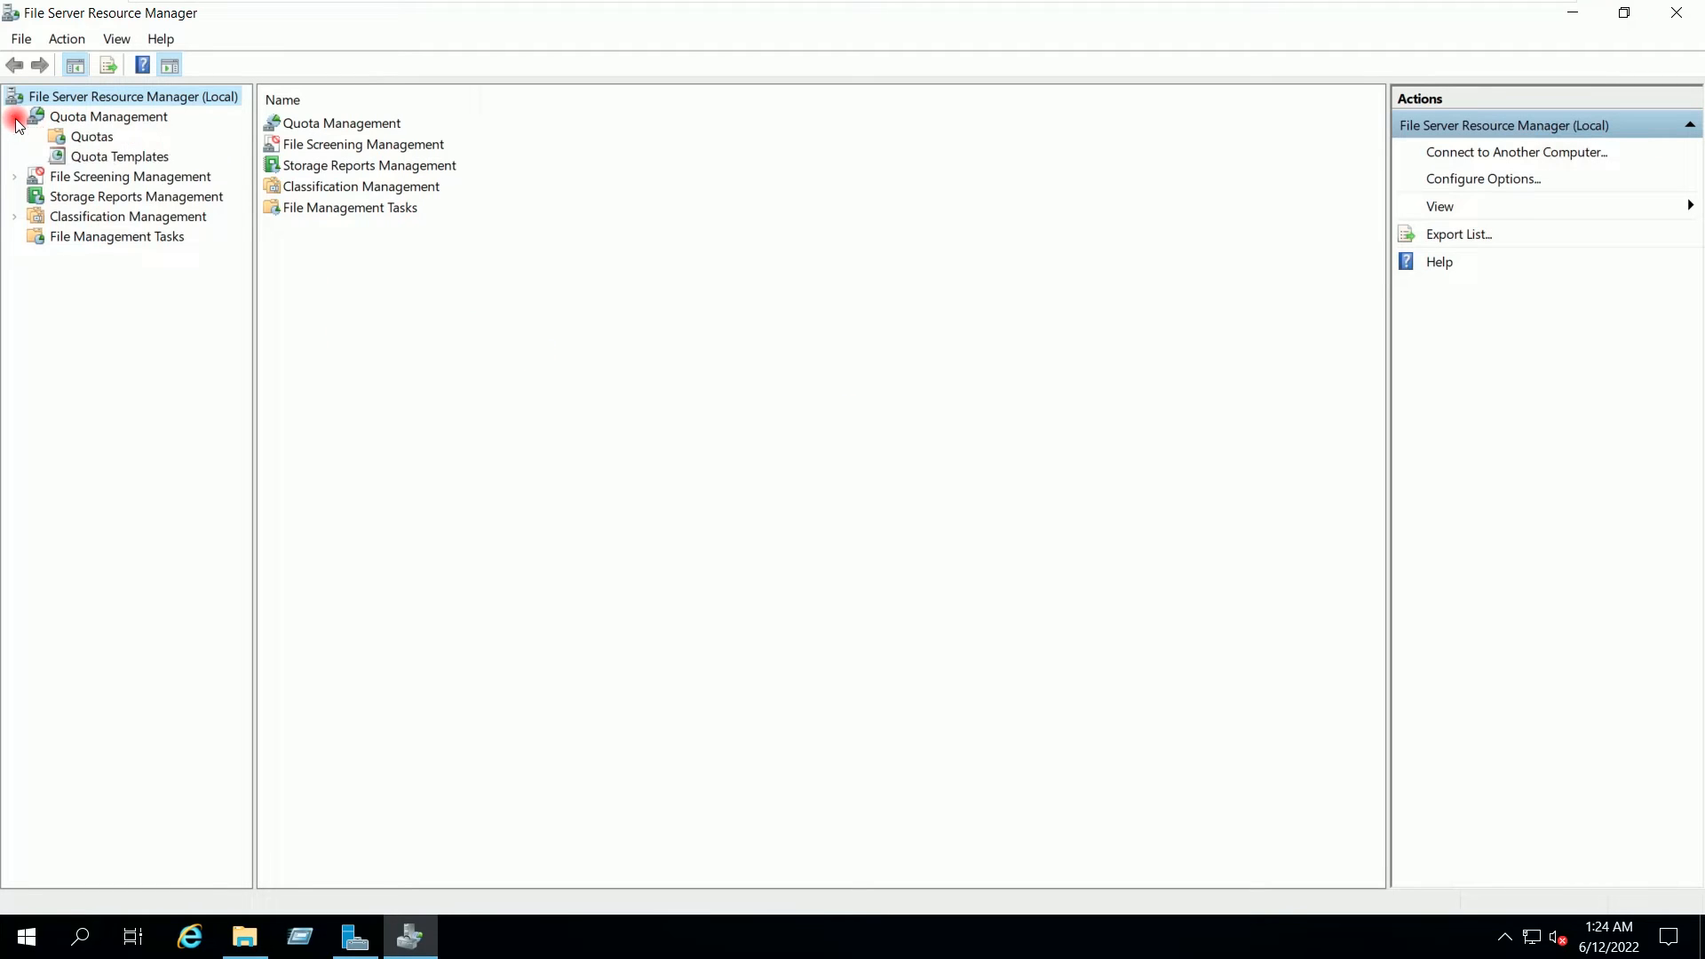
left_click(103, 157)
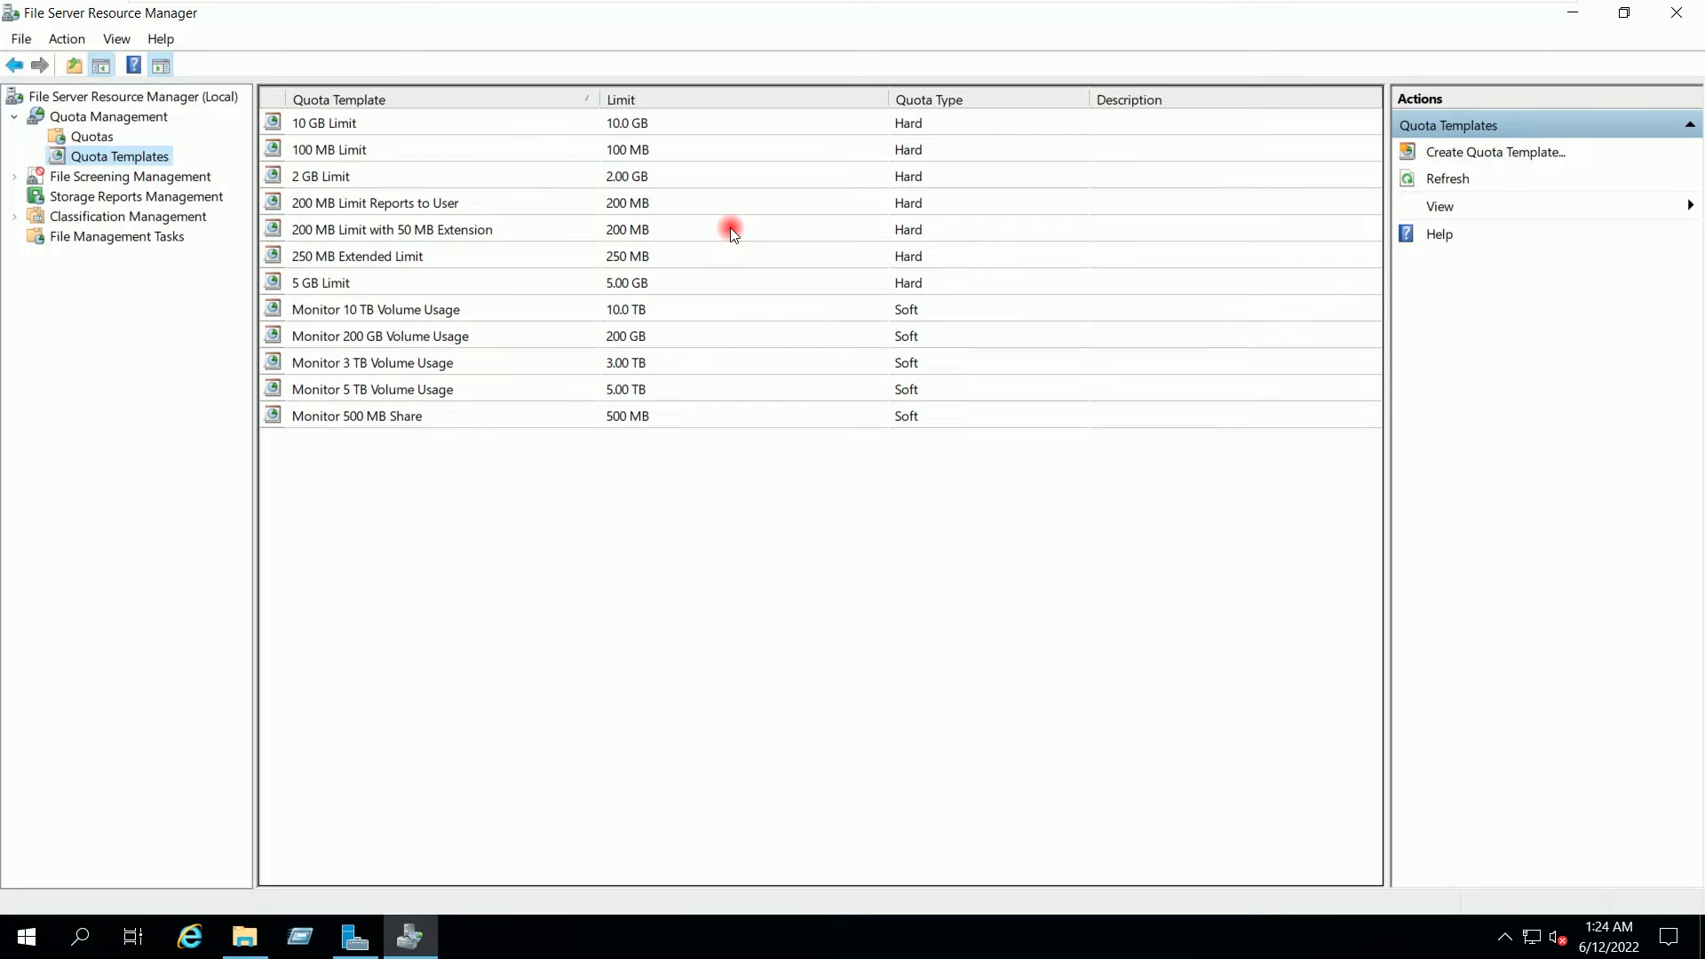
left_click(93, 140)
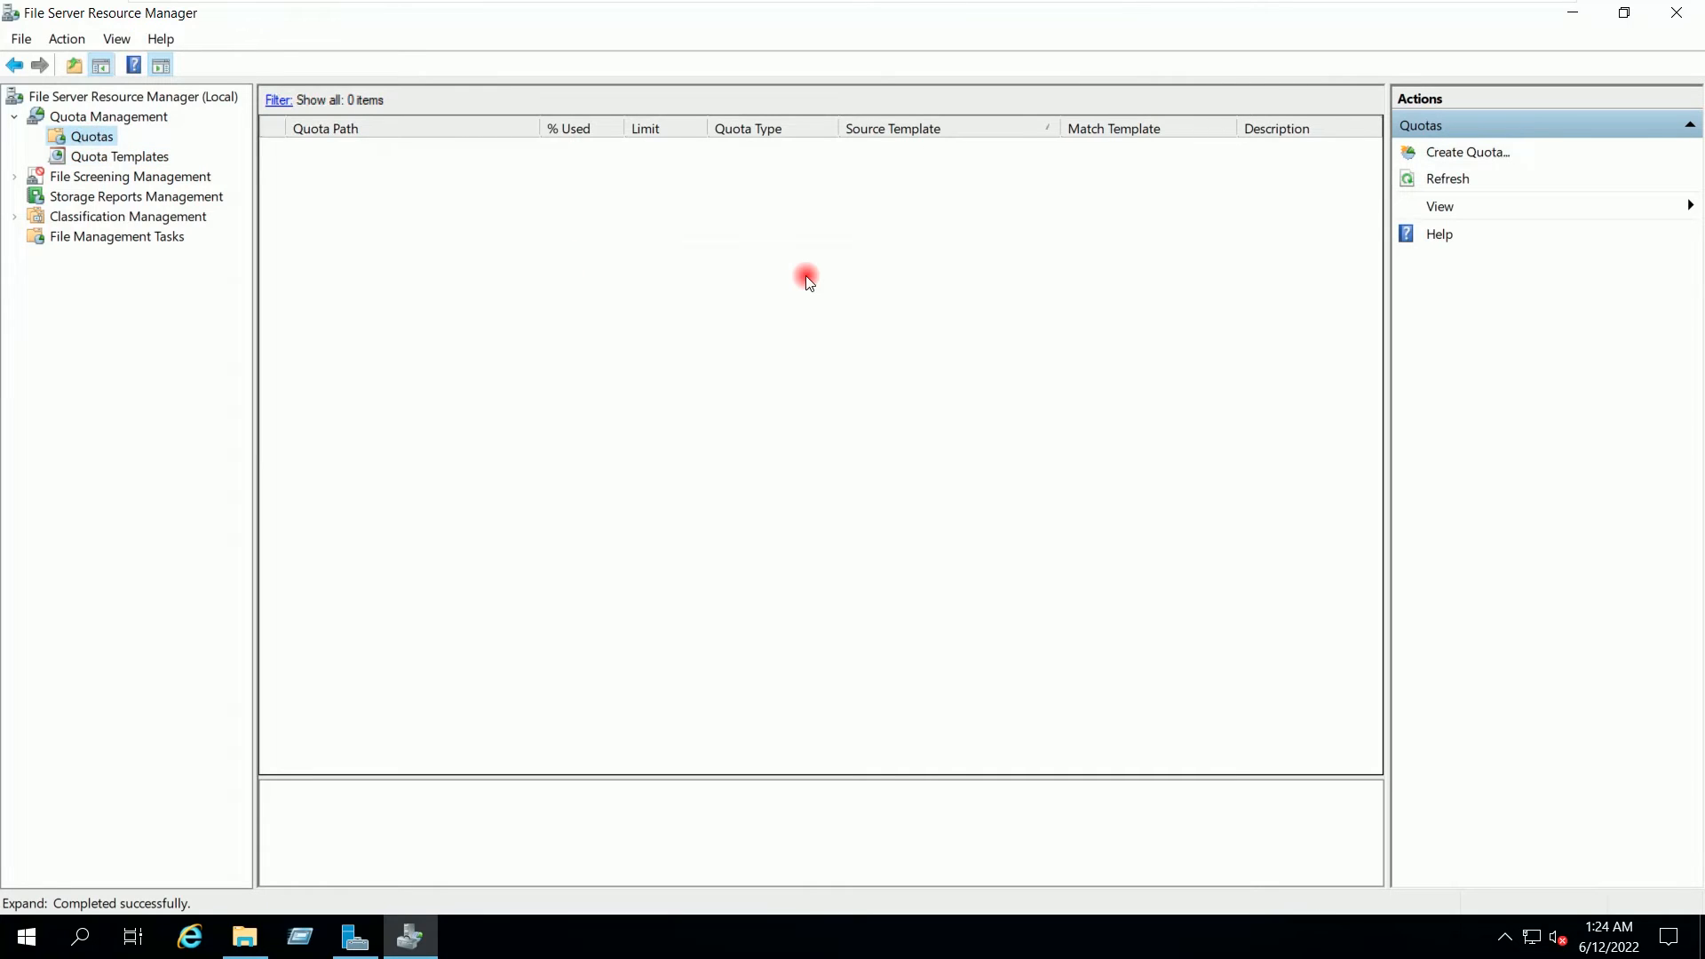
Step: Start a quota on E:\HR with custom properties set to a 10 GB hard limit
left_click(1486, 158)
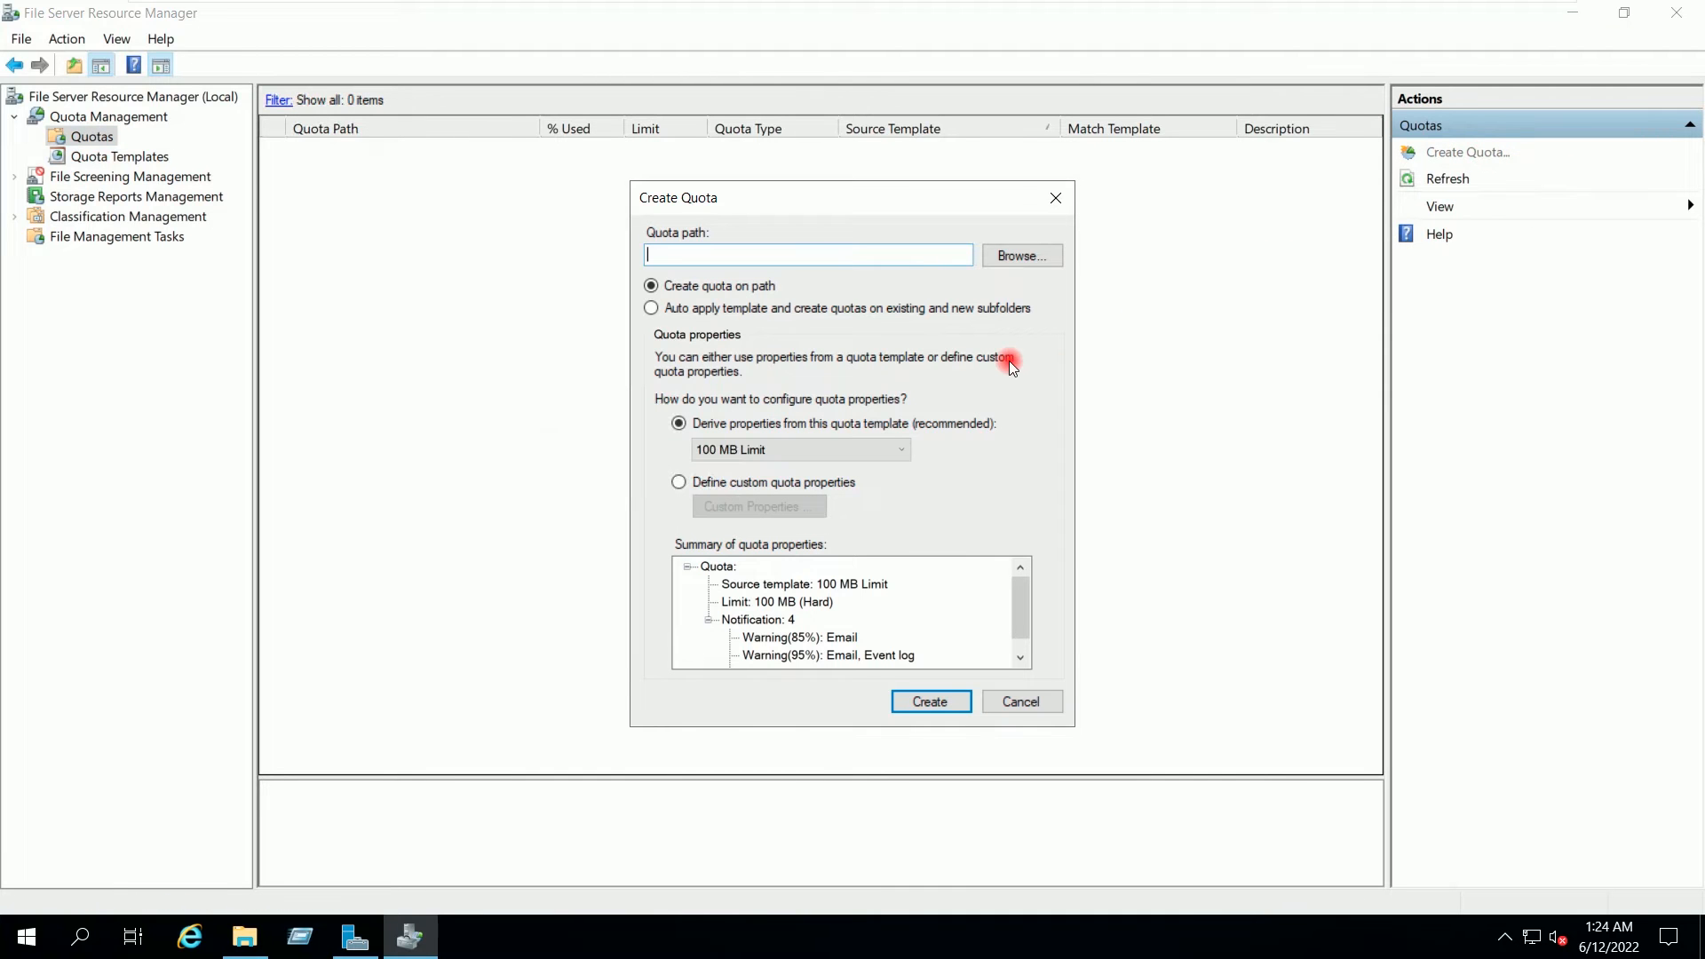
type("E:\\HR")
left_click(713, 489)
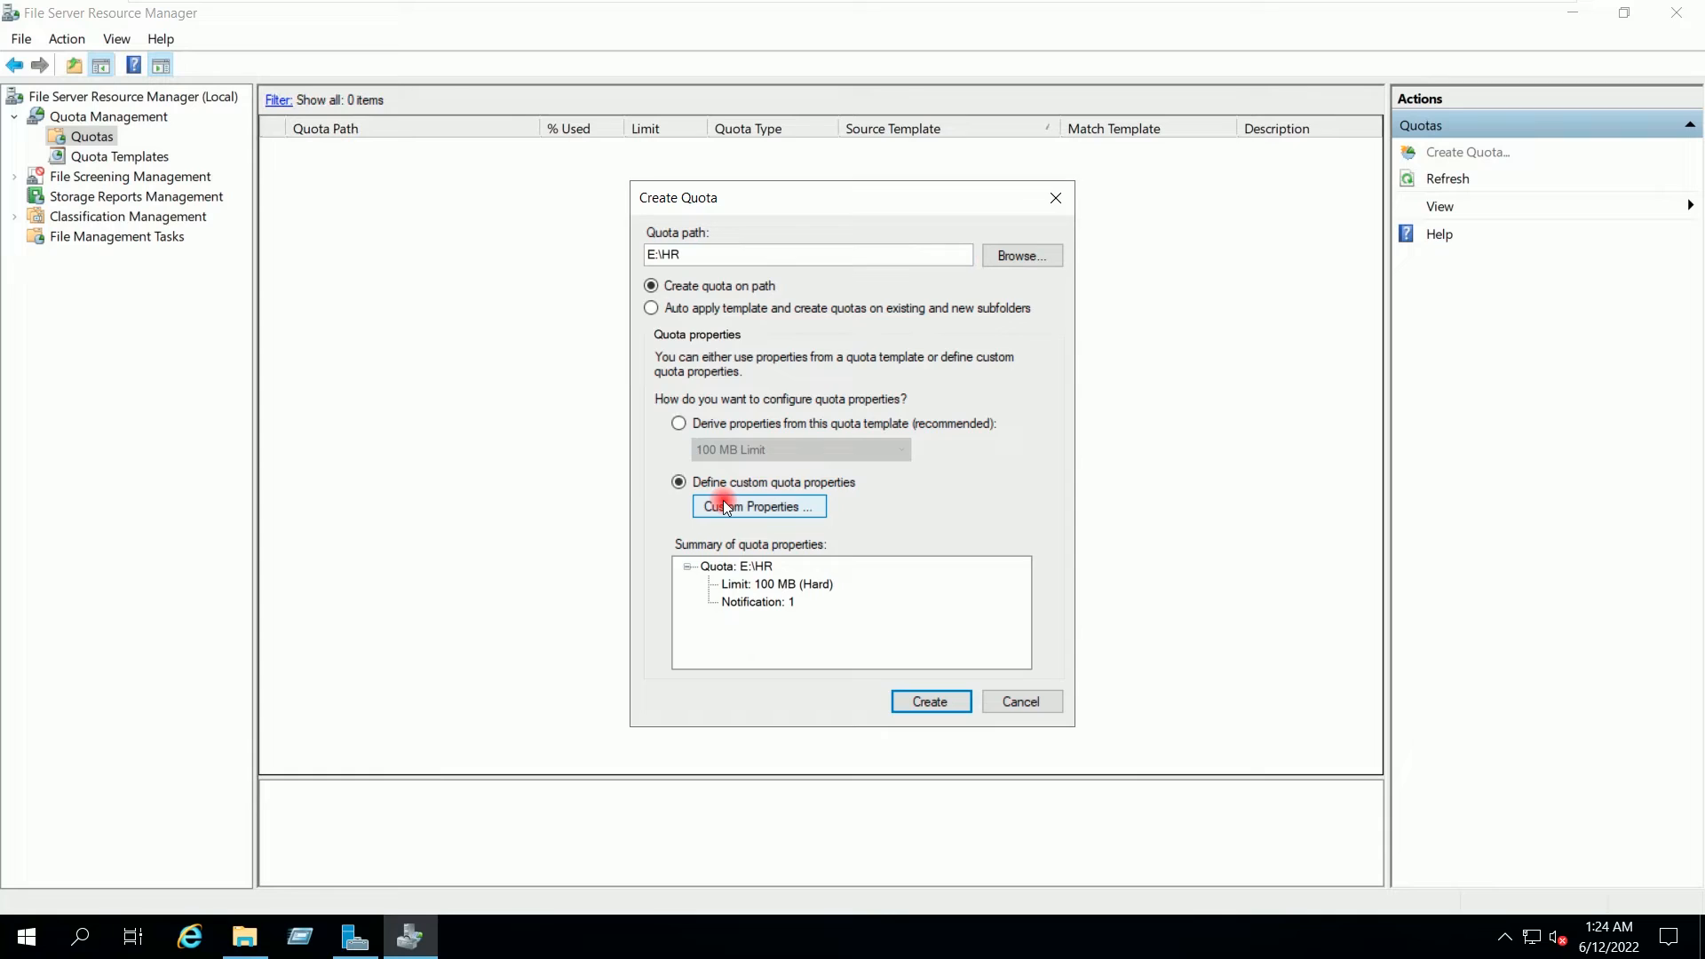
left_click(726, 508)
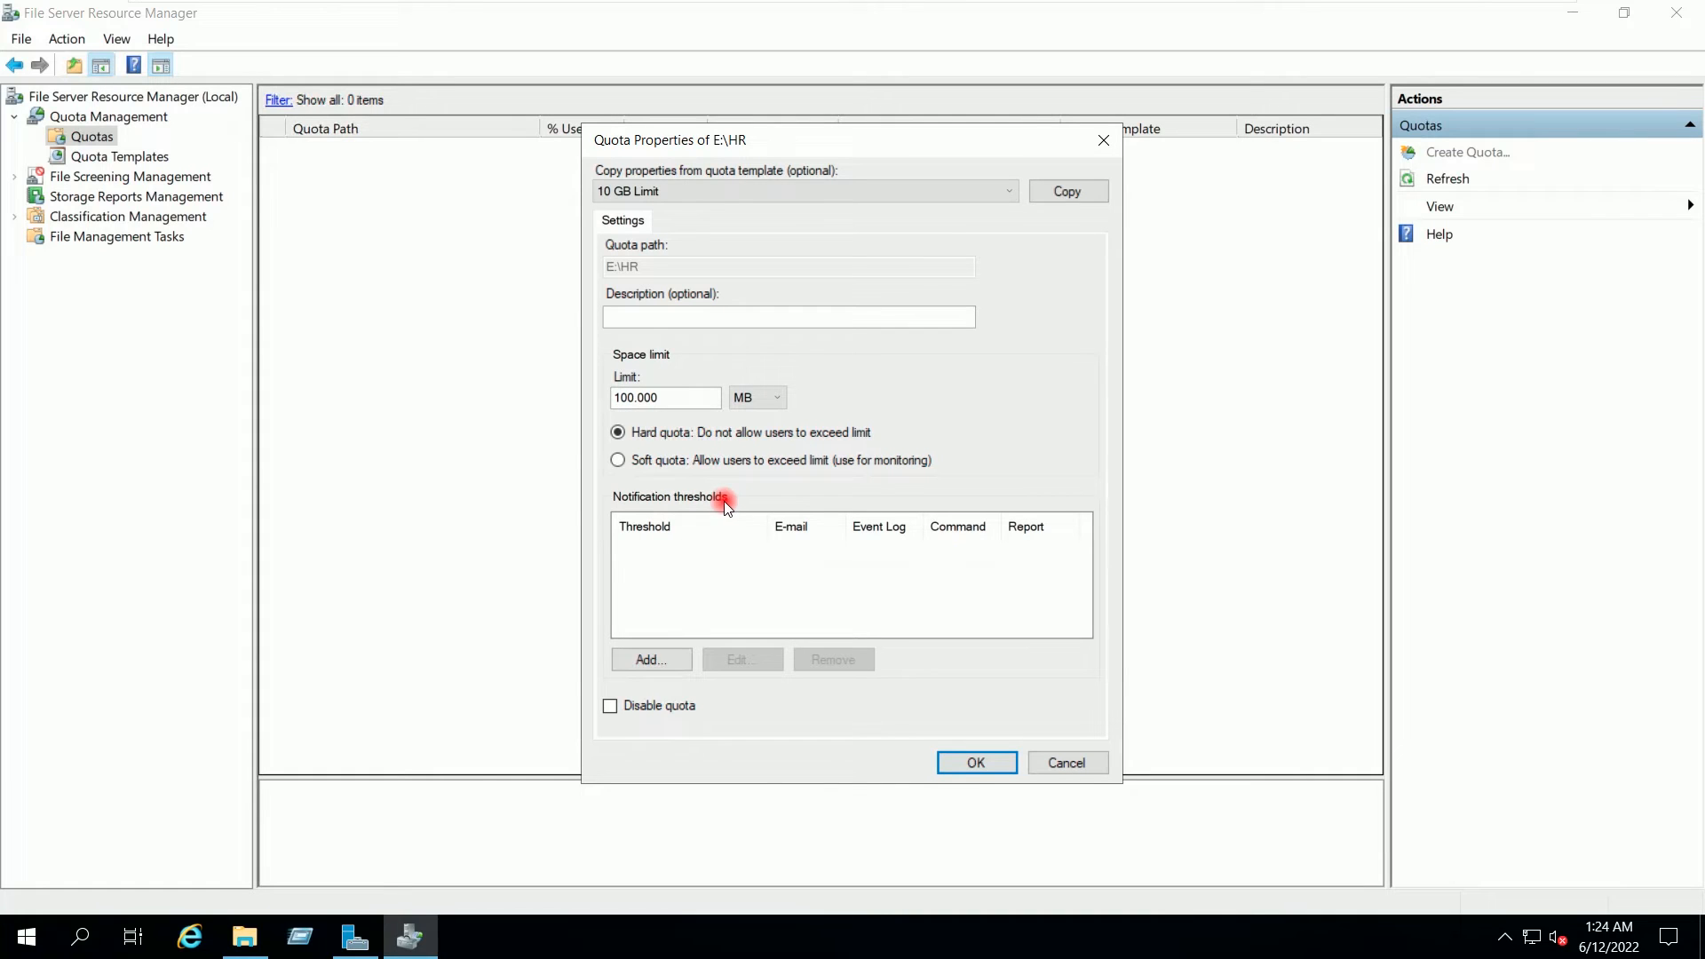
left_click(633, 398)
left_click(769, 399)
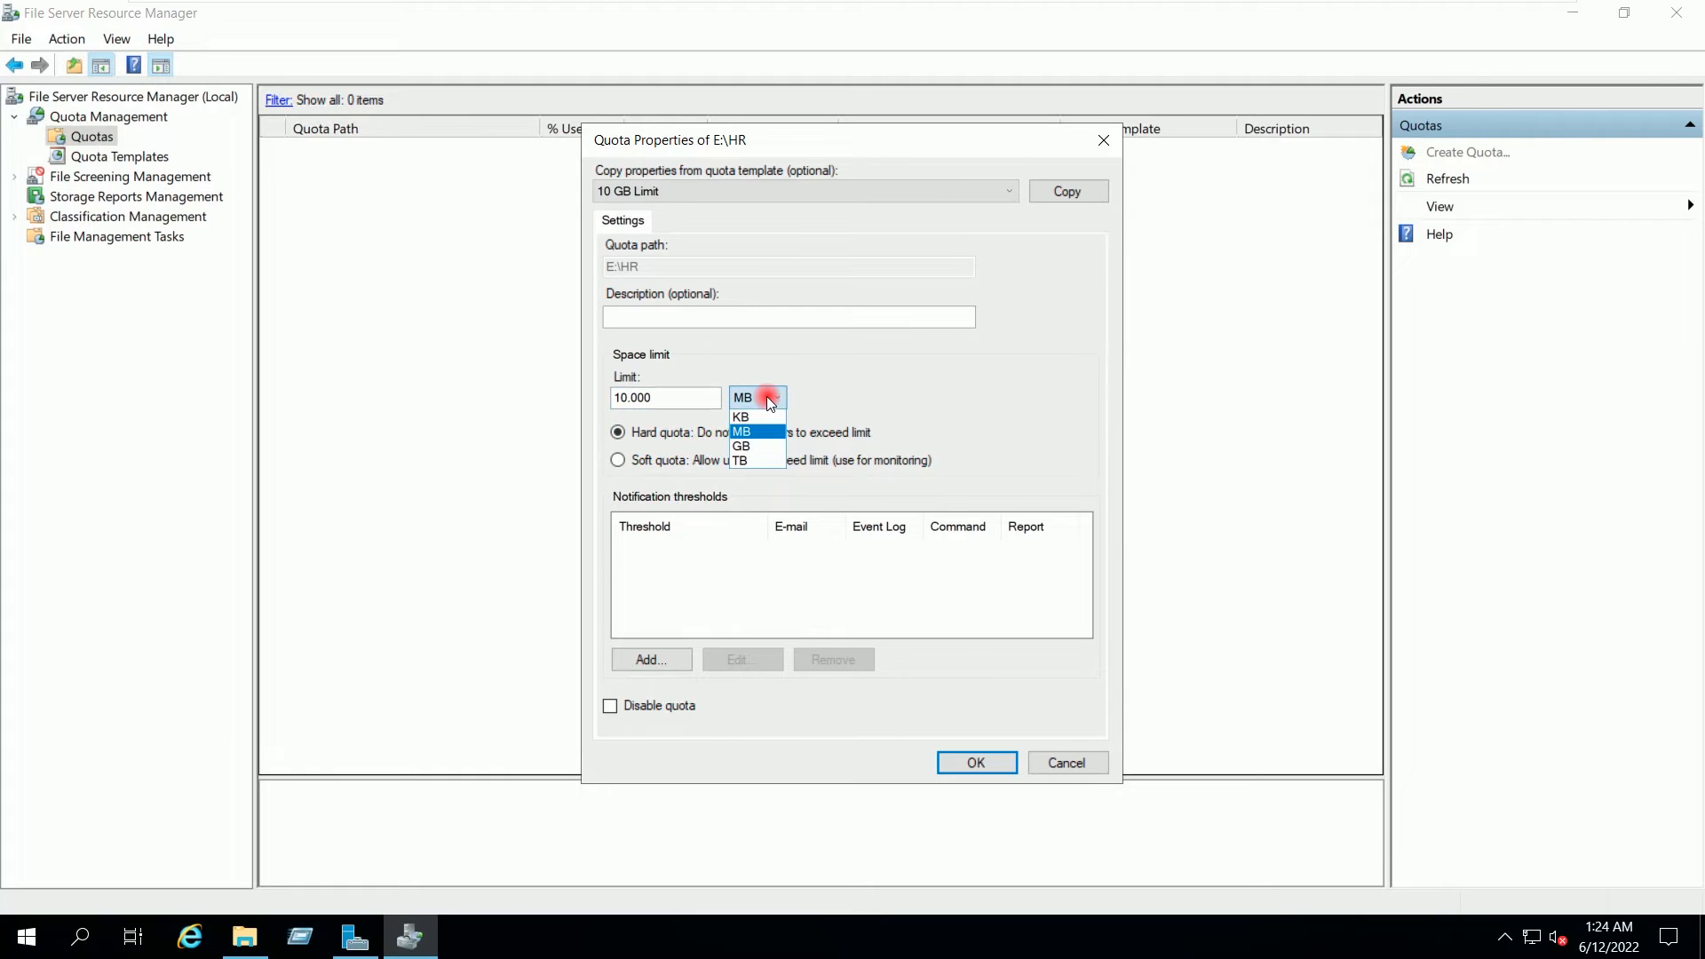
left_click(753, 447)
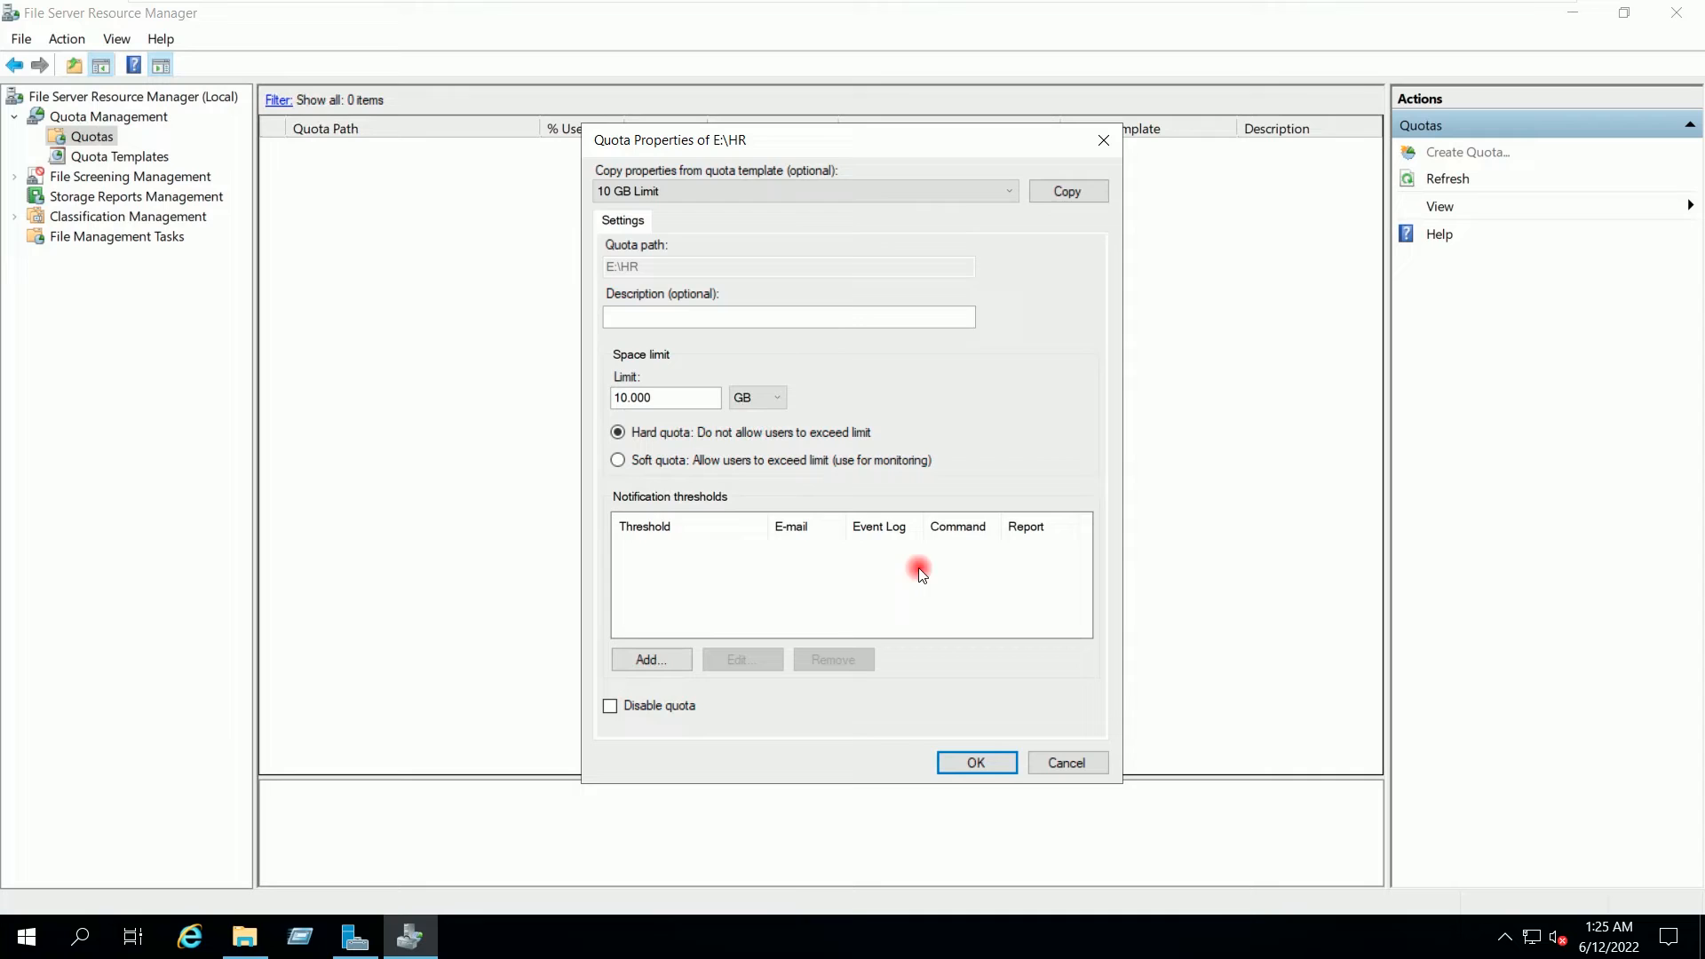
left_click(990, 764)
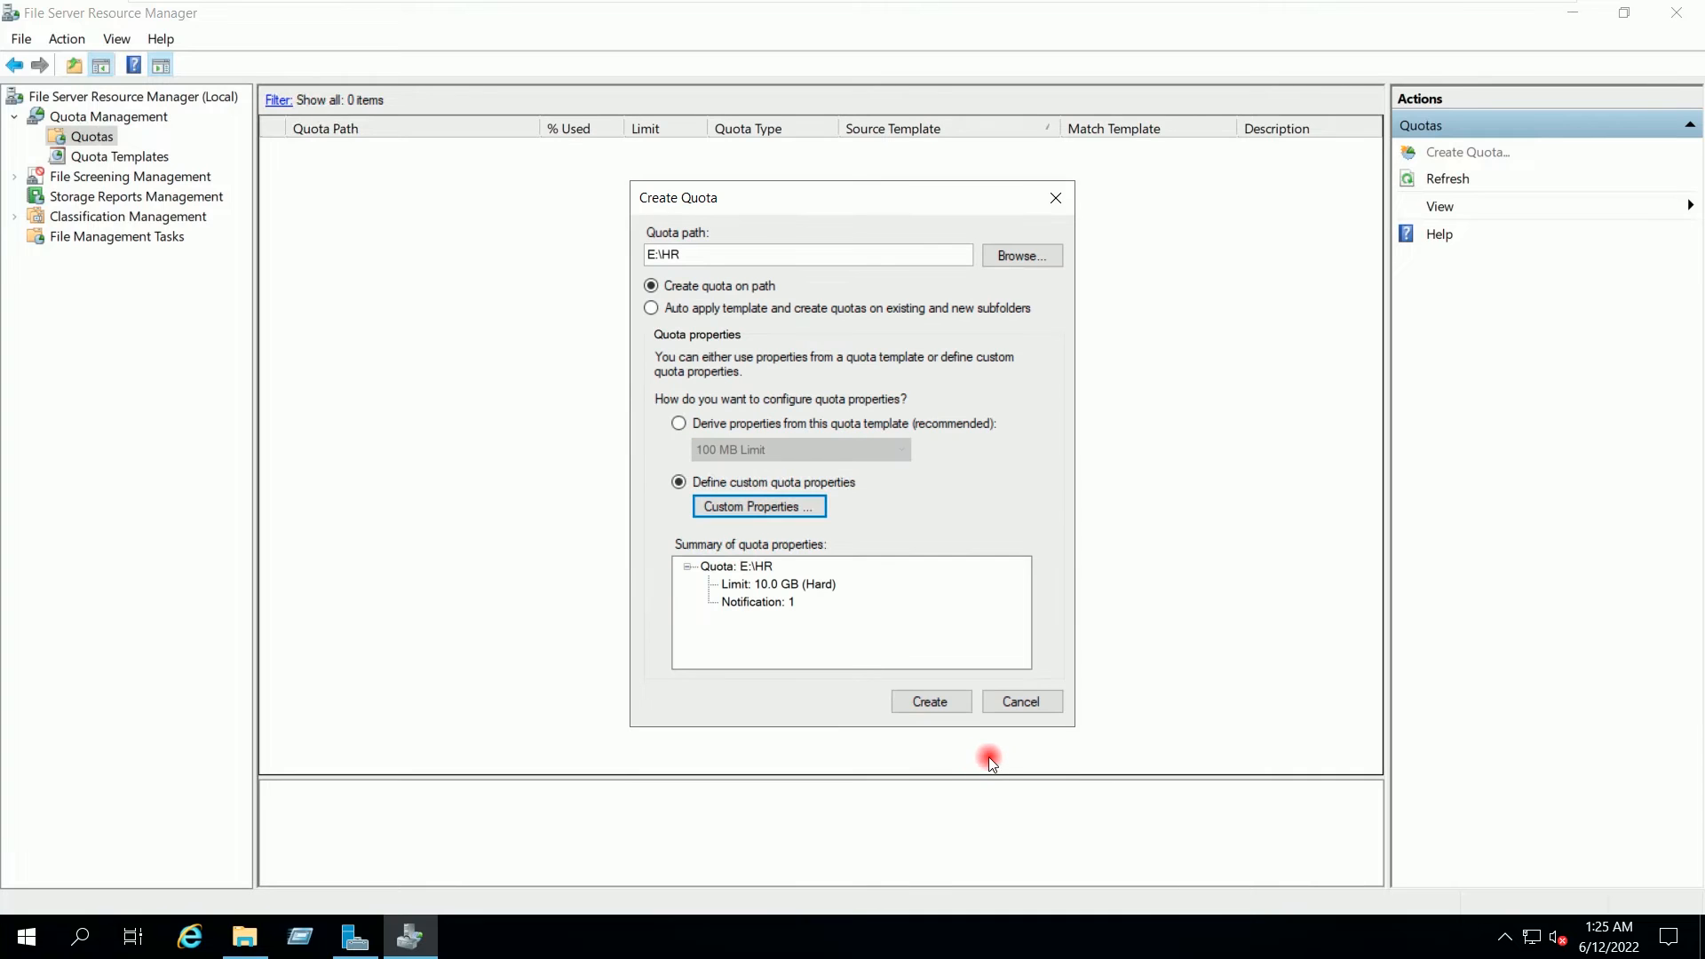
Step: Create the E:\HR quota without saving its settings as a template
left_click(941, 700)
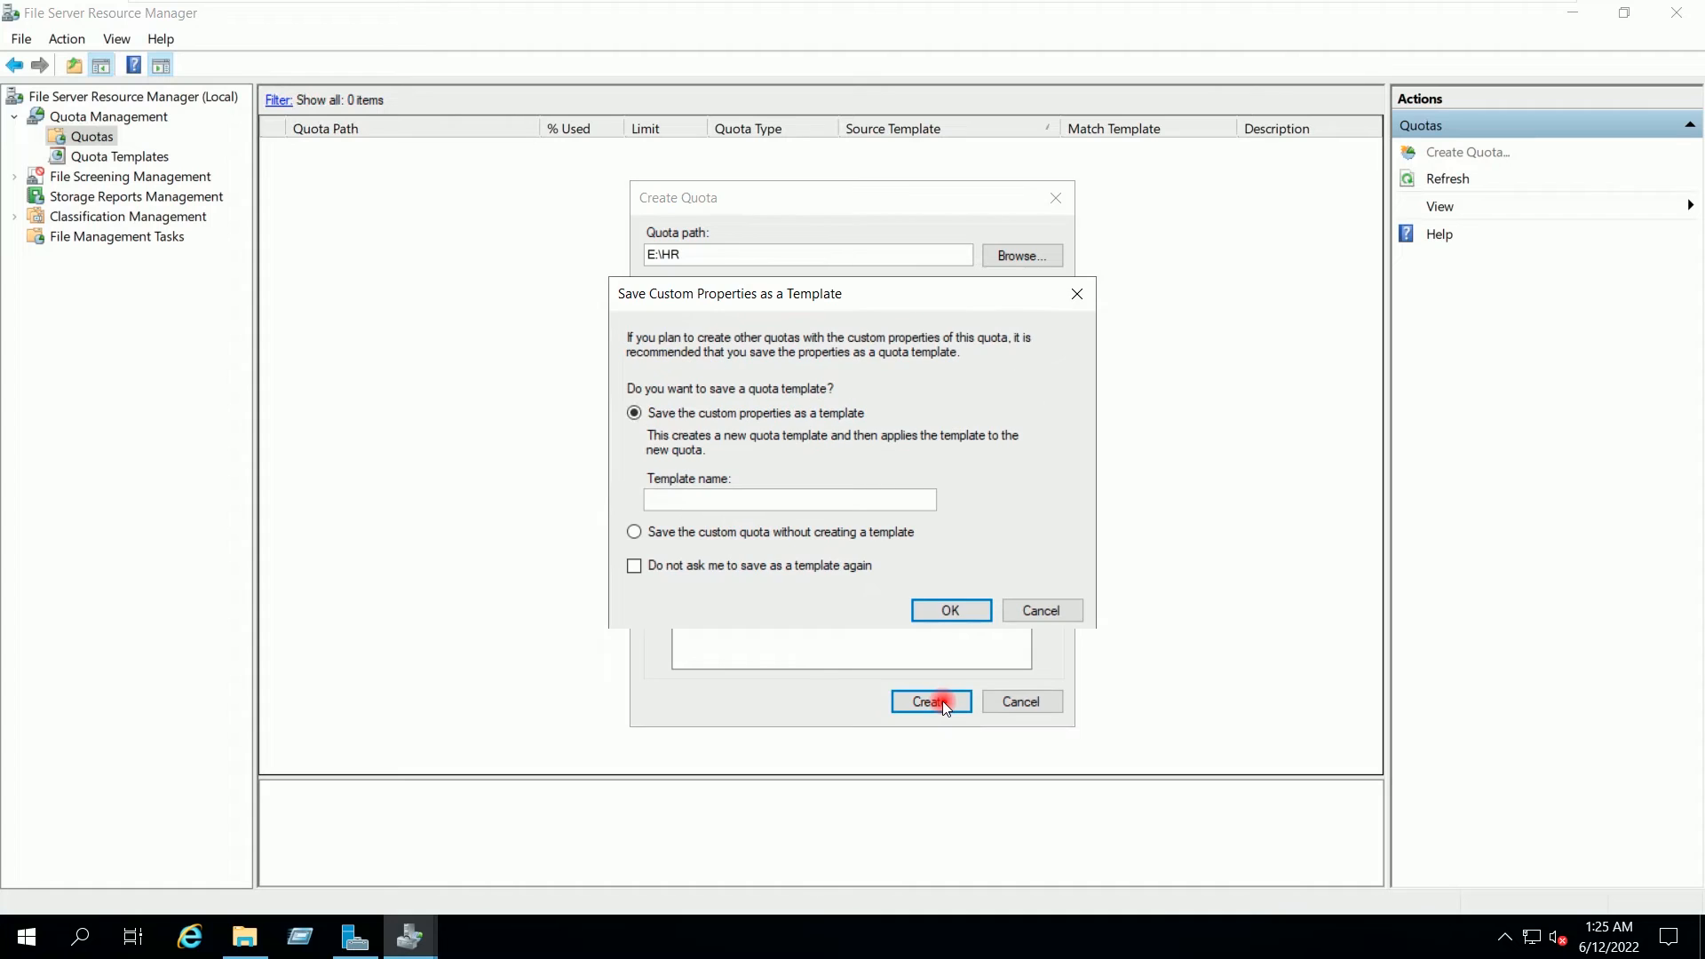
left_click(694, 533)
left_click(930, 607)
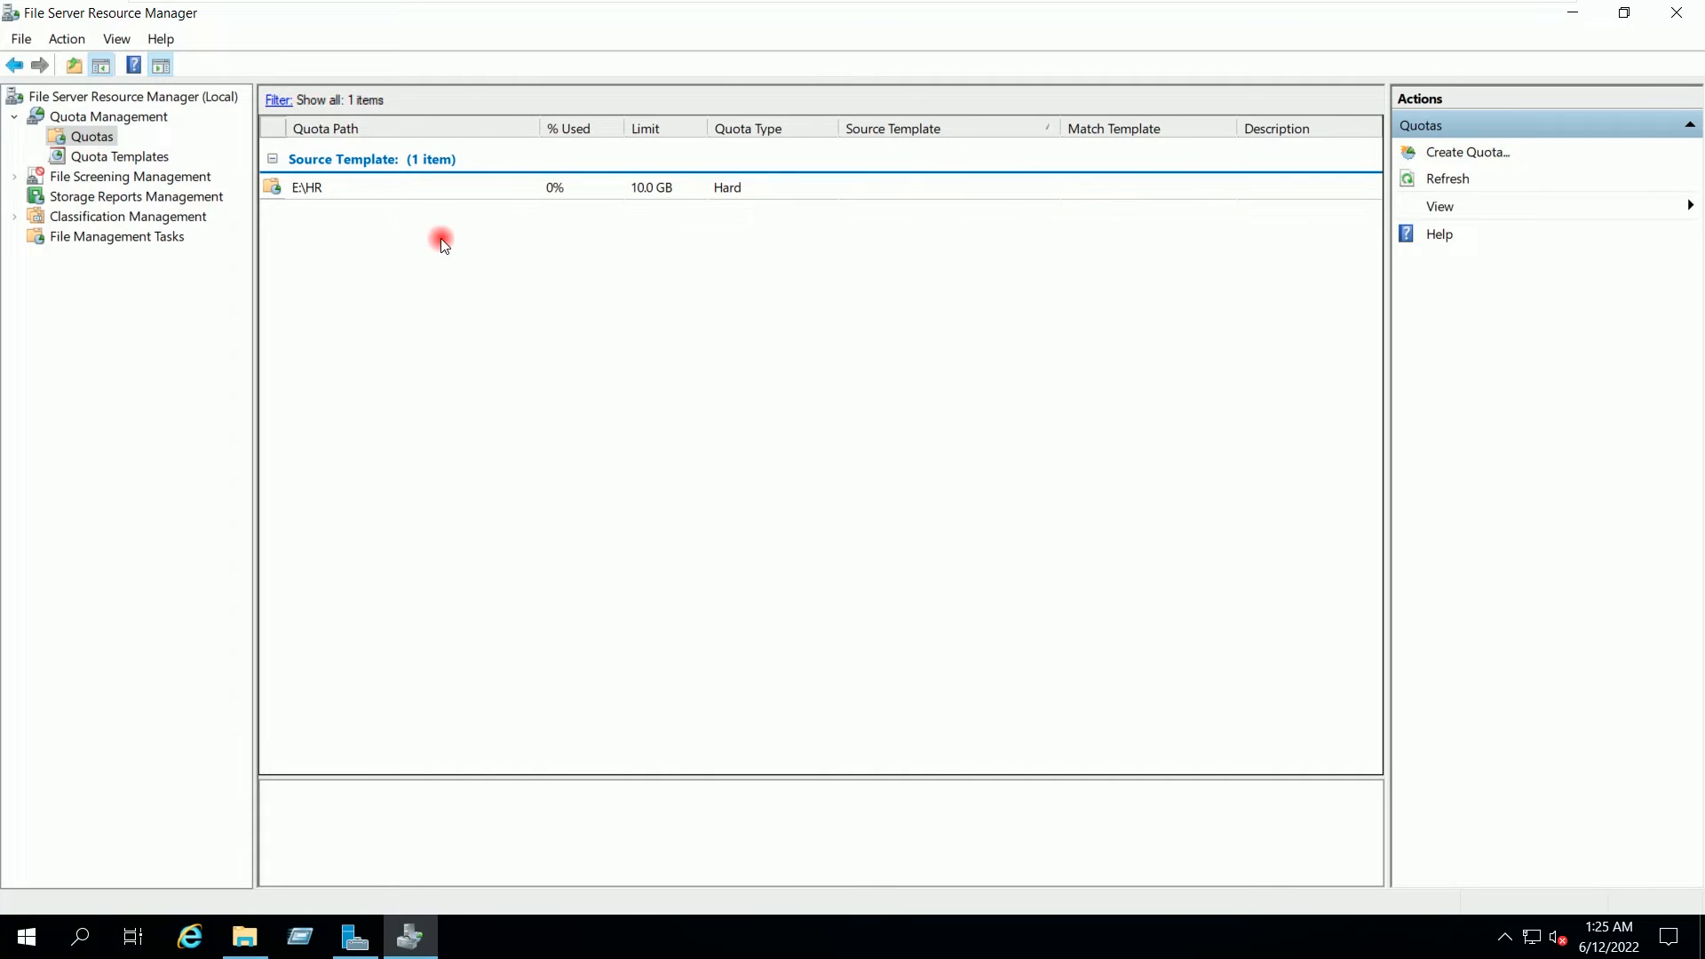
left_click(14, 178)
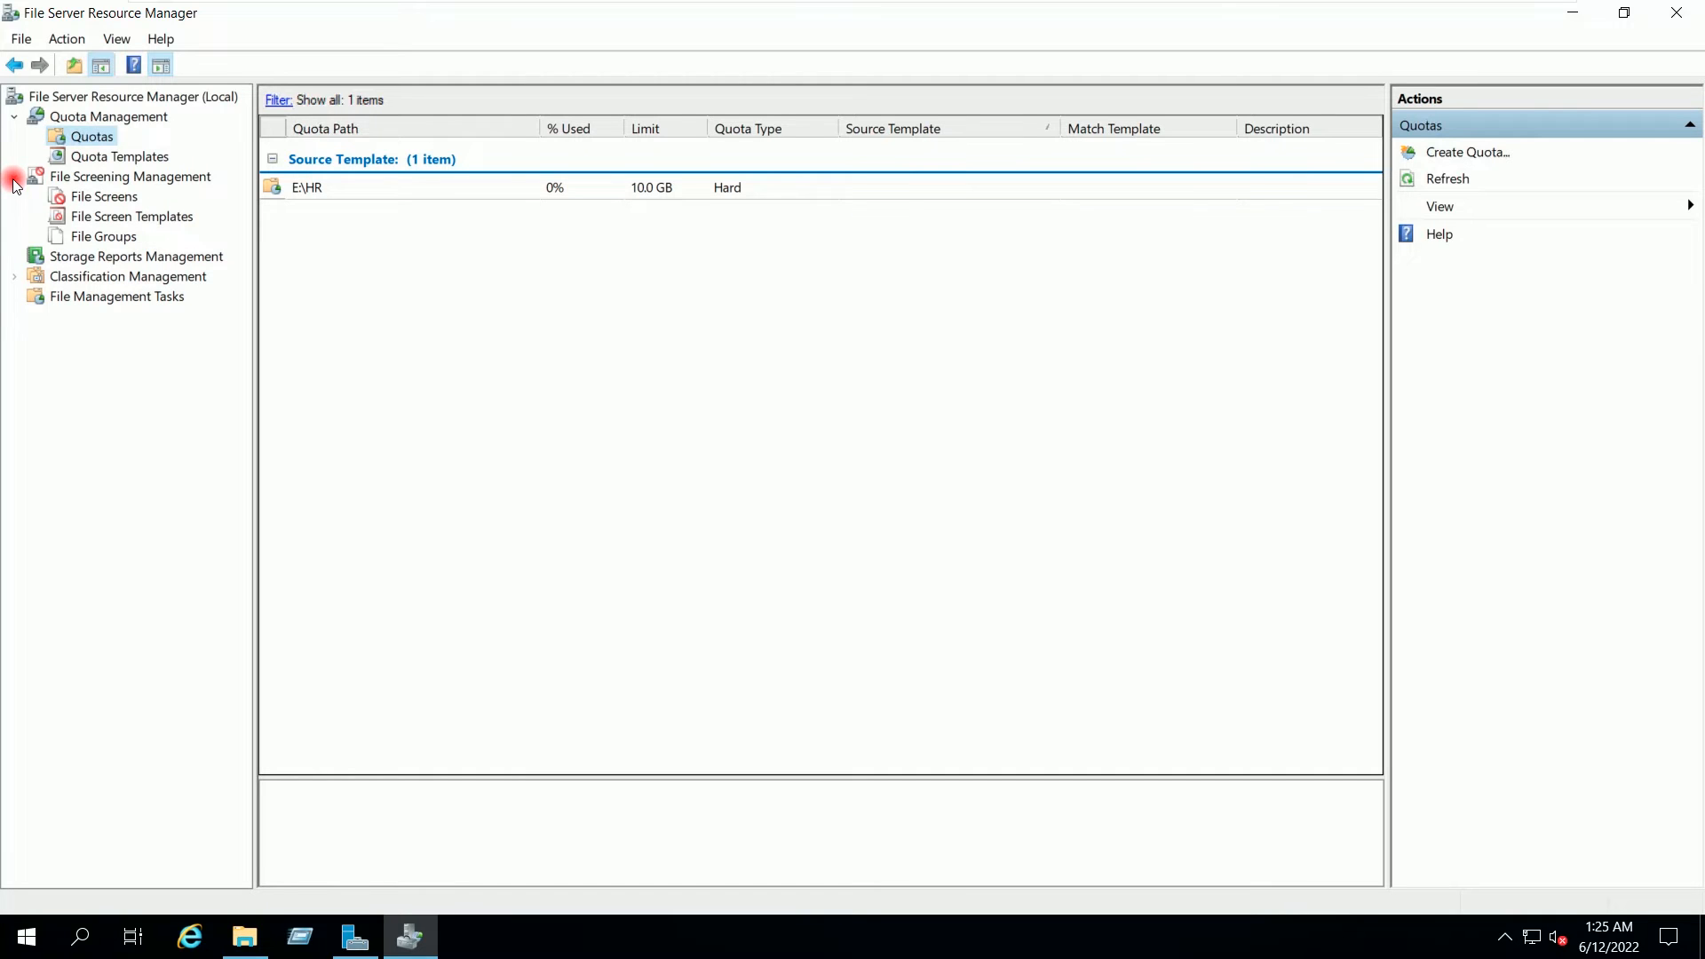
Step: Inspect the Block Audio and Video, E-mail, Executable and Image Files screen templates
left_click(89, 197)
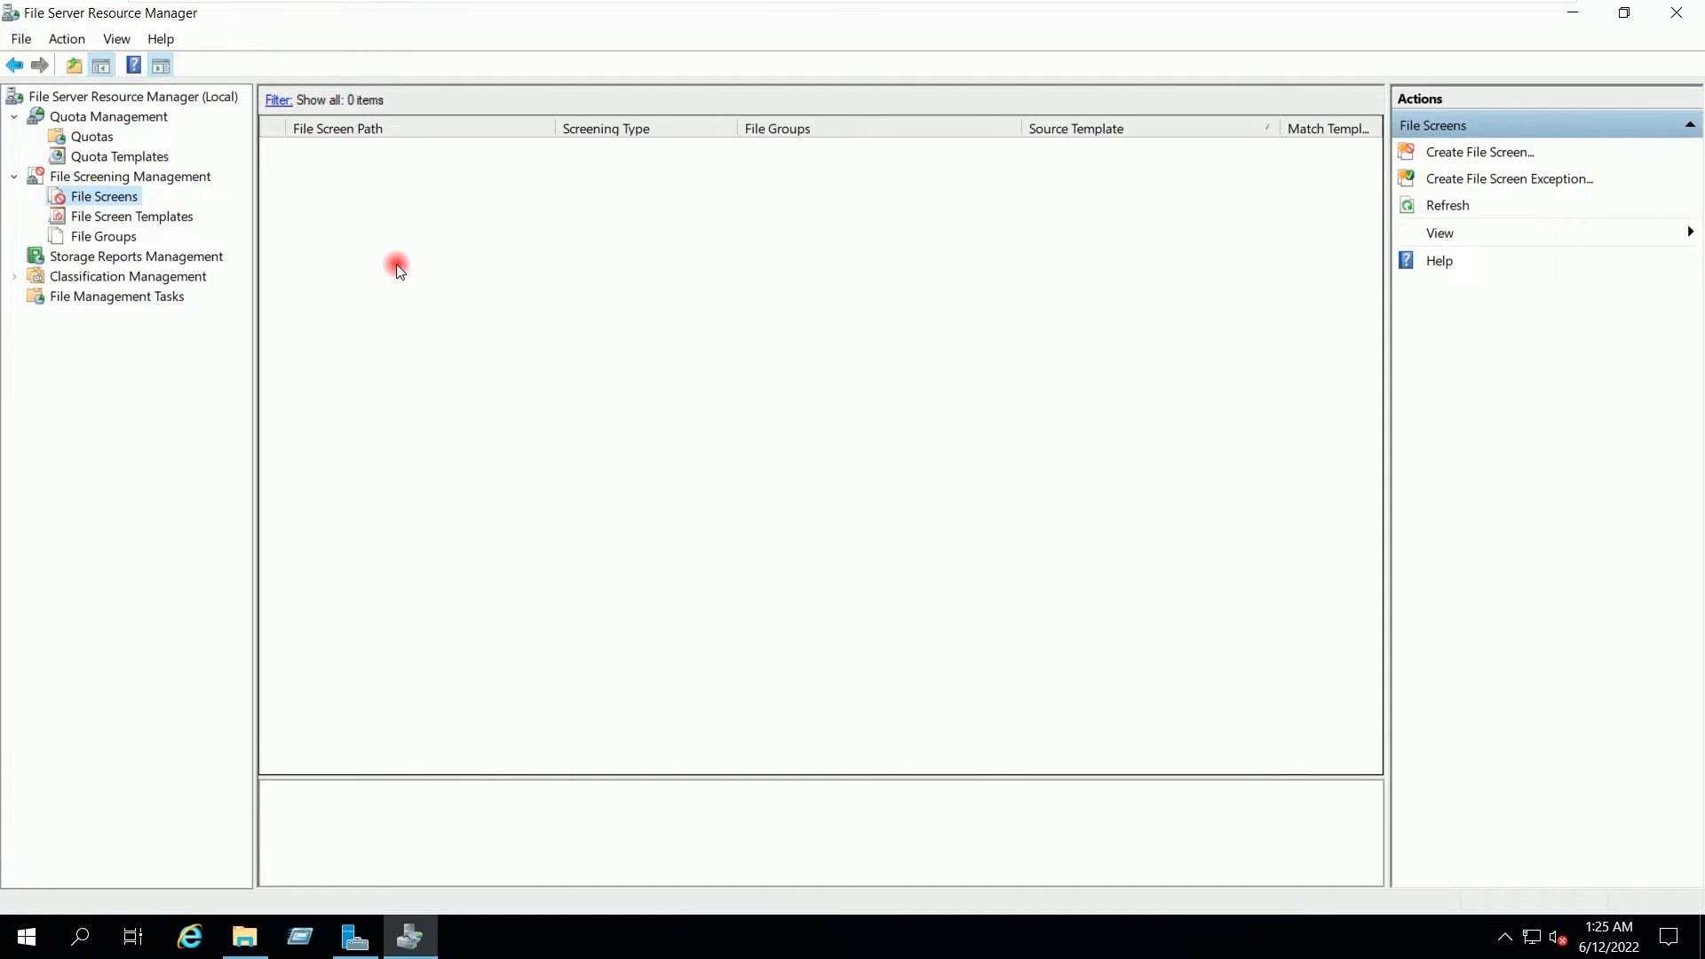
left_click(174, 218)
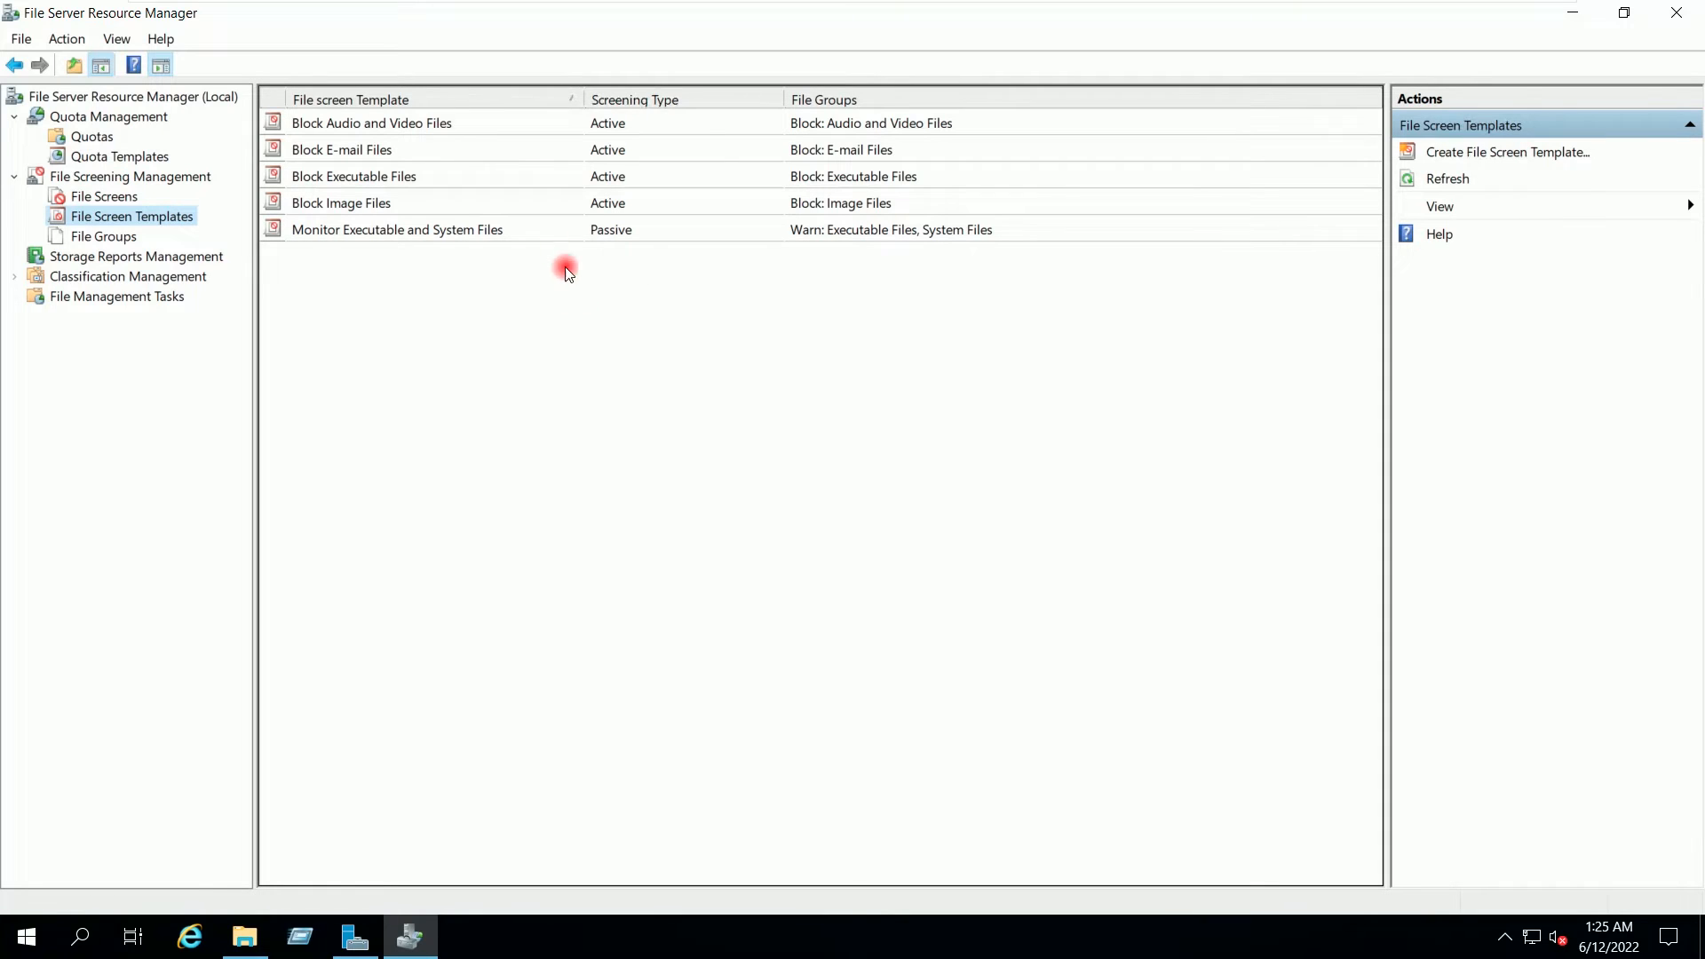
left_click(455, 127)
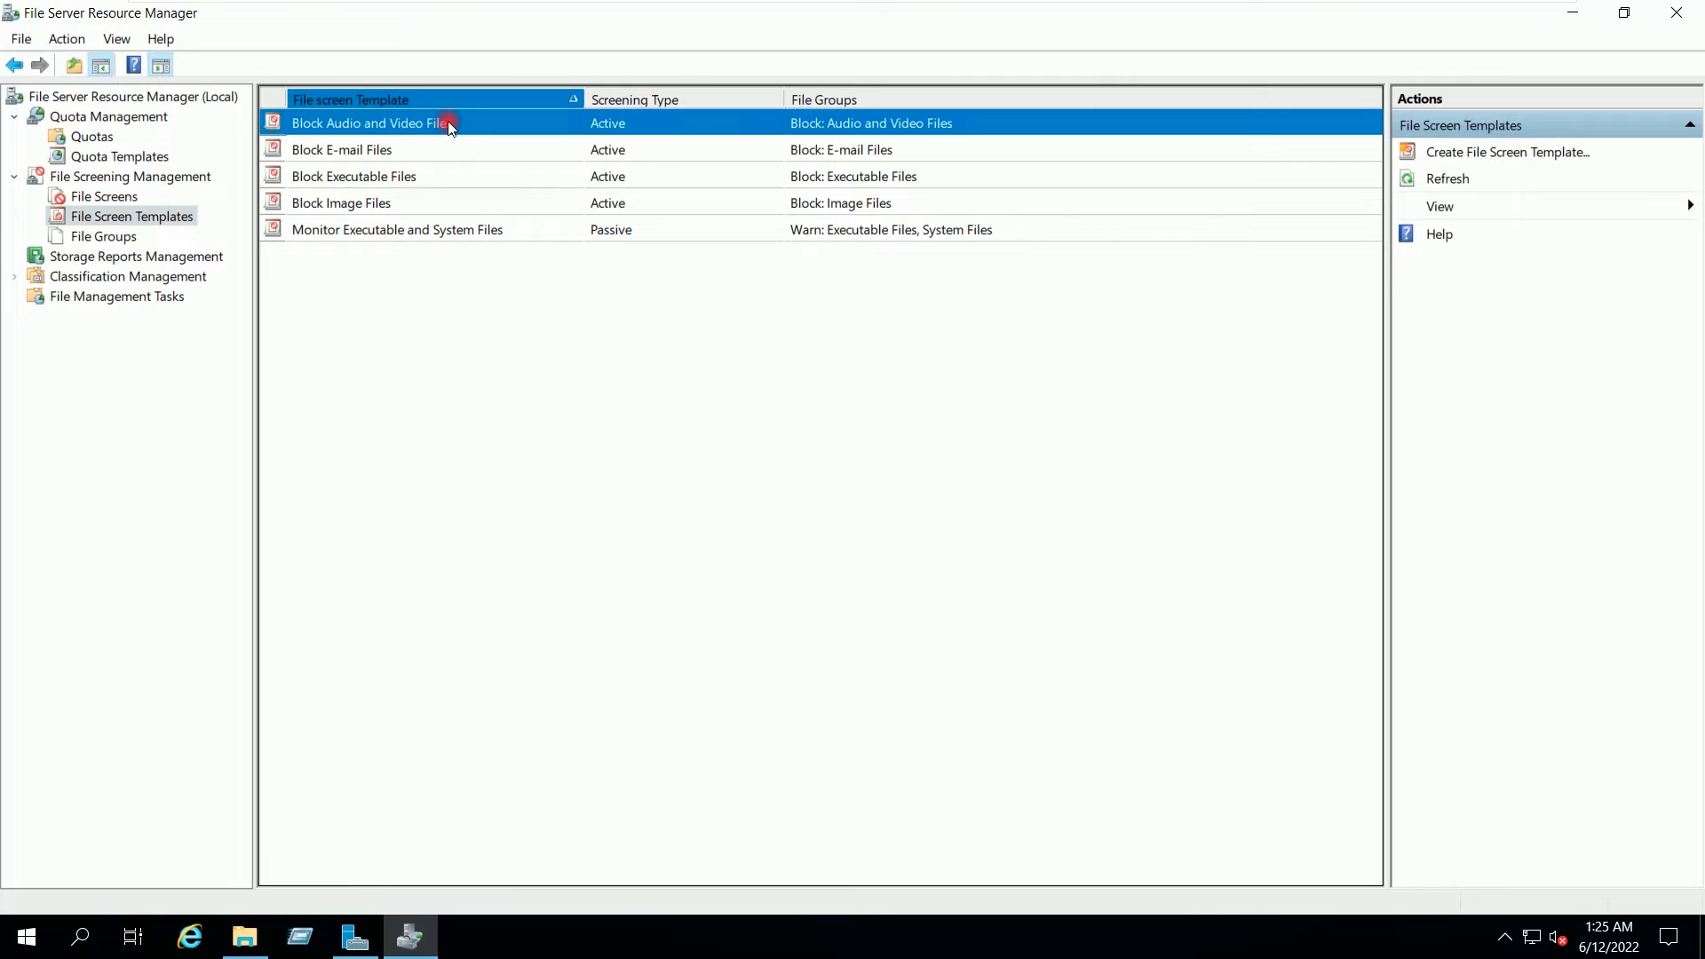
left_click(407, 147)
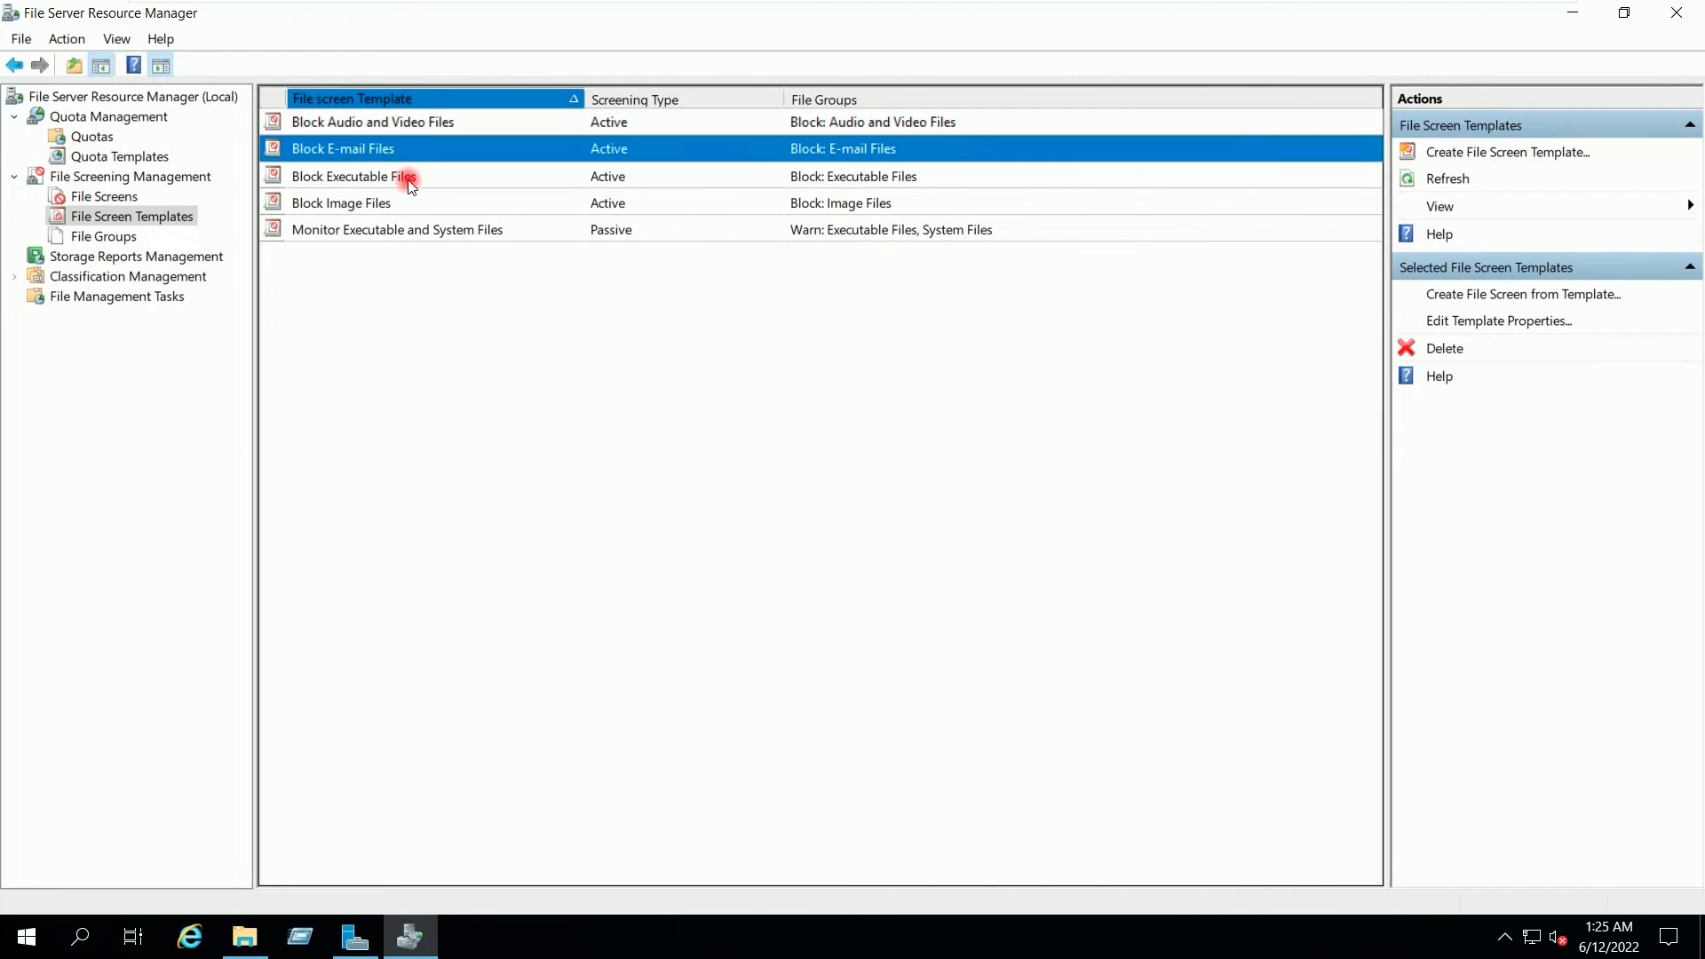
left_click(409, 181)
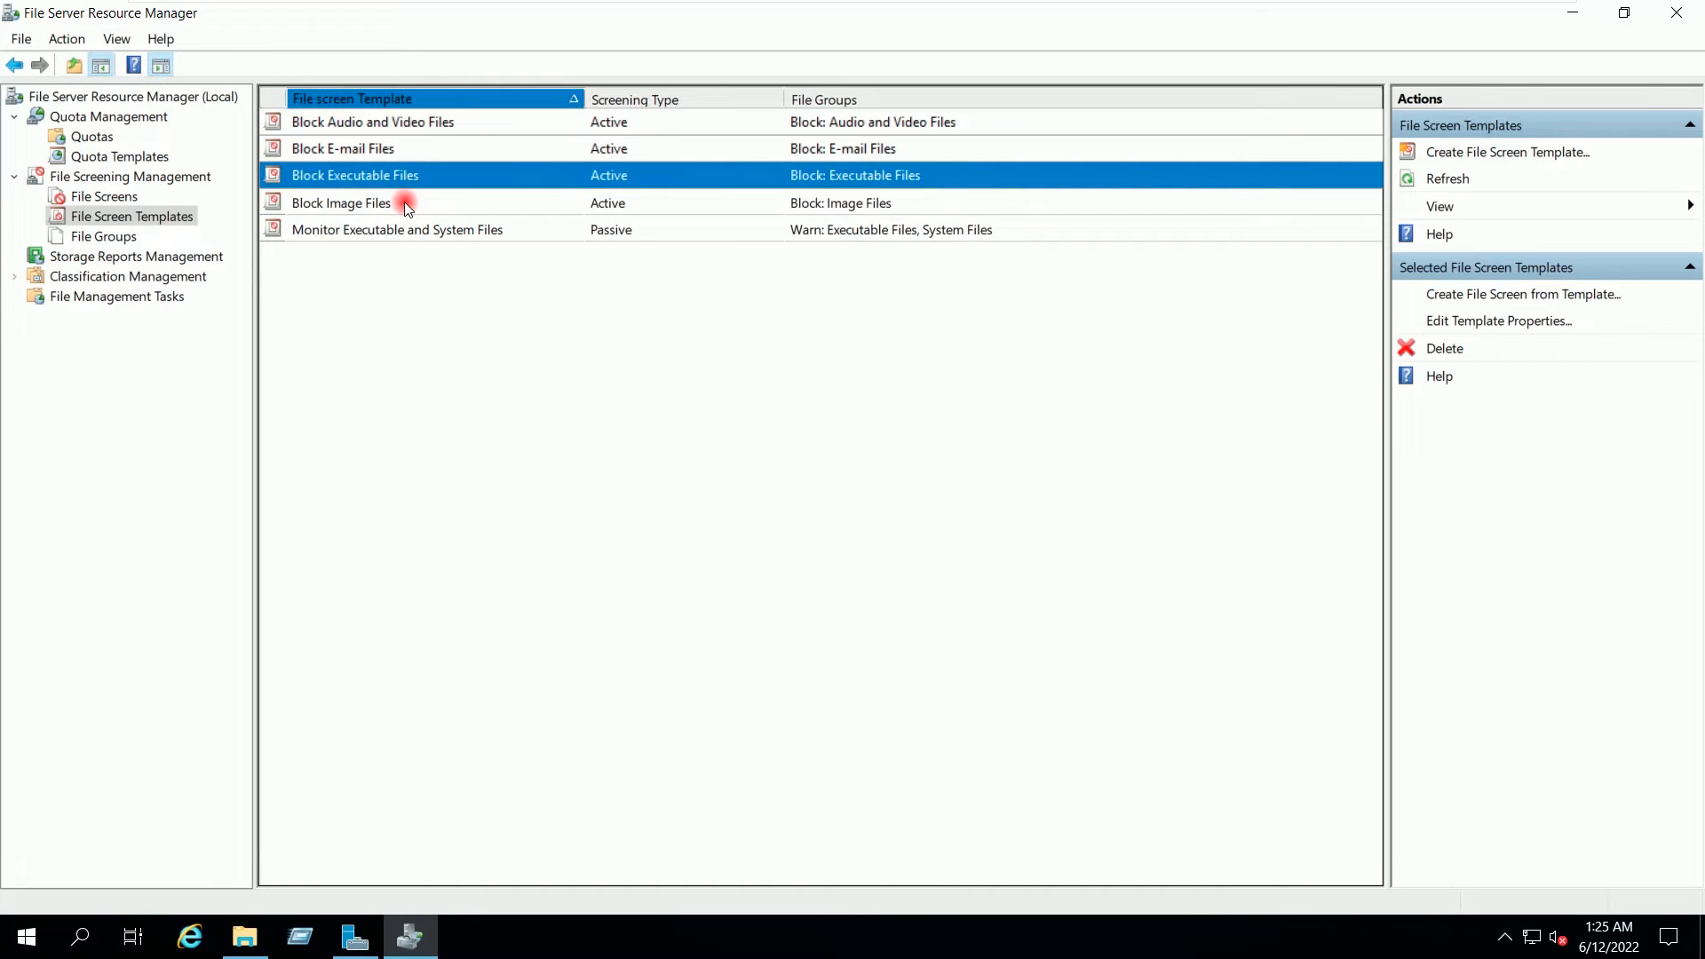
left_click(405, 203)
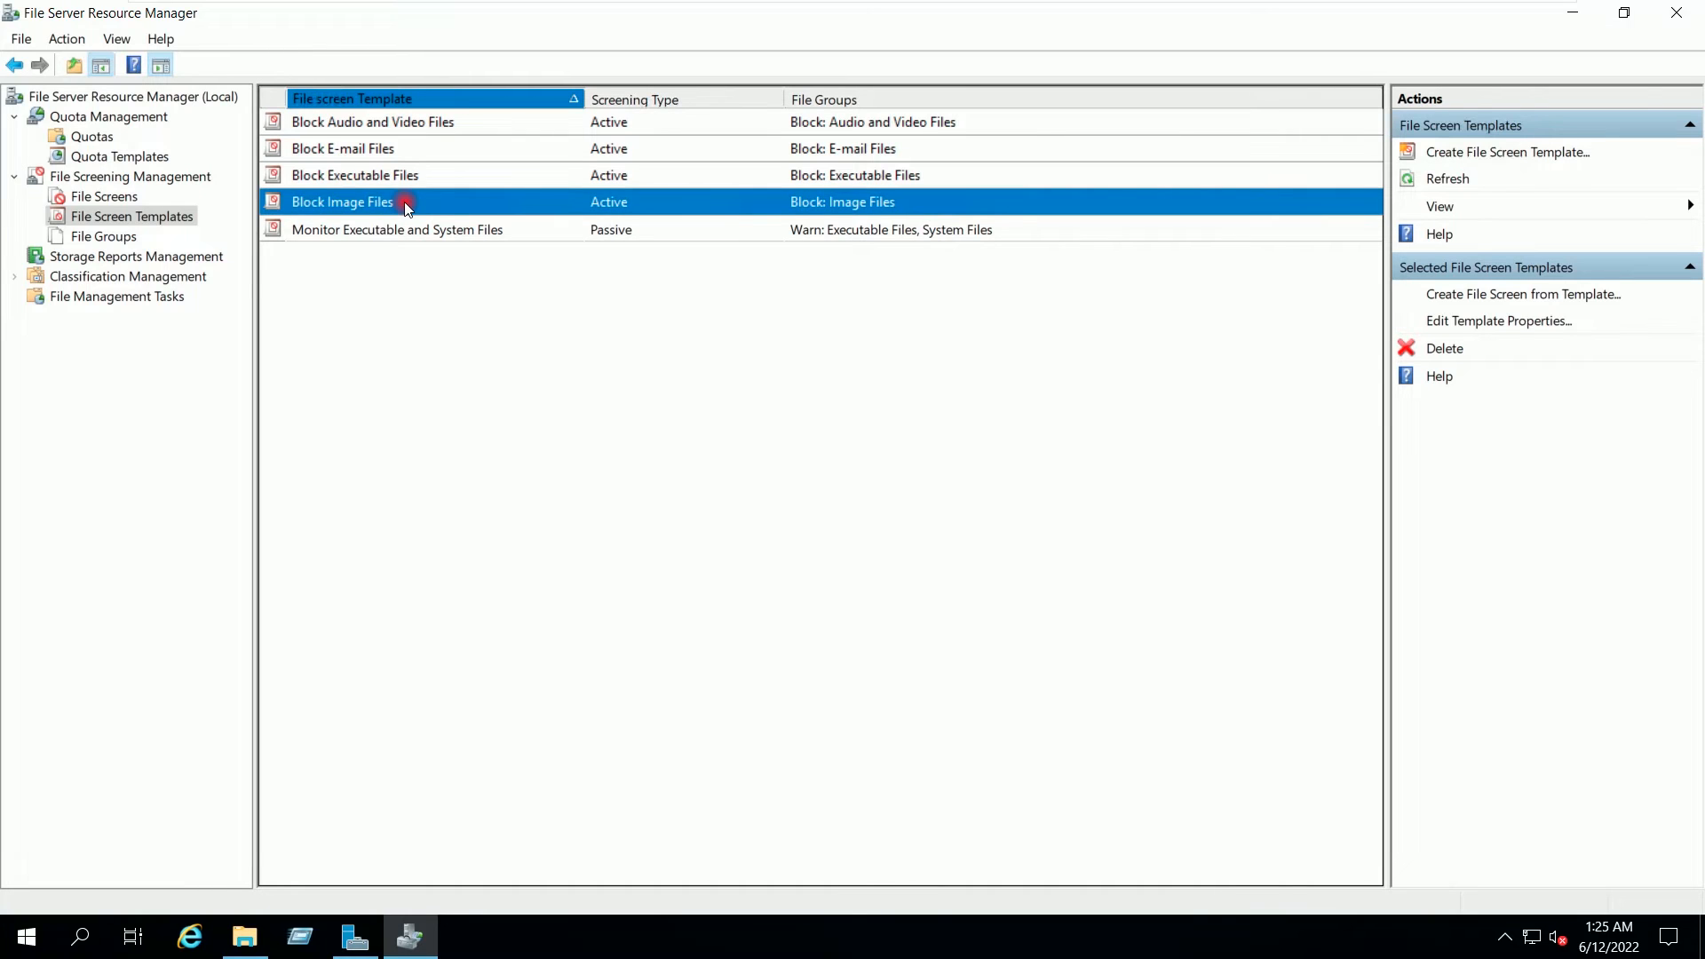
left_click(435, 336)
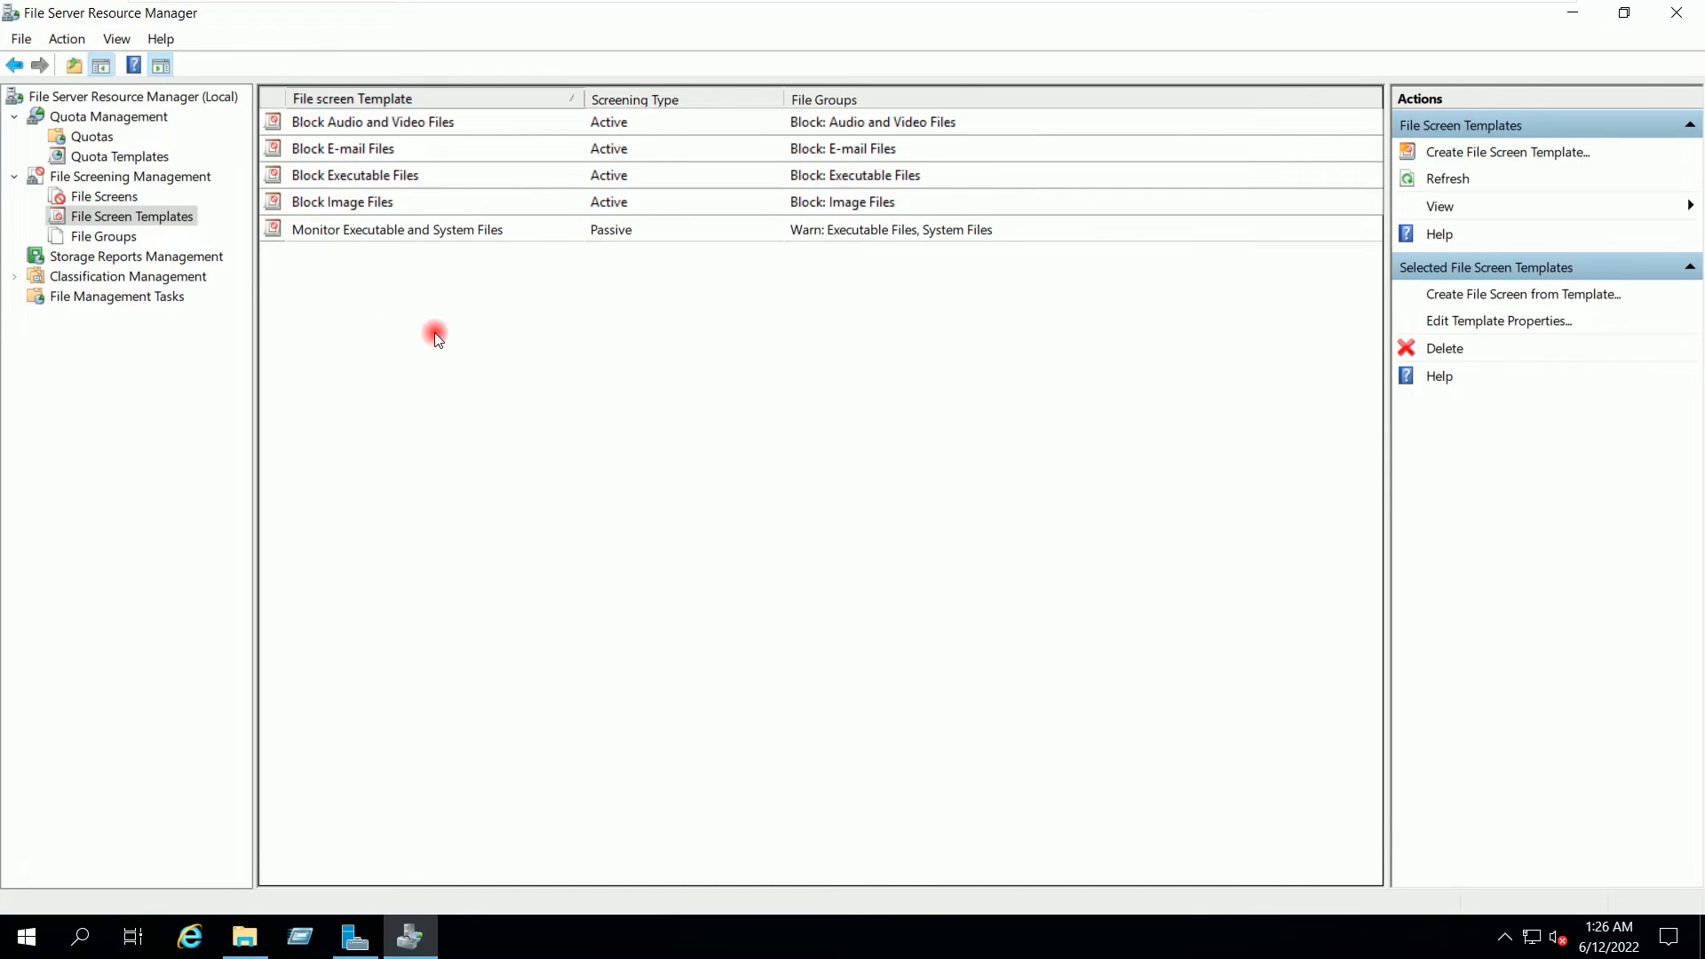
Step: Review extensions of each file group, Audio and Video through Temporary Files, then show File Screens
left_click(100, 238)
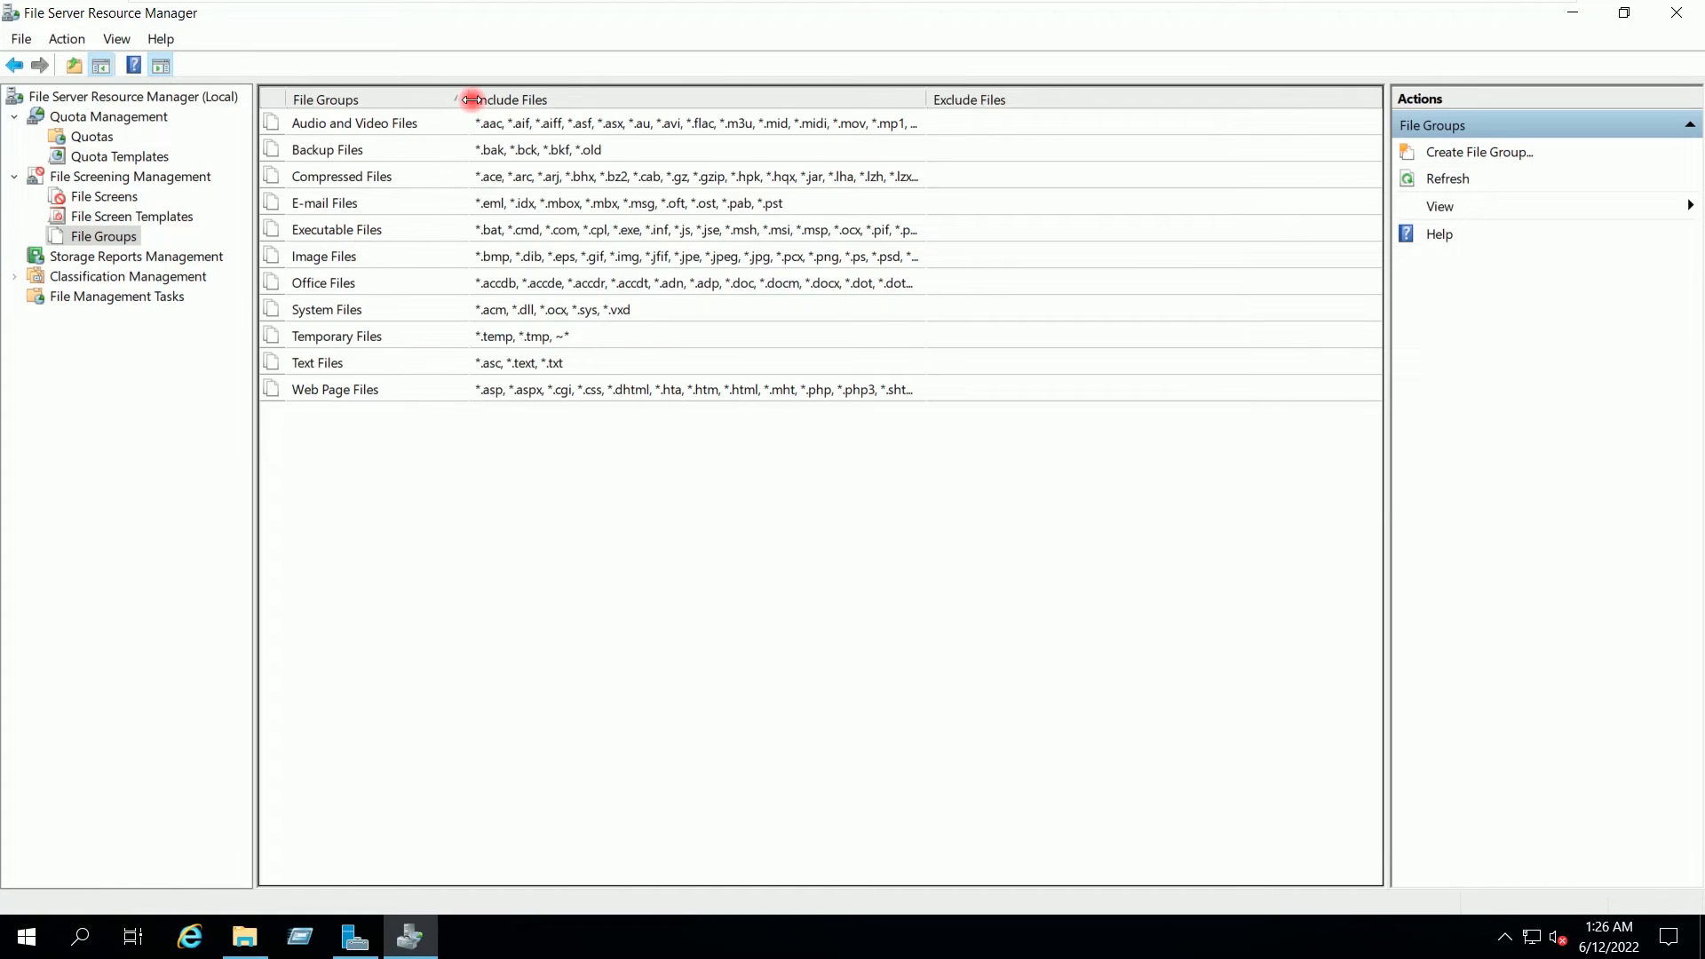
left_click_drag(471, 99, 453, 101)
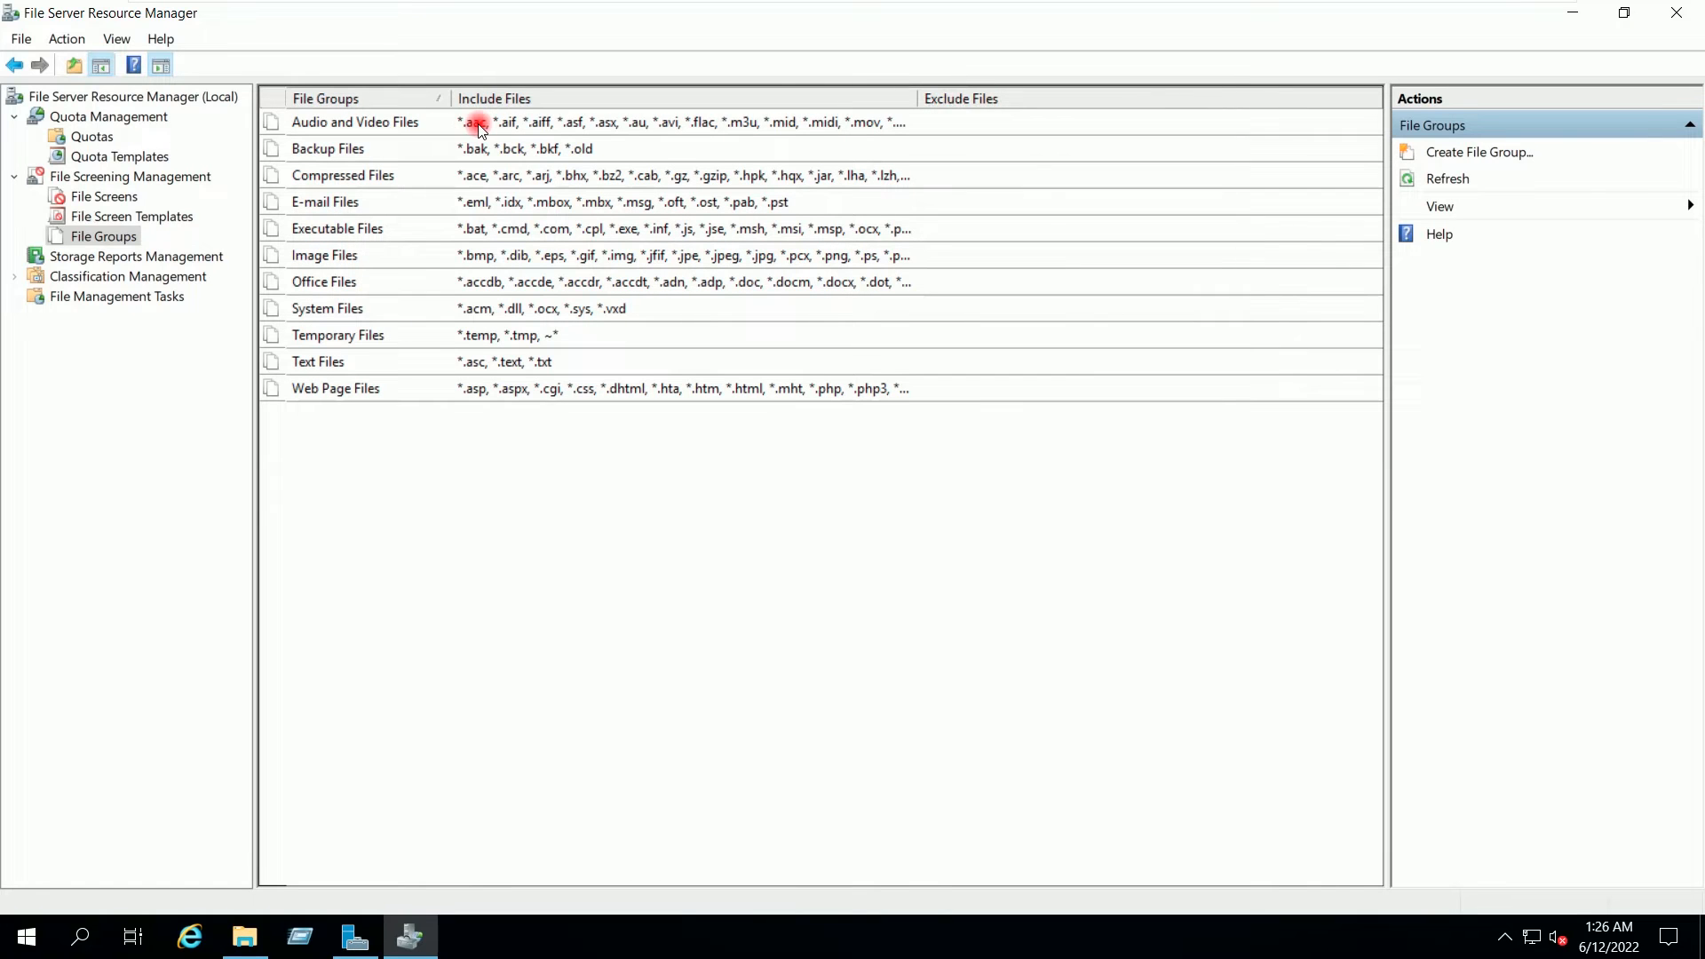
left_click(480, 127)
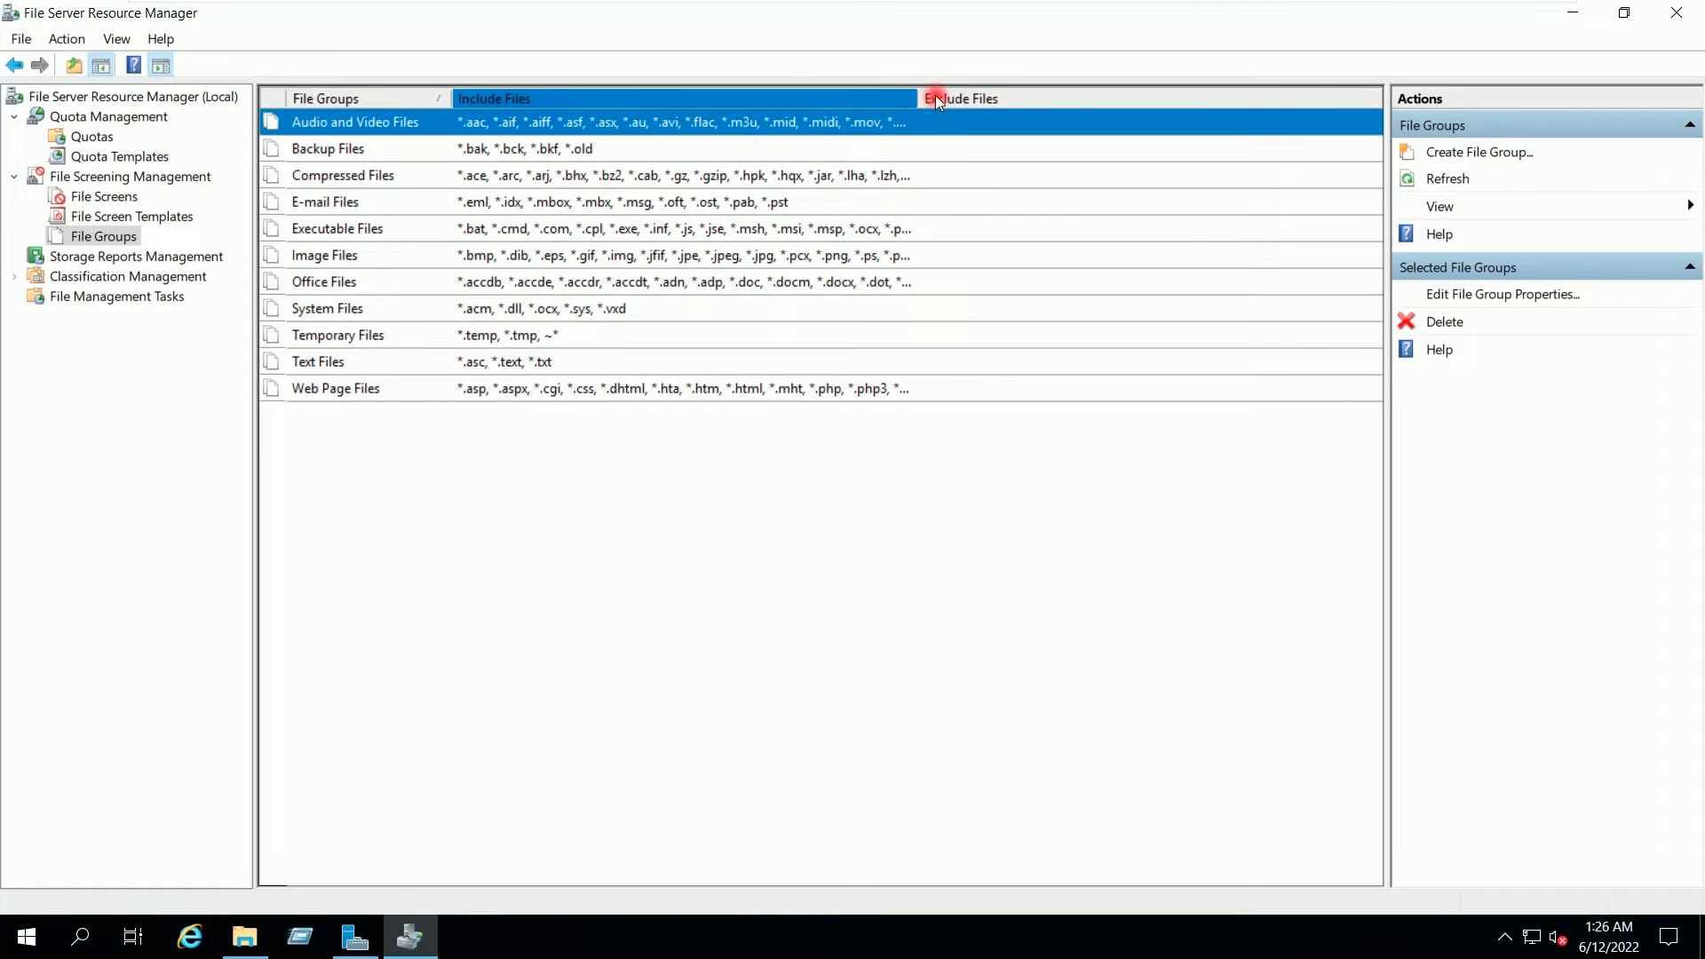
left_click_drag(919, 94, 1244, 103)
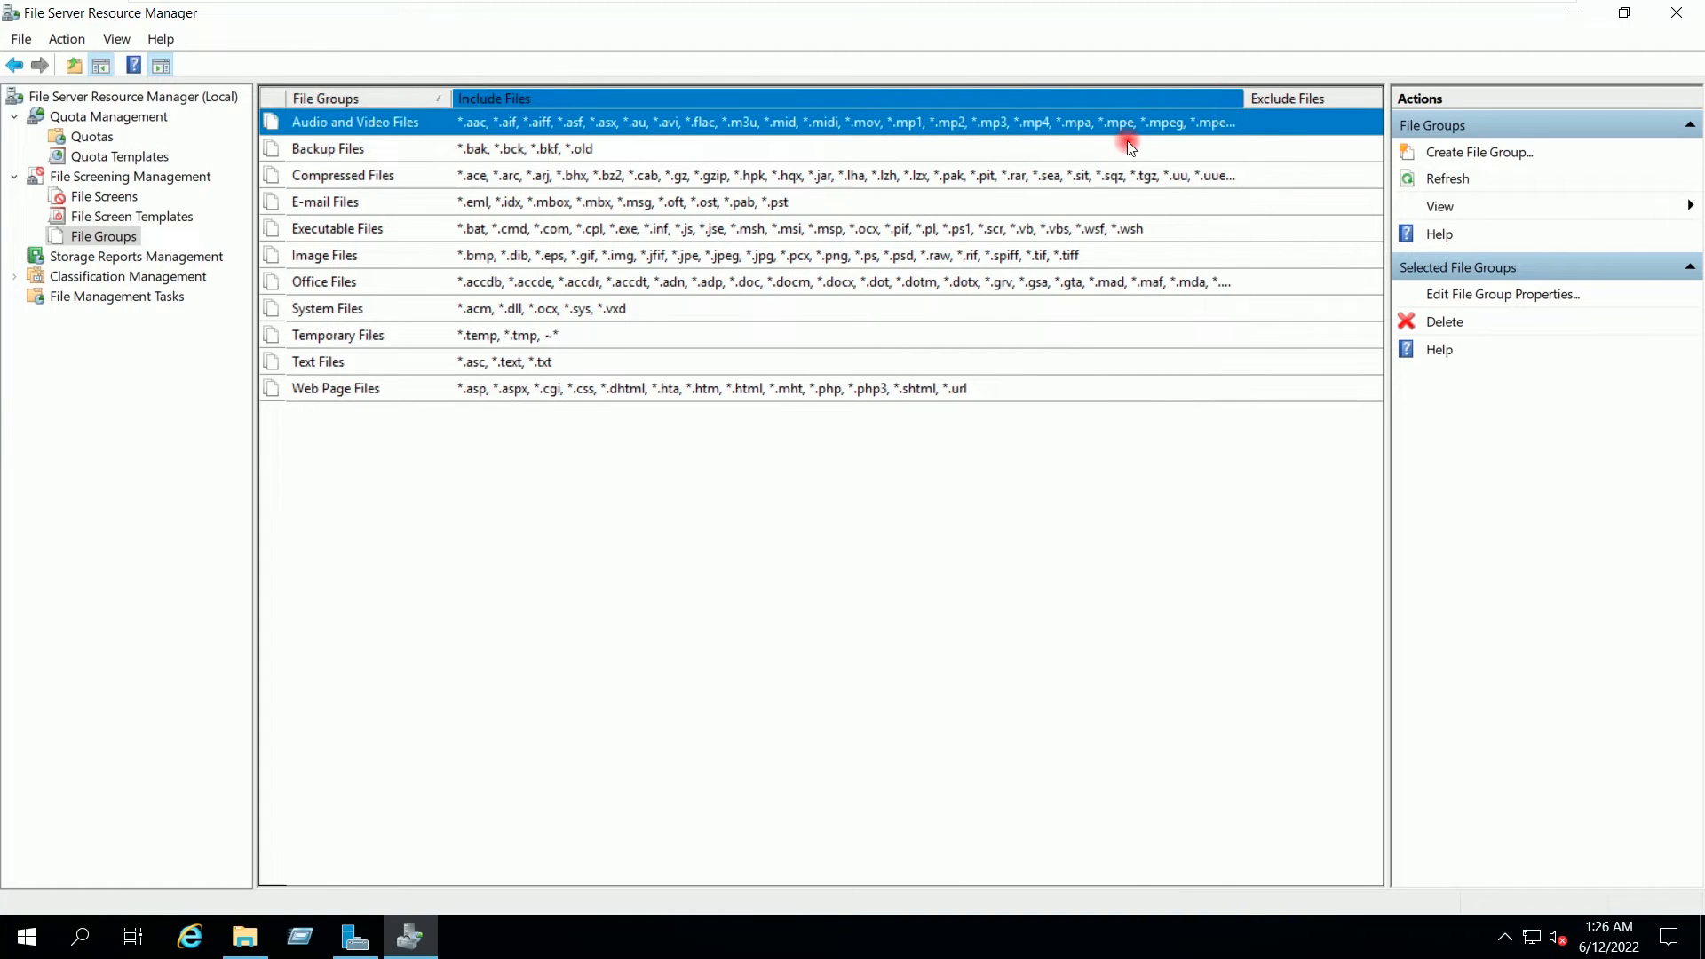
left_click(412, 148)
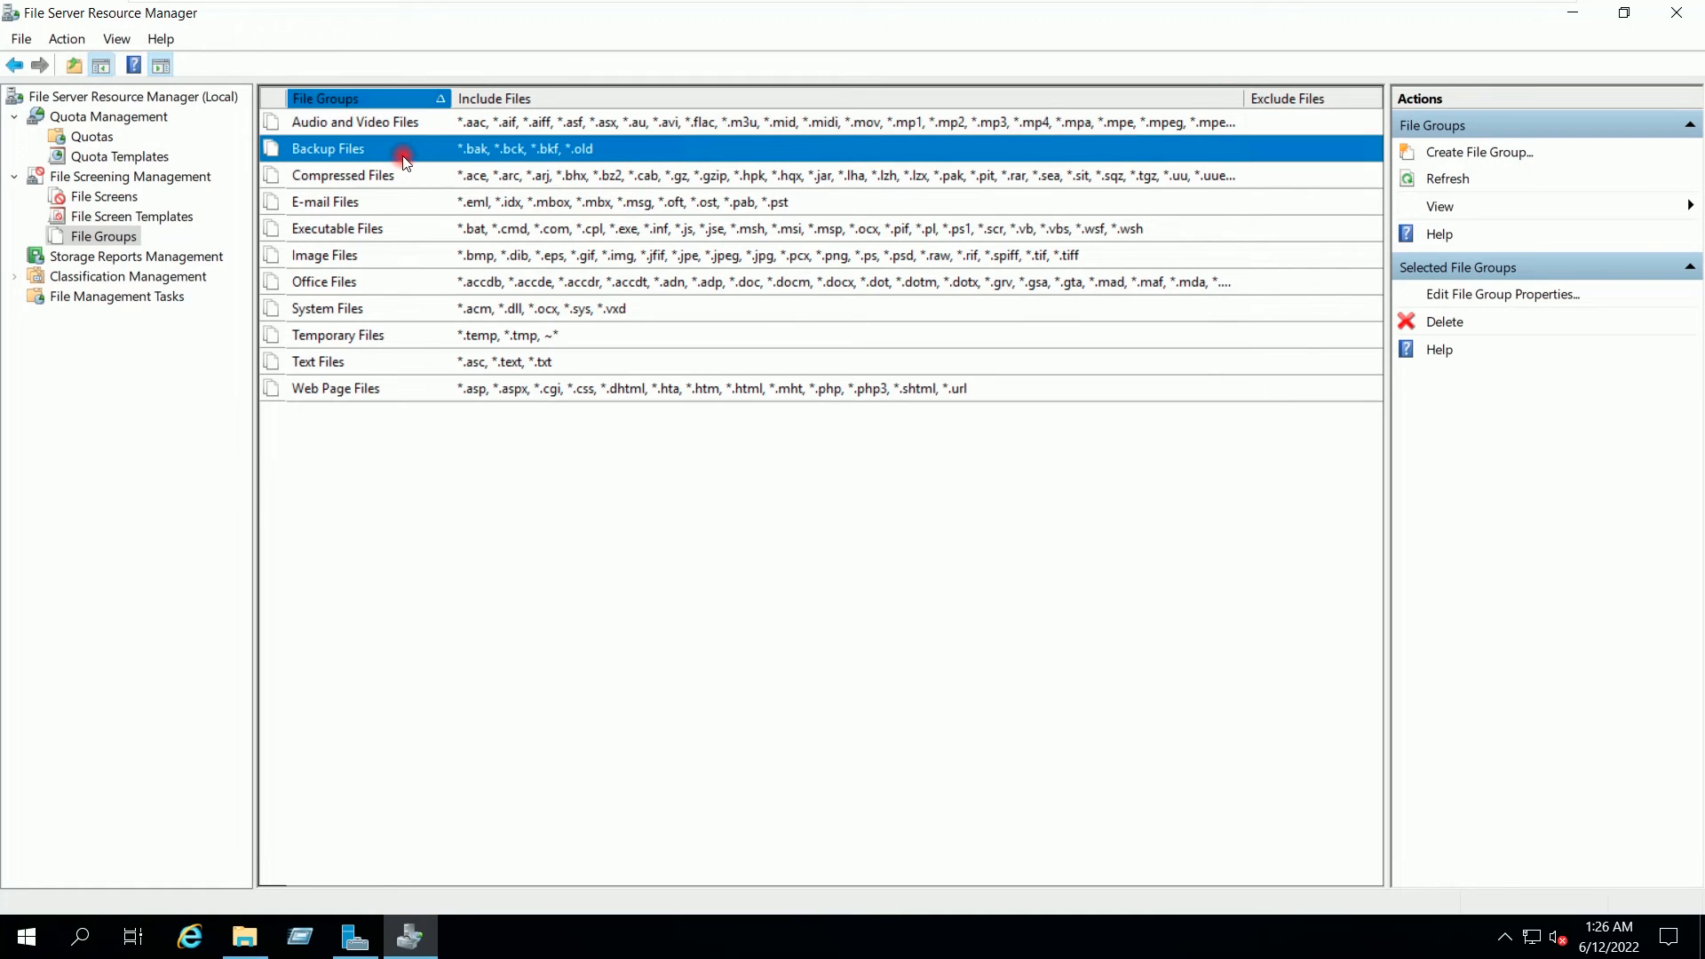
left_click(404, 177)
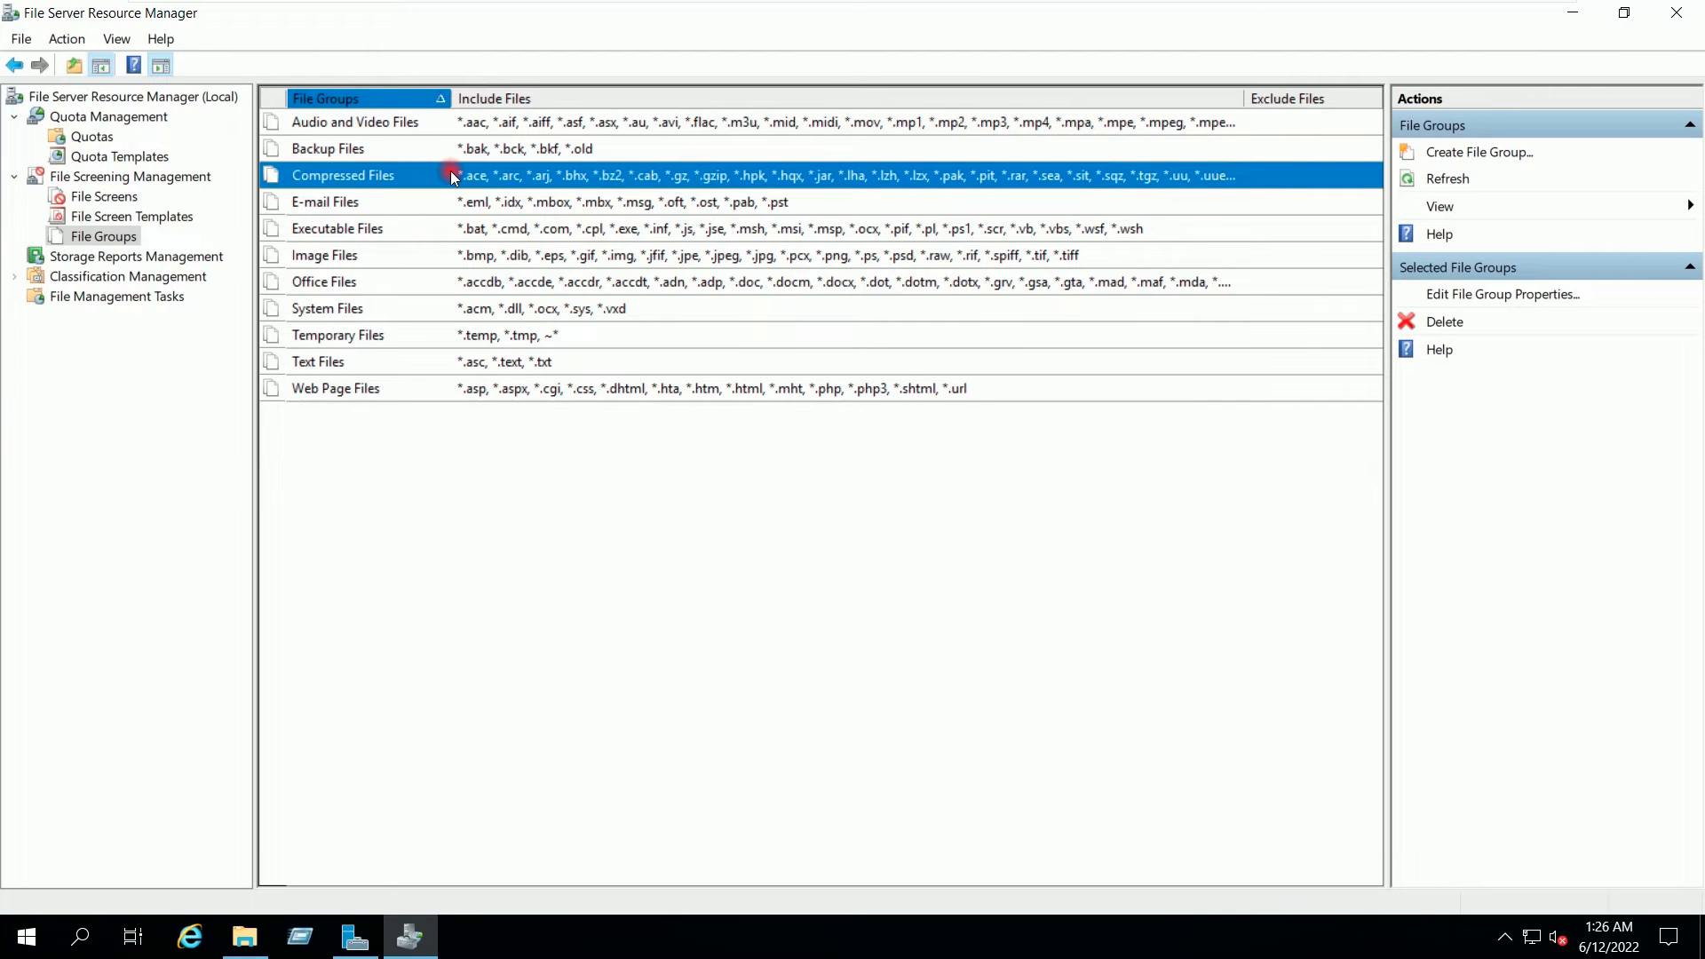
left_click(405, 203)
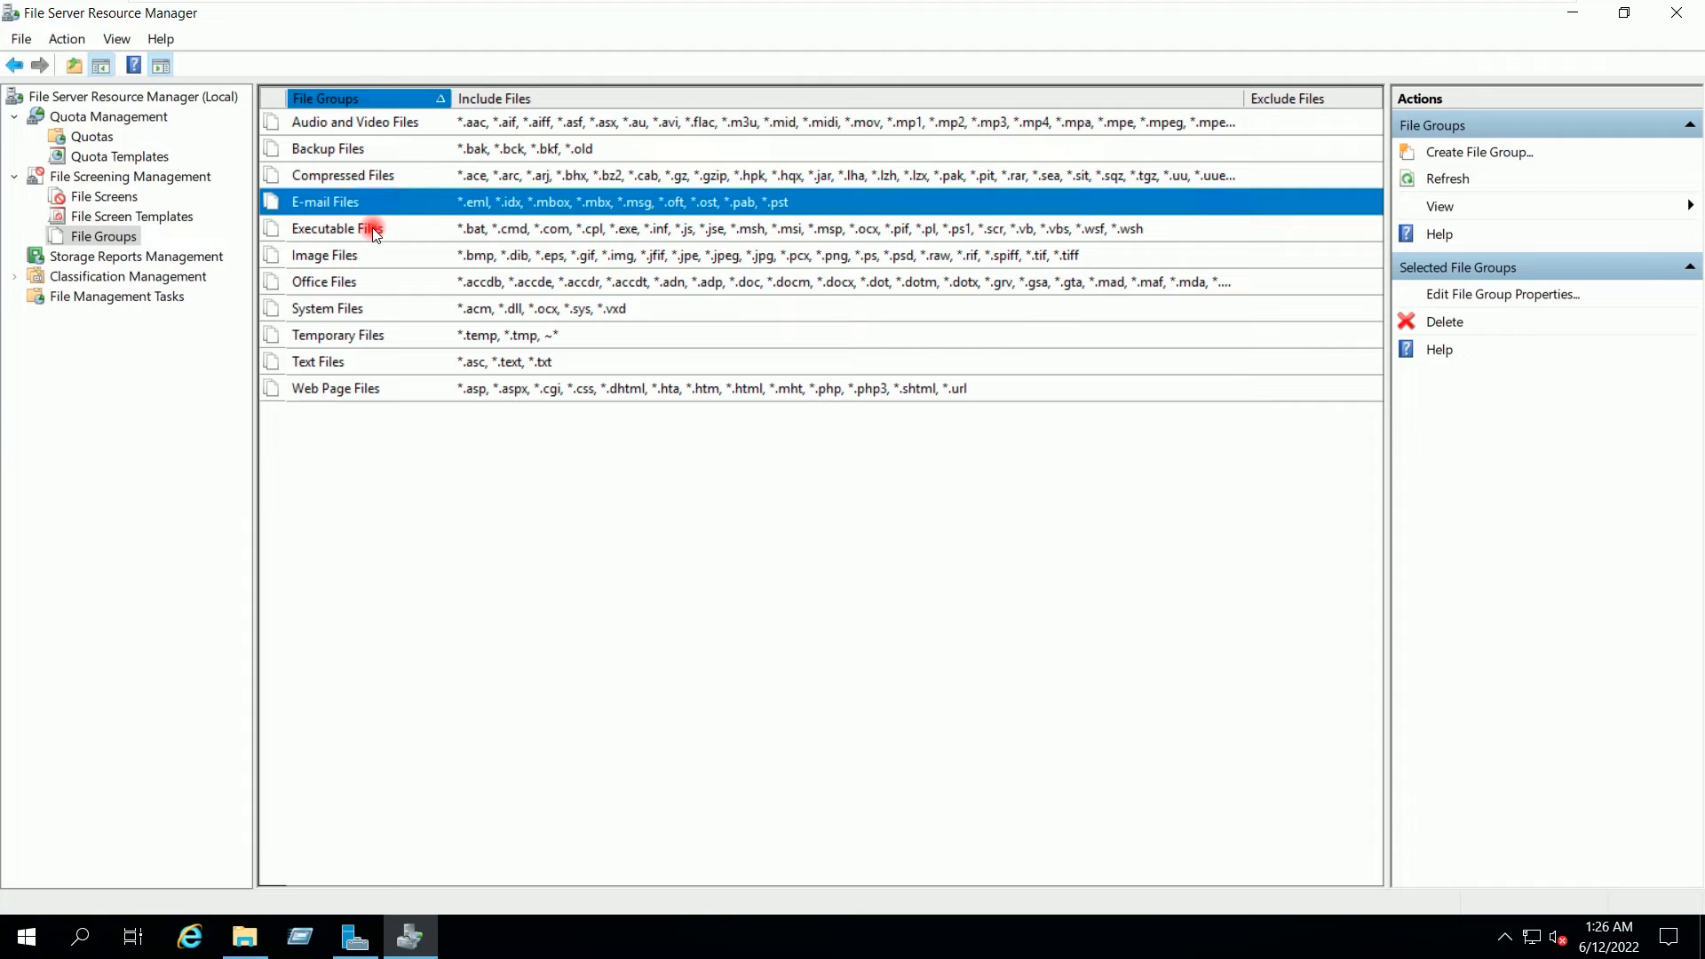
left_click(376, 235)
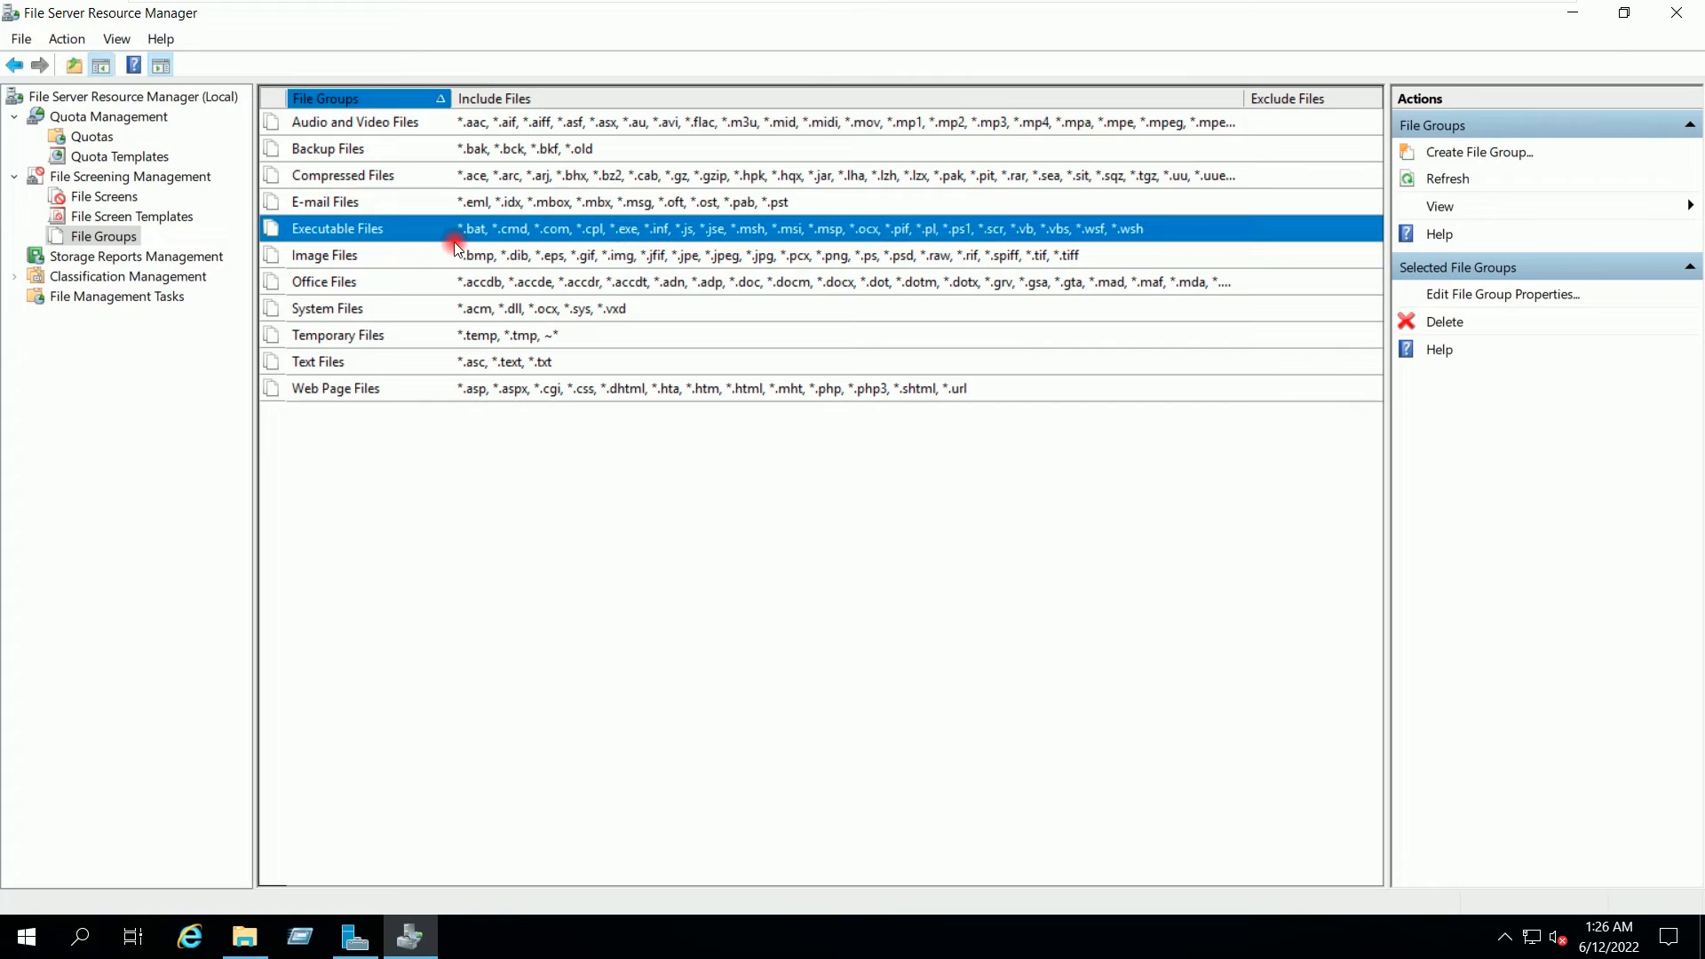
left_click(350, 254)
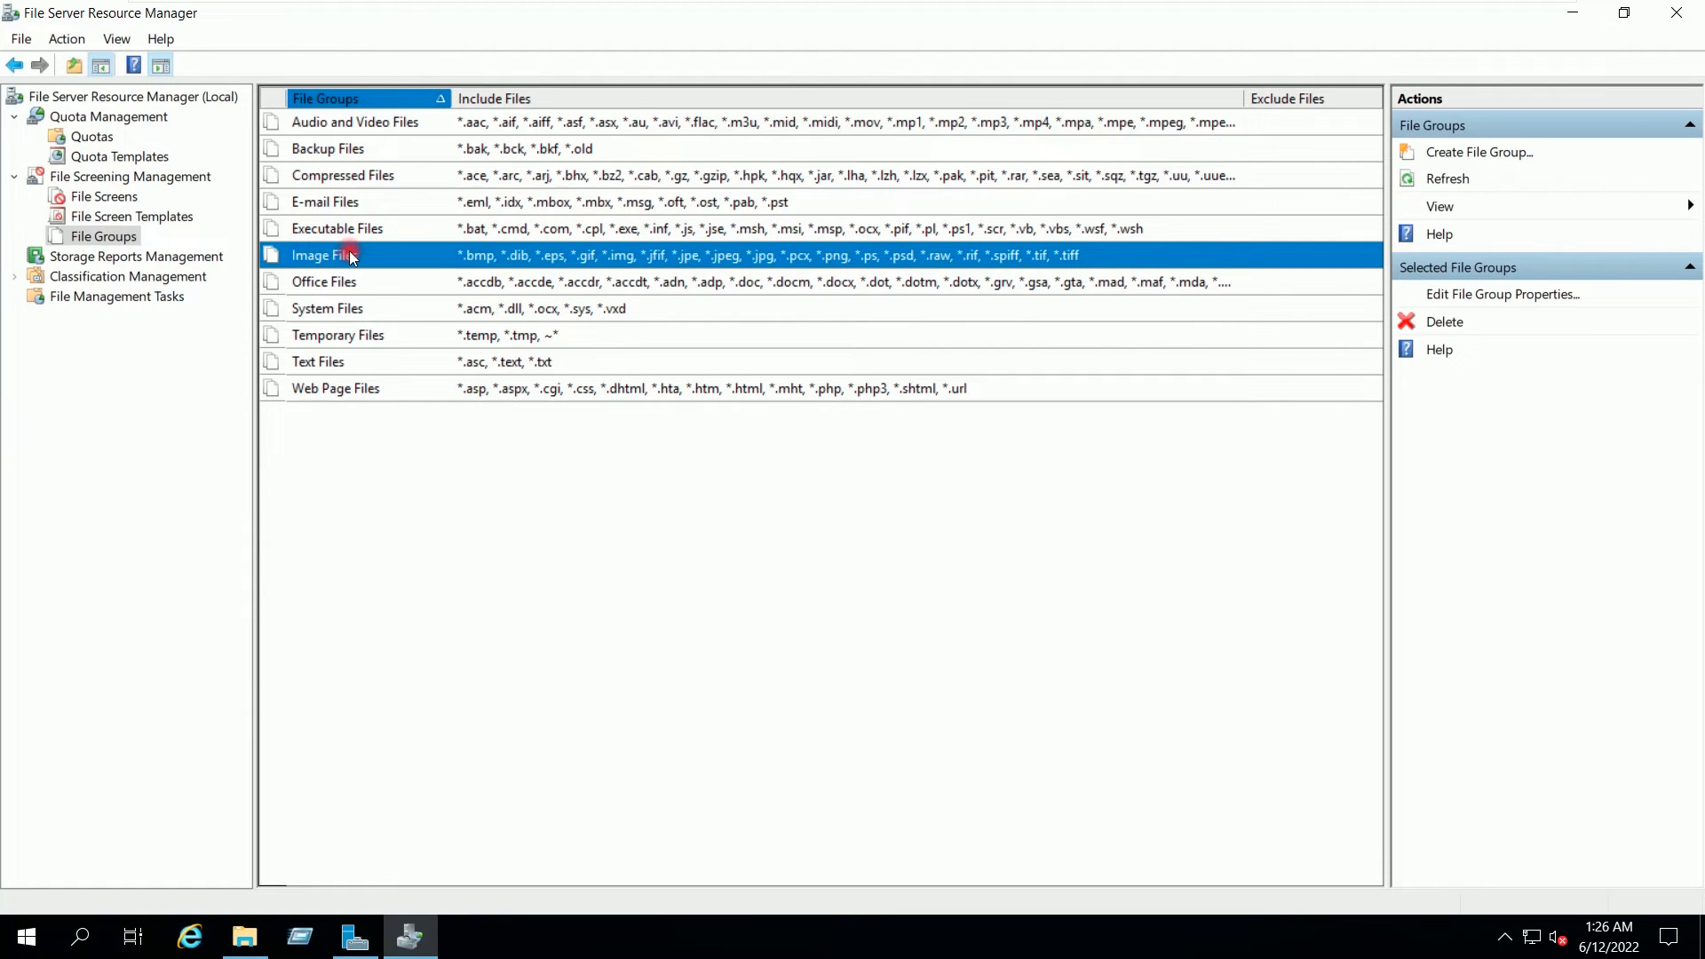
left_click(359, 342)
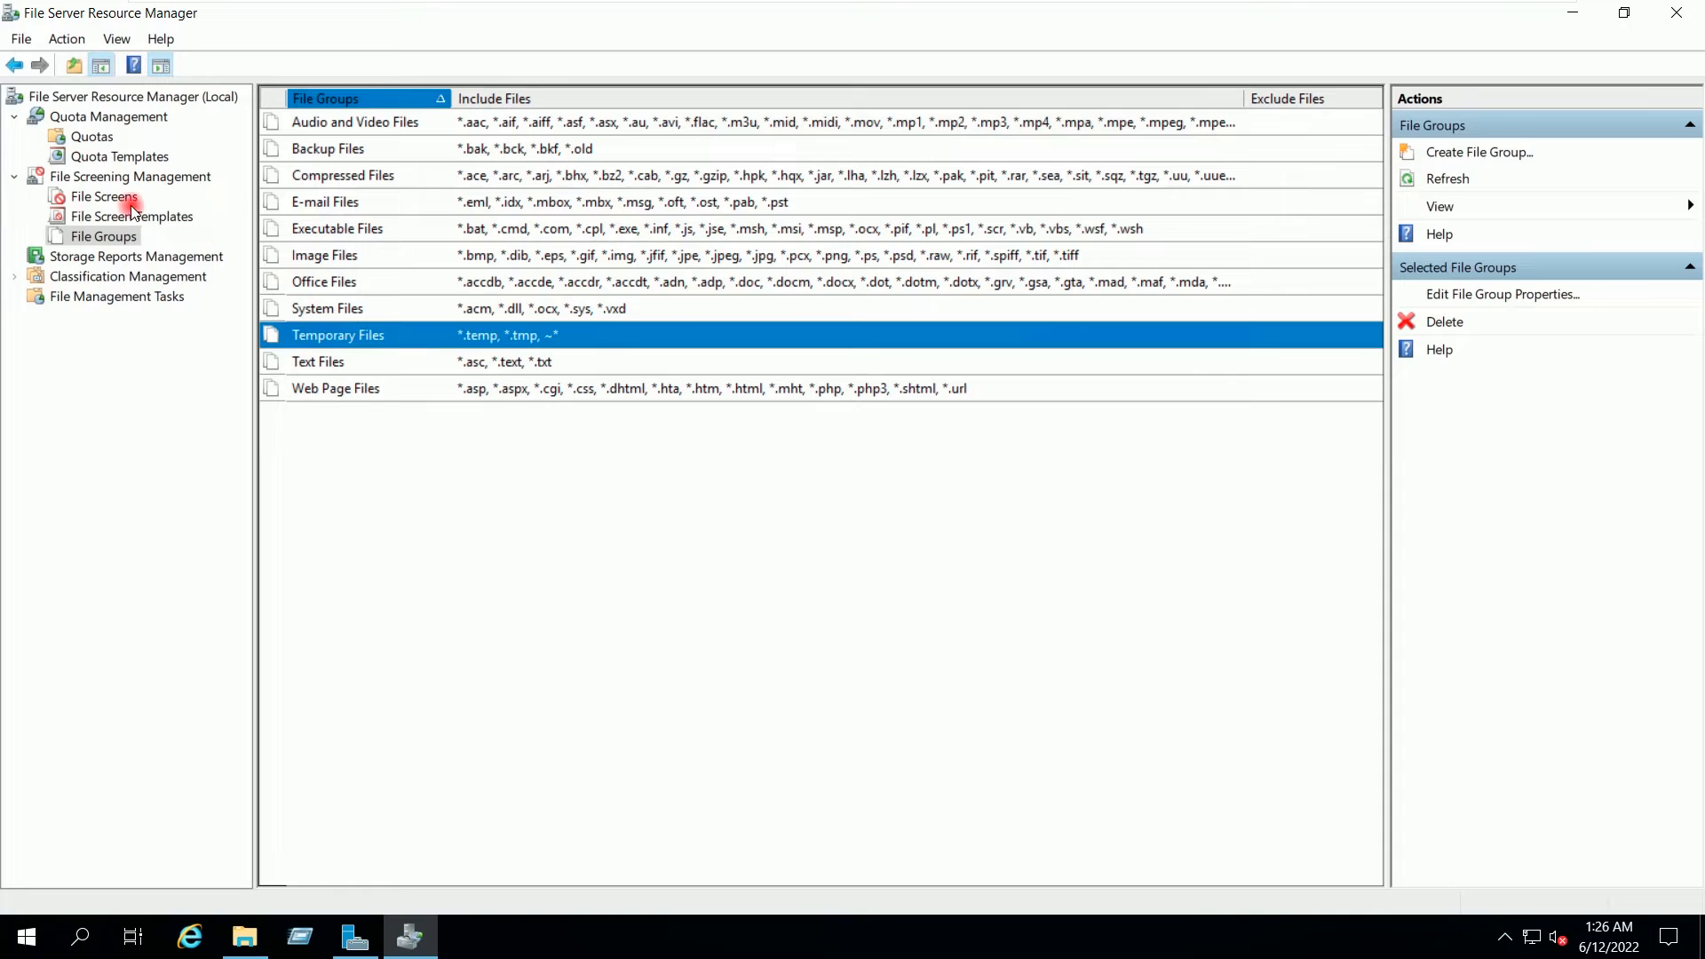
left_click(104, 201)
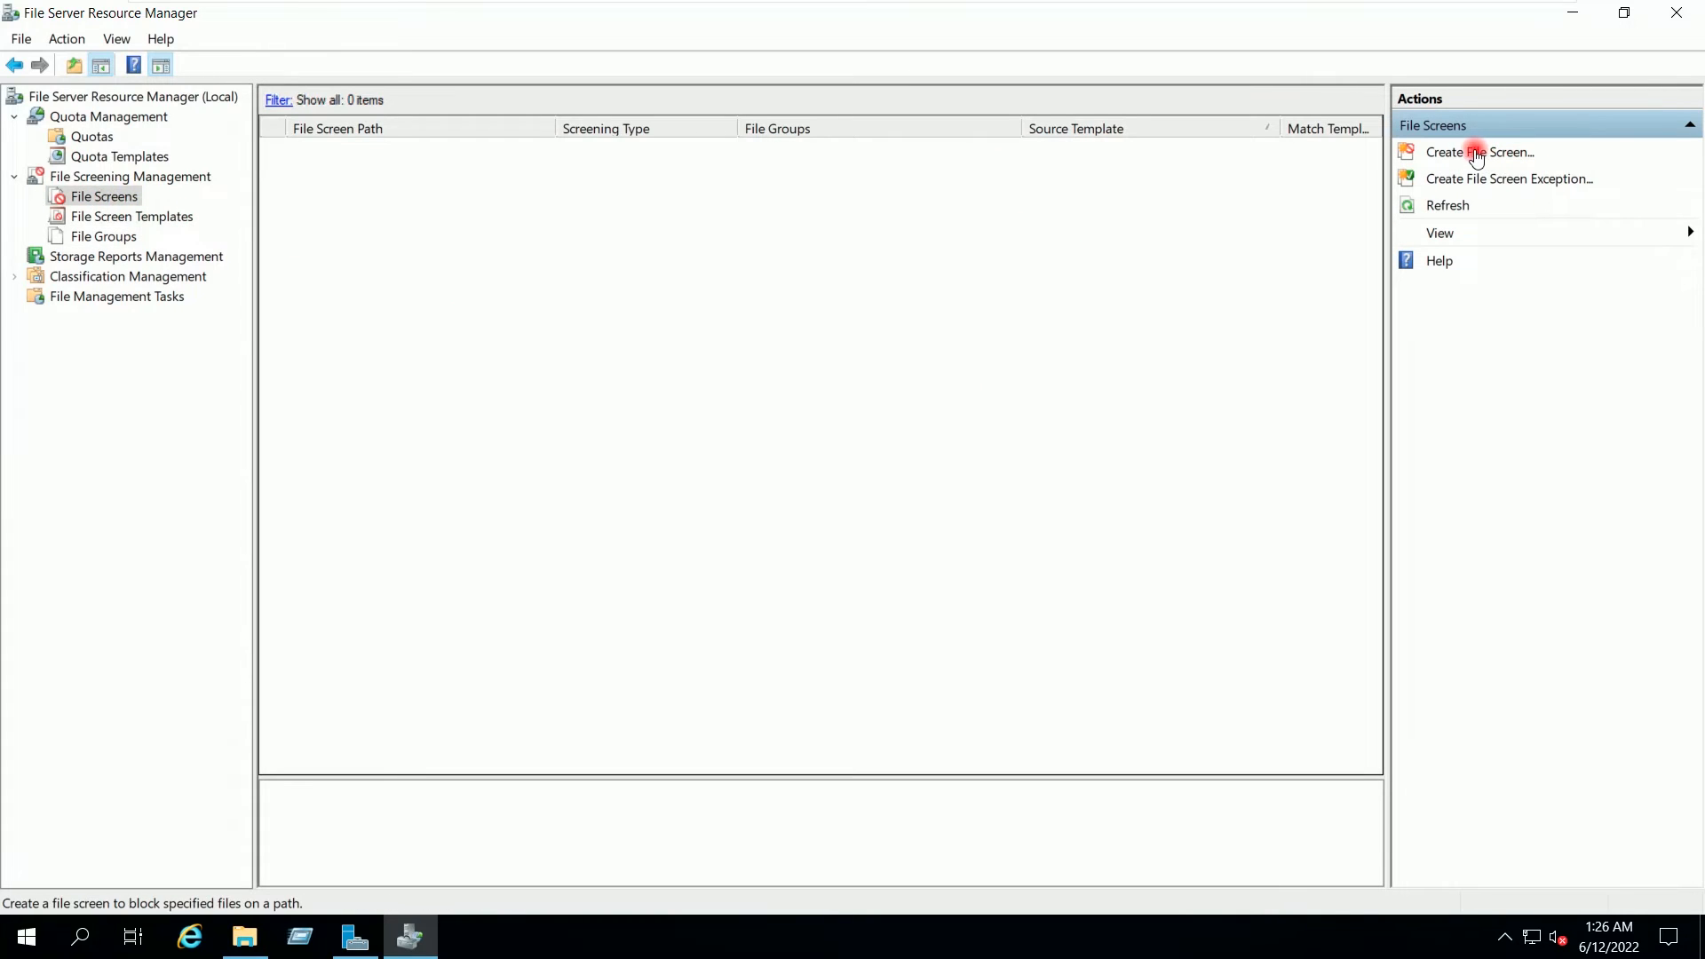
Step: Start a new file screen and browse to E:\HR as its path
left_click(1436, 156)
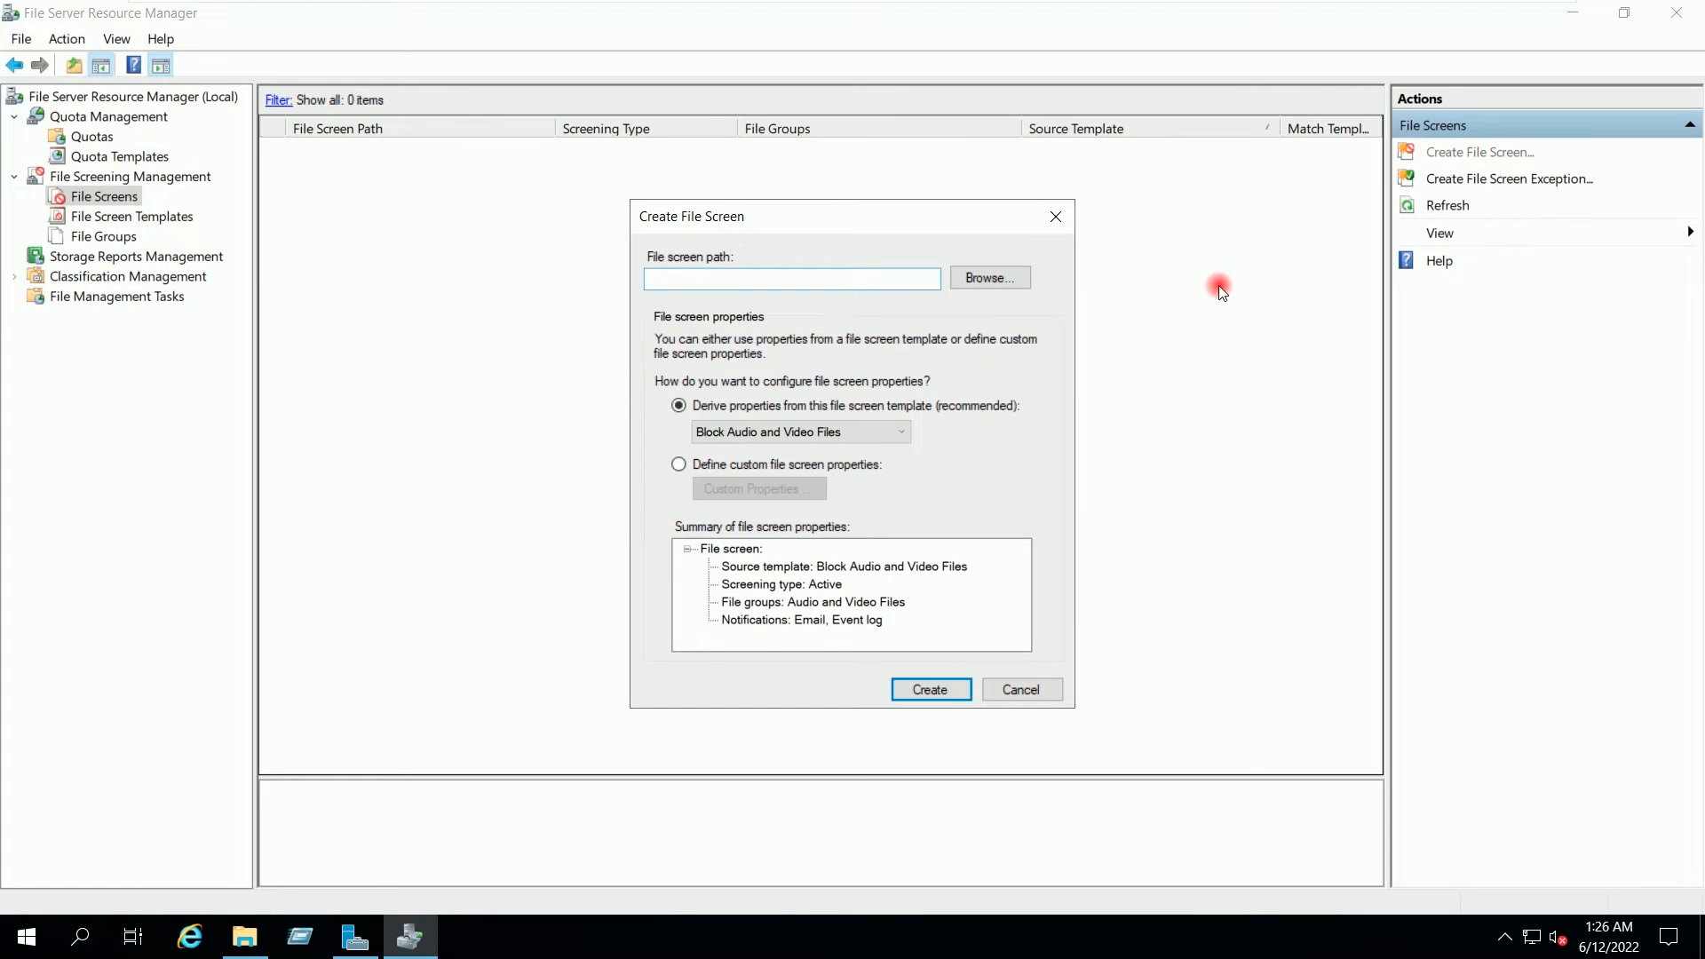
left_click(995, 282)
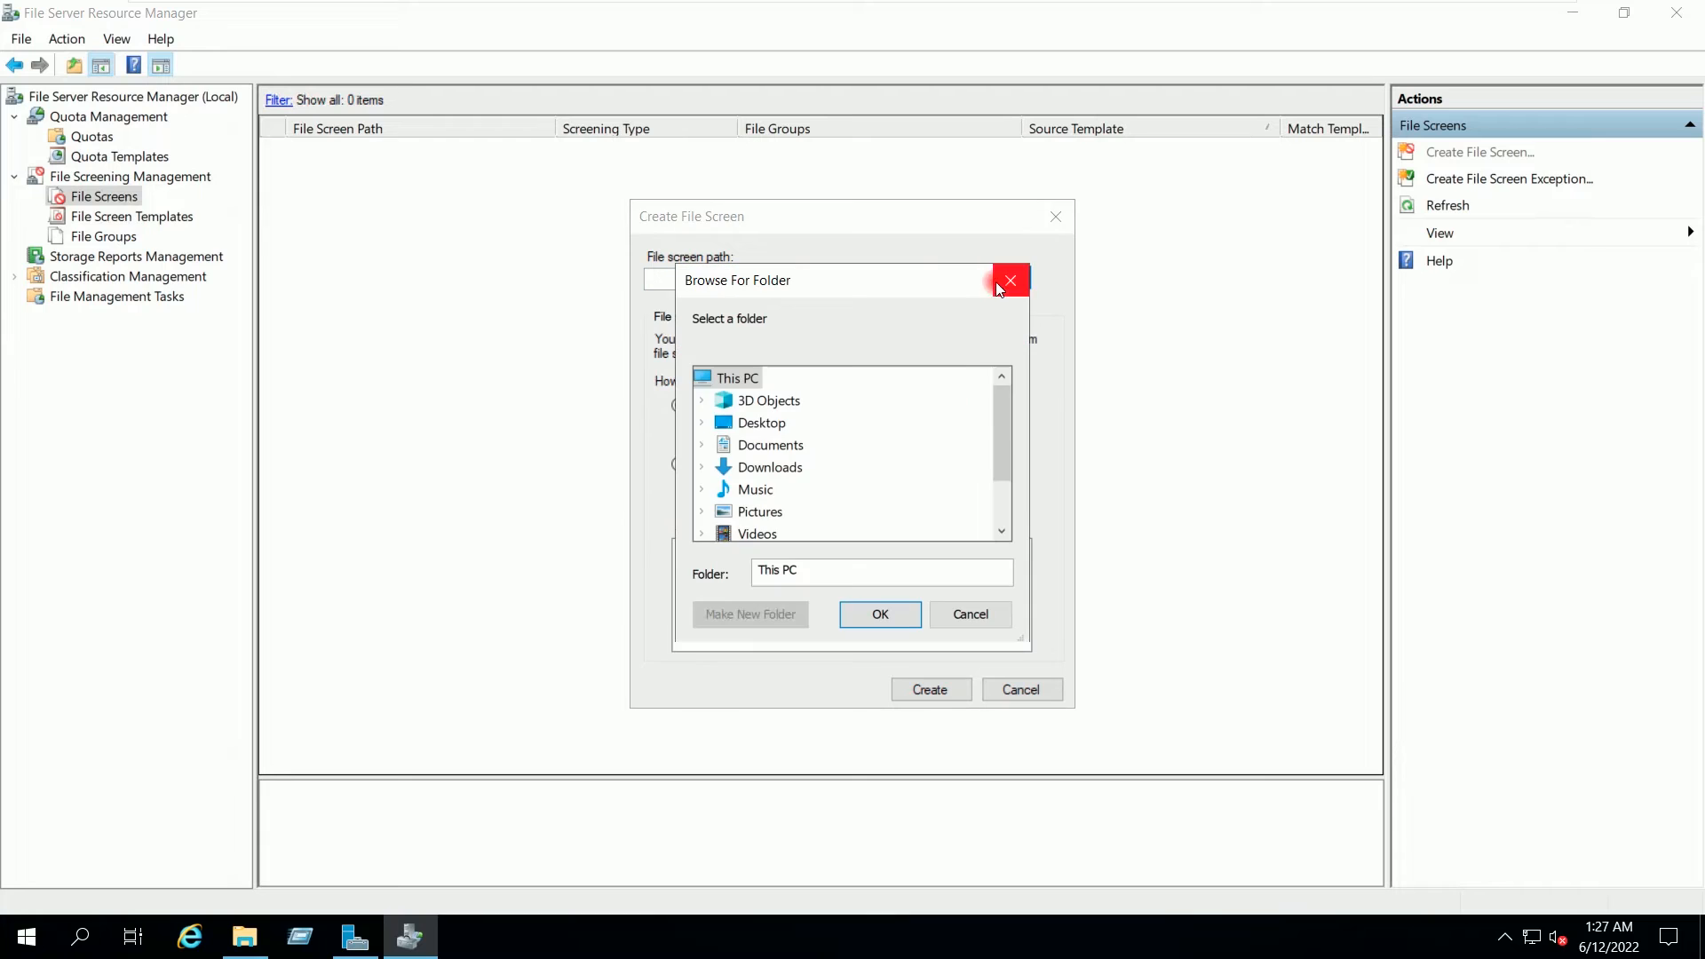
scroll(977, 425, "down", 1)
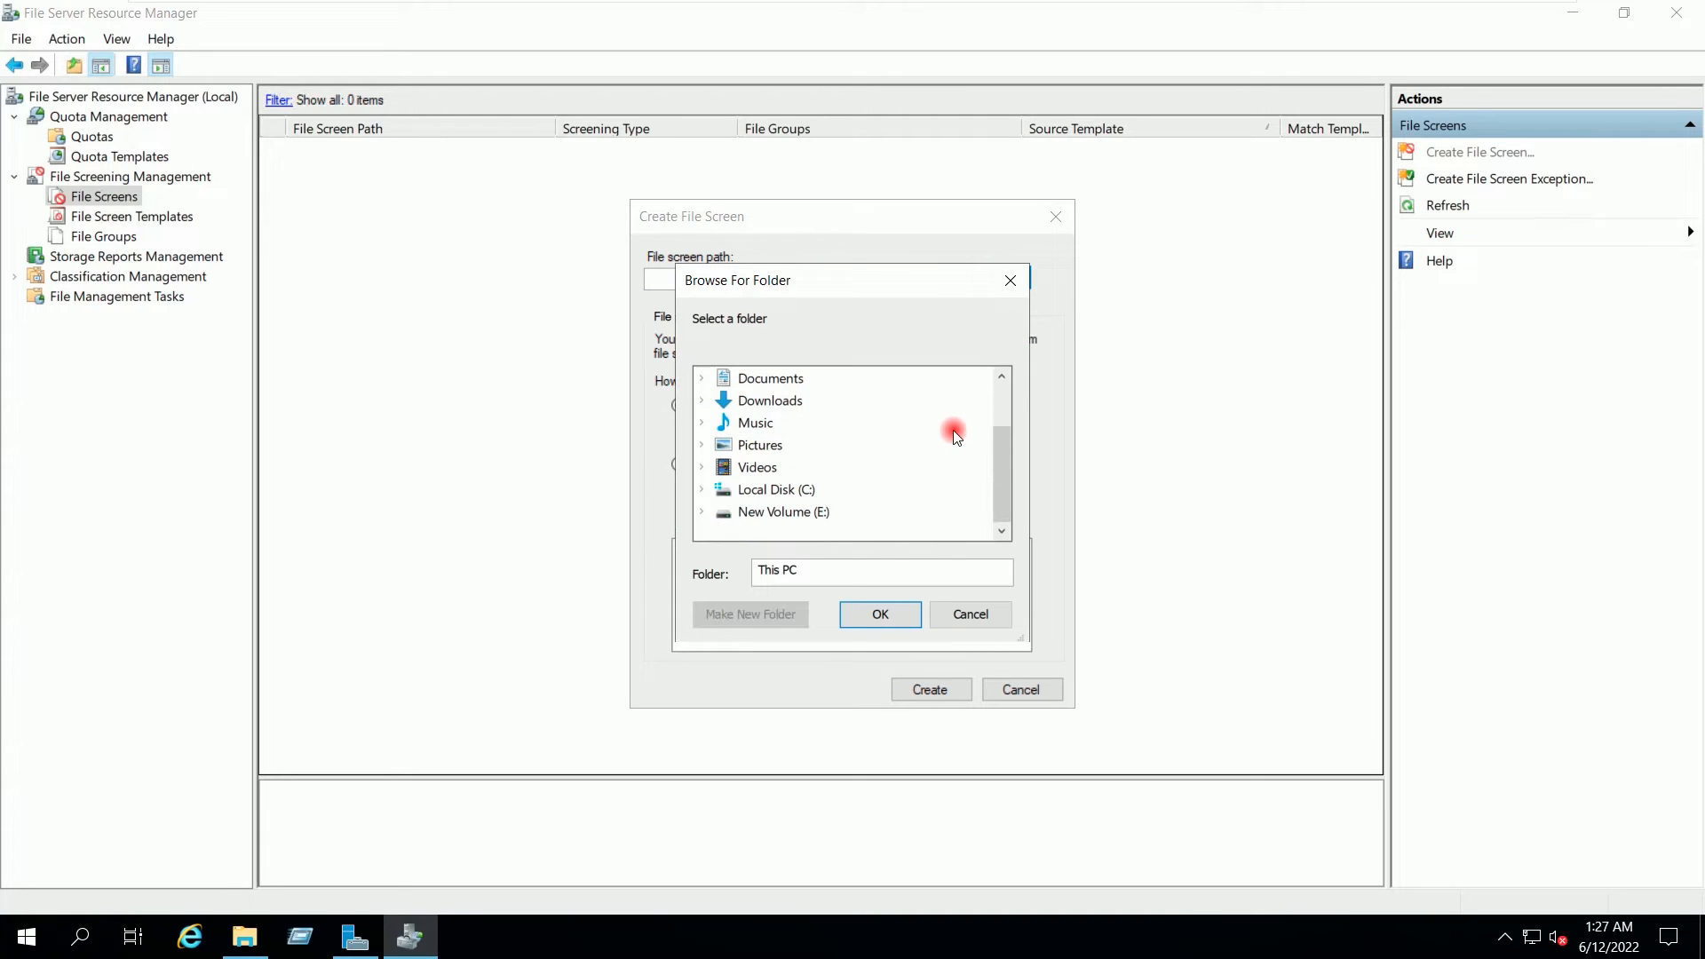
left_click(701, 510)
left_click(755, 515)
left_click(861, 611)
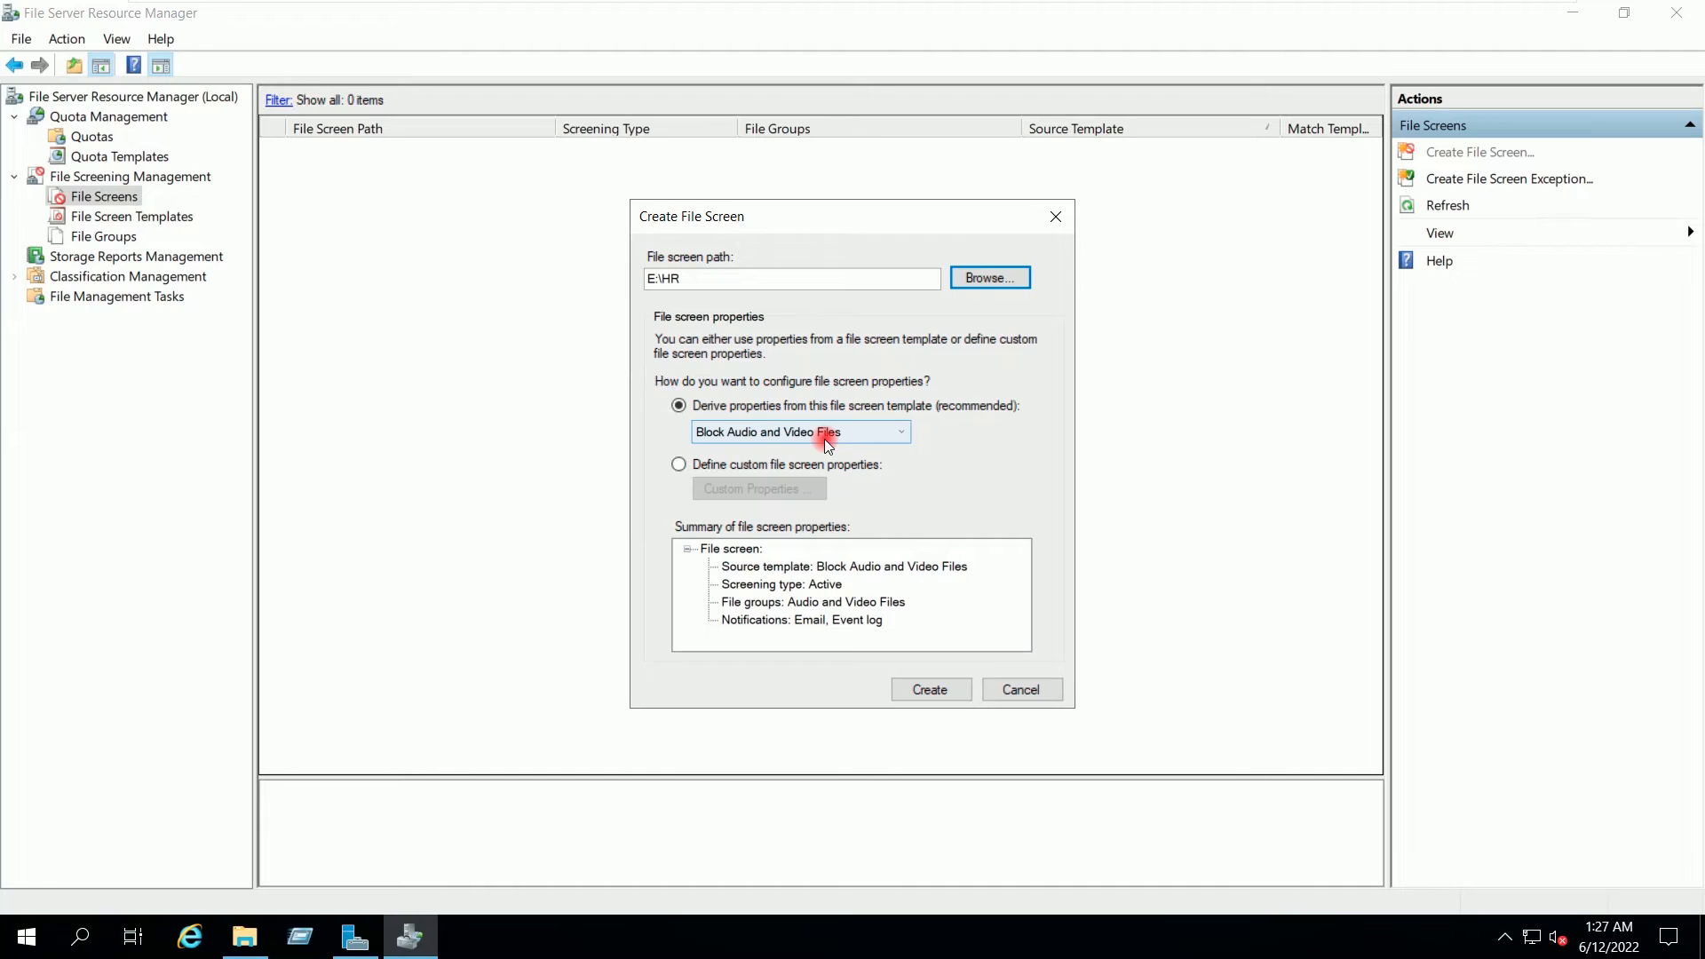
Step: Create it with the Block Audio and Video Files template, review its details, and return to the root
left_click(893, 434)
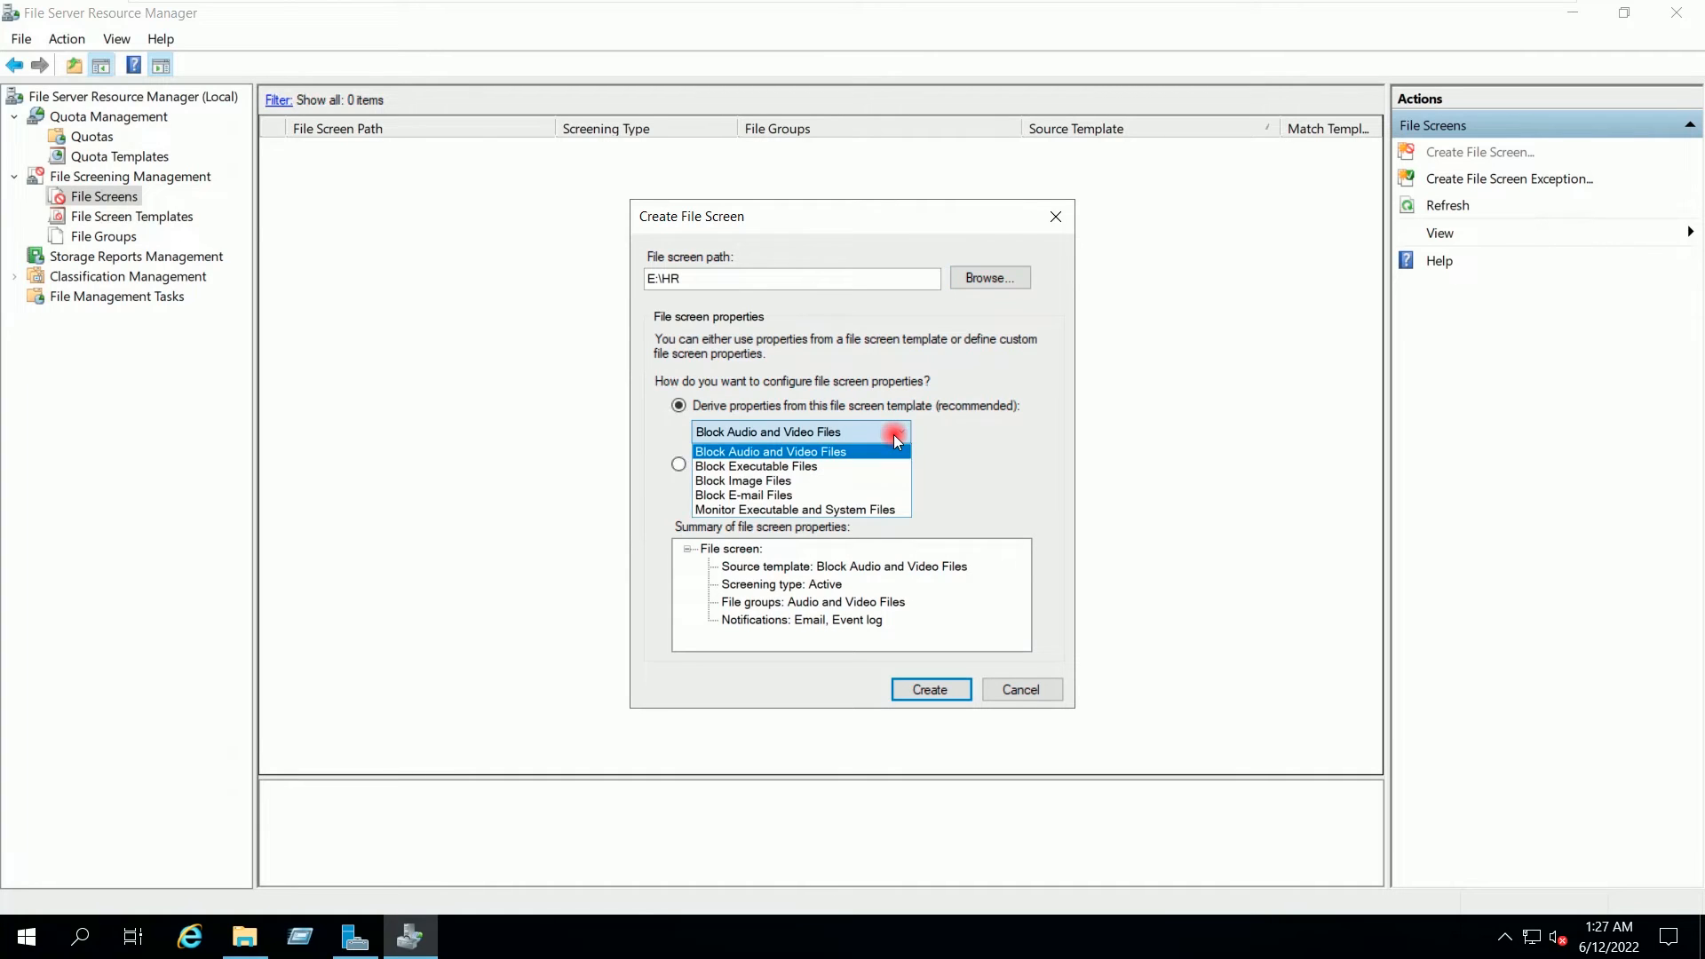
left_click(894, 436)
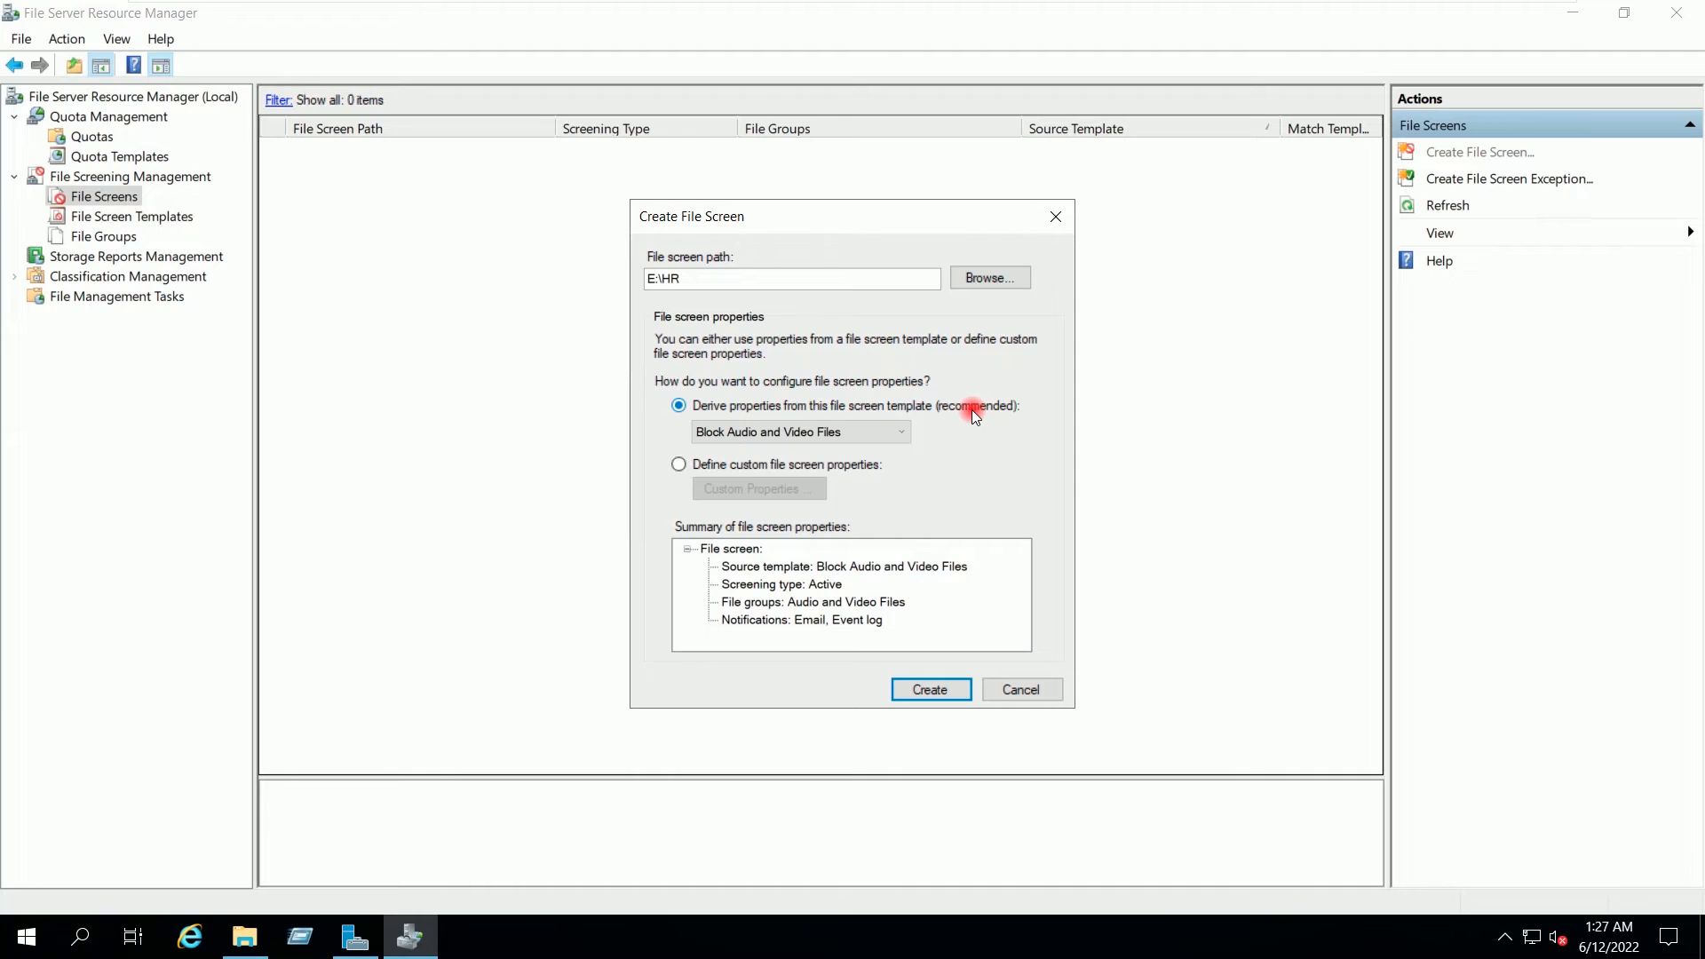
left_click(944, 698)
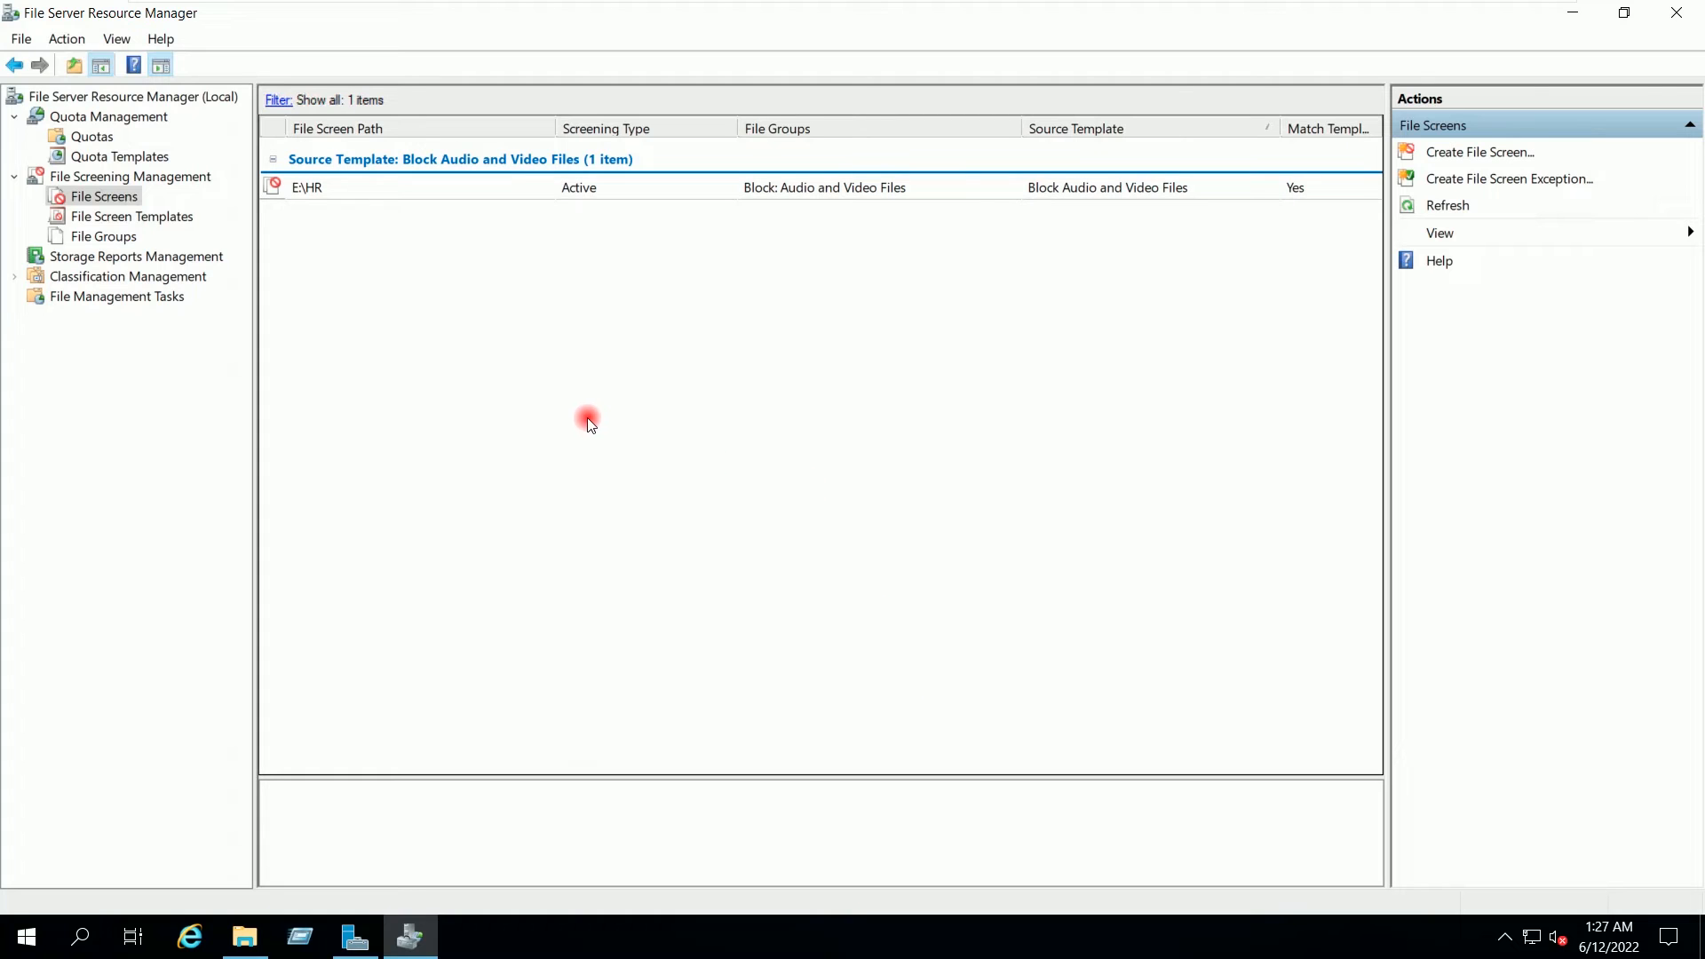
left_click(503, 192)
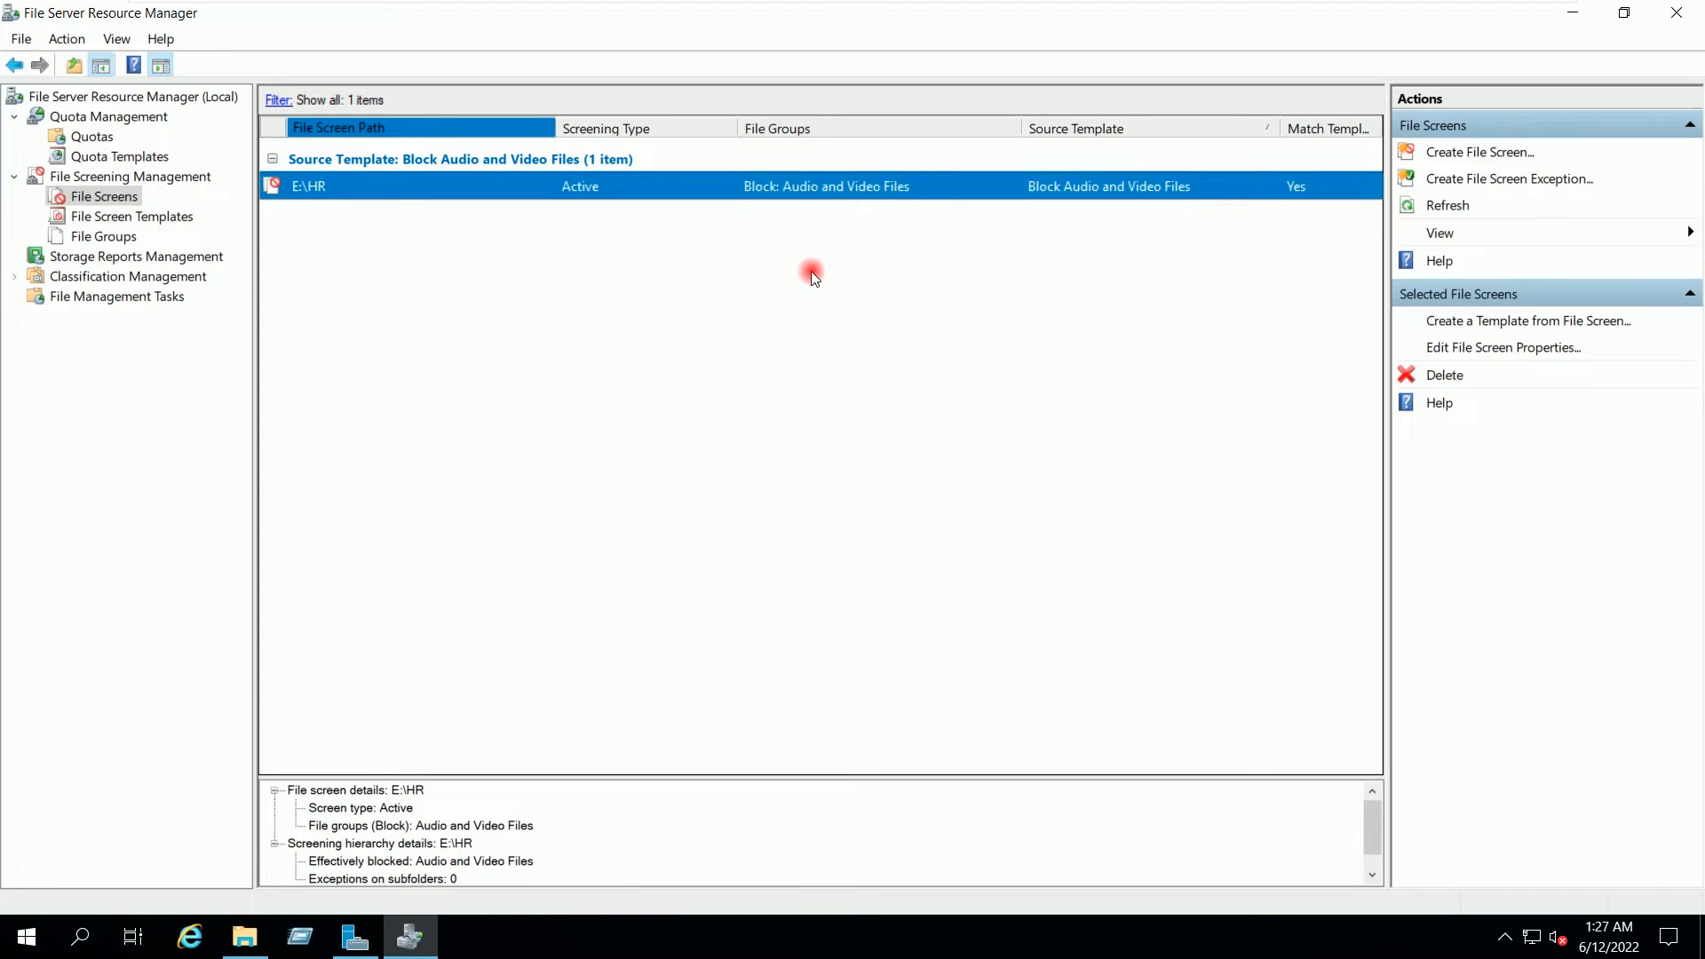
scroll(506, 790, "down", 1)
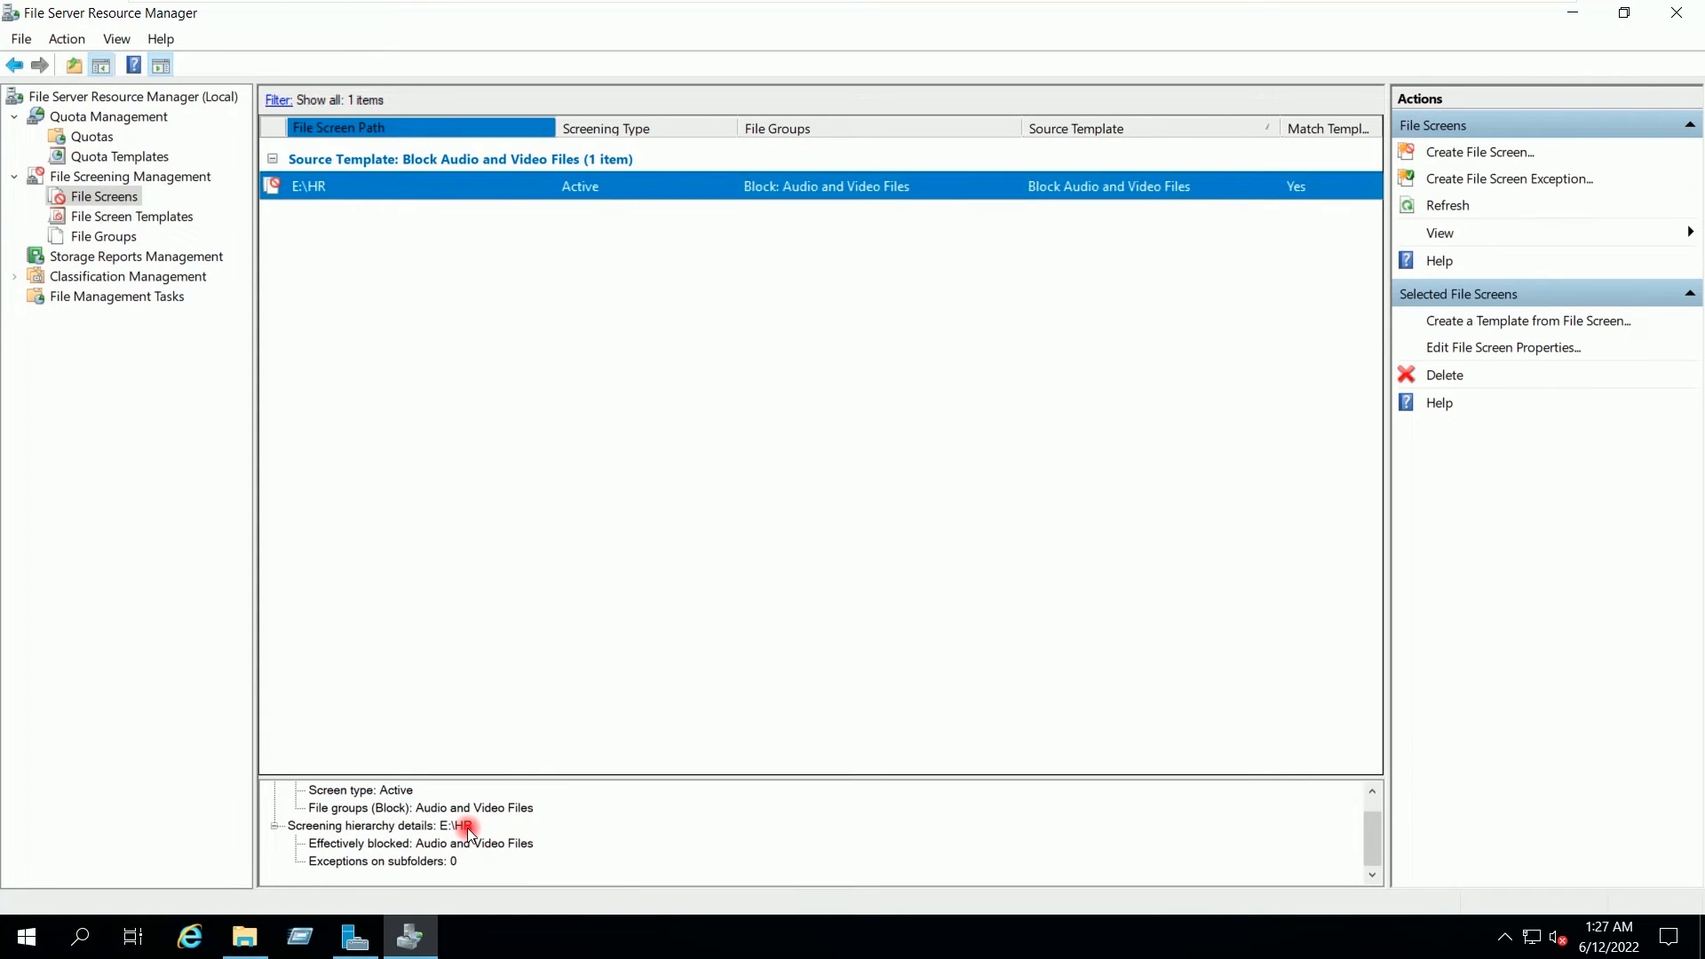
scroll(466, 817, "up", 1)
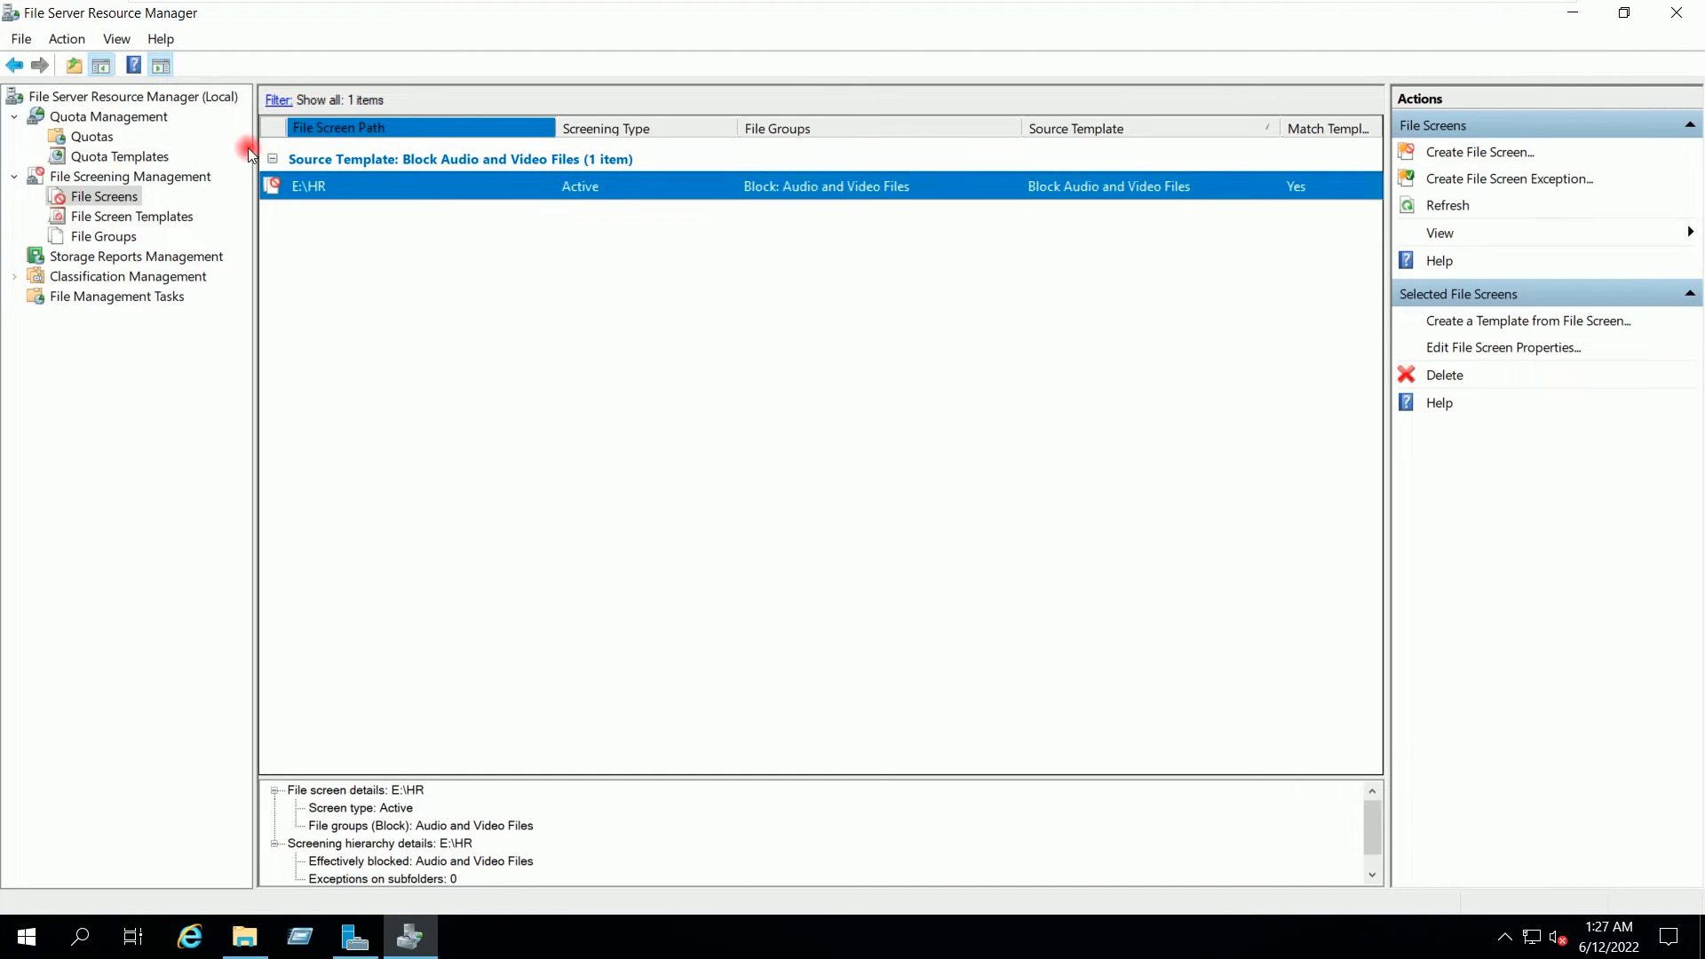
left_click(142, 97)
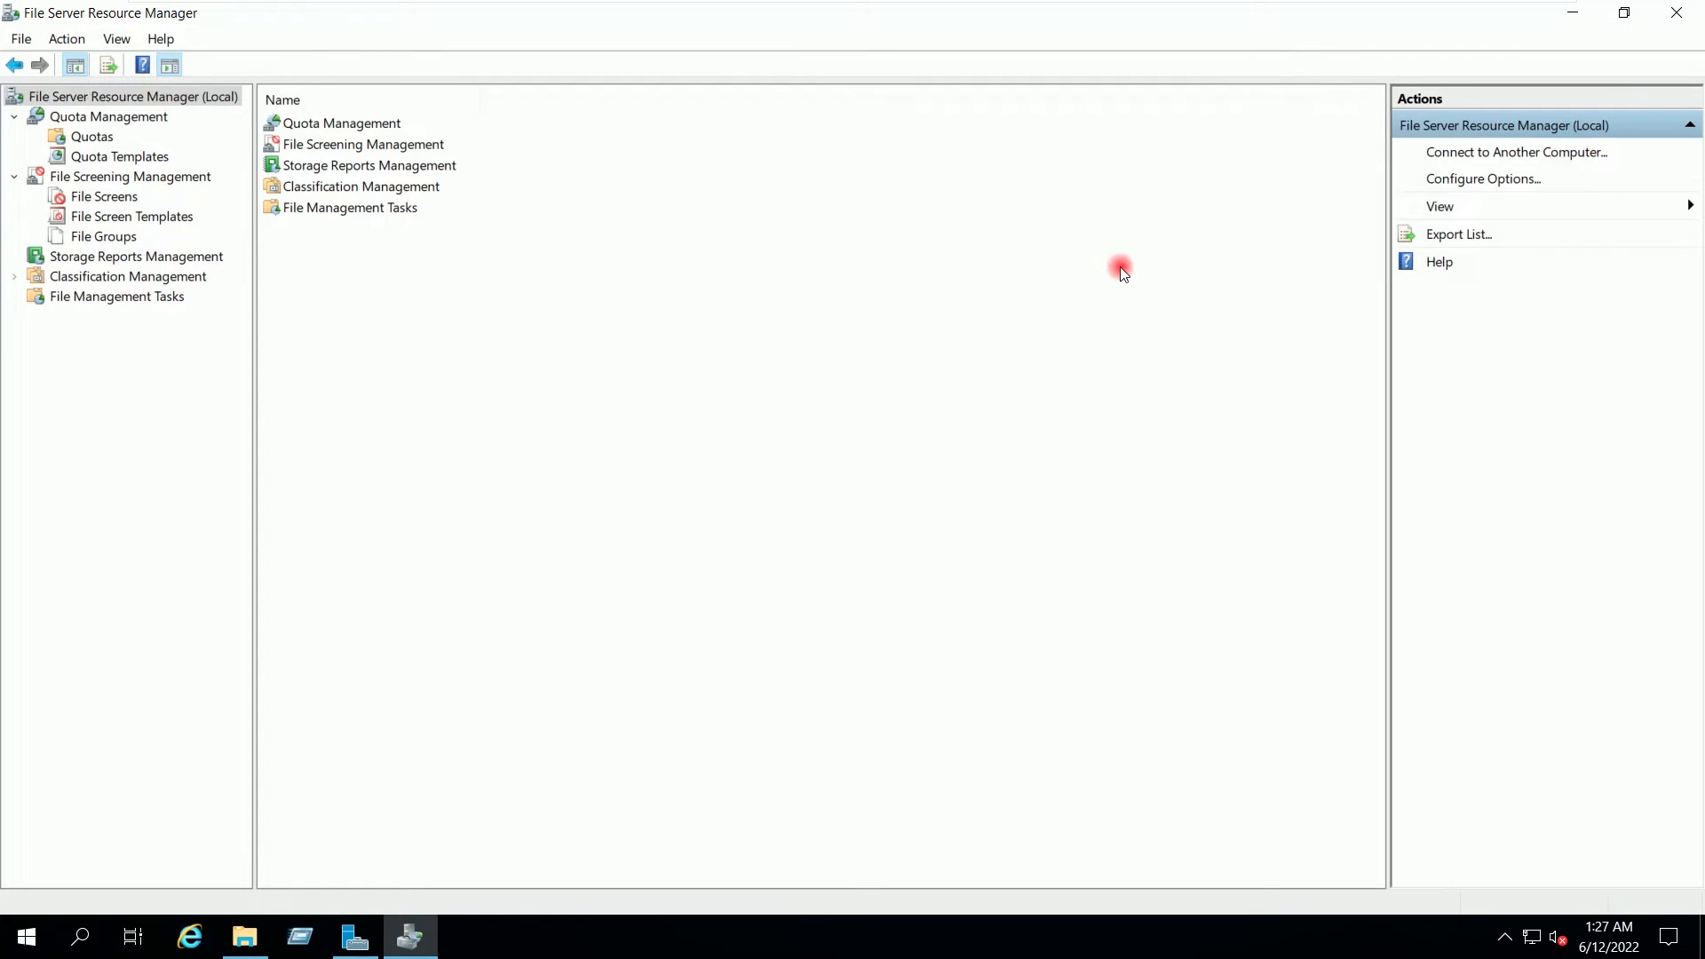
Step: In FSRM Options, review the SMTP server, administrator recipients and default sender, then check Storage Reports defaults
left_click(1473, 182)
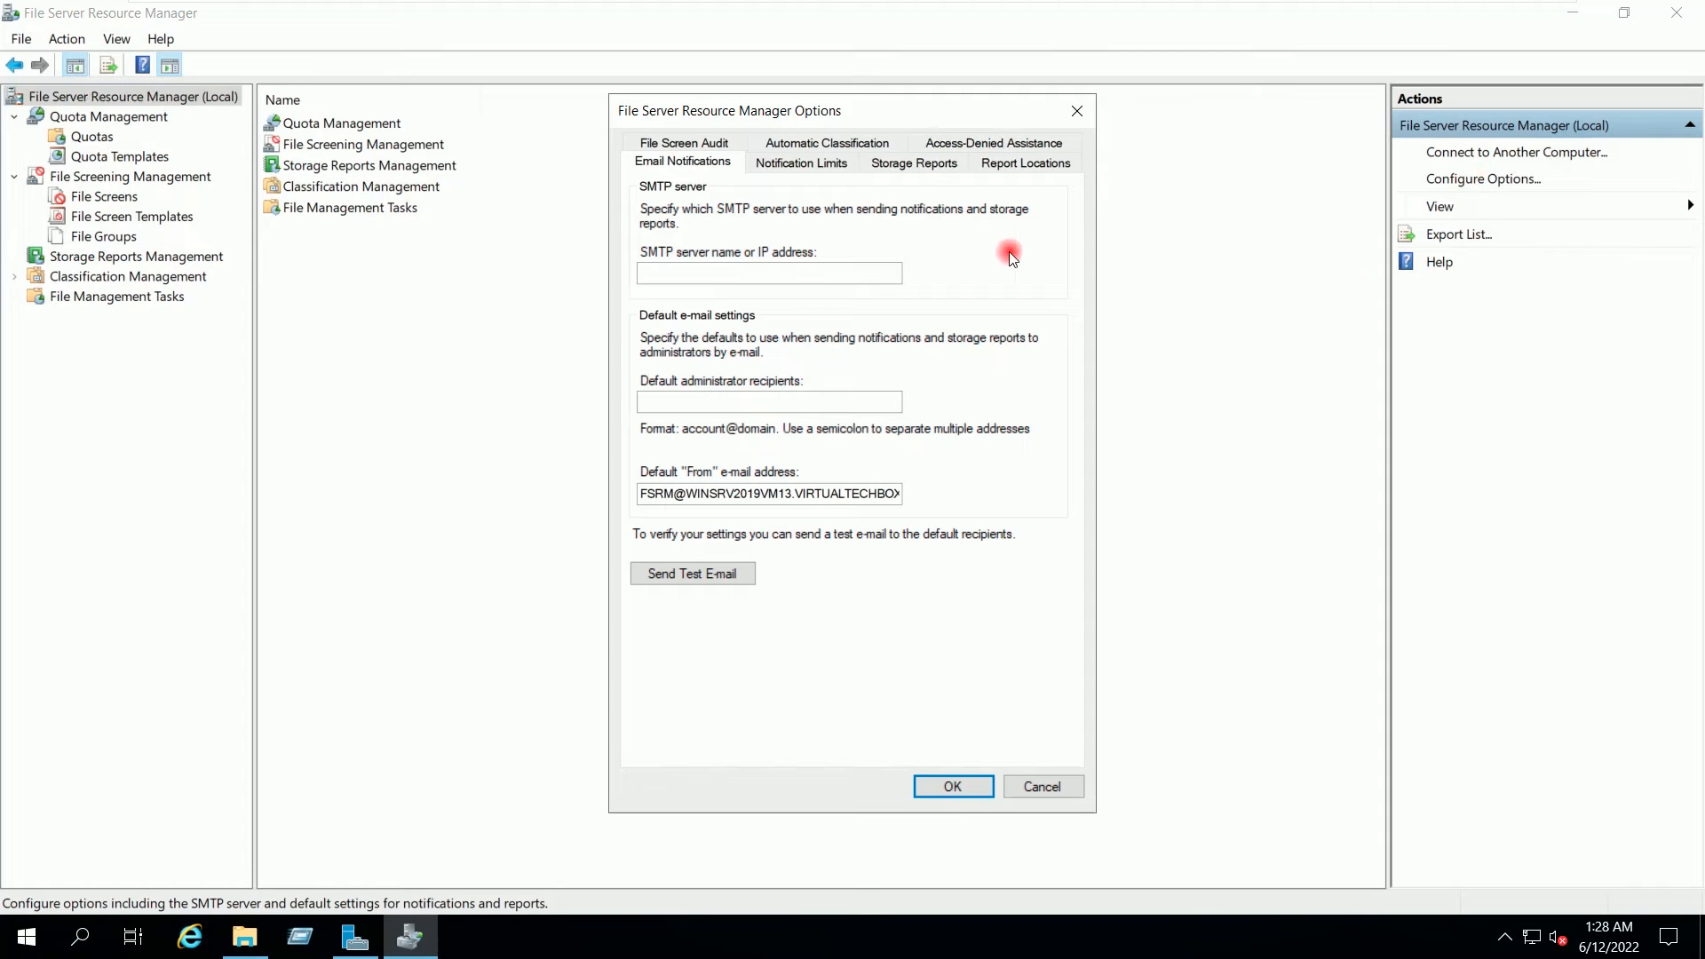
left_click(658, 273)
left_click(698, 404)
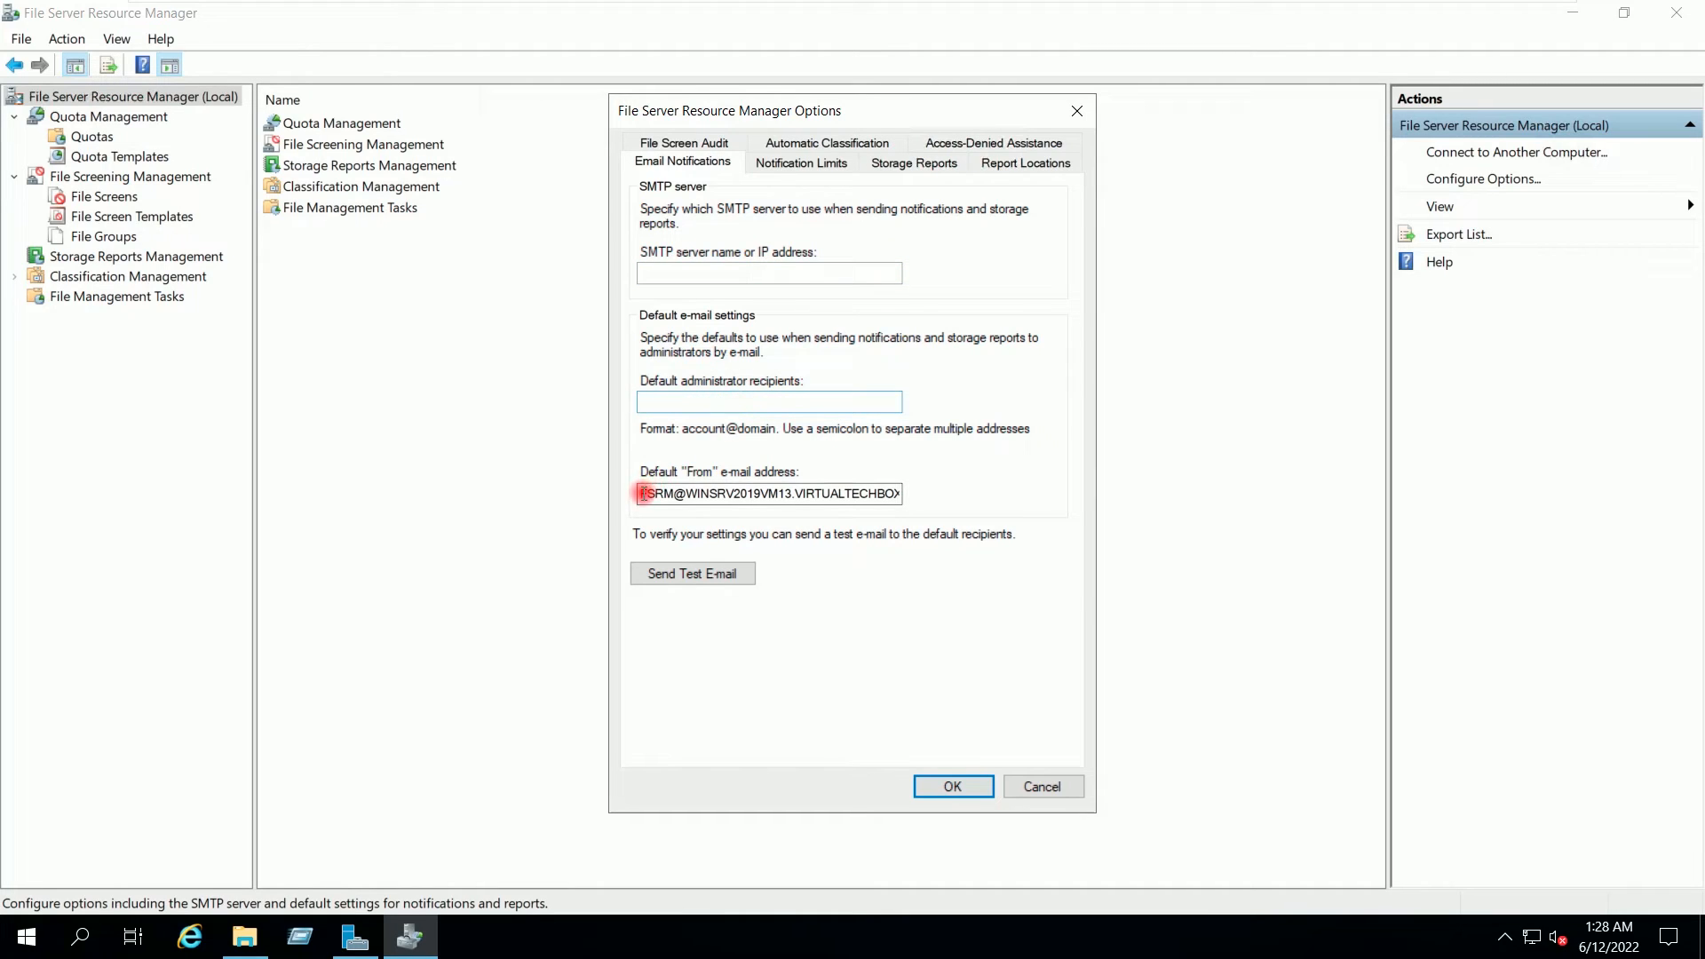
left_click_drag(644, 494, 913, 490)
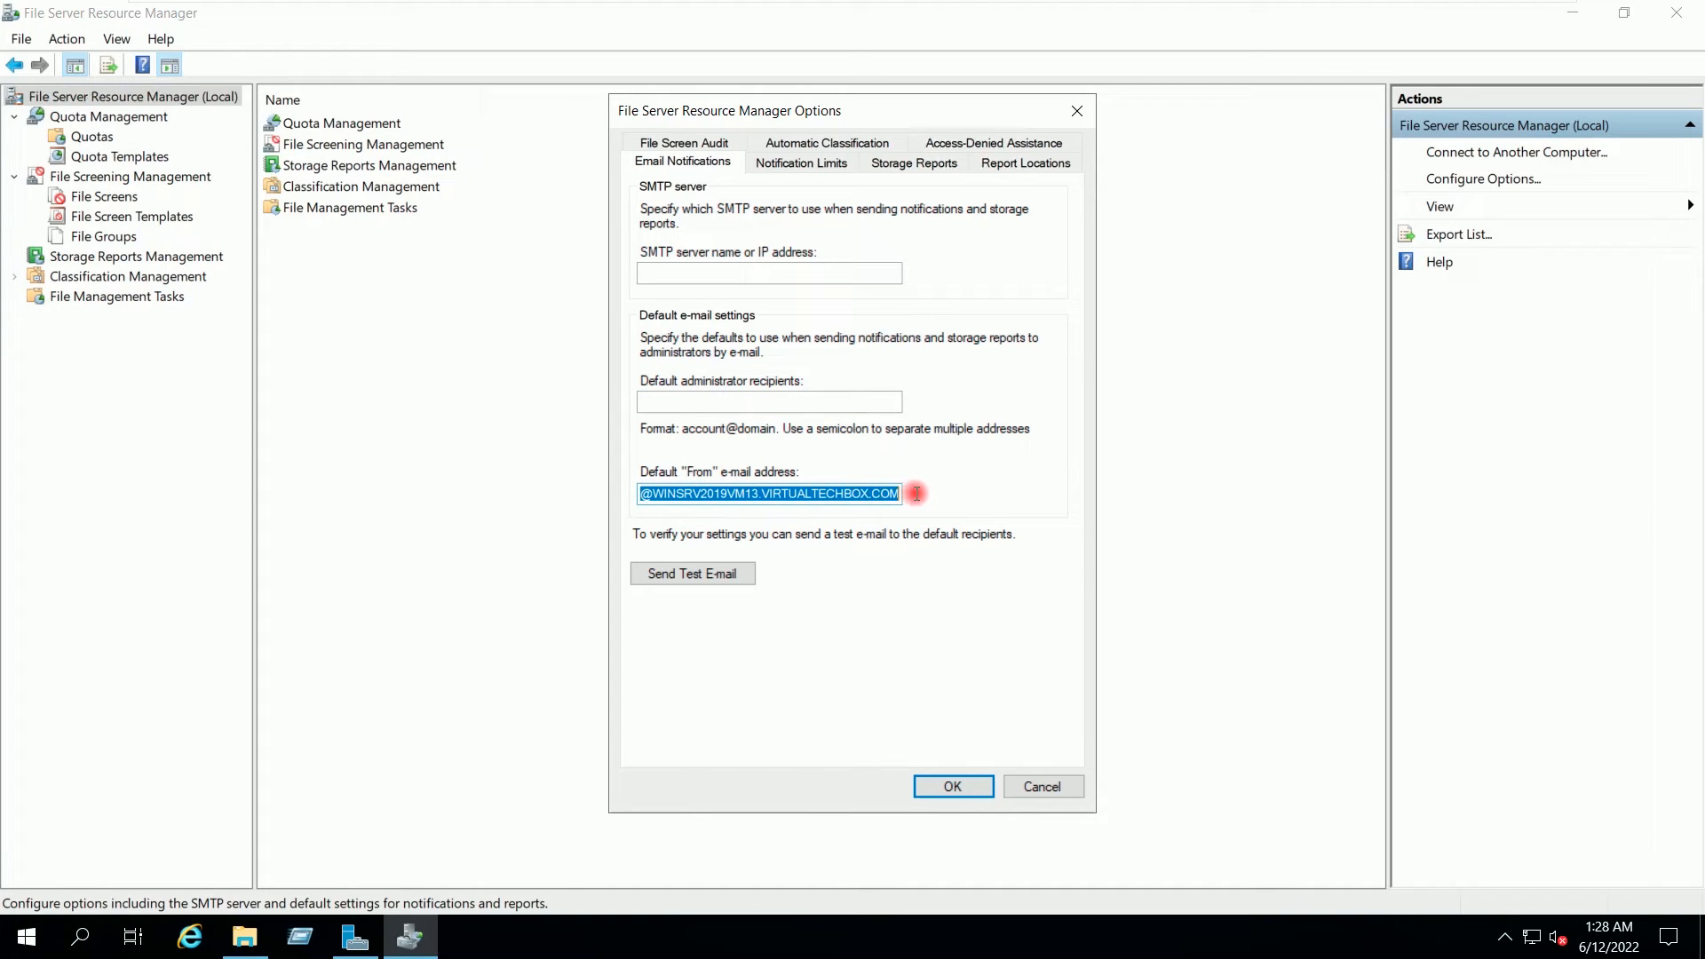
left_click(891, 495)
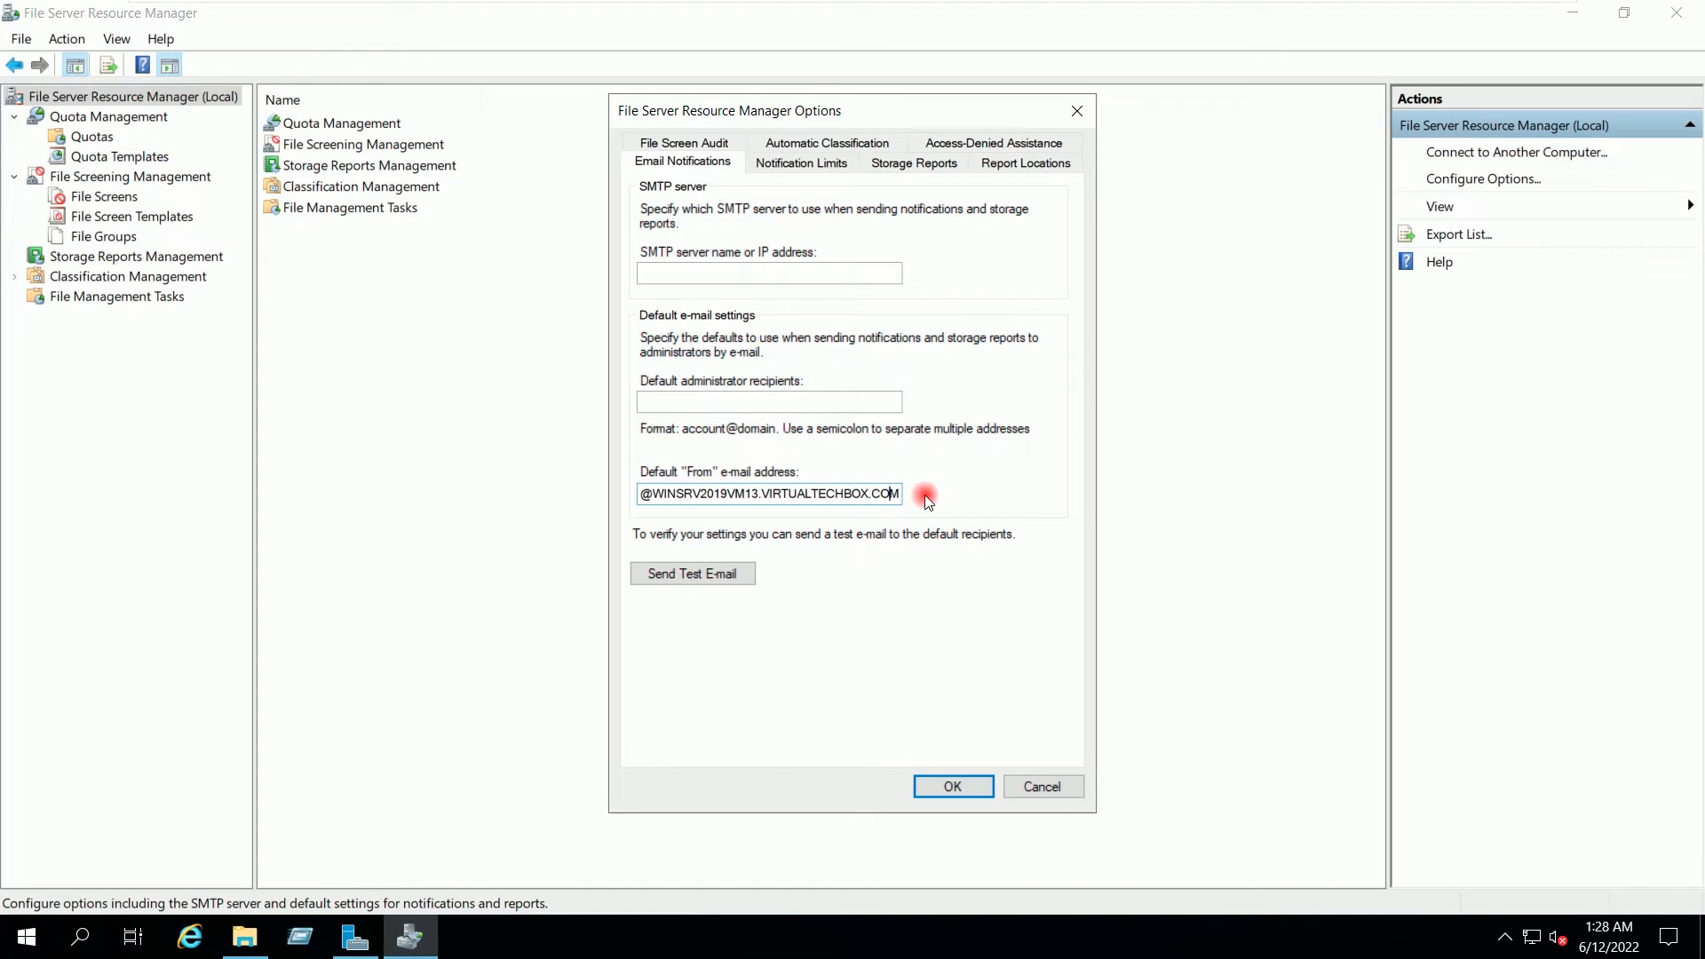
left_click(912, 165)
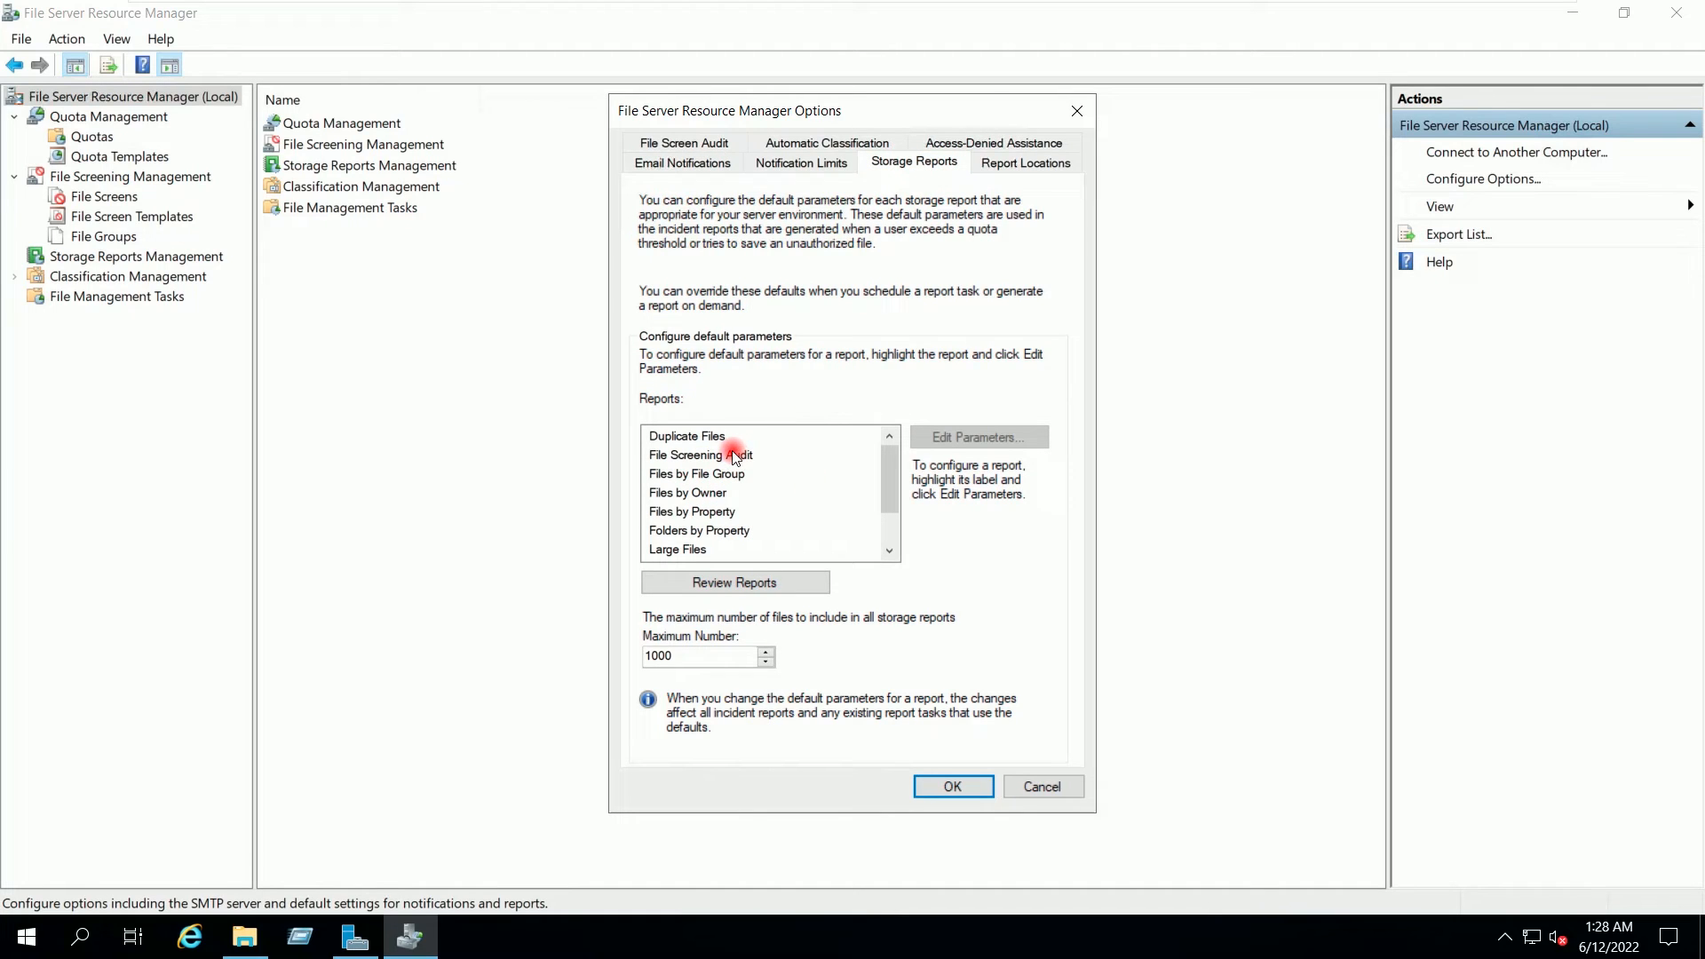
Step: Select the Duplicate Files, File Screening Audit, Files by File Group and Files by Owner reports
left_click(673, 436)
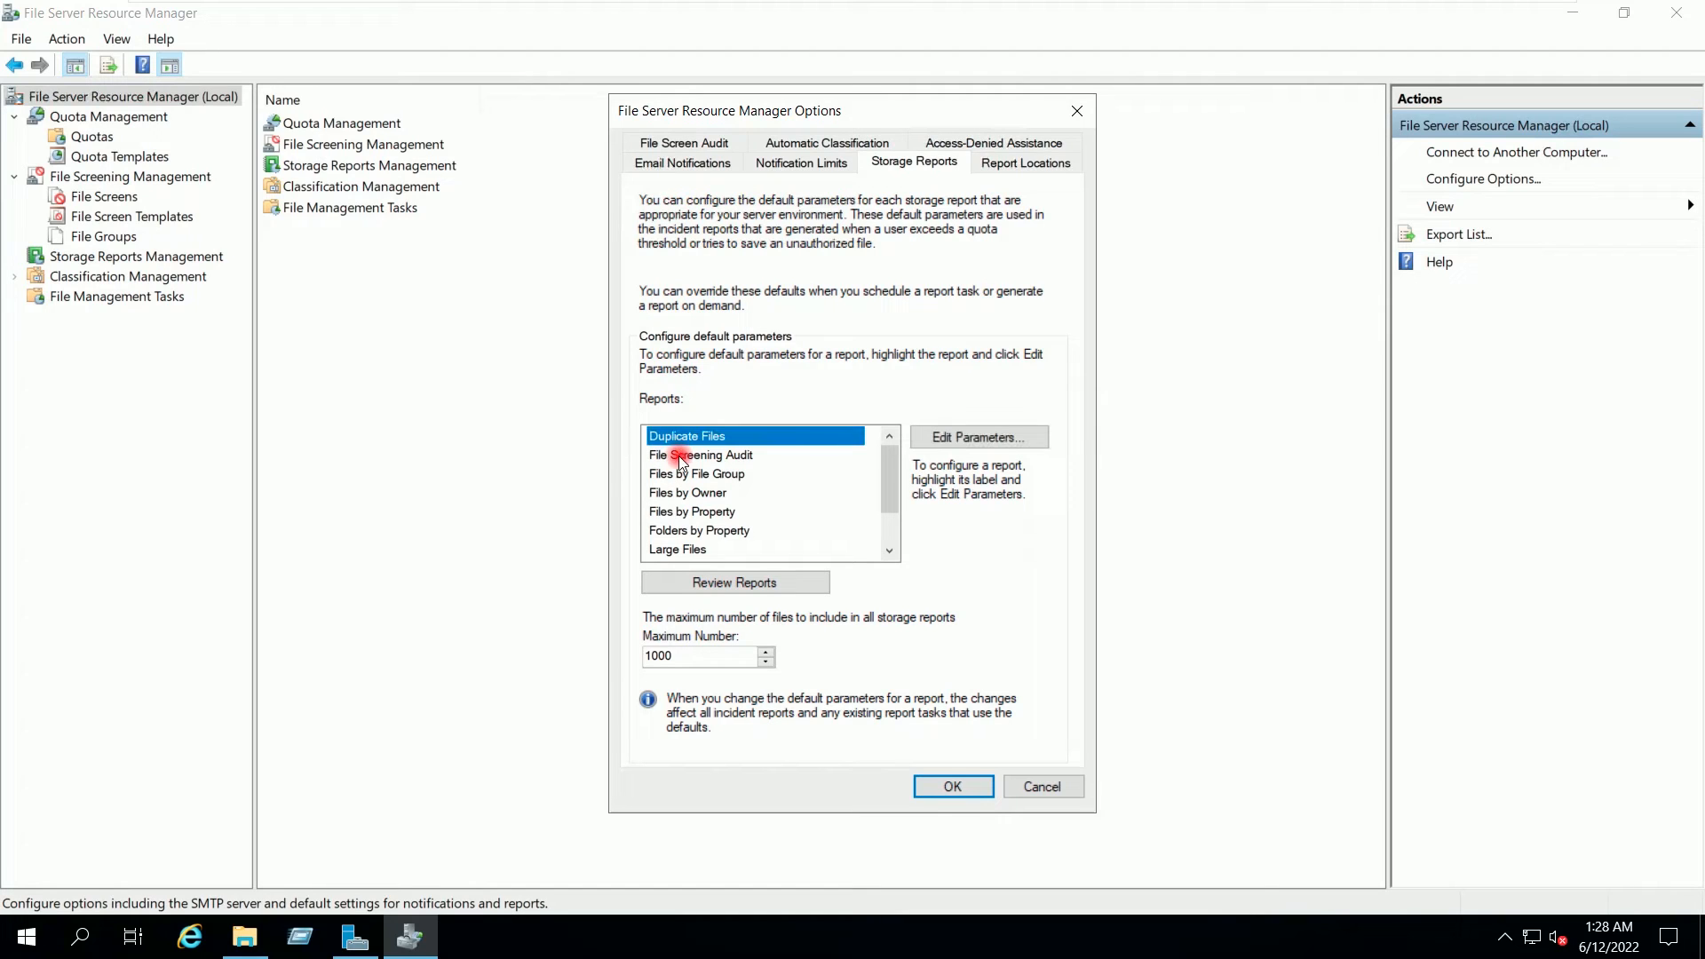
left_click(668, 456)
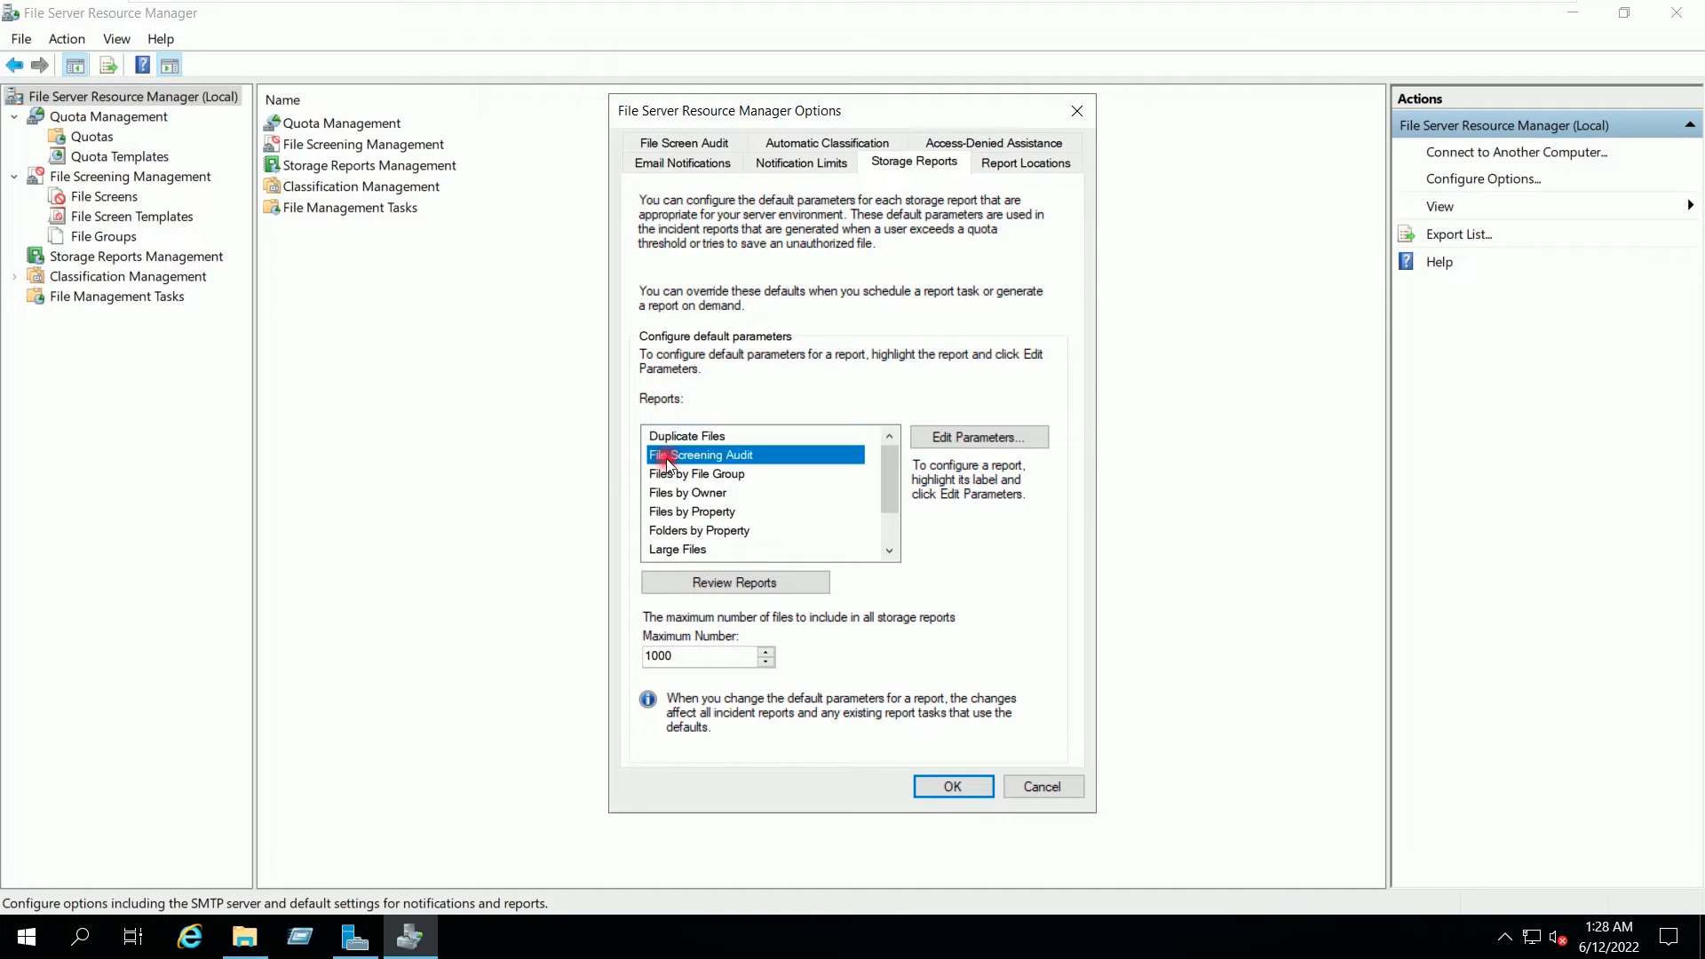
left_click(661, 474)
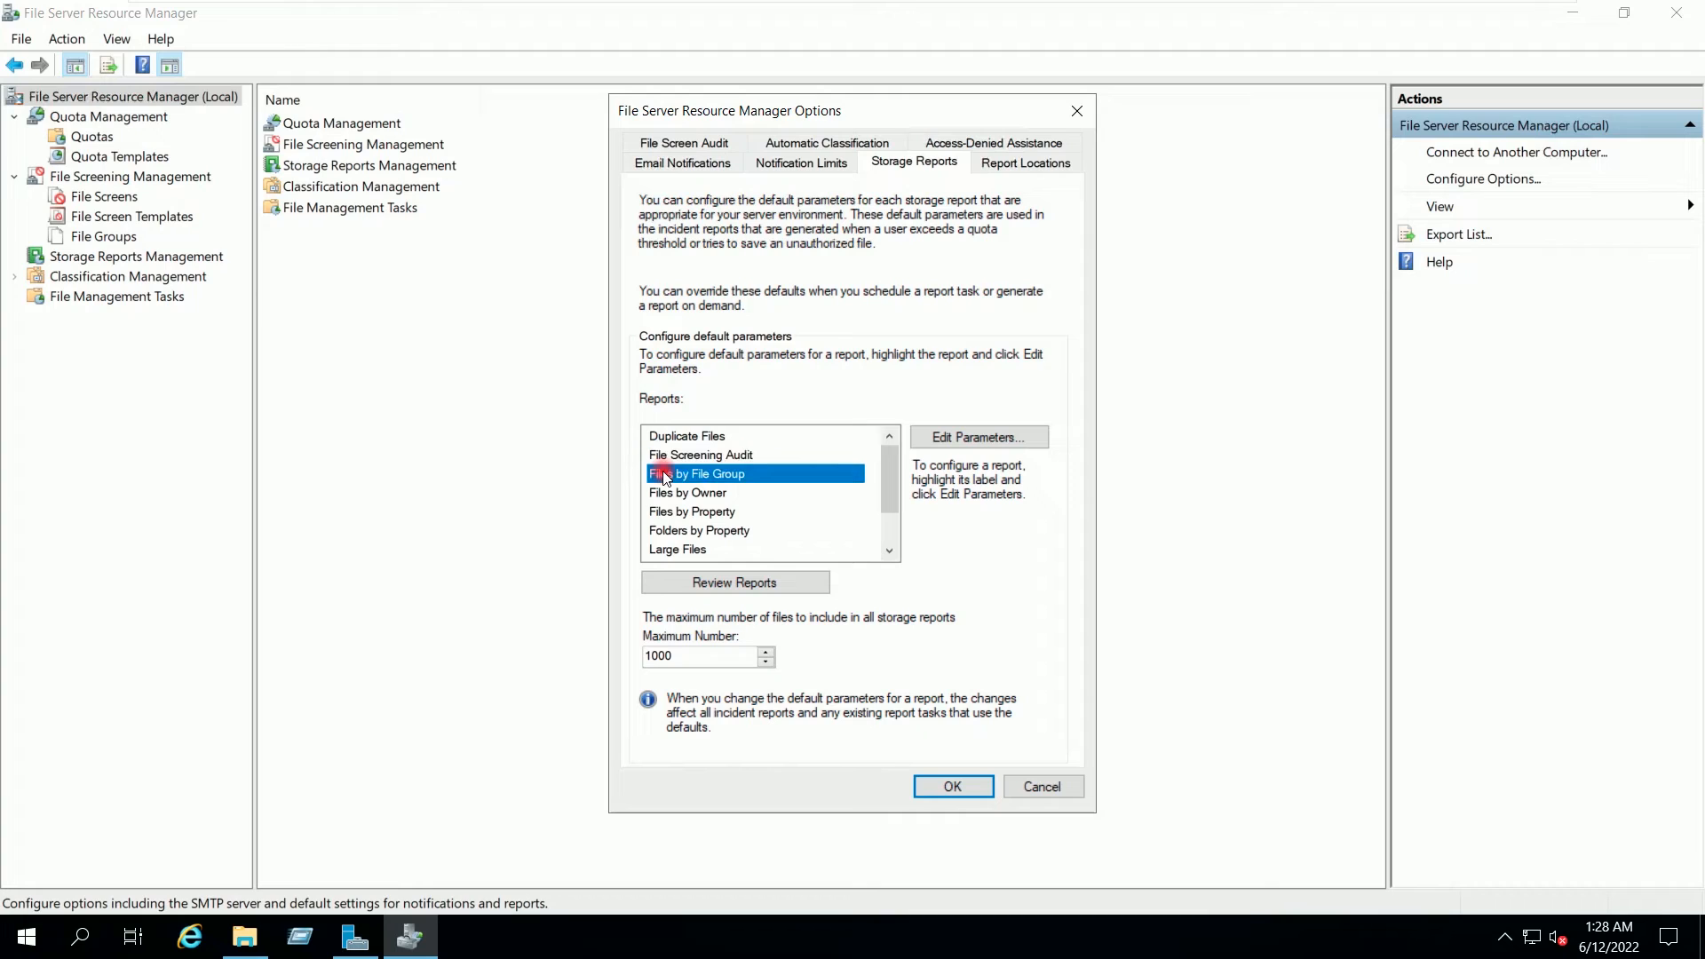
left_click(713, 493)
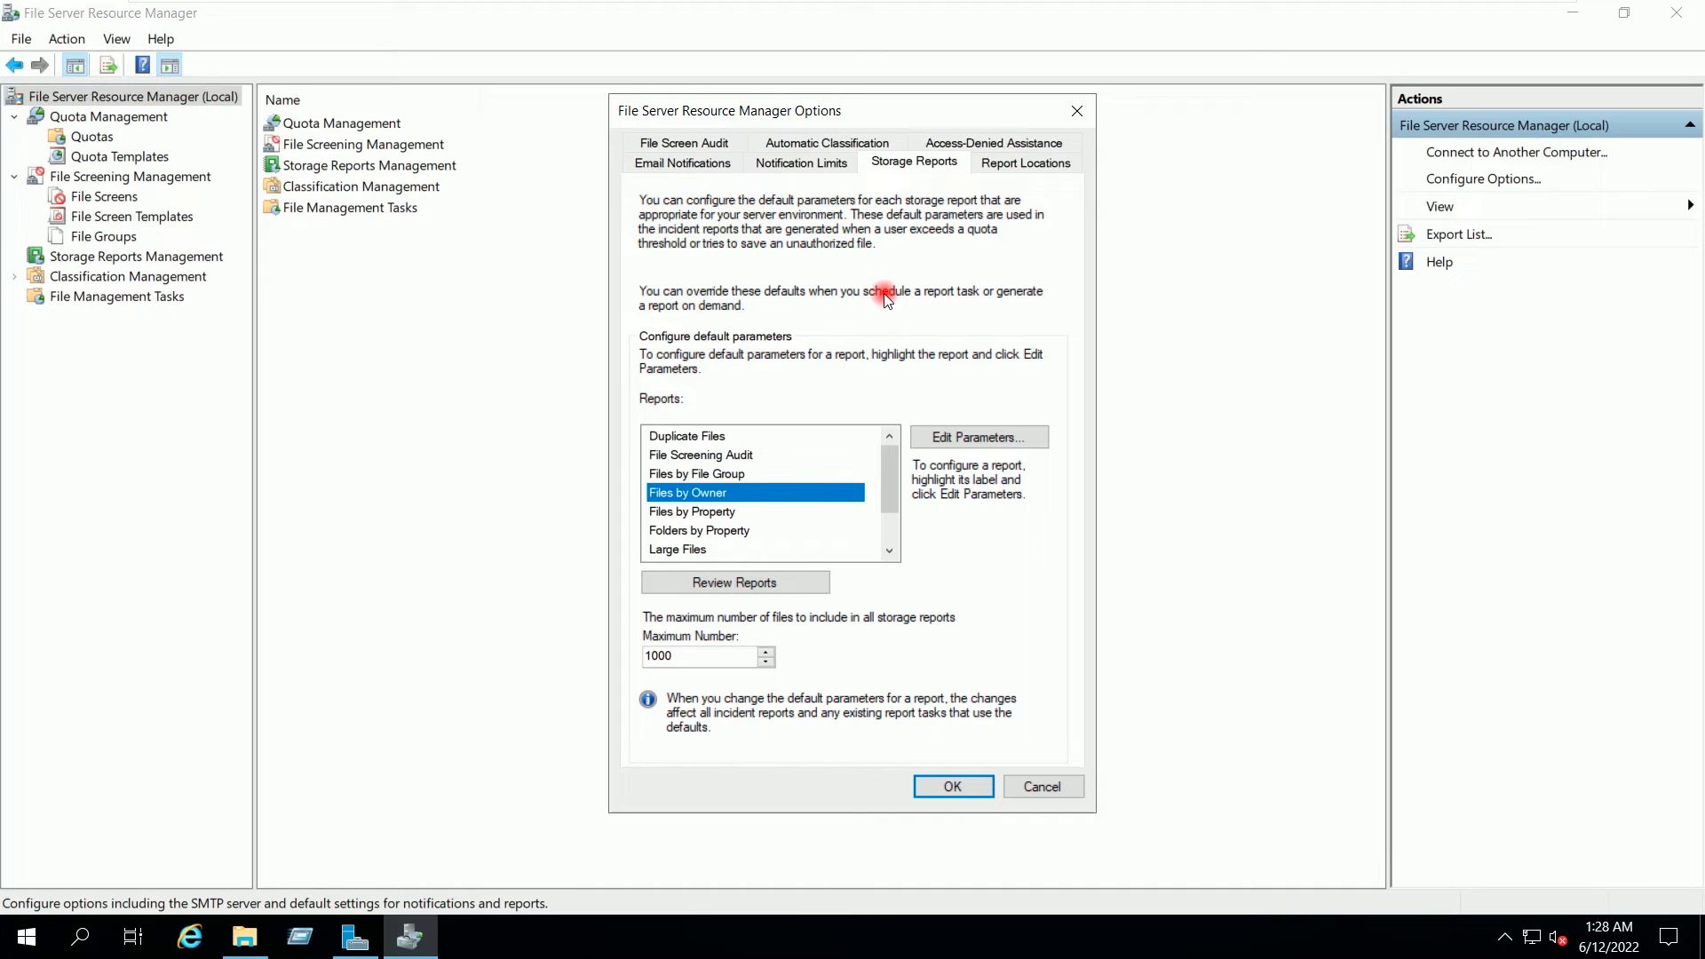
Step: Leave the classification schedule off, enable an extra classification report format, and save the options
left_click(822, 144)
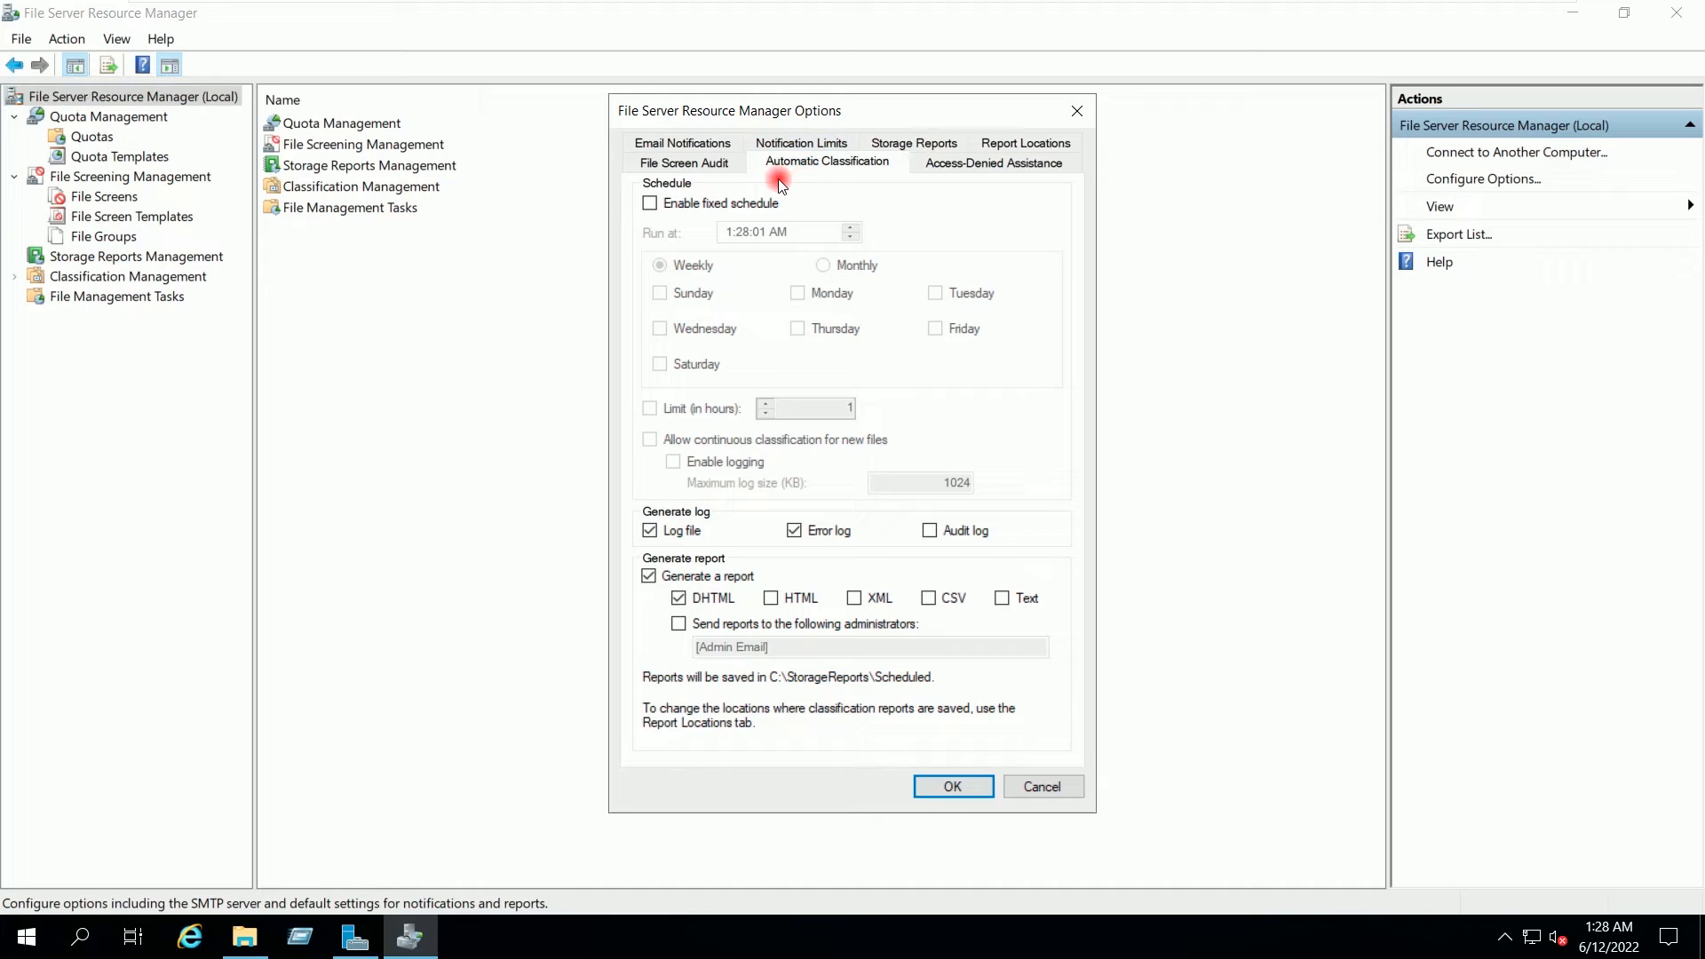
left_click(648, 204)
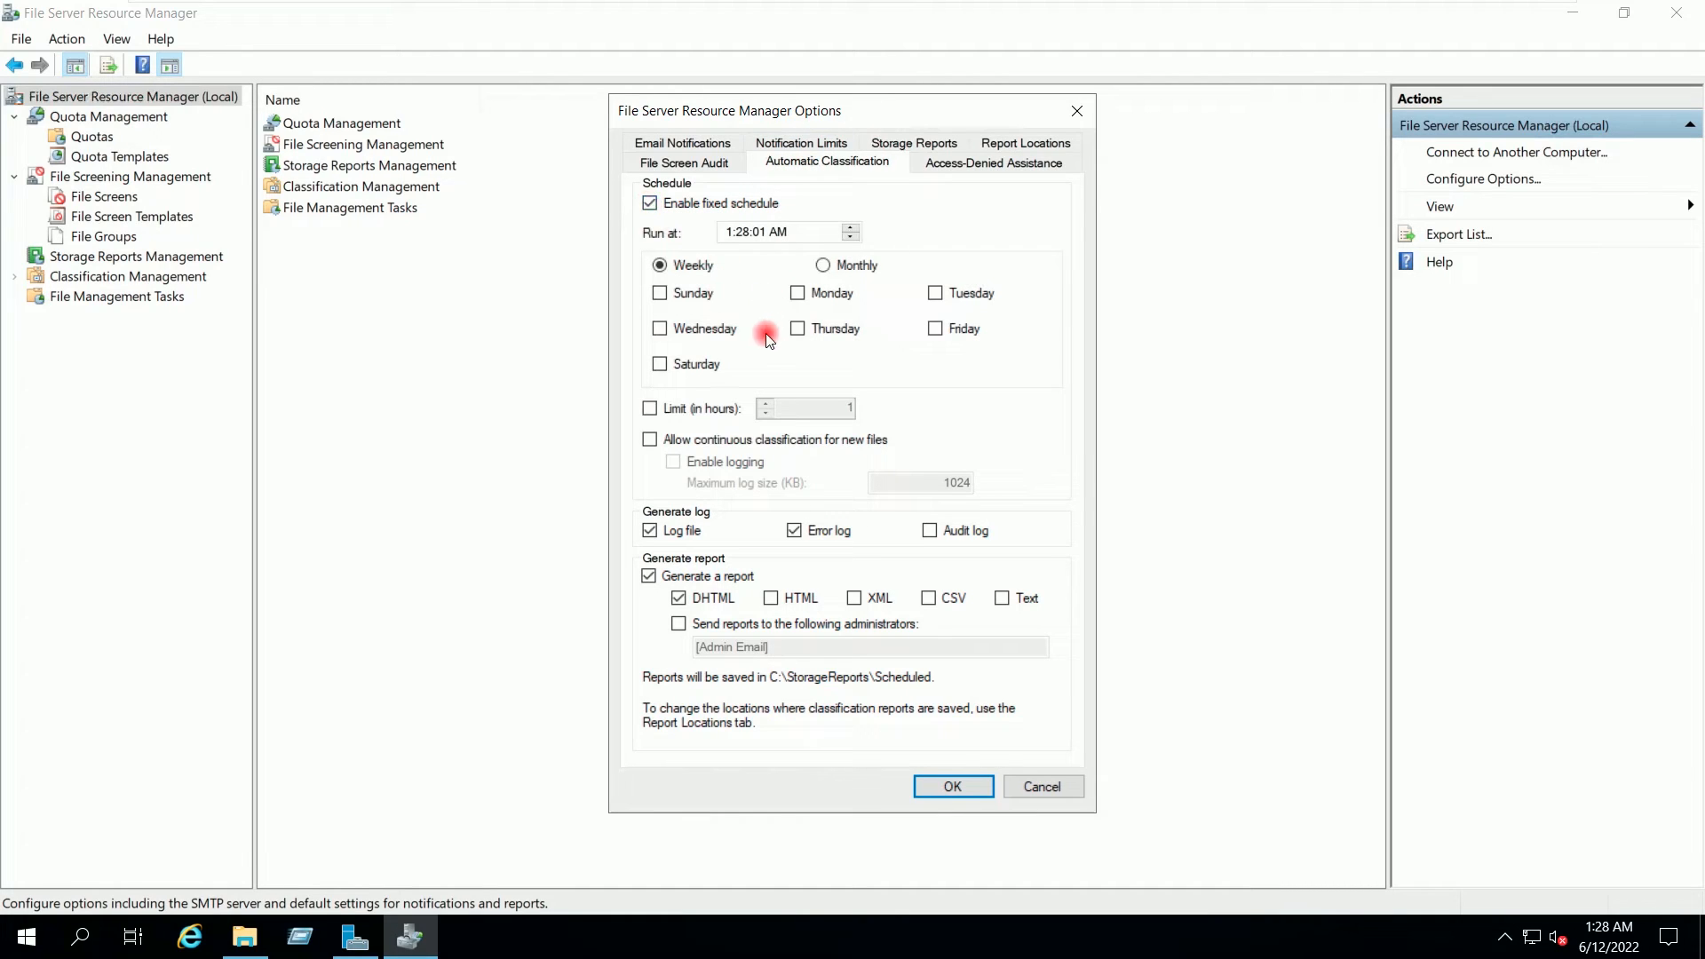
left_click(649, 203)
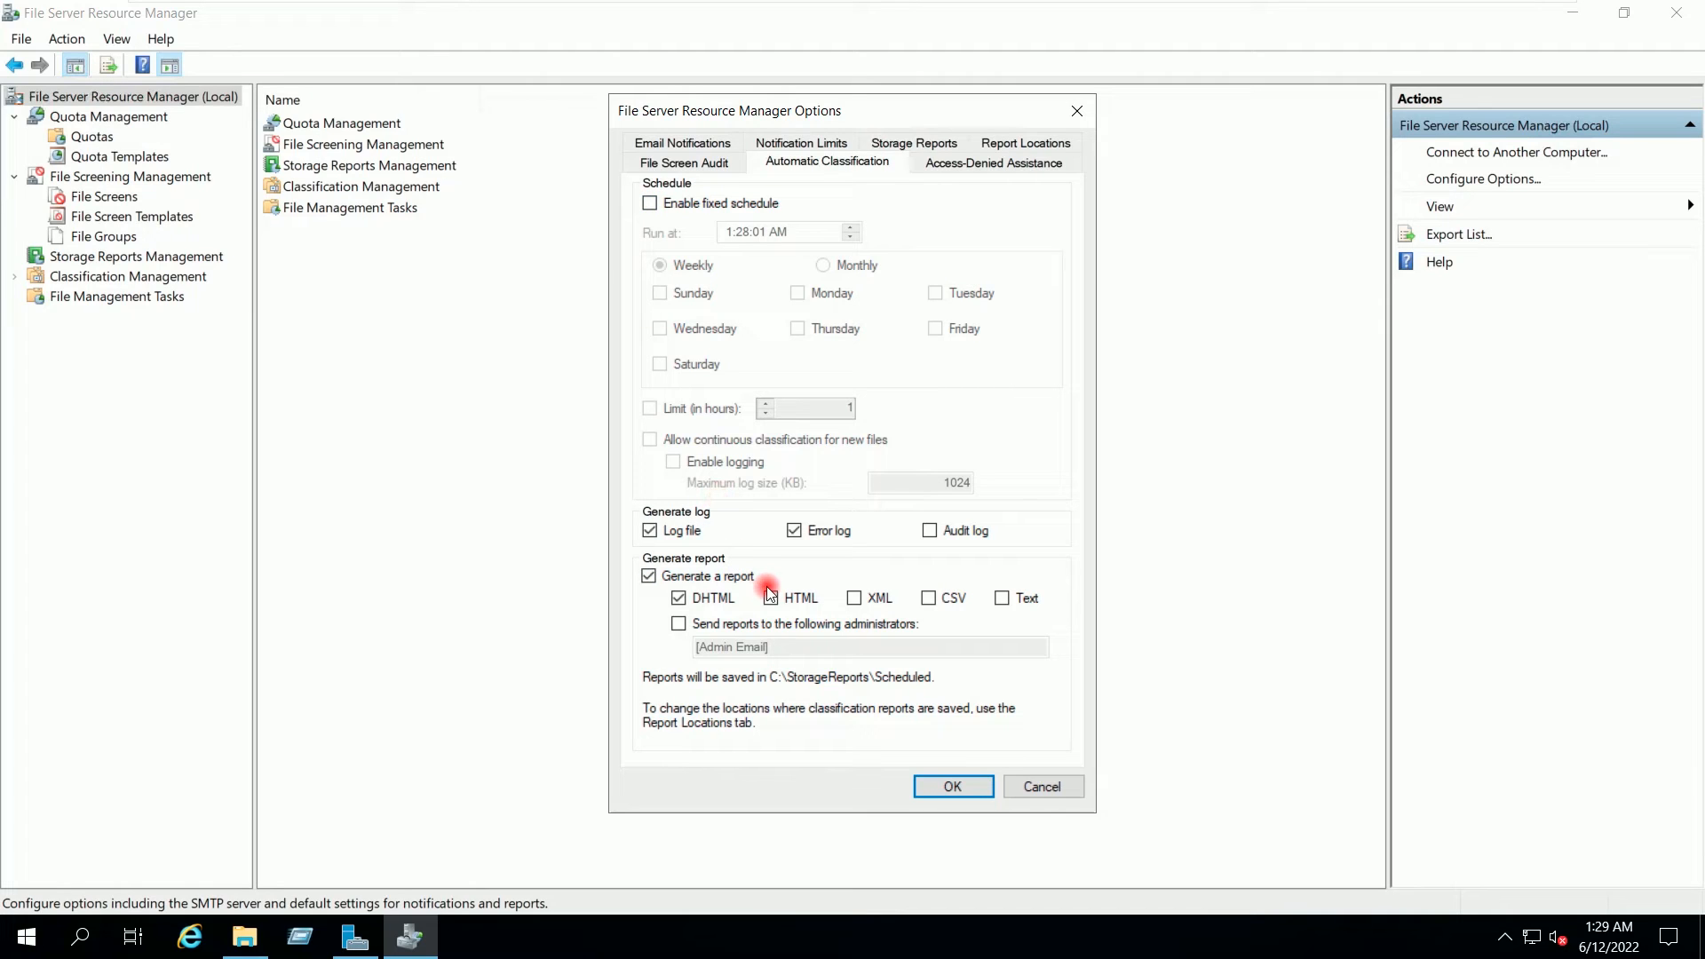
left_click(926, 602)
left_click(961, 790)
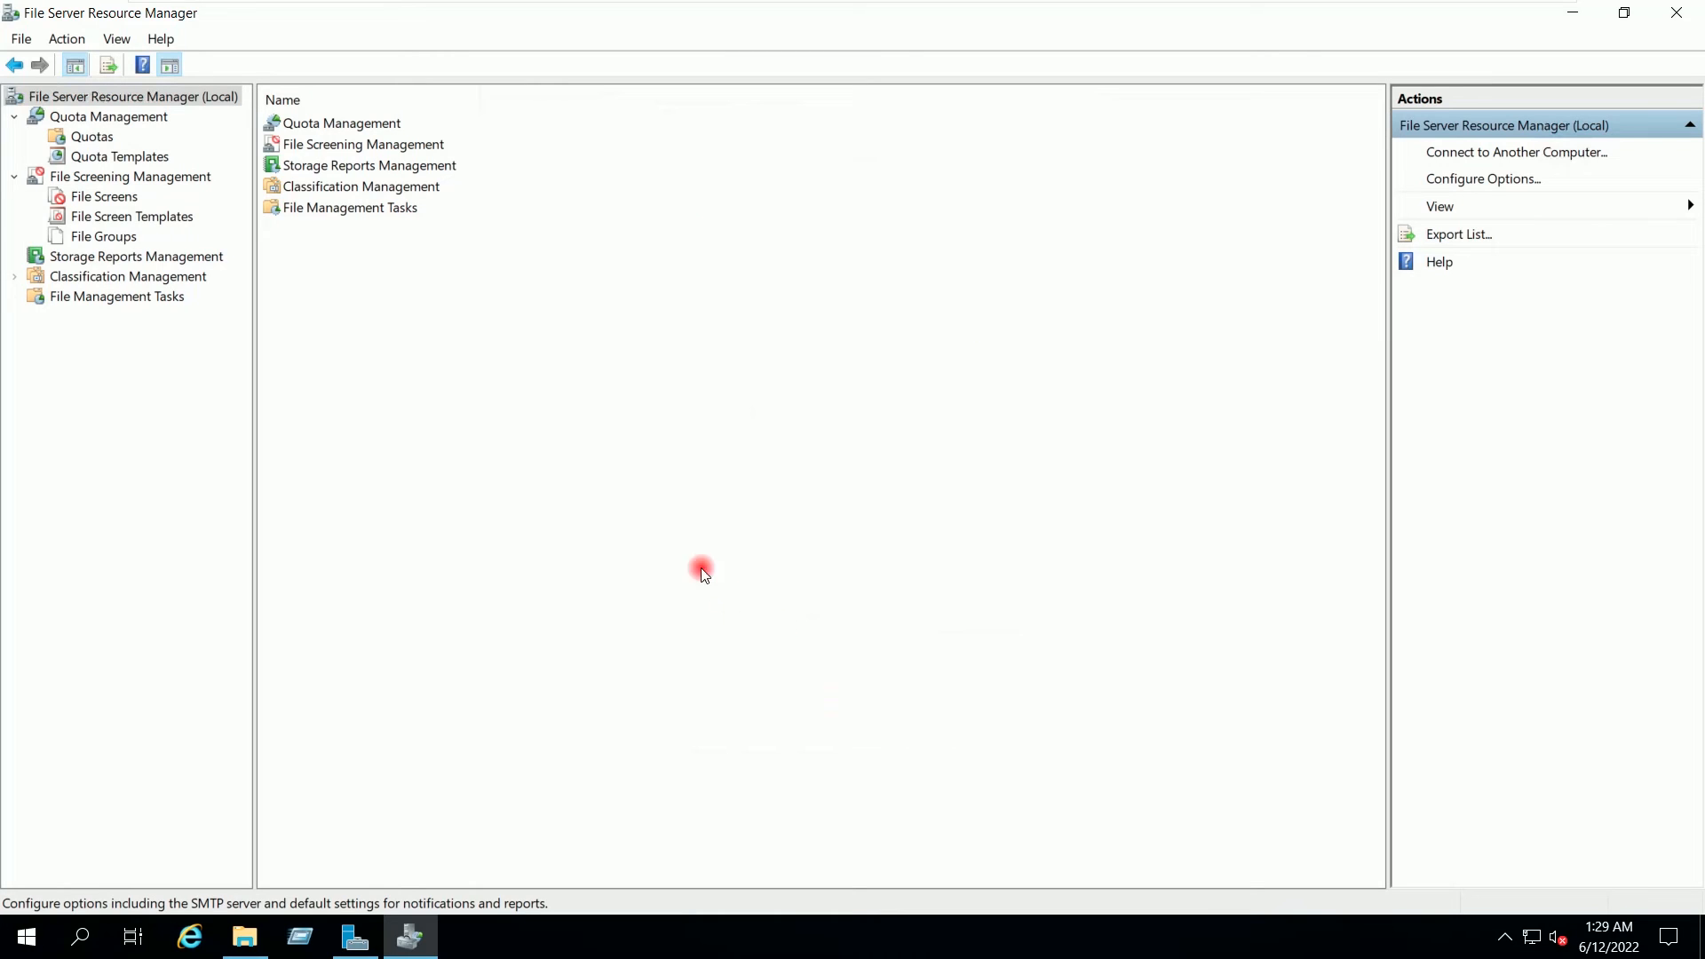
Step: Open the properties of the E:\HR quota from the Quotas list
left_click(94, 137)
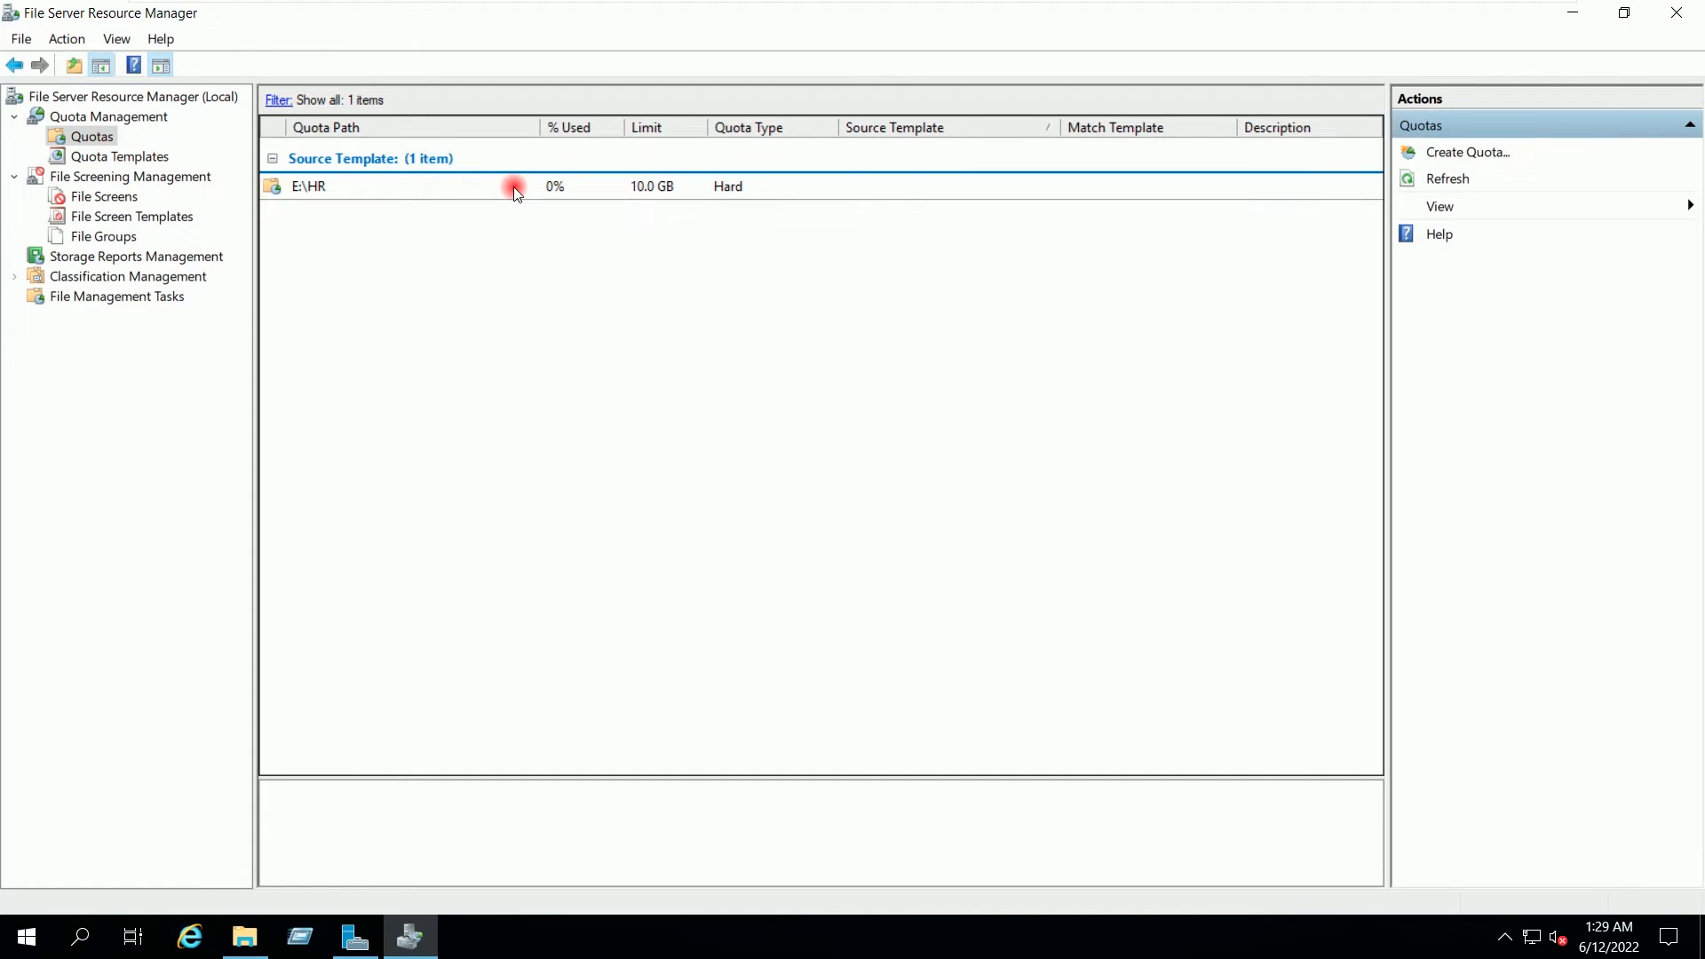
left_click(514, 187)
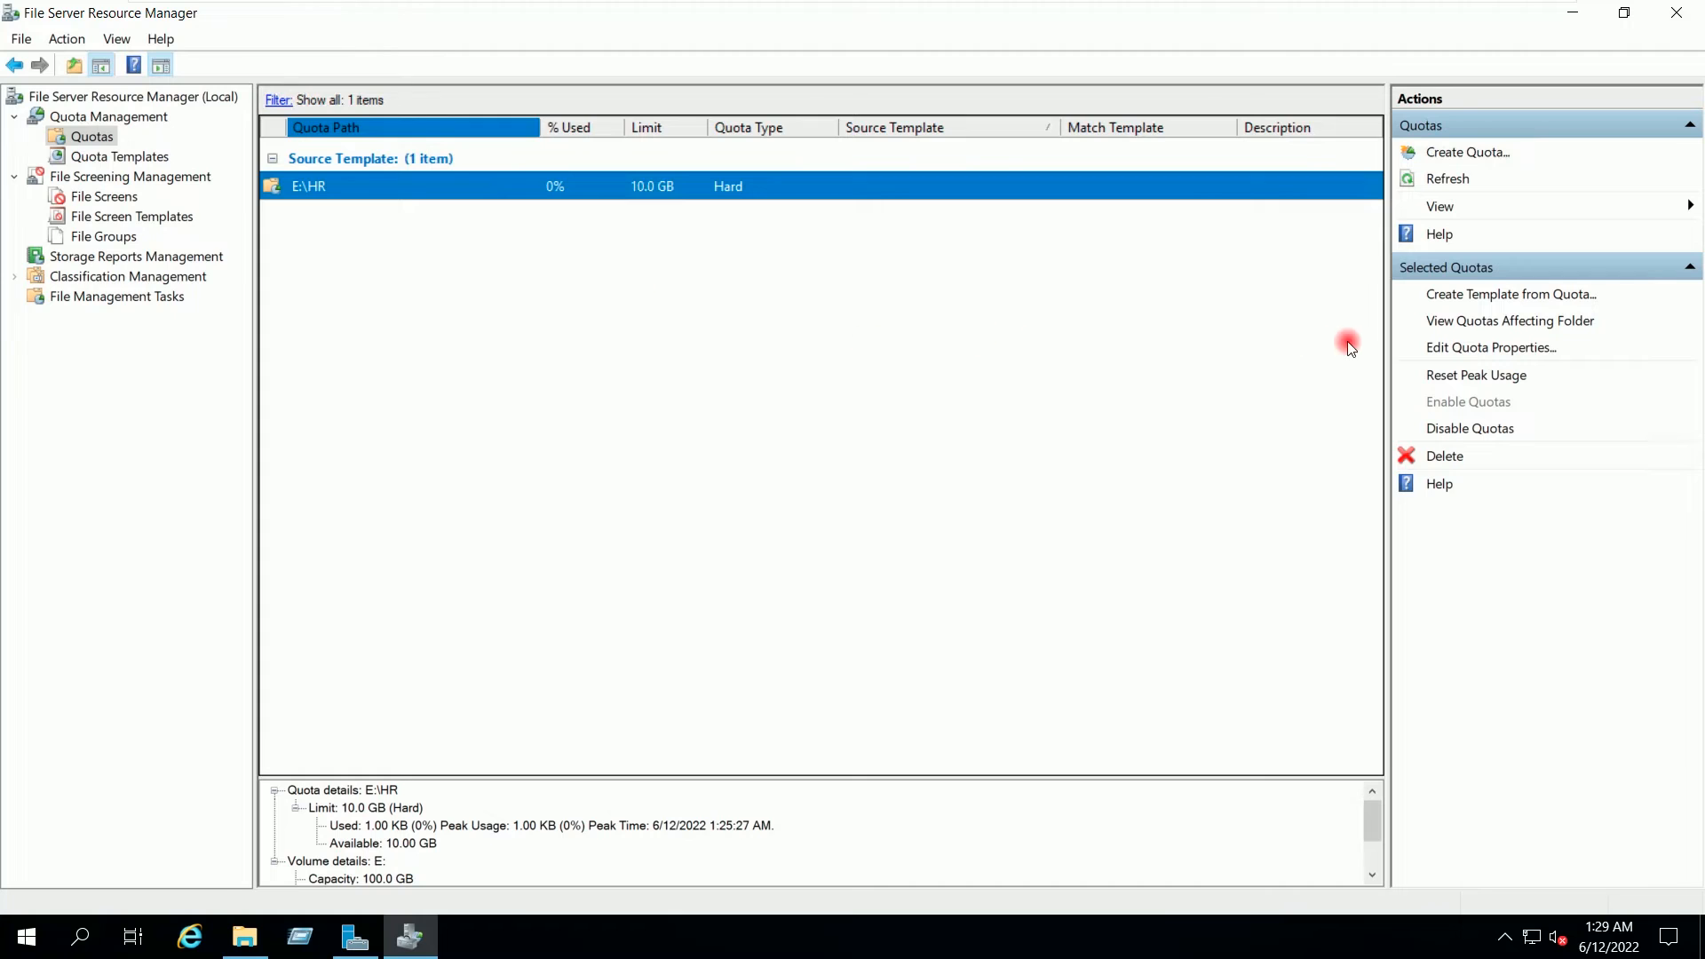
left_click(1445, 348)
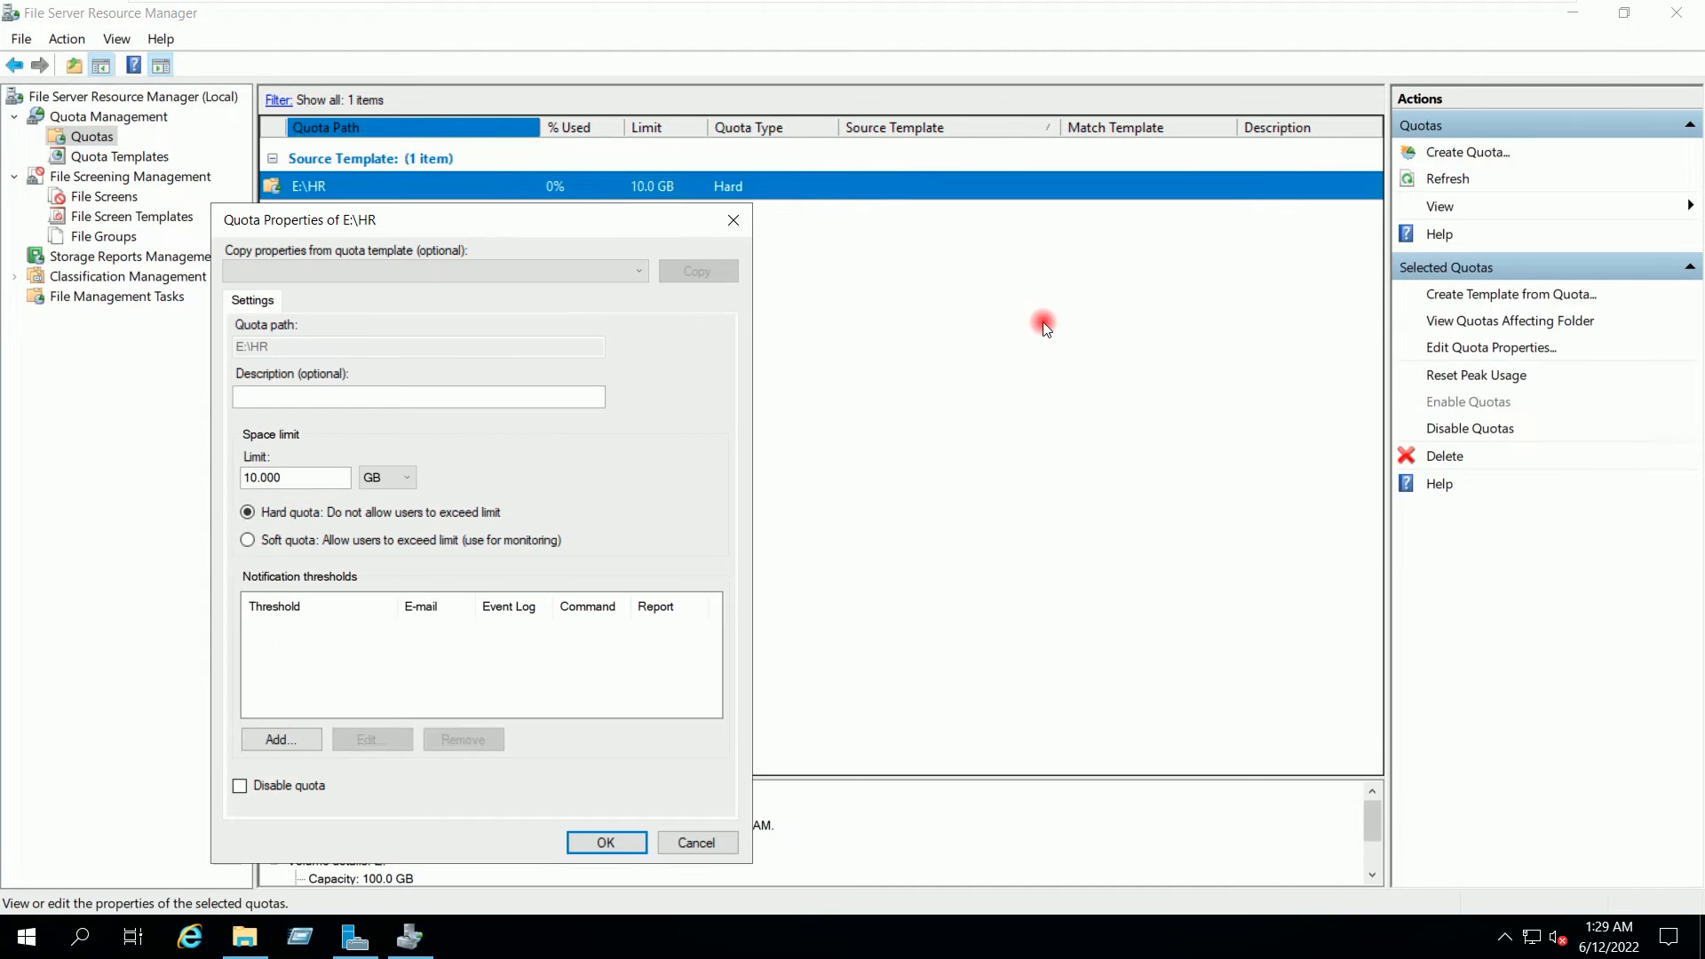
left_click_drag(506, 225, 693, 228)
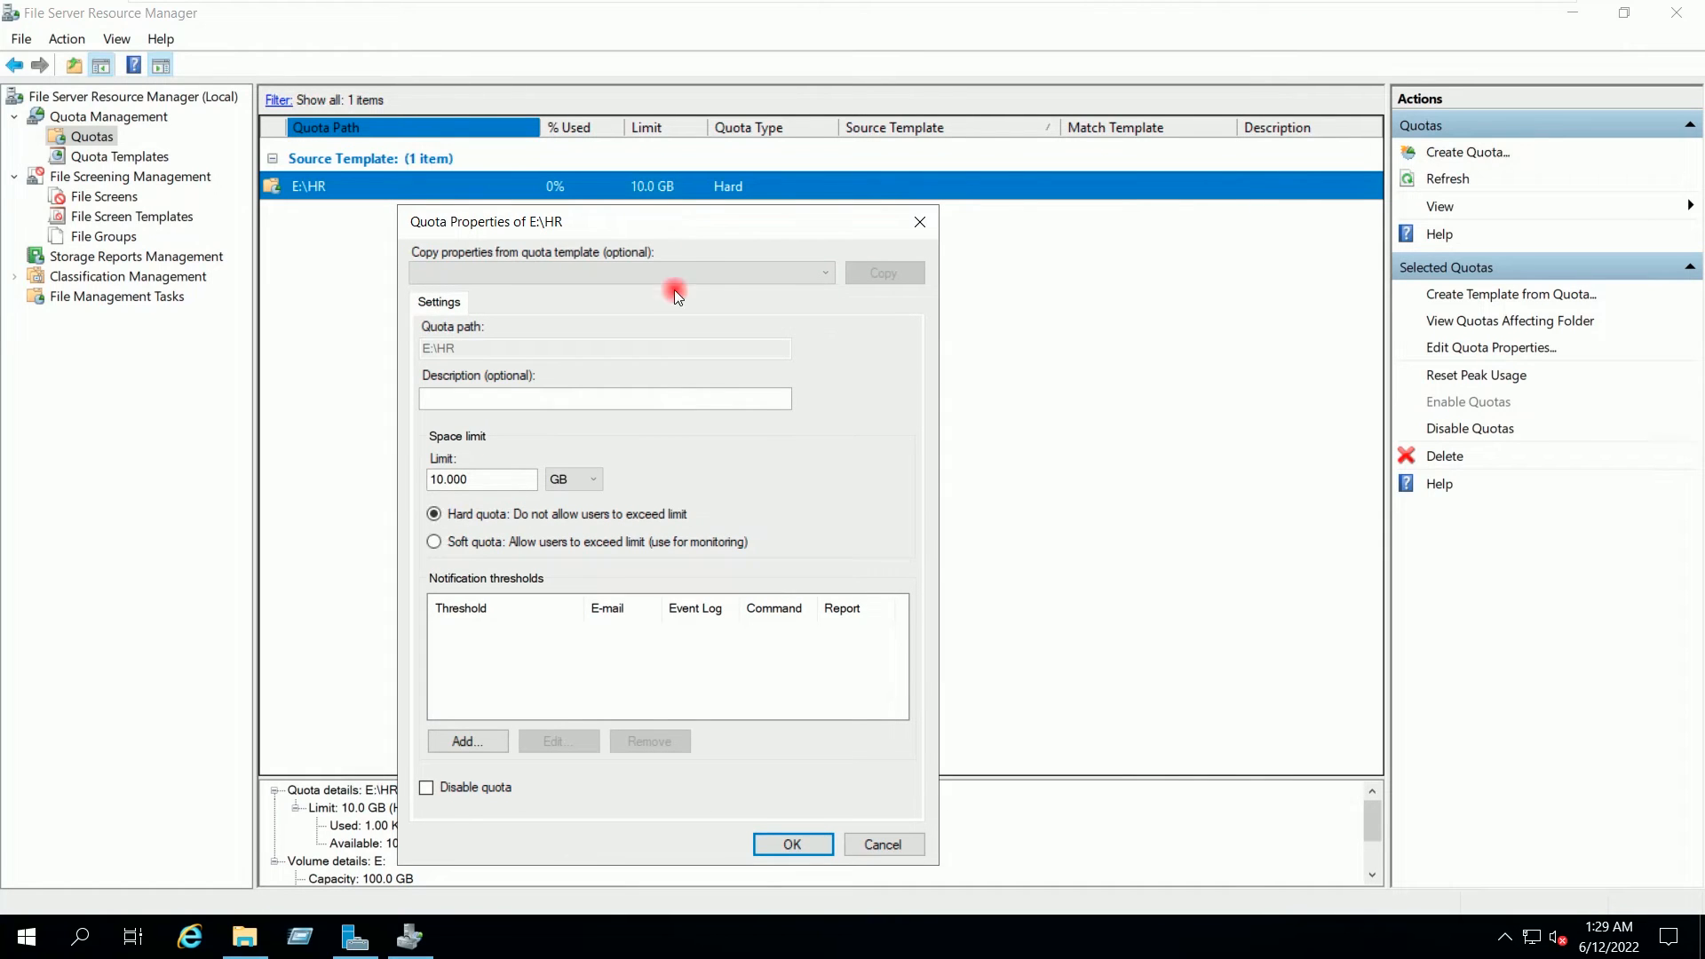
Step: Add a 95% warning threshold with both e-mail notifications left off, and save the quota
left_click(471, 741)
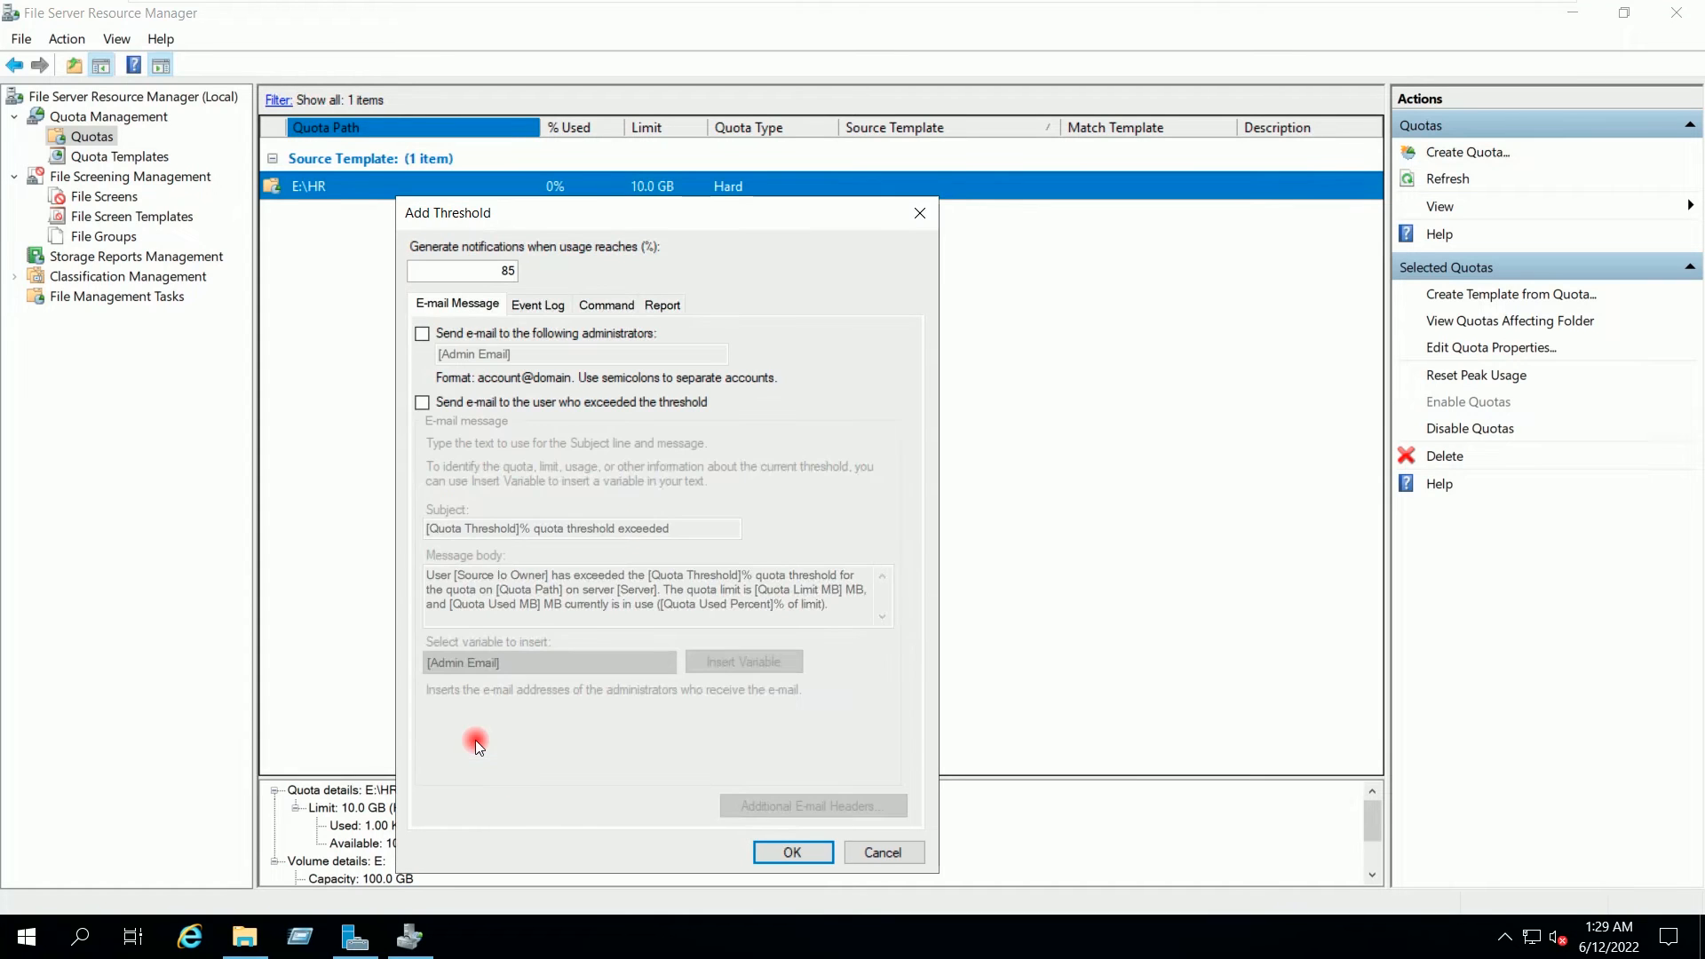
left_click_drag(517, 273, 480, 273)
type("95")
left_click(472, 335)
left_click(453, 348)
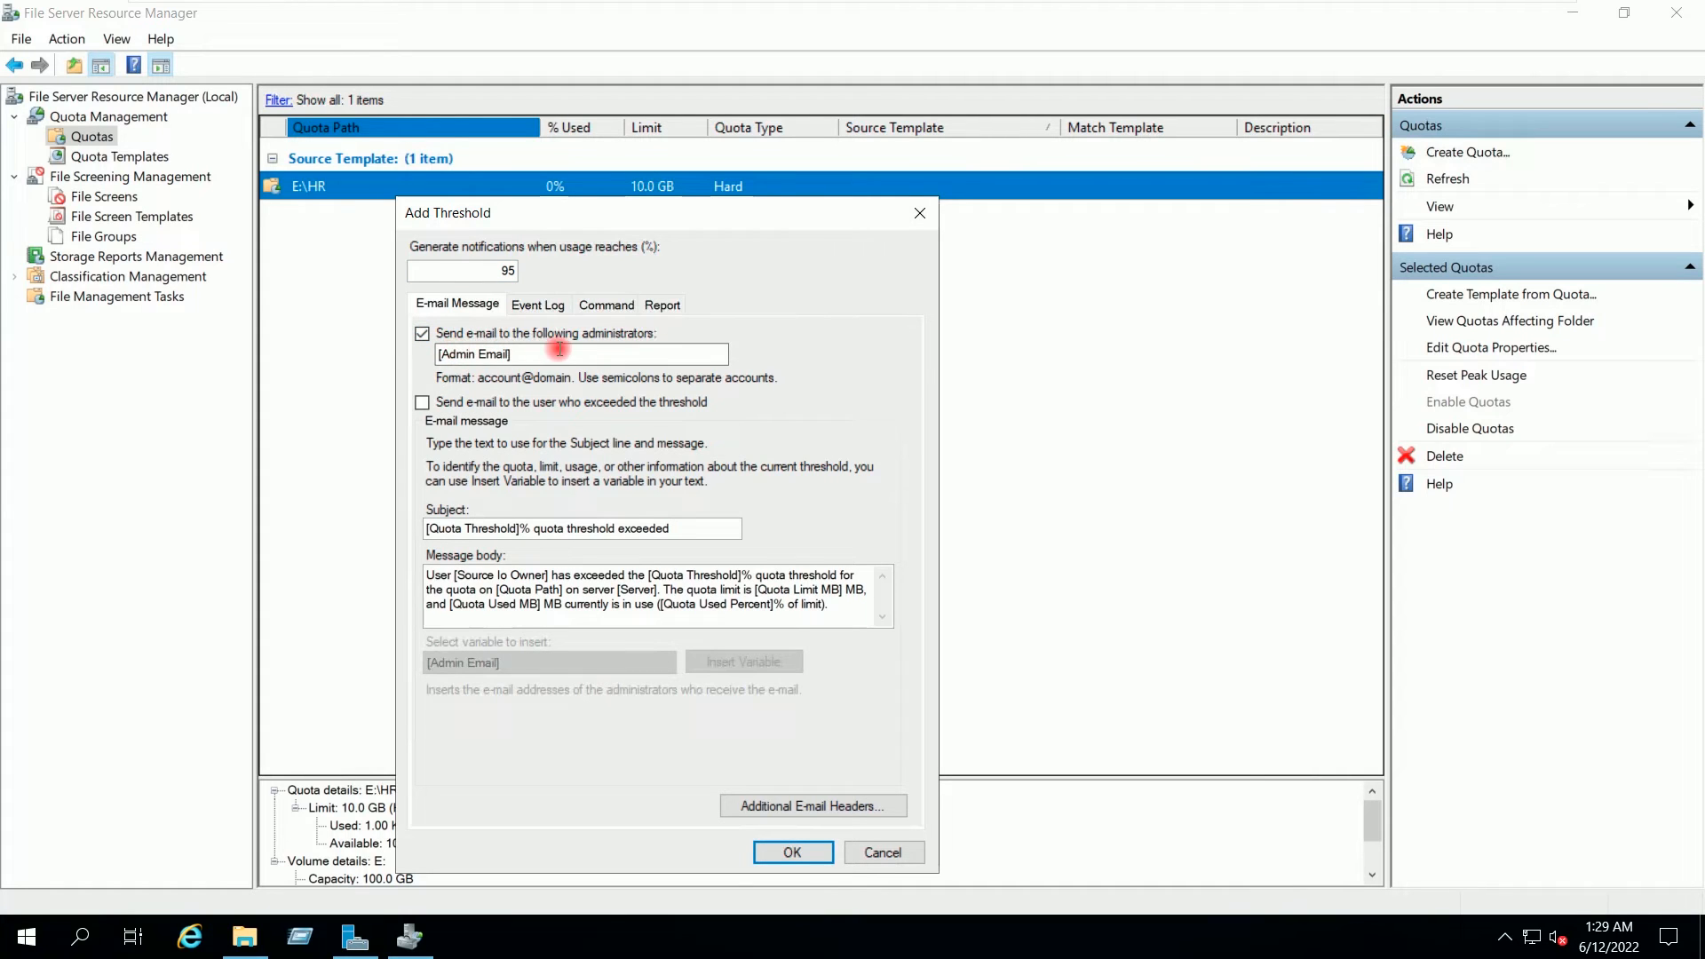
left_click(535, 336)
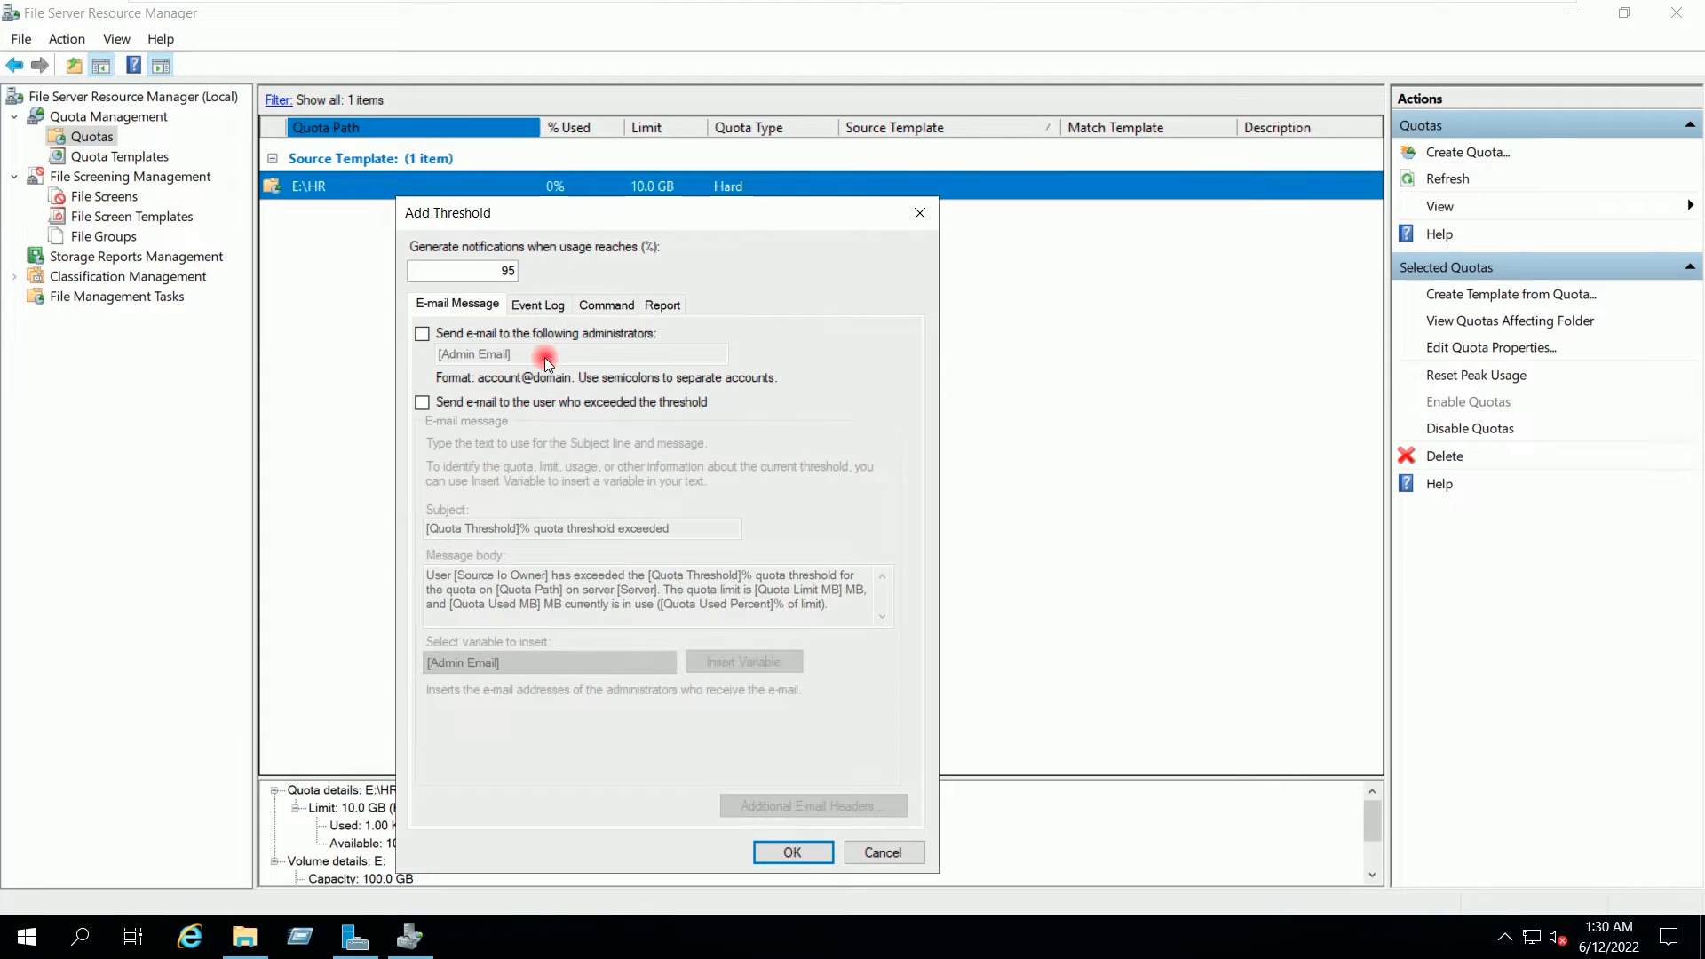
left_click(499, 403)
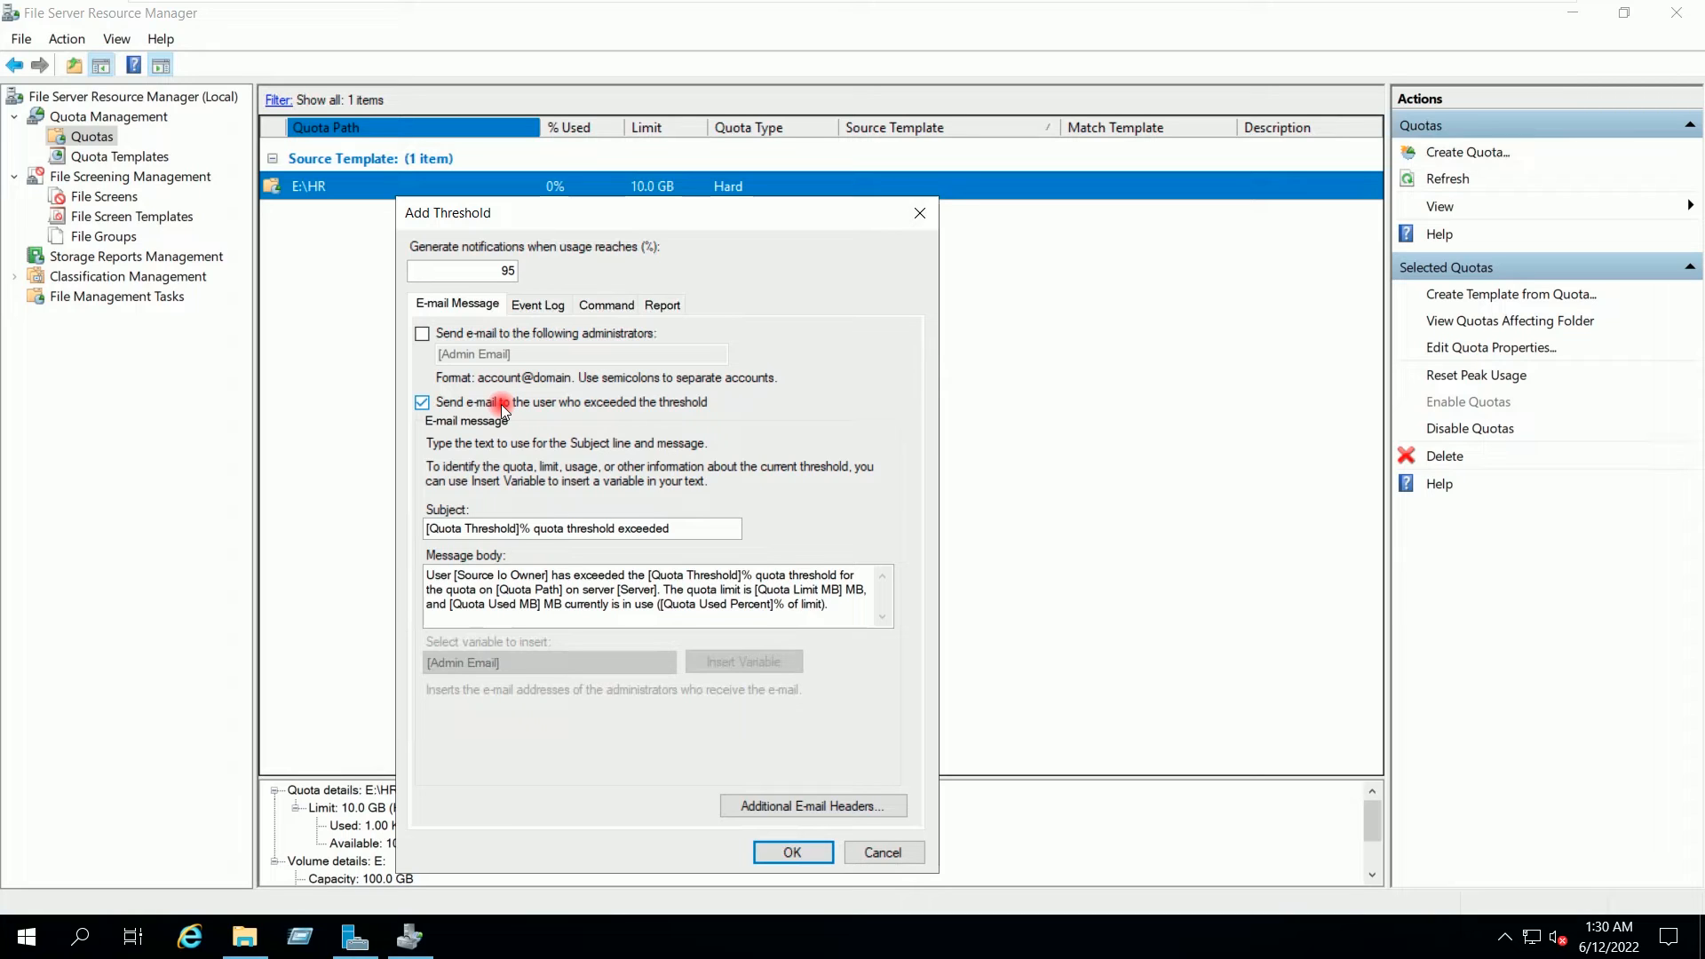
left_click(503, 405)
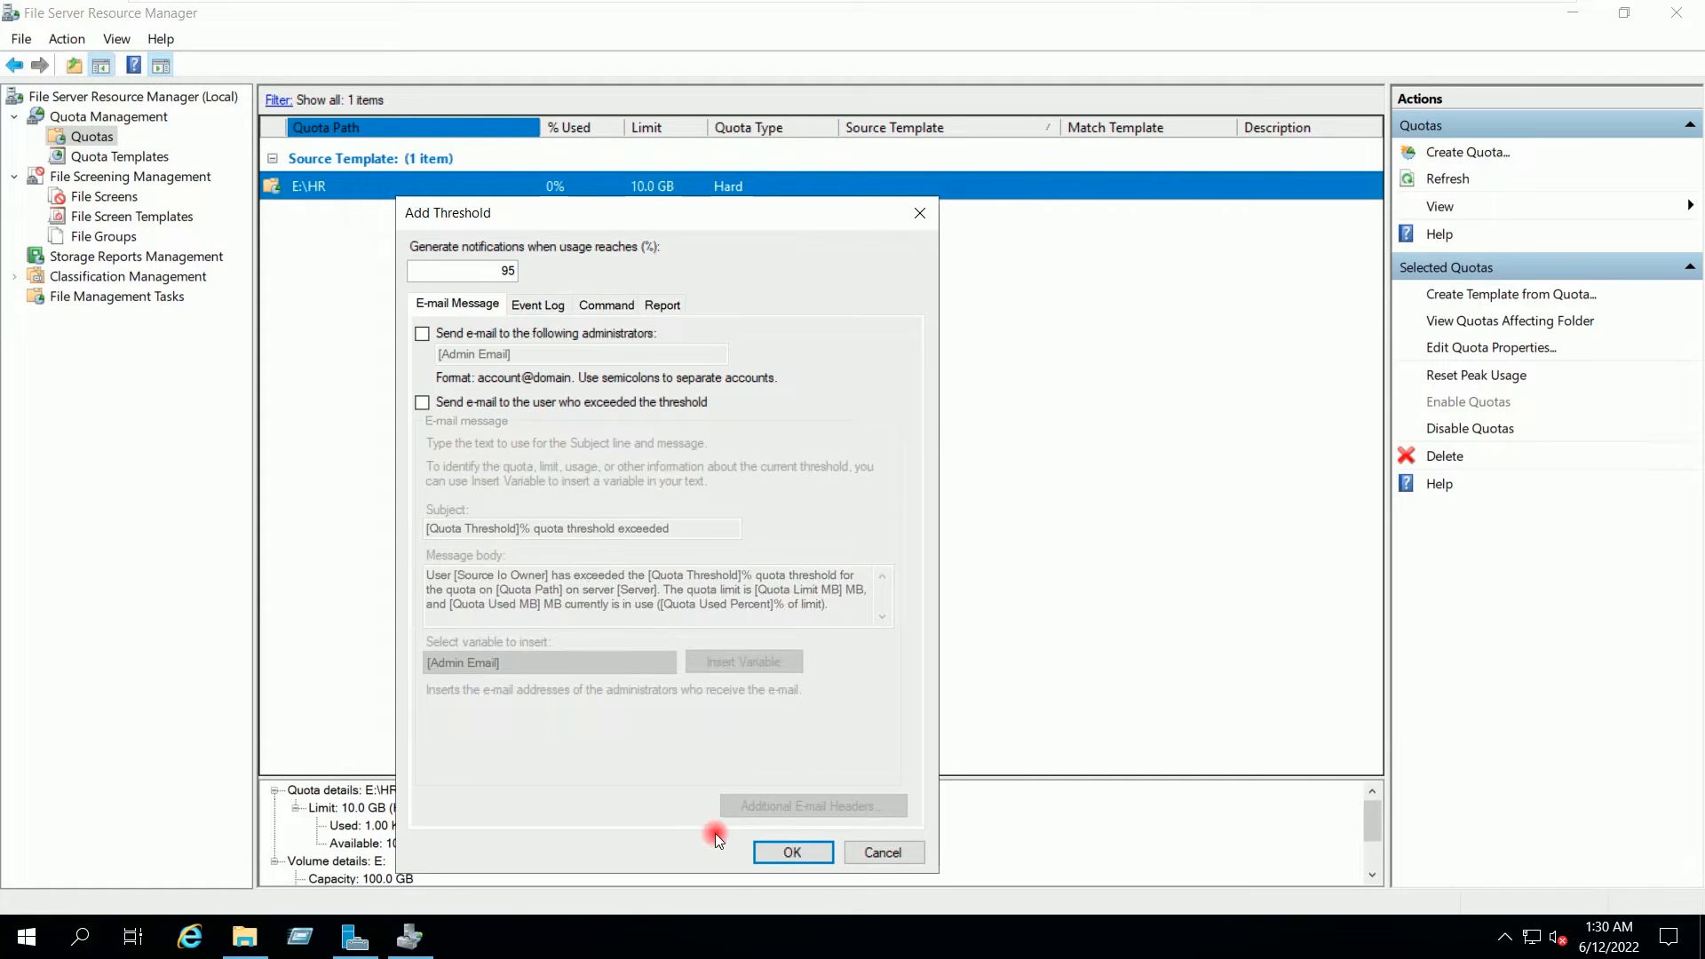
left_click(775, 845)
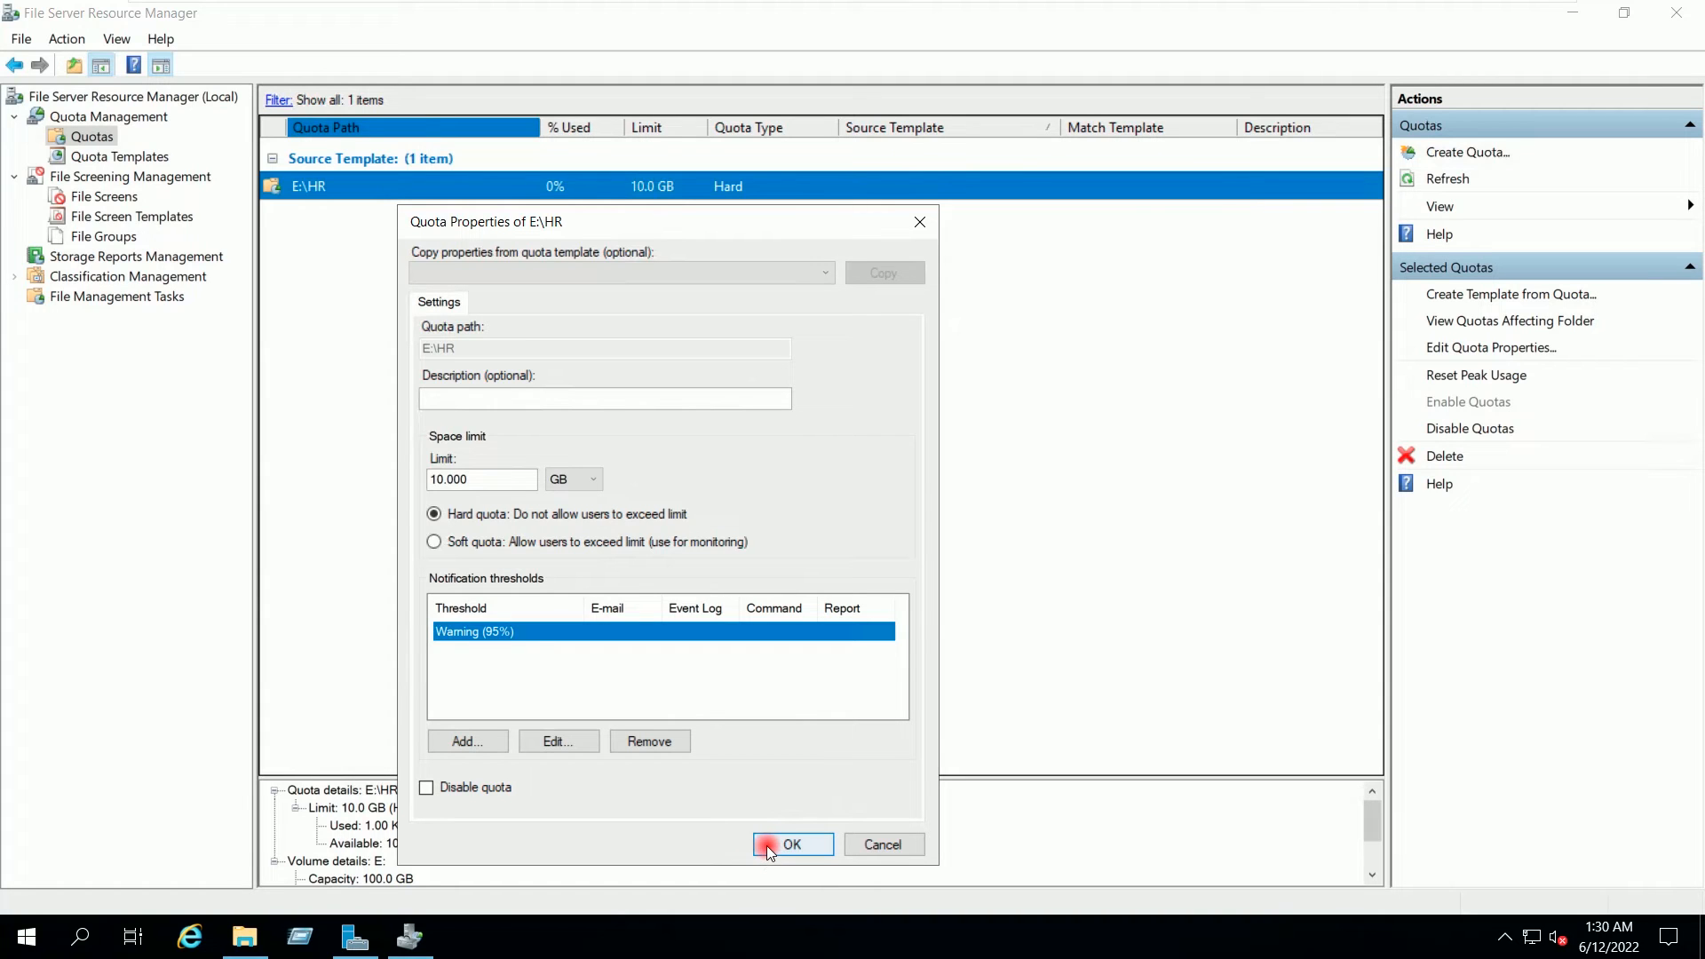
left_click(765, 846)
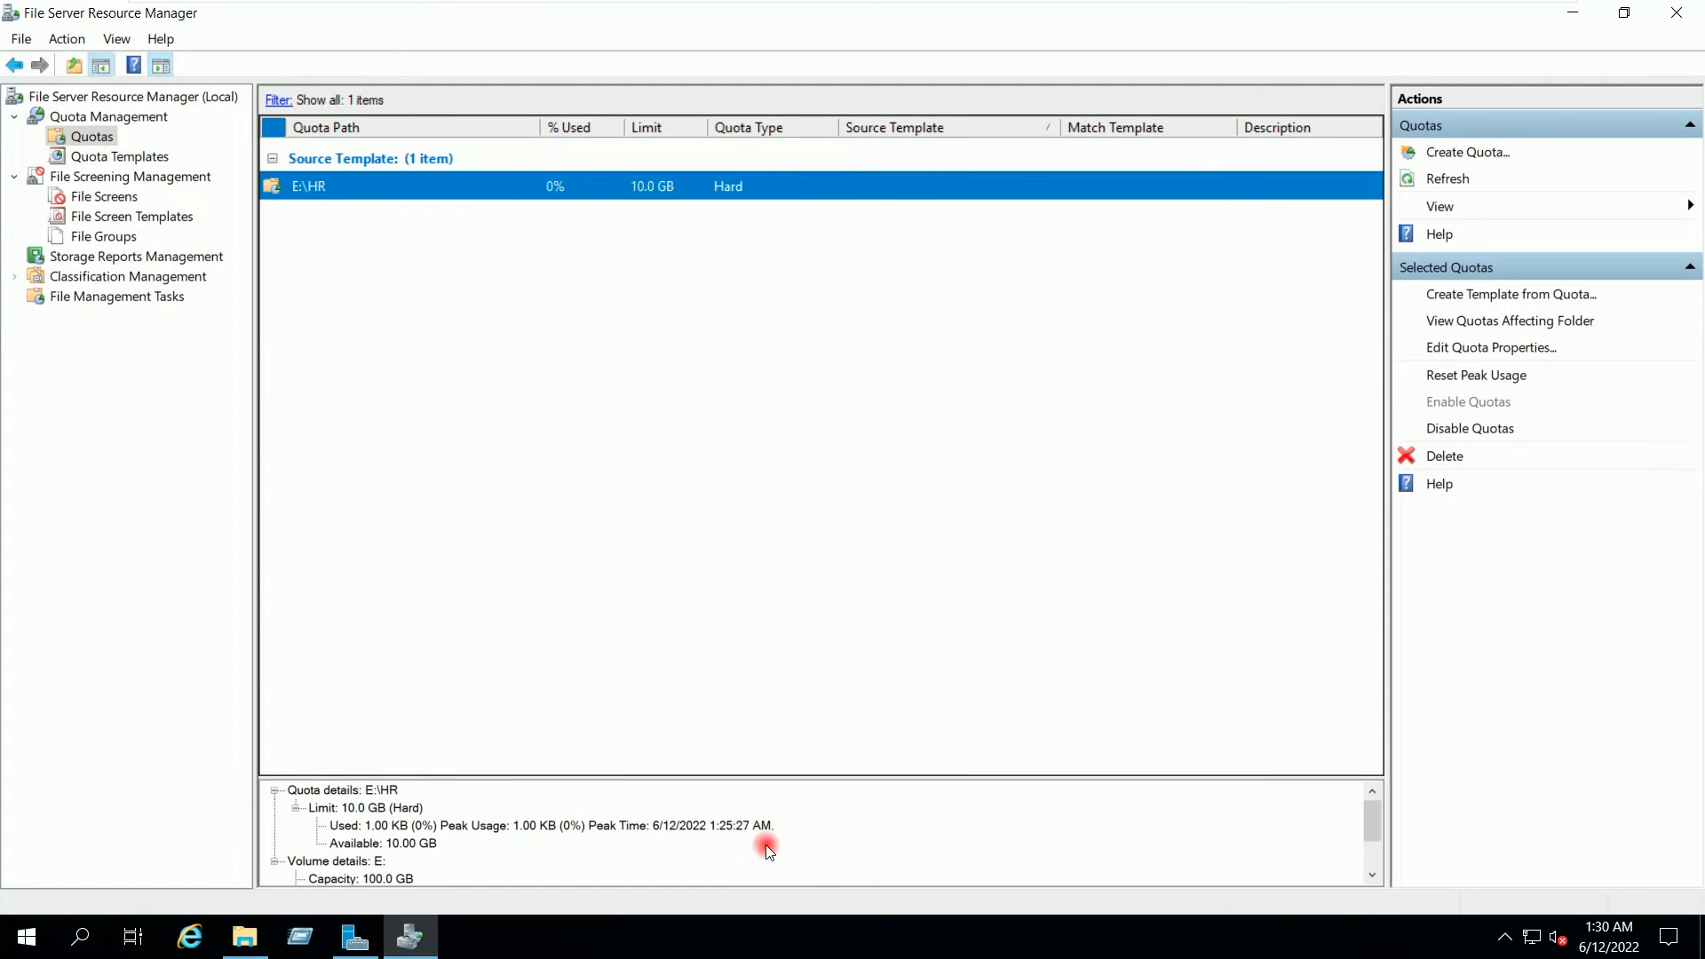
left_click(590, 464)
left_click(94, 195)
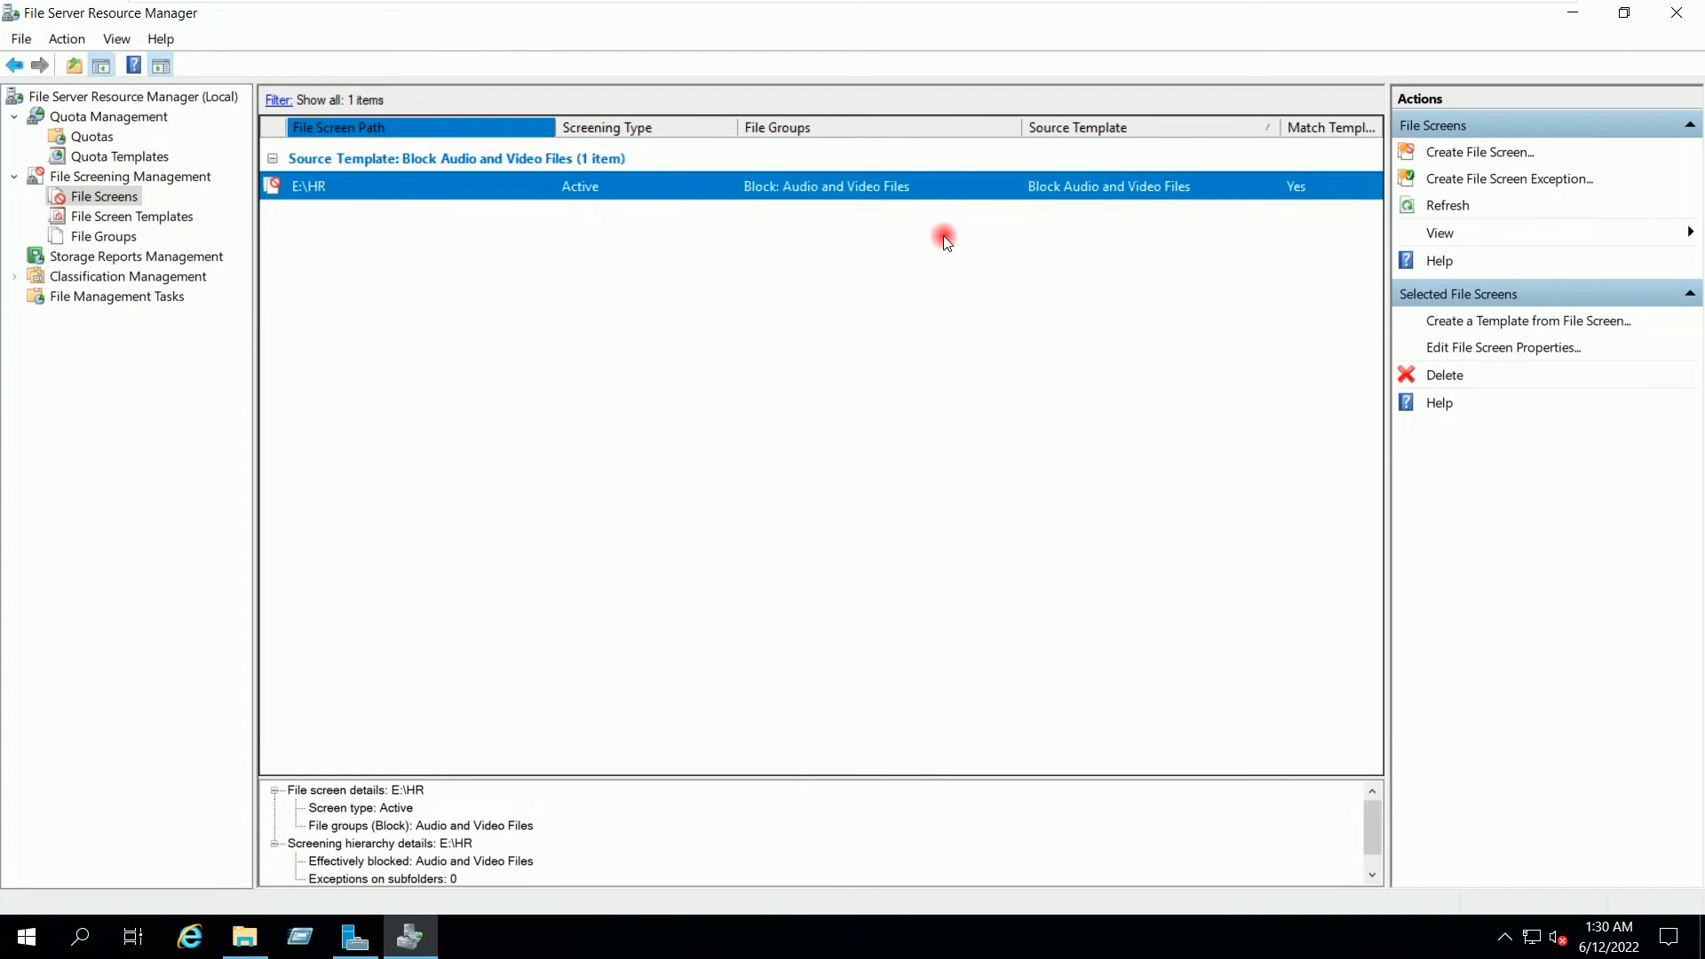
Step: Open the properties of the E:\HR file screen
left_click(923, 183)
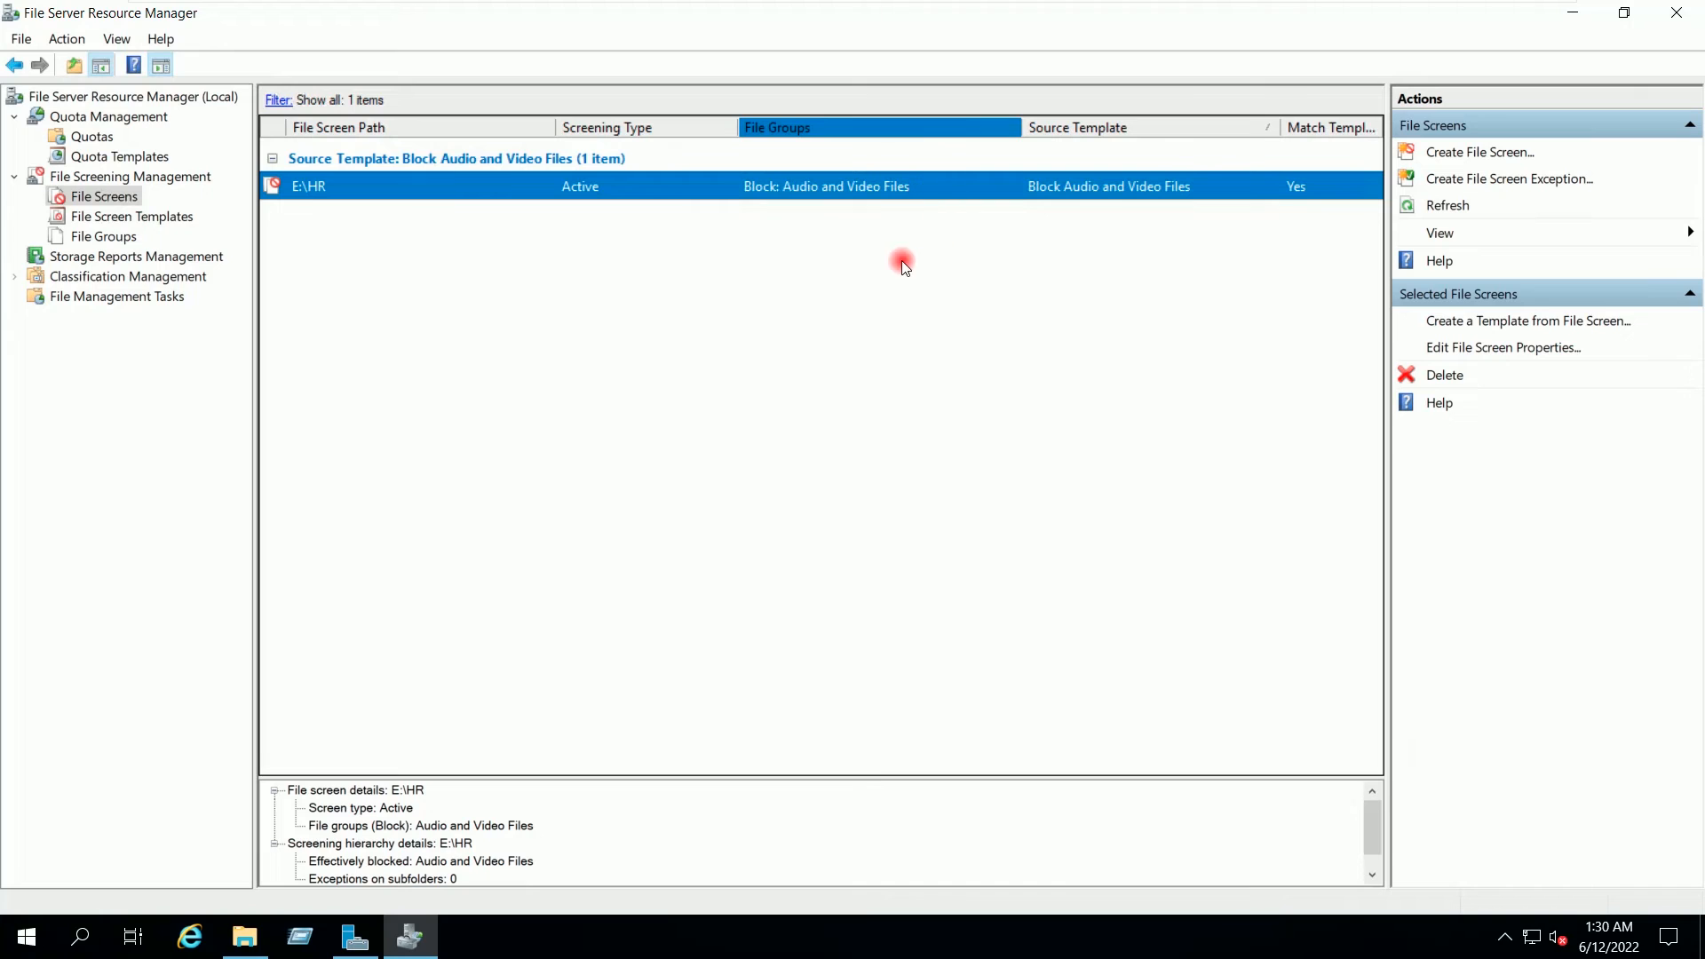
left_click(1510, 349)
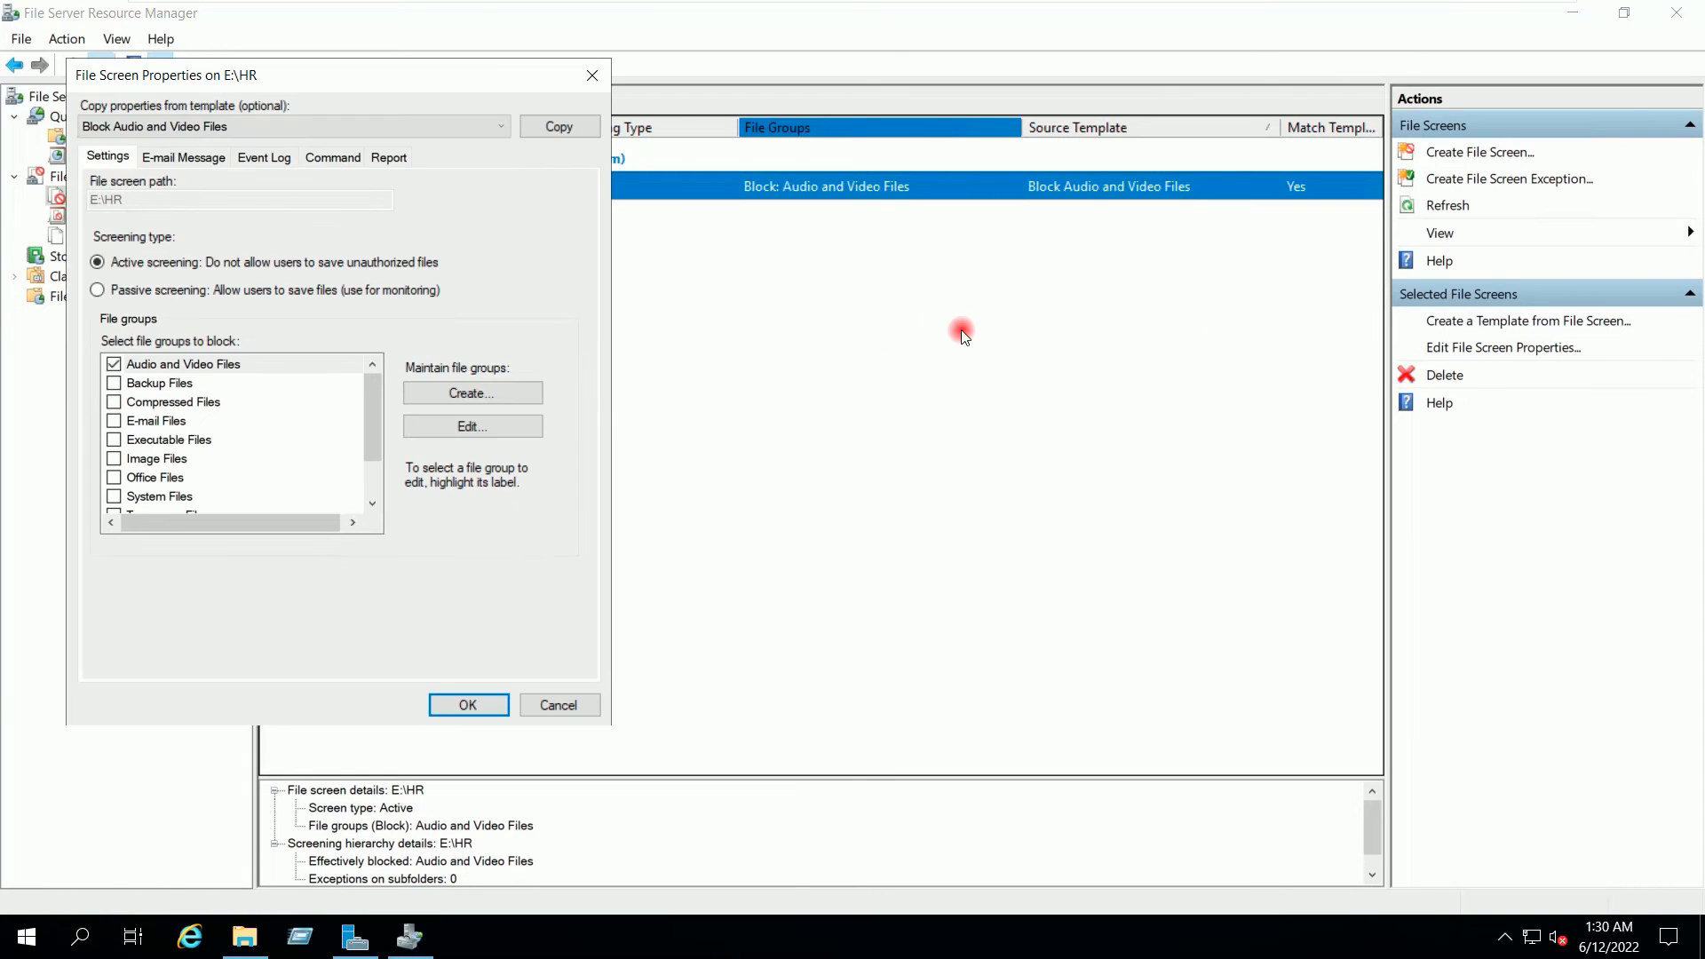
left_click_drag(426, 71, 689, 93)
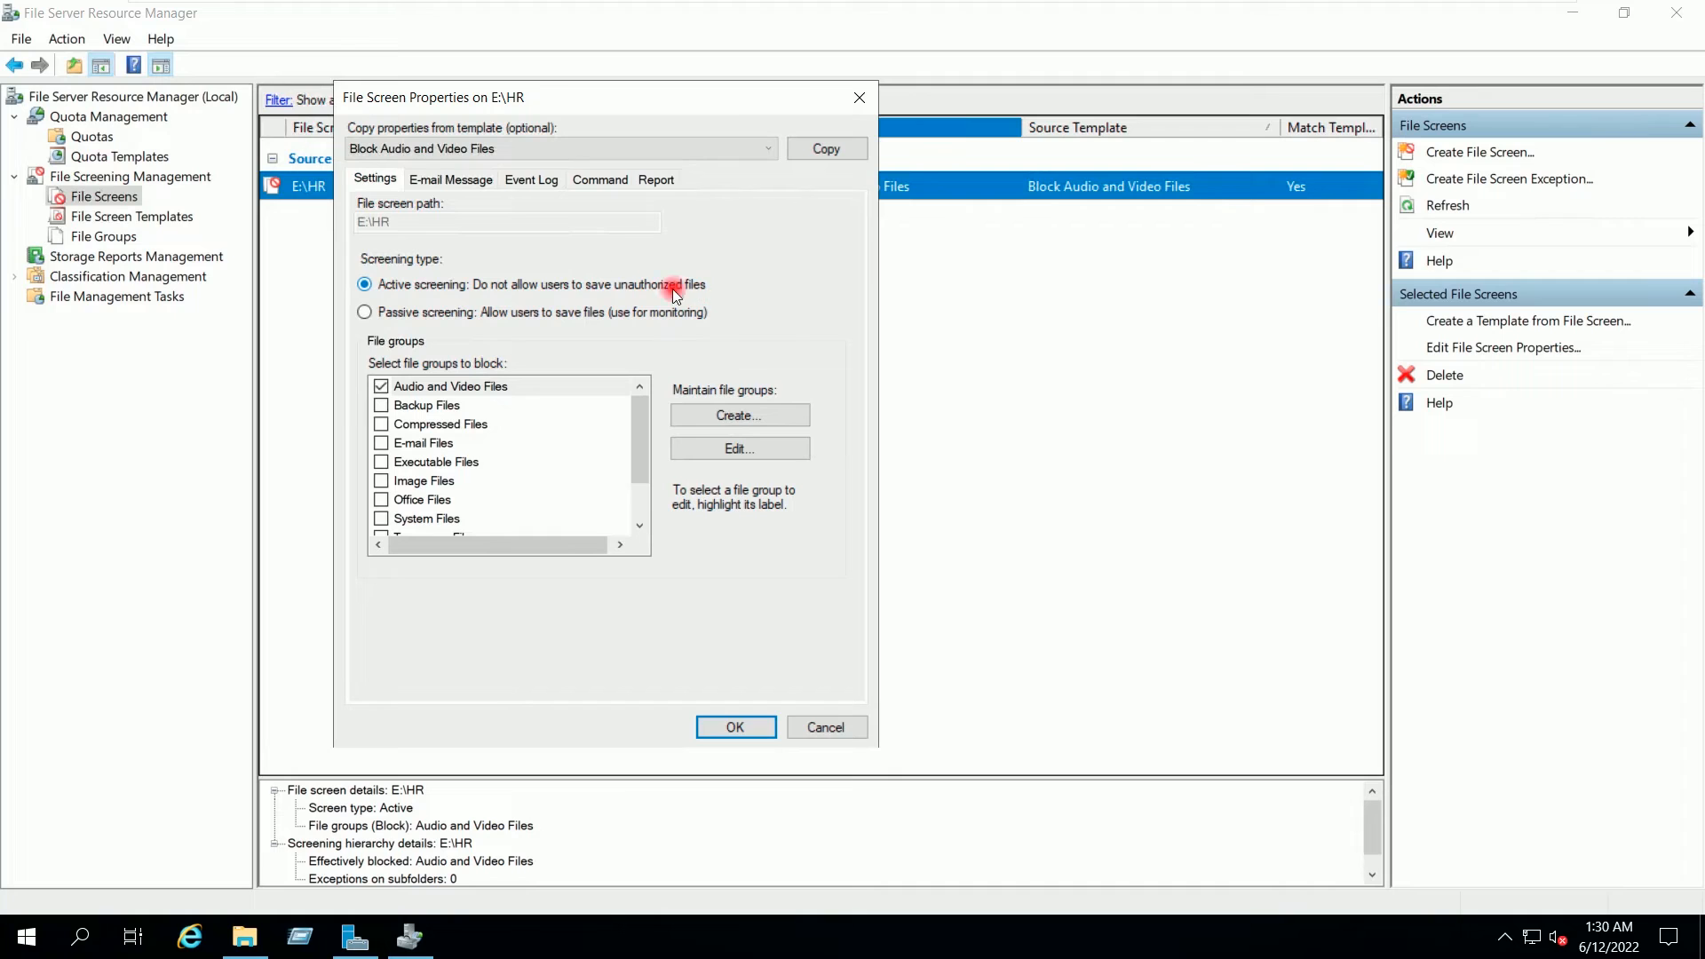
Step: Untick both administrator and user e-mail notifications, save the file screen, and minimize FSRM
left_click(452, 179)
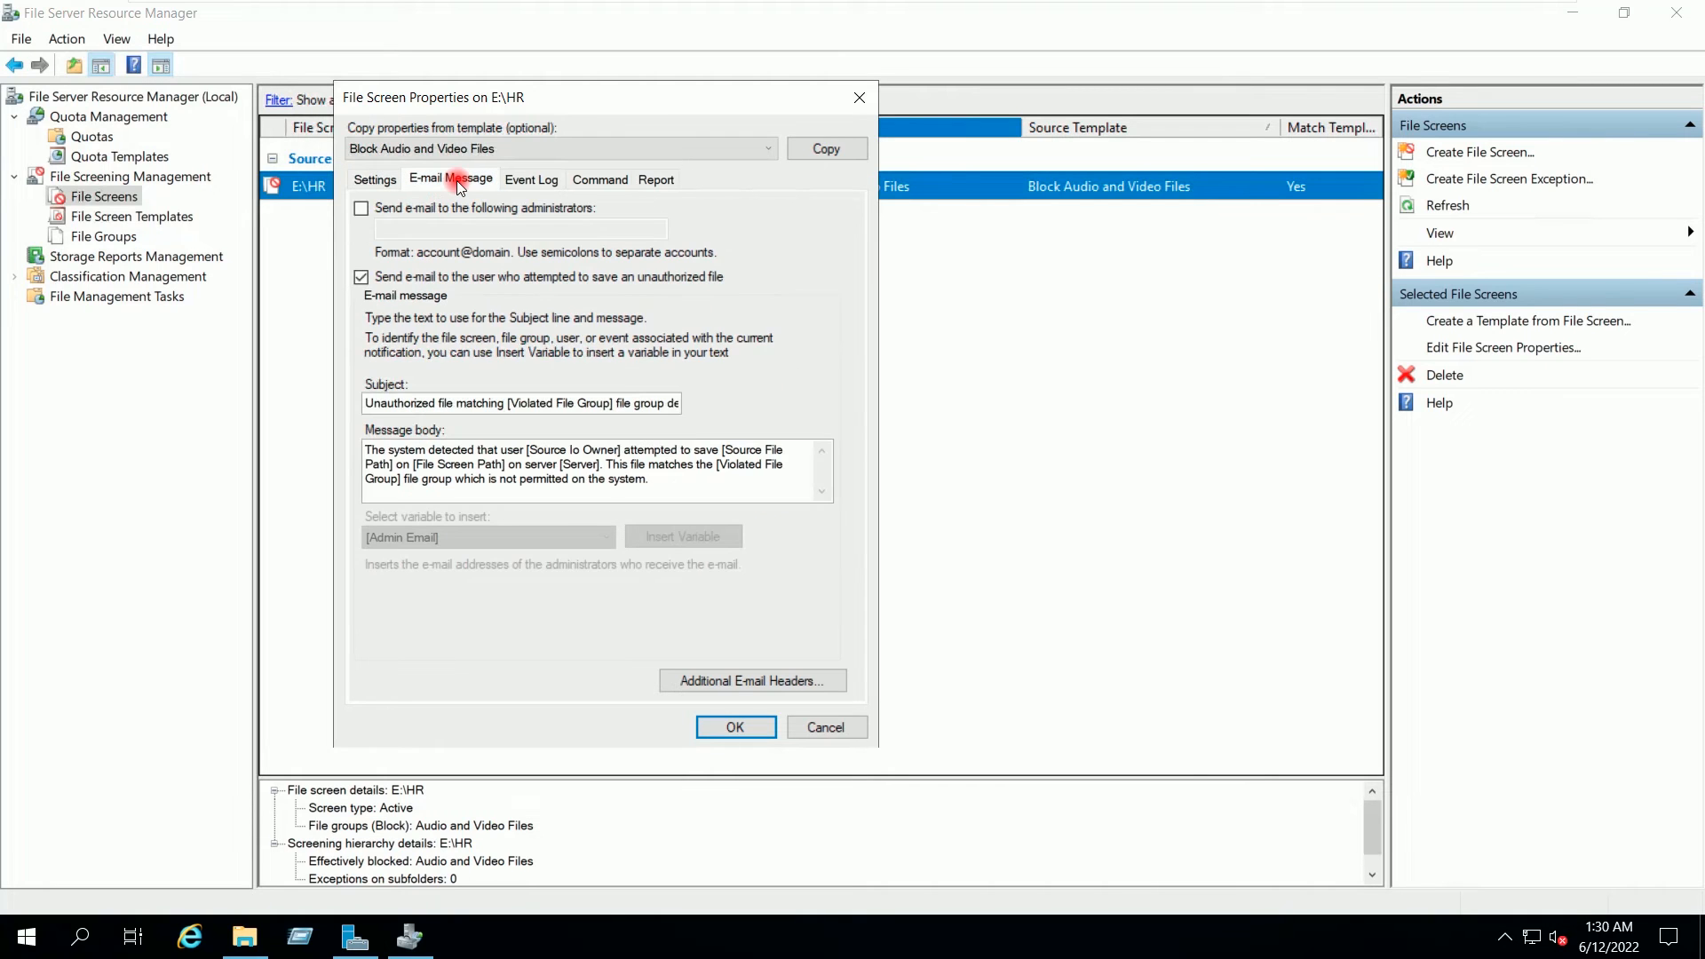
left_click(403, 209)
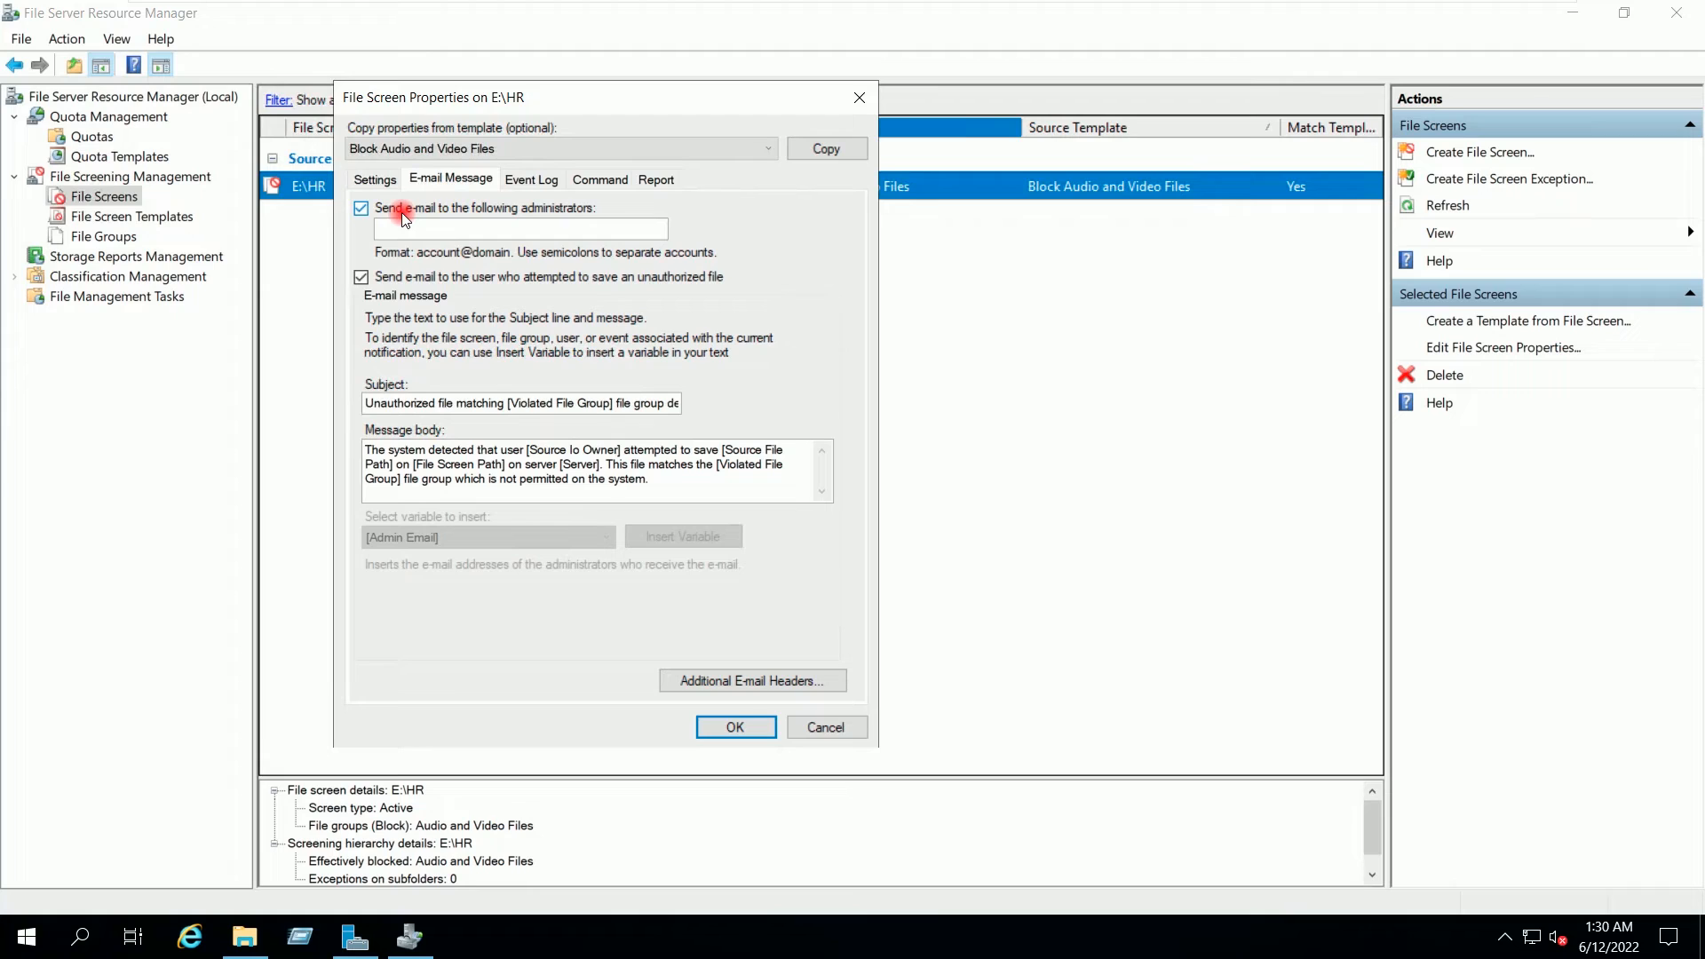
left_click(507, 211)
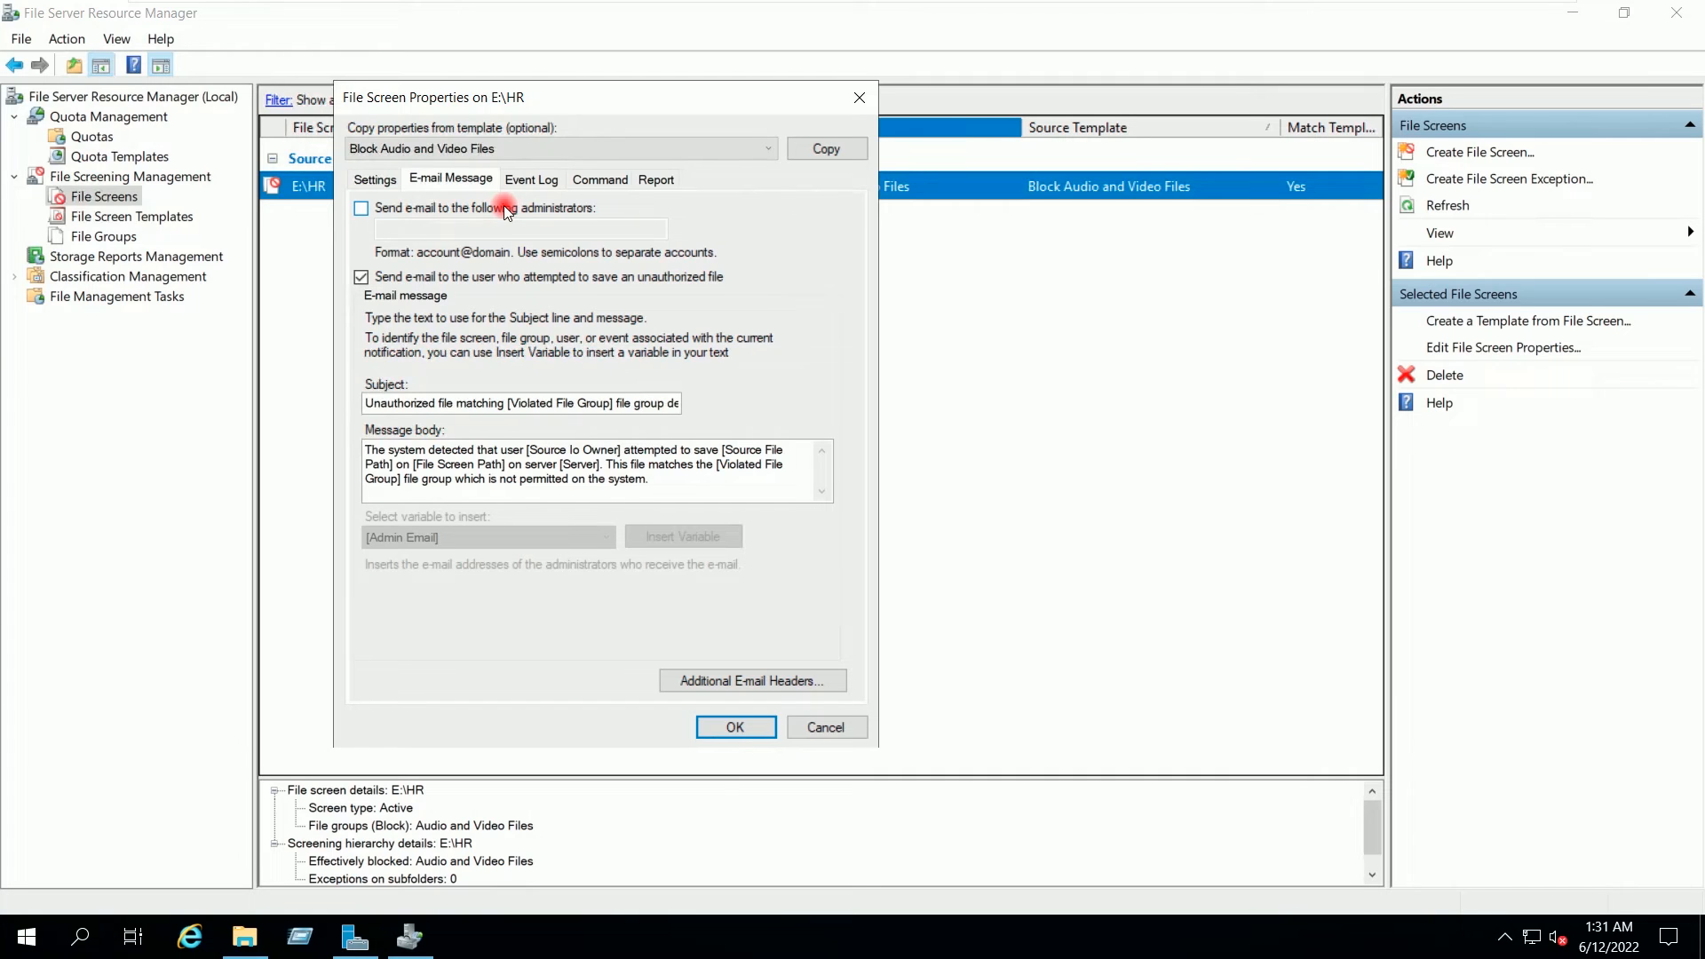
left_click(451, 284)
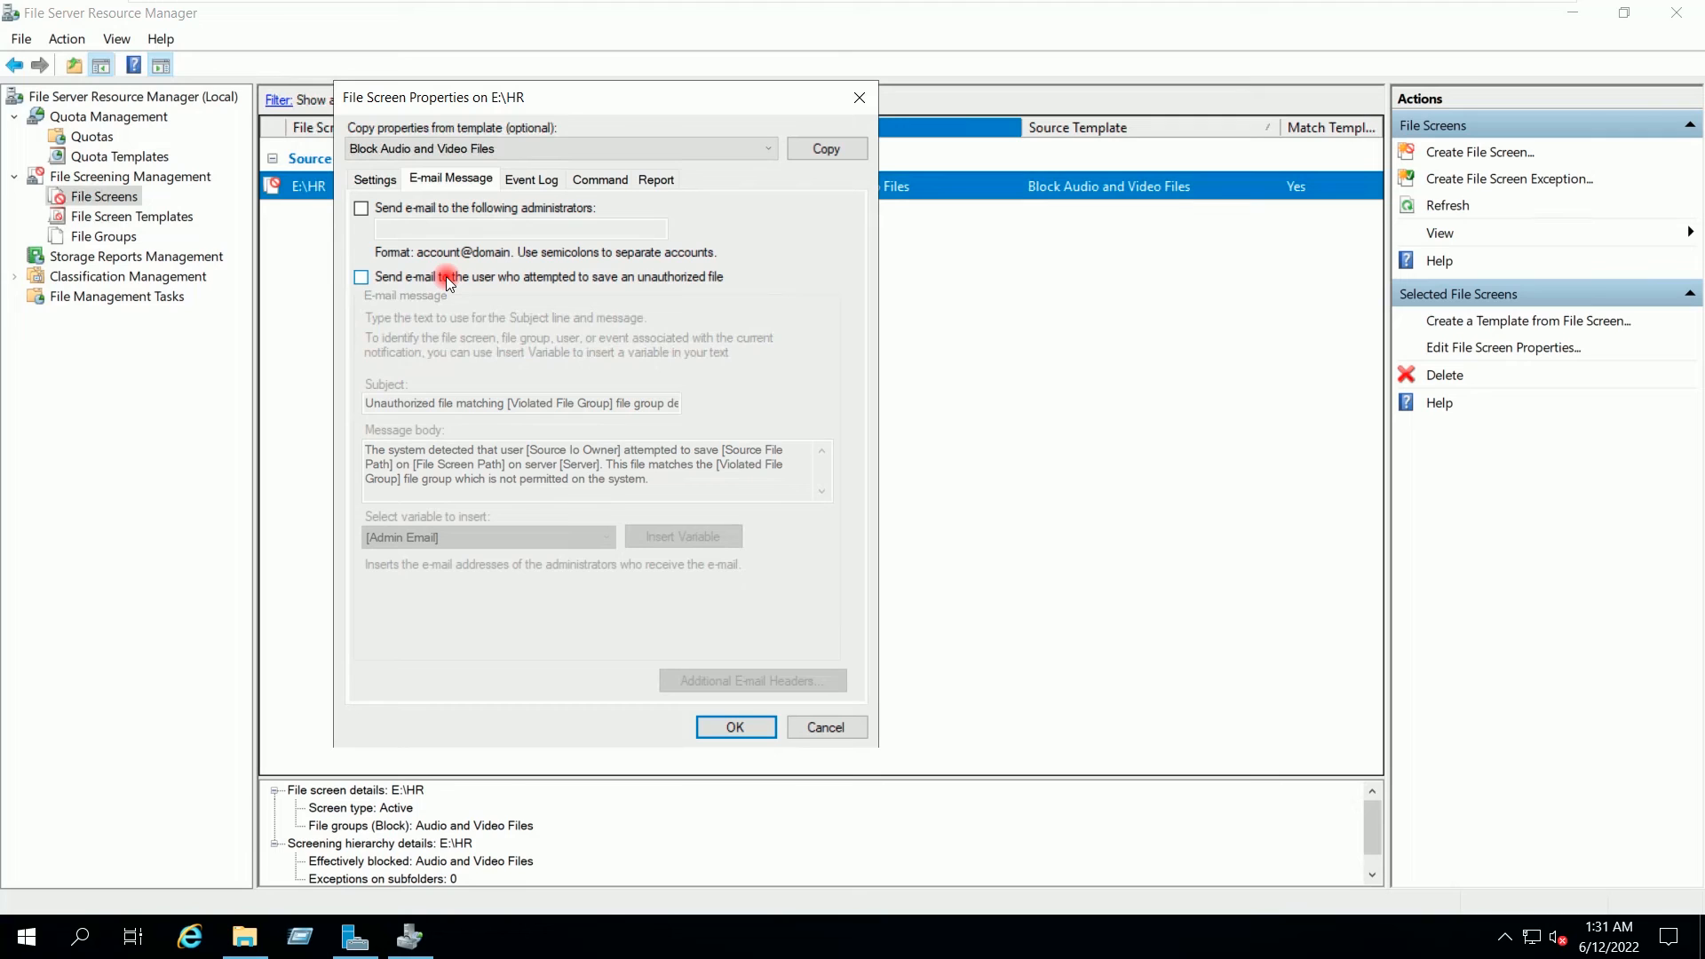
left_click(449, 282)
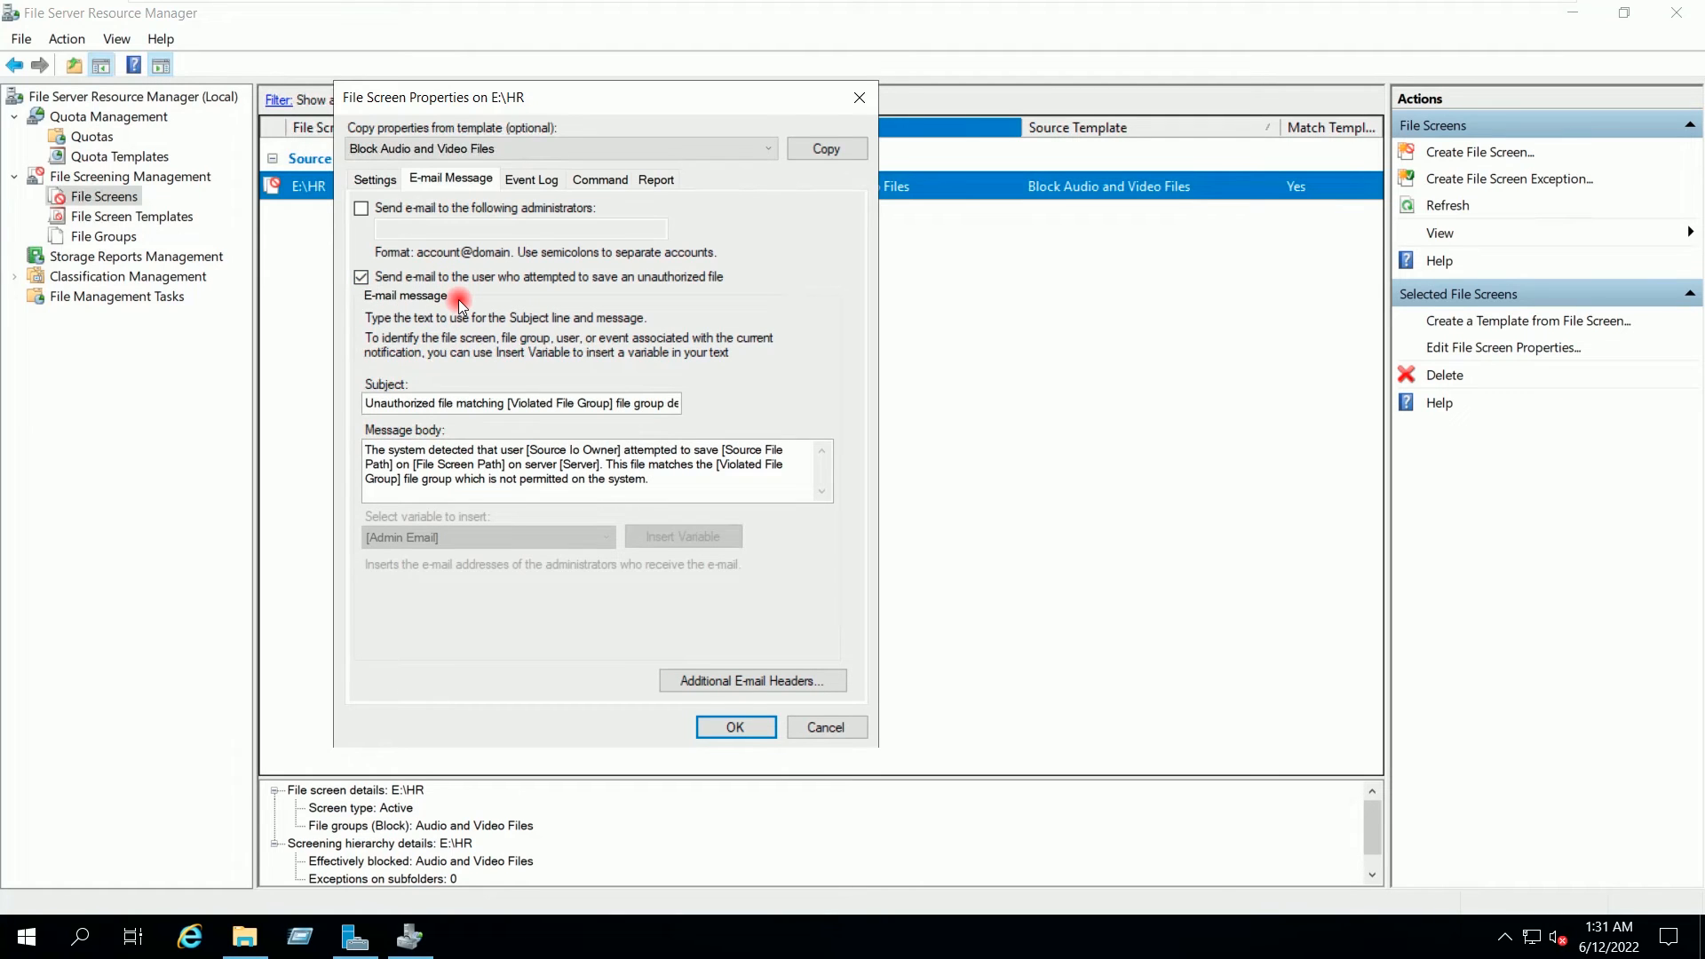
left_click(416, 281)
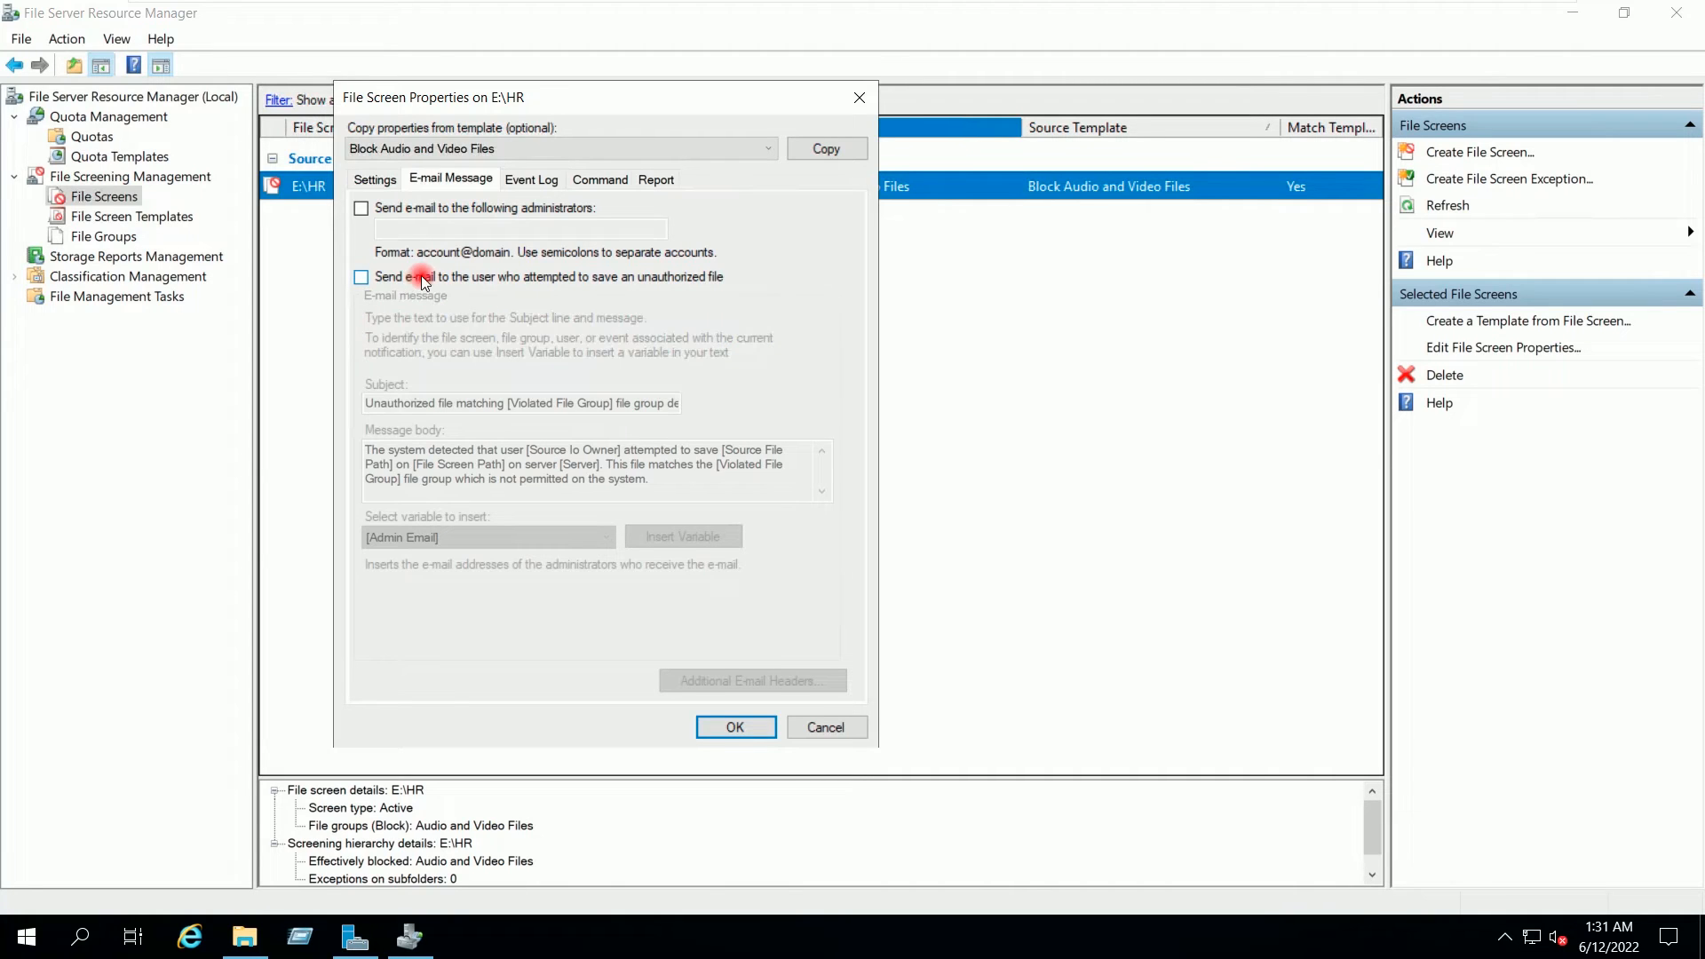
left_click(712, 727)
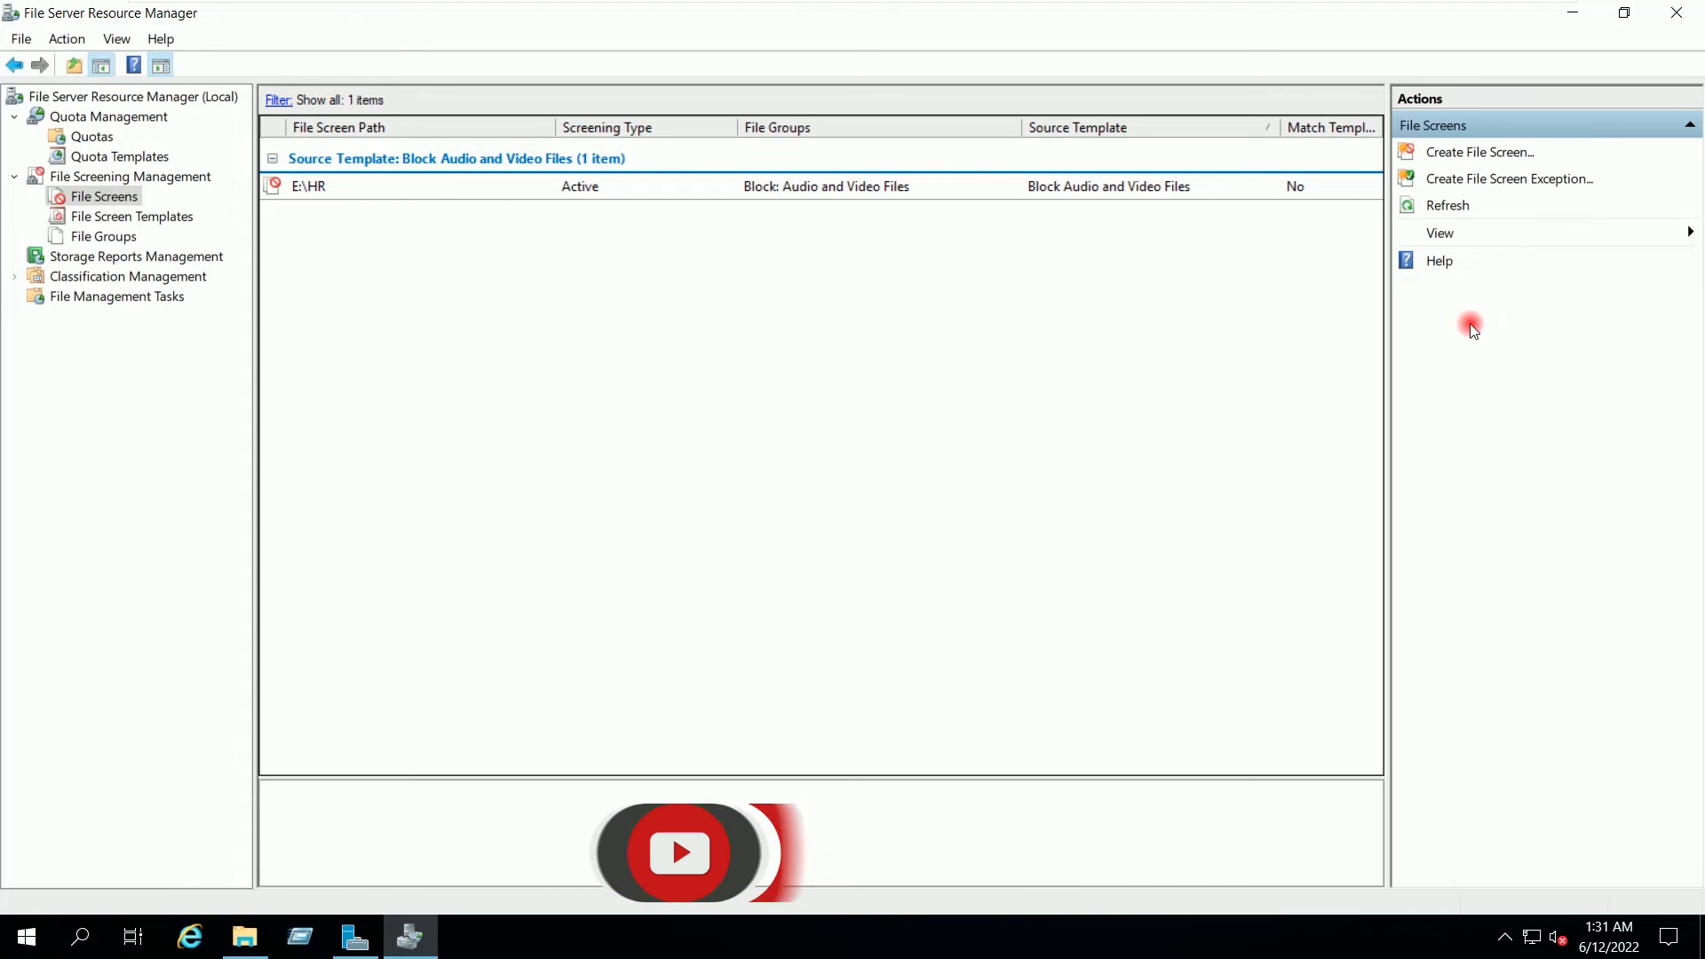
left_click(1570, 12)
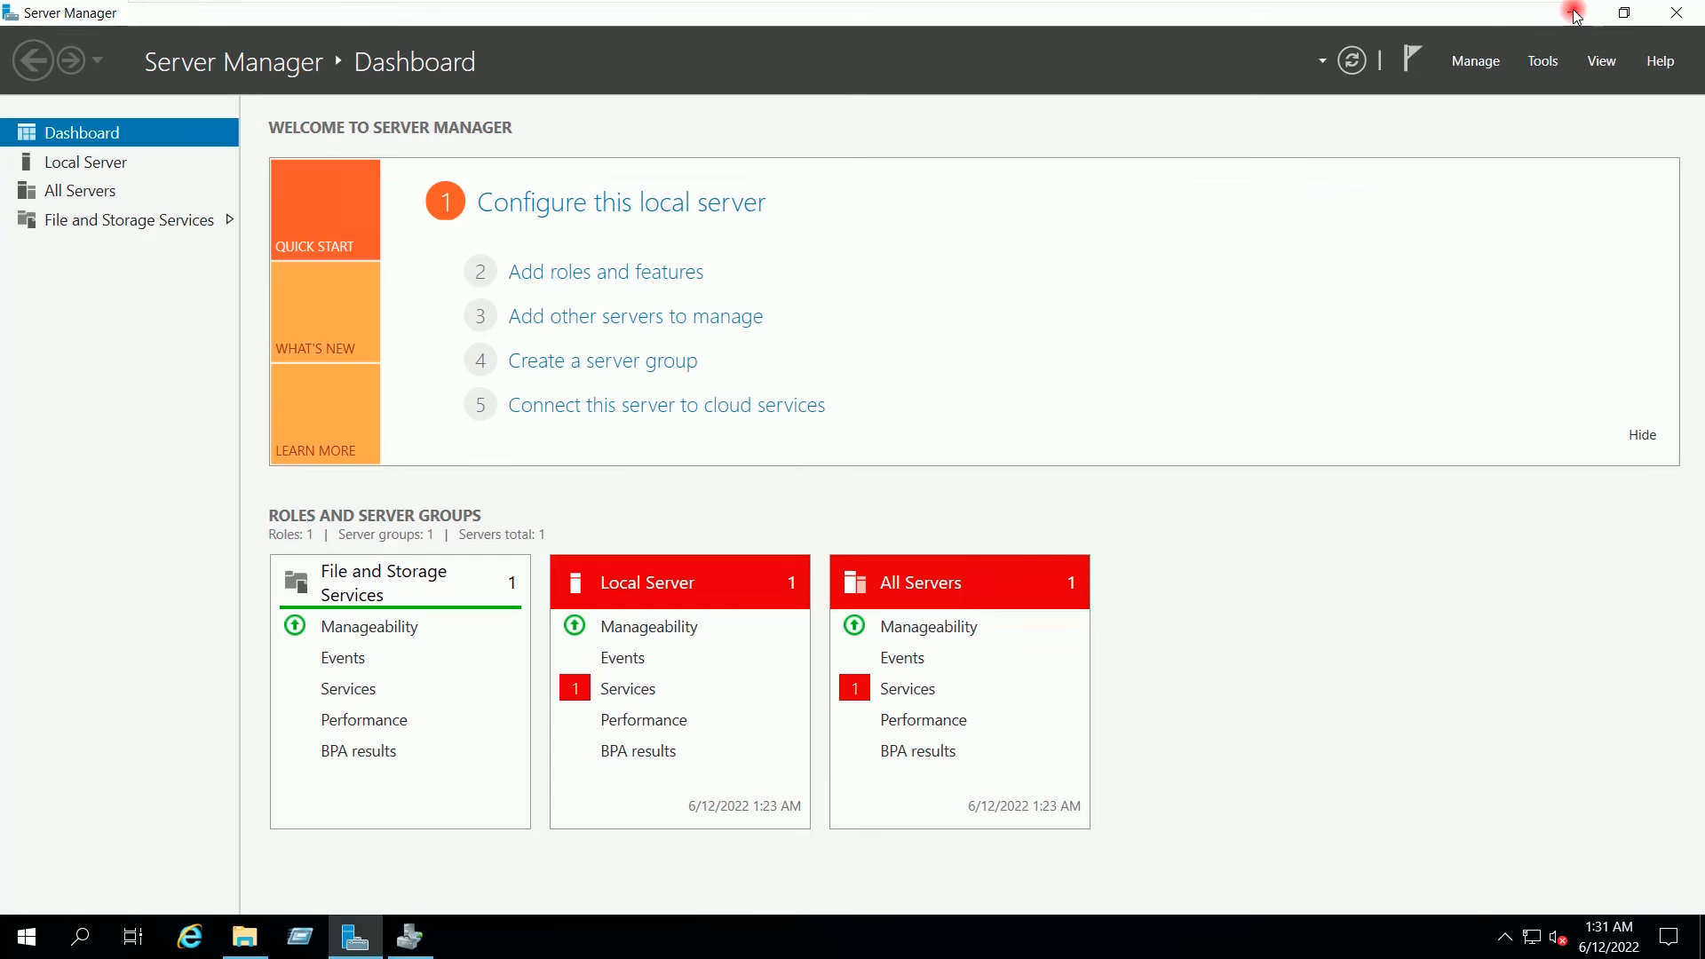
Step: Minimize Server Manager and bring up the Run box on the WIN10VM12 client
left_click(1576, 10)
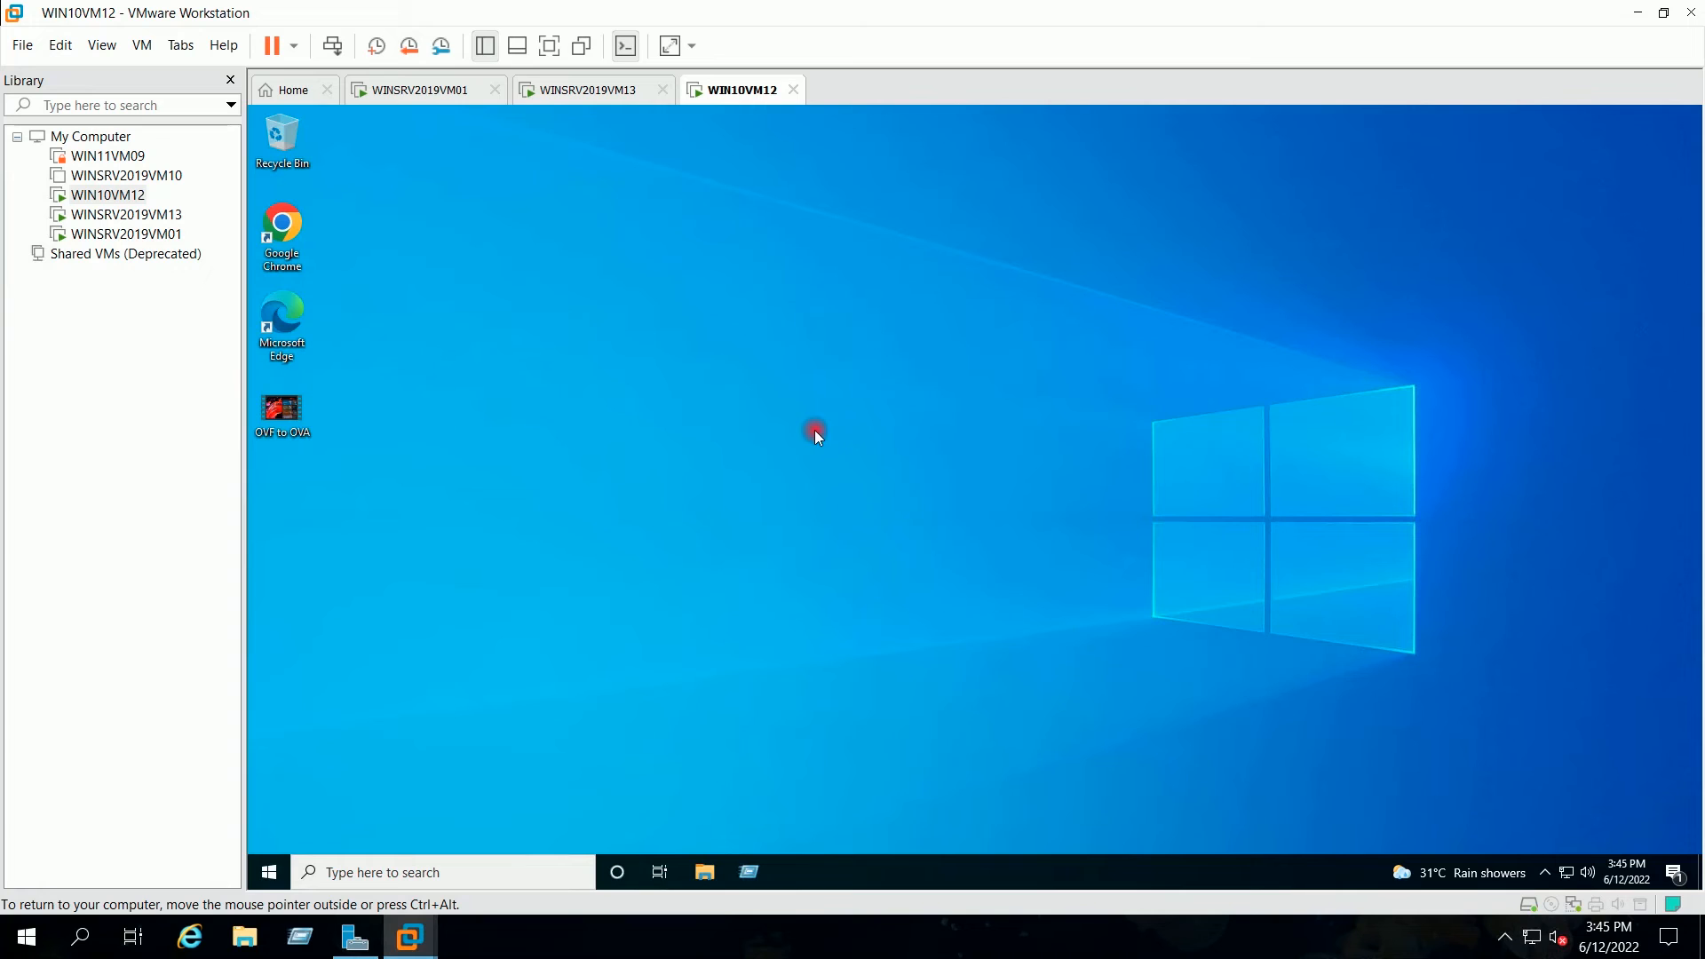
key("super+r")
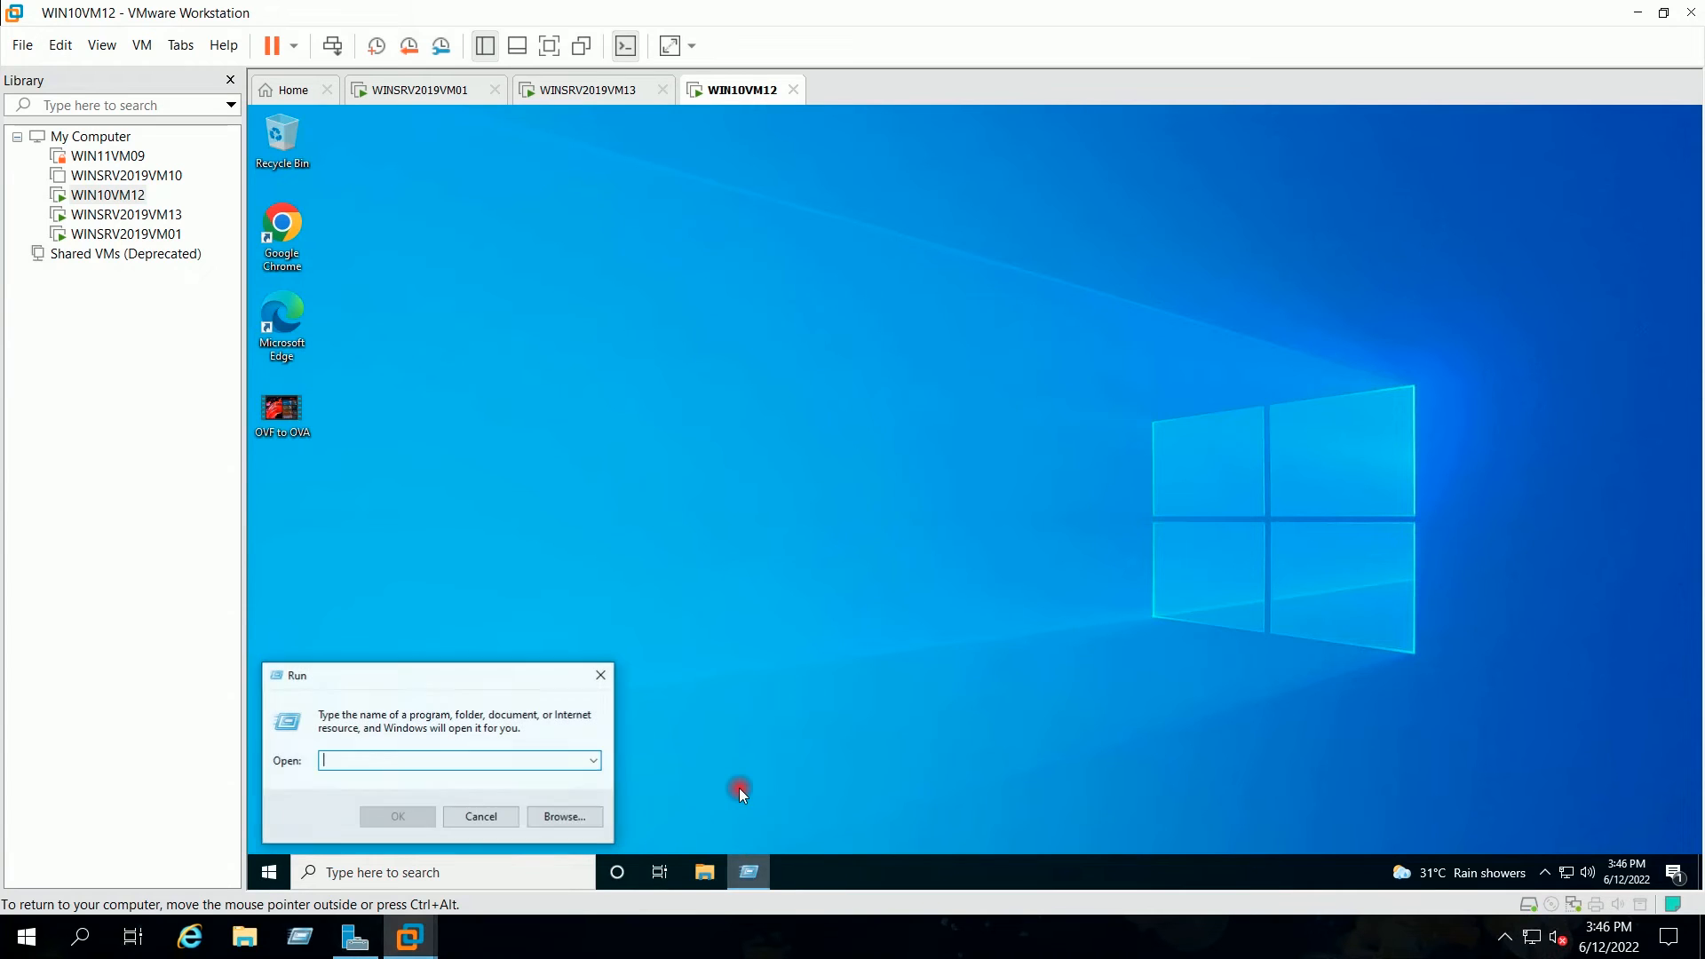
Step: Launch cmd, run whoami to show virtualtechbox\user12 is signed in, then minimize it
type("cmd")
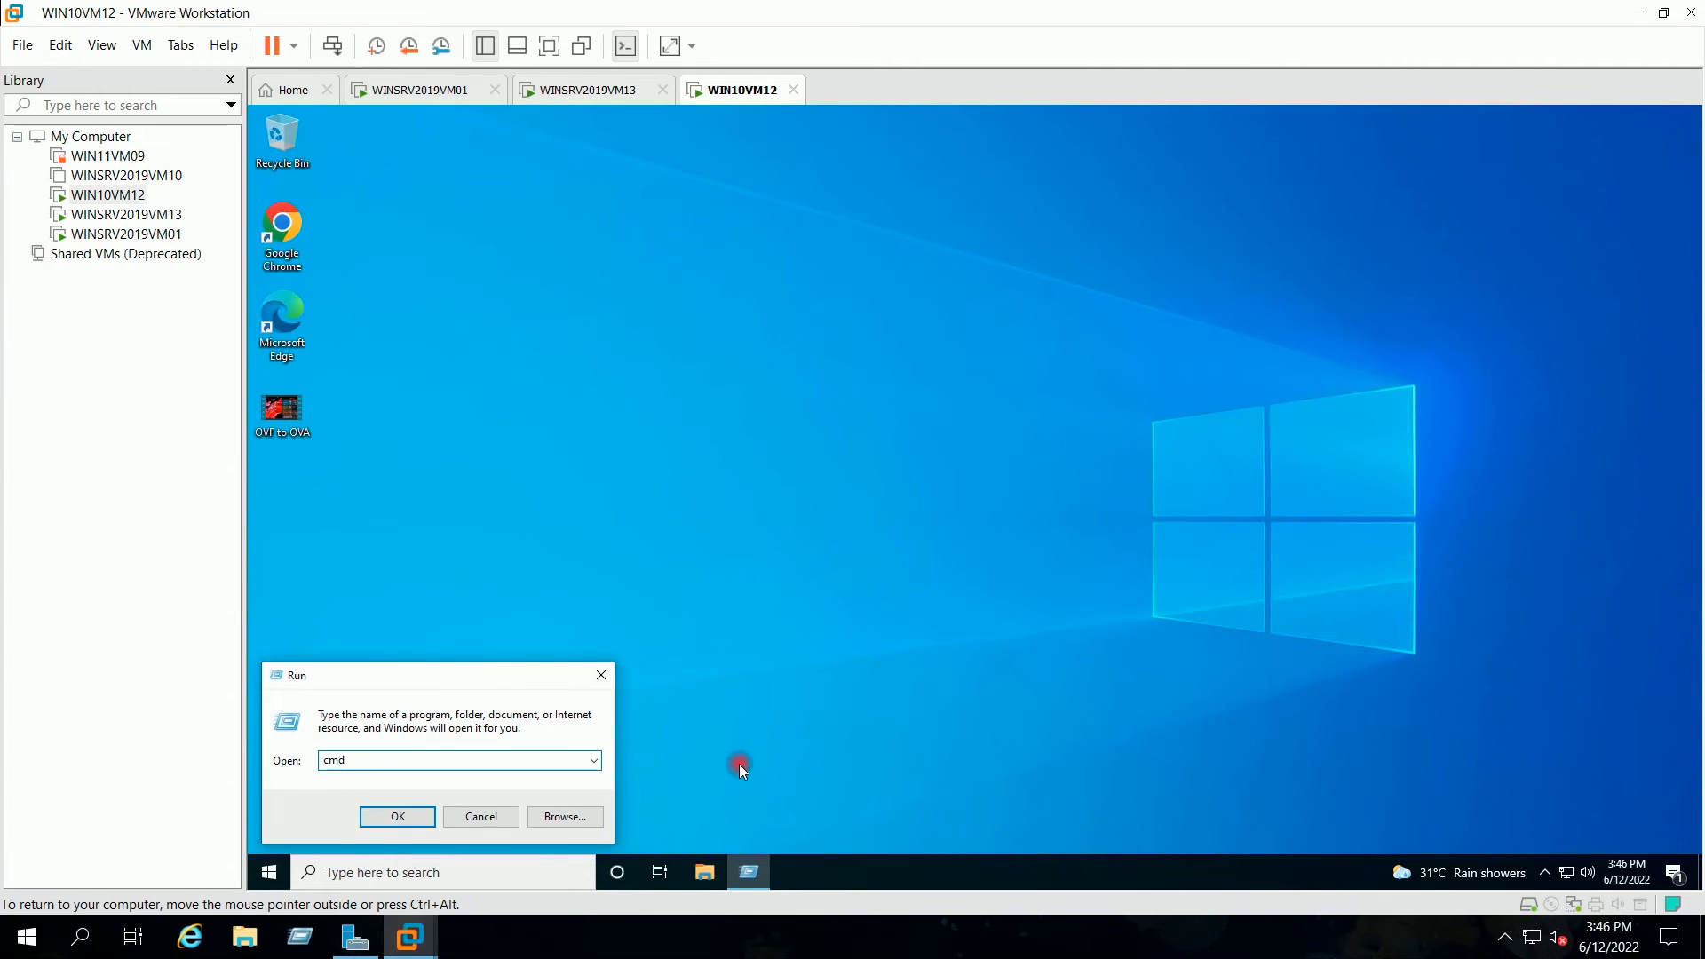
key("Return")
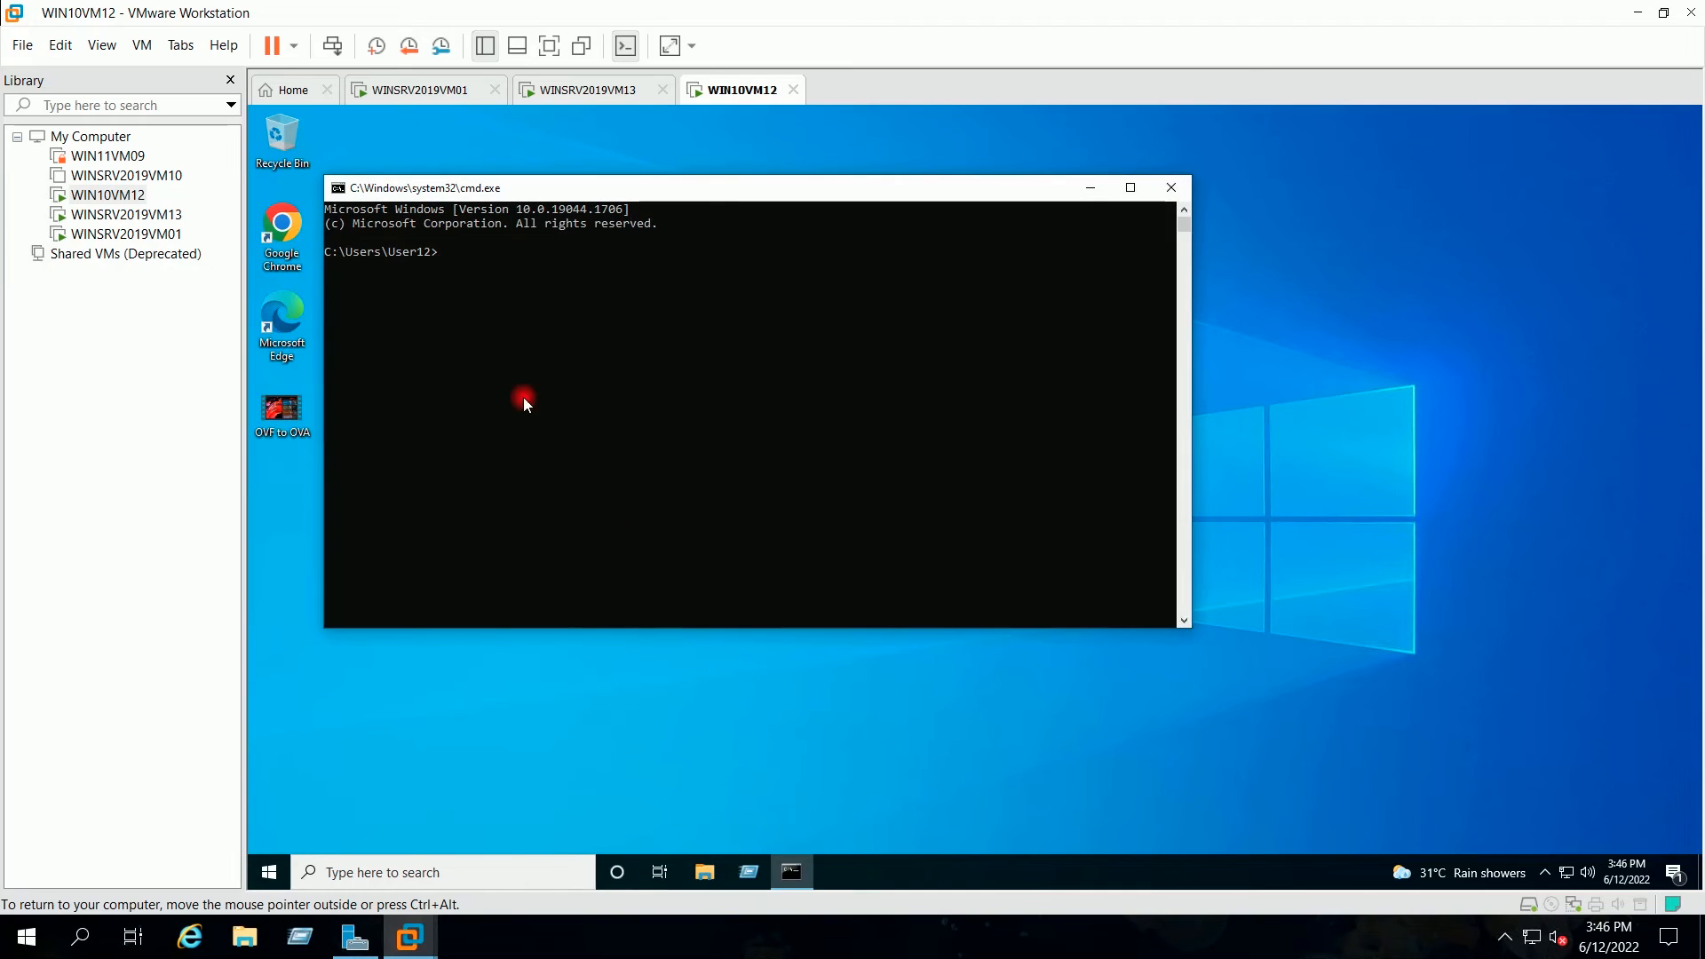
left_click(474, 277)
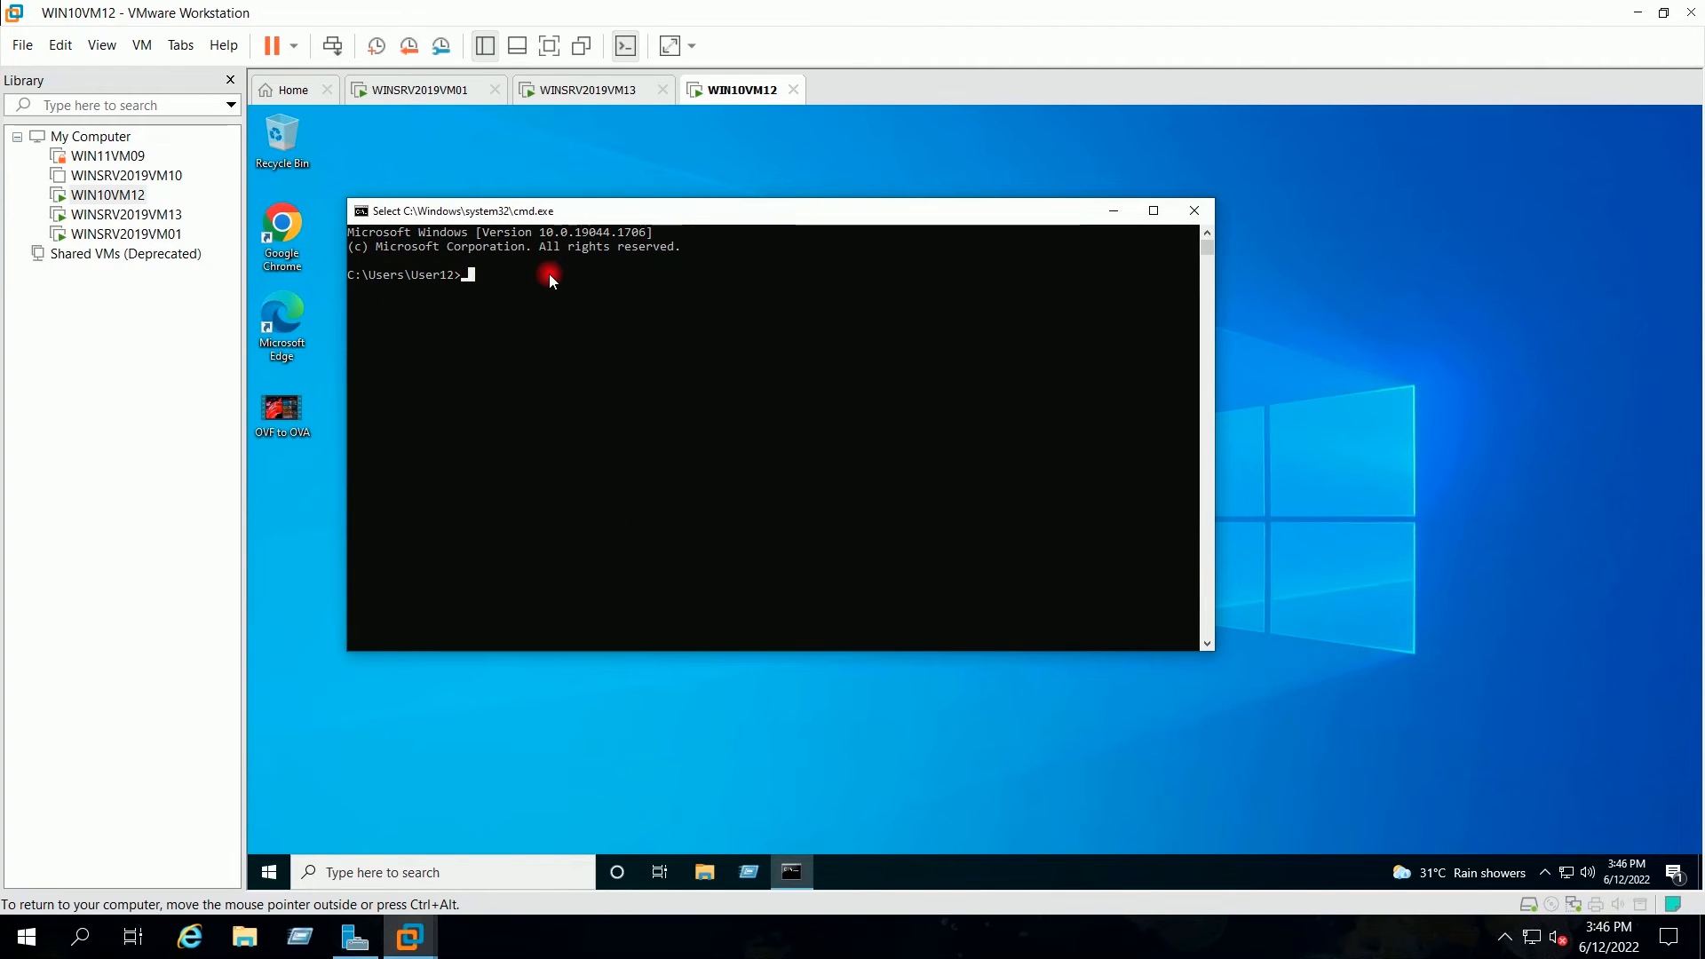
type("whoami")
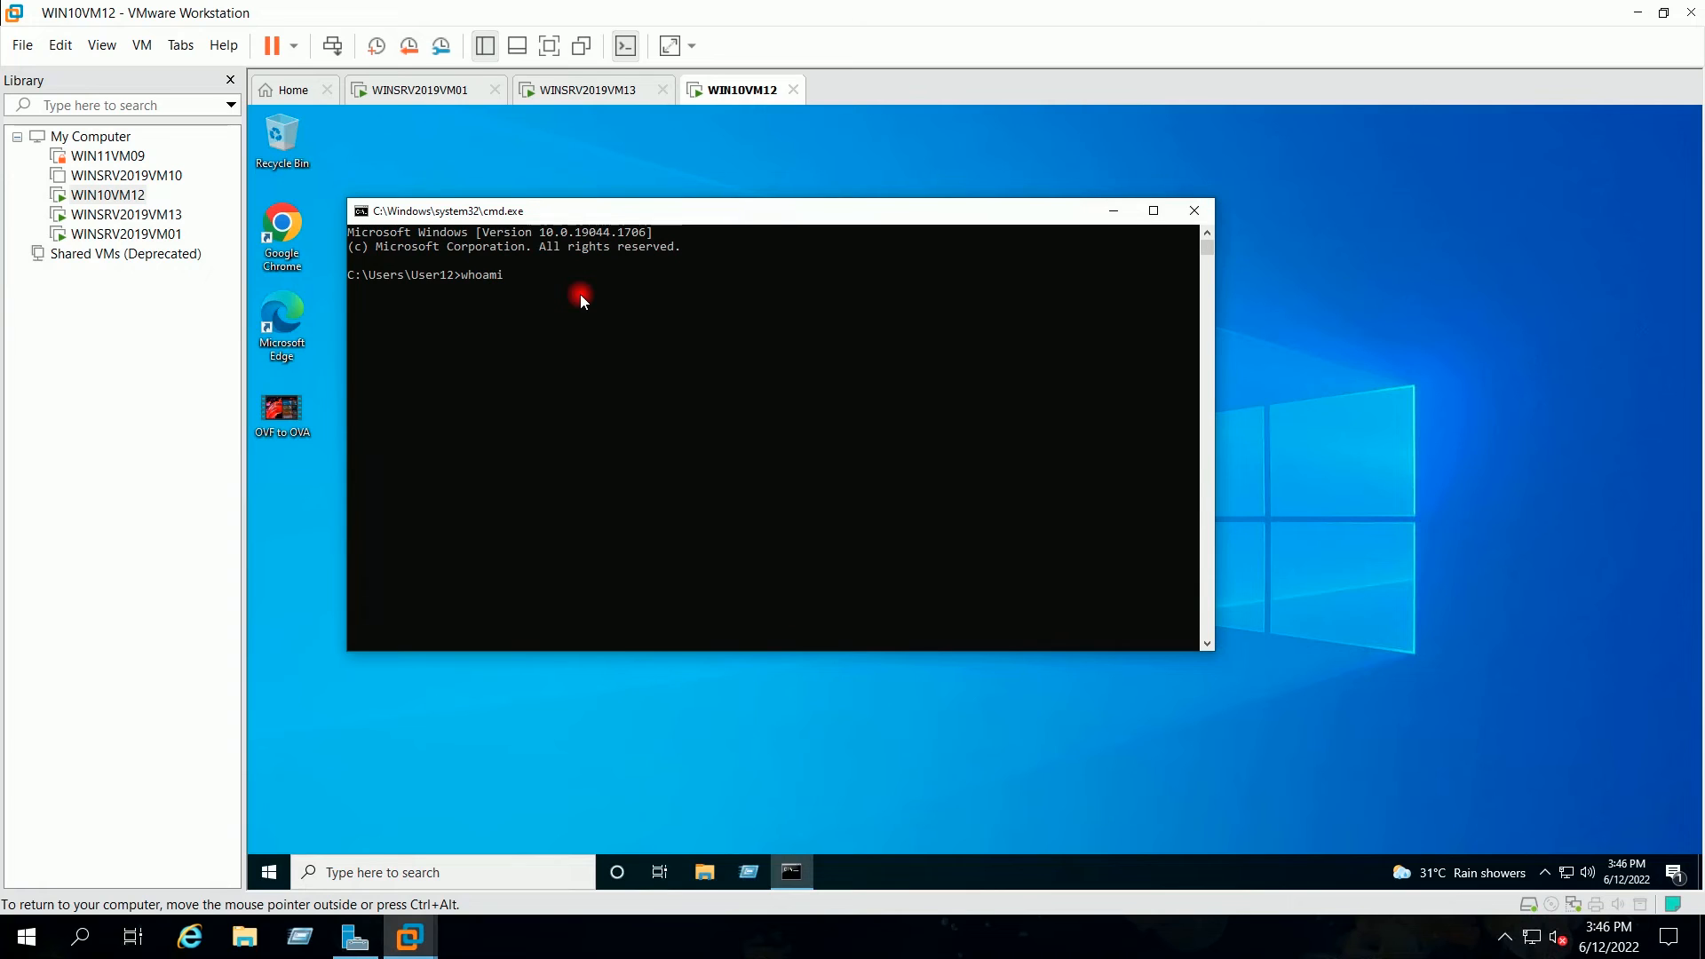
key("Return")
left_click(1117, 214)
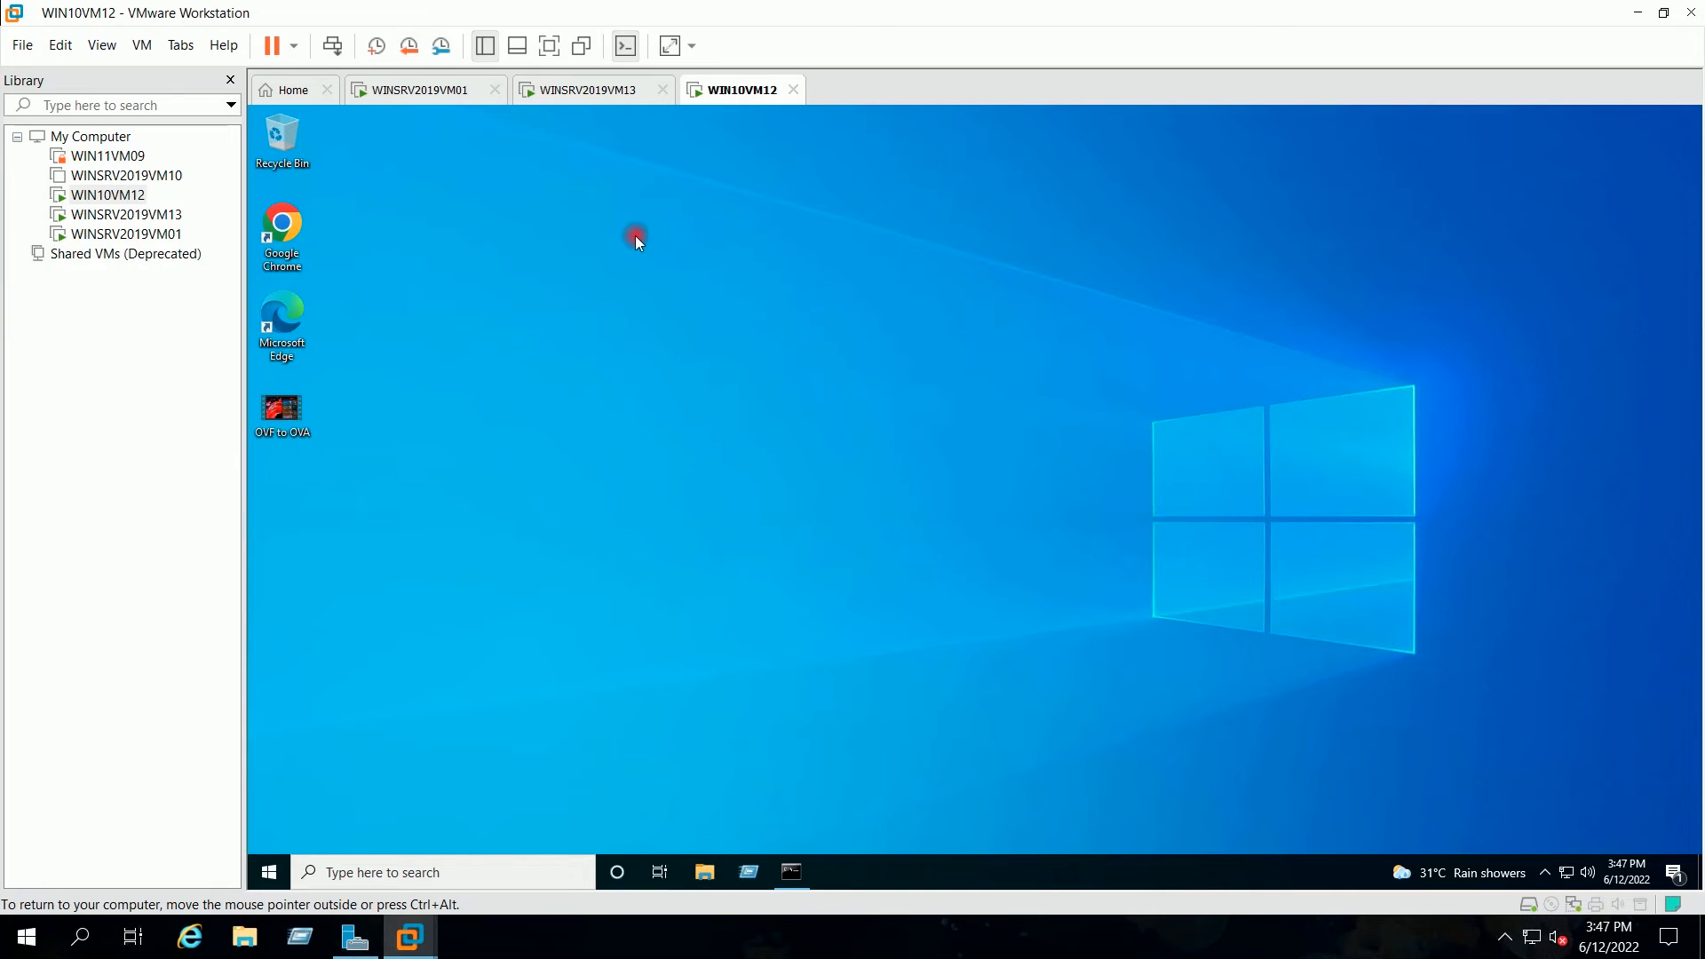
Step: On WINSRV2019VM13, open the Properties of the HR folder on New Volume (E:)
left_click(558, 101)
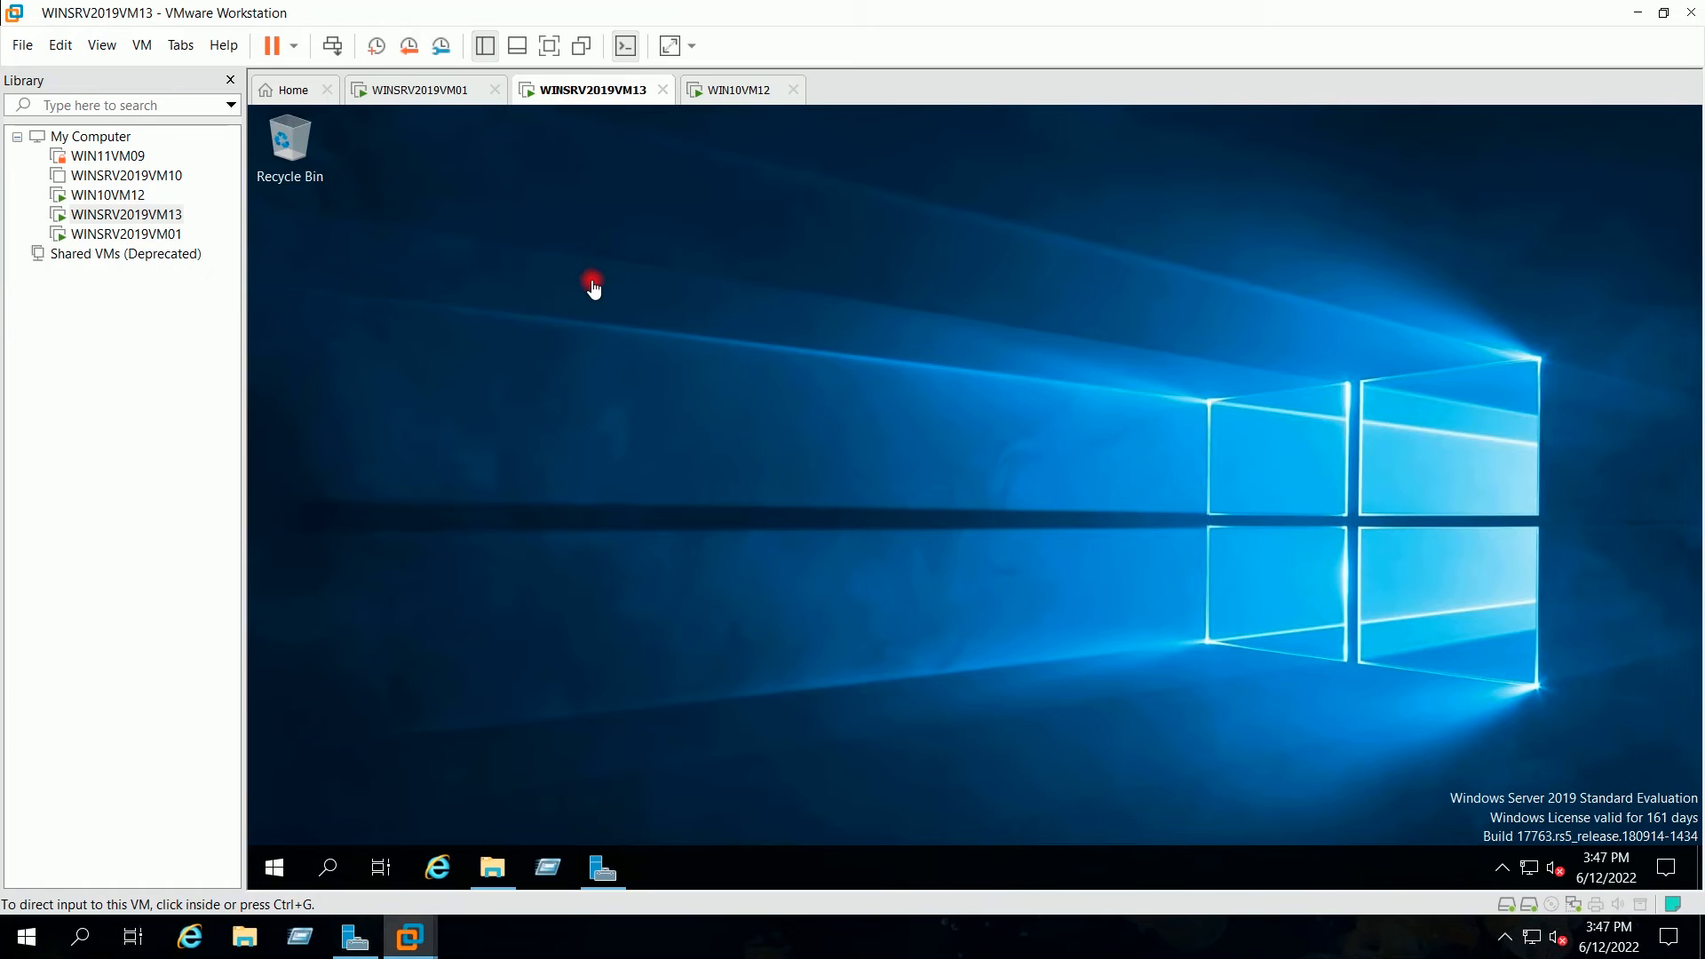
left_click(910, 279)
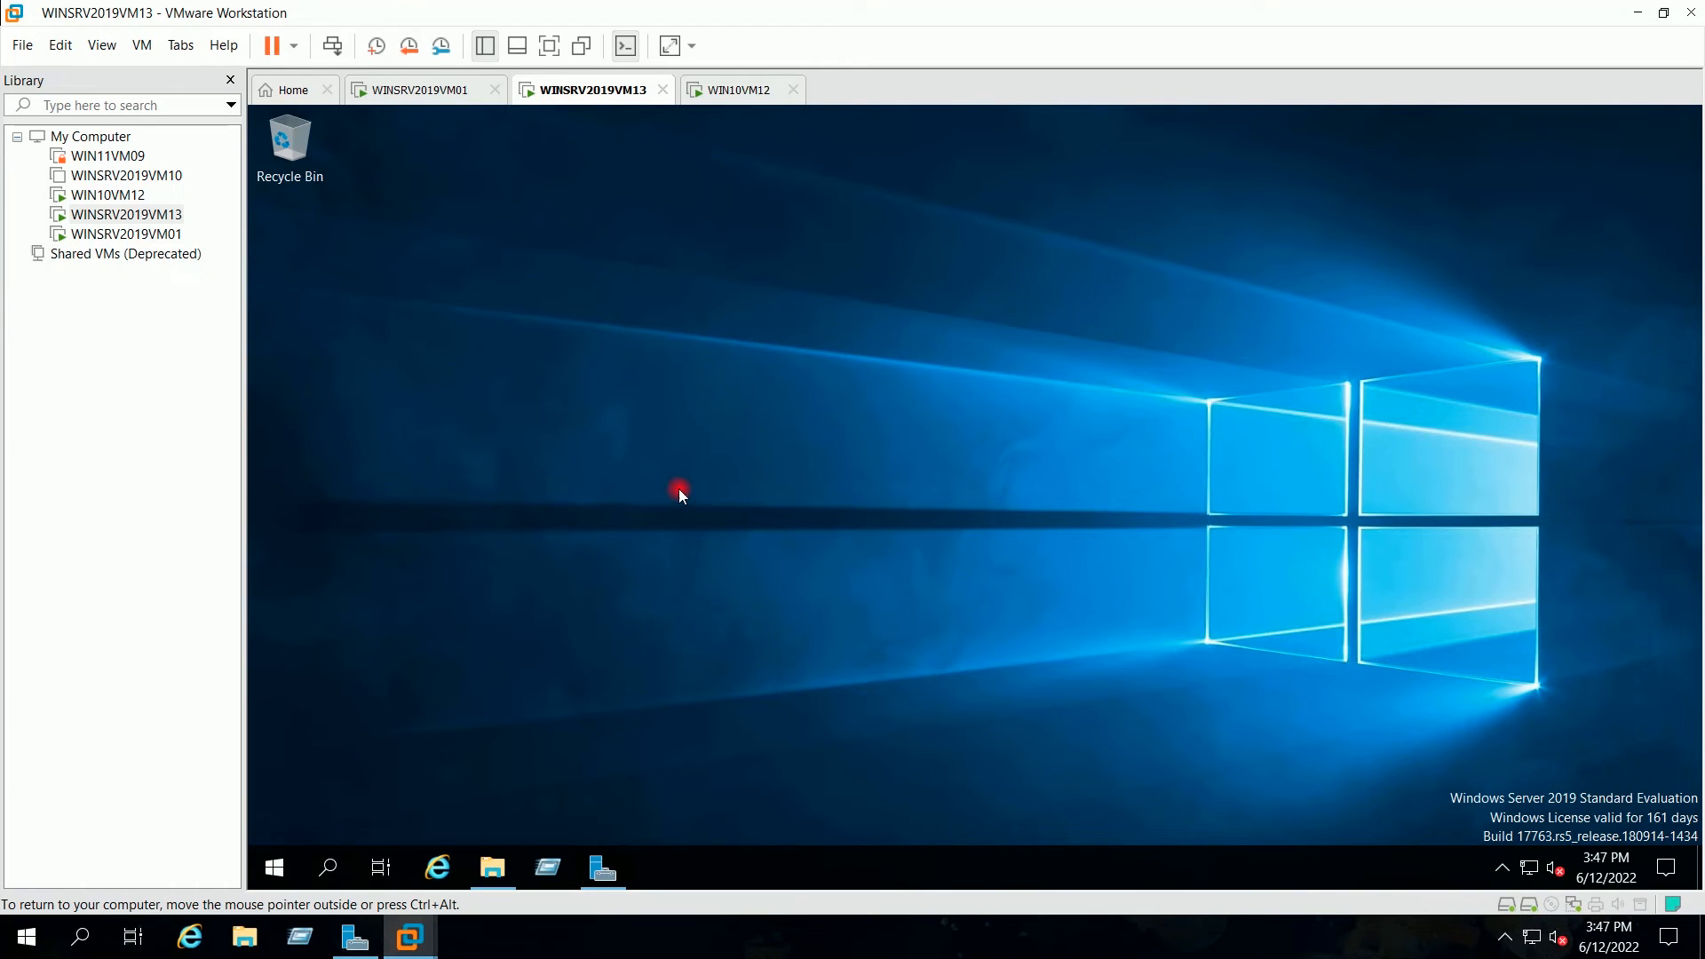
left_click(495, 869)
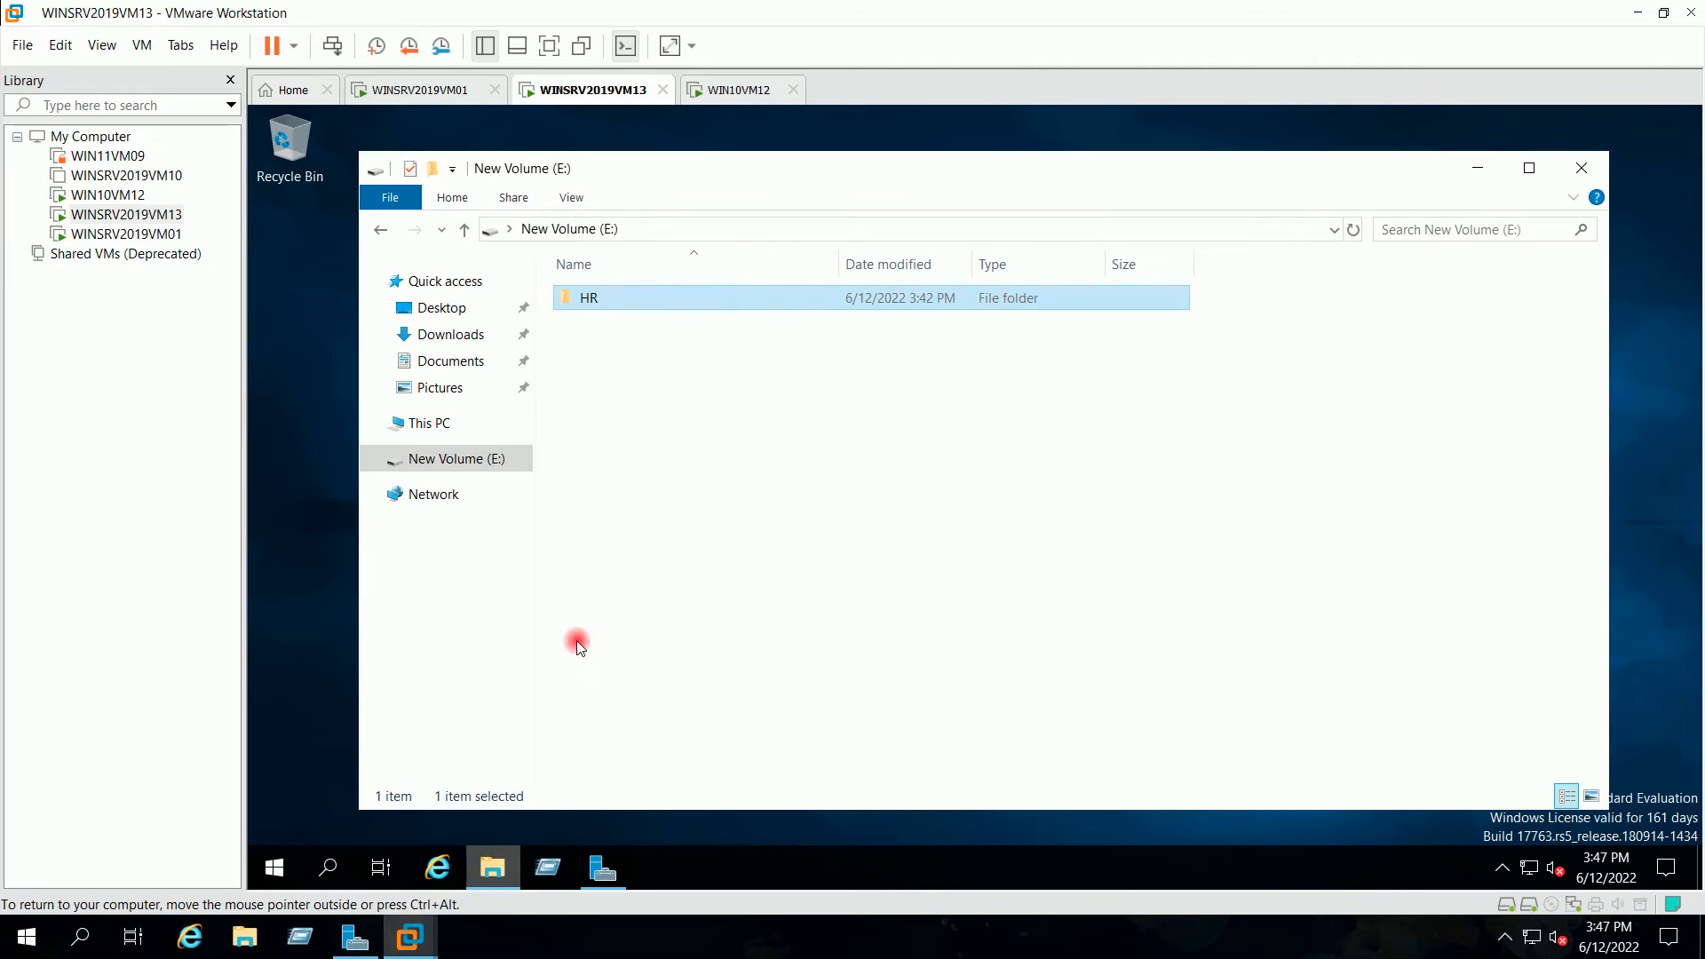
left_click(642, 357)
left_click(605, 300)
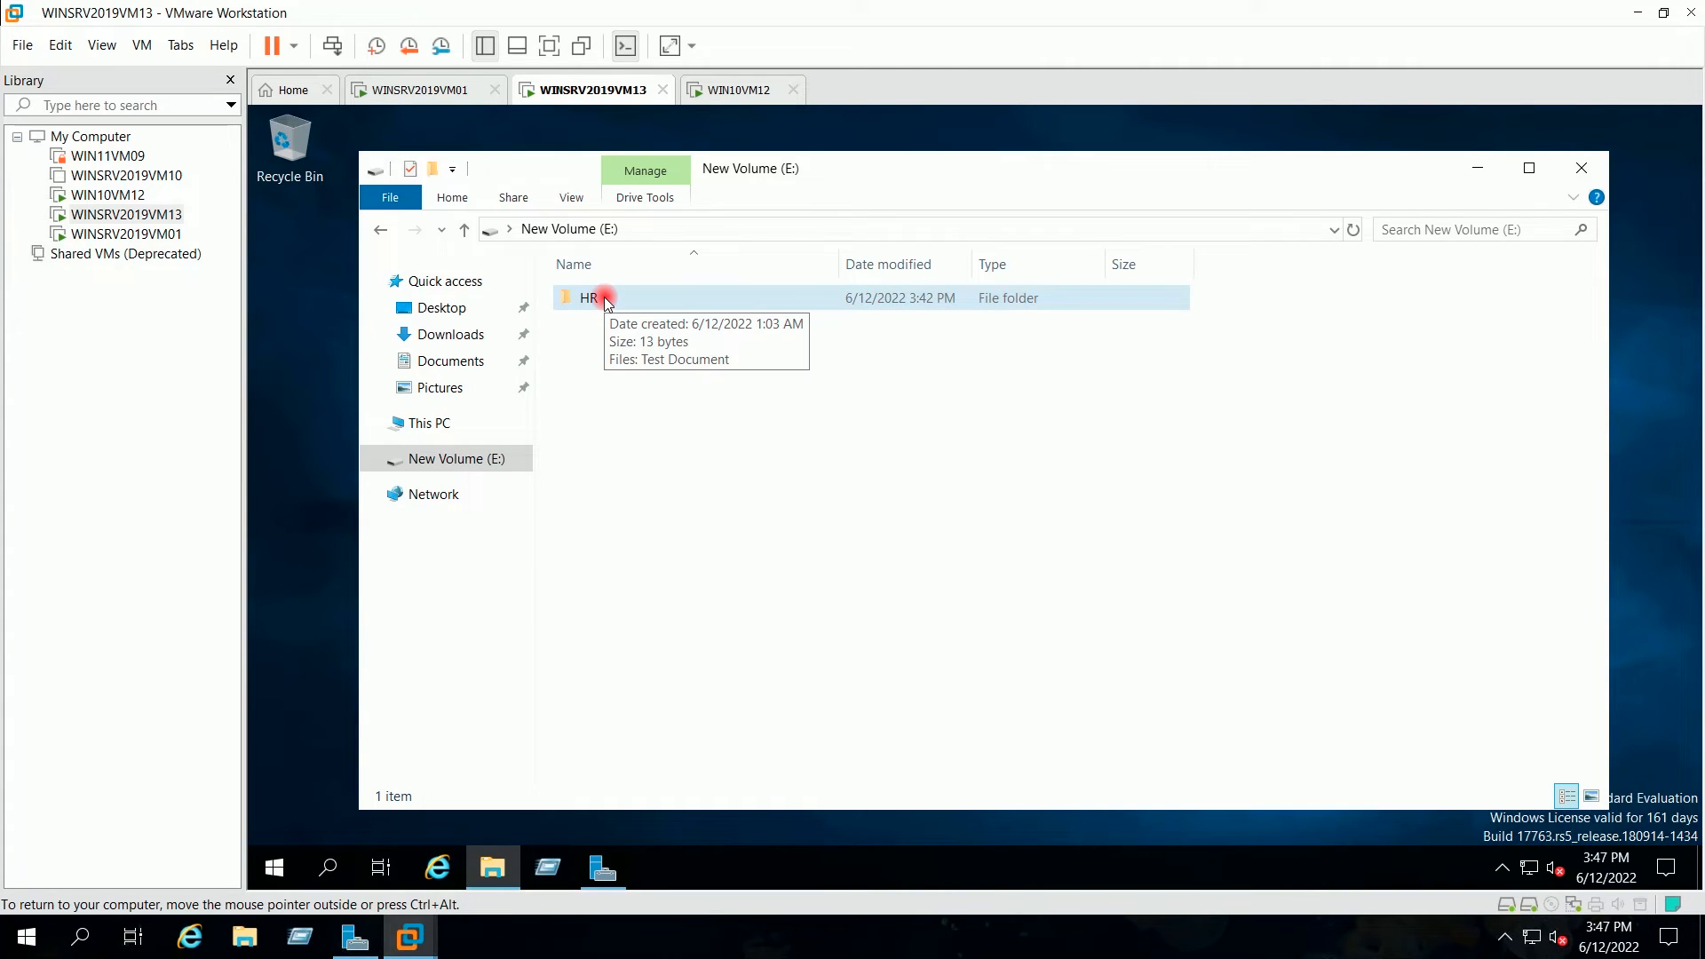
right_click(607, 303)
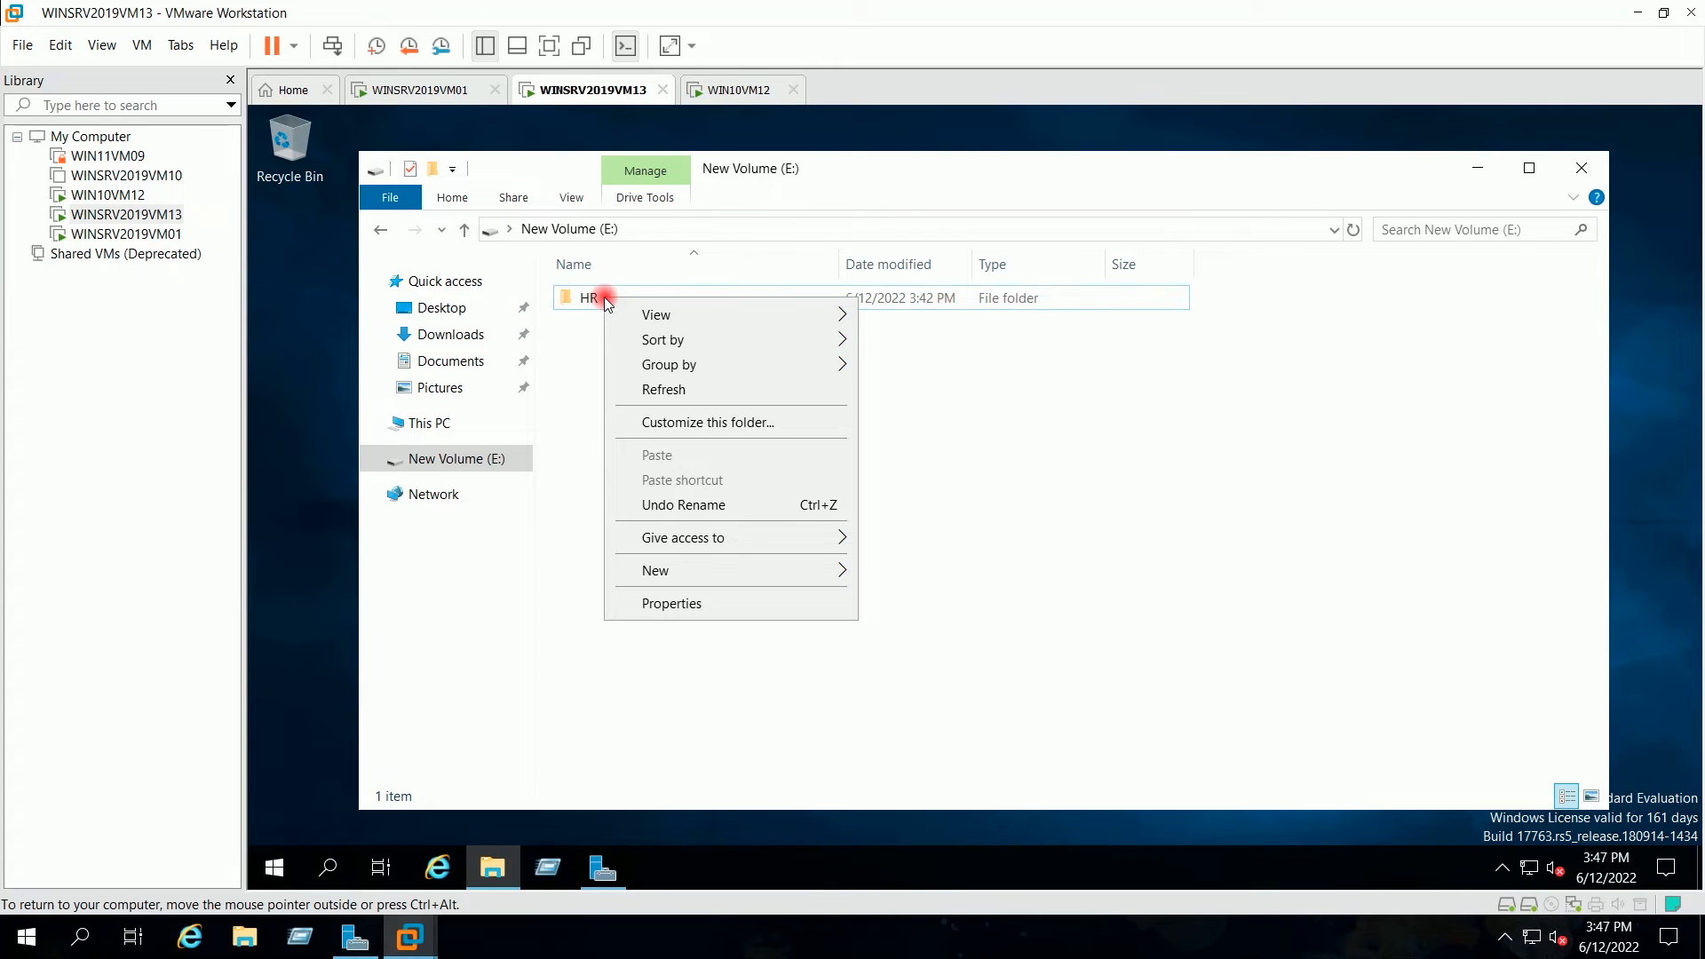
left_click(593, 298)
right_click(598, 298)
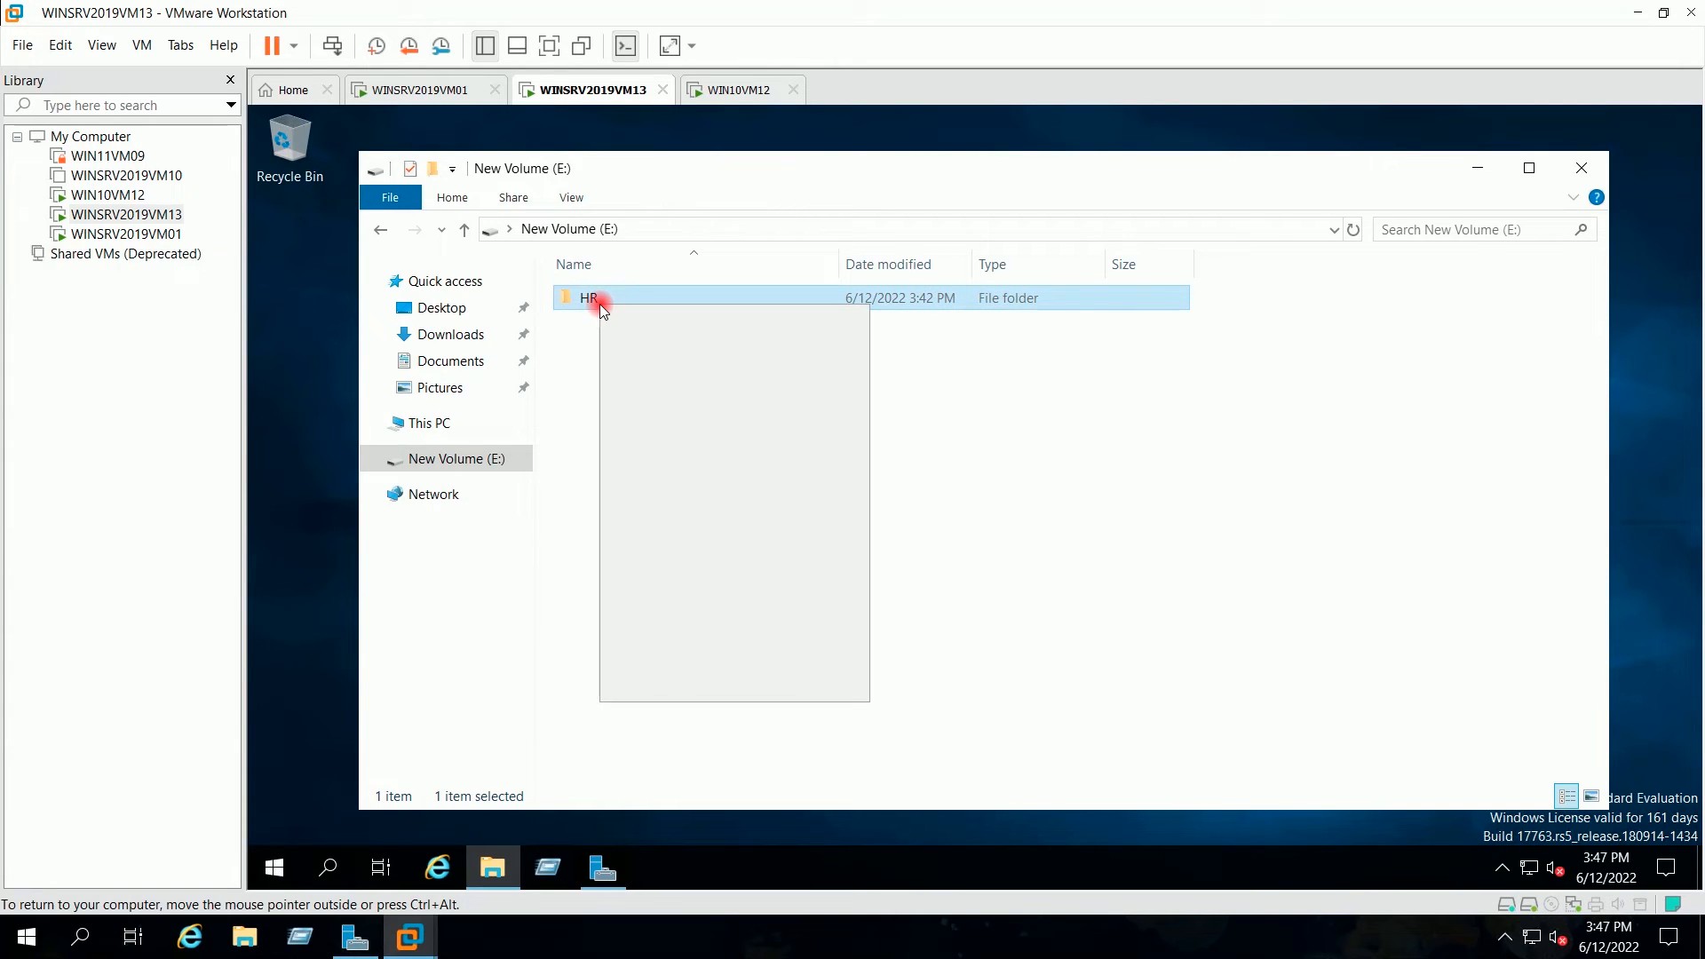
left_click(648, 691)
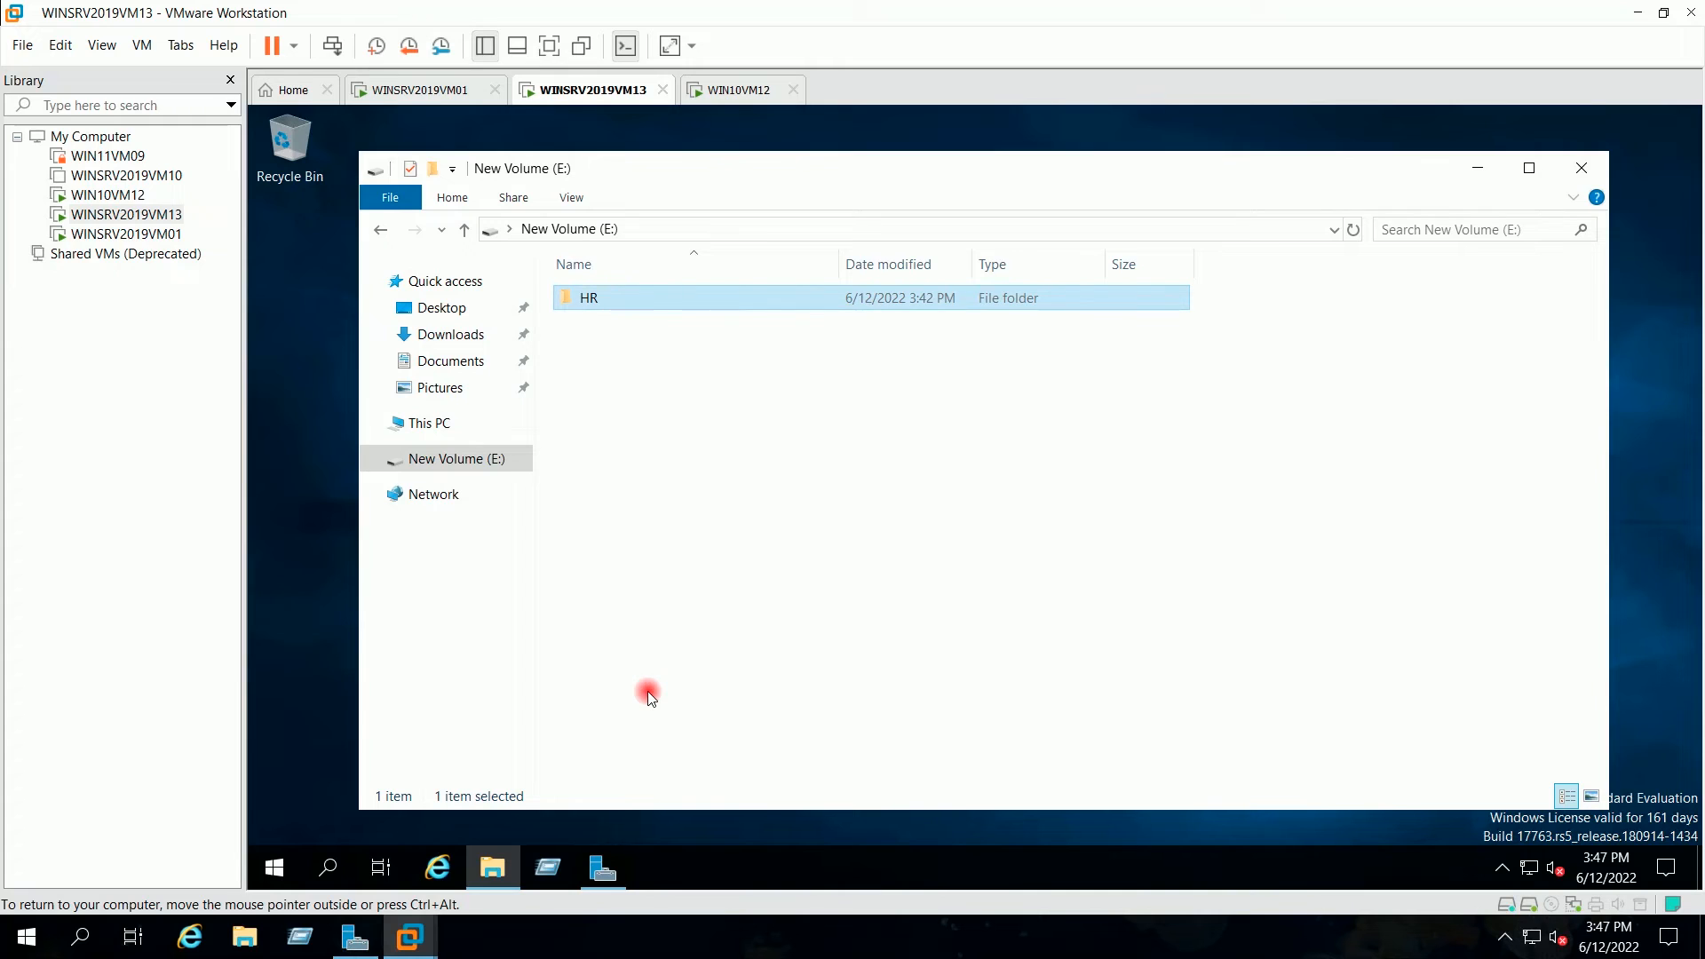
Step: Add user12 to the HR folder's Security permissions list
left_click(953, 317)
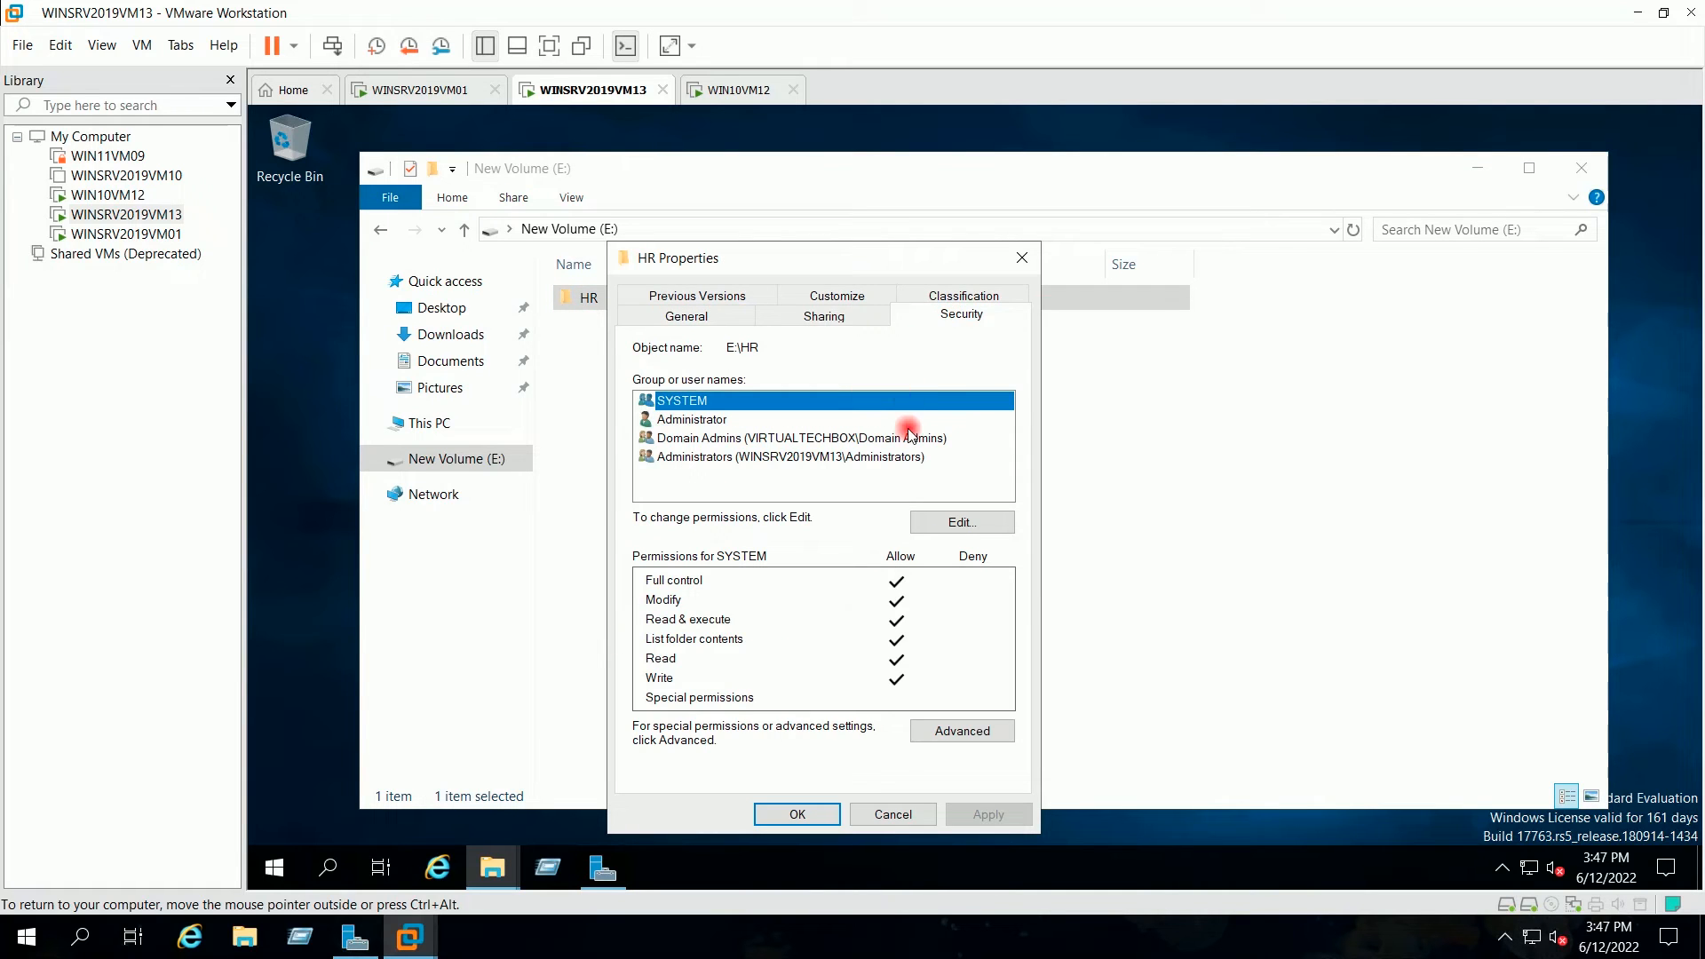
left_click(959, 523)
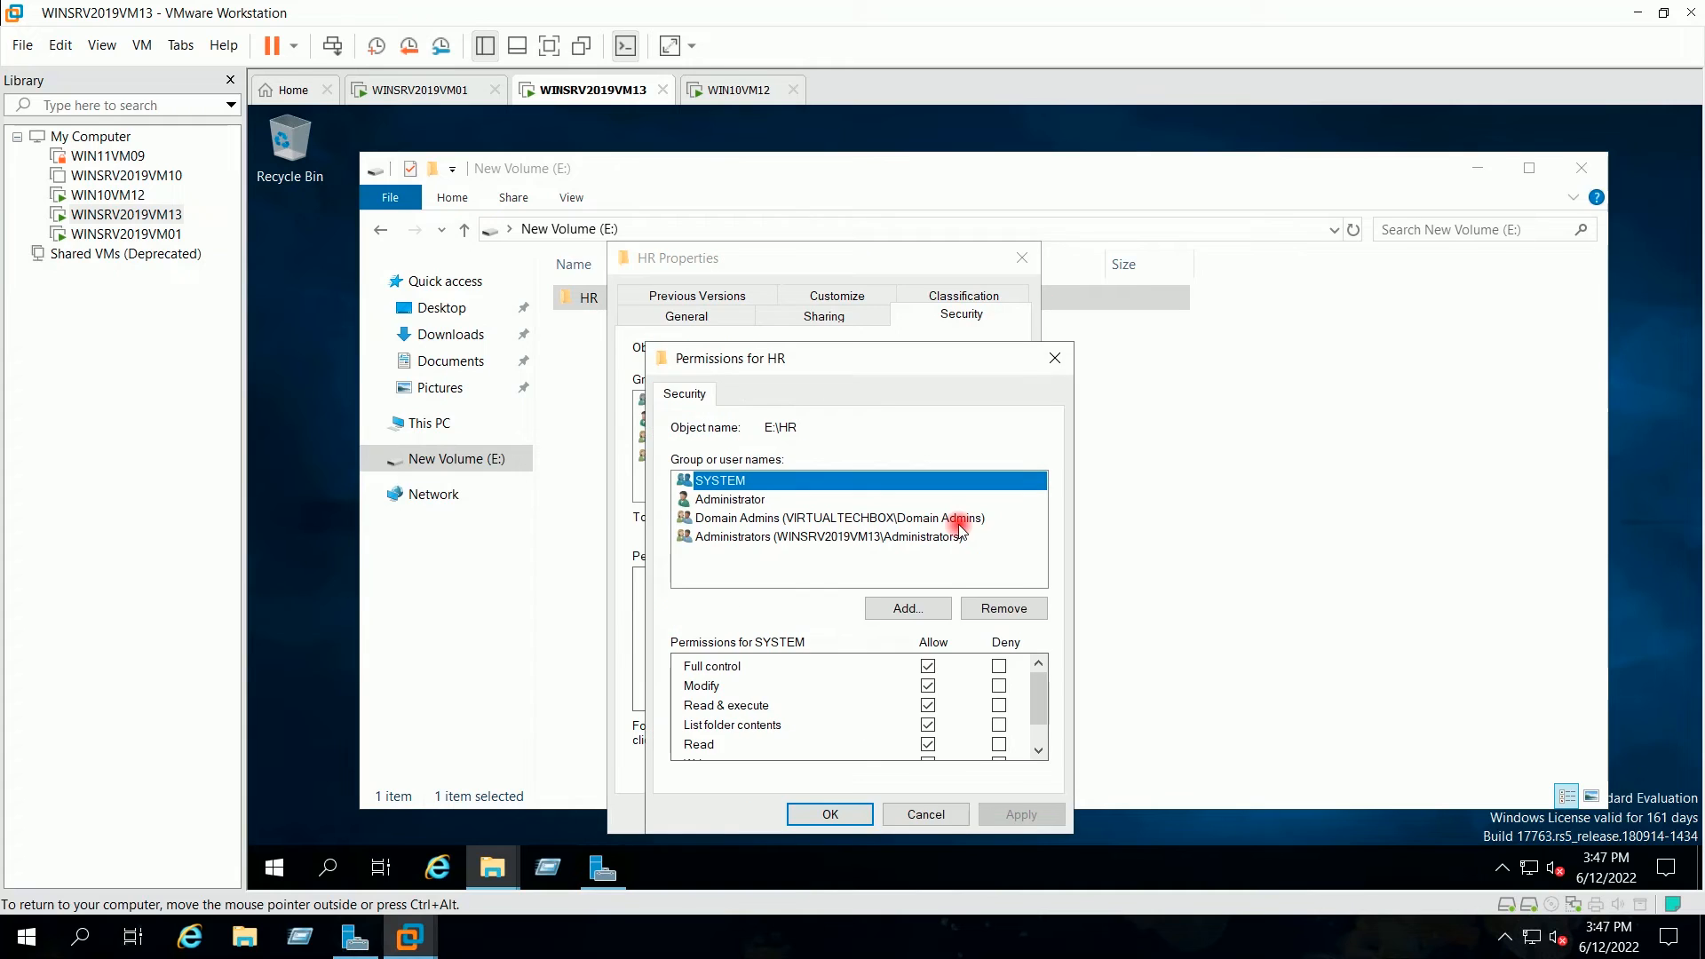
left_click(924, 606)
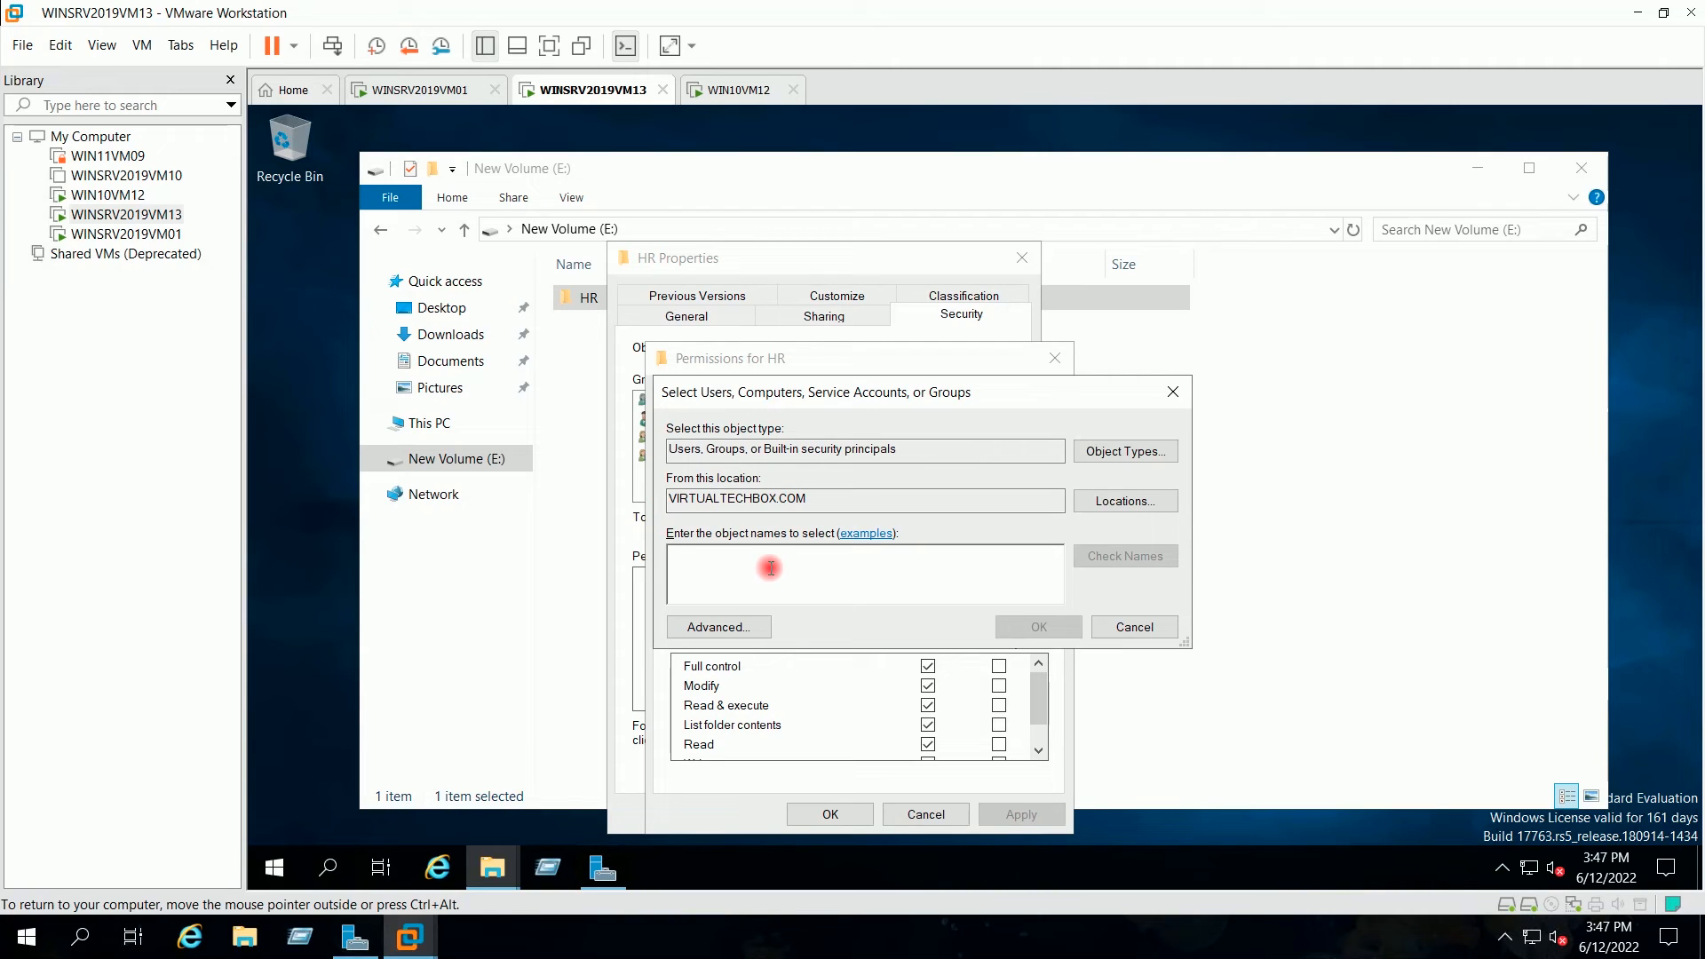
type("user12")
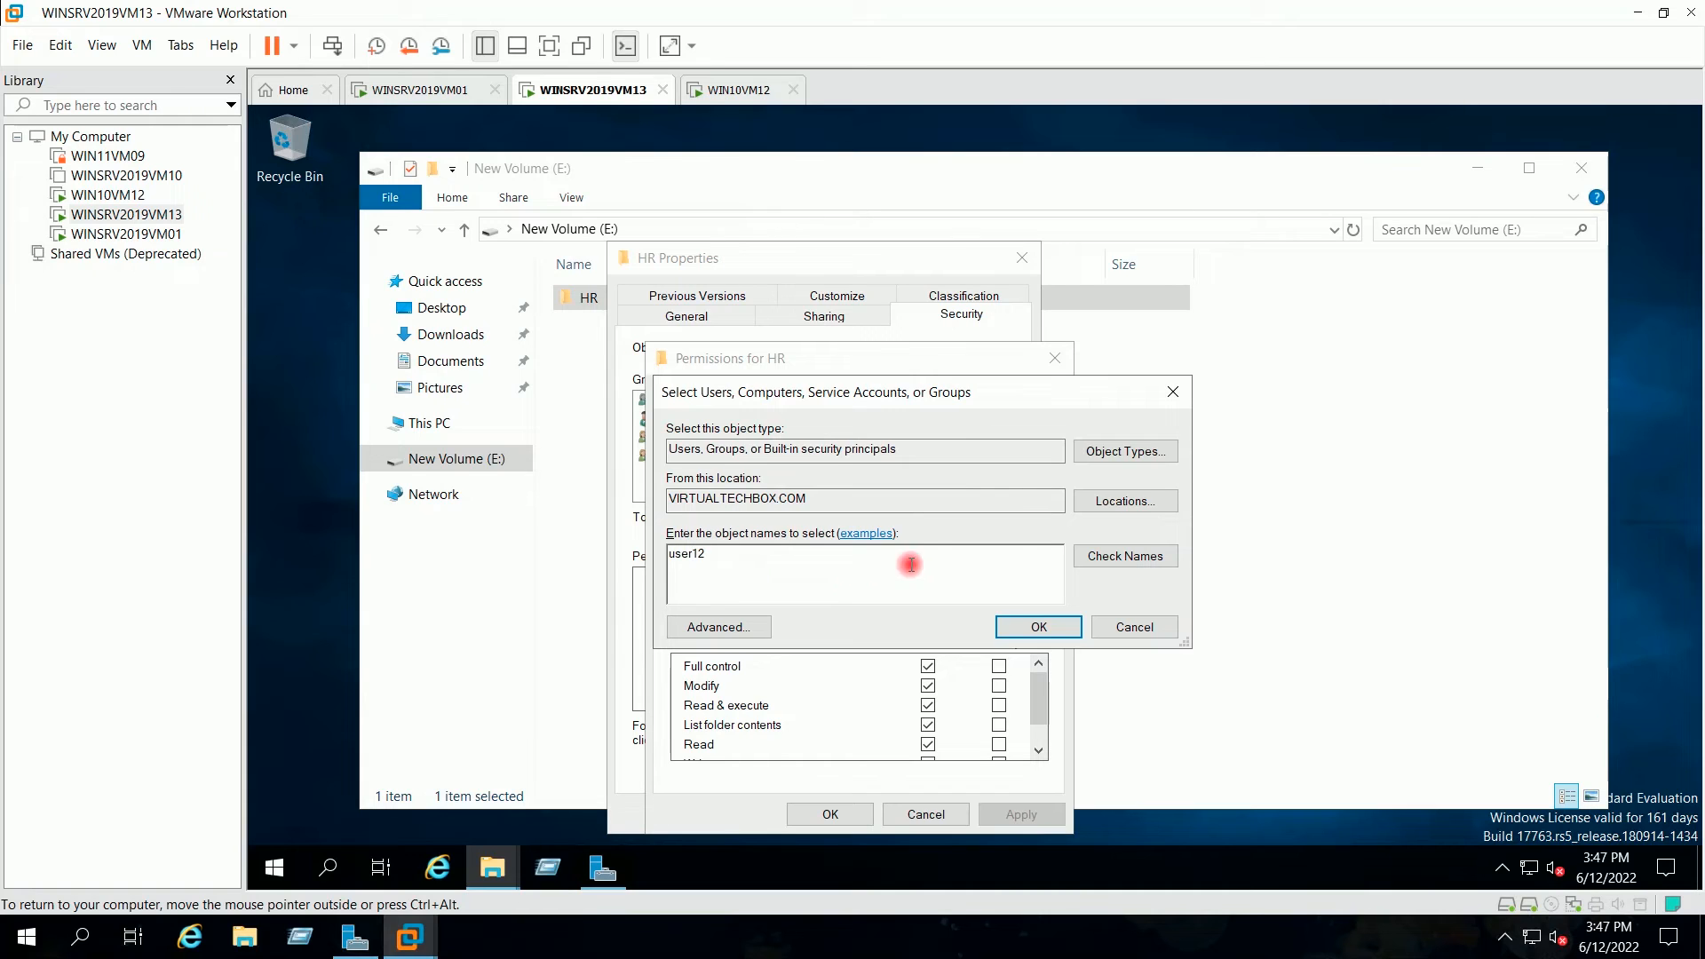
left_click(1098, 563)
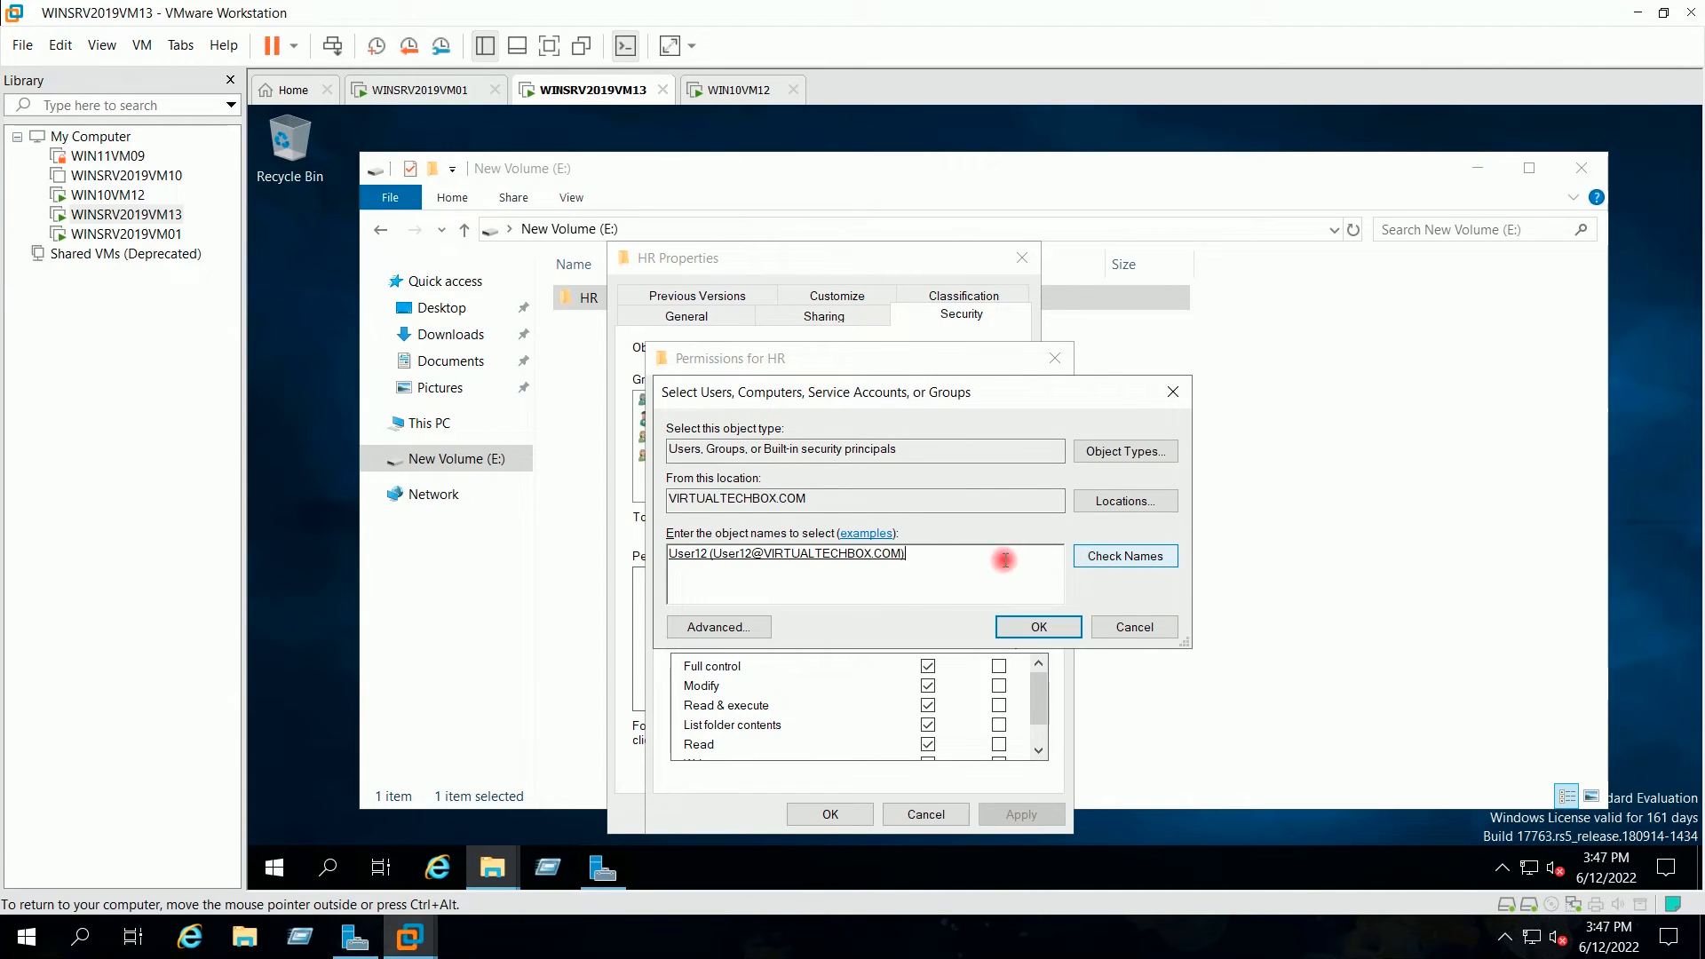
left_click(1013, 626)
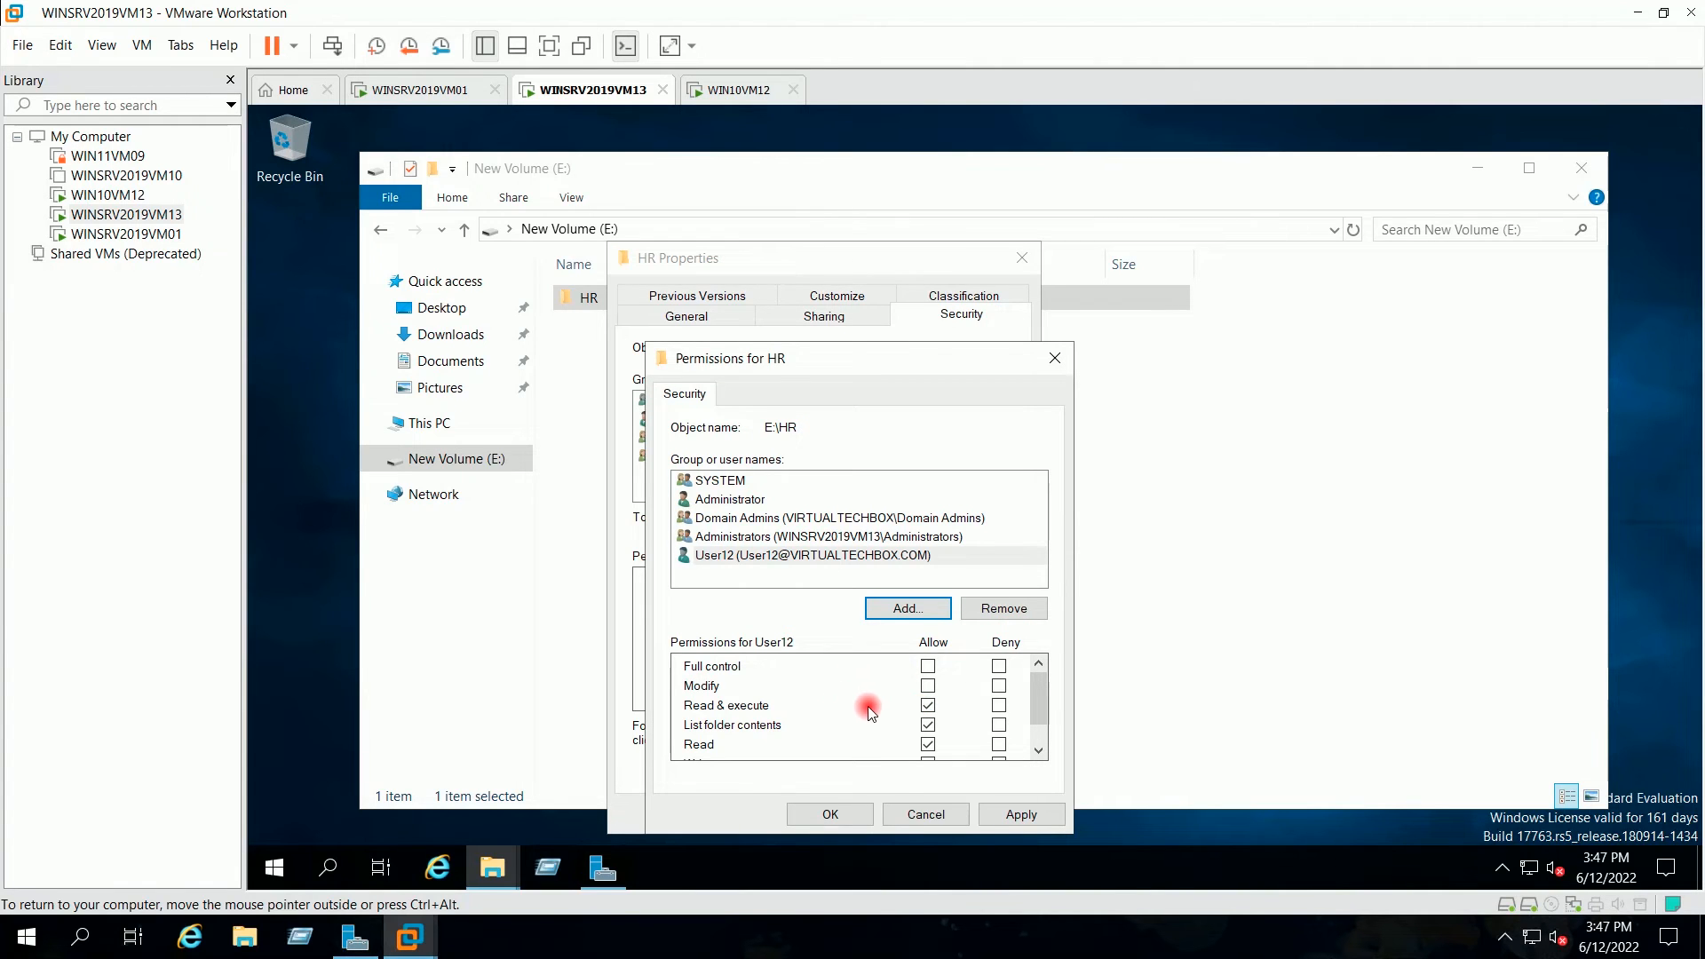
Step: Apply User12's default read permissions, close the dialogs, and return to WIN10VM12
mouse_move(1039, 699)
left_mouse_down()
mouse_move(1049, 723)
mouse_move(1042, 700)
left_mouse_up()
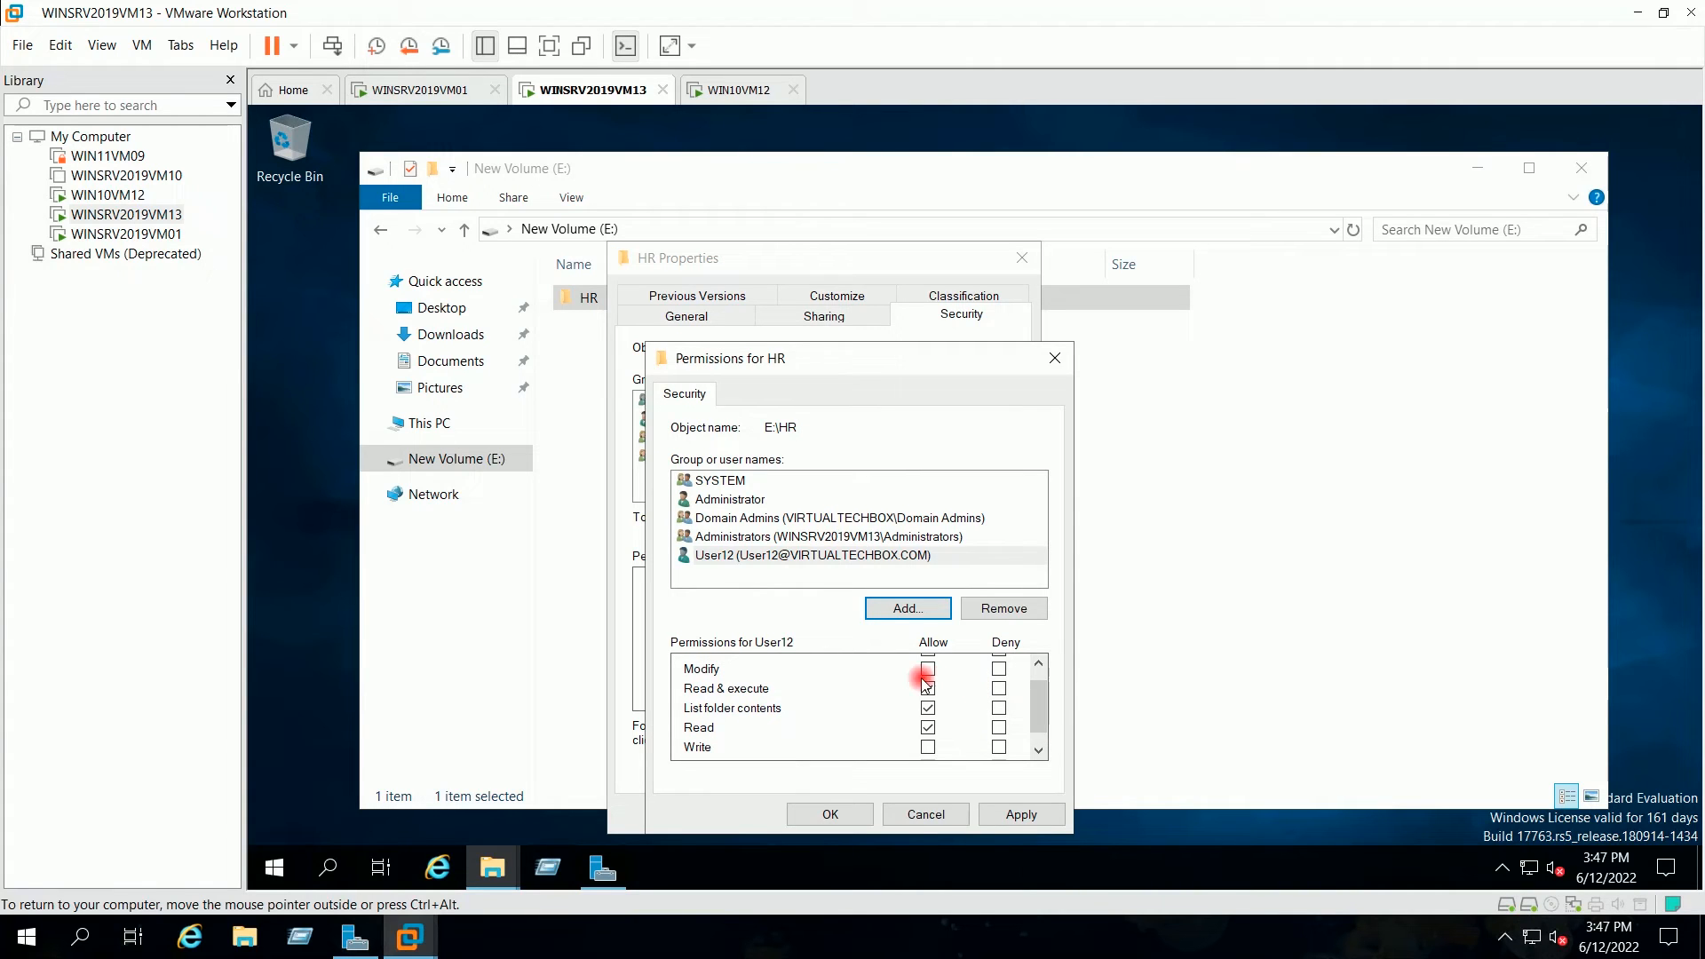
left_click_drag(1044, 702, 1046, 730)
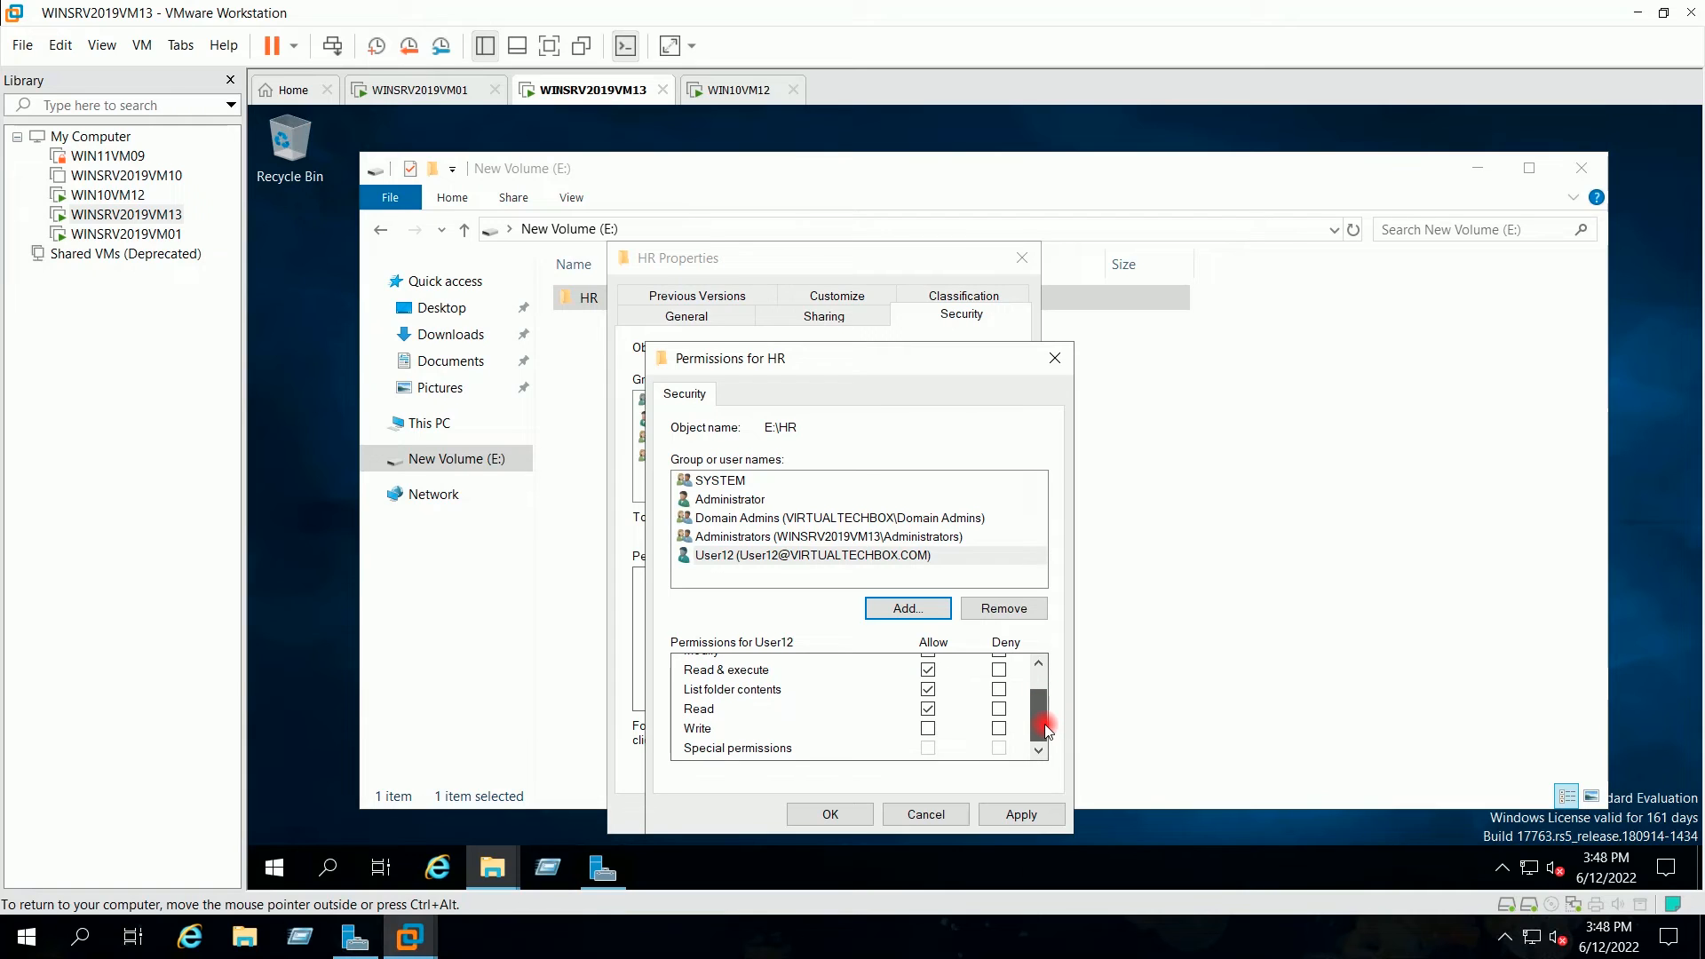
left_click(1021, 812)
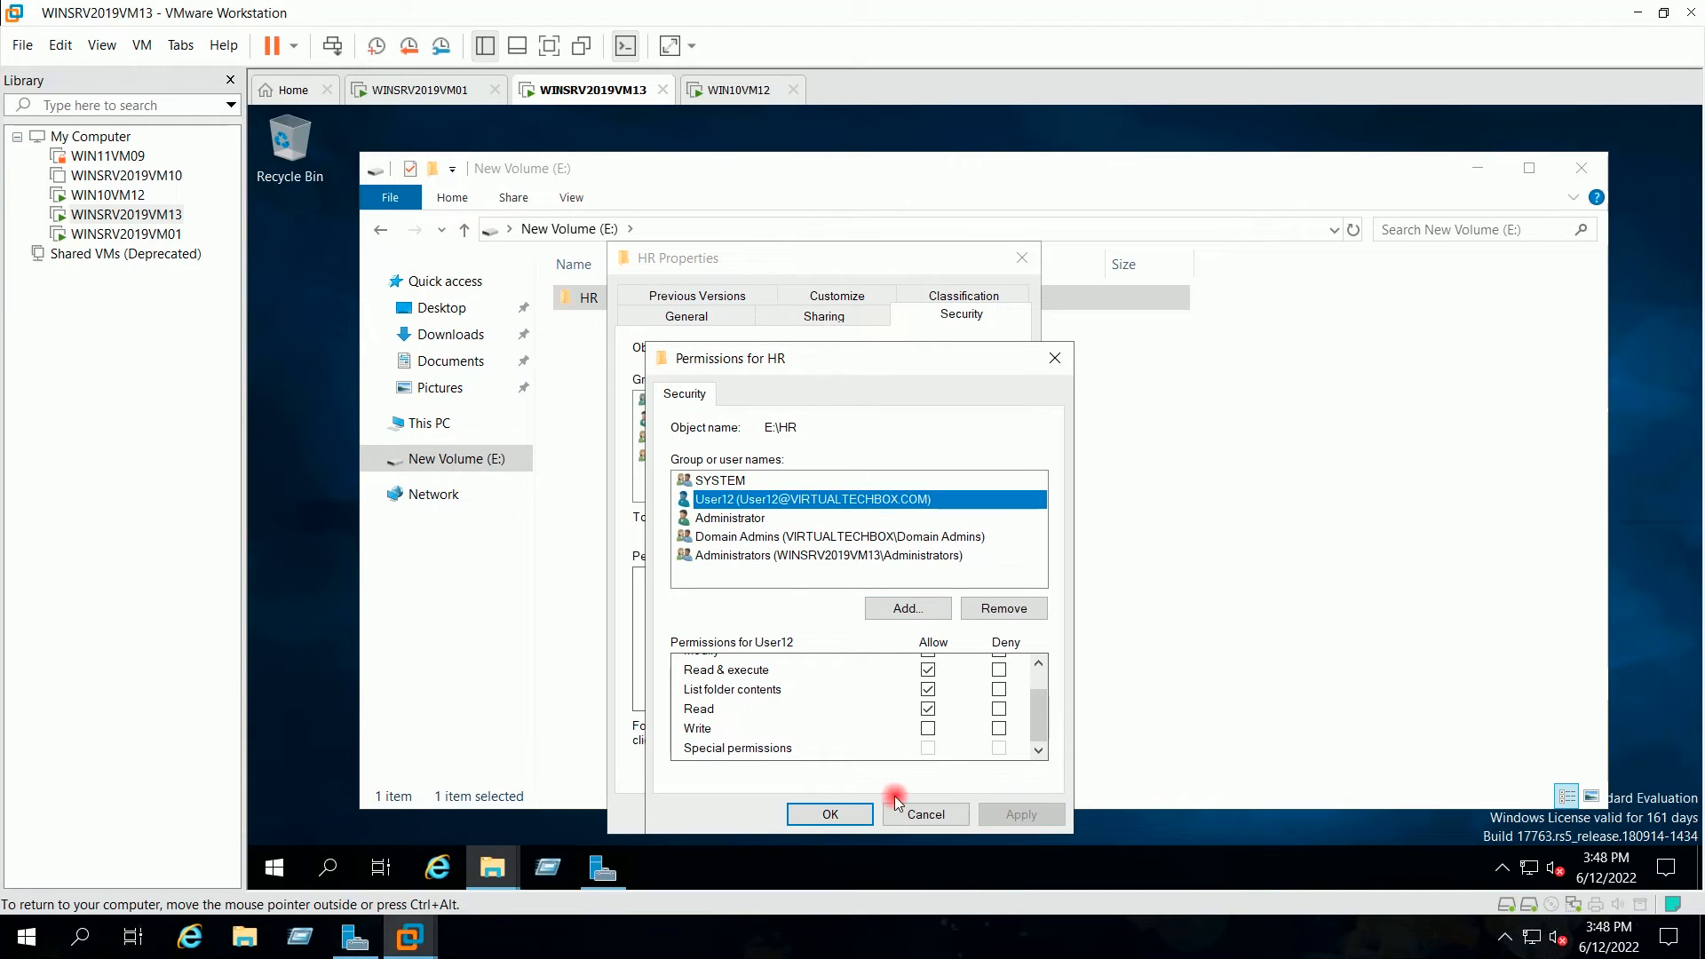
left_click(850, 812)
left_click(818, 814)
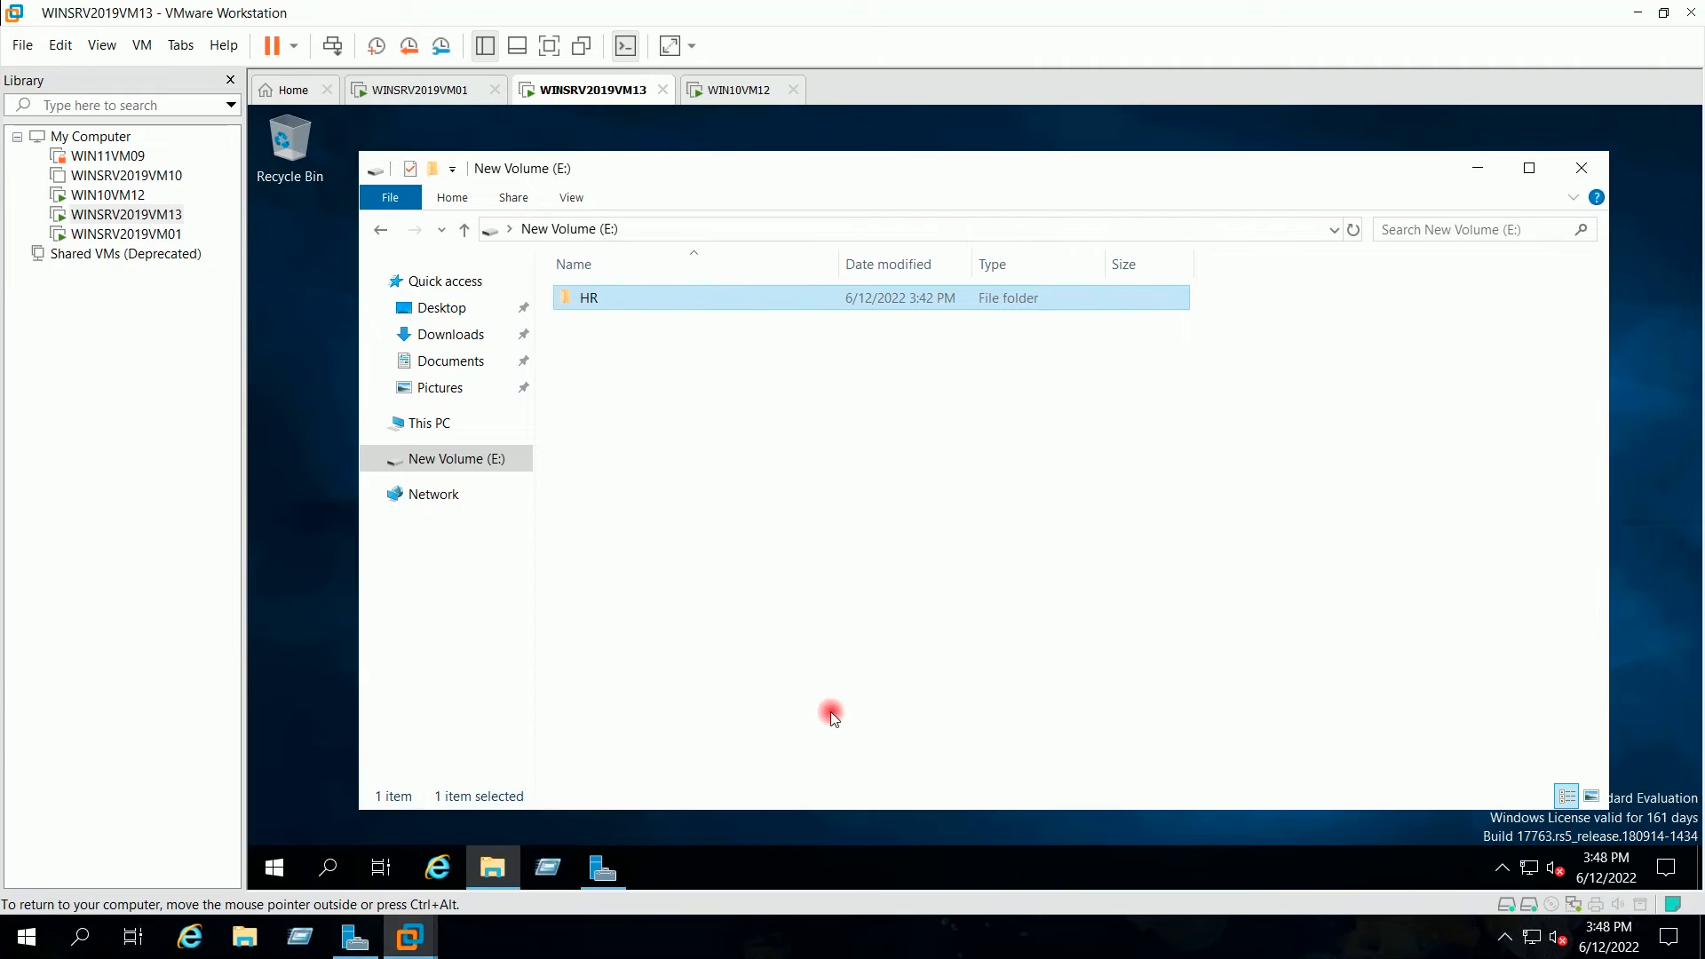
left_click(715, 105)
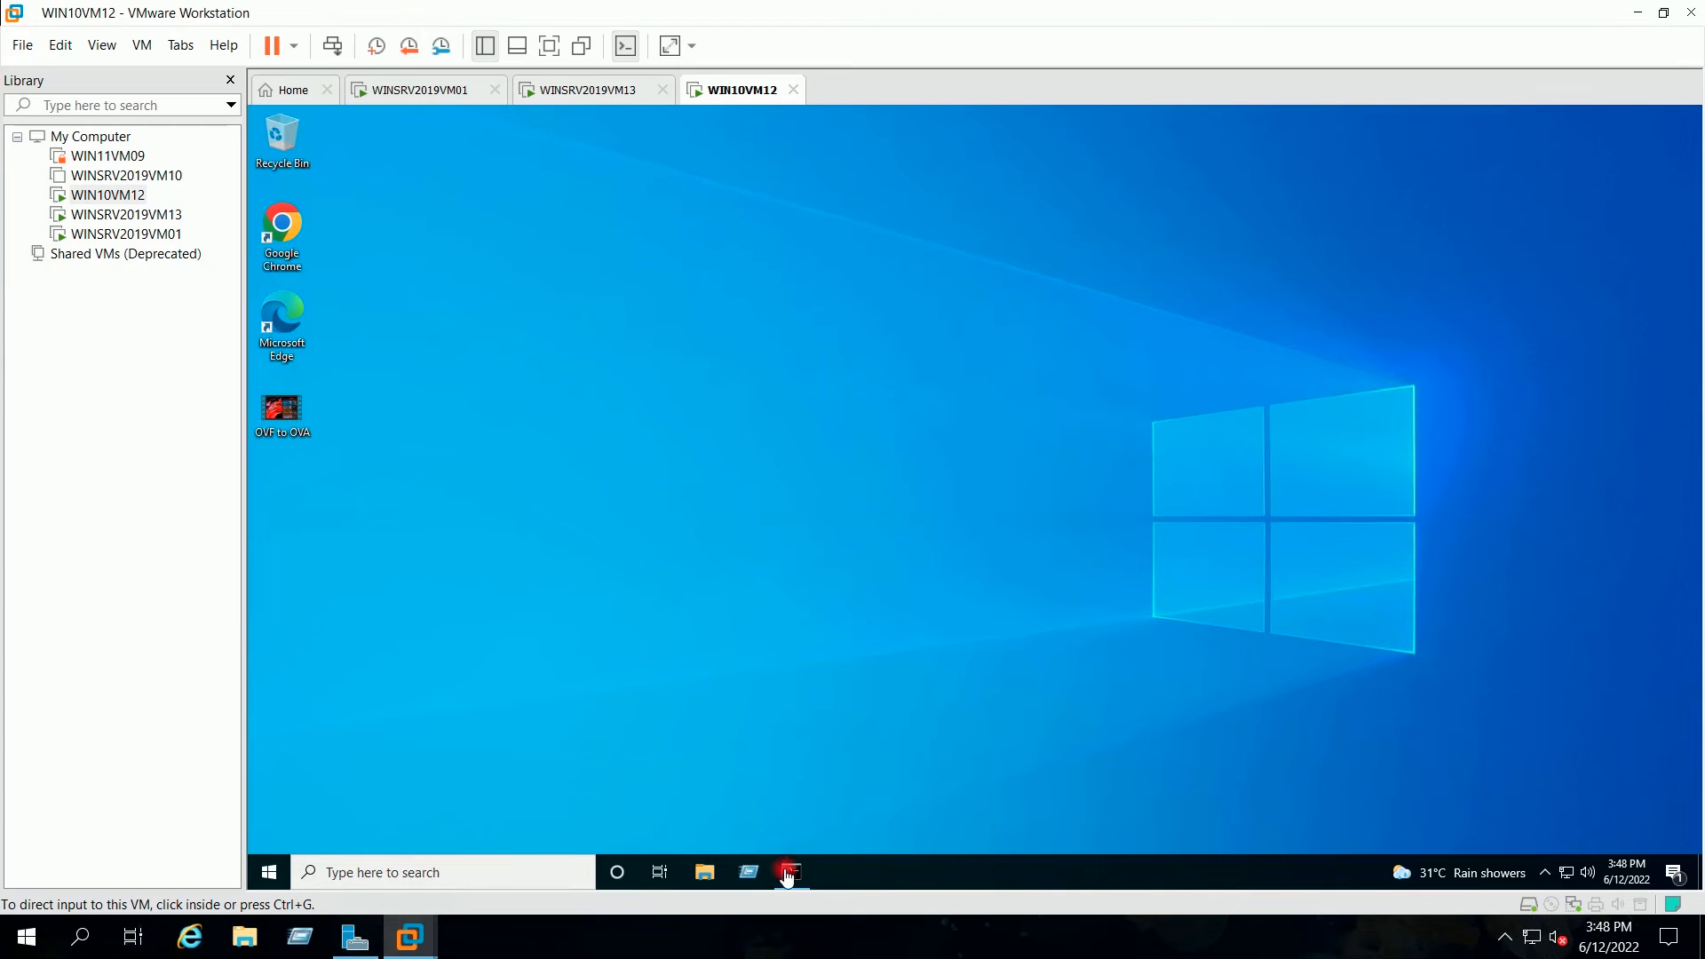
Step: Restore the command prompt and run logoff to sign out
mouse_move(797, 865)
left_click(782, 812)
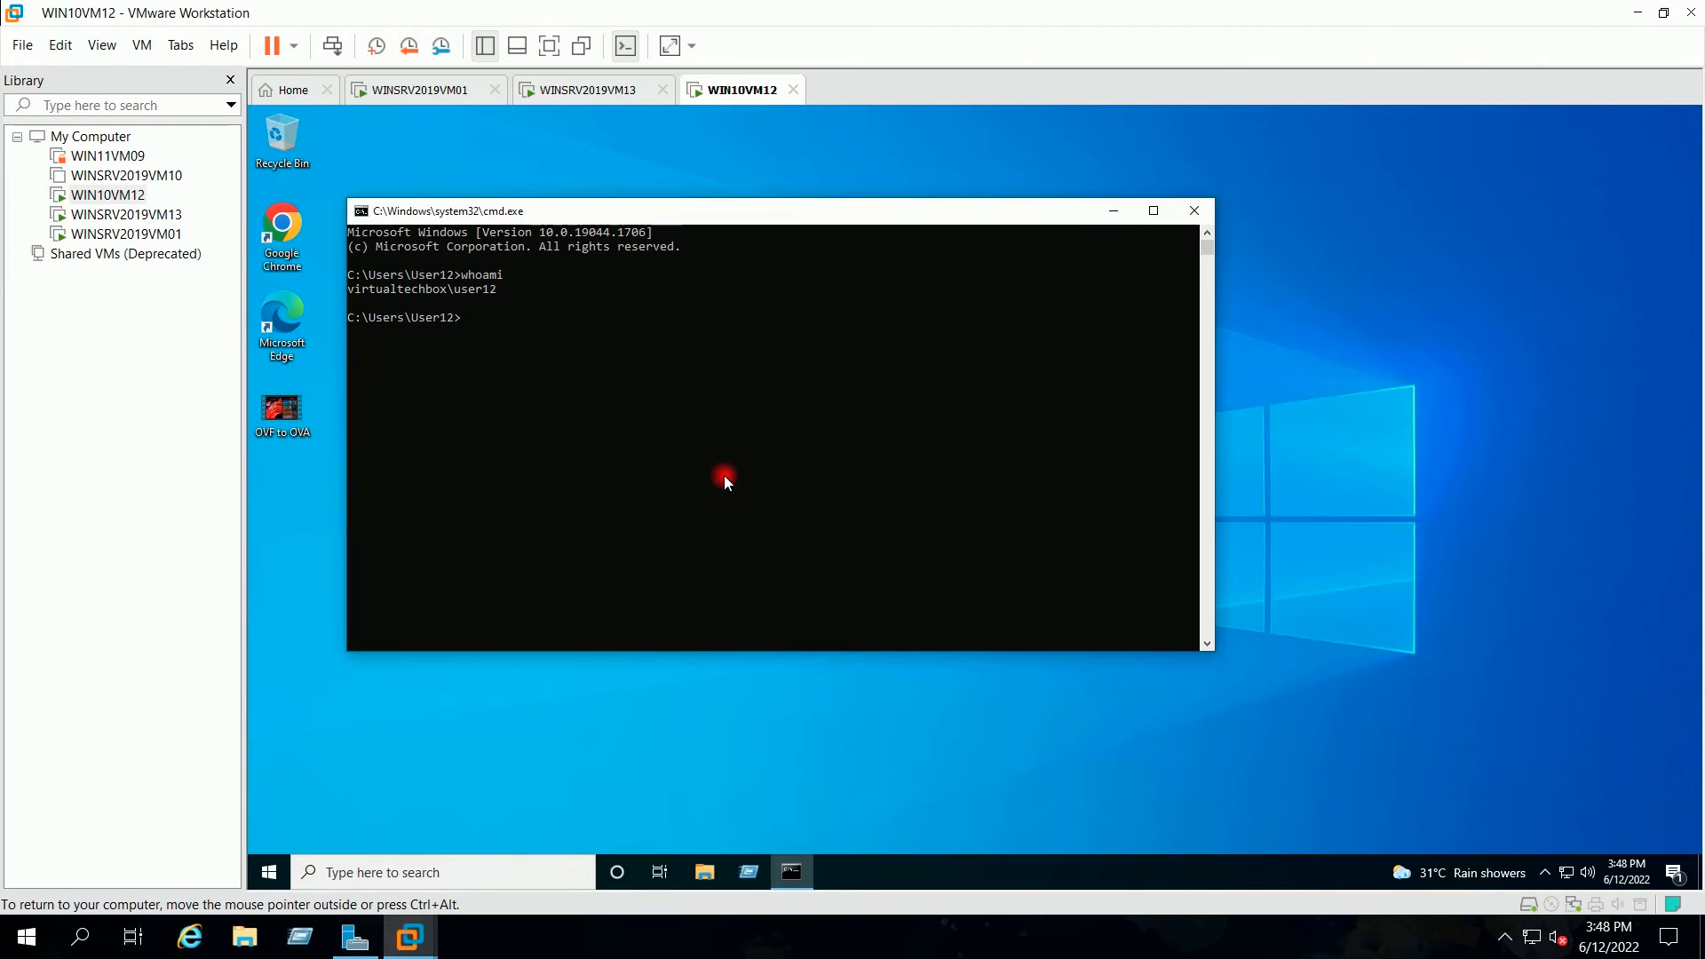
type("logoff")
key("Return")
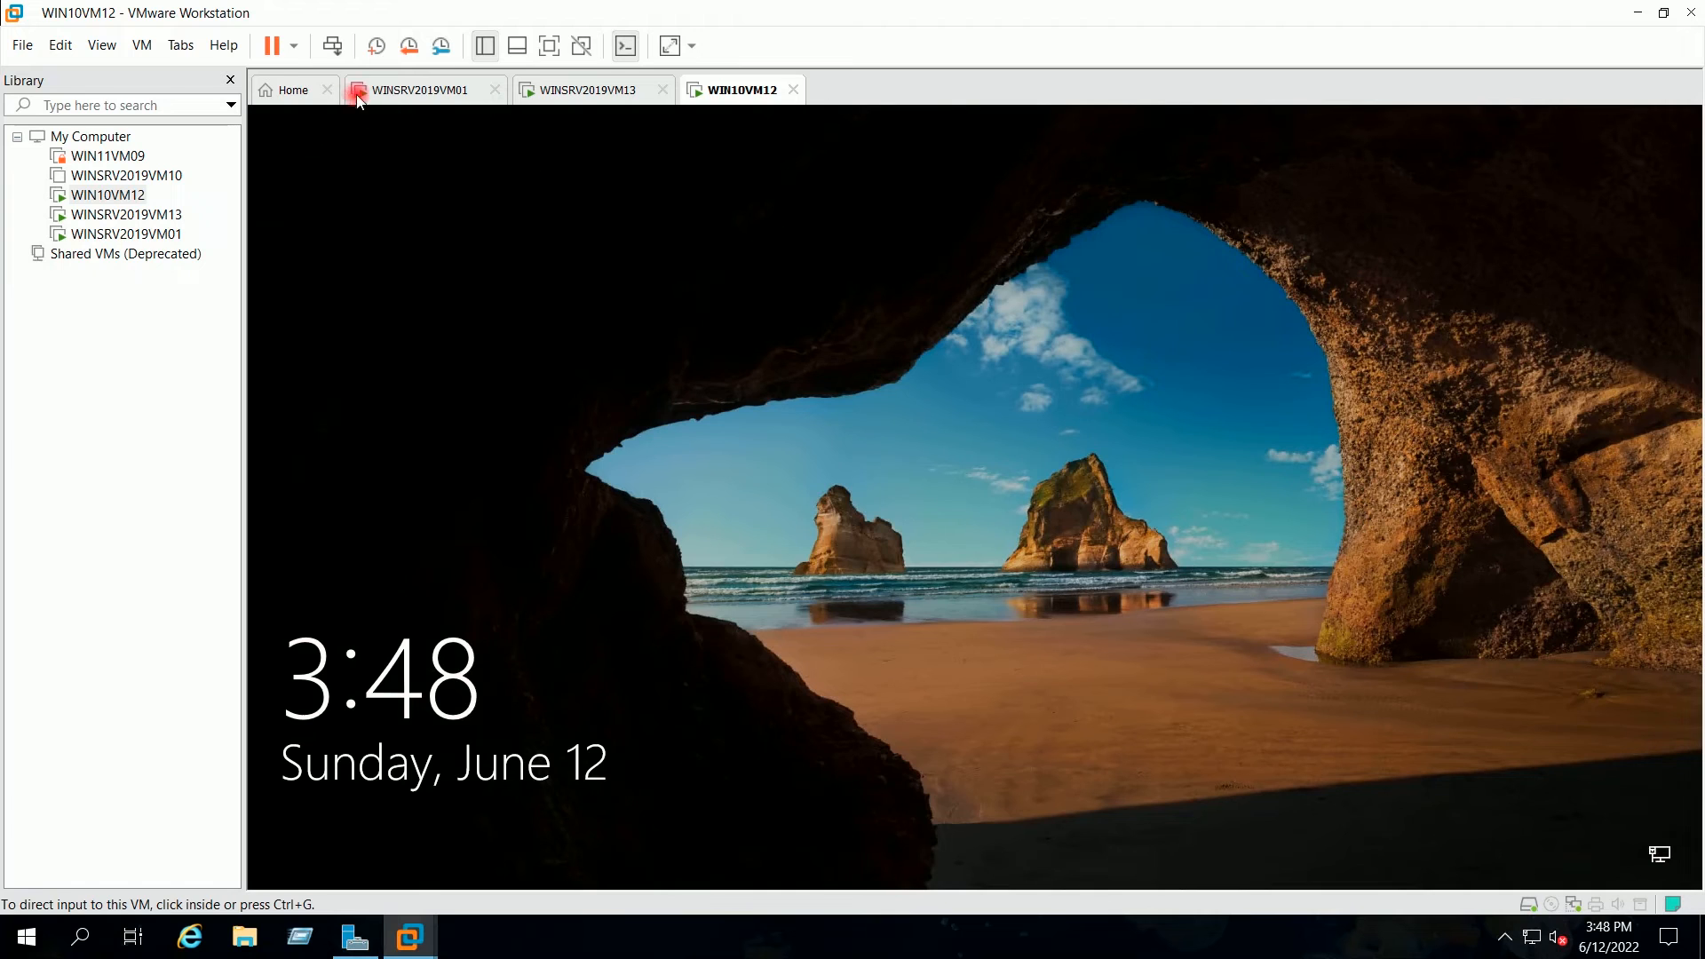
Step: Sign back in as User12 with the account password and open the Run dialog
left_click(1079, 530)
left_click(962, 560)
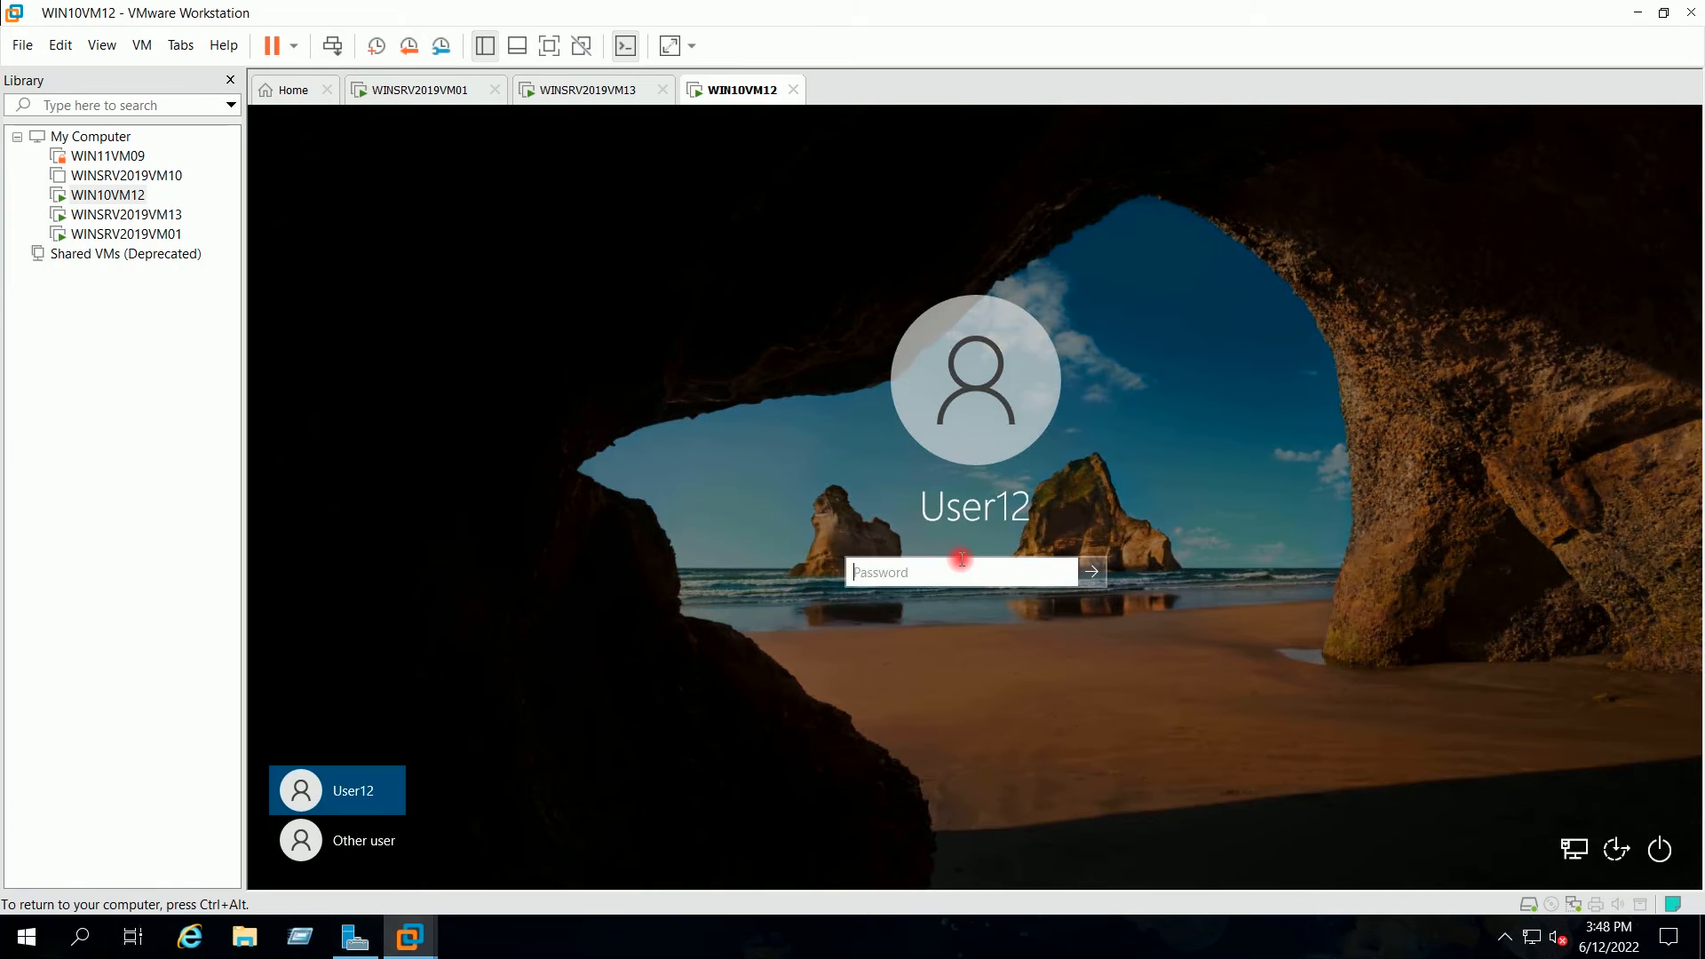
type("•••••••••")
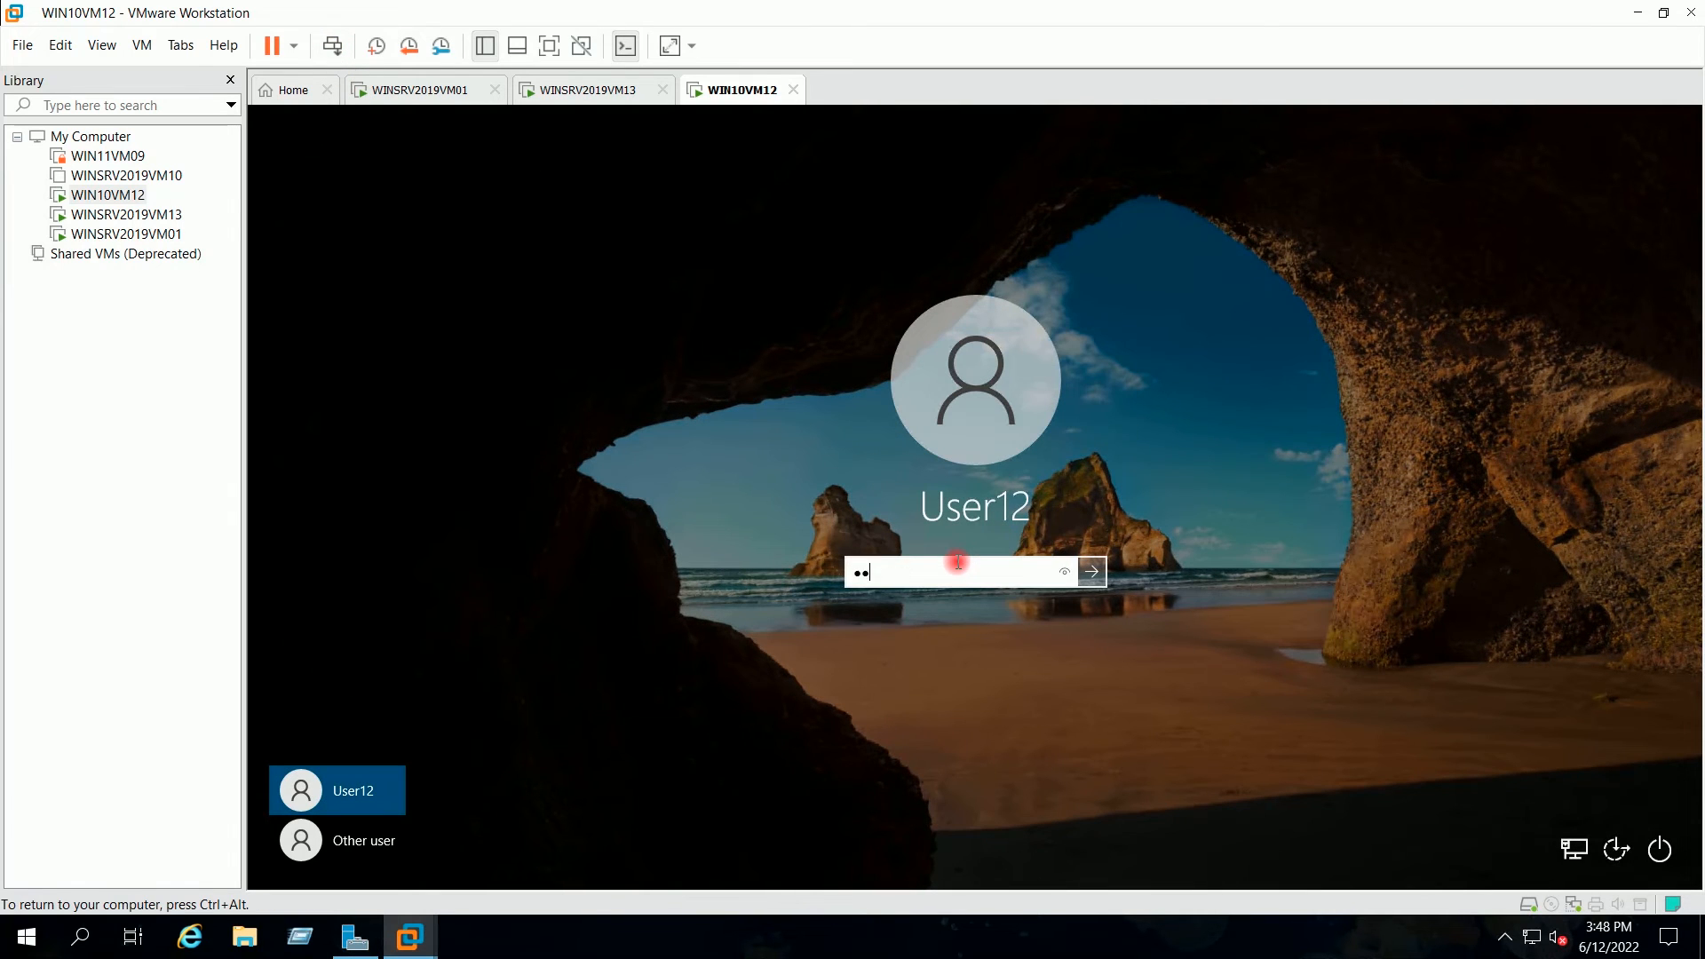
key("Return")
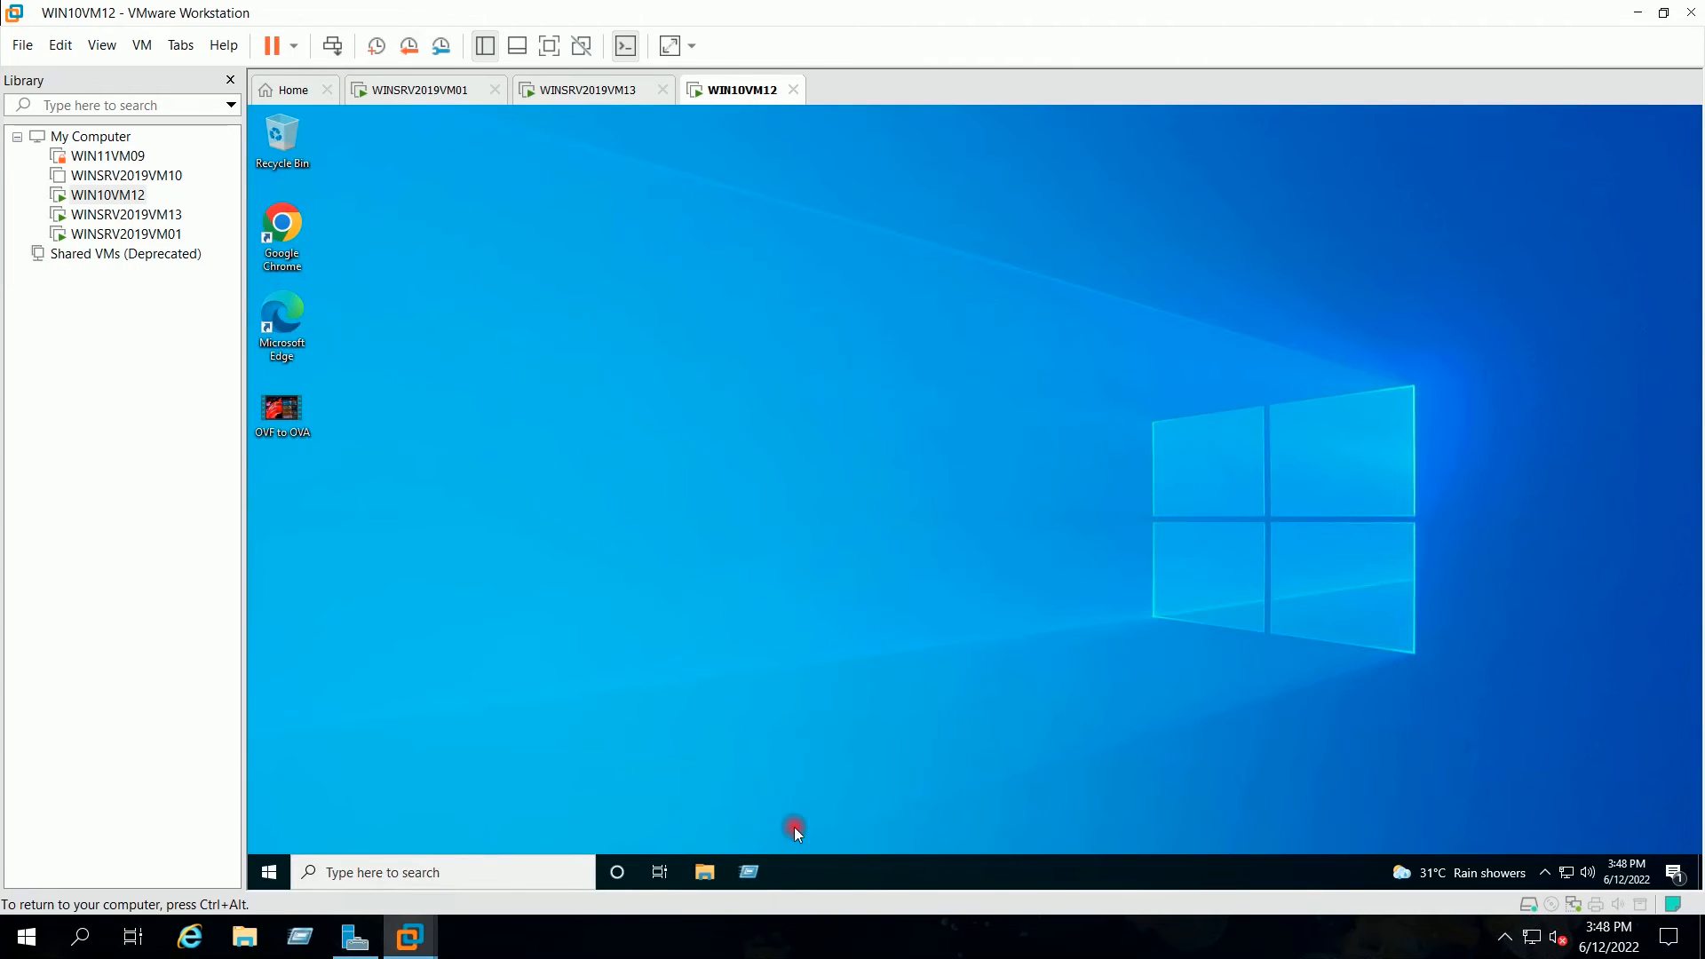
left_click(755, 870)
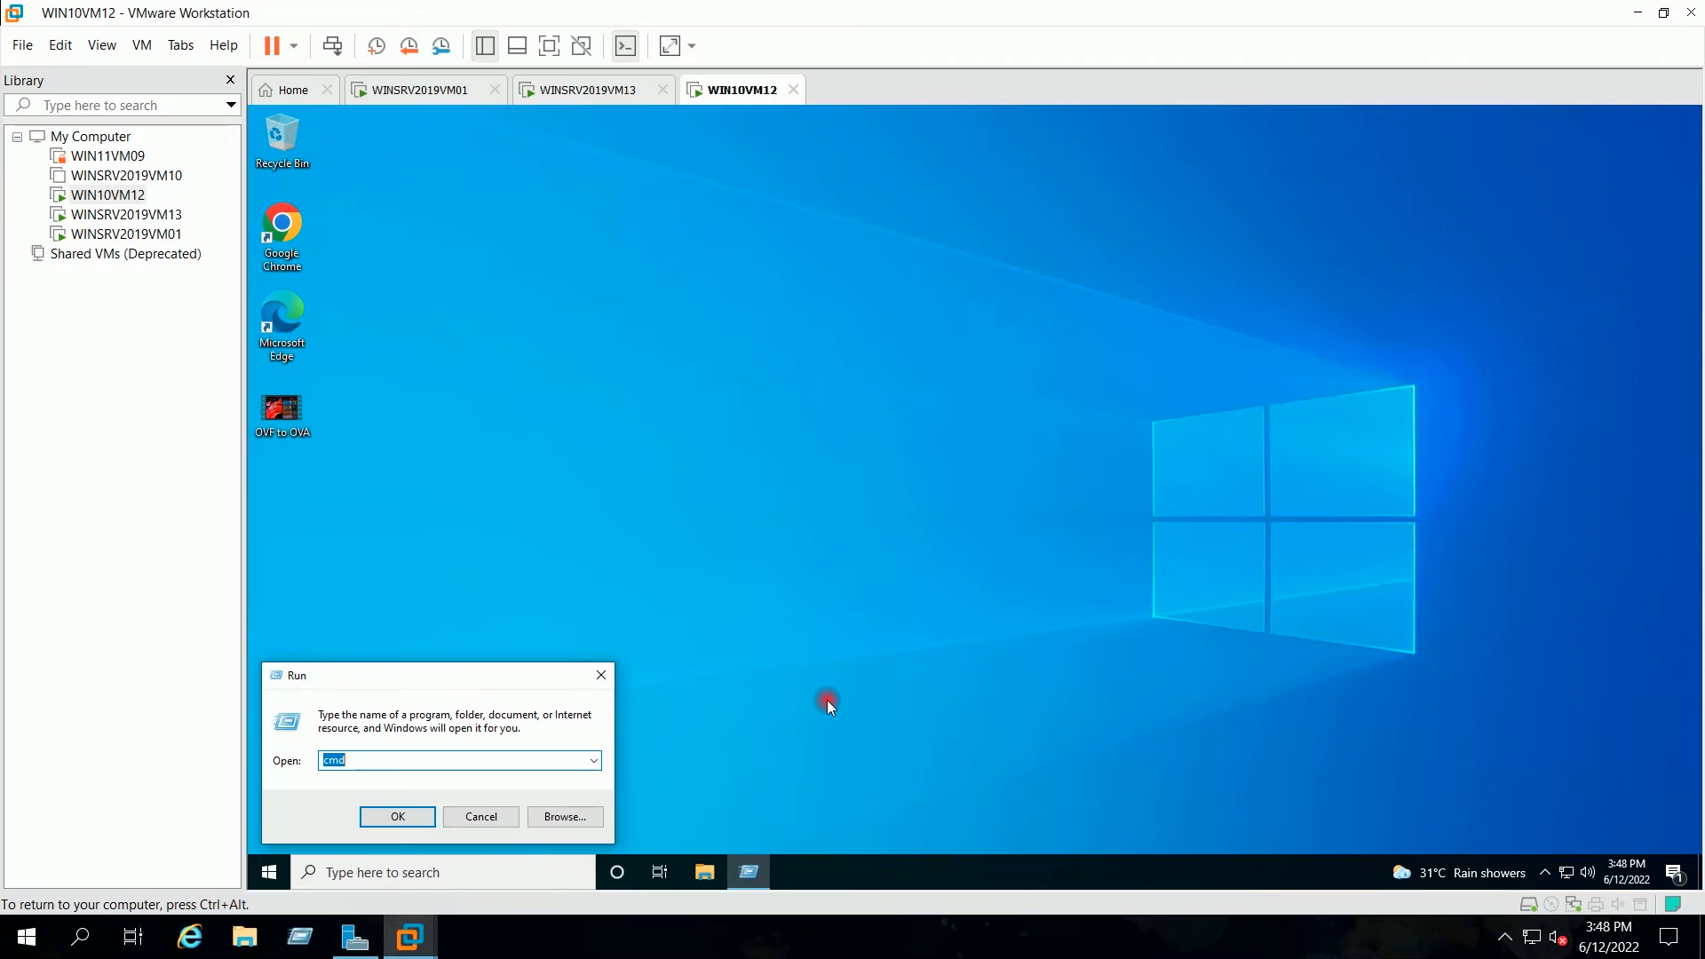
Step: Browse to \\192.168.0.151, open the hr share, and open Test Document in Notepad
type("\\\\")
type("9")
key("Return")
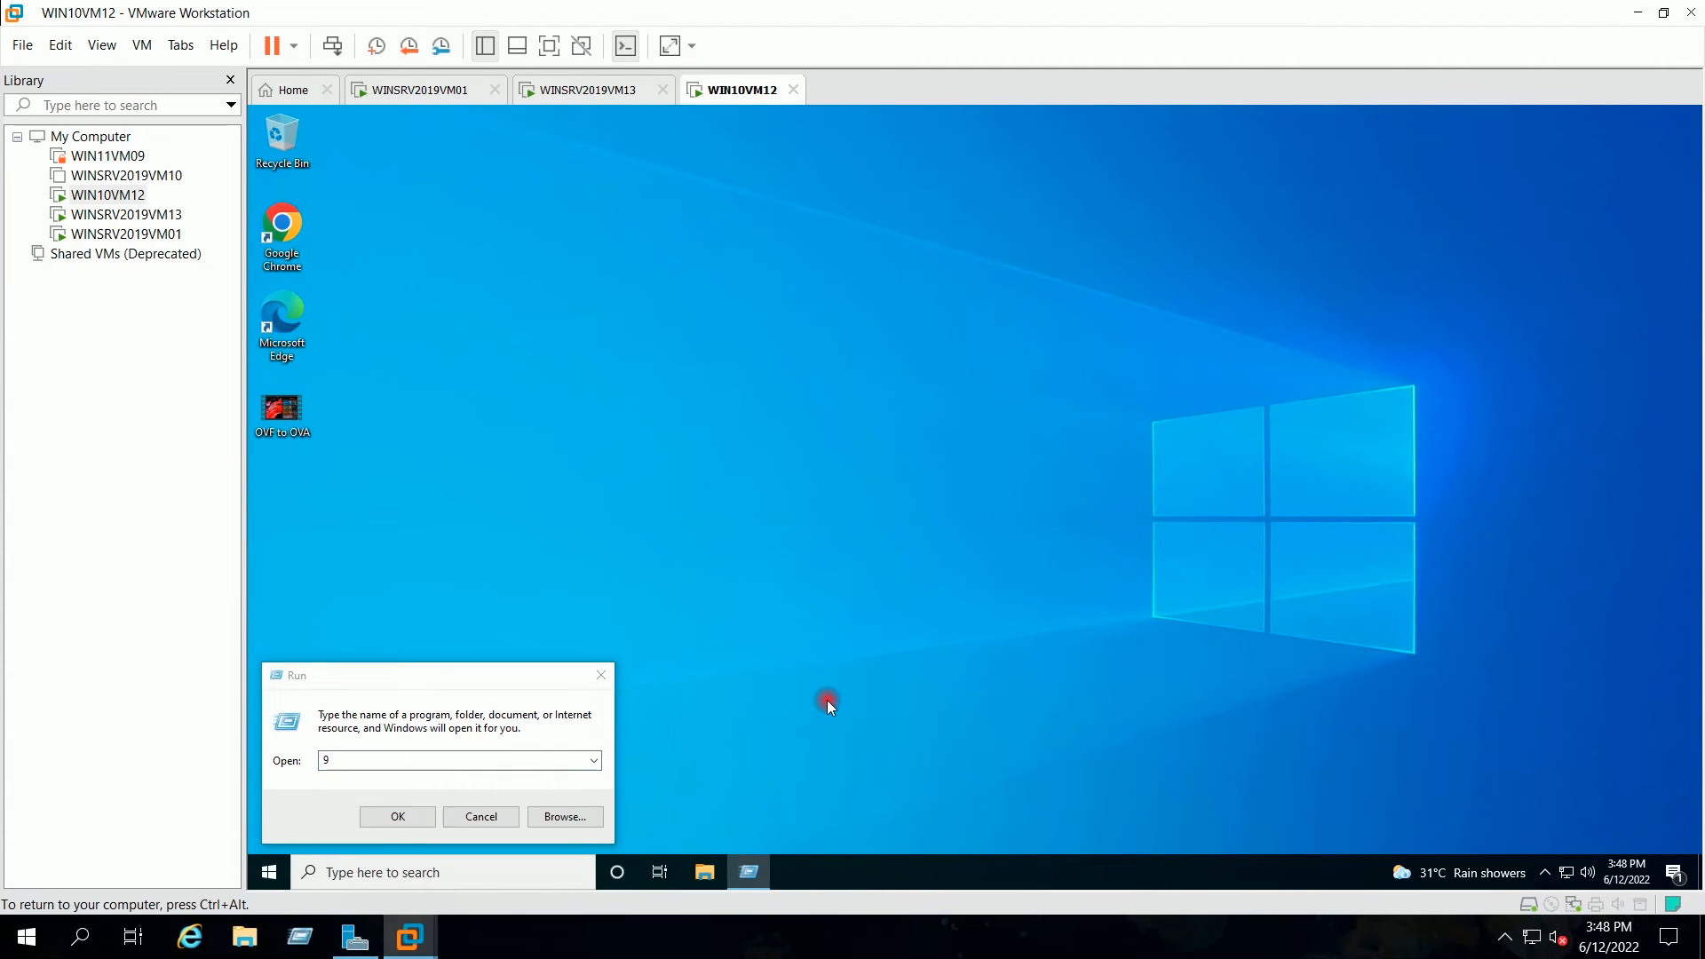
type("\\\\192")
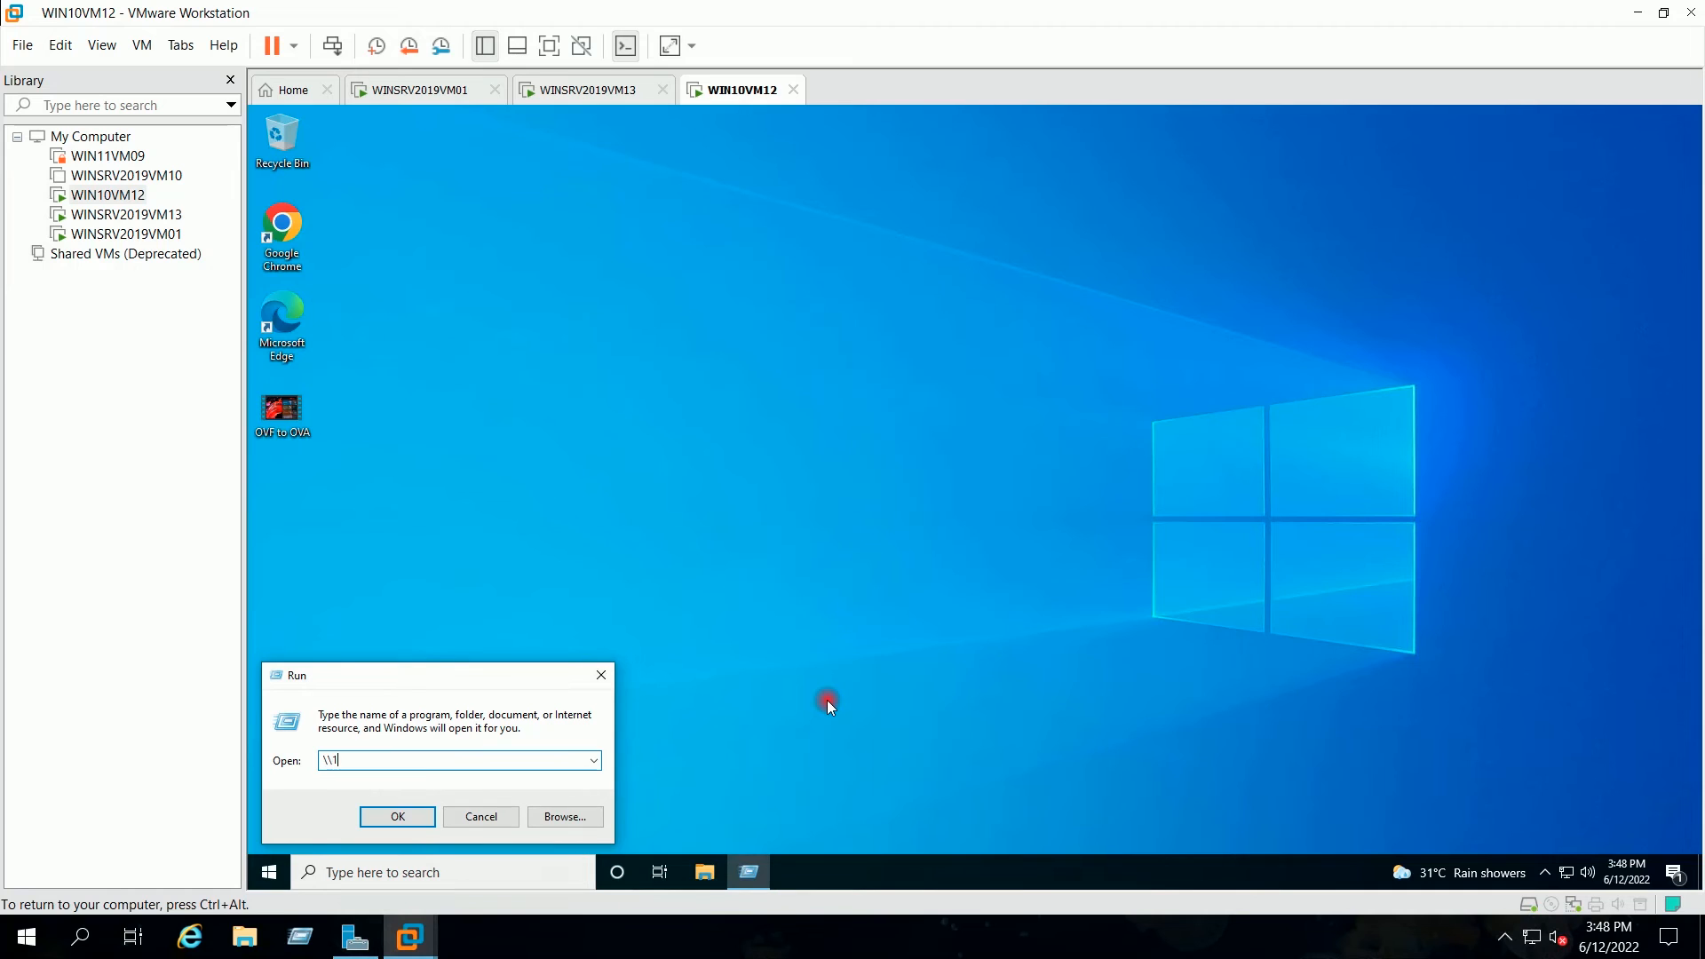
type(".168.0.151")
key("Return")
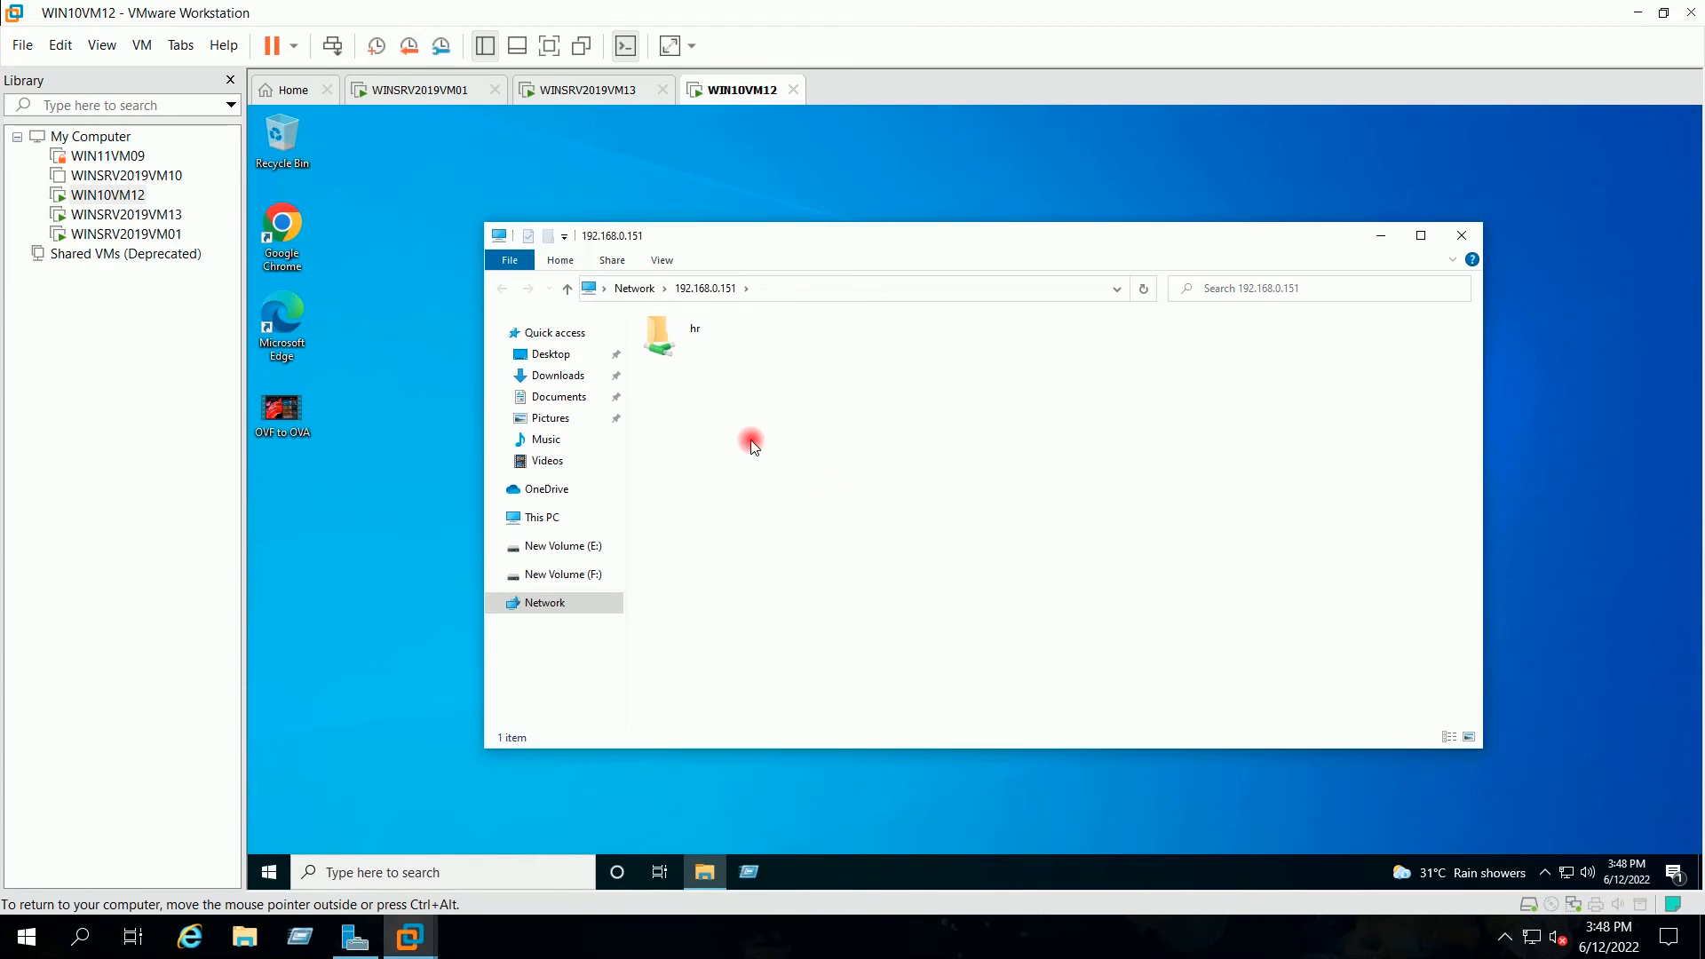
double_click(663, 329)
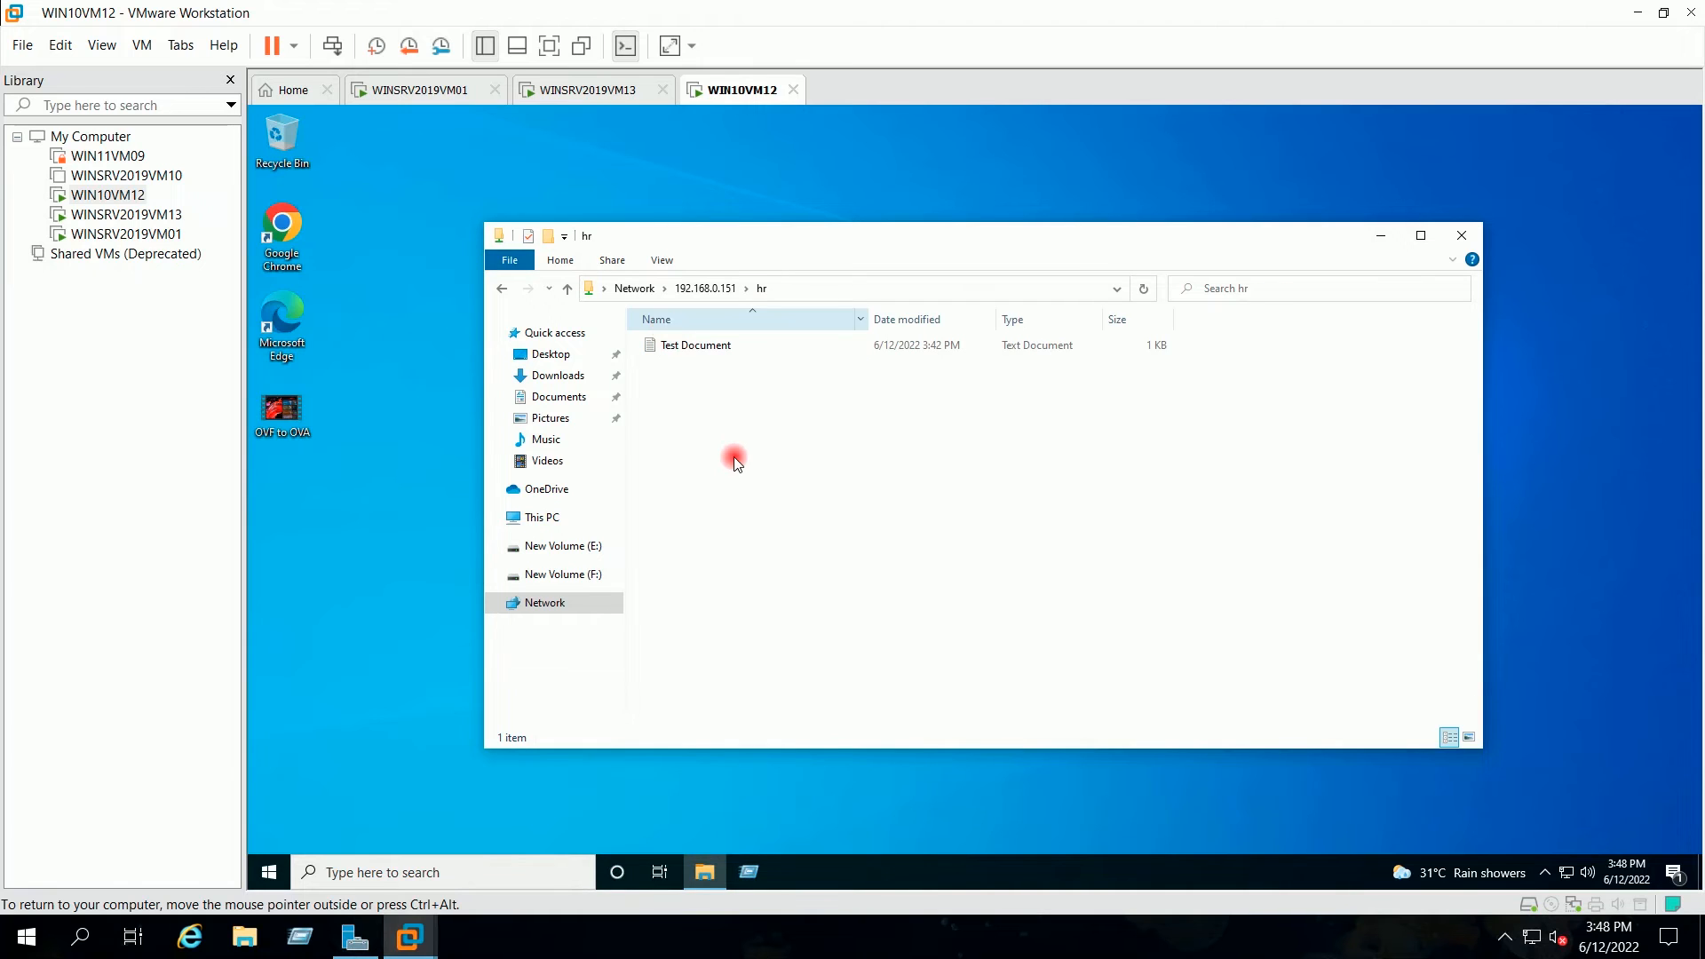
double_click(735, 355)
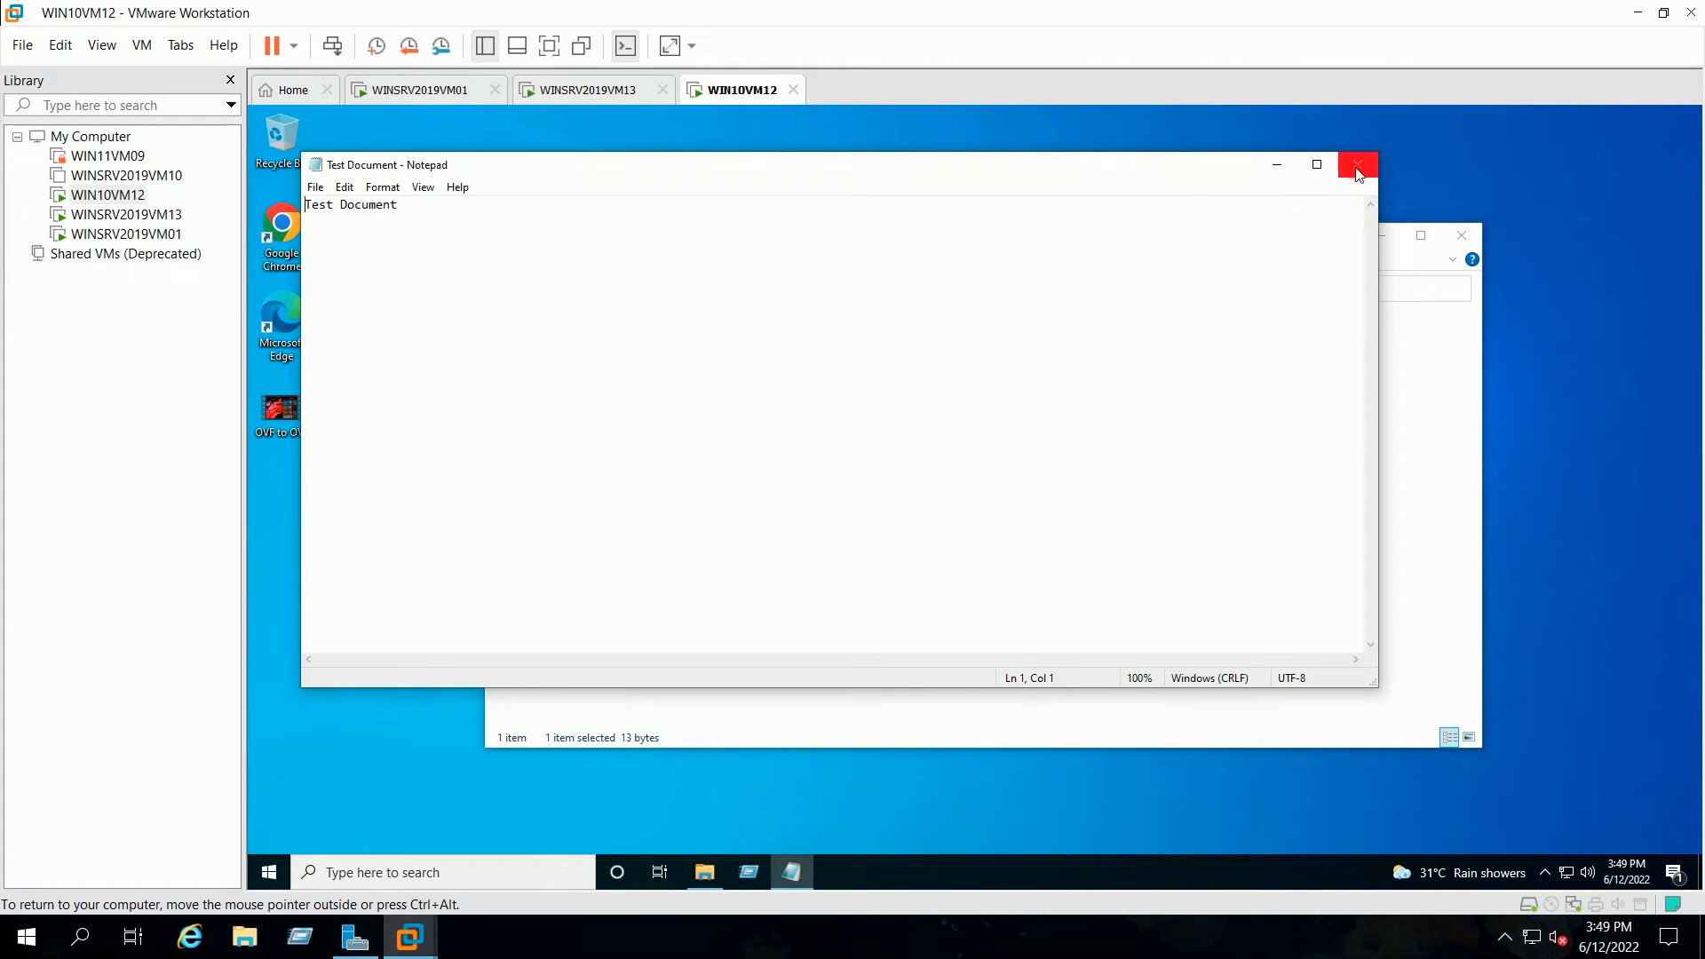
left_click(414, 203)
Step: Add a new line and try saving over Test Document, which fails with a permission error
key("Return")
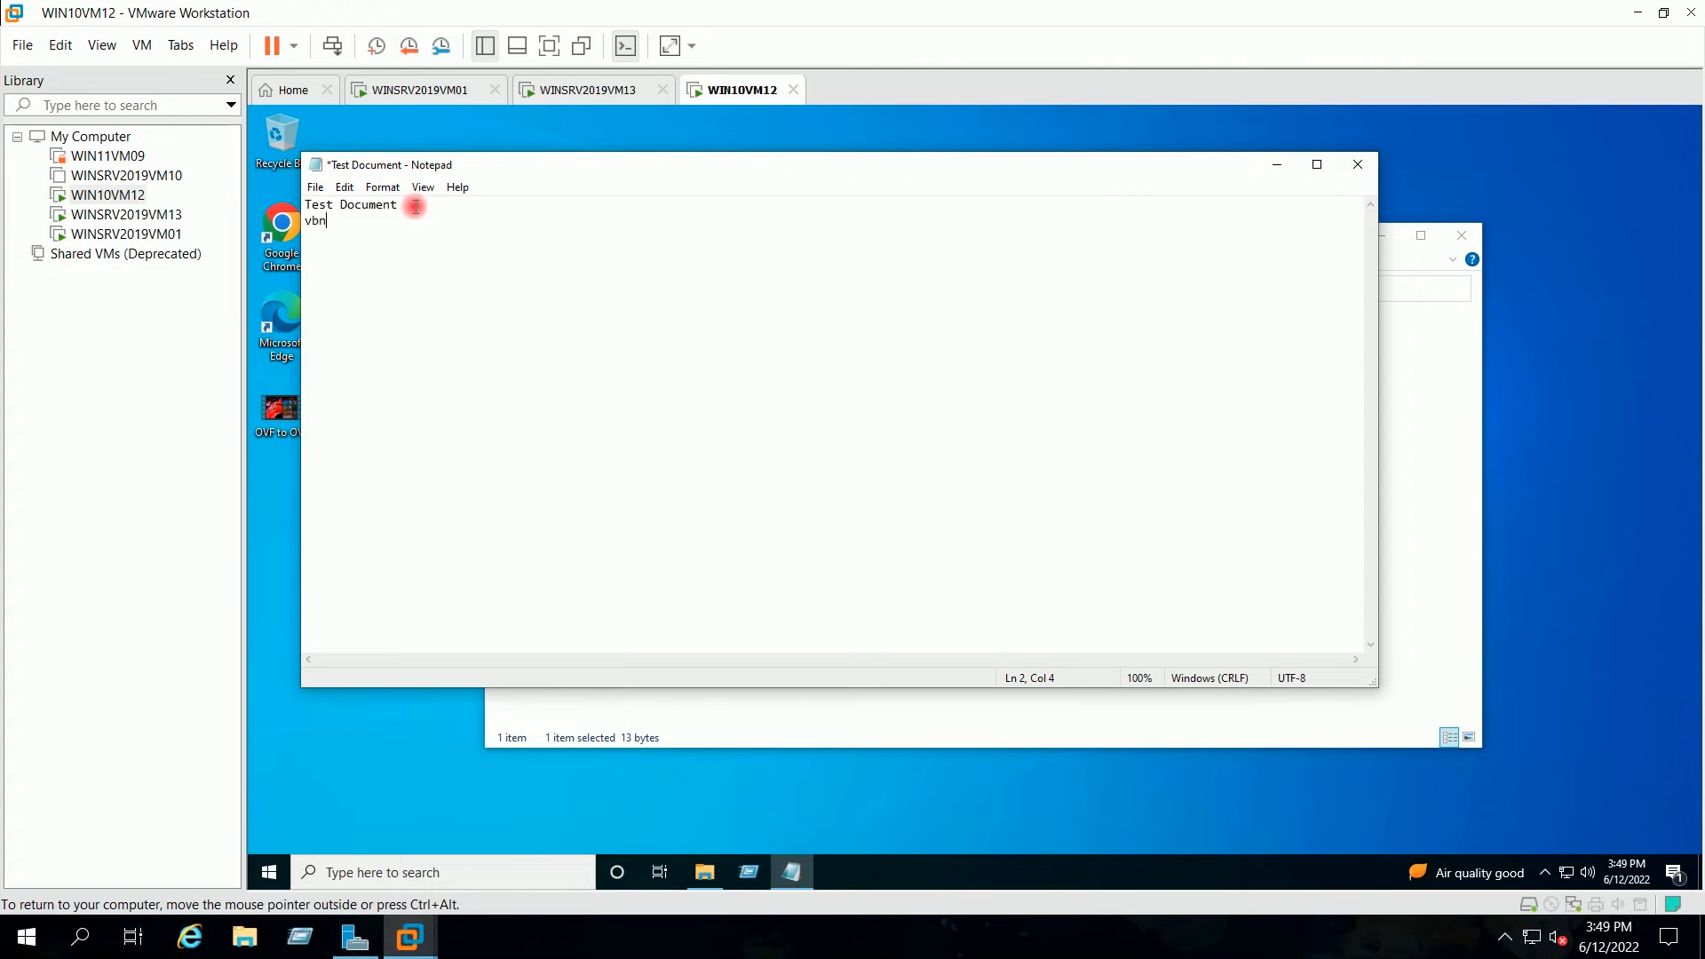
left_click(315, 189)
left_click(355, 268)
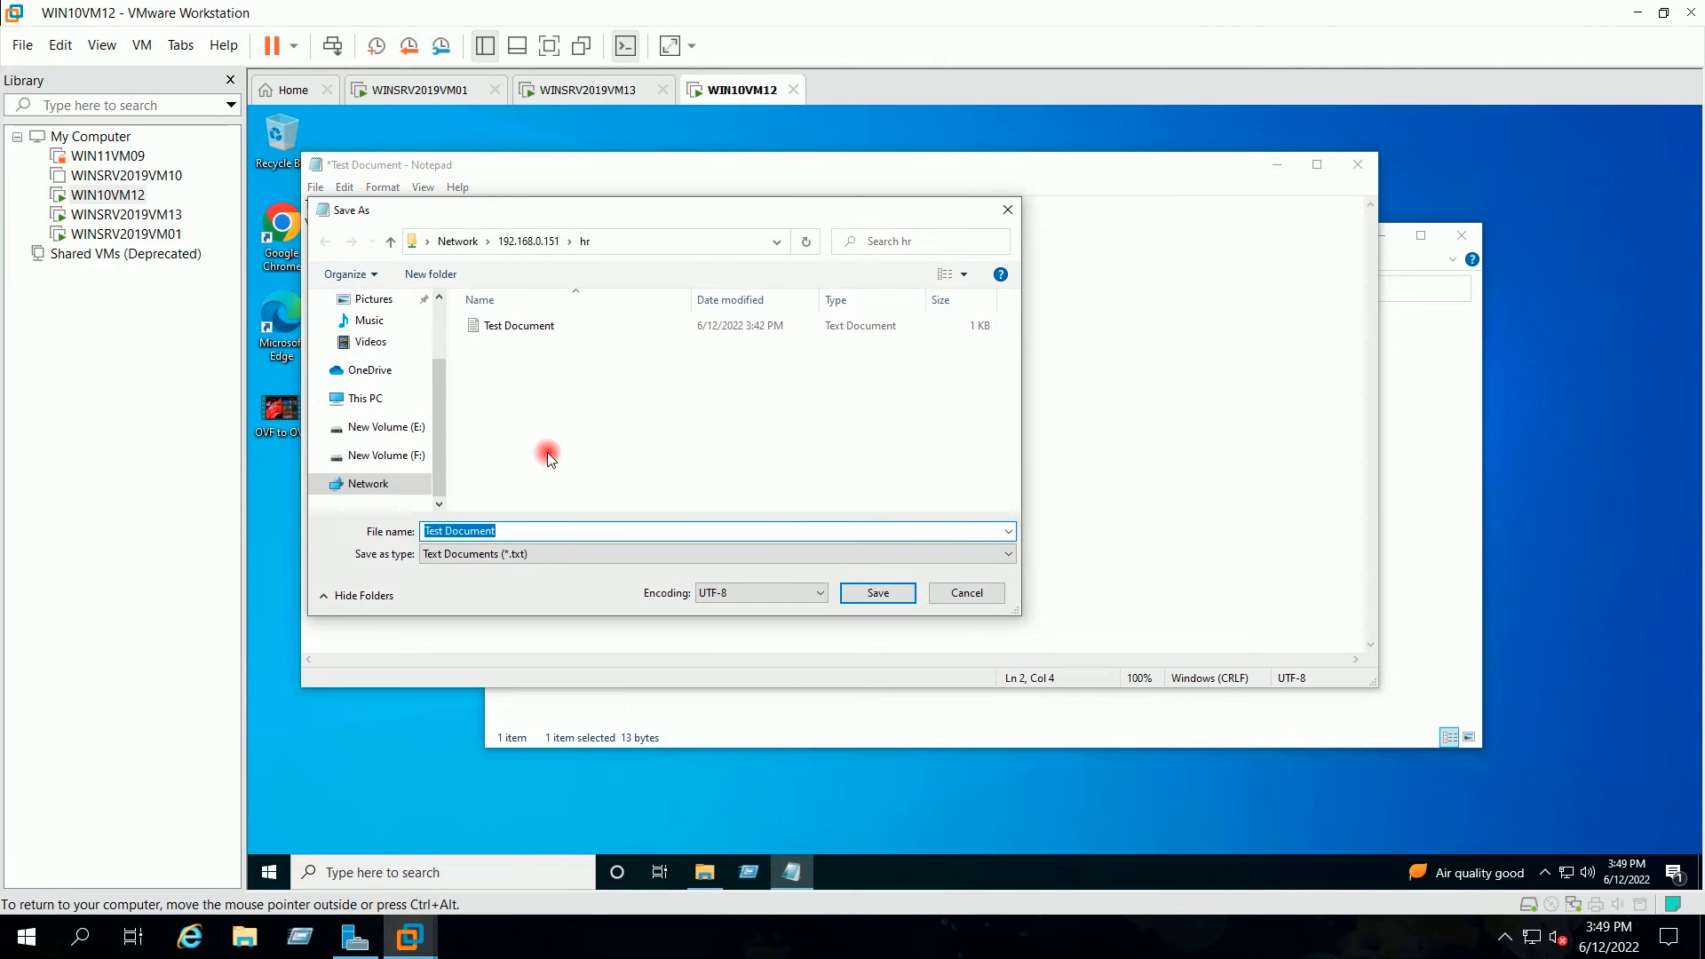
left_click(884, 594)
left_click(1011, 491)
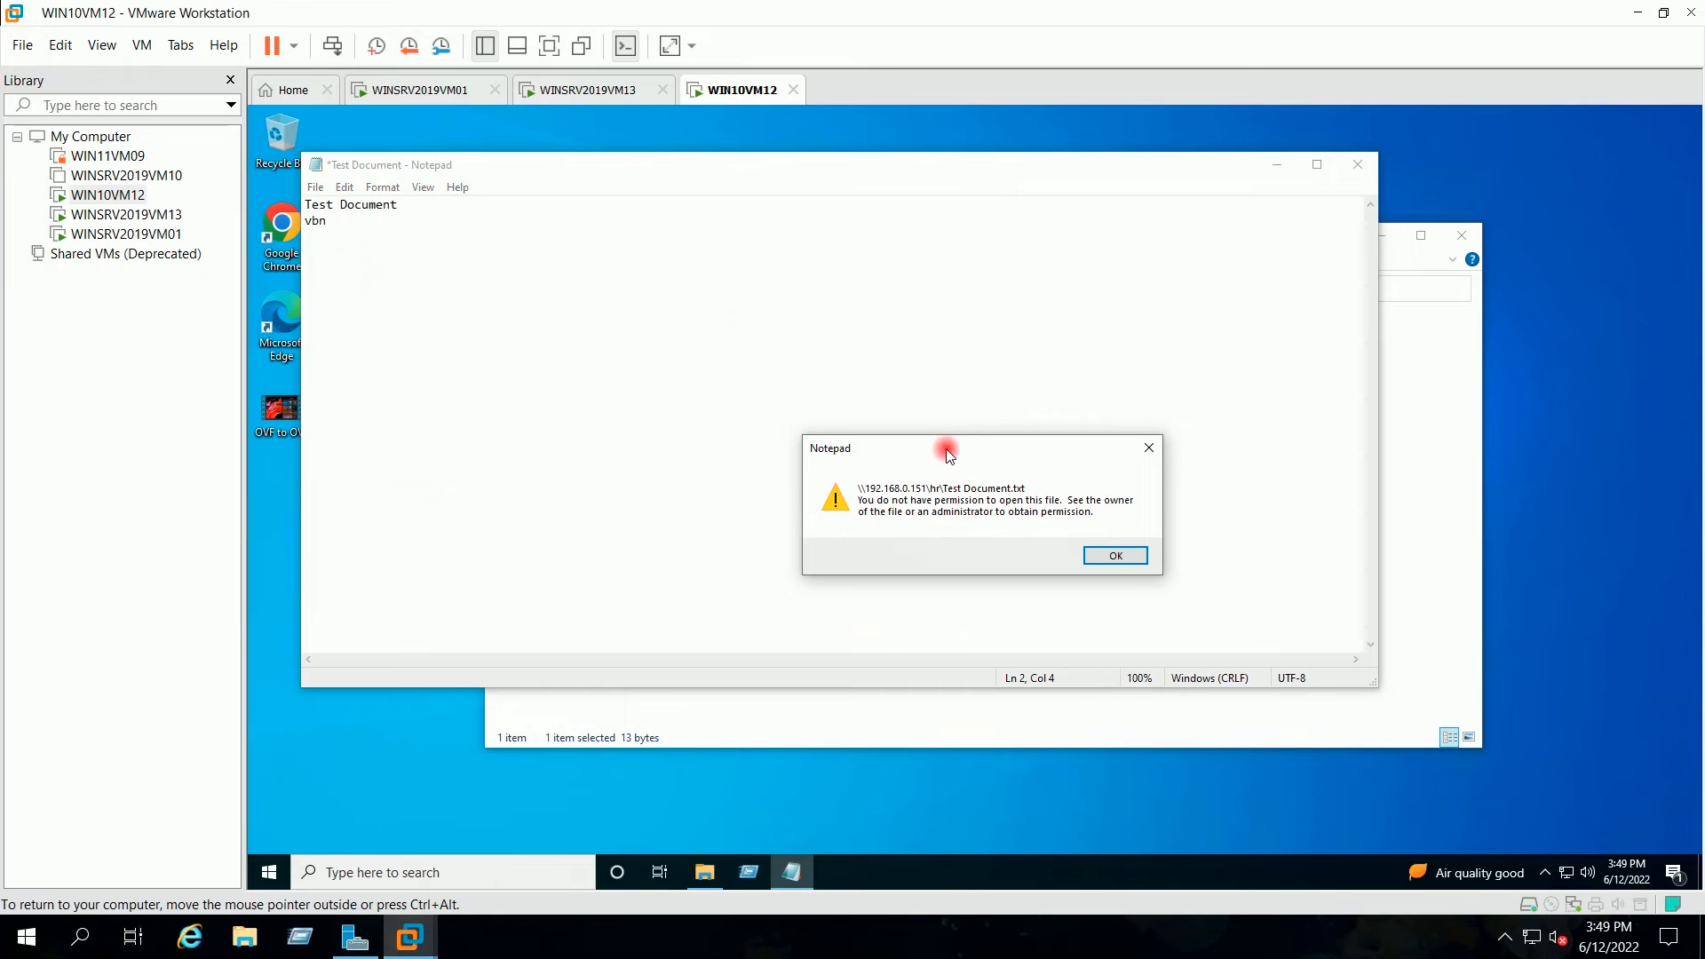
left_click_drag(944, 456, 808, 337)
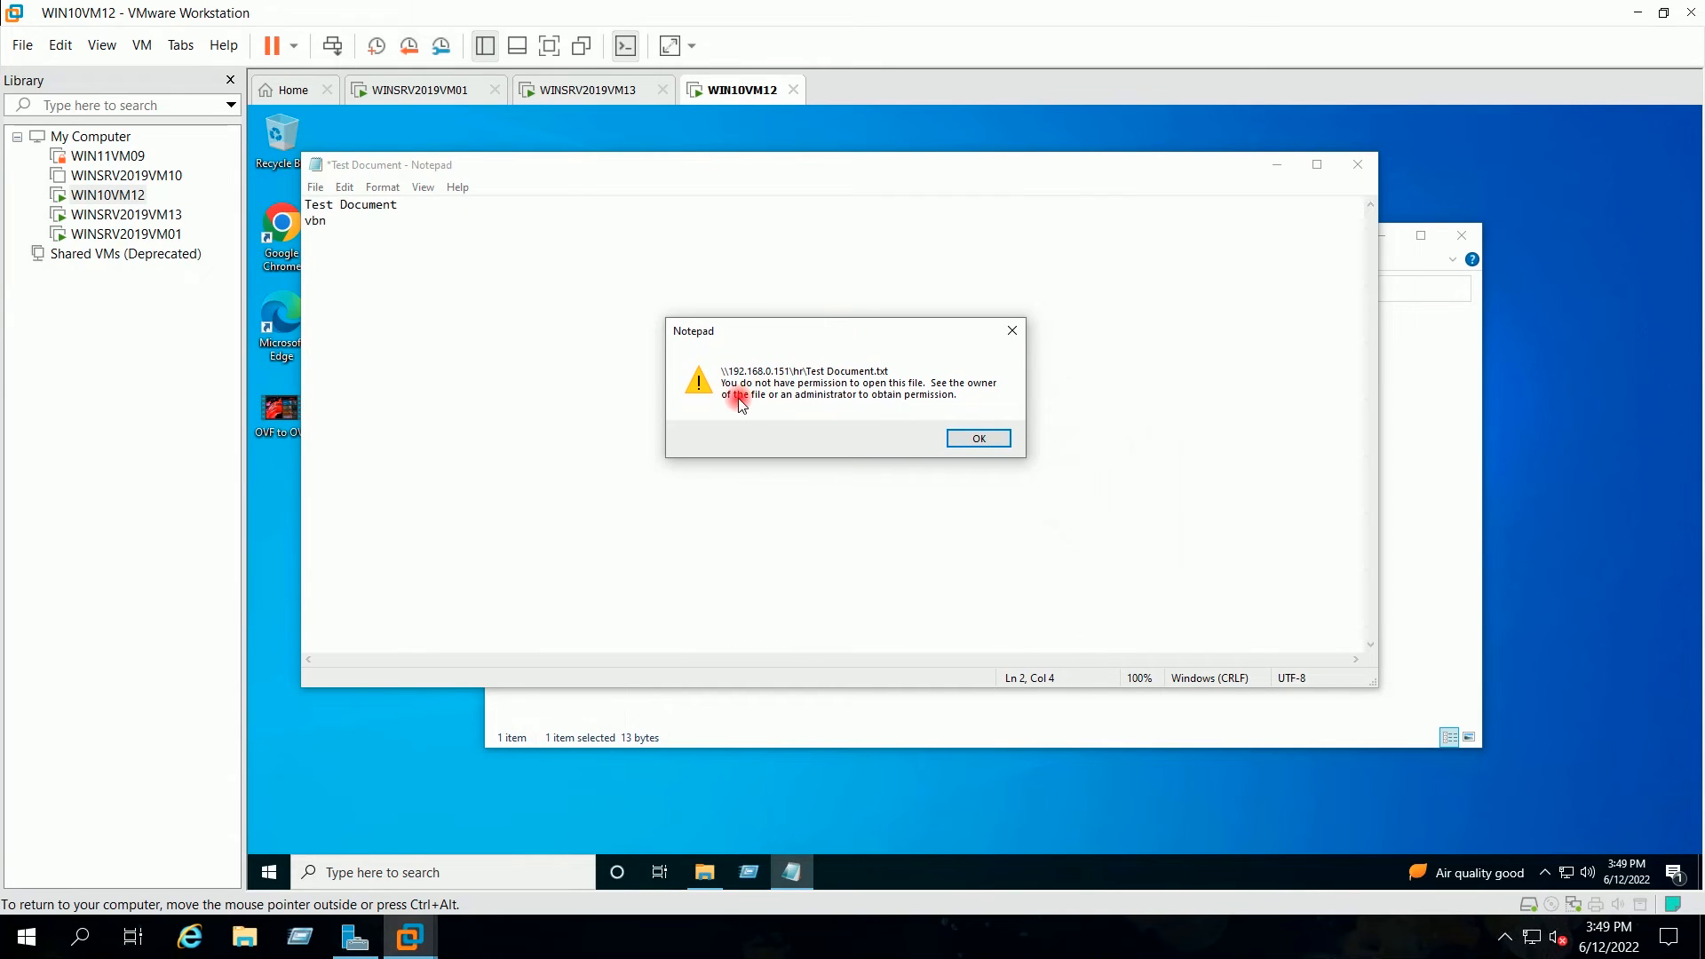
left_click(968, 444)
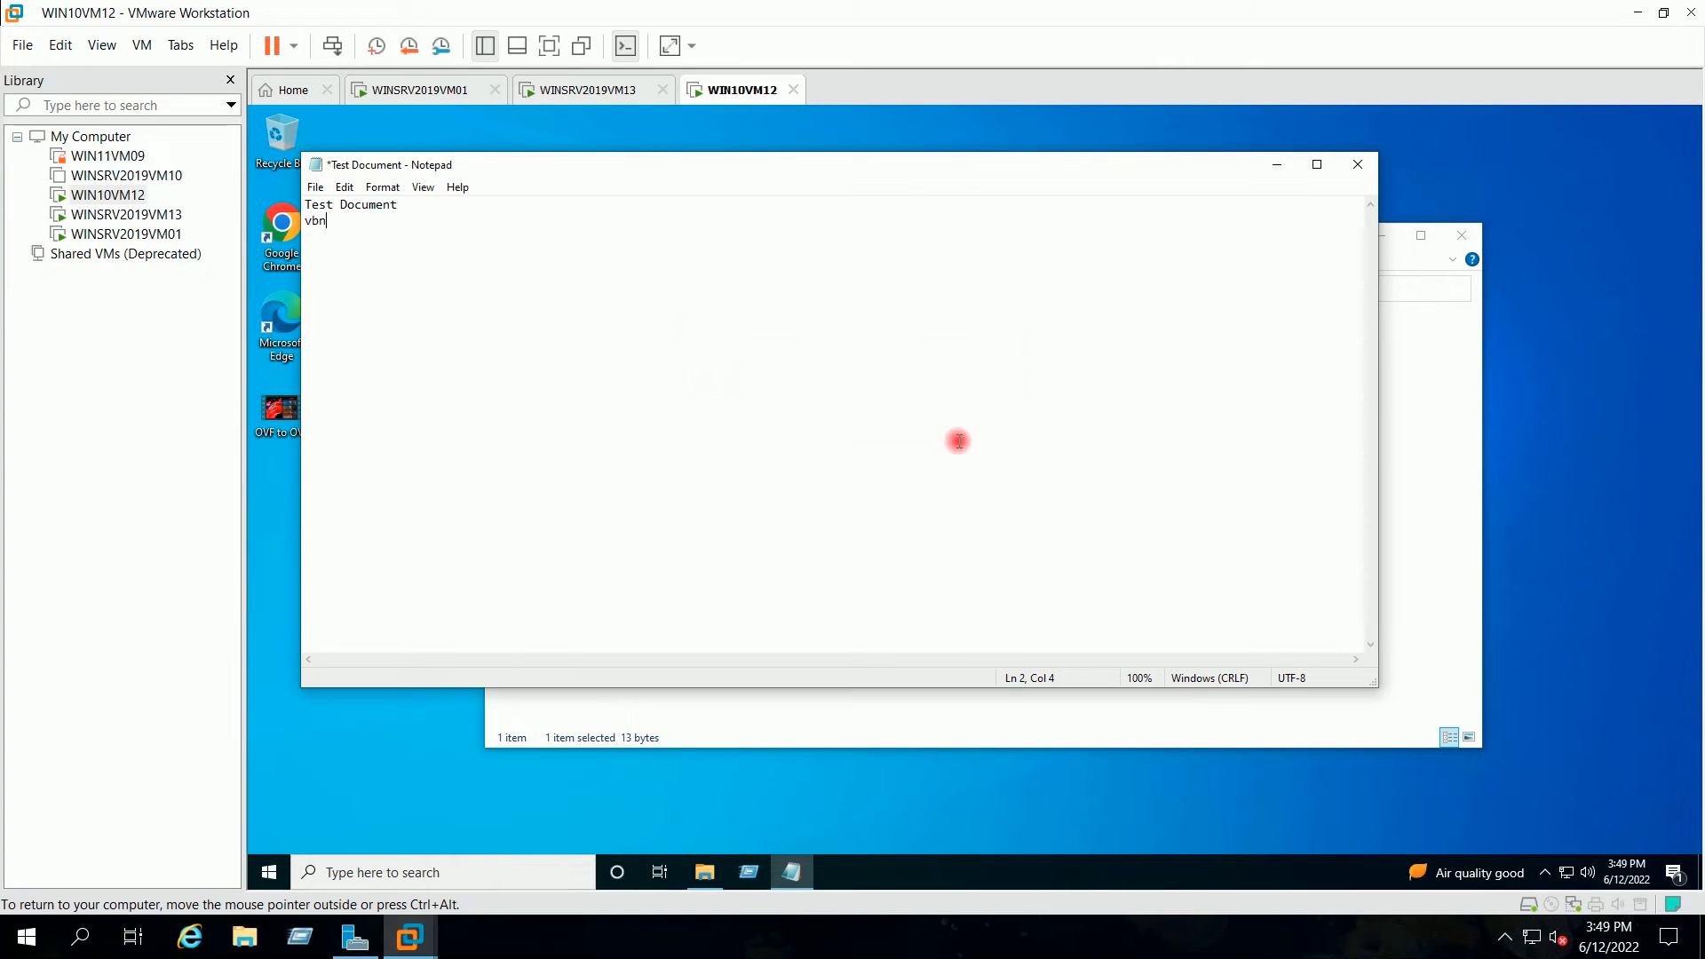
Step: Close Notepad without saving and try deleting Test Document, getting File Access Denied
left_click(1354, 164)
left_click(1000, 496)
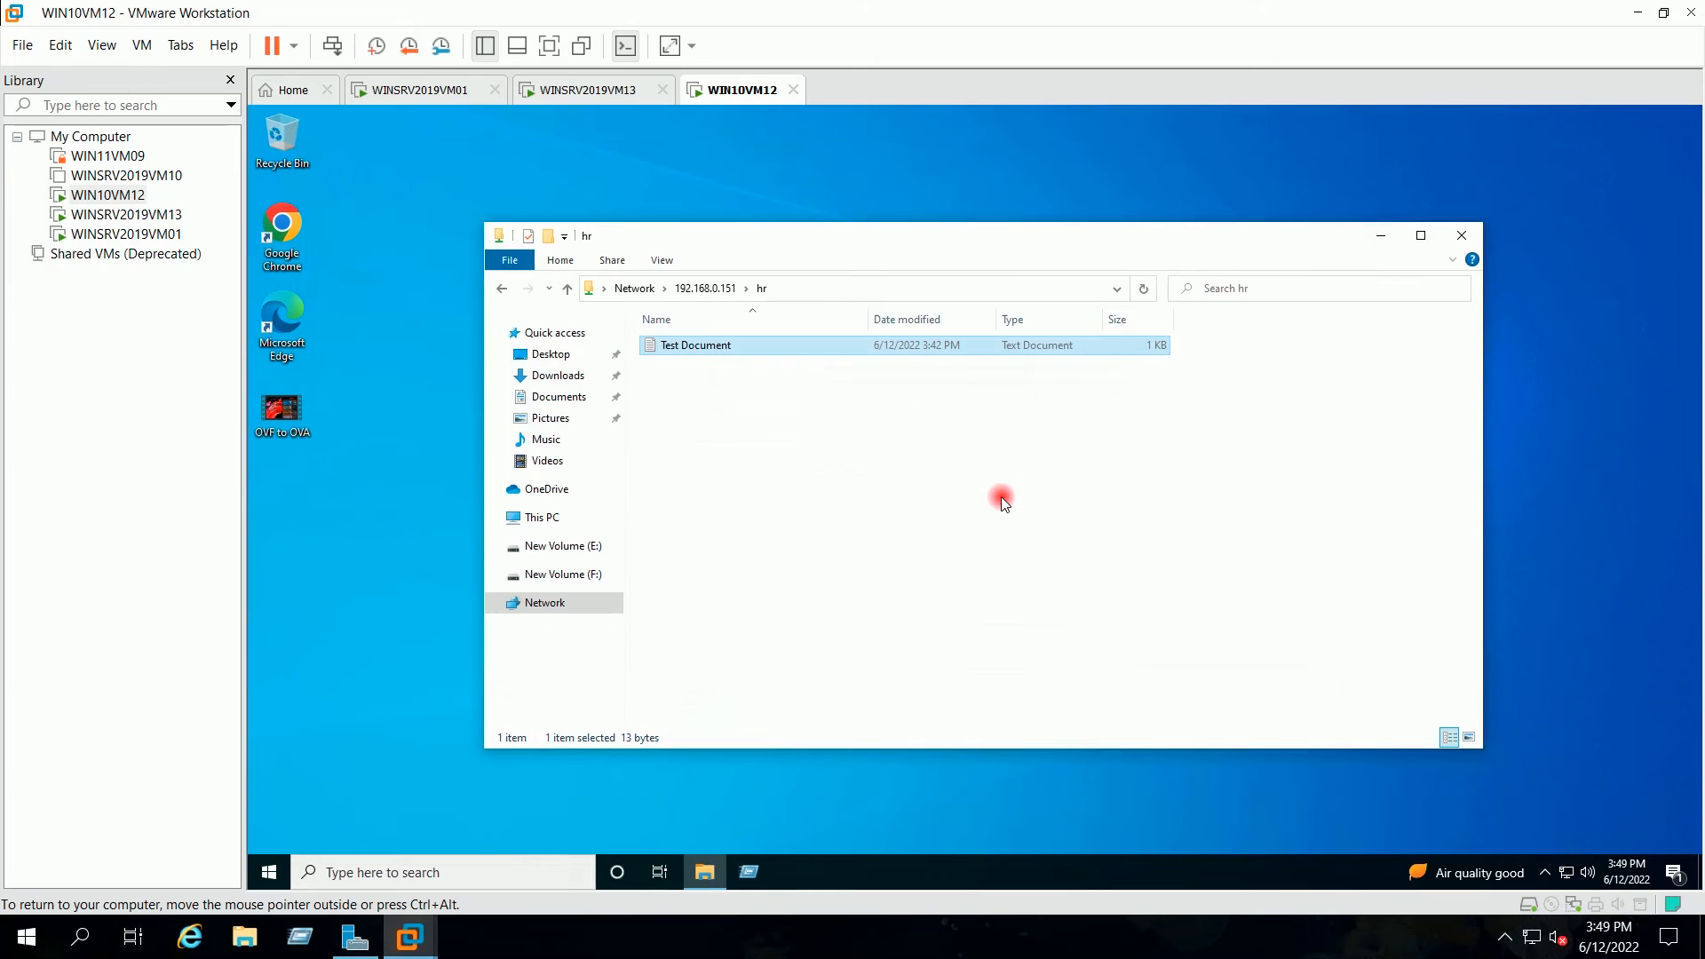
left_click(1000, 497)
left_click(725, 353)
key("Delete")
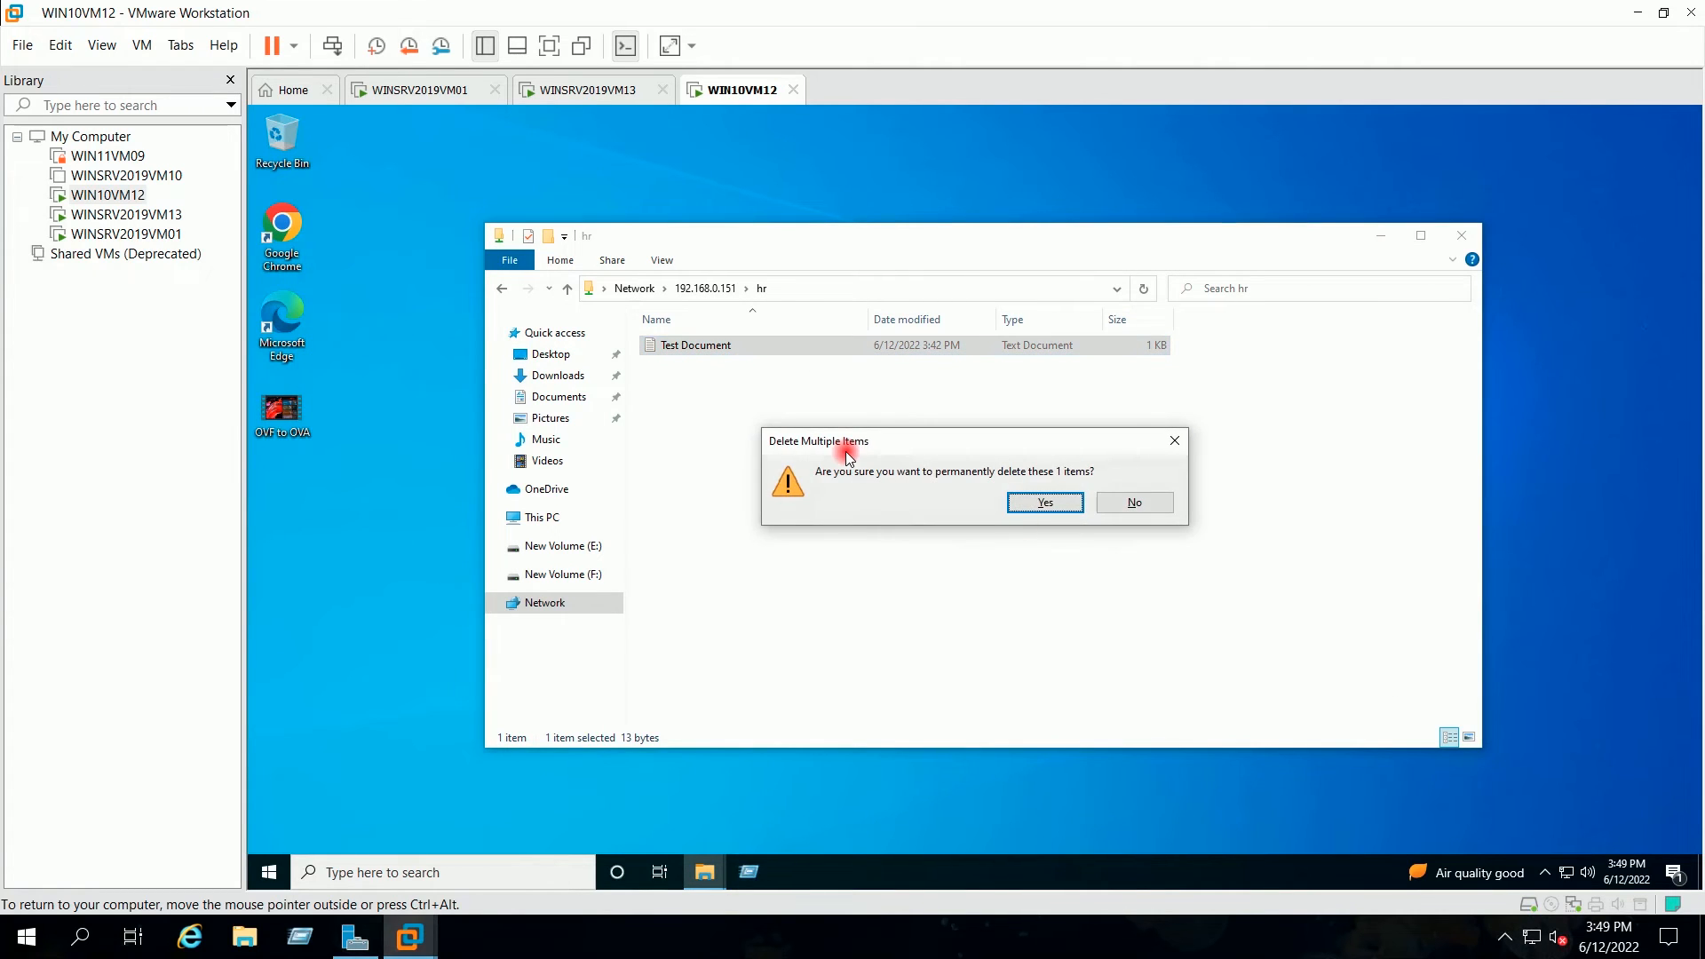
left_click(1033, 504)
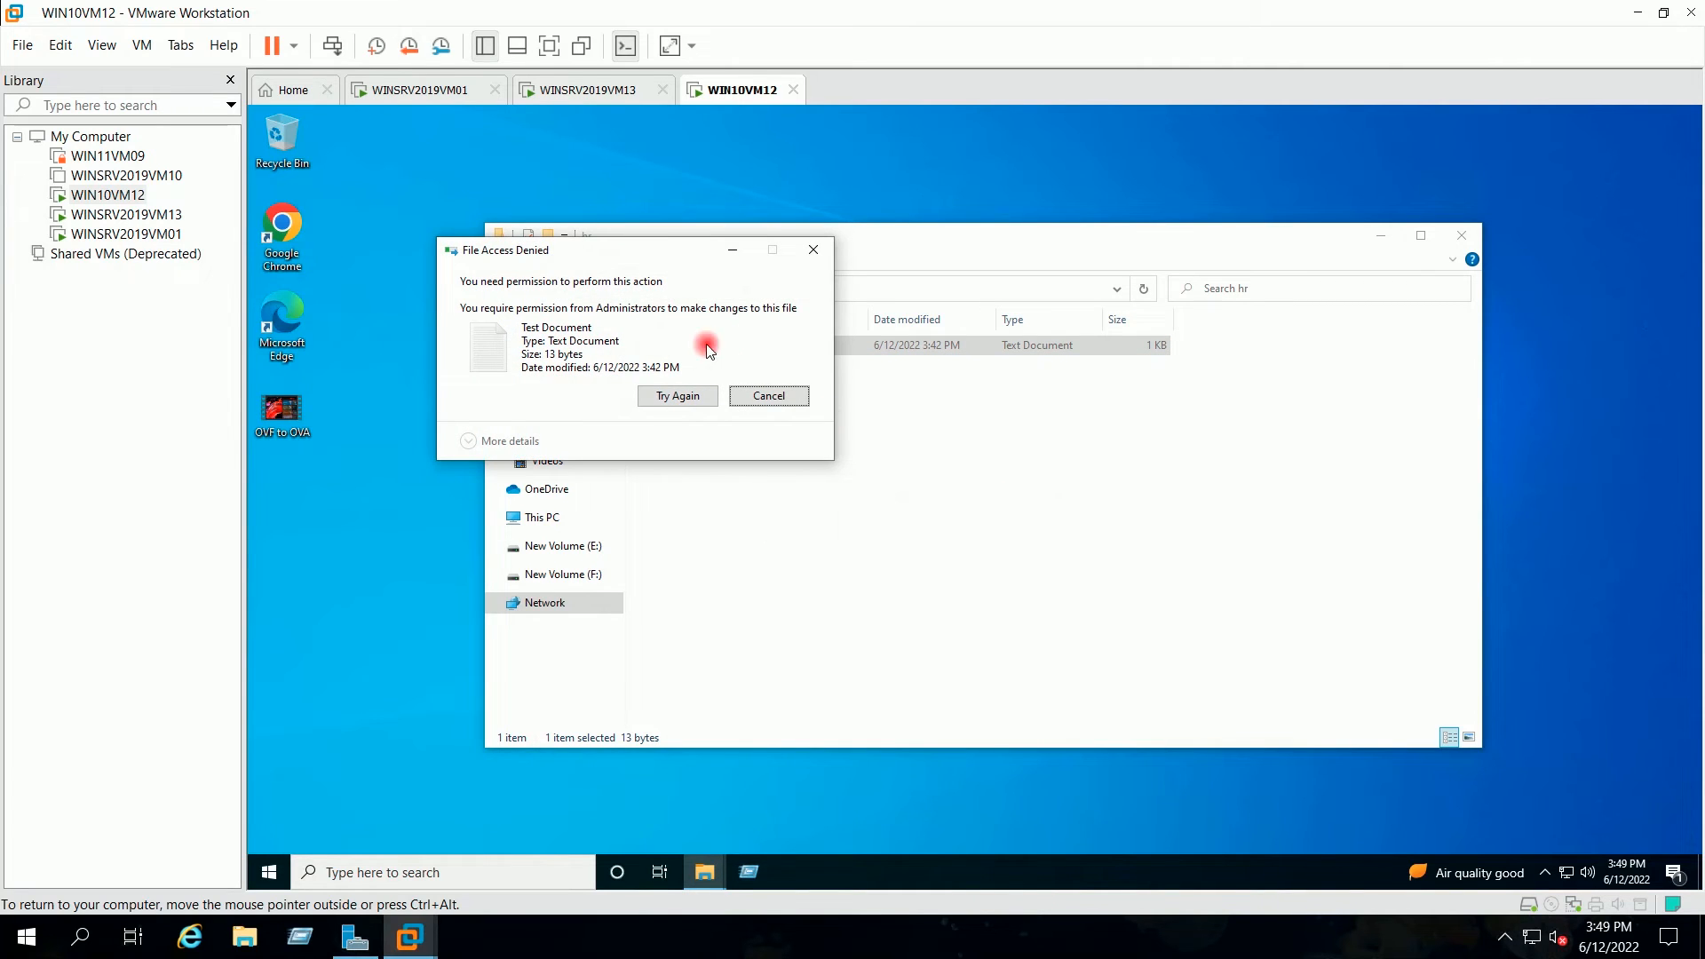
left_click_drag(635, 266, 857, 373)
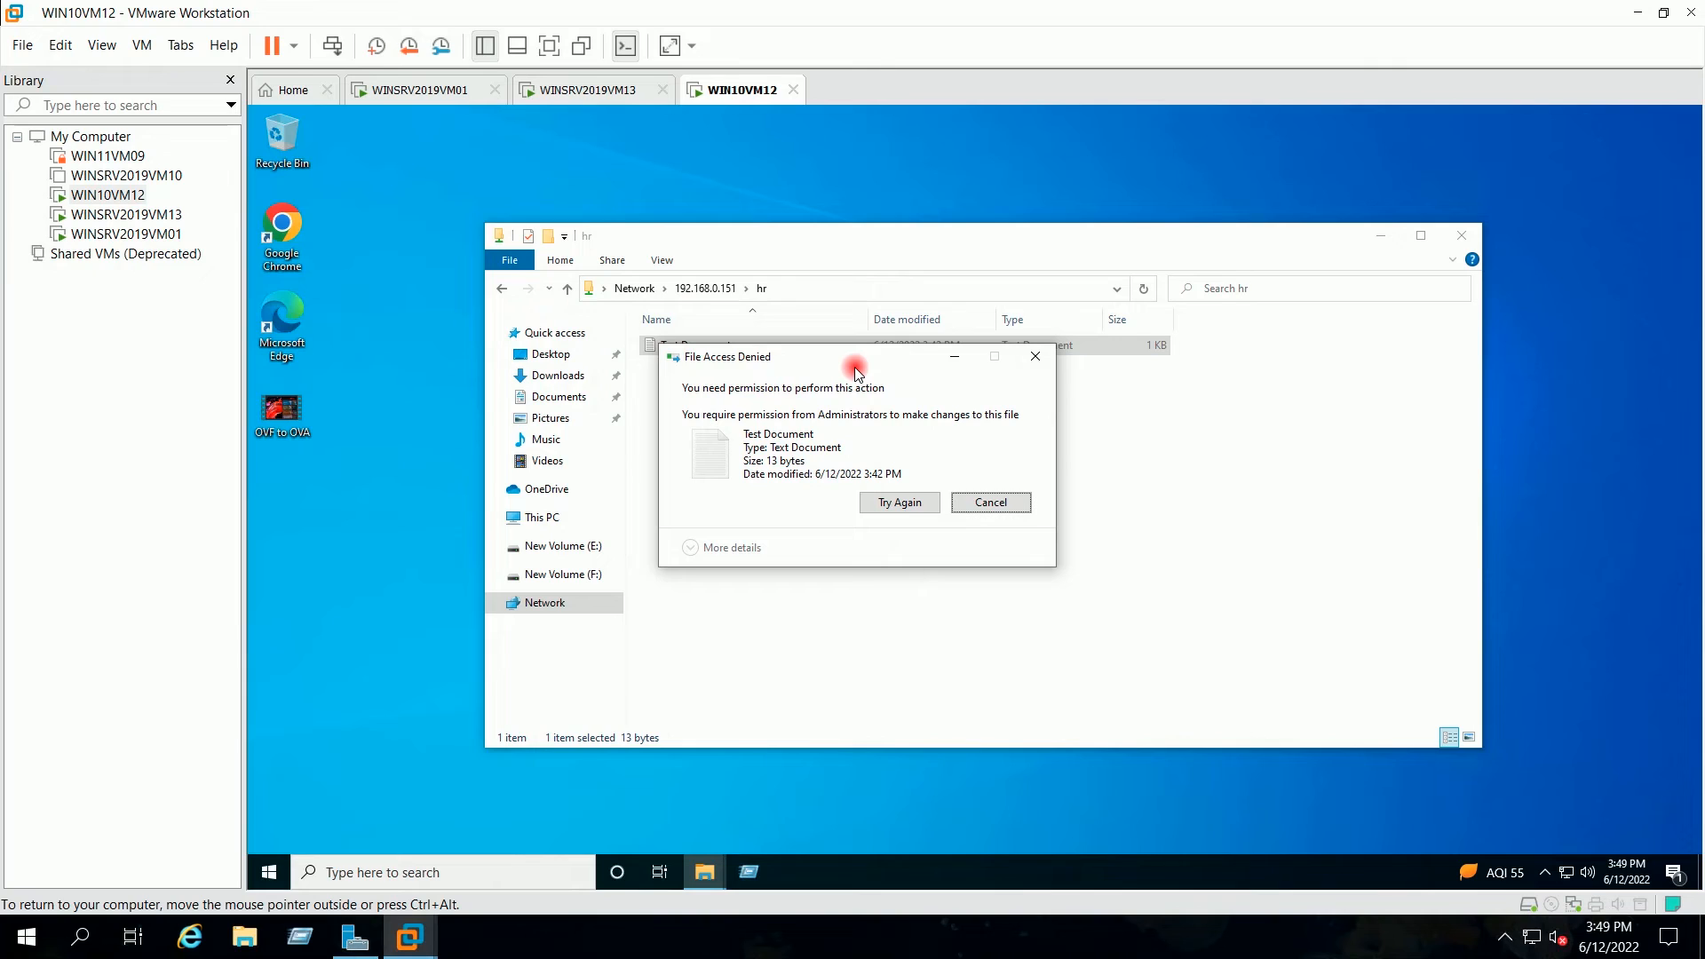
Step: Try creating a new folder in hr, dismiss Destination Folder Access Denied, and return to WINSRV2019VM13
left_click(979, 504)
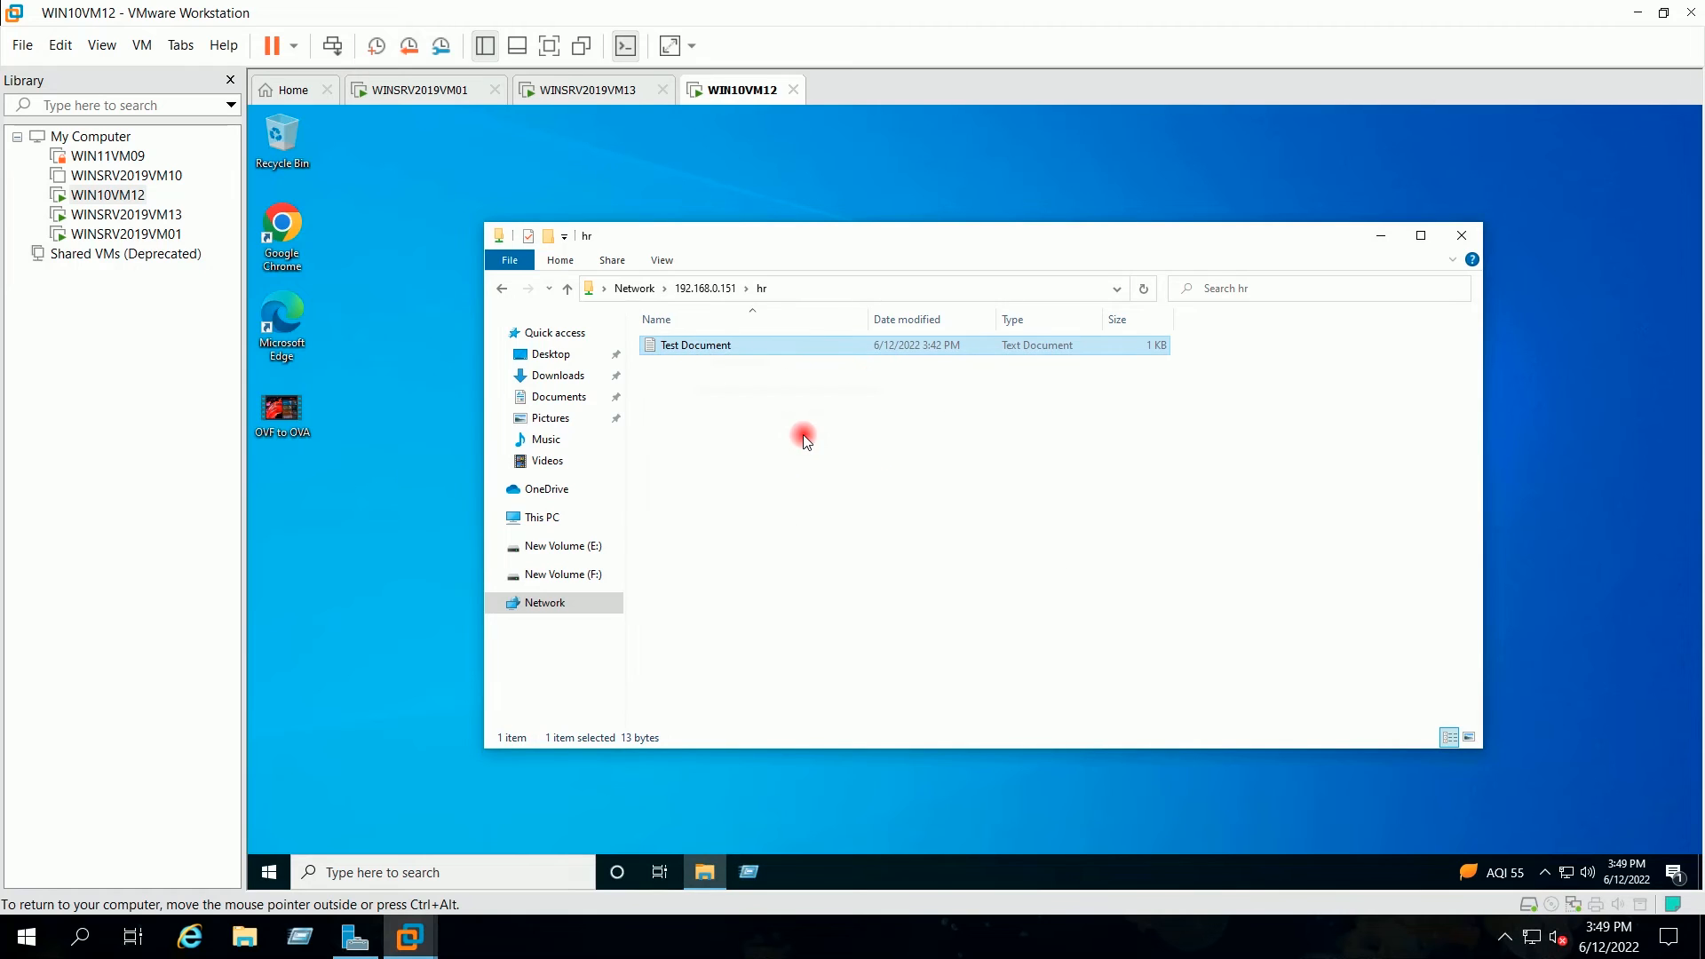
left_click(803, 435)
right_click(803, 434)
mouse_move(960, 604)
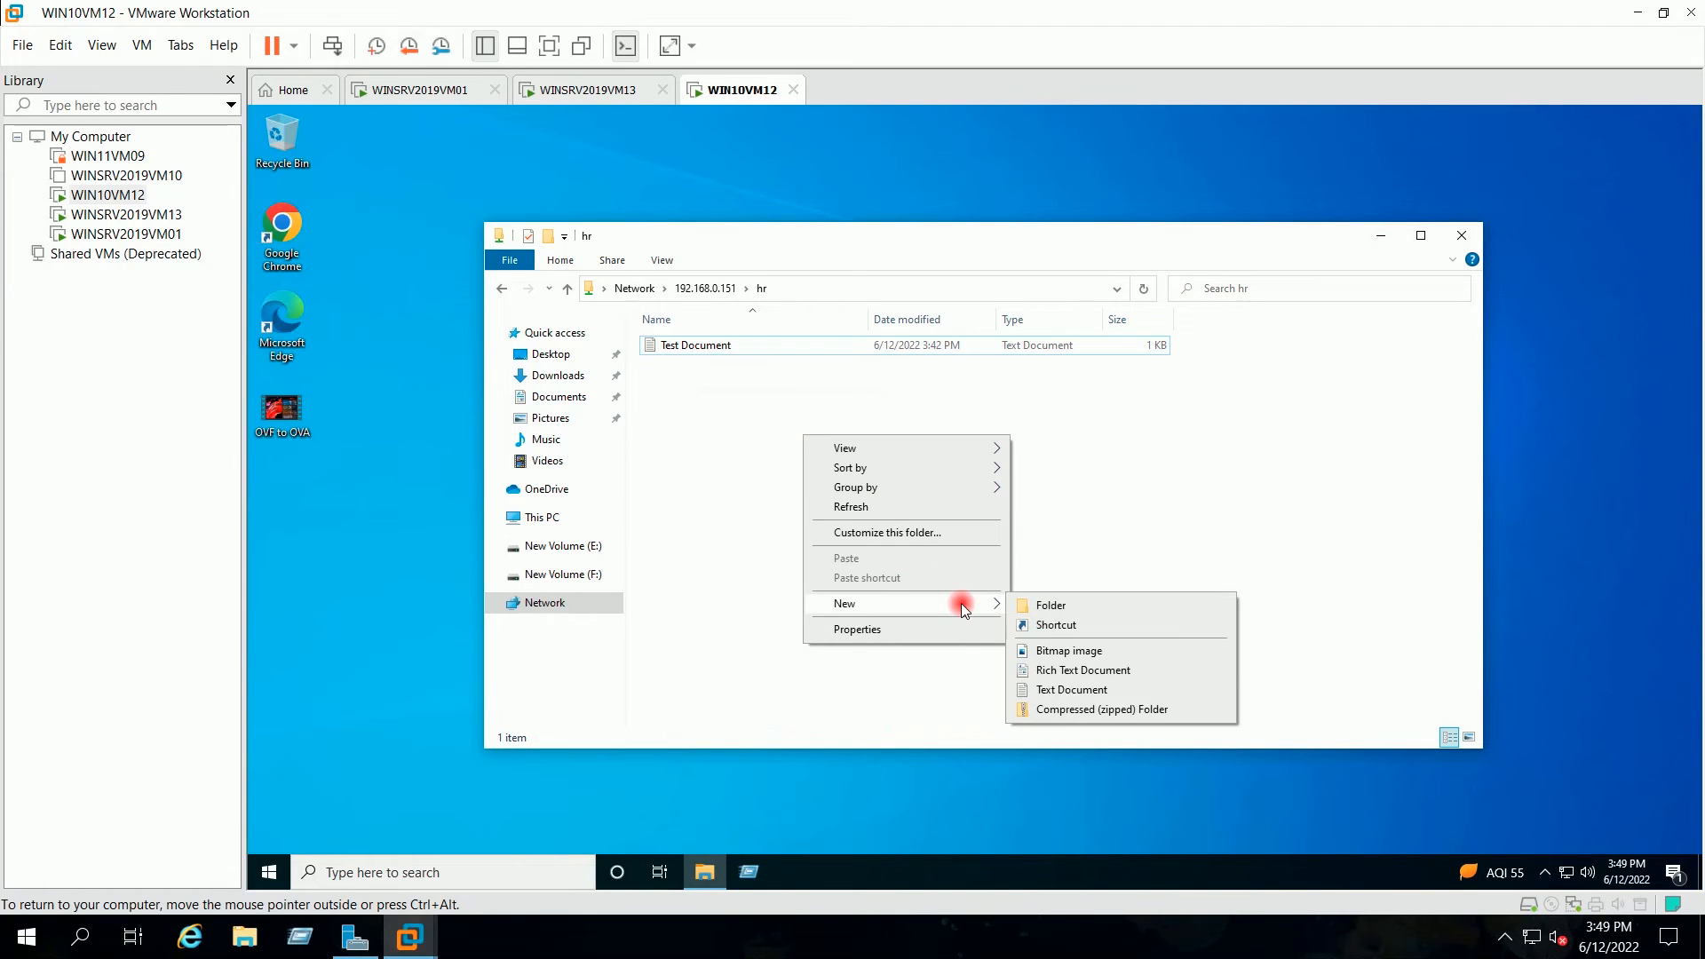
left_click(1033, 604)
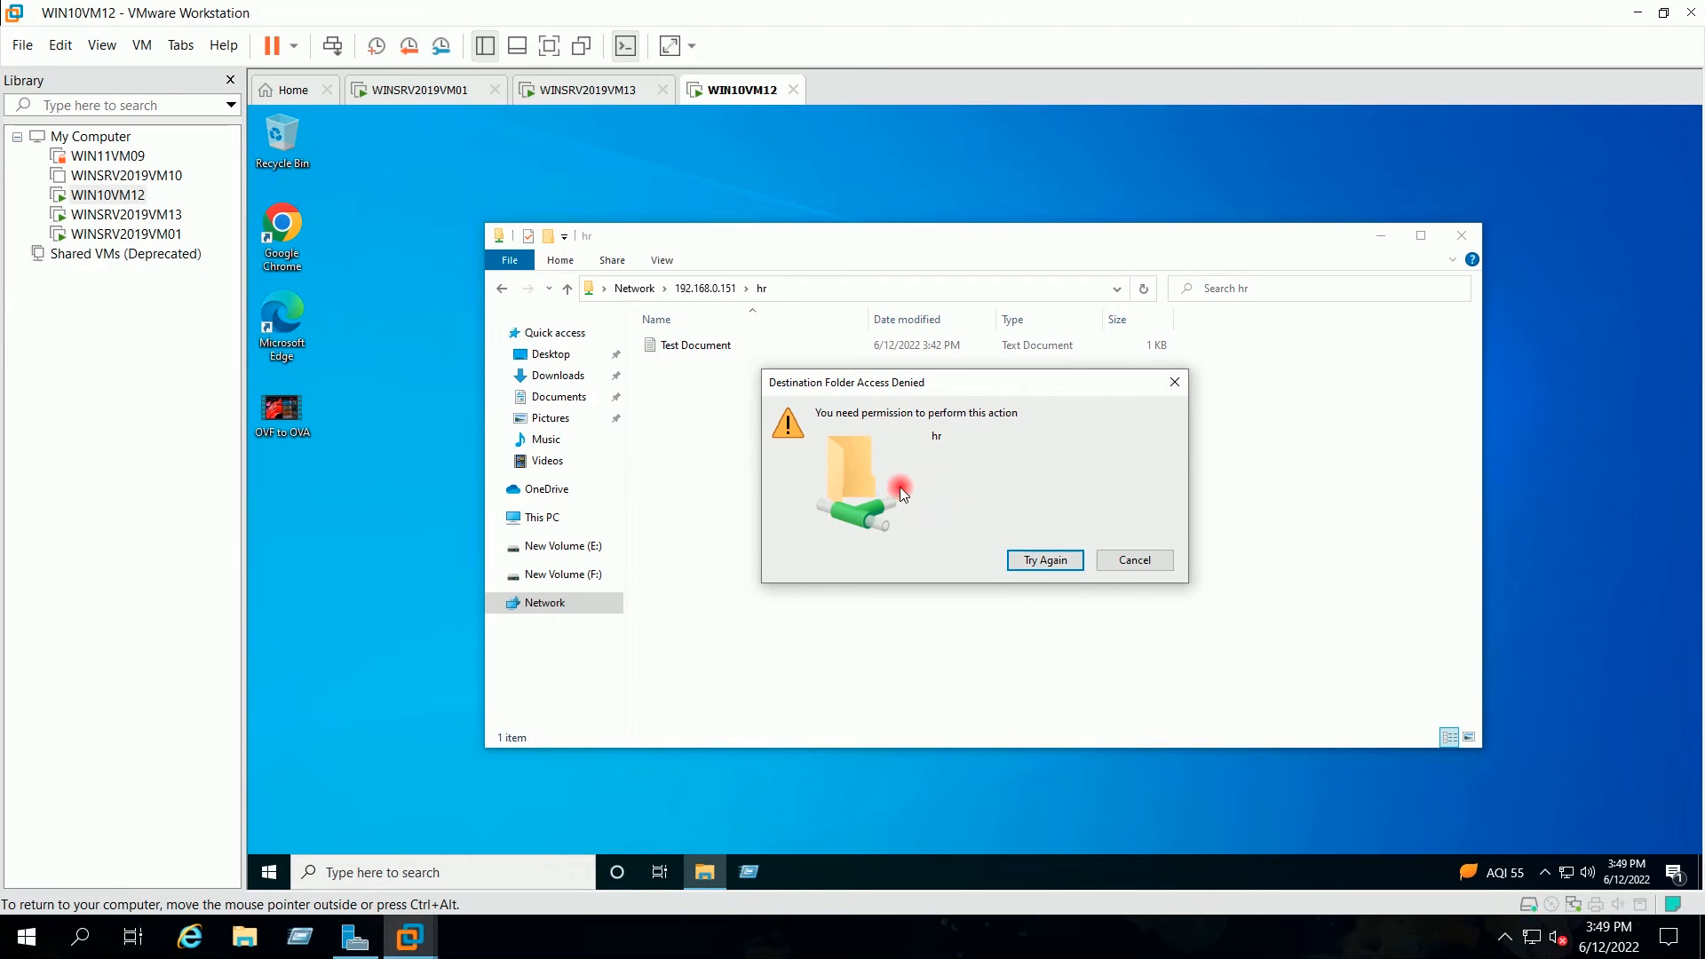
left_click_drag(956, 392, 962, 453)
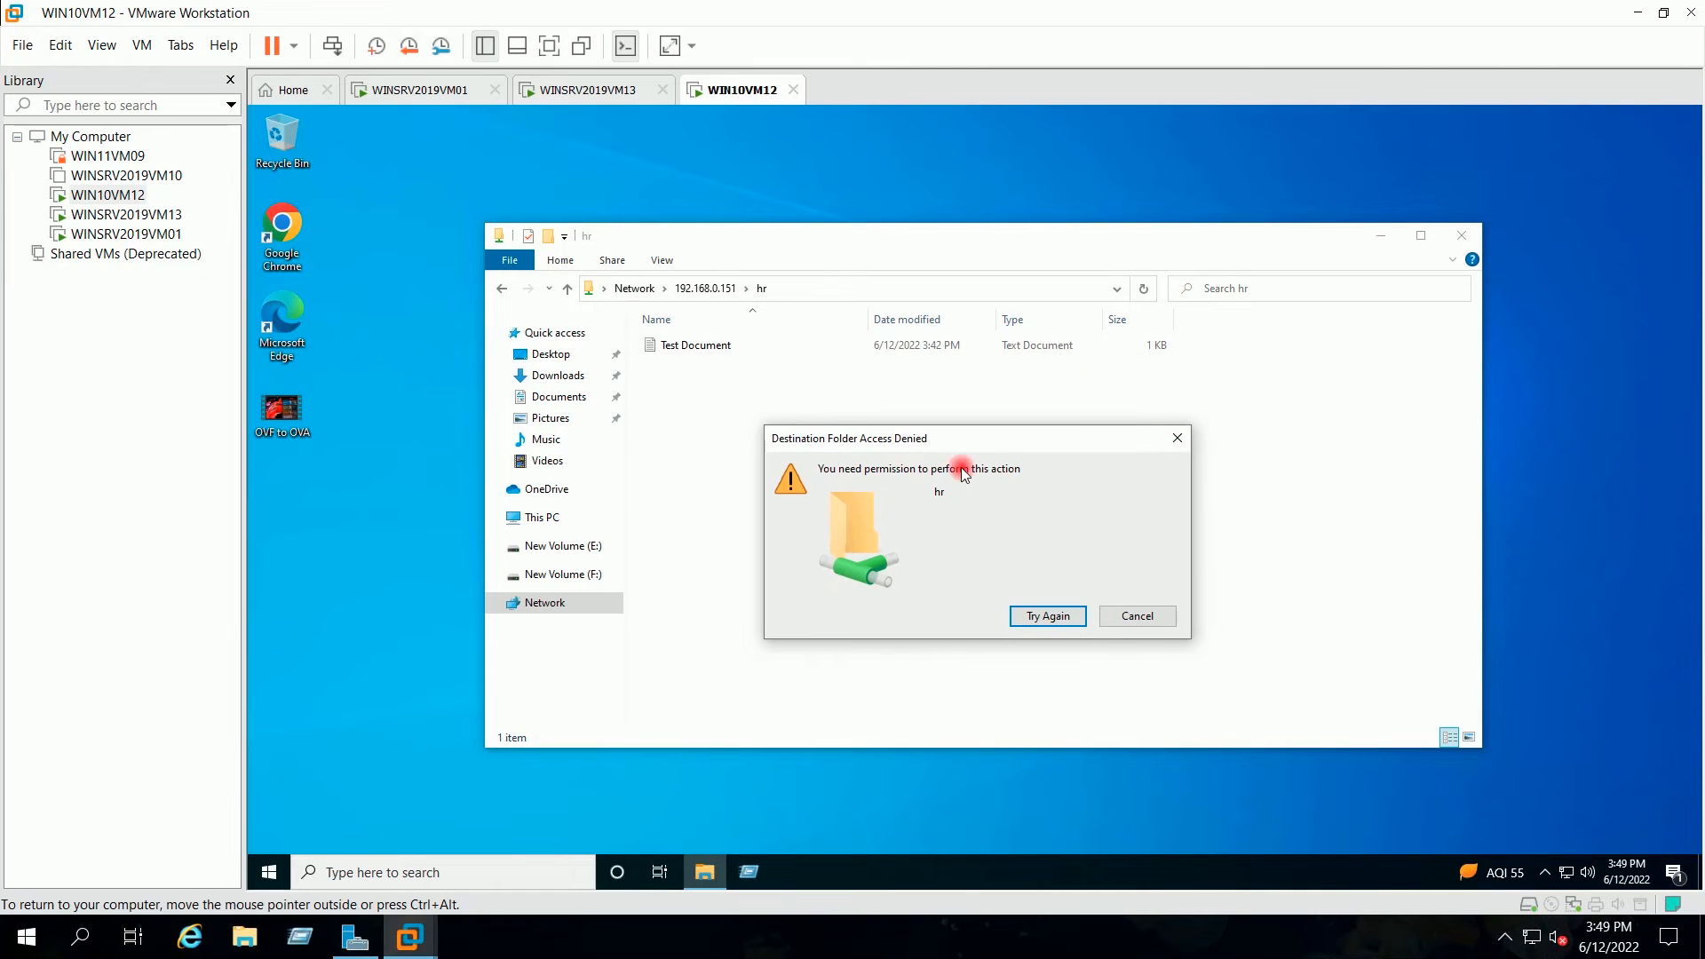
left_click(1126, 619)
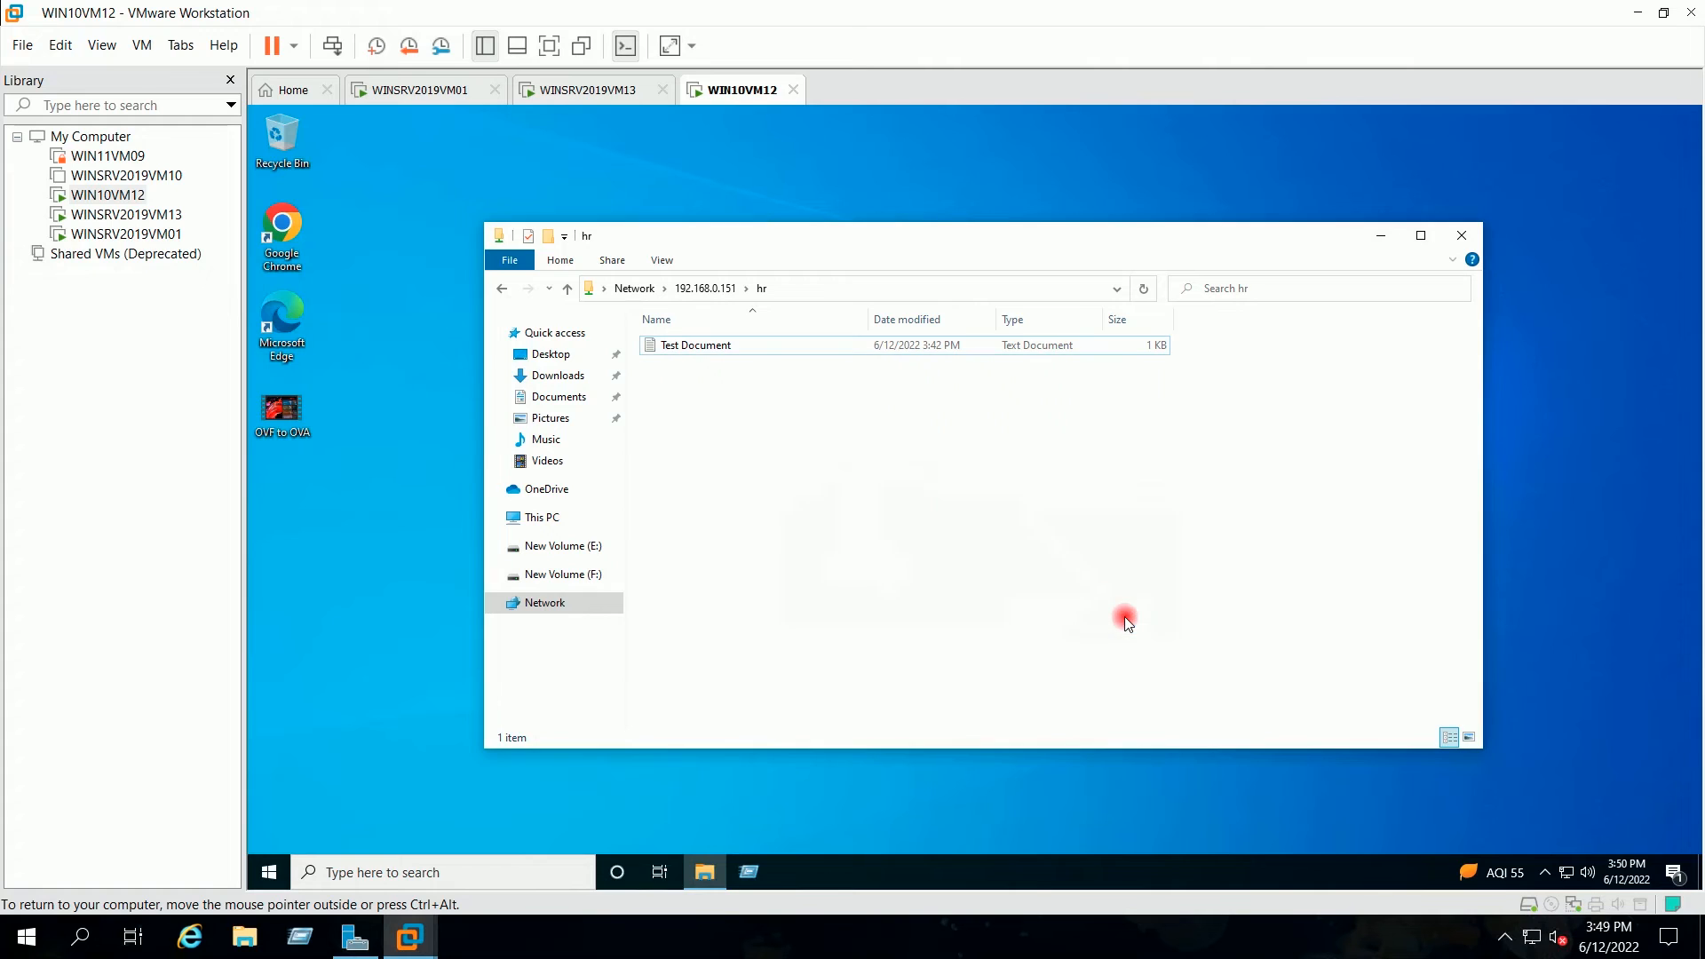
left_click(609, 96)
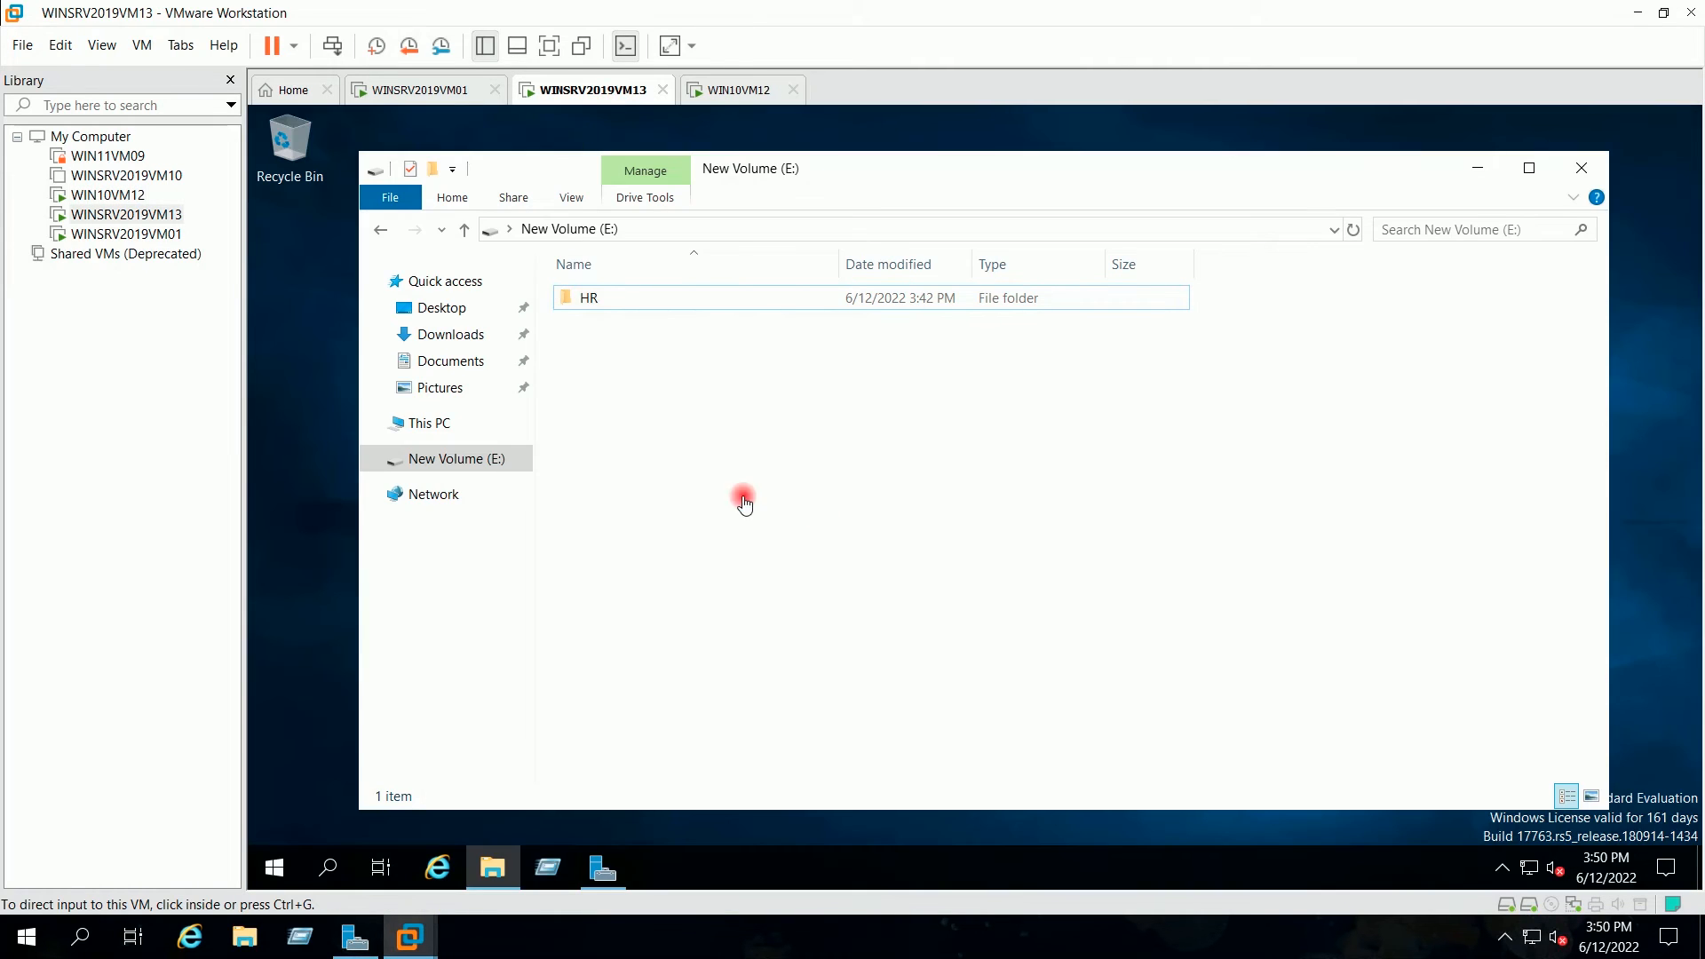
Step: Open the E:\HR folder's Properties and view User12's permissions on the Security tab
left_click(588, 298)
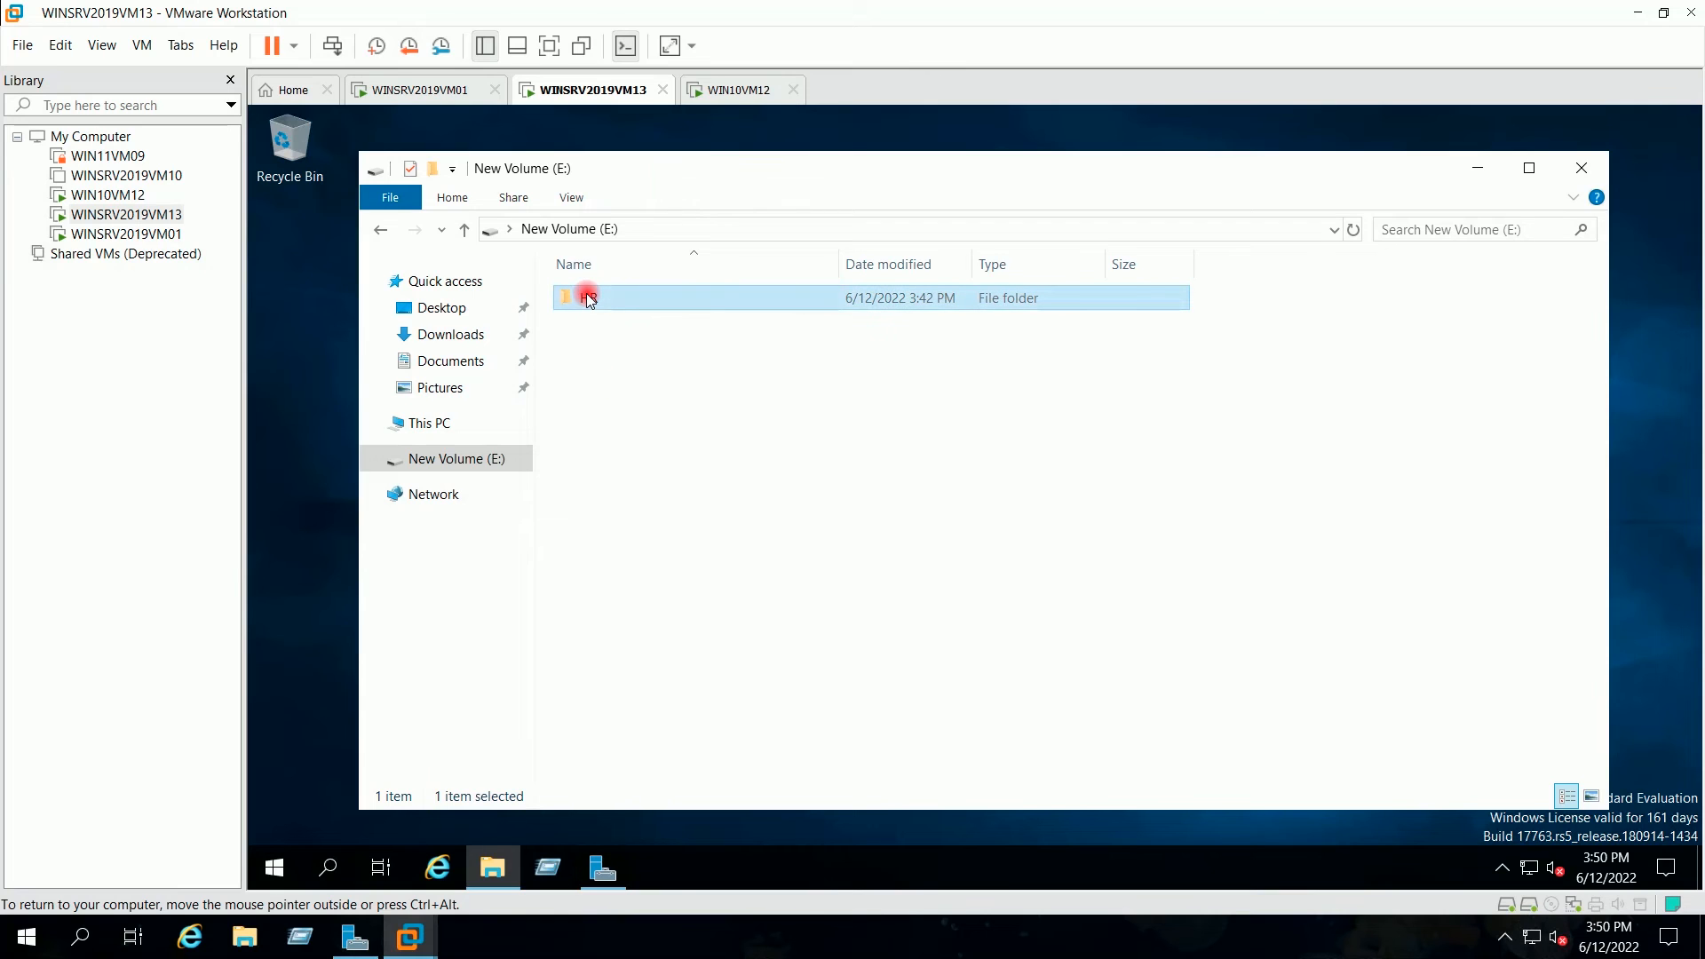
right_click(588, 299)
left_click(663, 673)
left_click(952, 323)
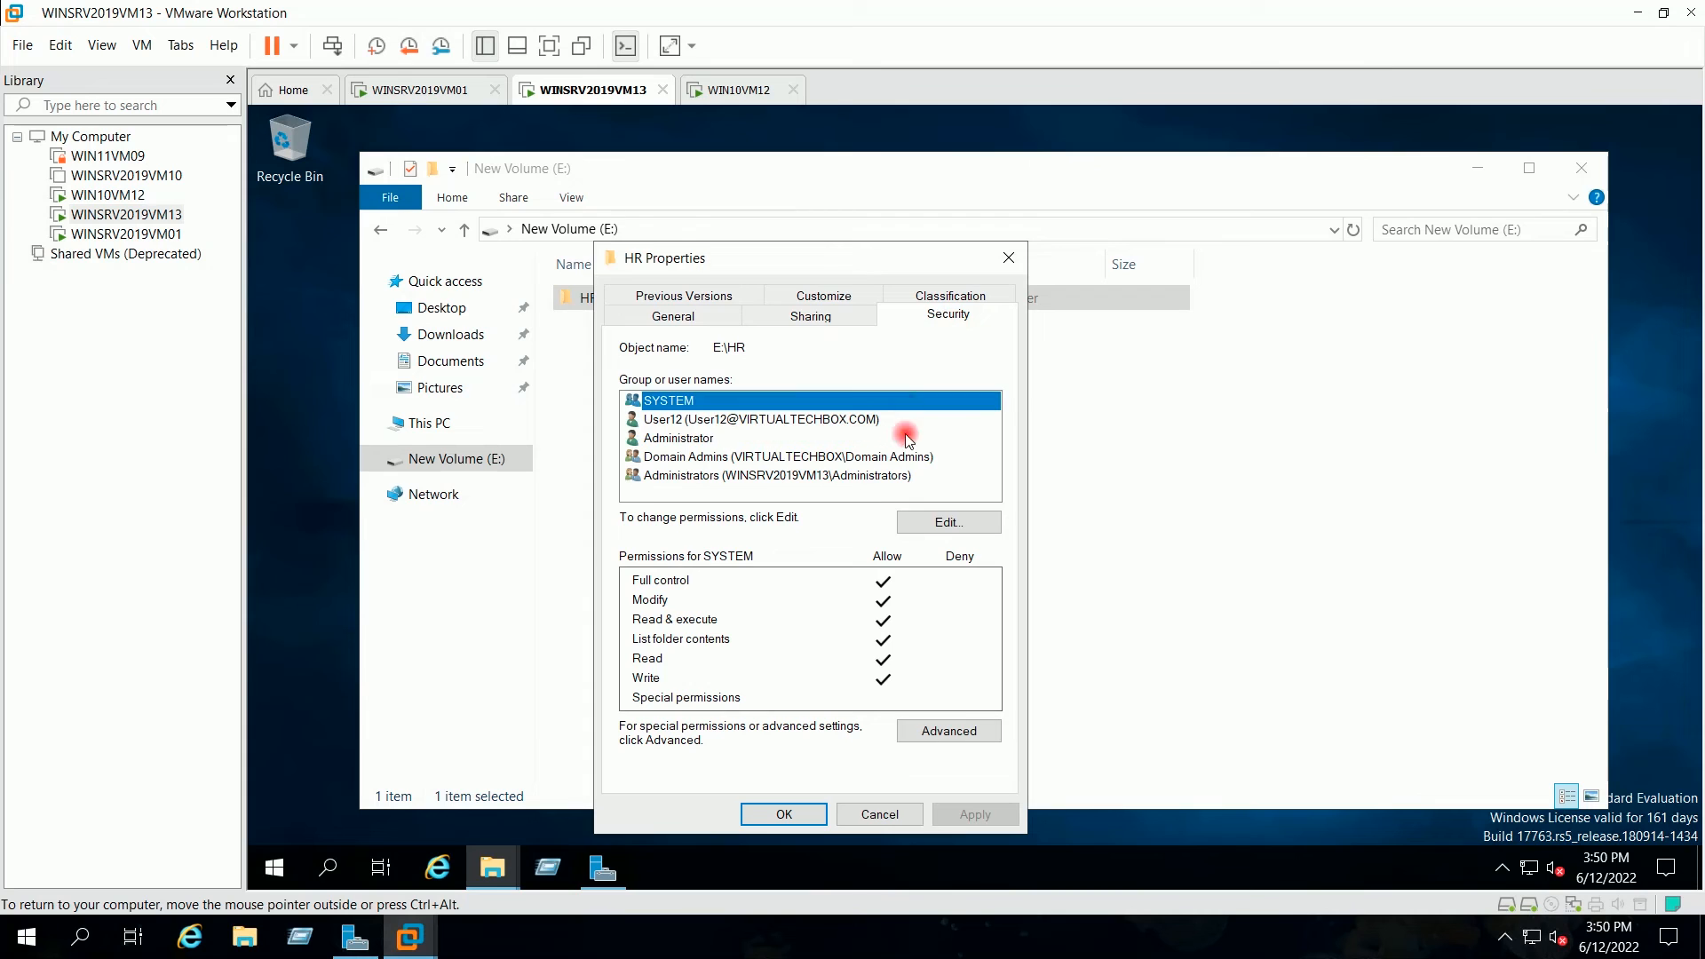
left_click(691, 423)
Step: Allow Modify for User12 on HR, apply it, and close the dialogs
left_click(928, 523)
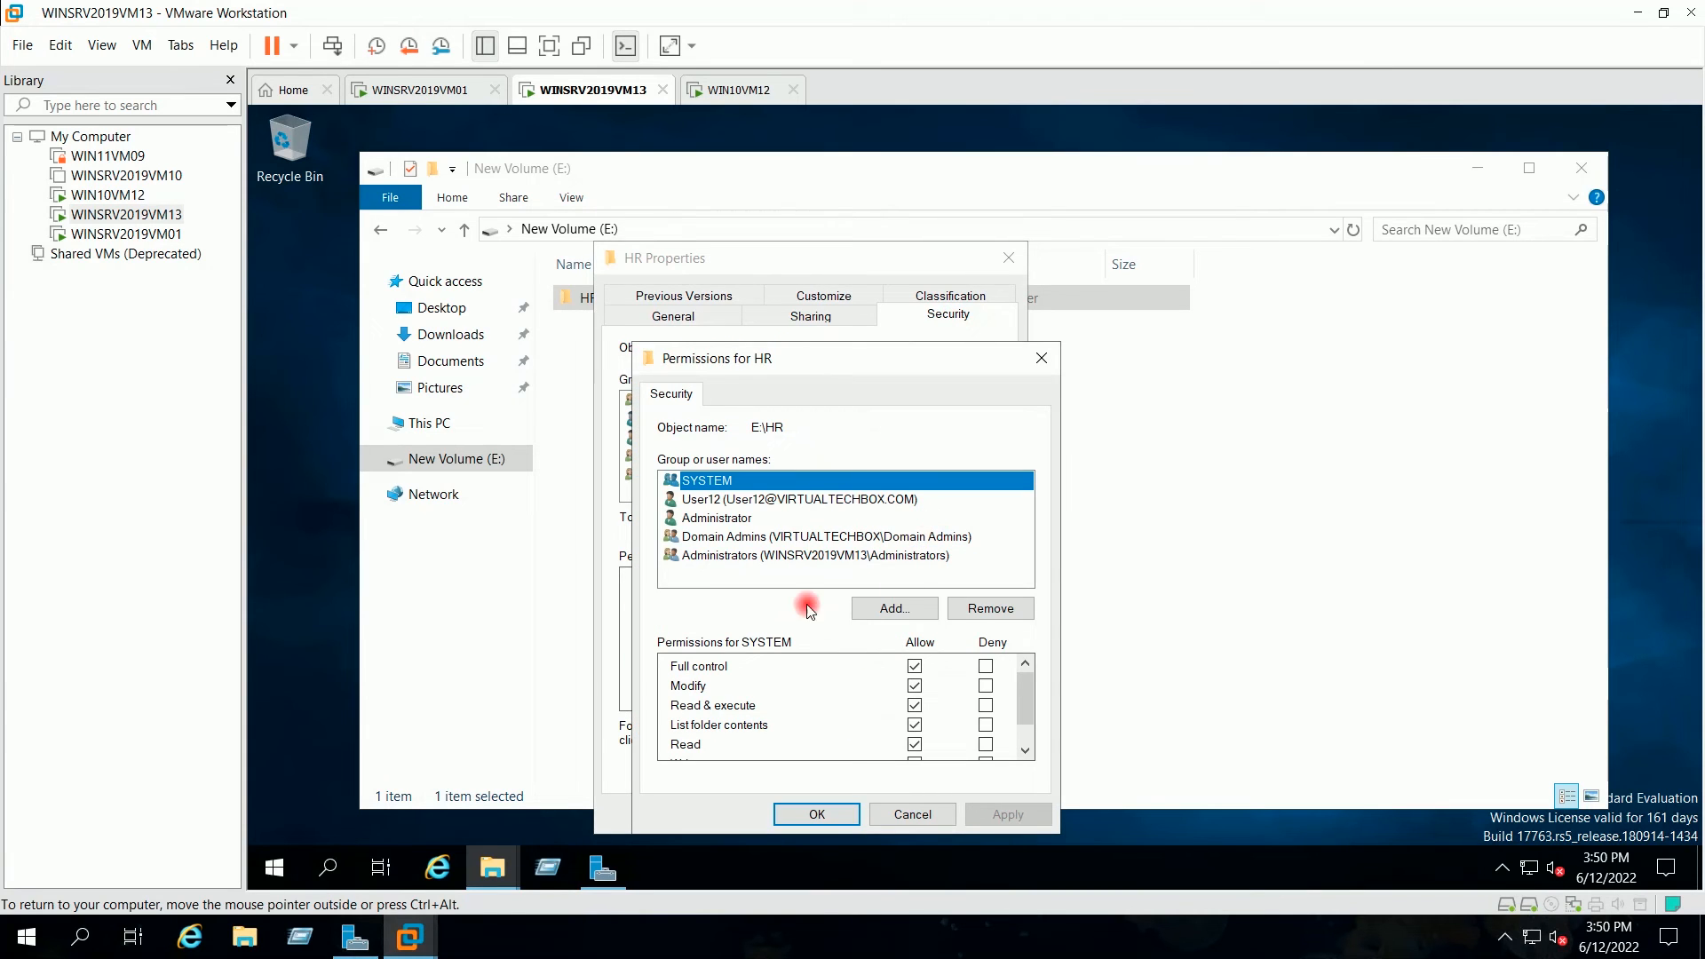
left_click(735, 499)
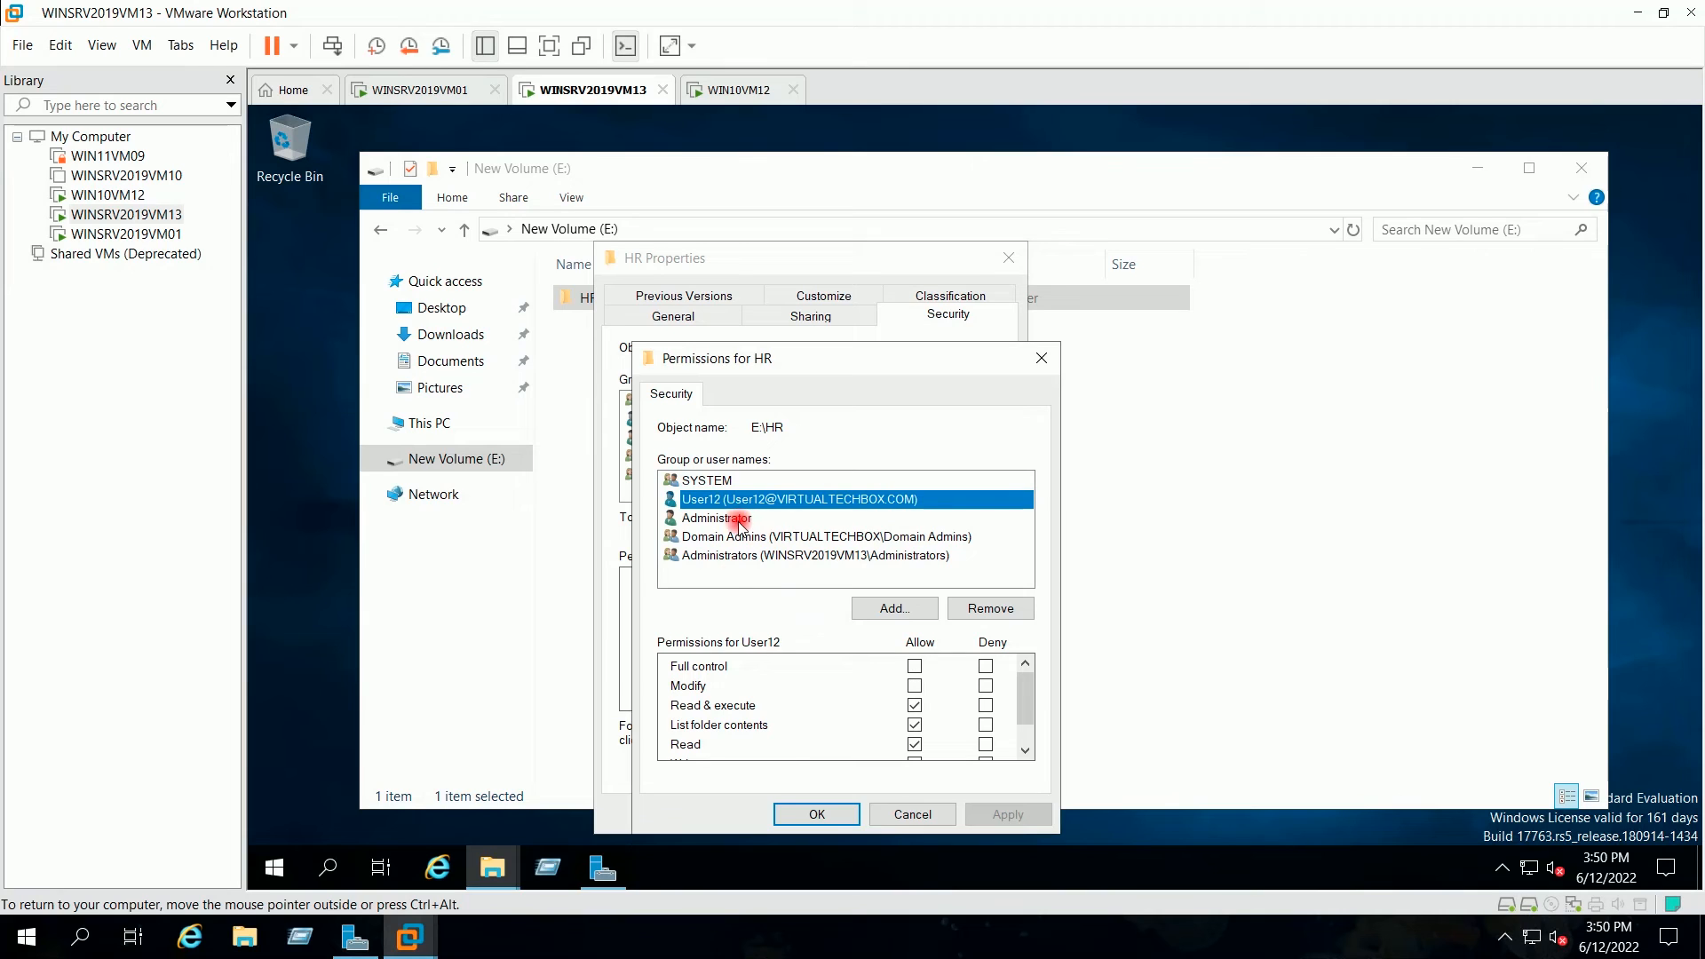
left_click(915, 687)
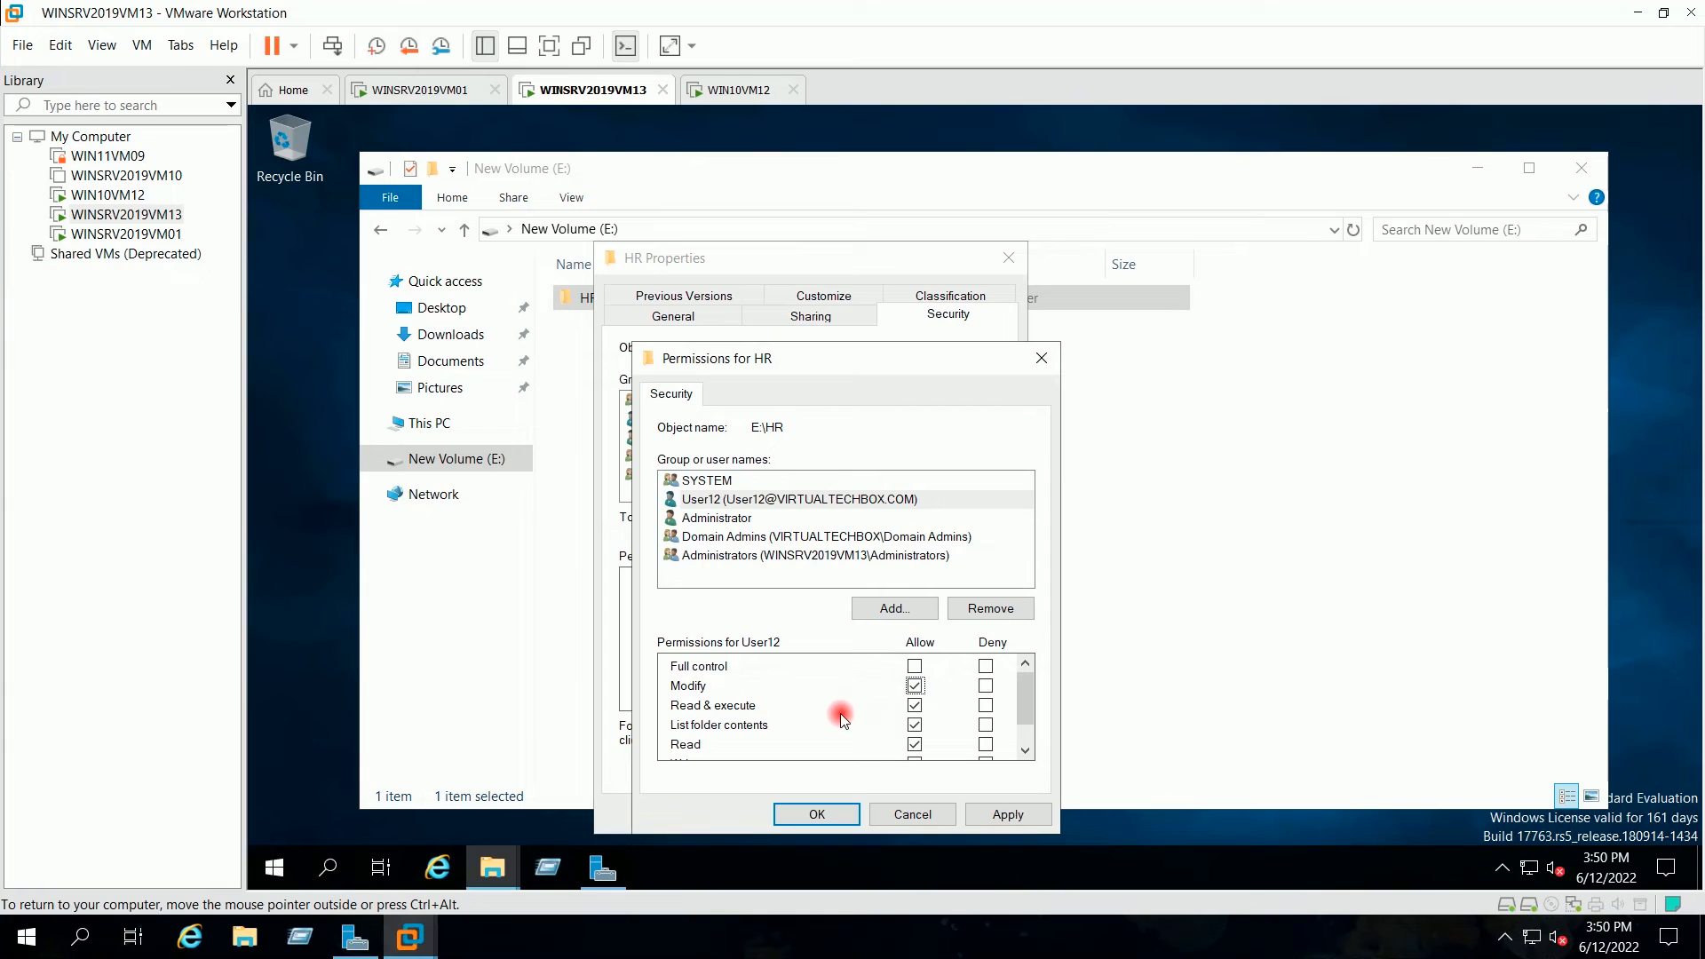
scroll(841, 712, "down", 1)
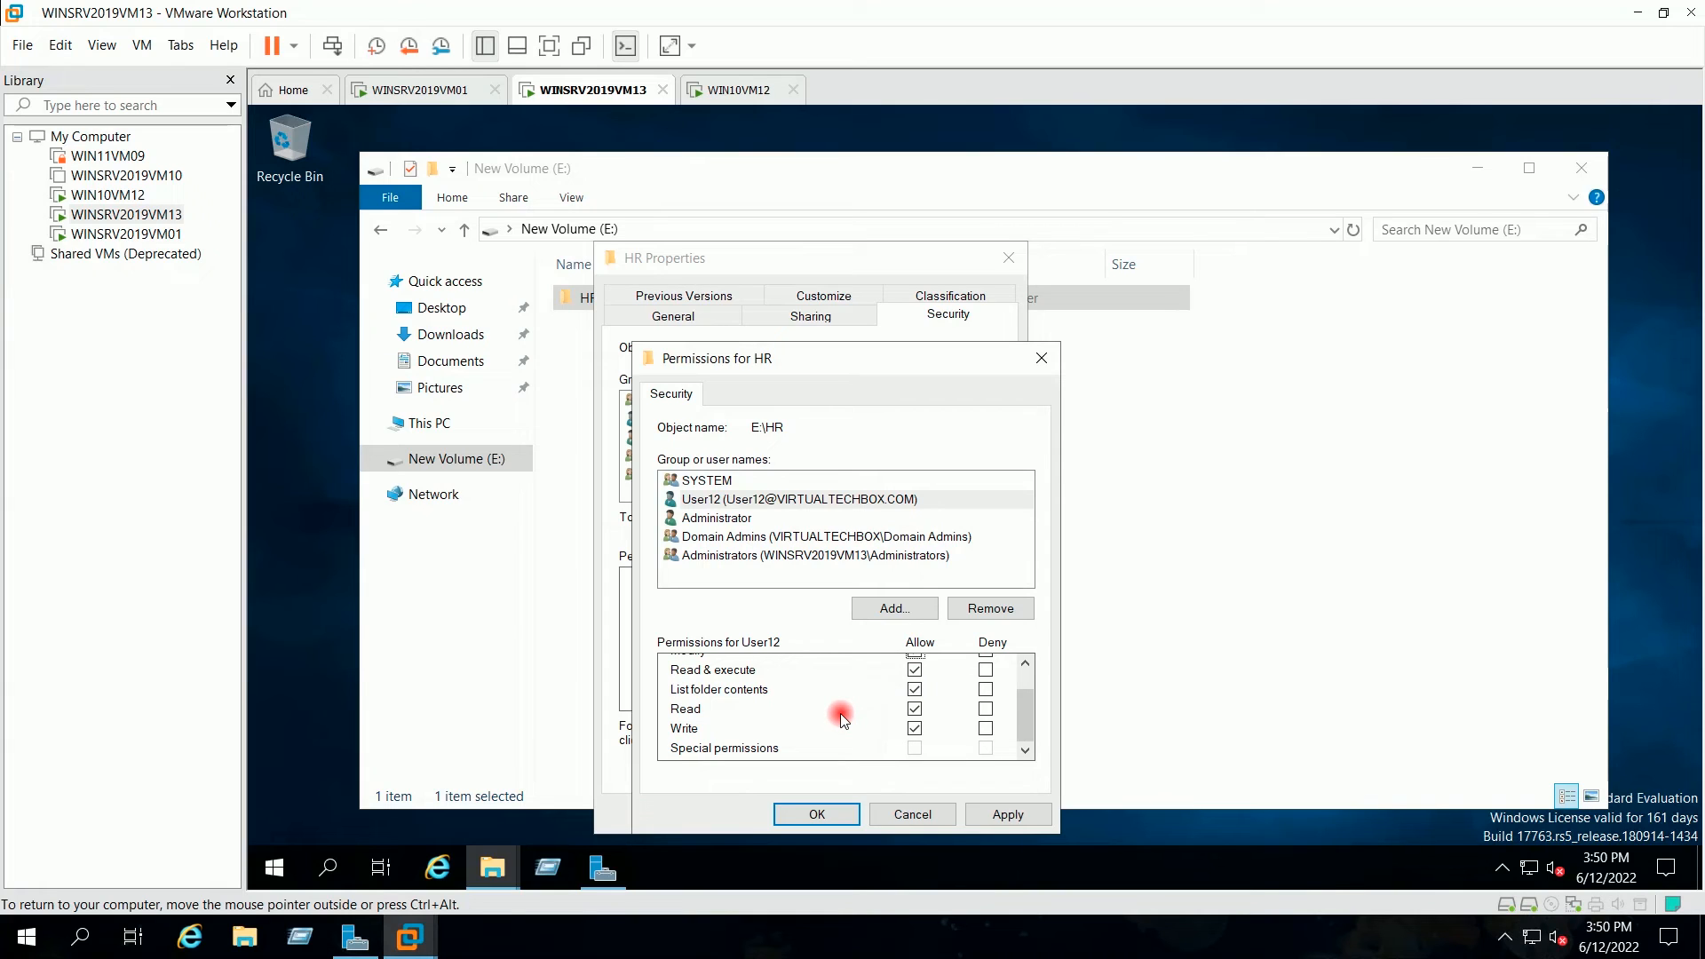
scroll(840, 712, "up", 1)
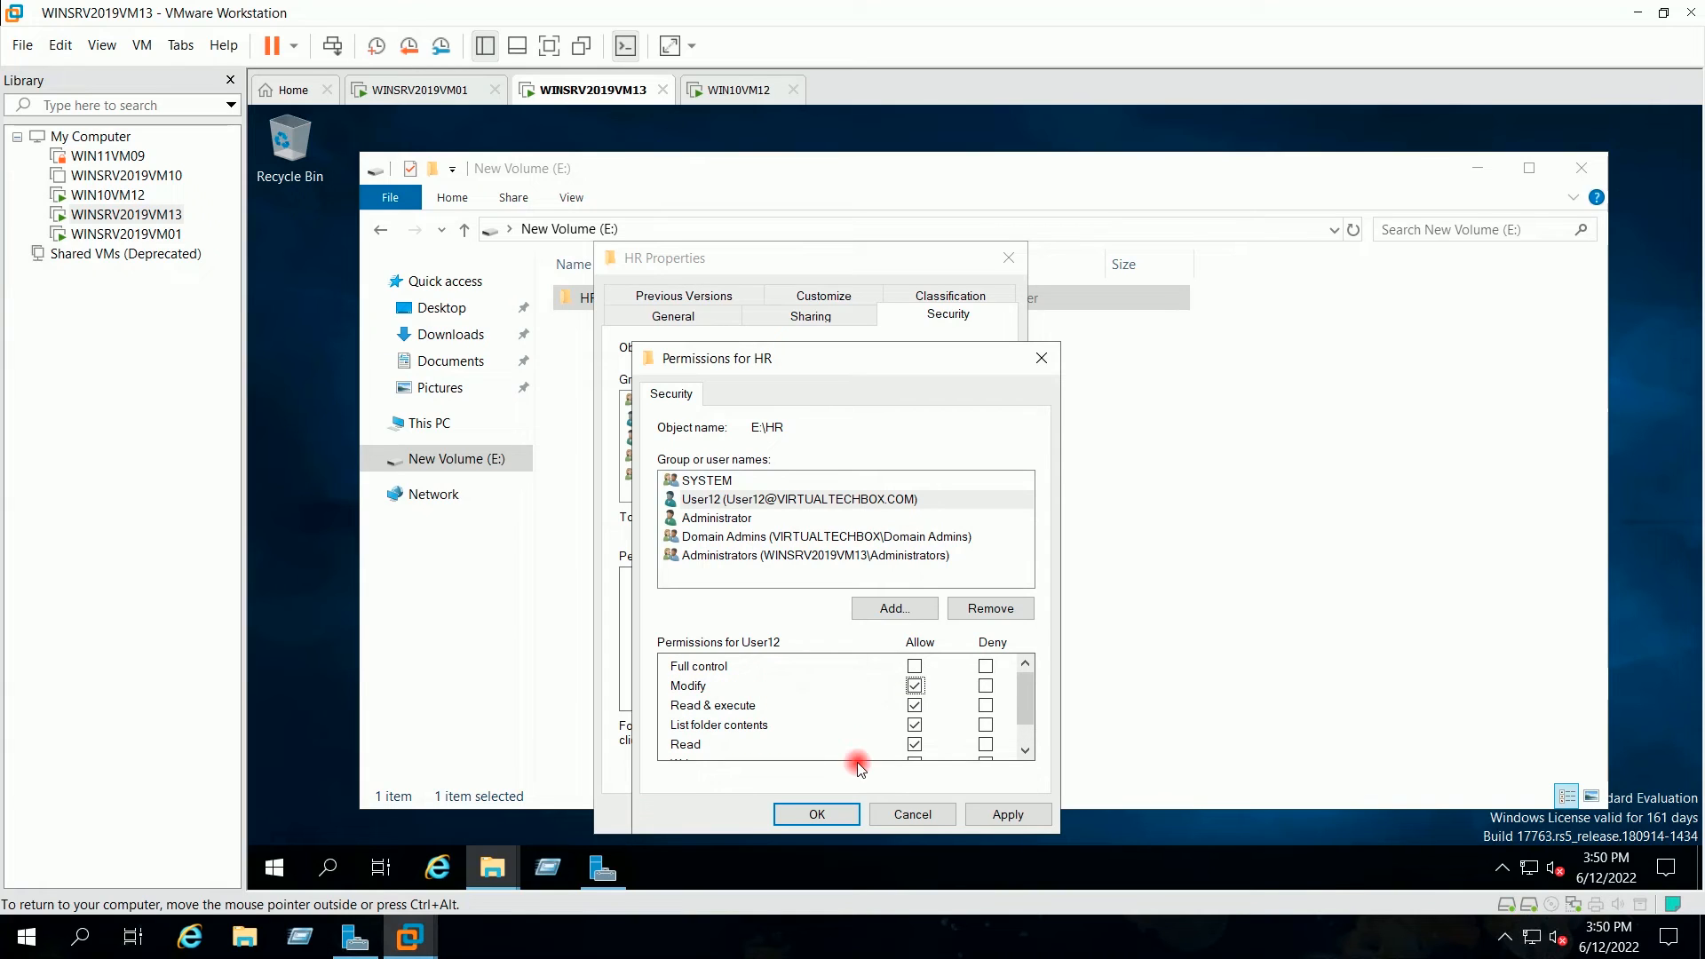
left_click(1020, 814)
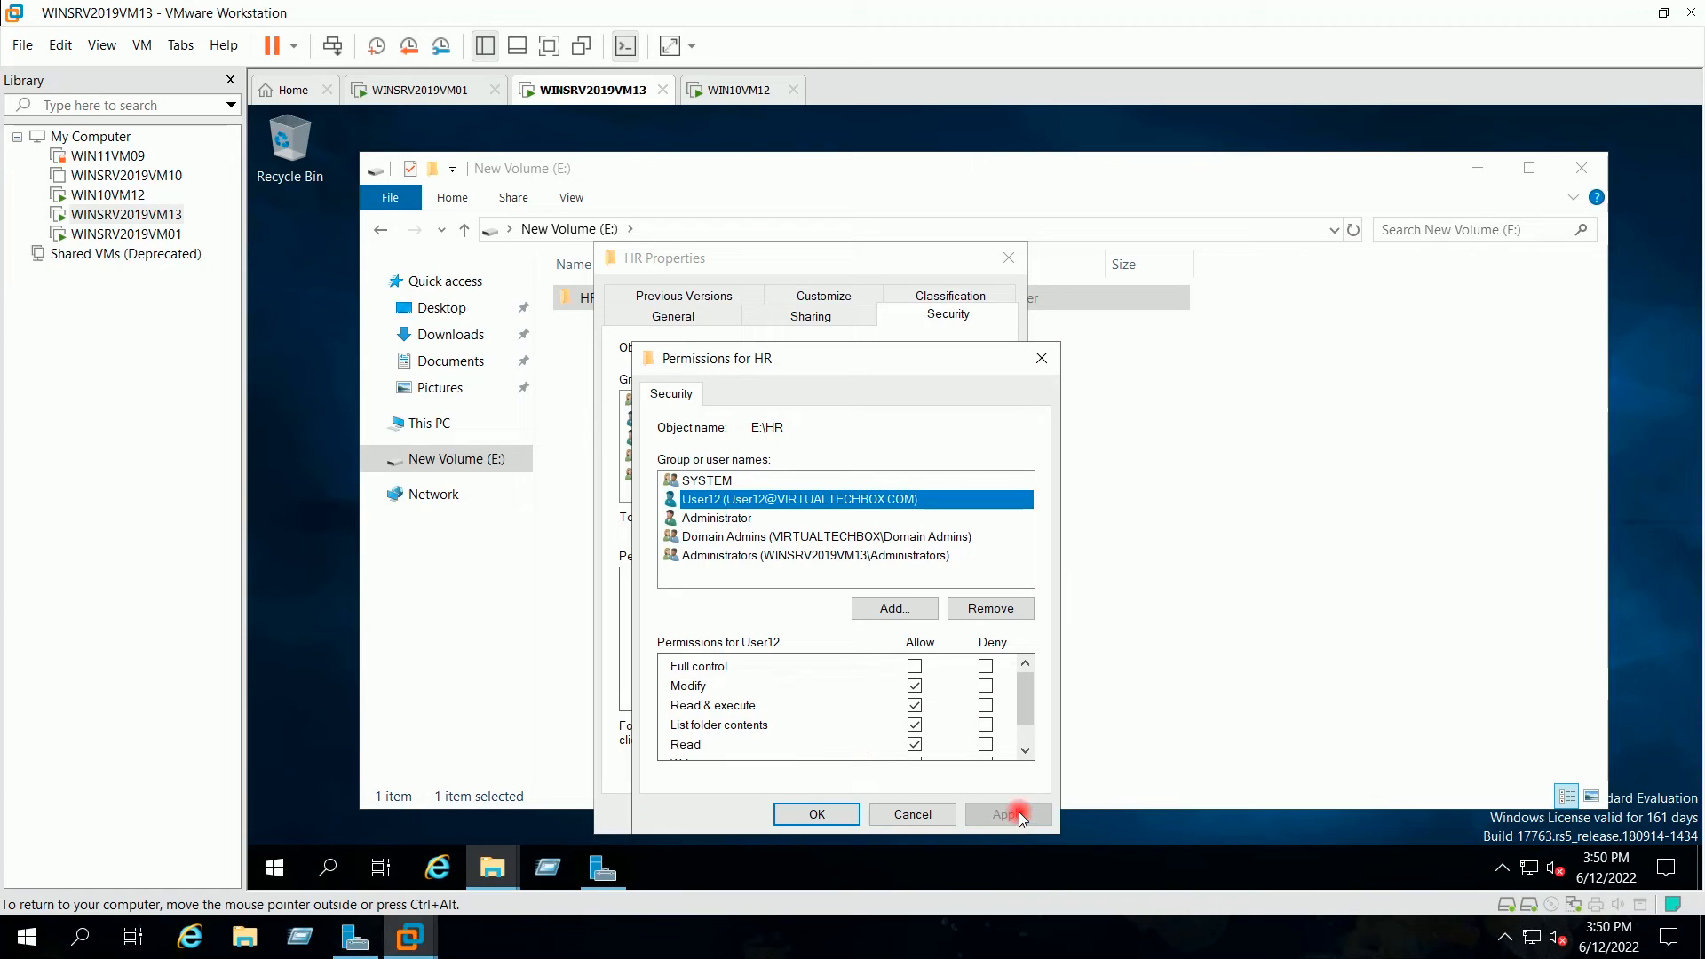
left_click(821, 814)
left_click(812, 813)
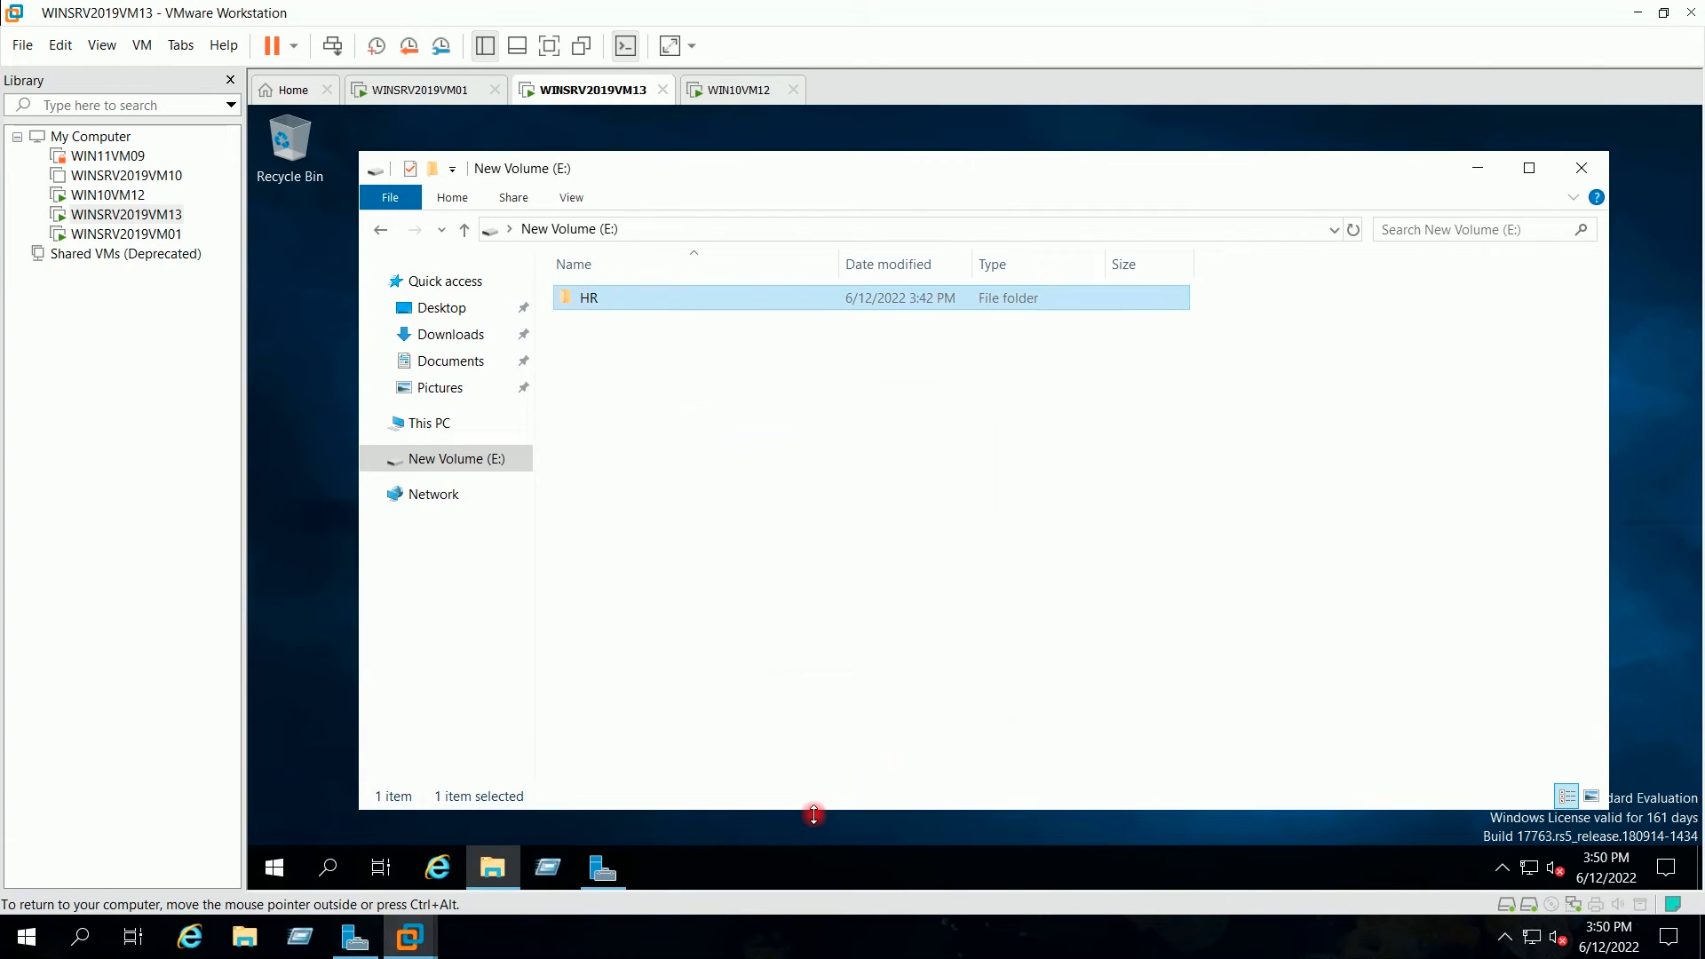
Step: On WIN10VM12, close the hr share window and sign back in with the account password
left_click(750, 89)
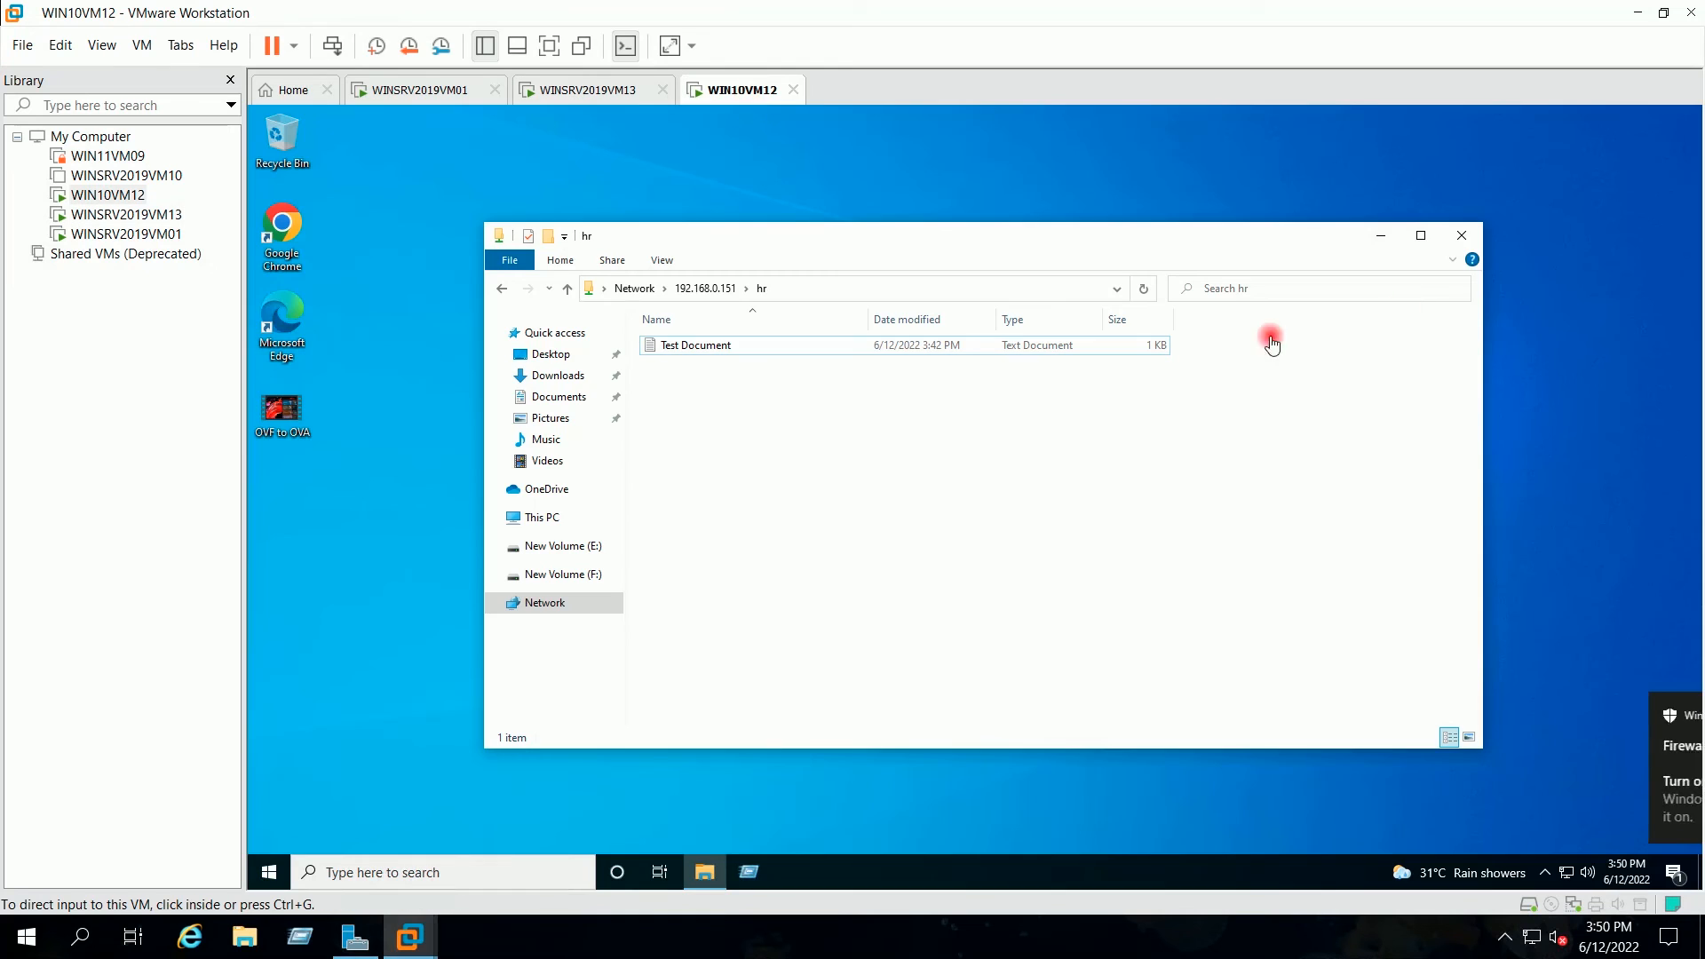
left_click(1462, 234)
key("super+r")
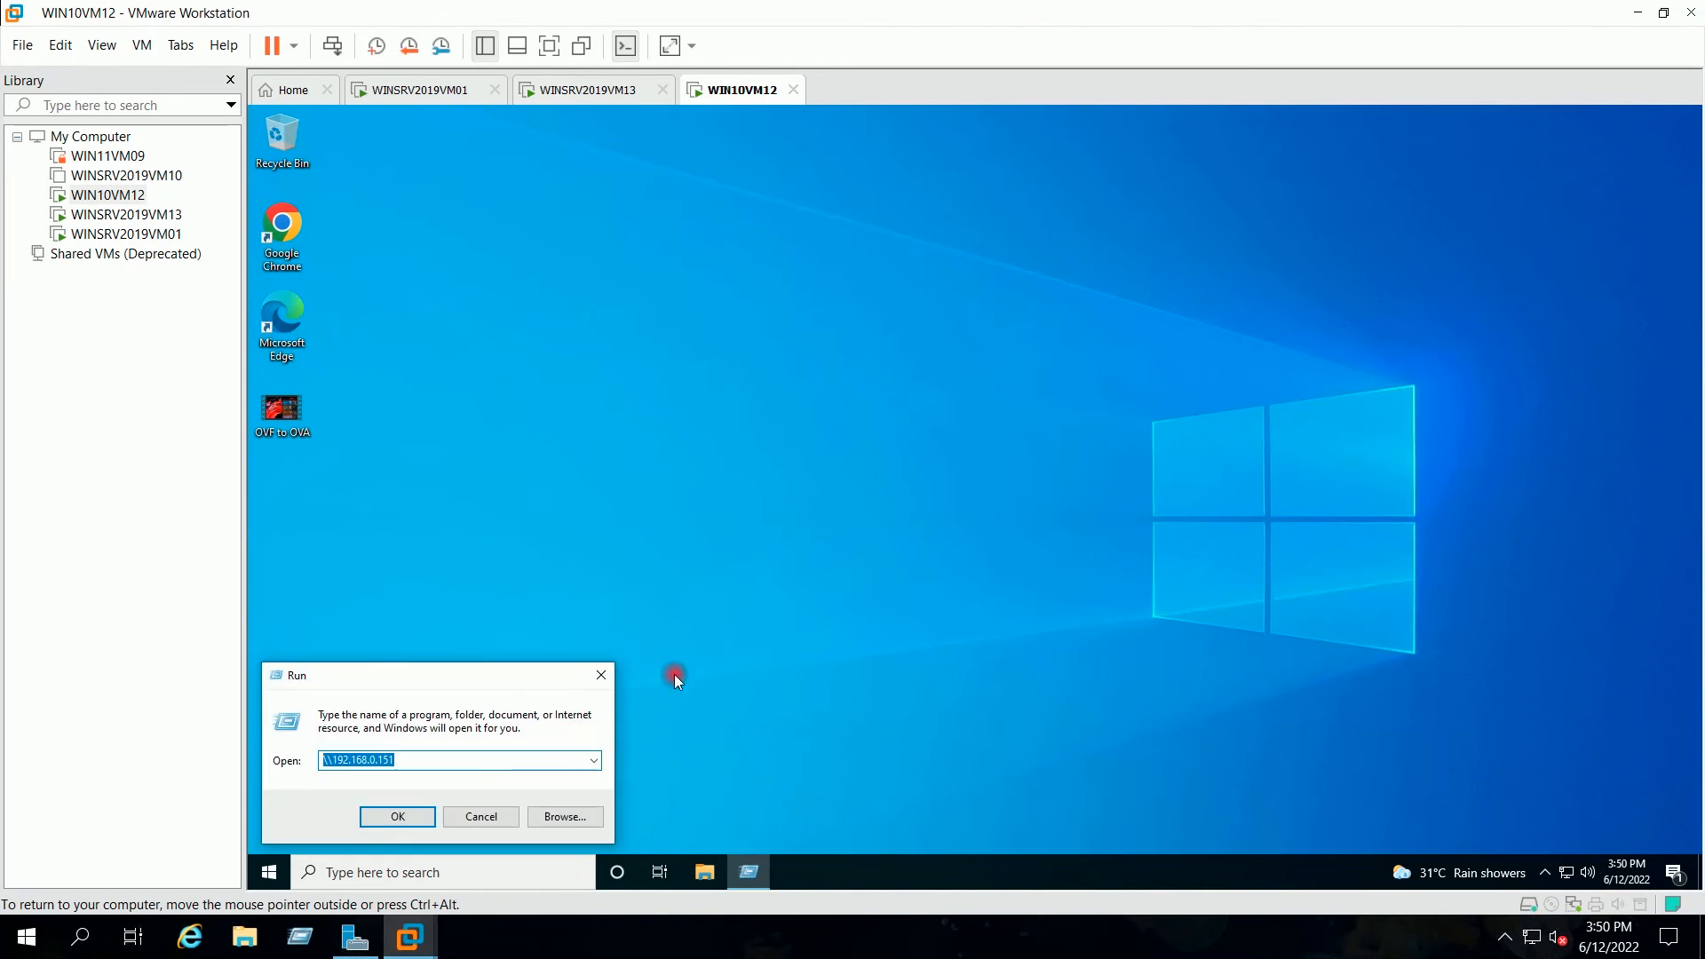
type("cmd")
key("Return")
left_click(954, 559)
type("••••••••")
key("Return")
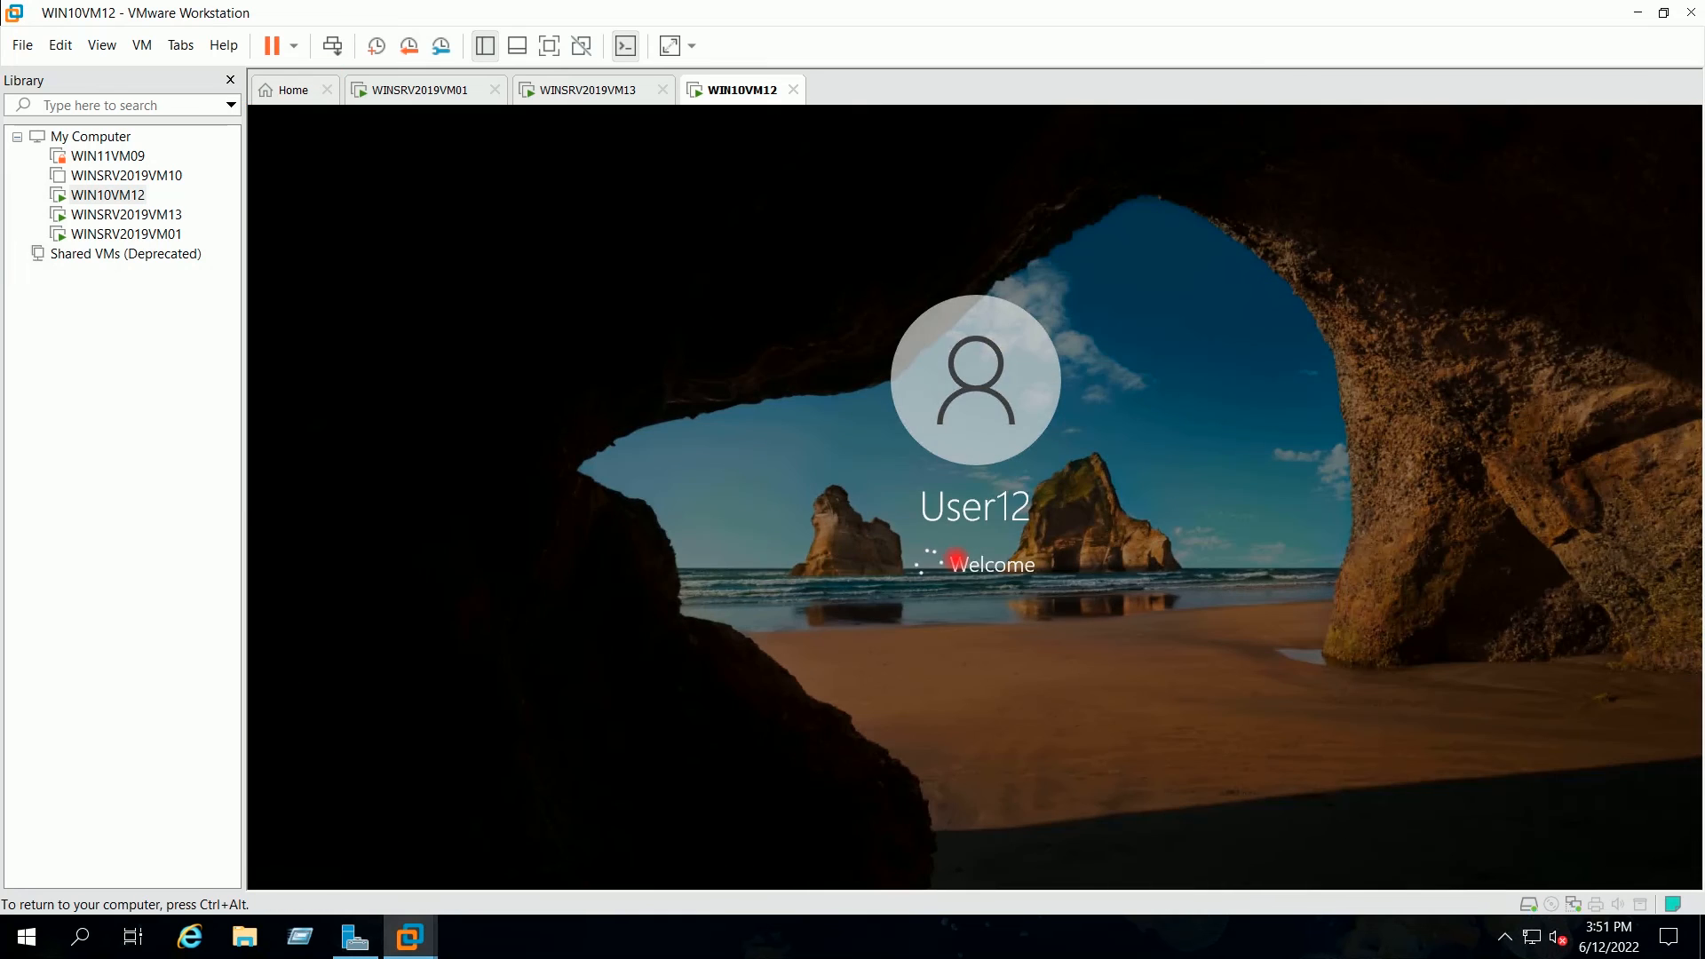
right_click(853, 378)
left_click(879, 431)
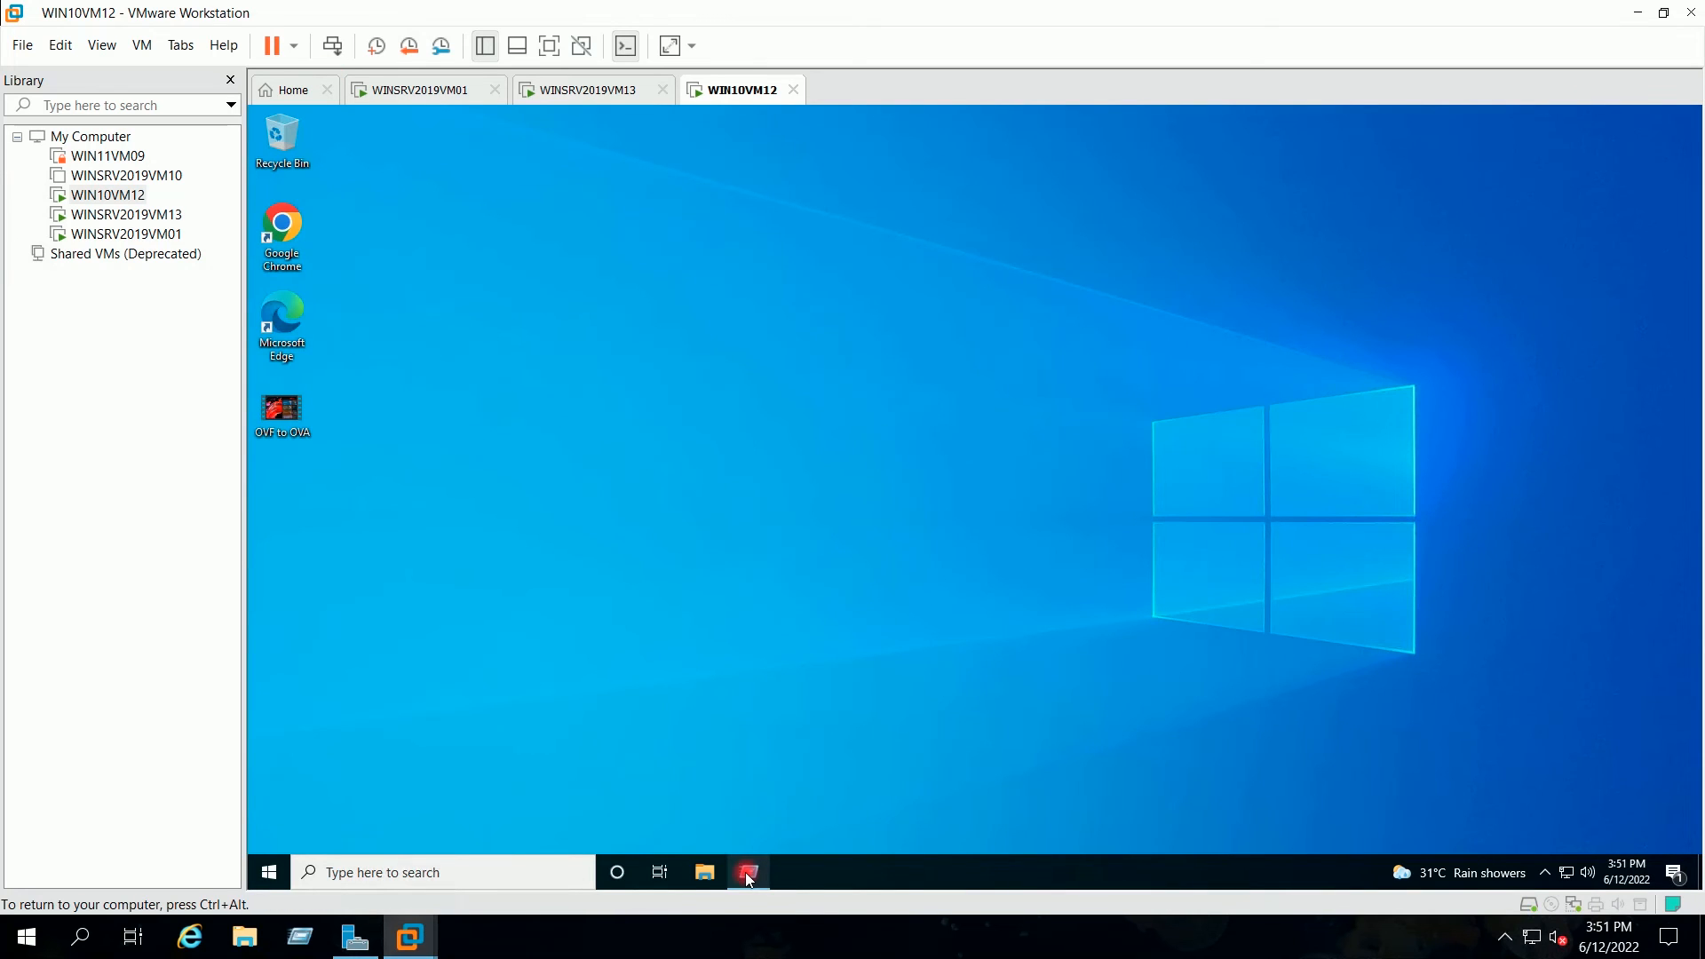
Step: Run \\WINSRV2019VM13 to list the server's network shares in File Explorer
key("super+r")
type("\\WI")
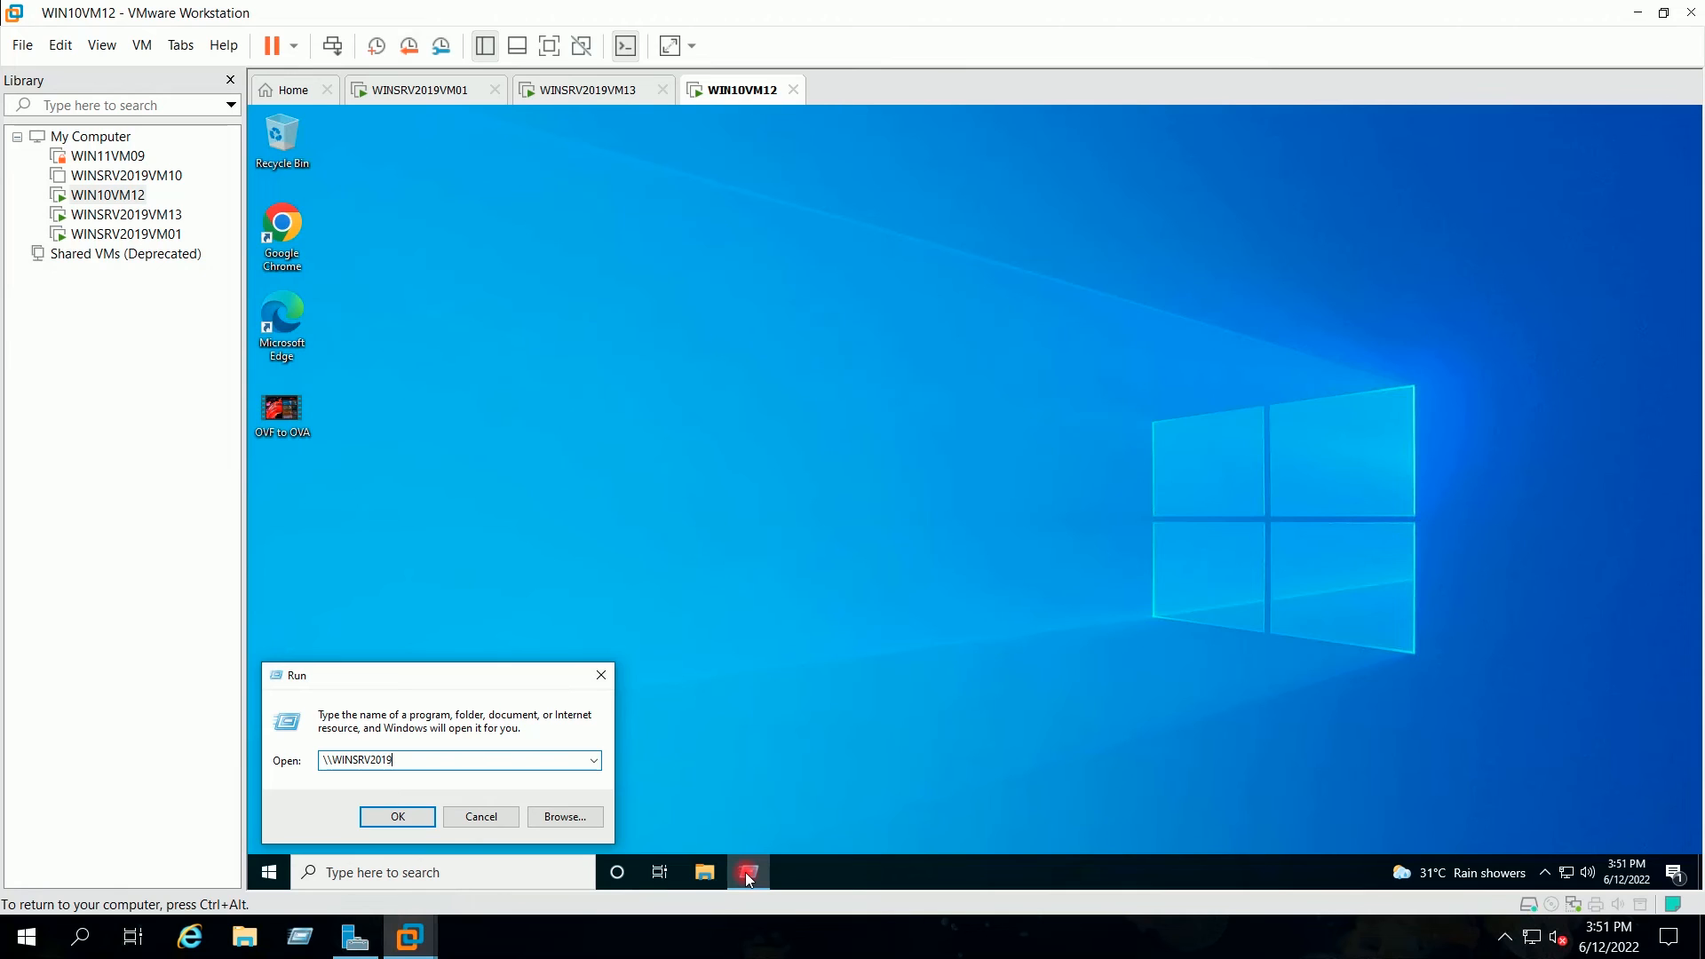
type("NSRV2019VM13")
key("Return")
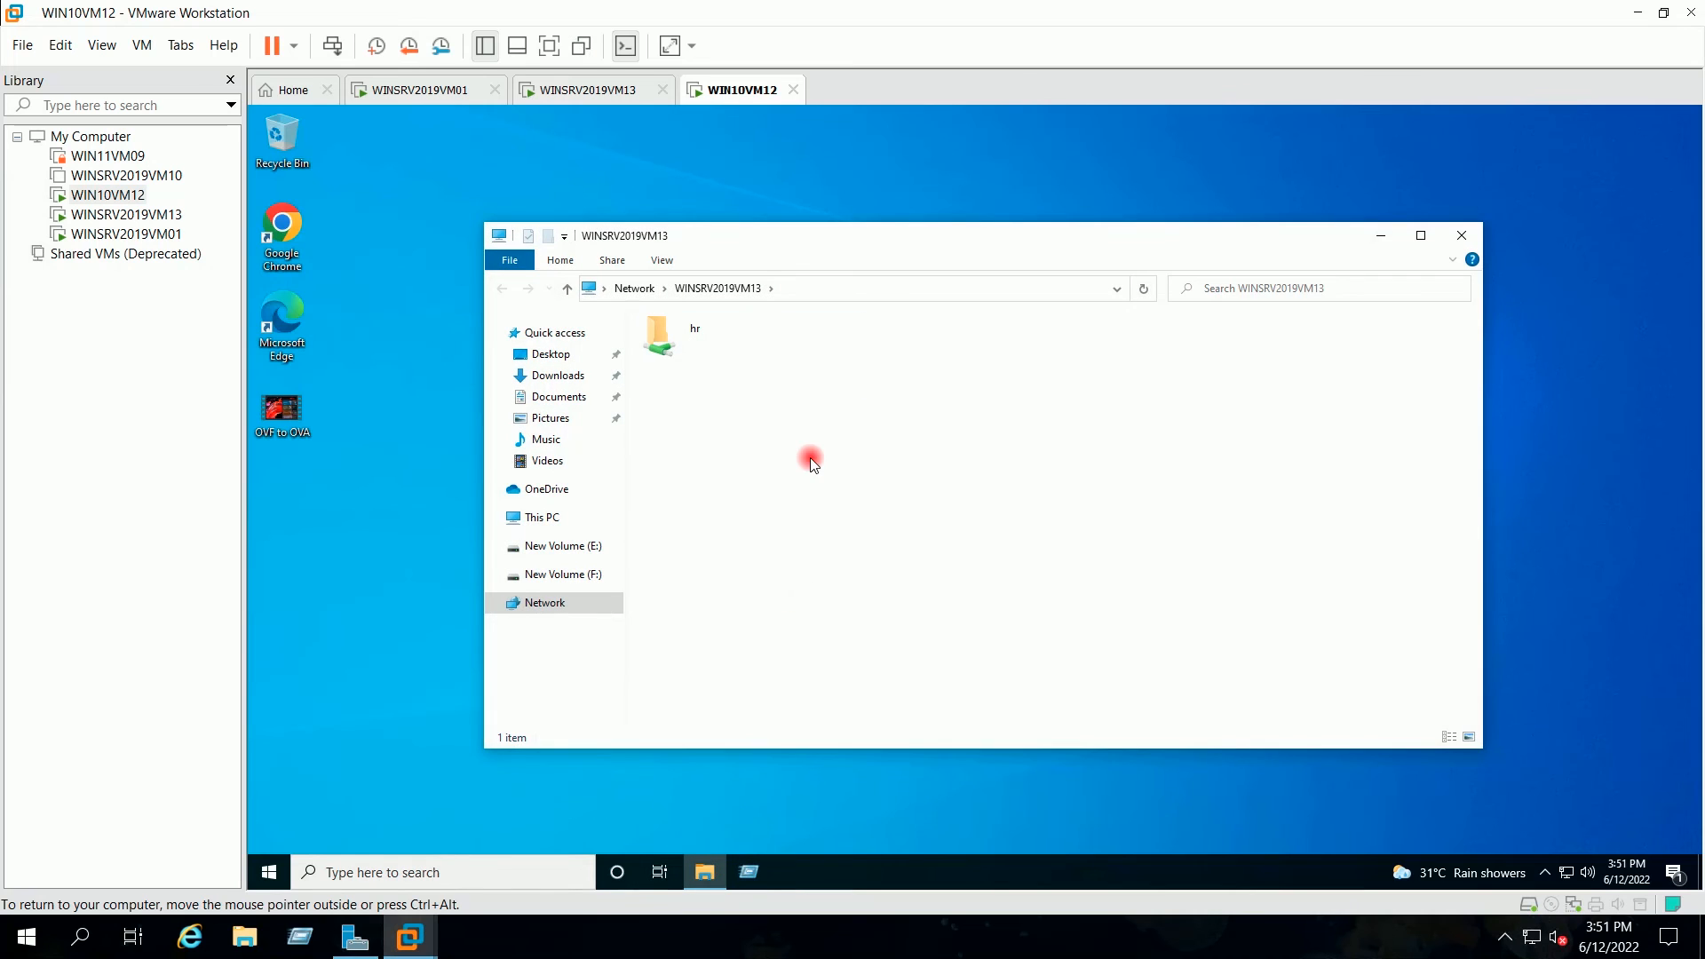
Step: Open the hr share and create a New Text Document with its default name
double_click(668, 341)
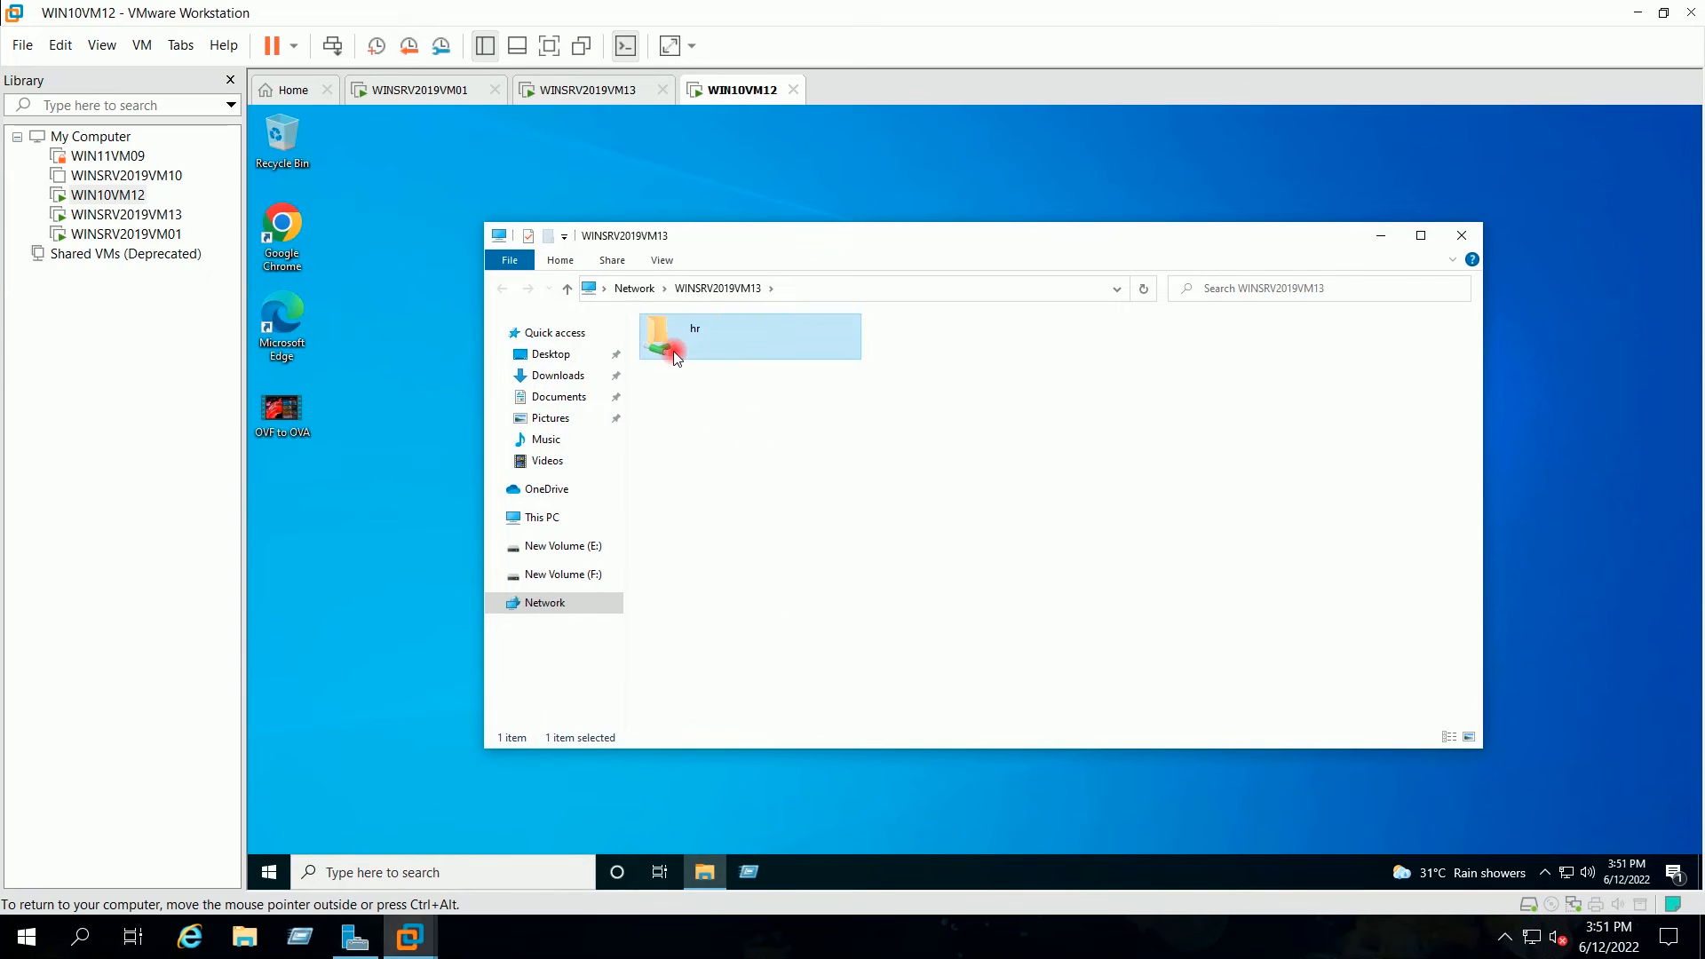
right_click(717, 398)
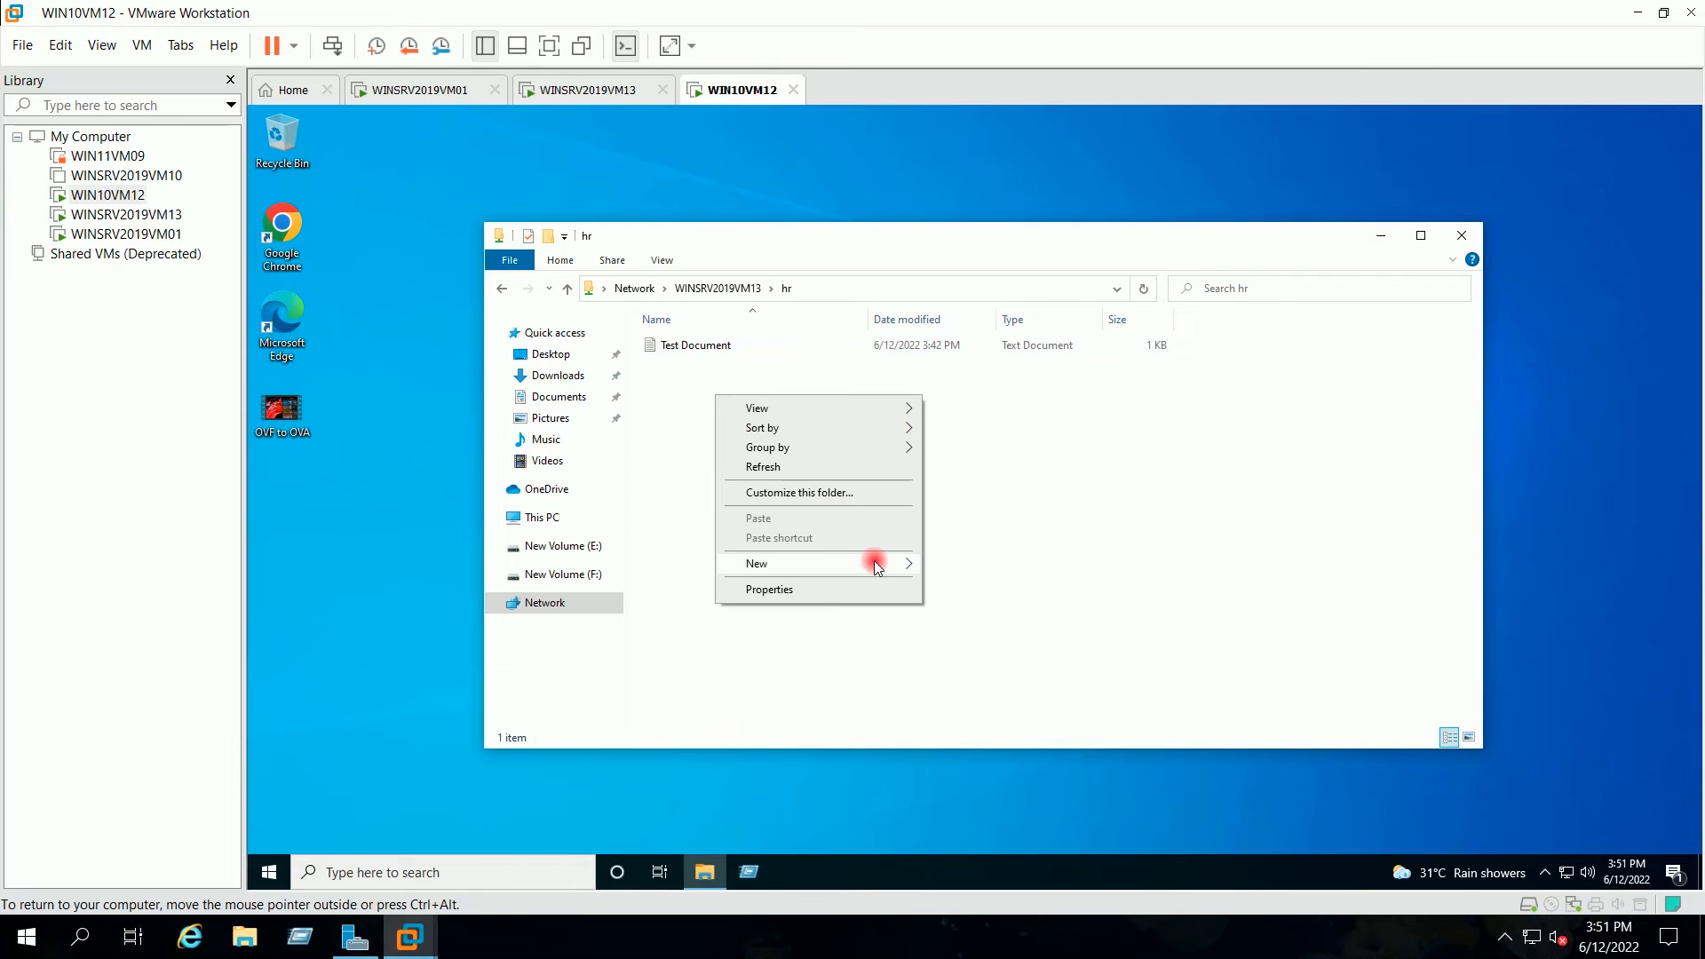
mouse_move(874, 565)
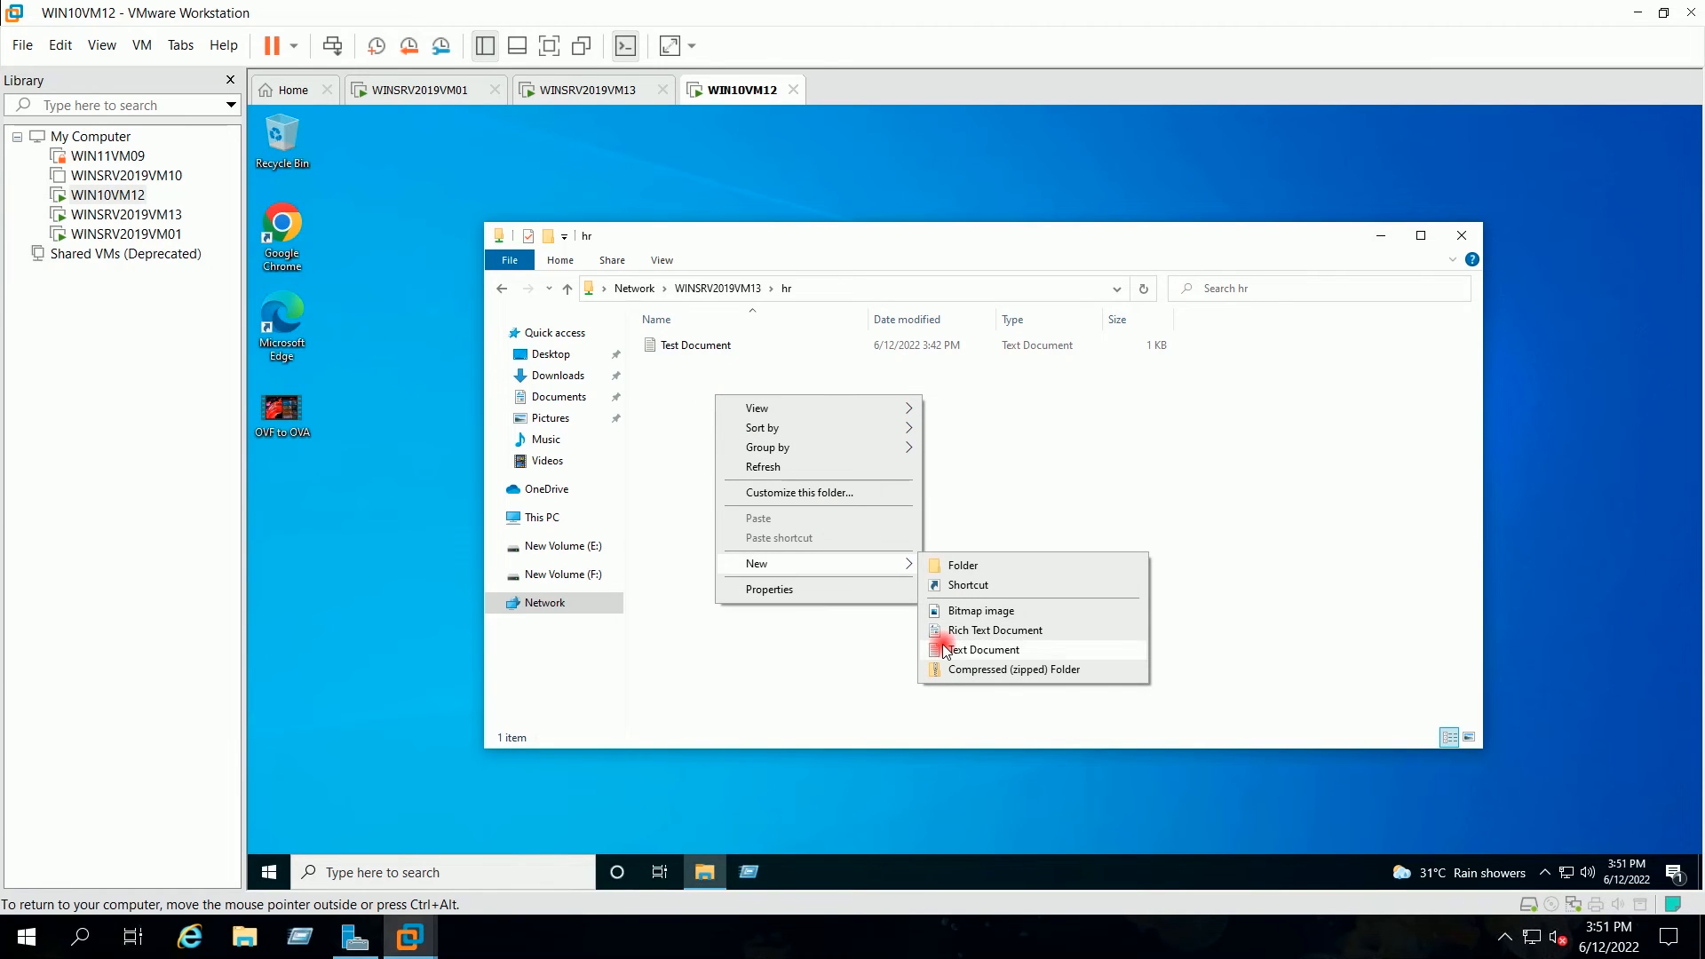
left_click(945, 651)
left_click(879, 542)
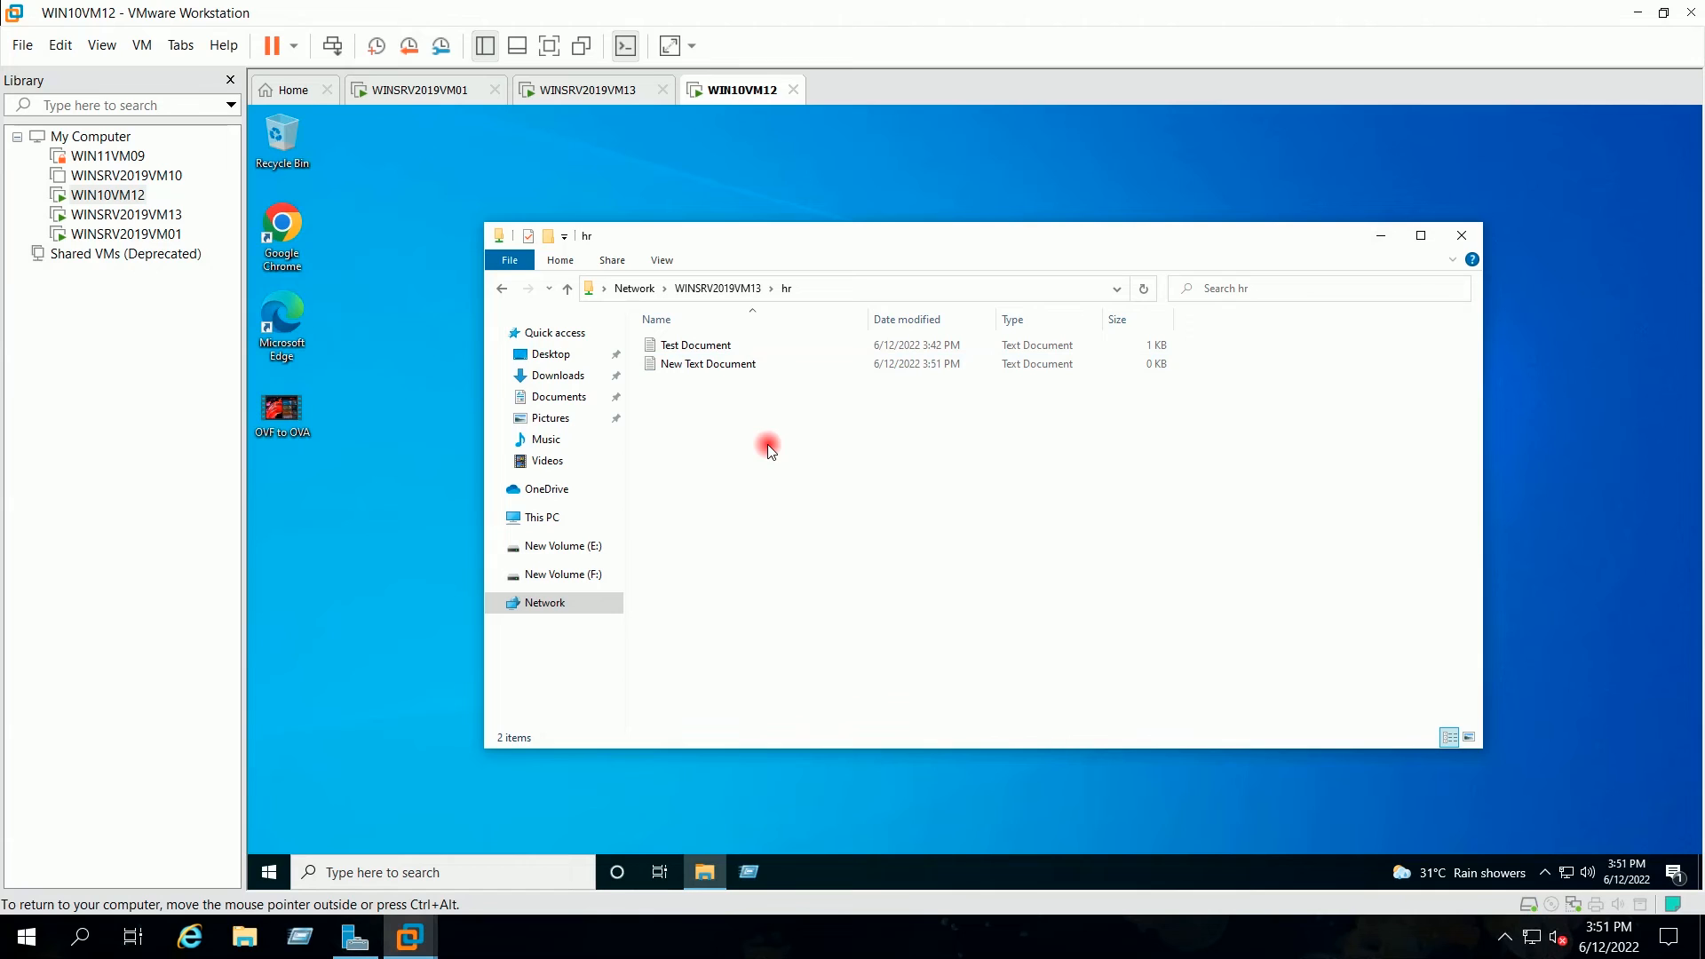
Step: Create a New folder in hr, then delete the New Text Document
right_click(768, 444)
mouse_move(908, 638)
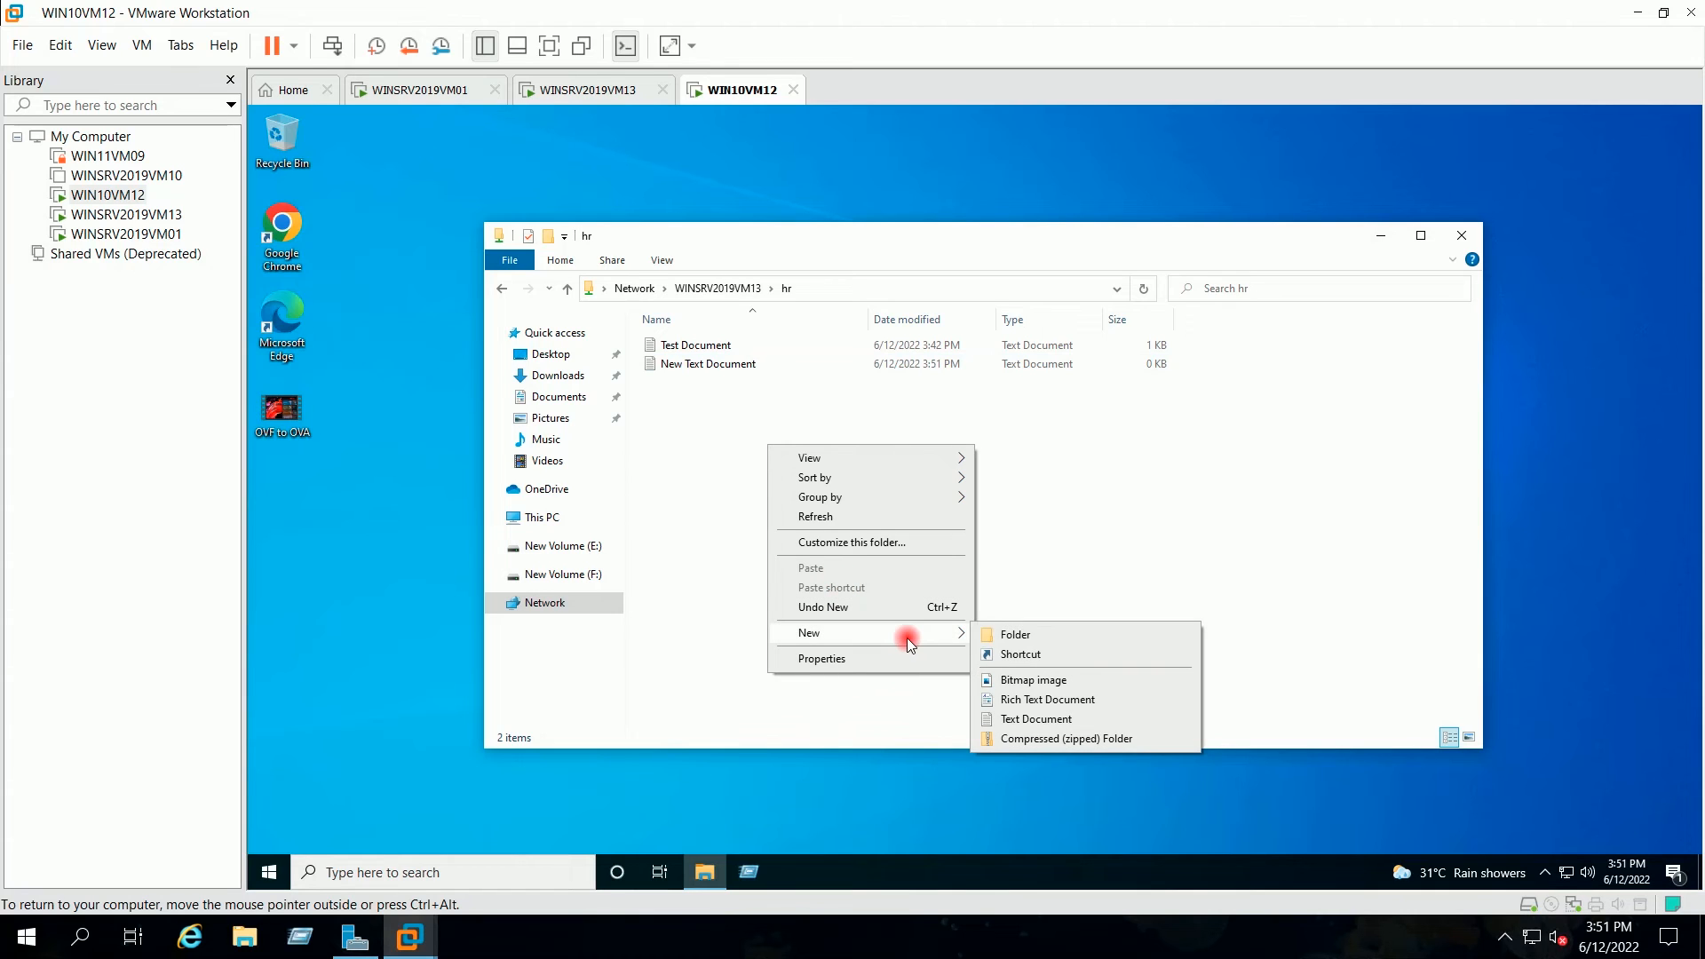
left_click(998, 634)
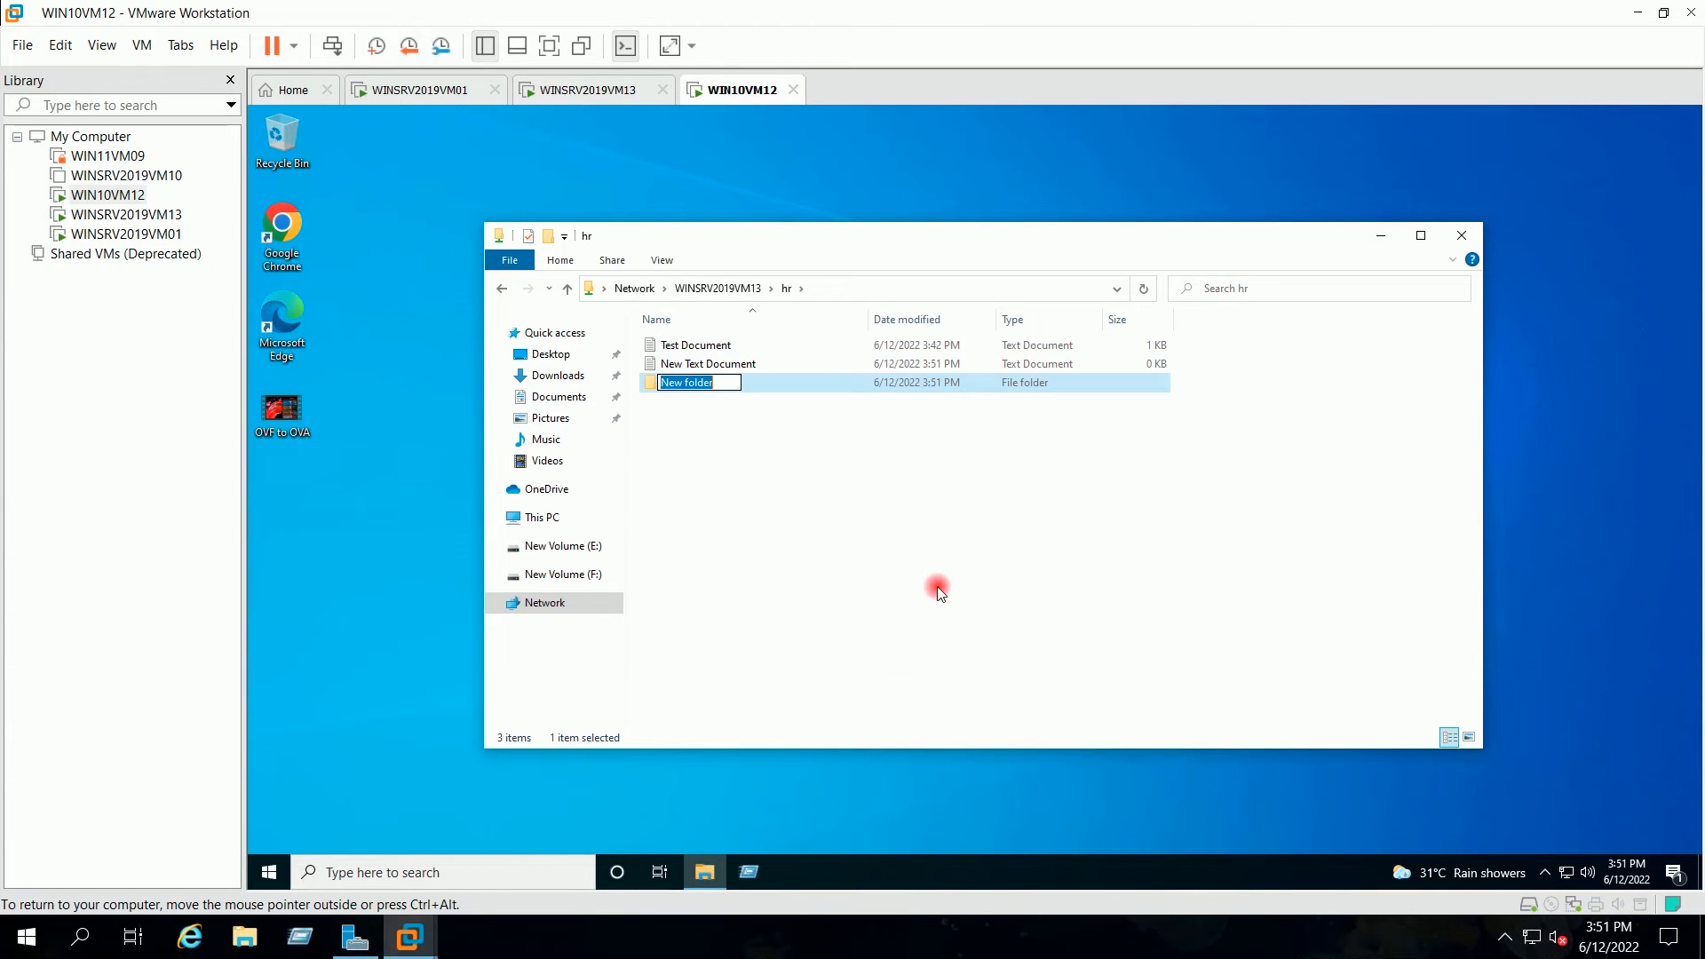
left_click(867, 539)
left_click(744, 364)
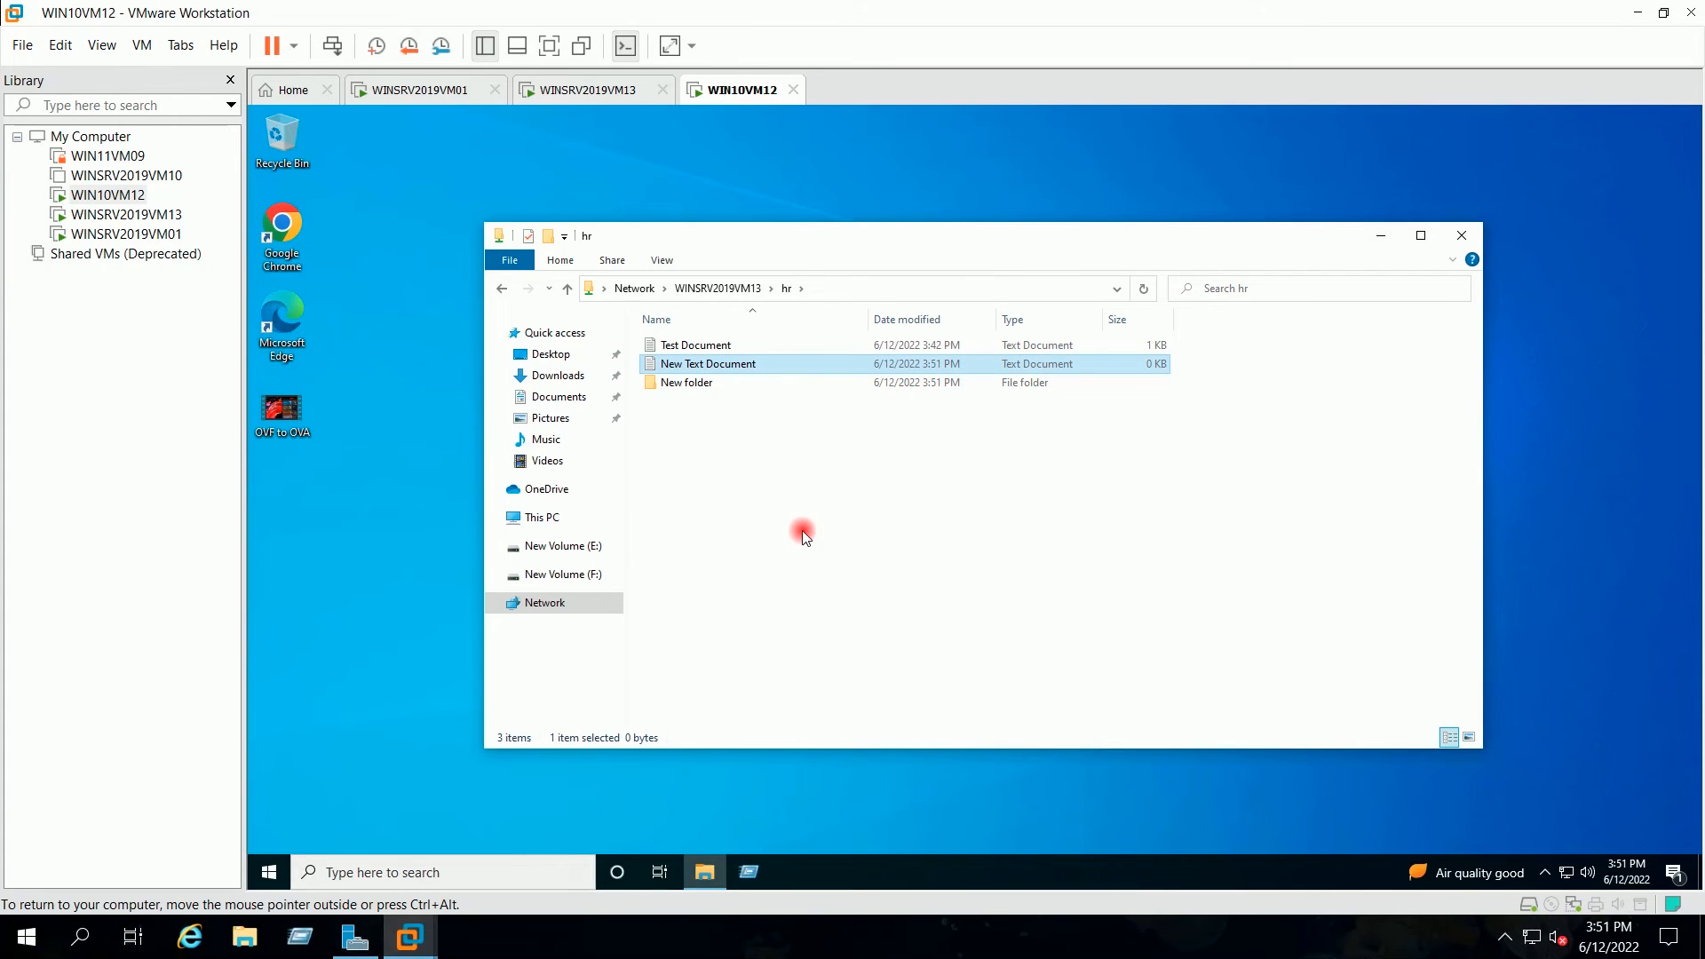
key("Delete")
key("Return")
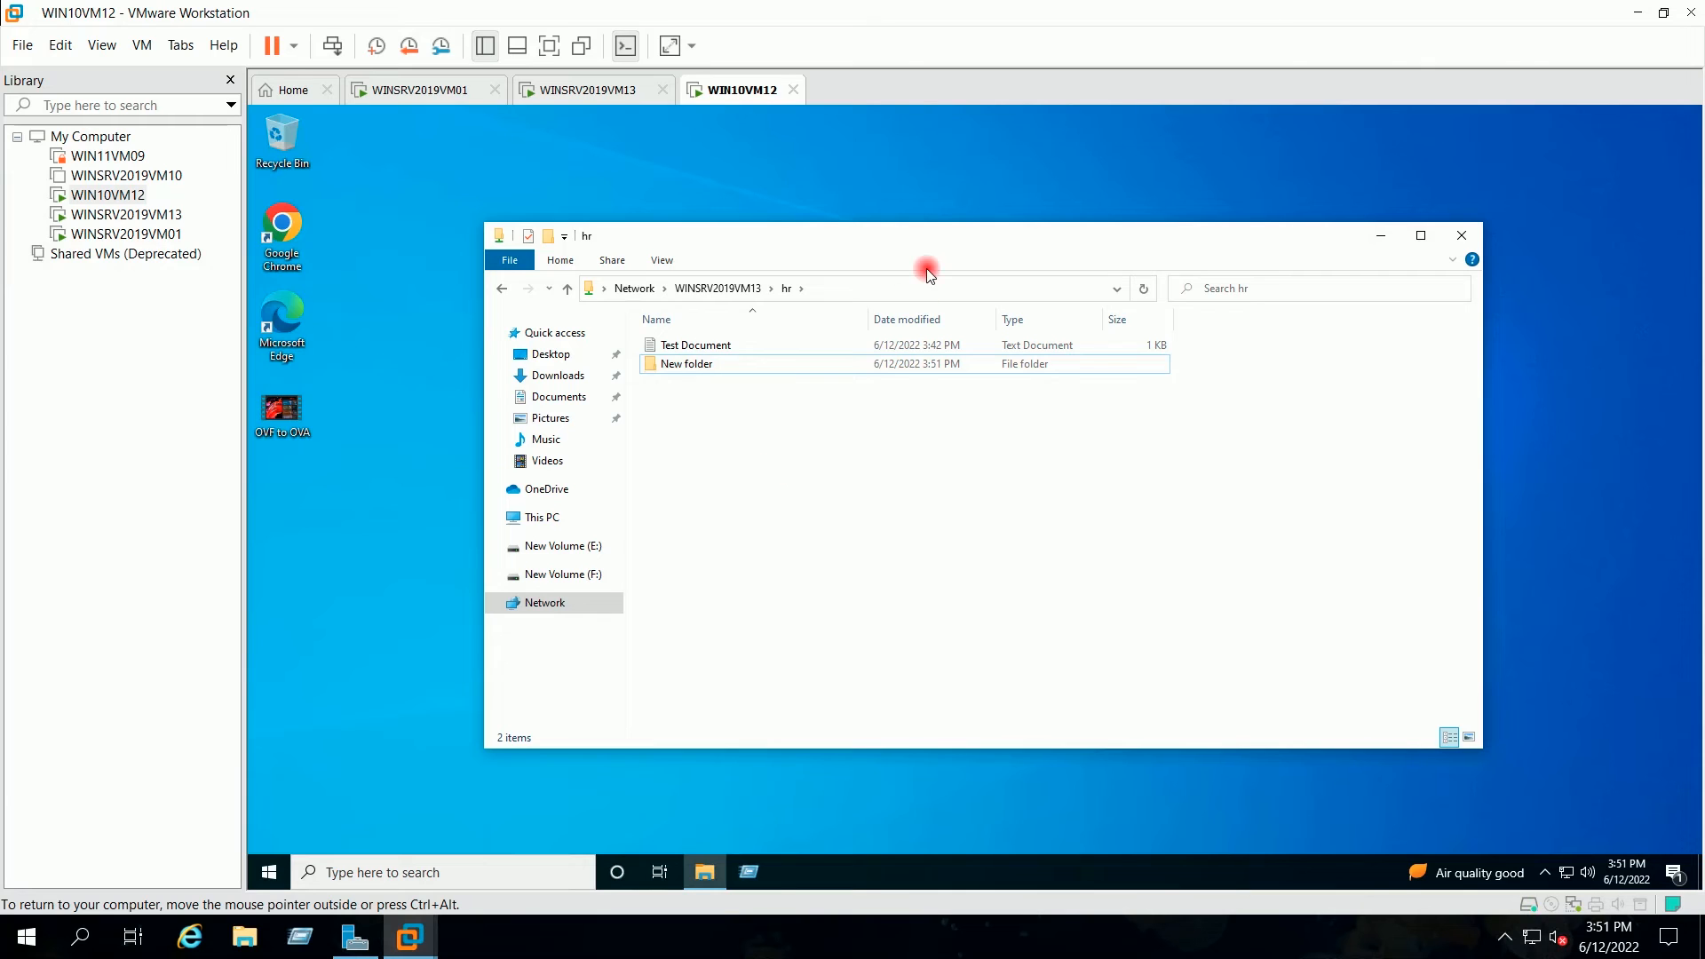
left_click_drag(917, 232, 925, 228)
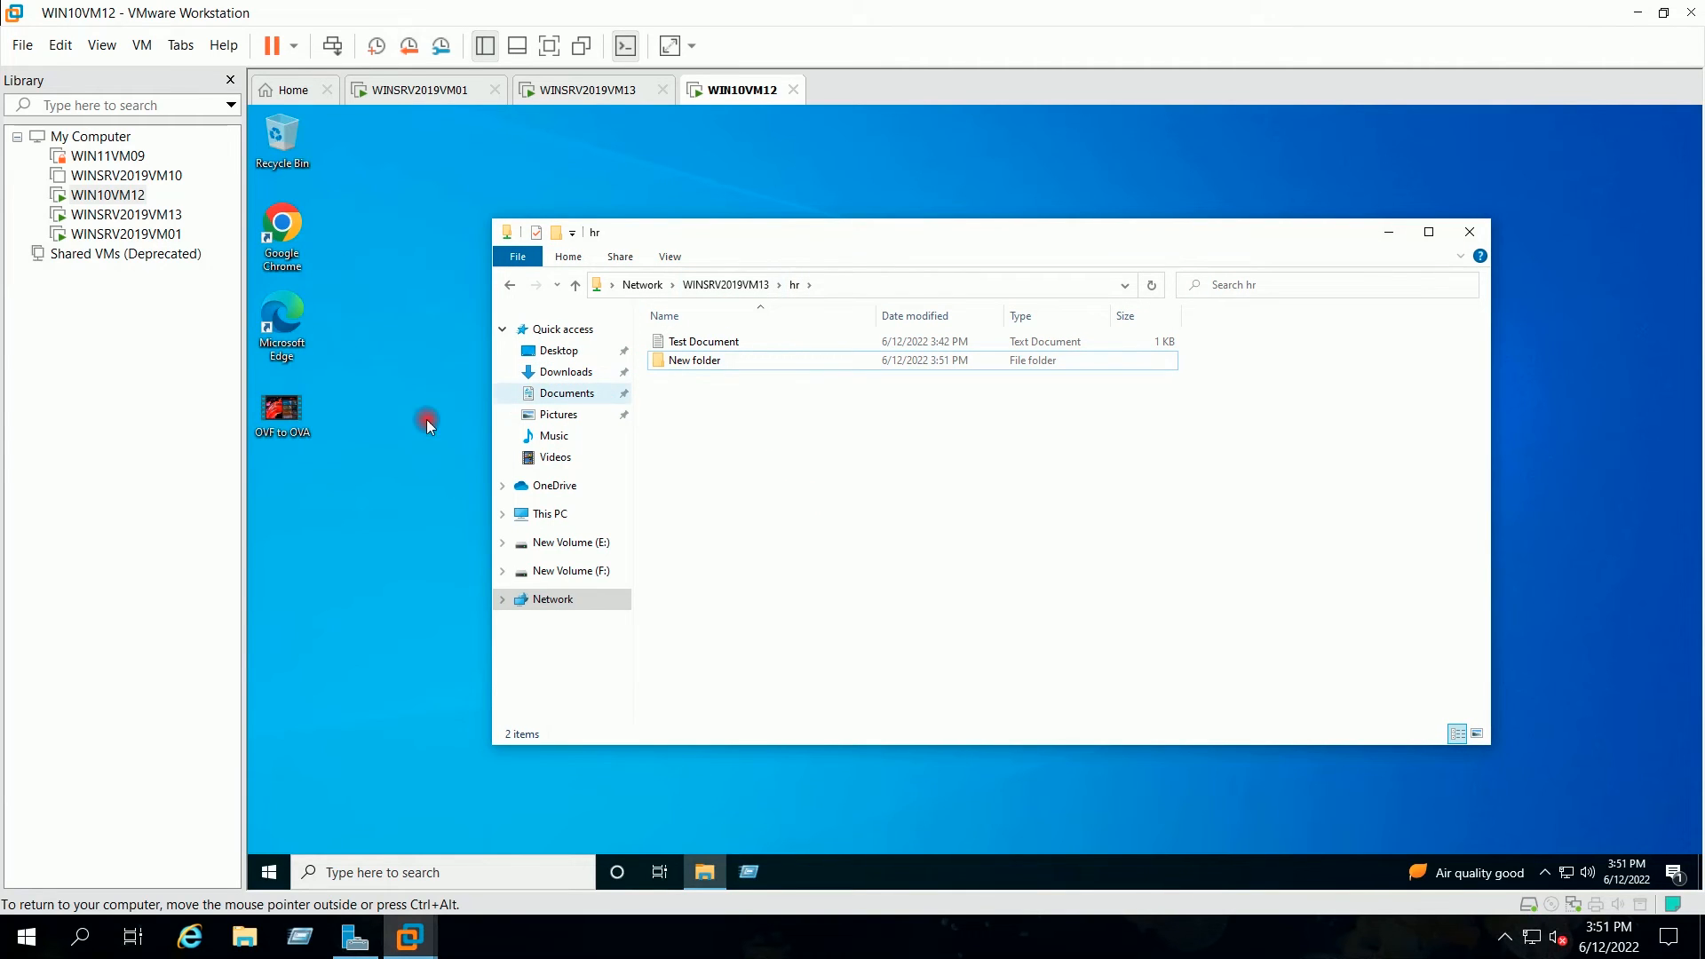
left_click(337, 455)
left_click(294, 430)
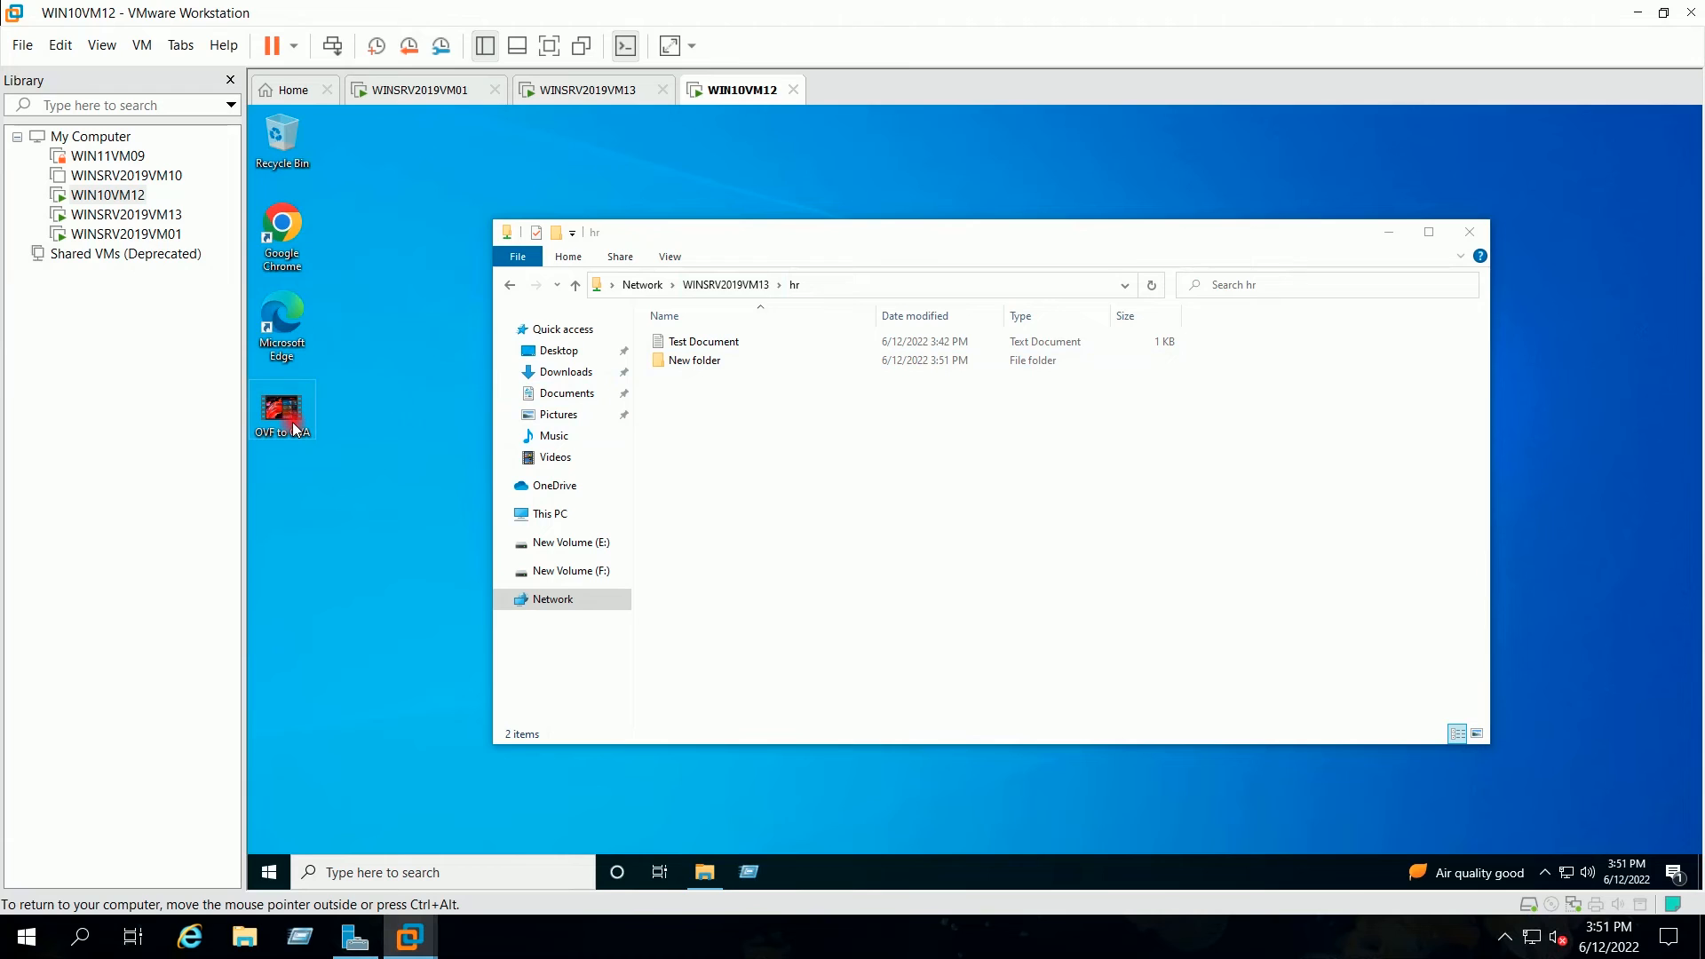
double_click(276, 409)
right_click(276, 409)
left_click(344, 628)
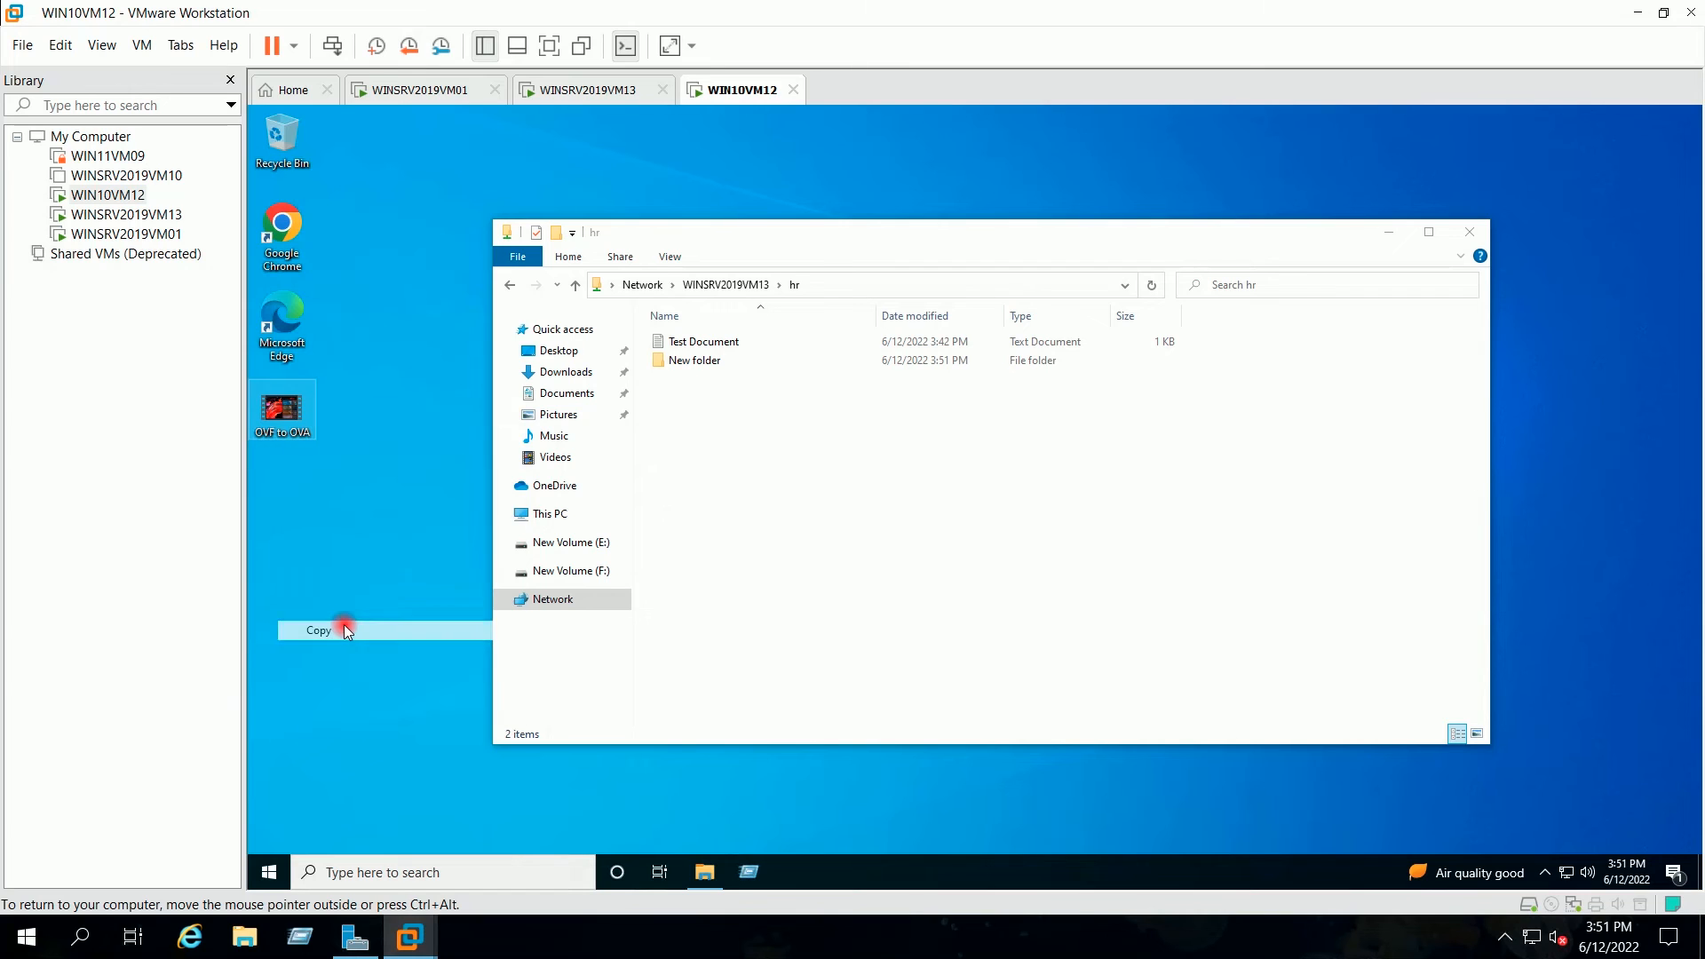
left_click(1004, 503)
right_click(858, 414)
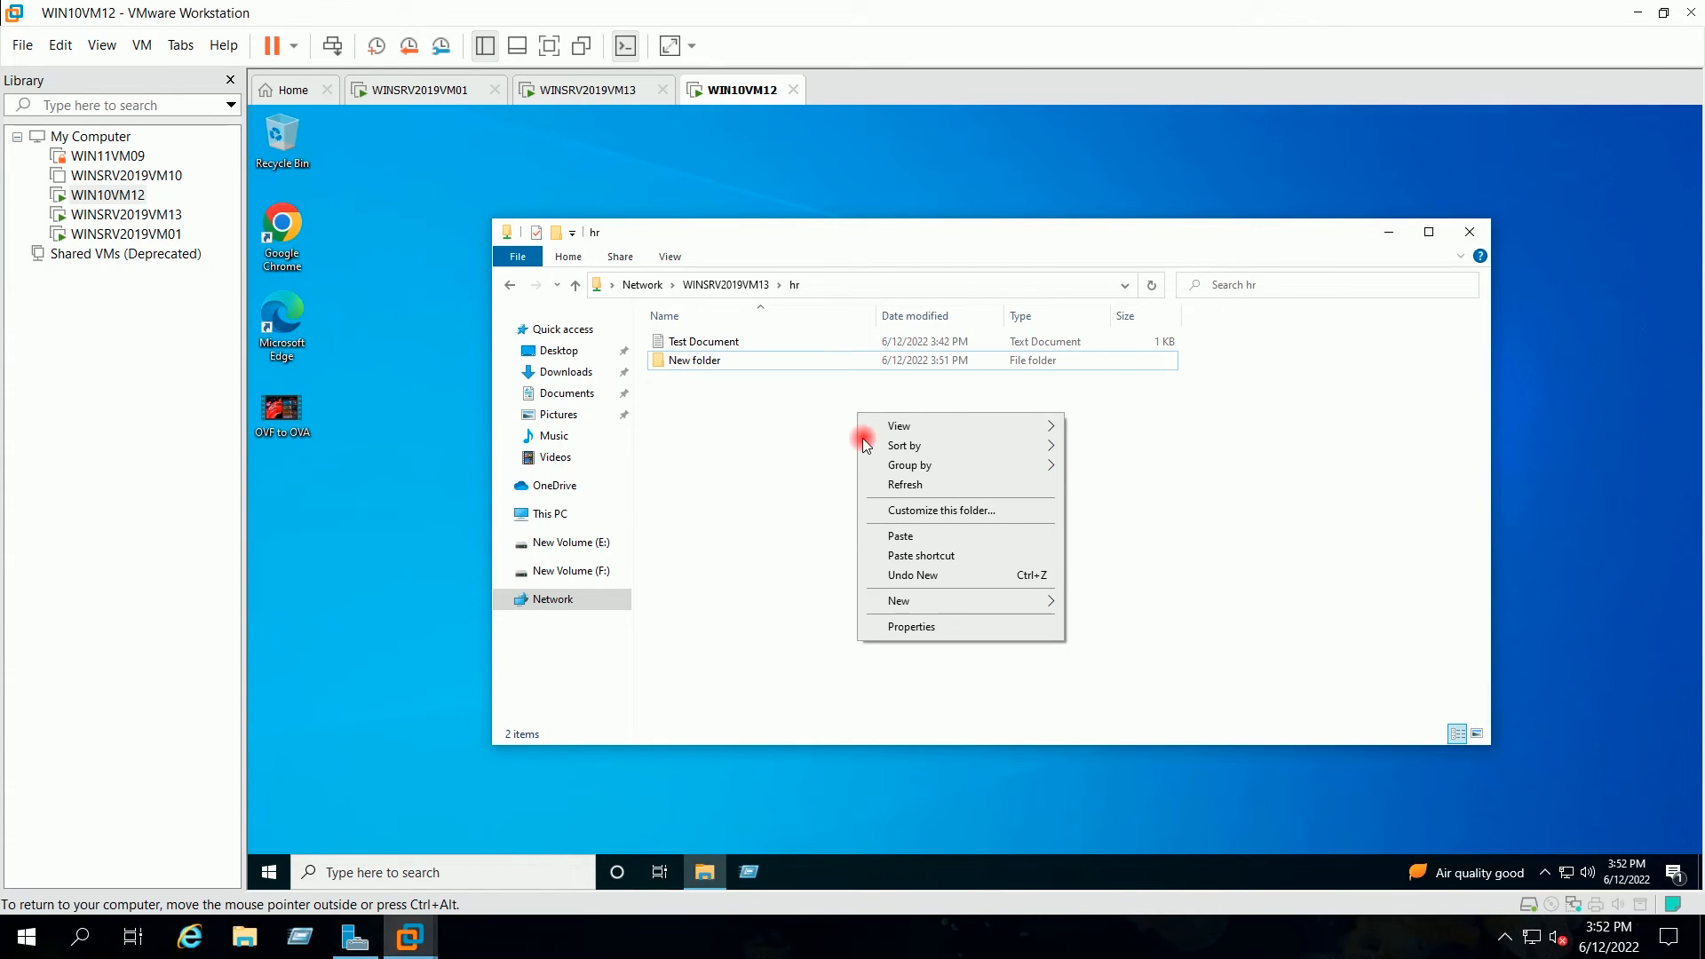
left_click(891, 534)
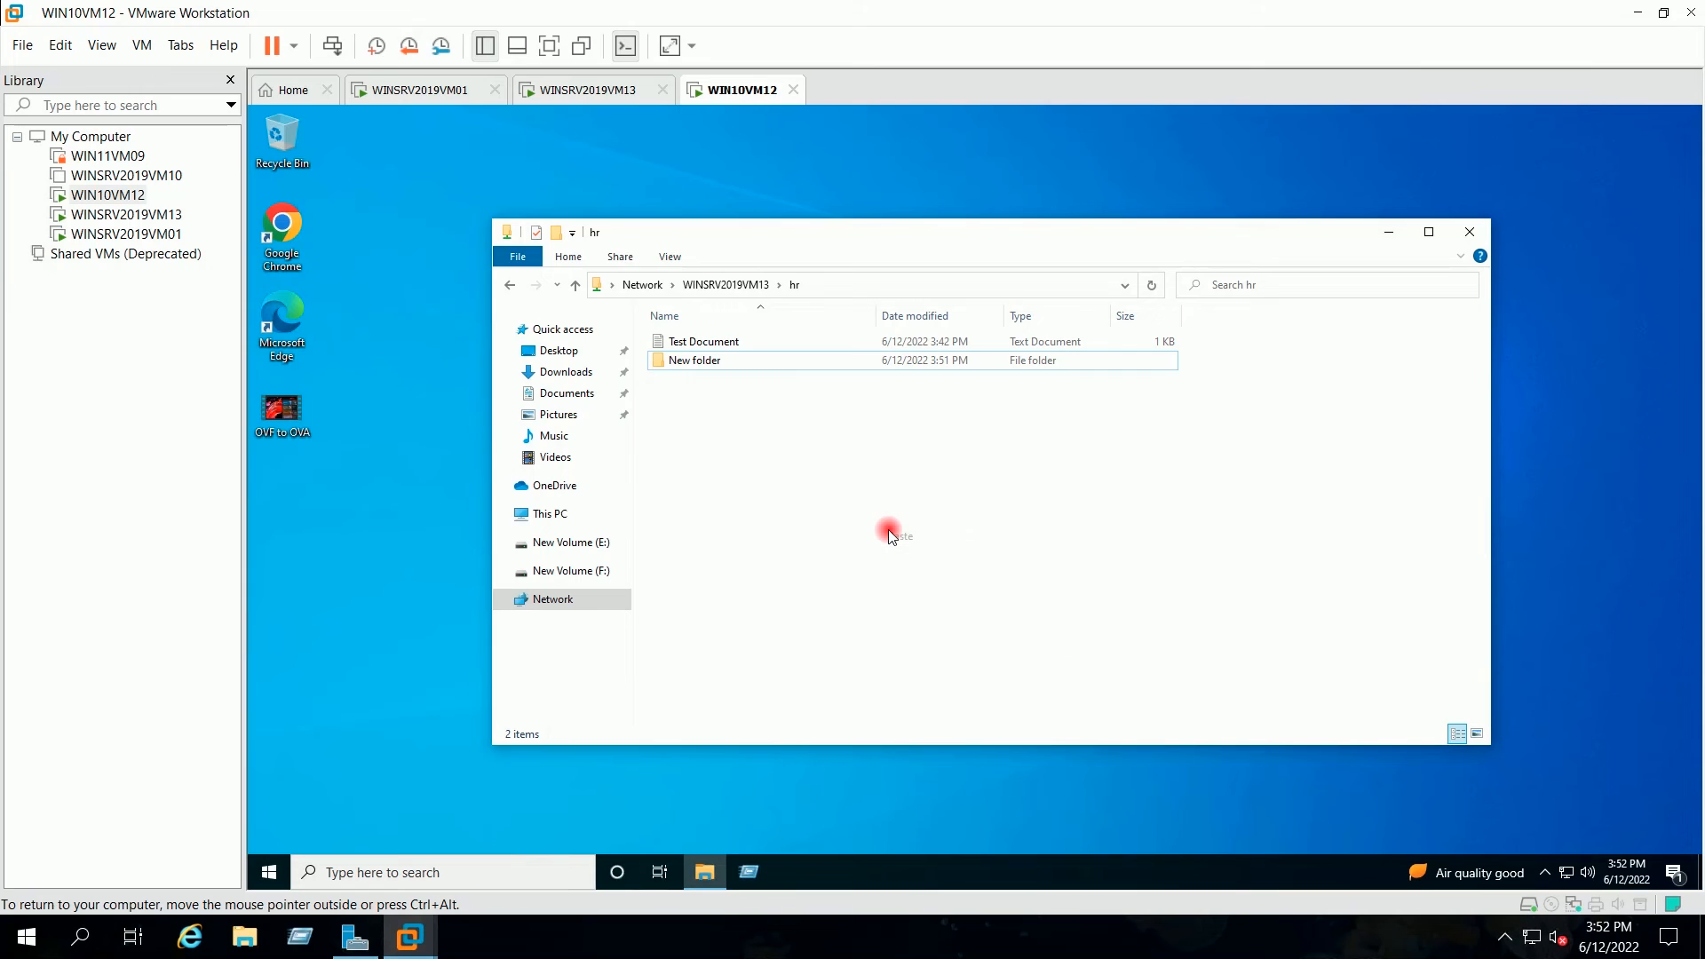
left_click_drag(666, 256, 931, 355)
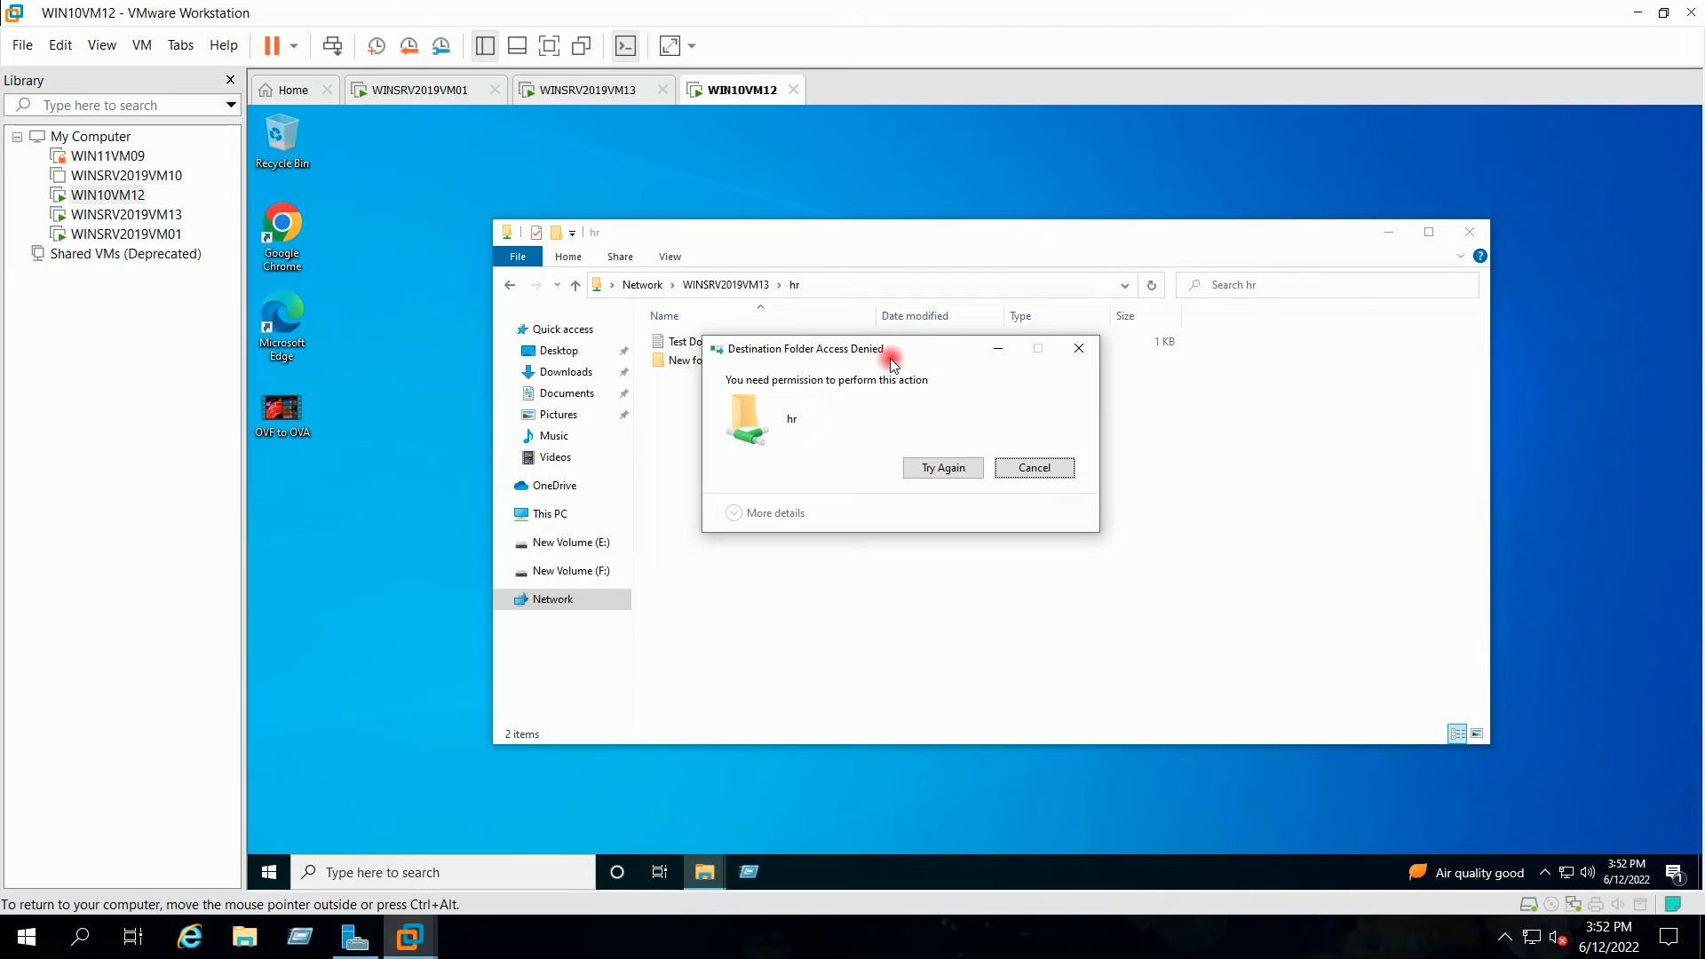
left_click_drag(877, 353, 913, 418)
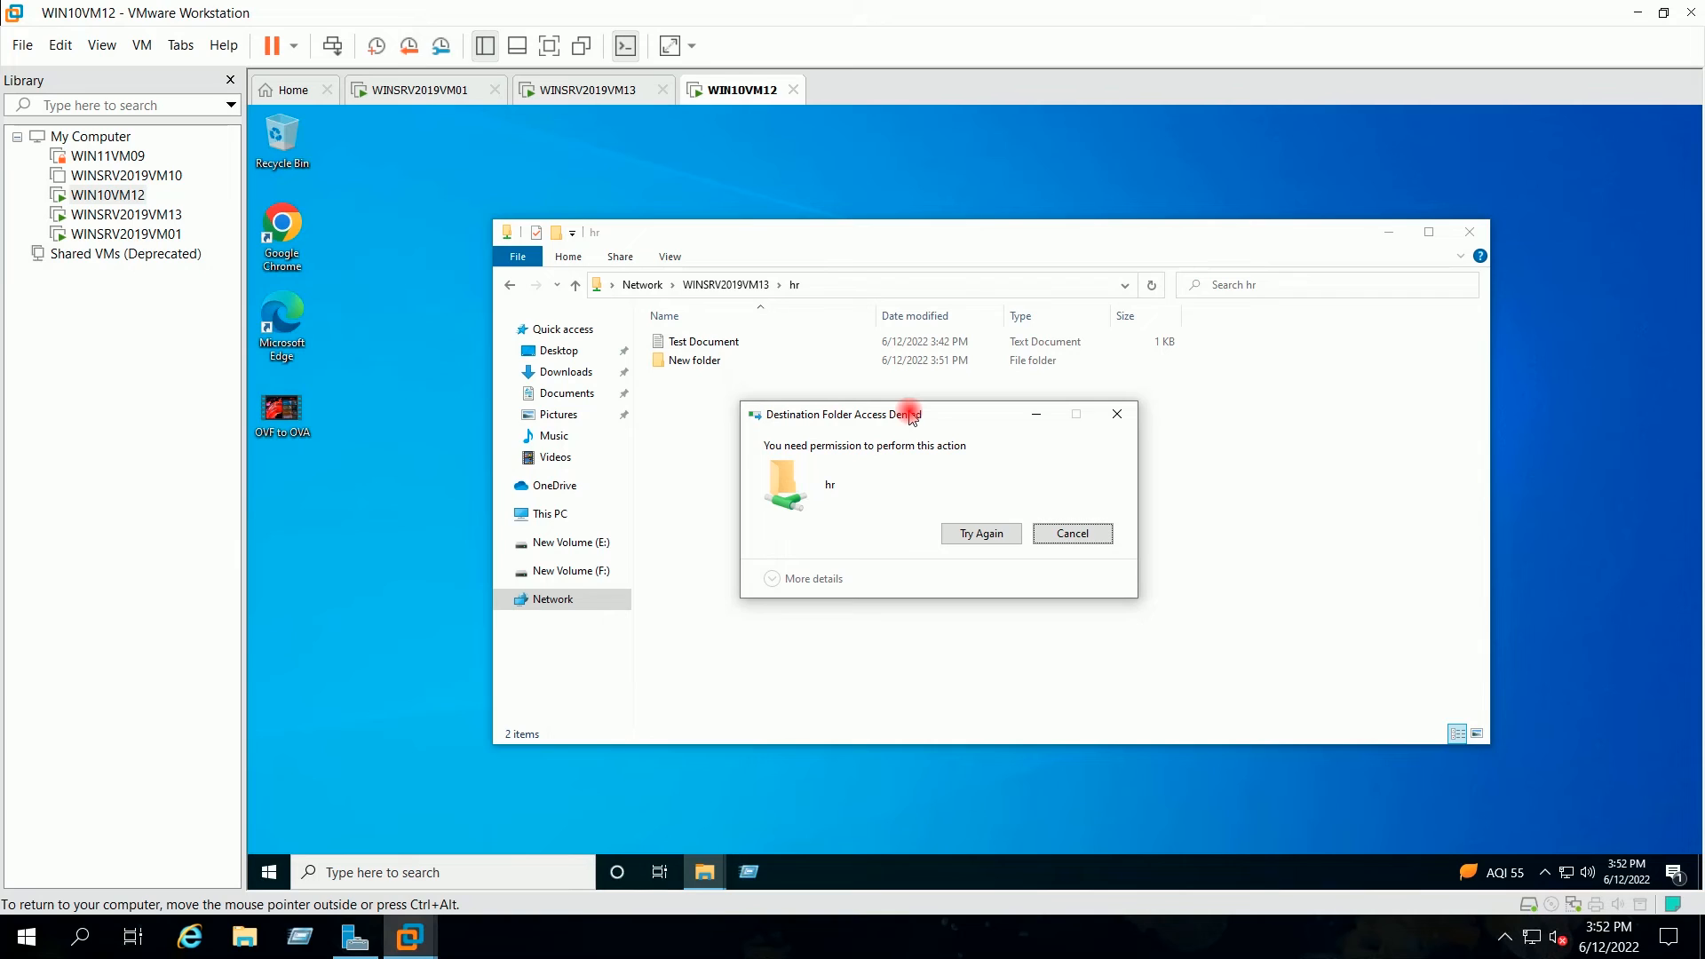
left_click_drag(910, 414, 886, 422)
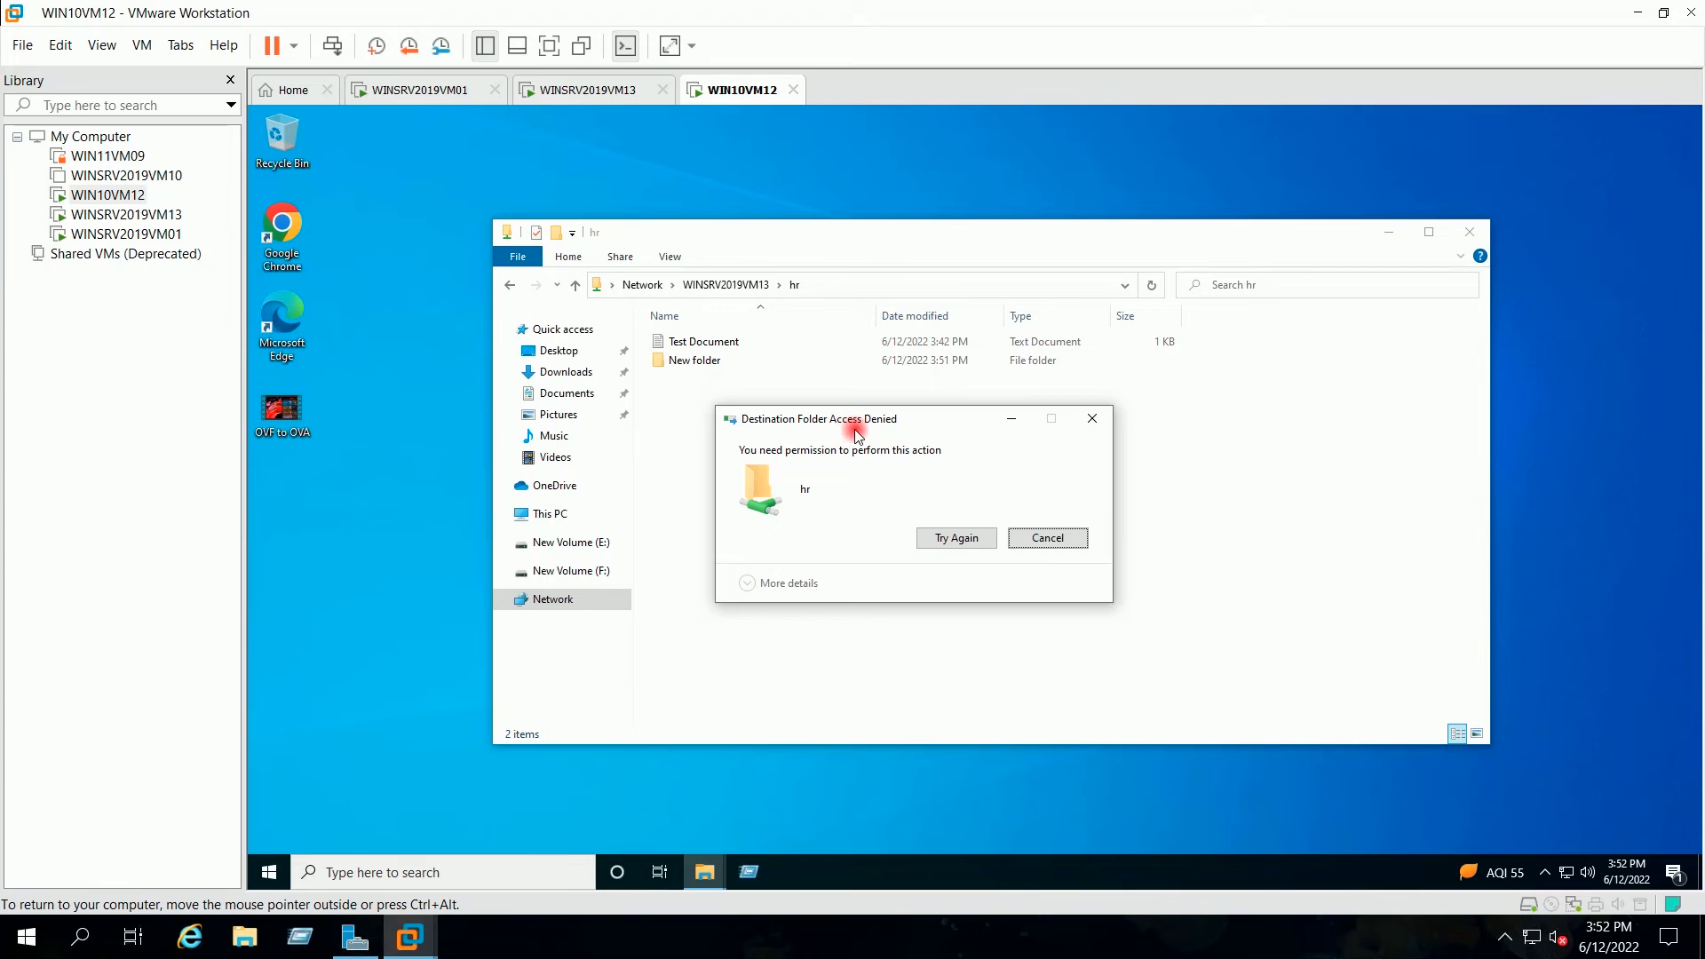
left_click_drag(839, 435, 837, 435)
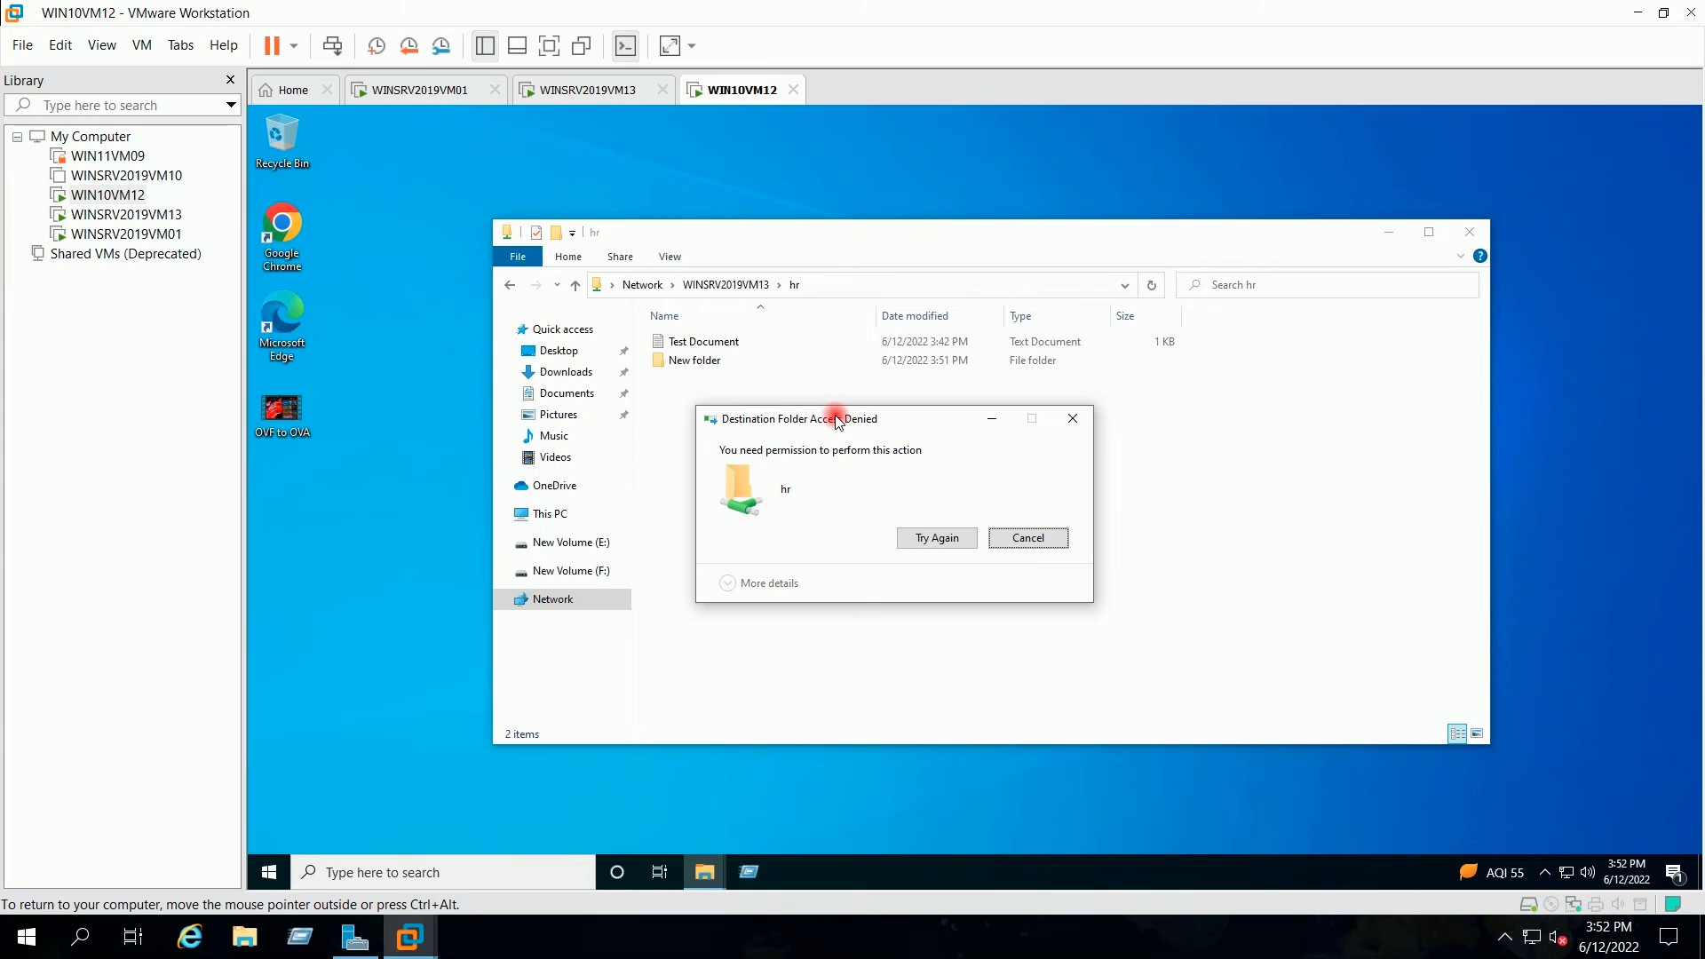
left_click(1018, 542)
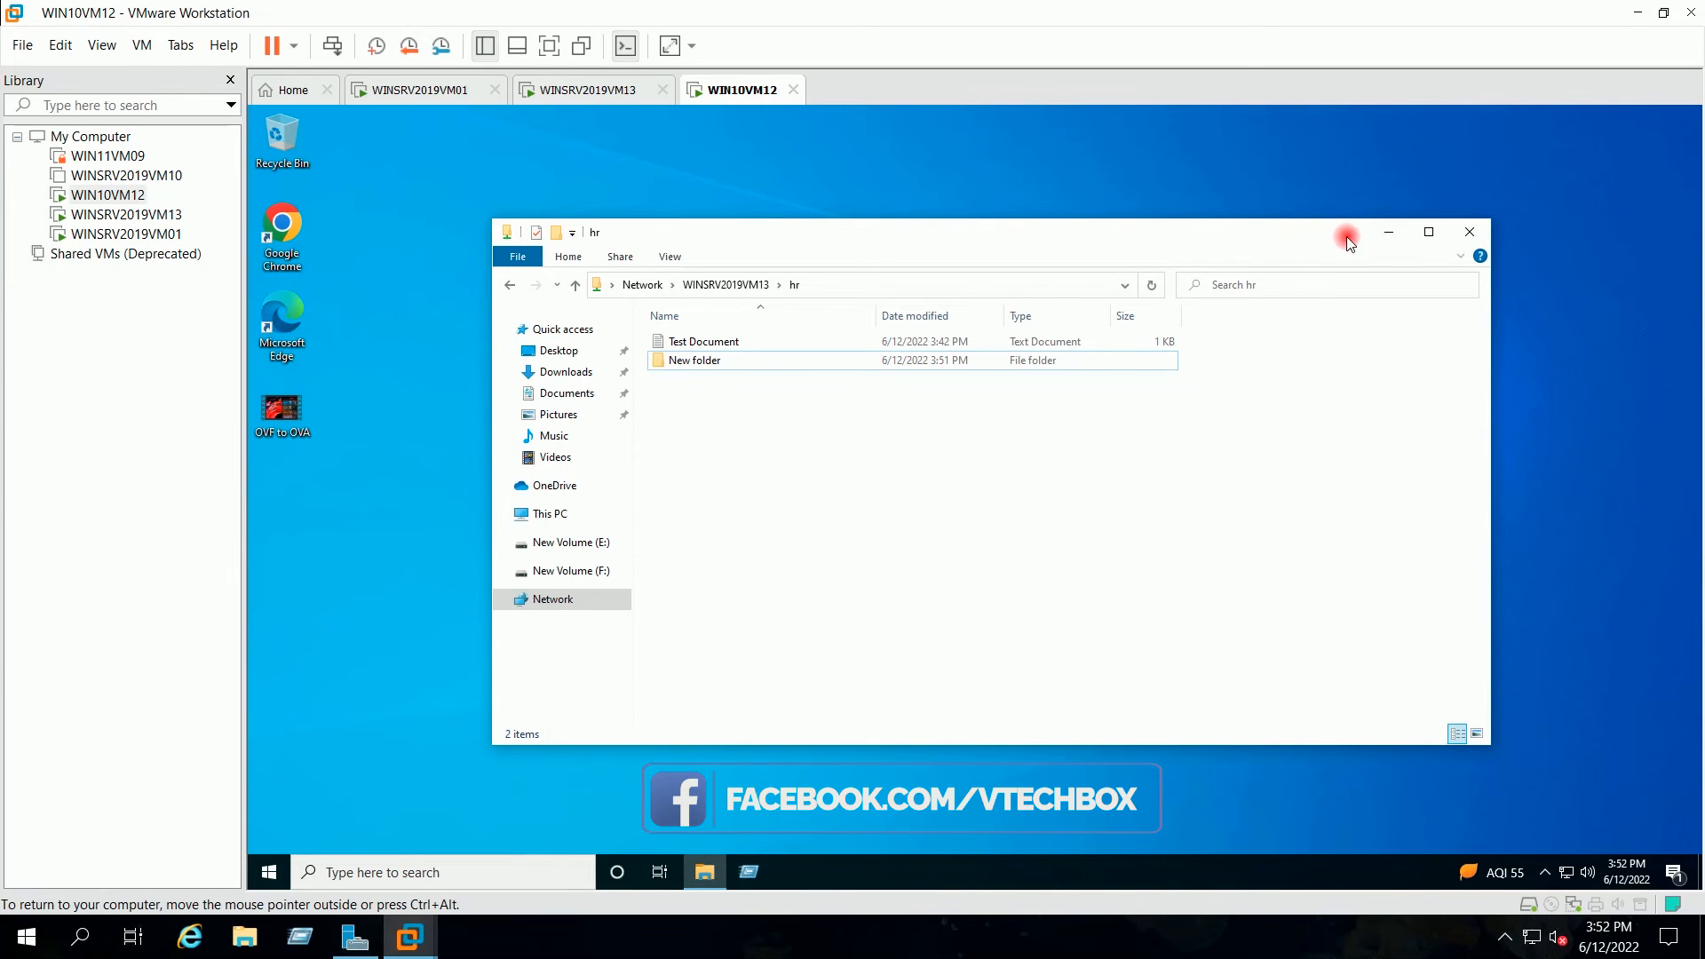
Step: Minimize the hr window, switch to WINSRV2019VM13, and close its New Volume (E:) window
left_click(1392, 231)
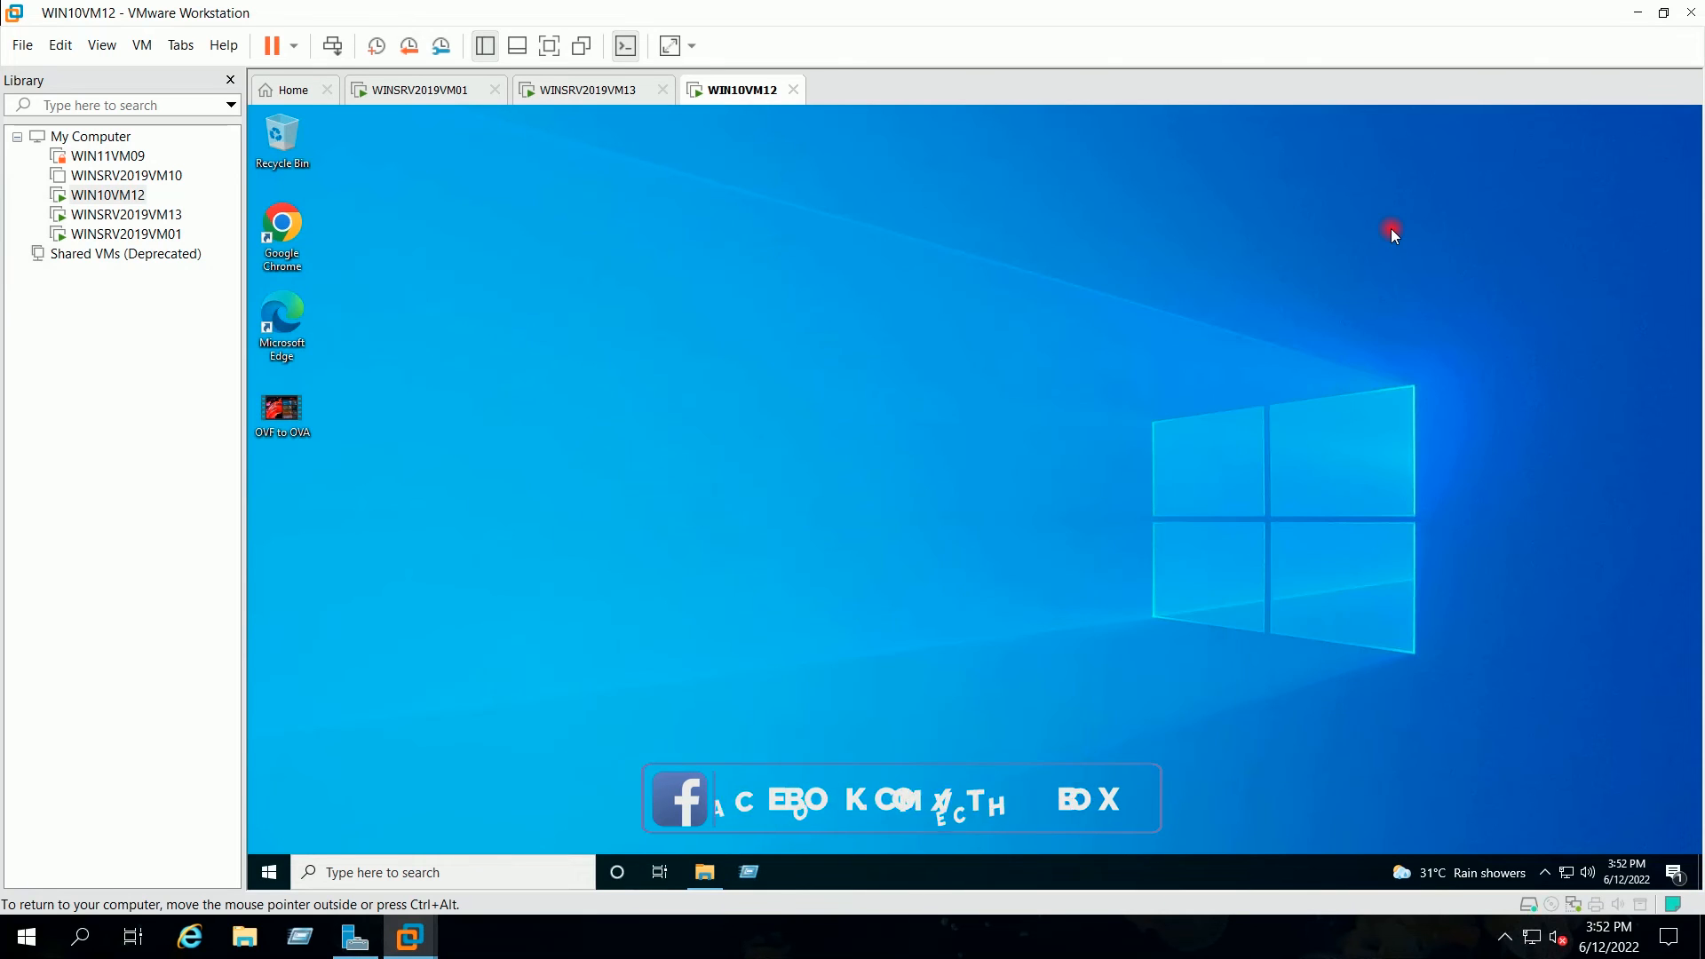
left_click(627, 93)
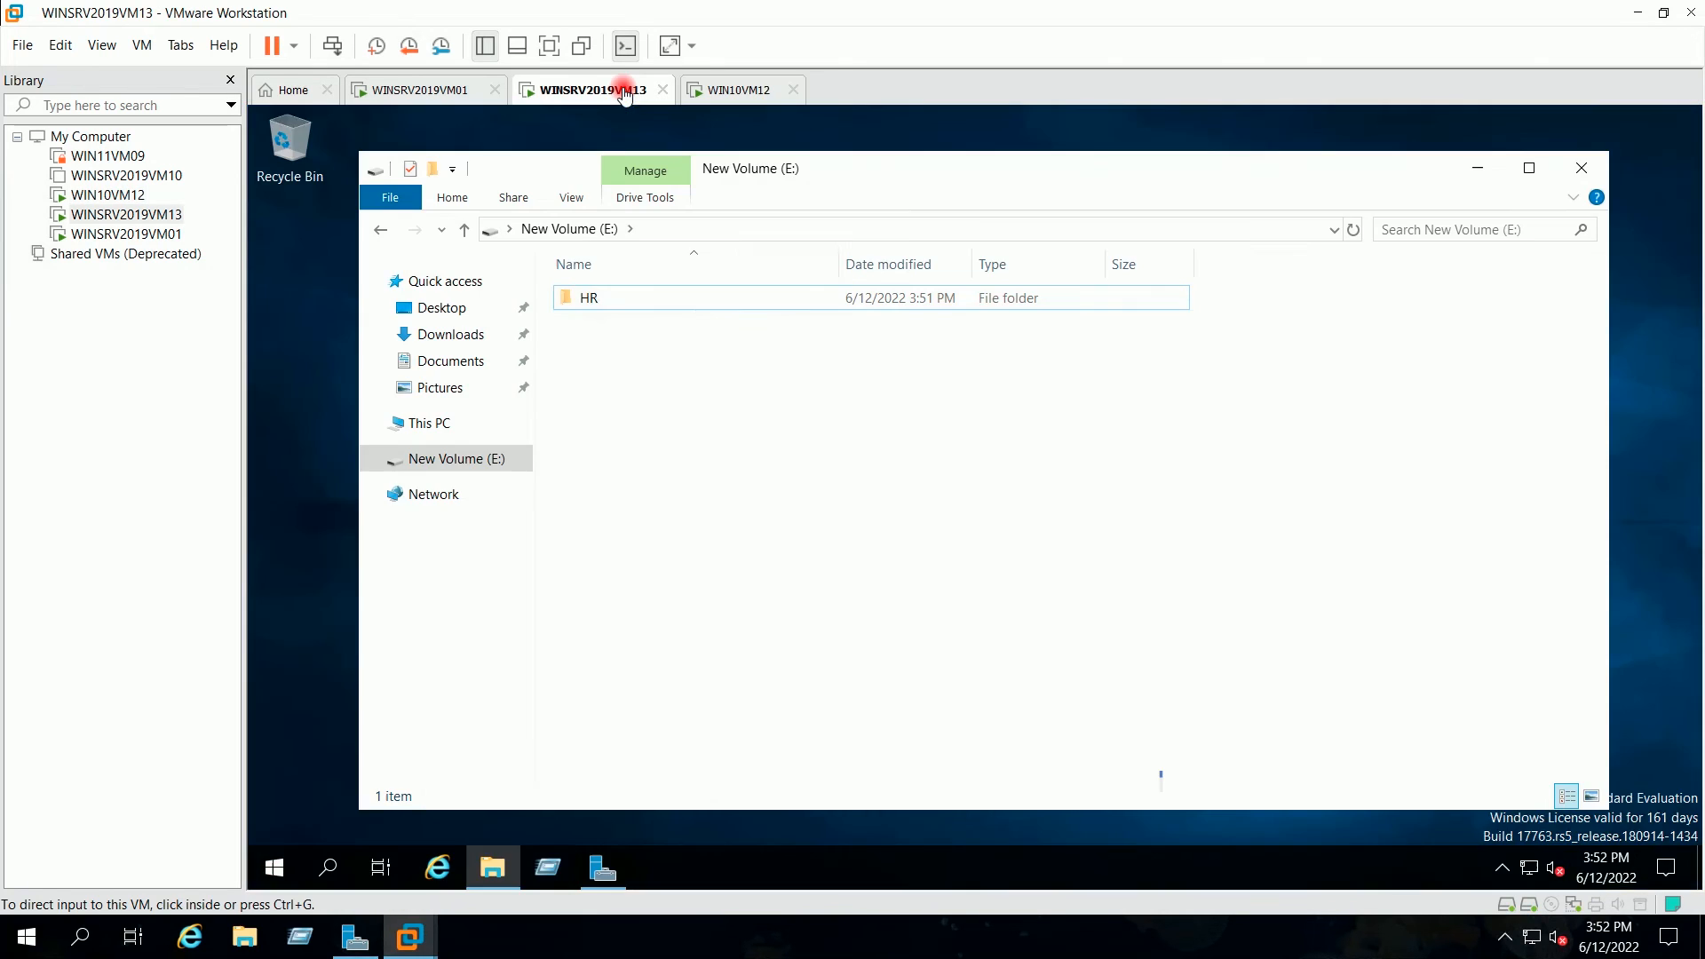
left_click(1583, 171)
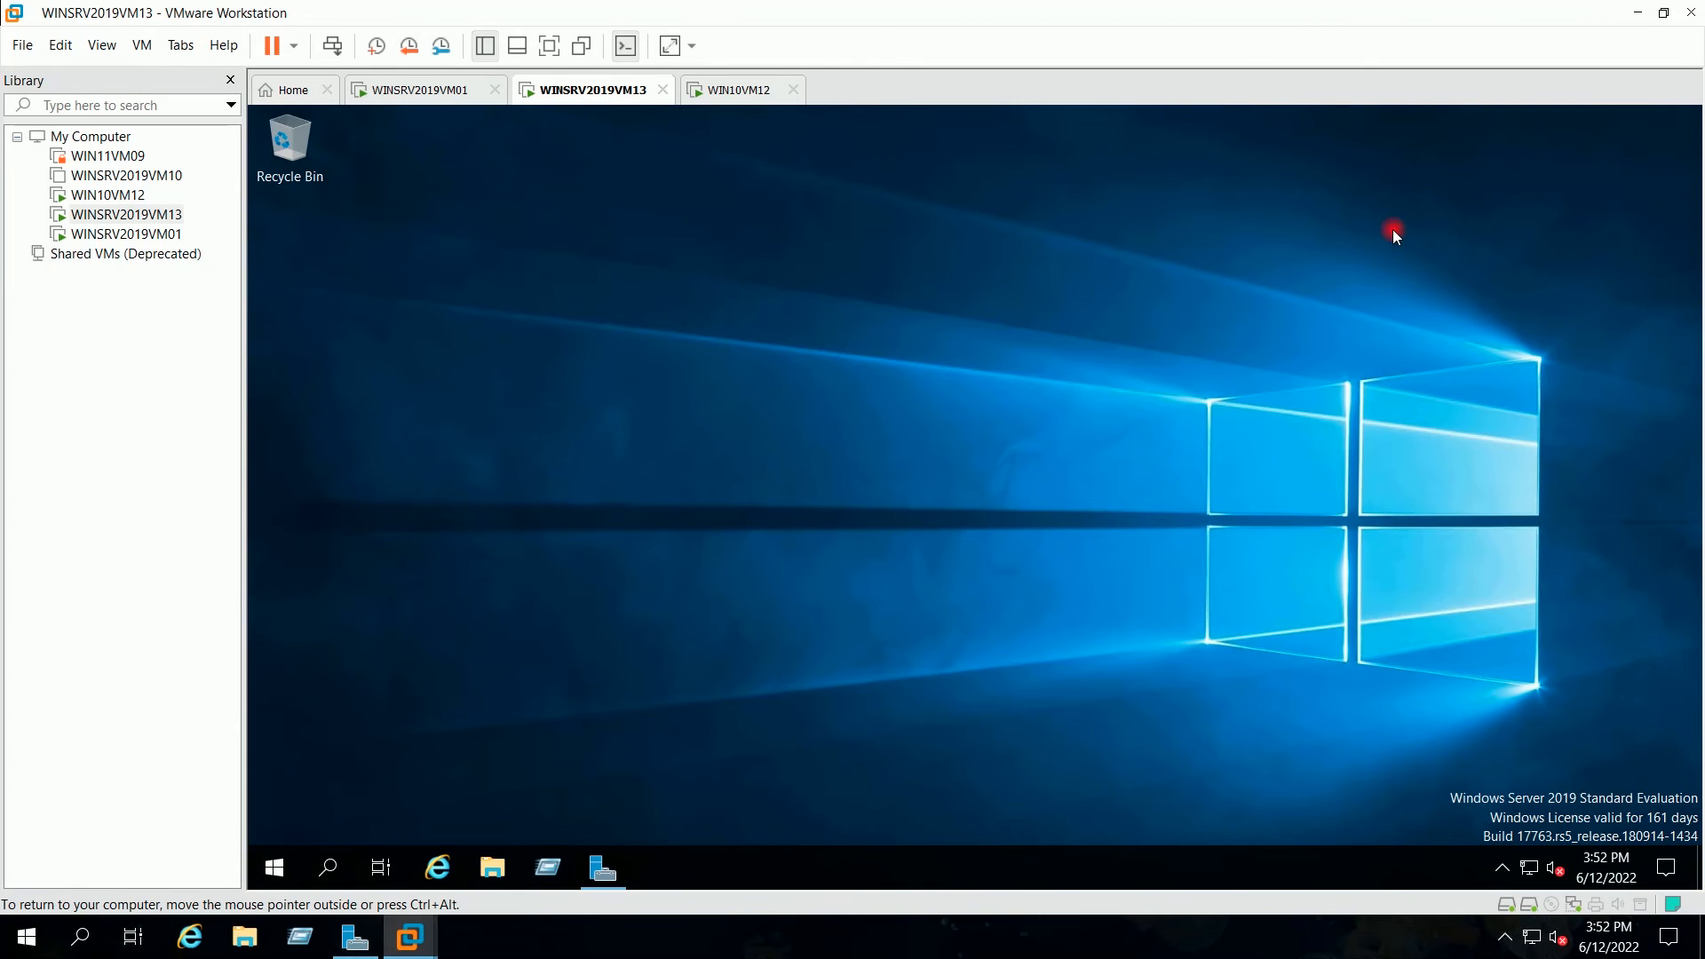
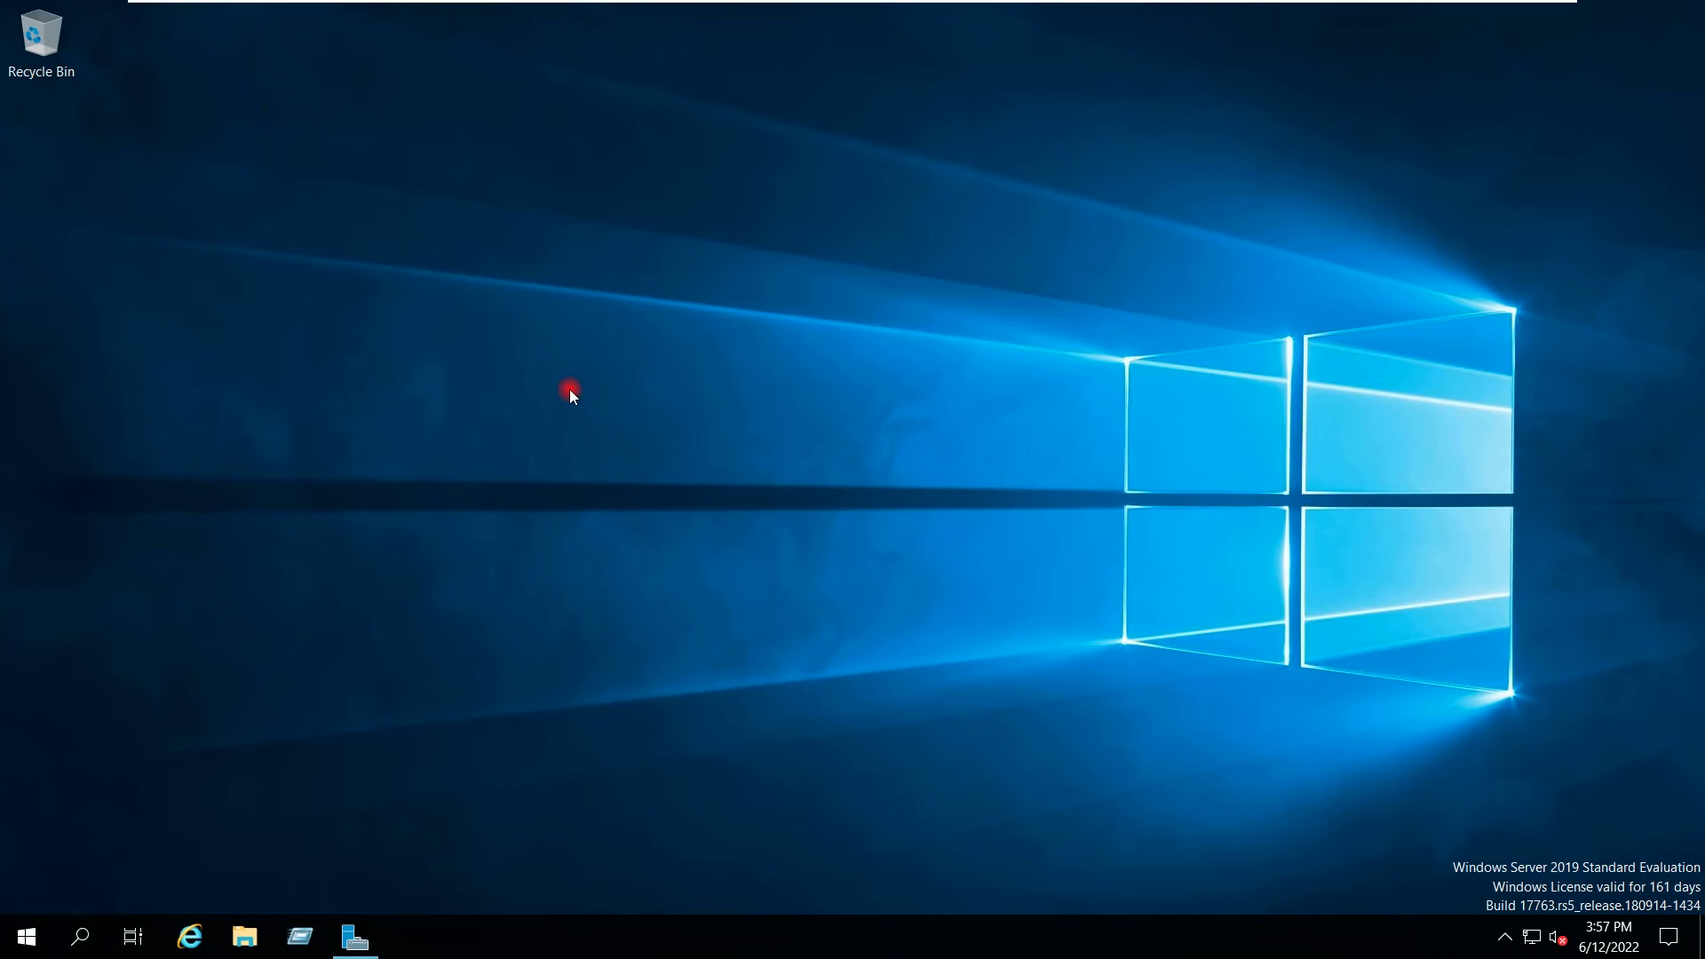
Step: Browse to \\192.168.0.151 from the Run box to list the server's shares
left_click(300, 937)
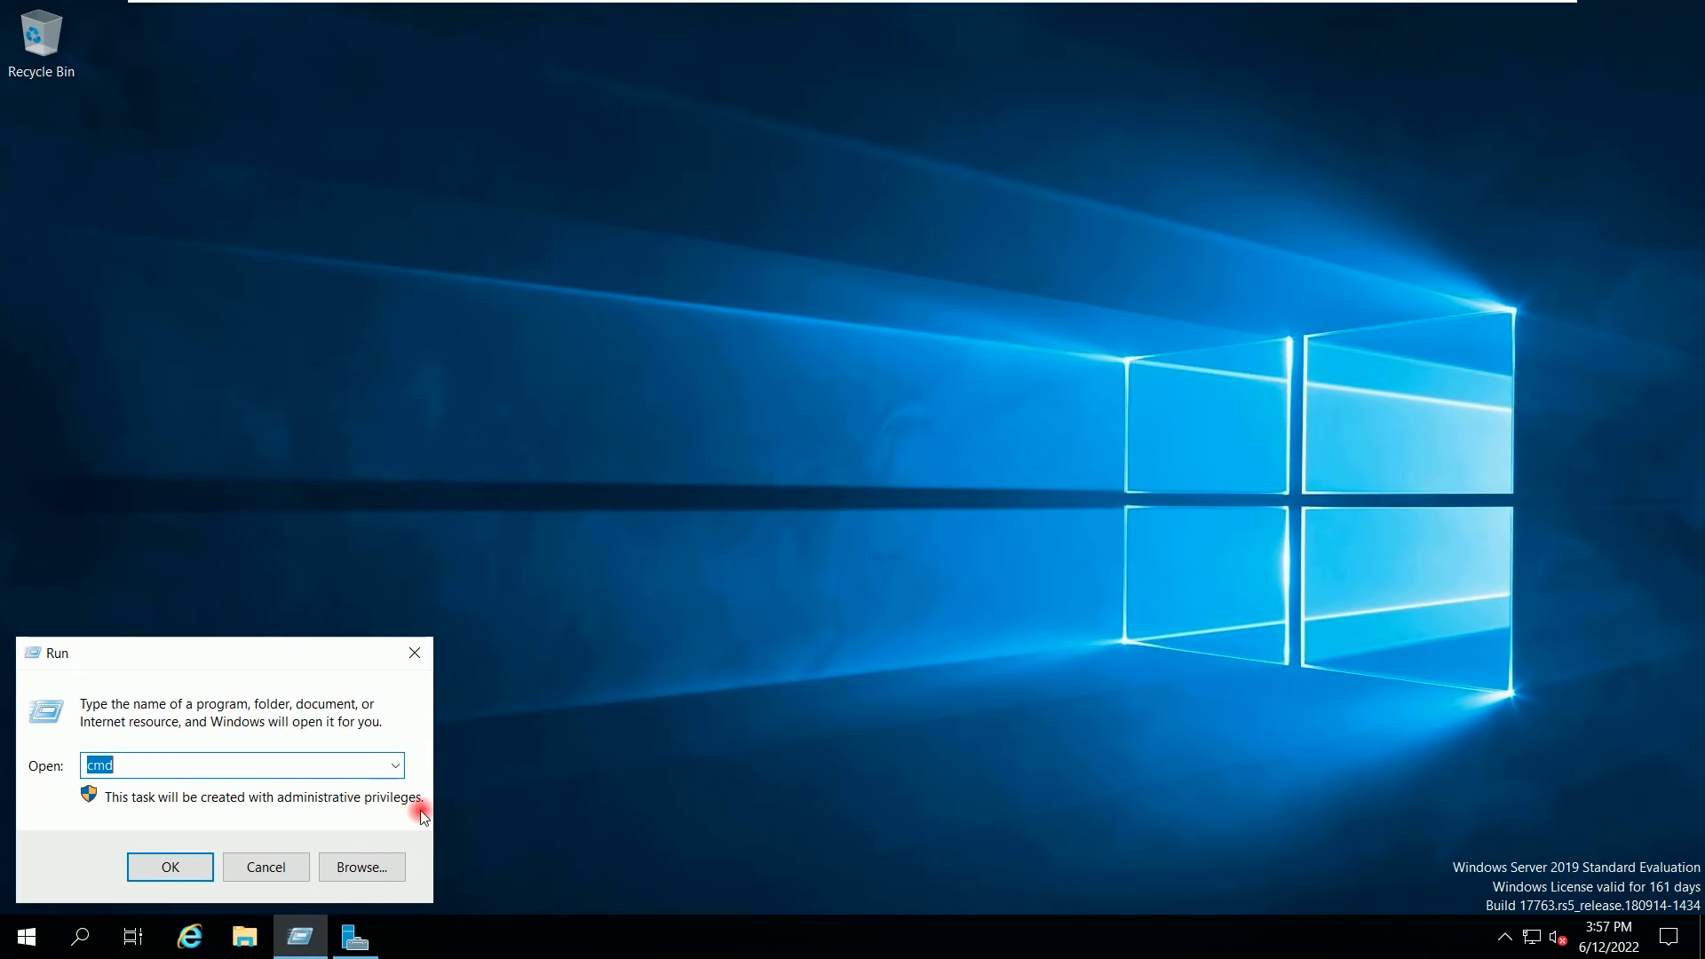
type("\\\\192.168")
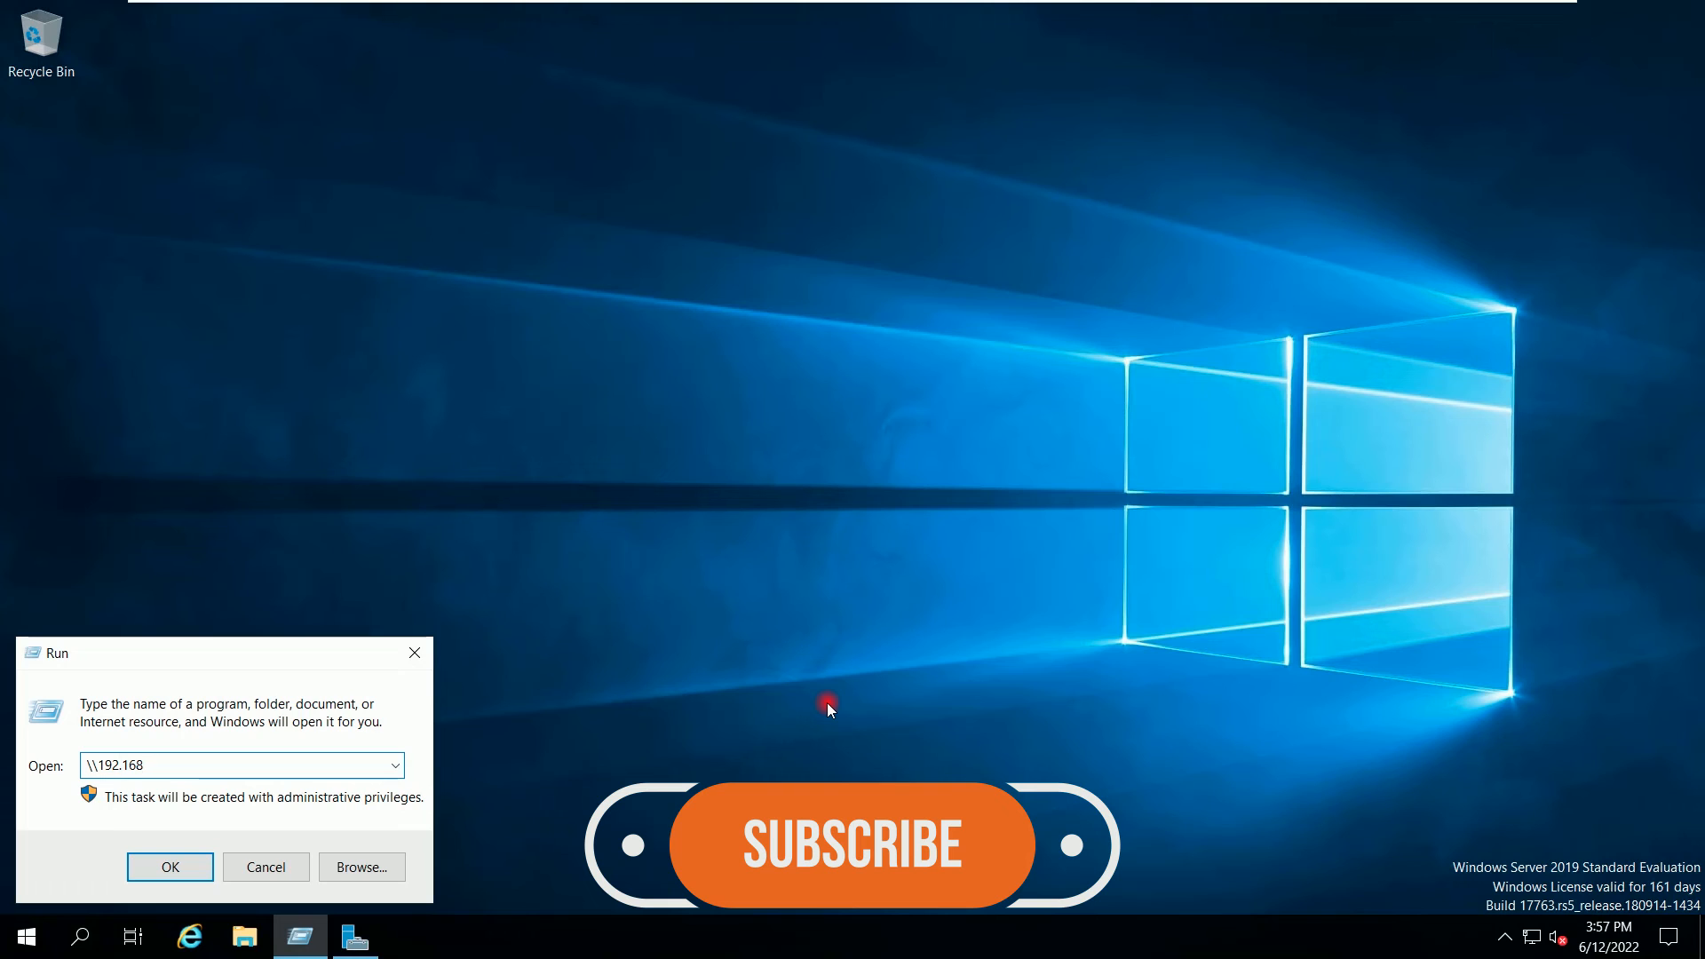
type(".0.151")
key("Return")
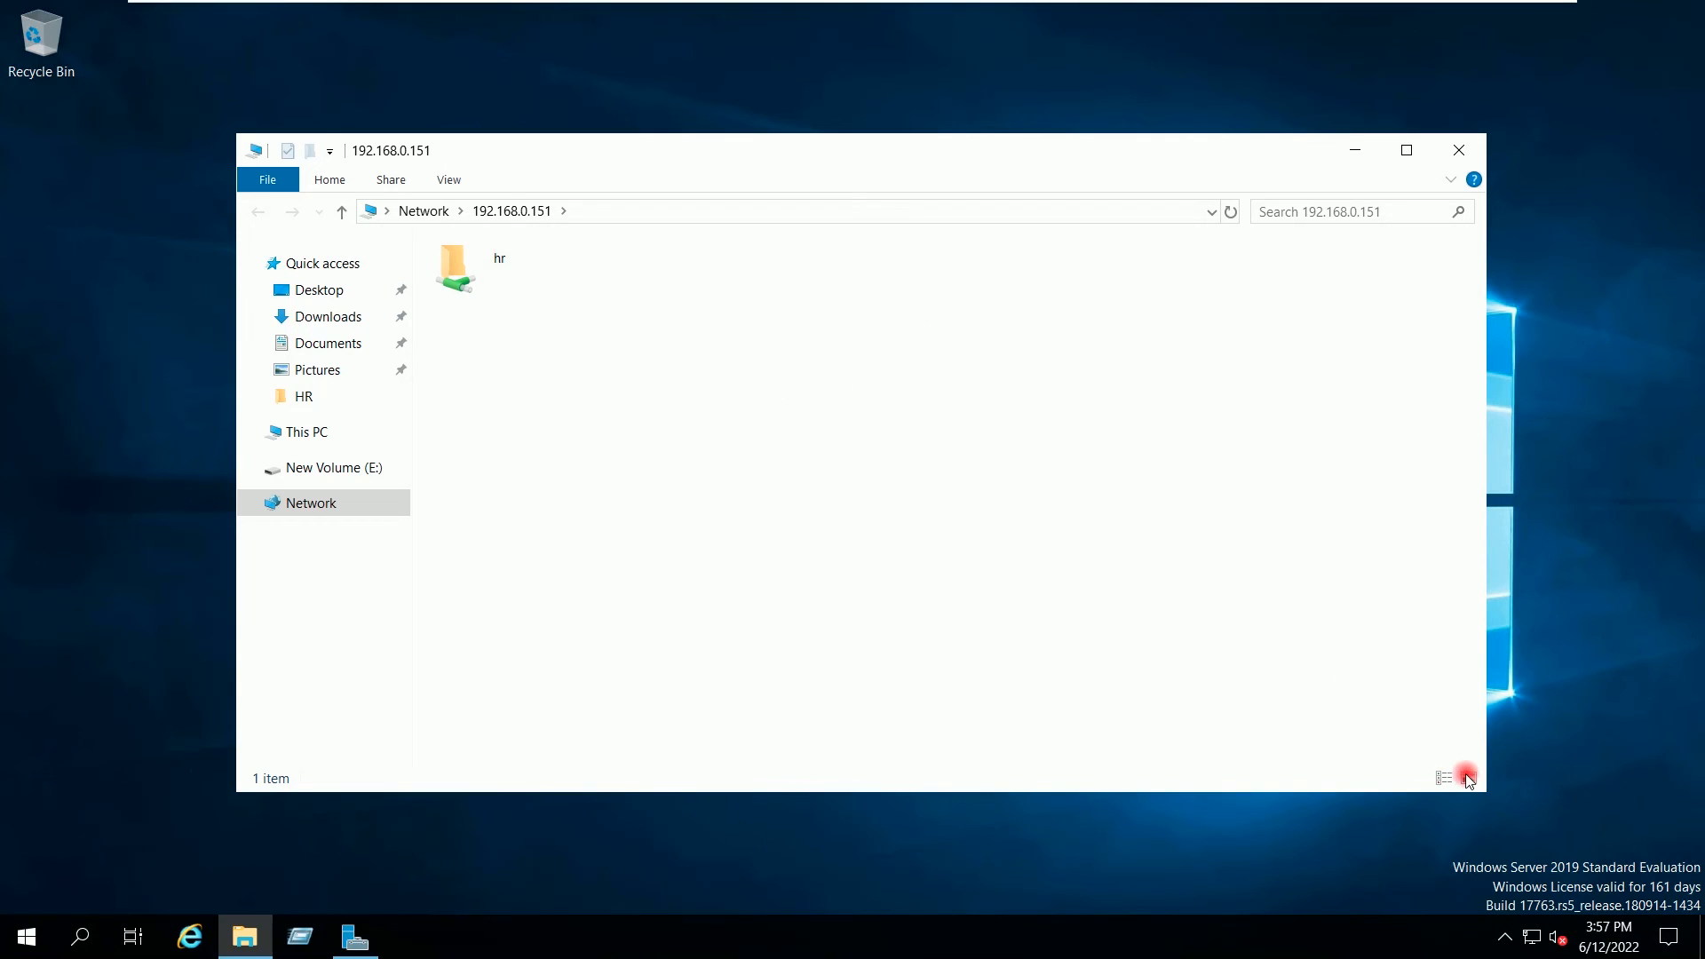
Step: Enlarge the Explorer window, open the hr share, and look over the New Hires and Payroll folders
left_click_drag(1484, 789, 1602, 851)
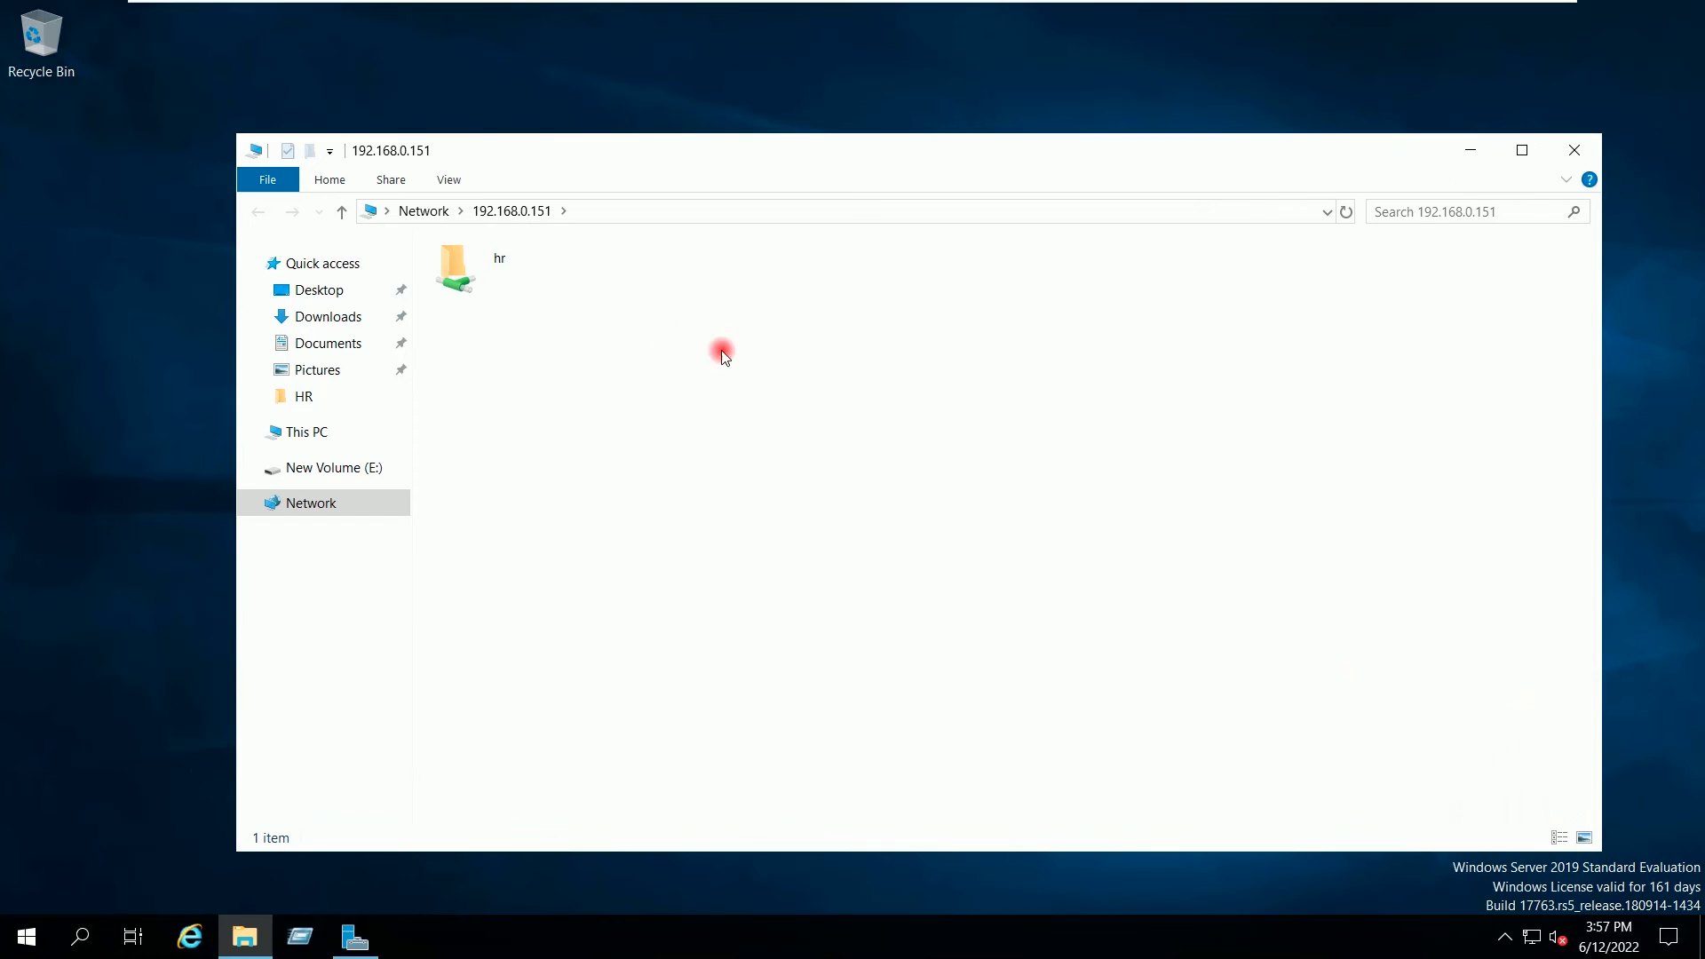
double_click(525, 250)
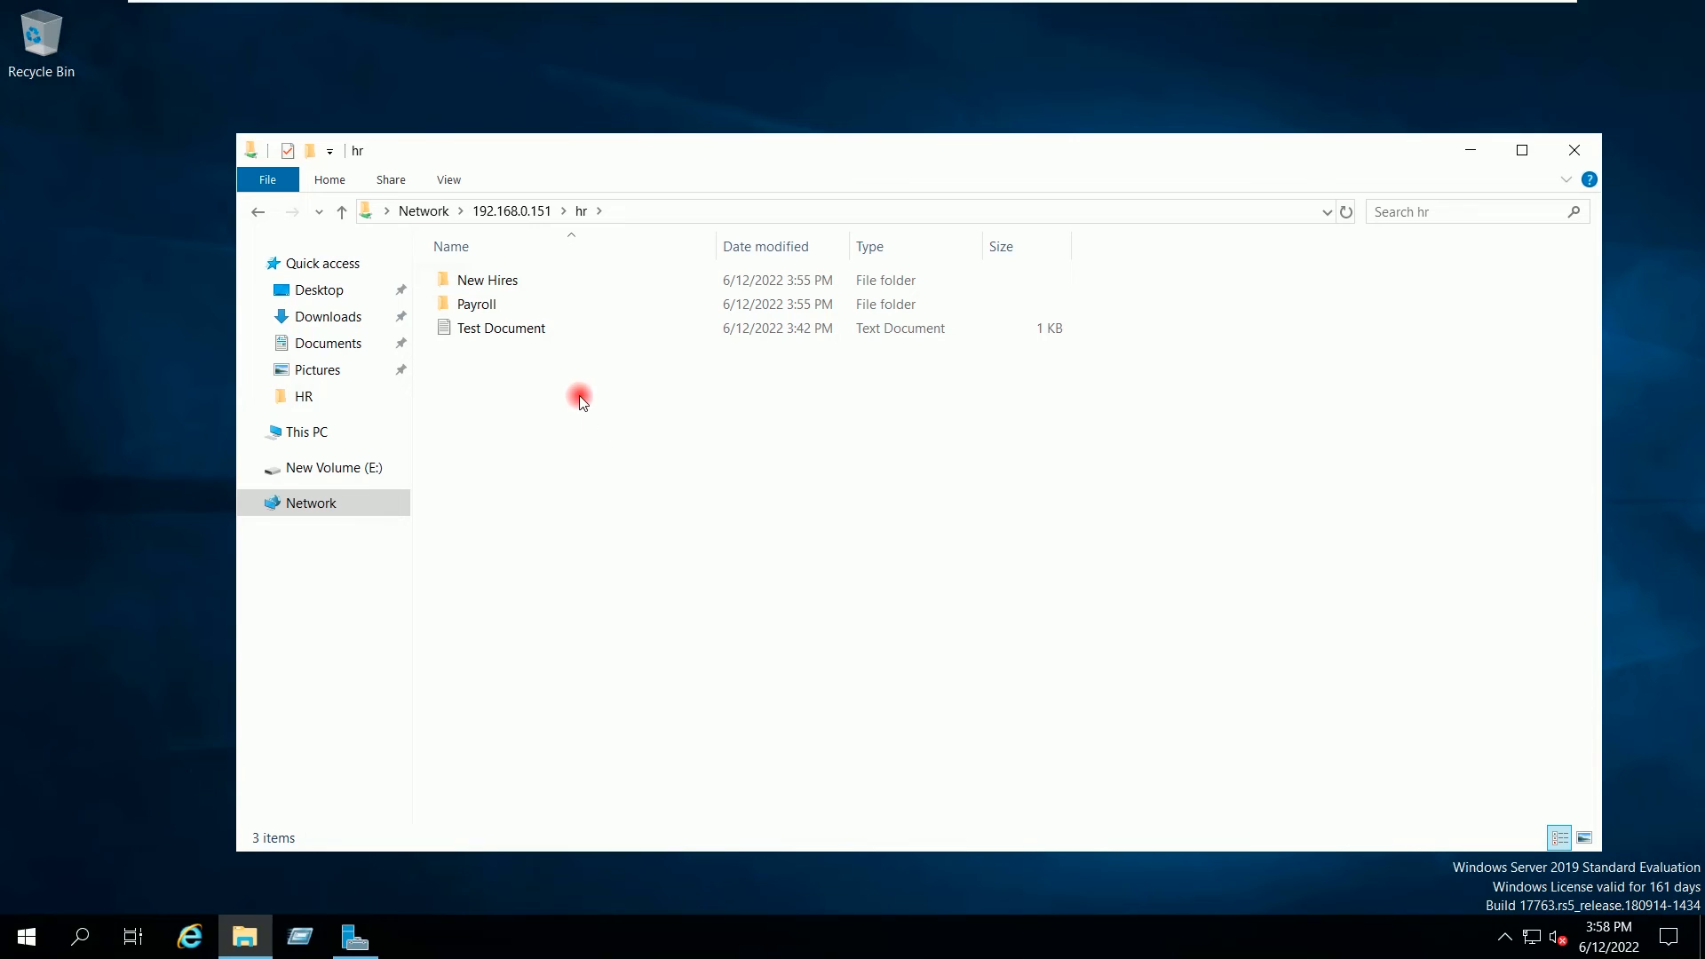
left_click(503, 283)
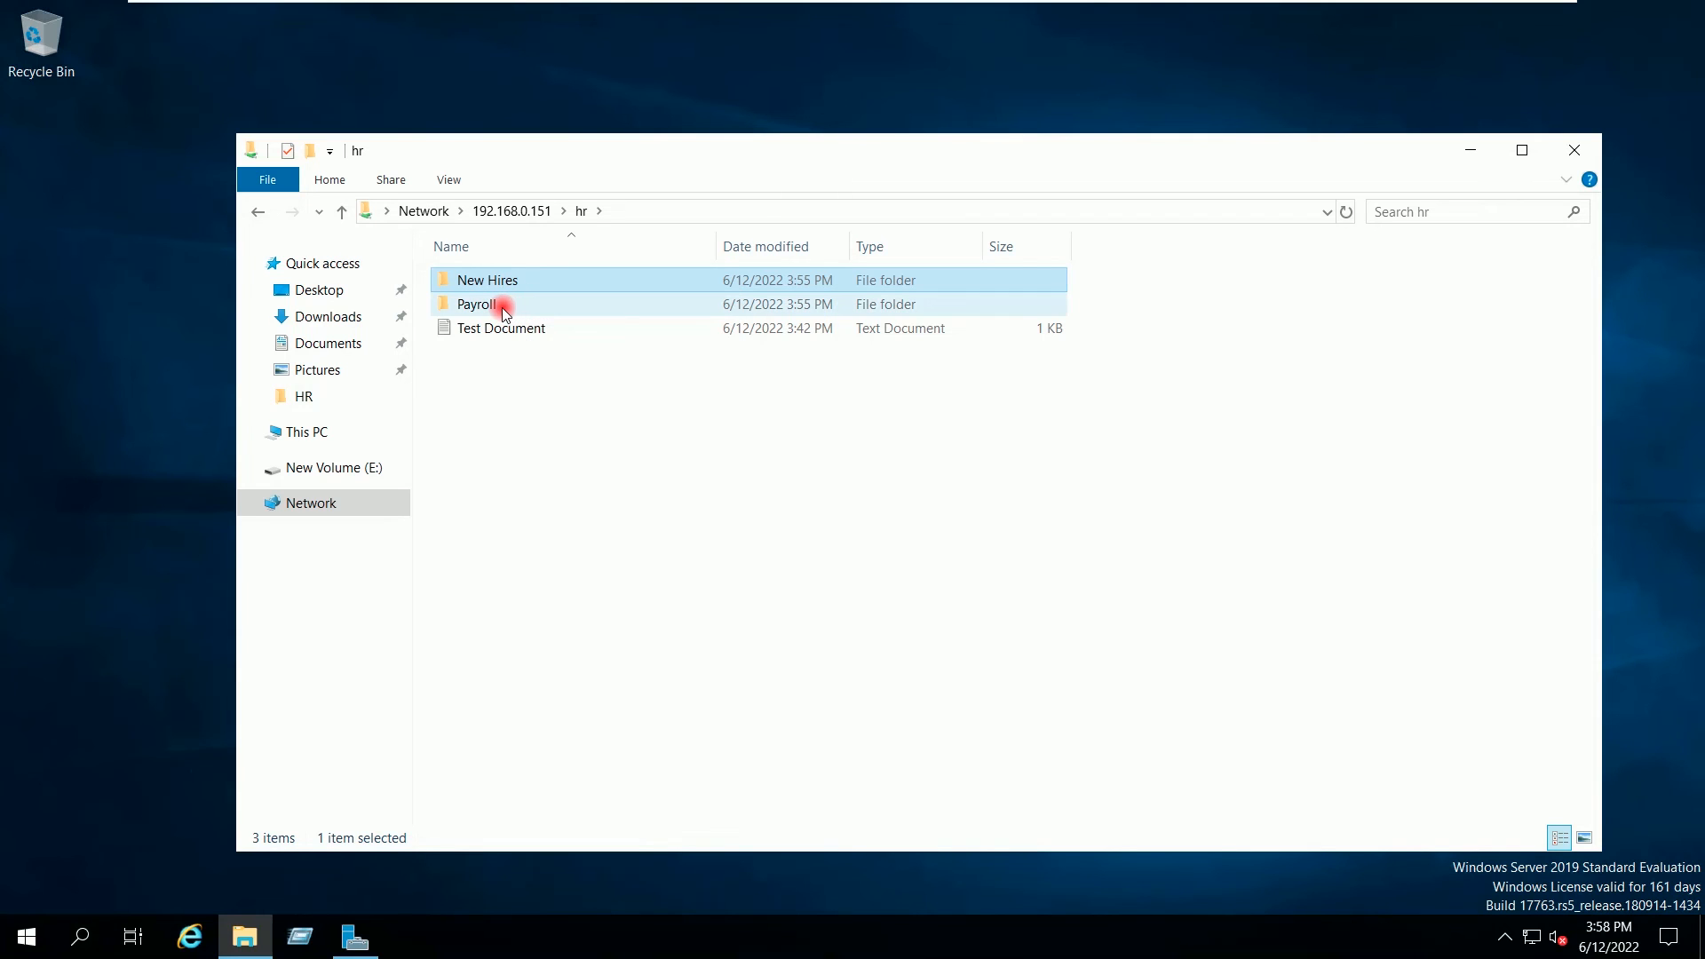
left_click(500, 307)
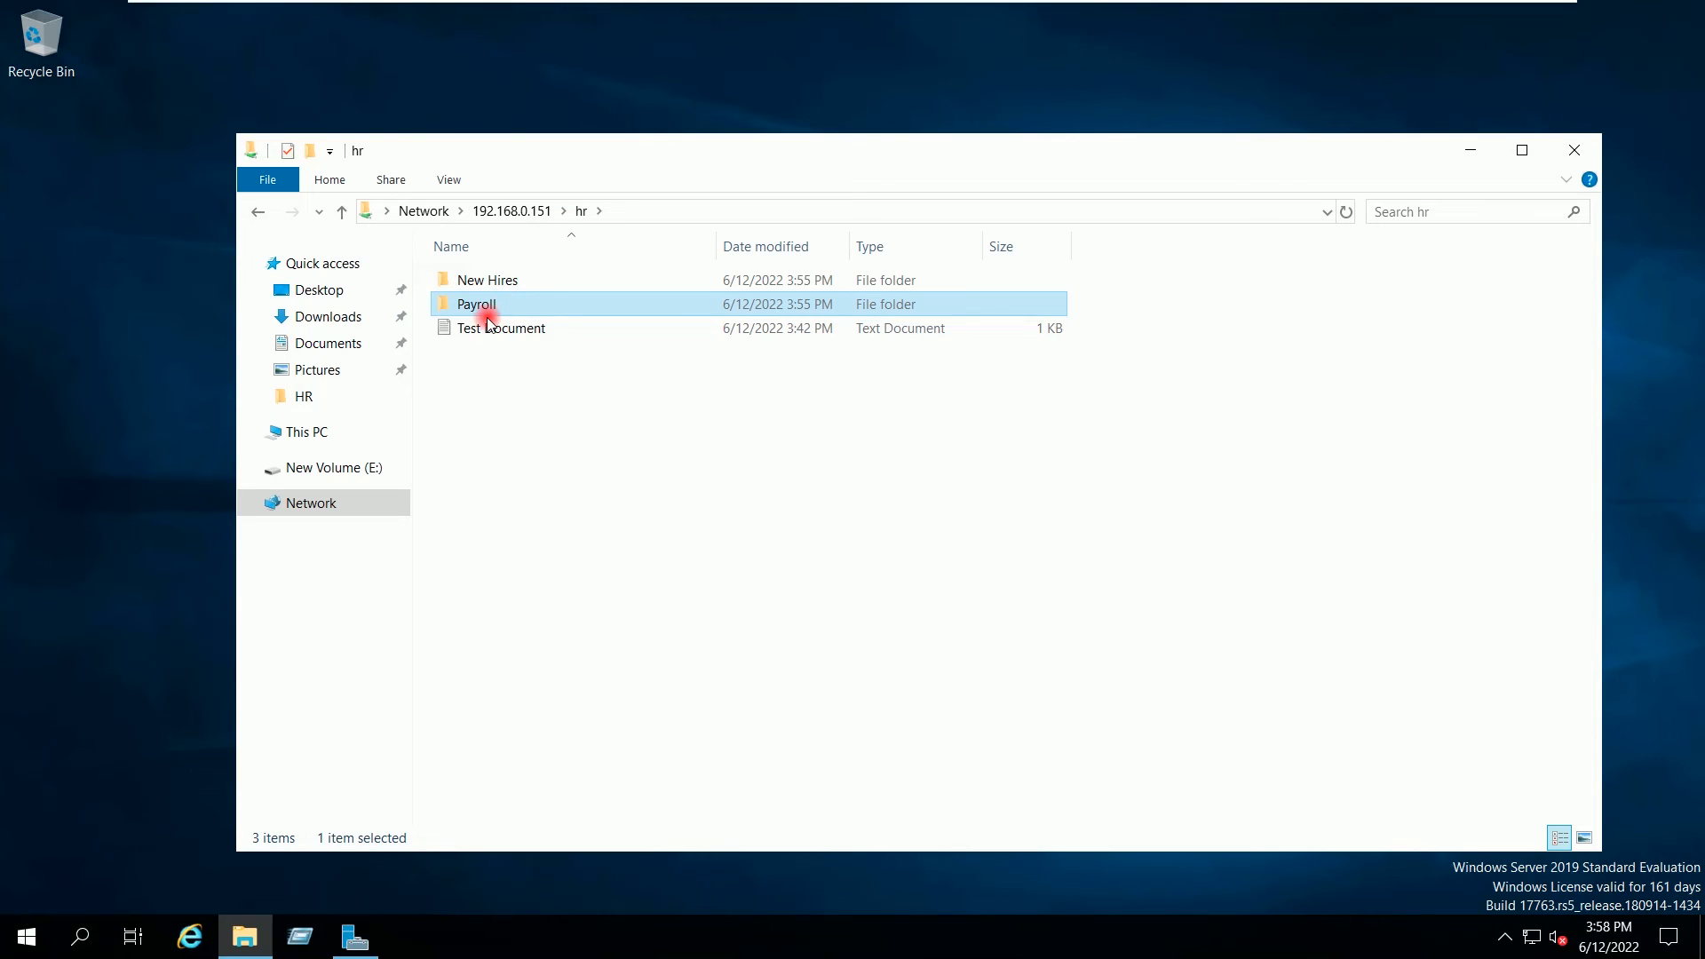
Step: Open New Hires to inspect its April 22 and May 22 subfolders, then return to hr
double_click(495, 281)
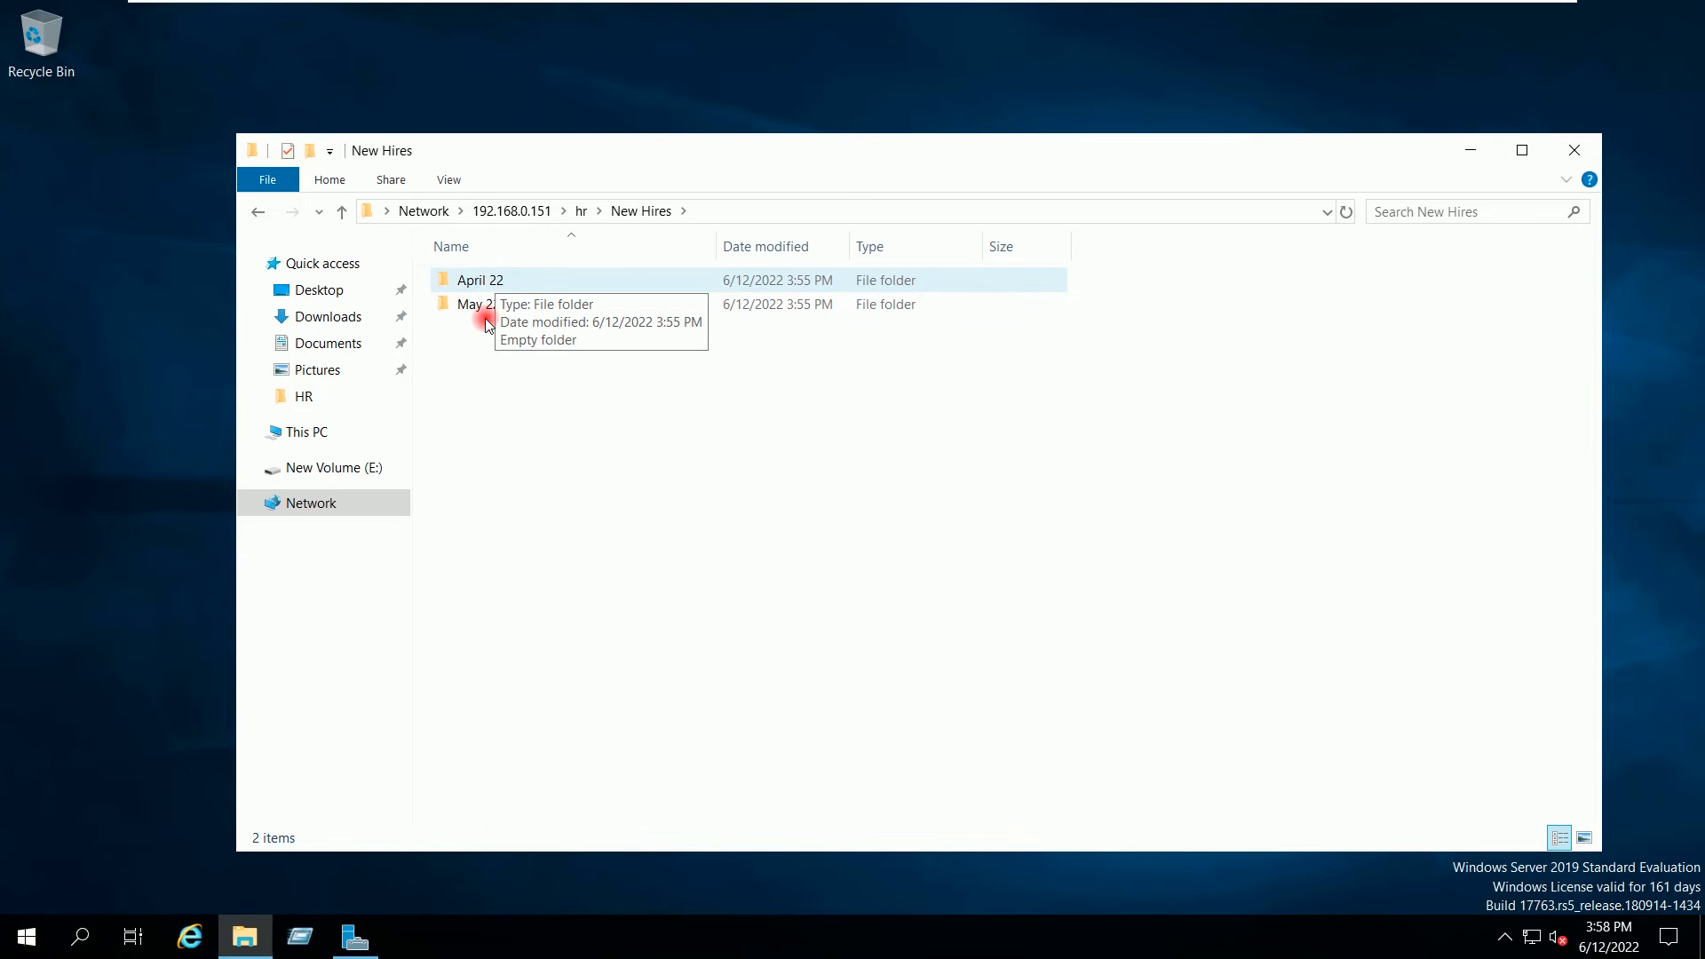
left_click(478, 306)
left_click(491, 284)
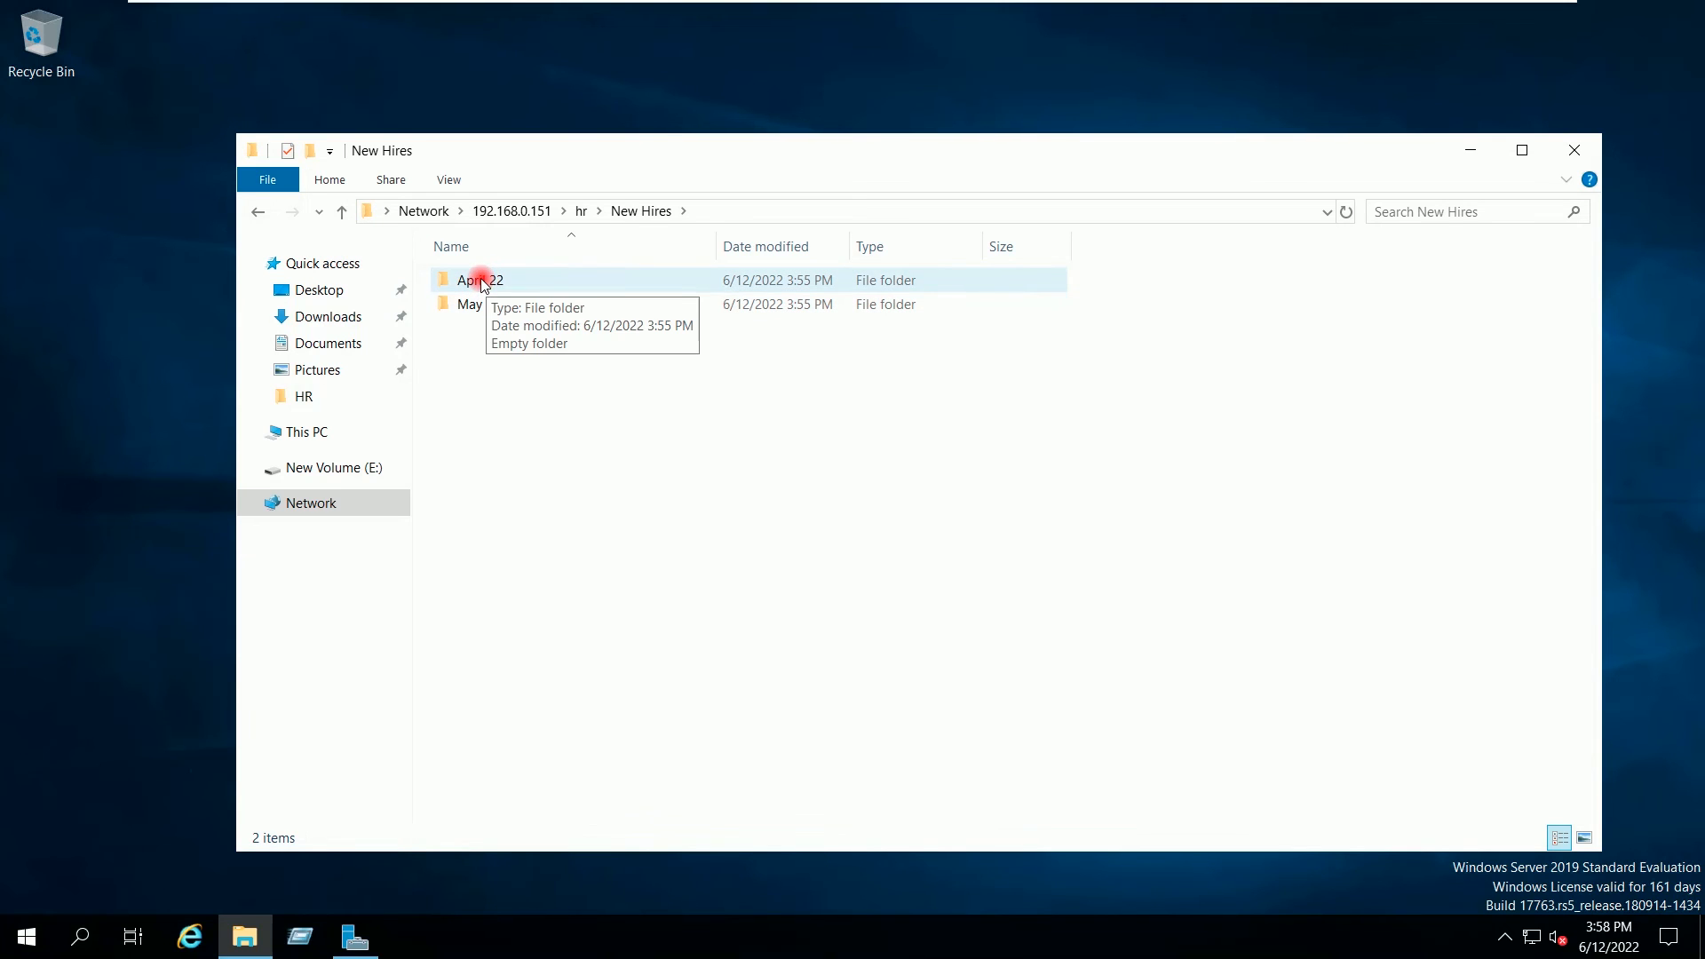
left_click(484, 282)
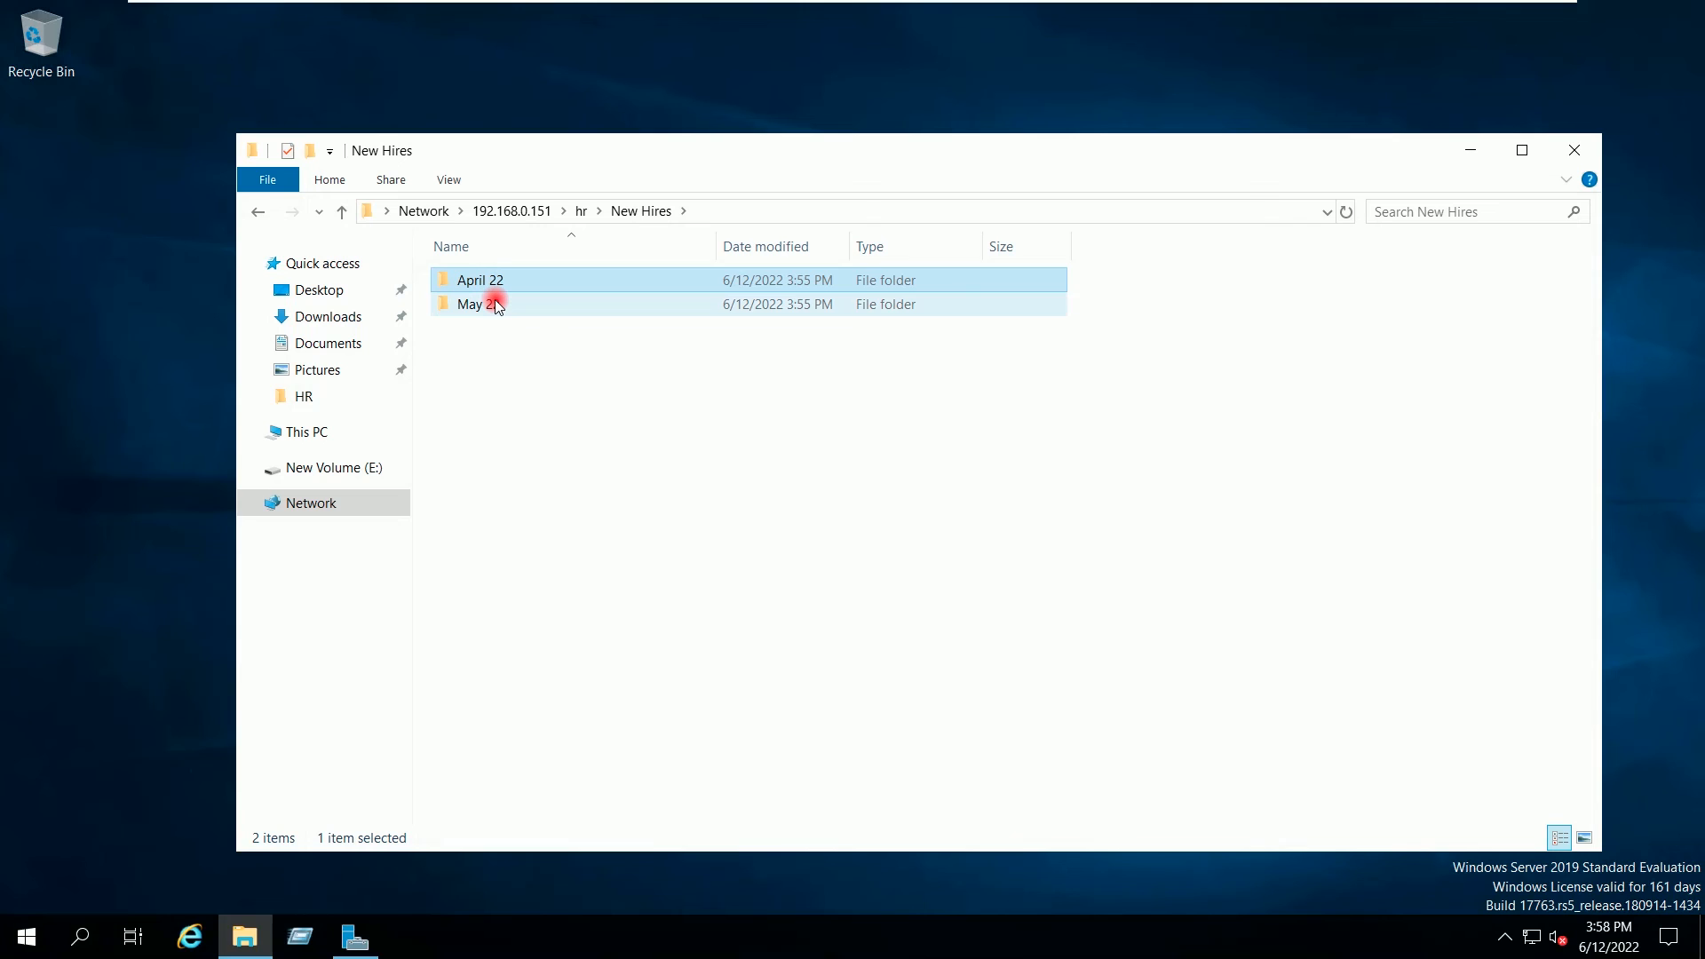
left_click(495, 306)
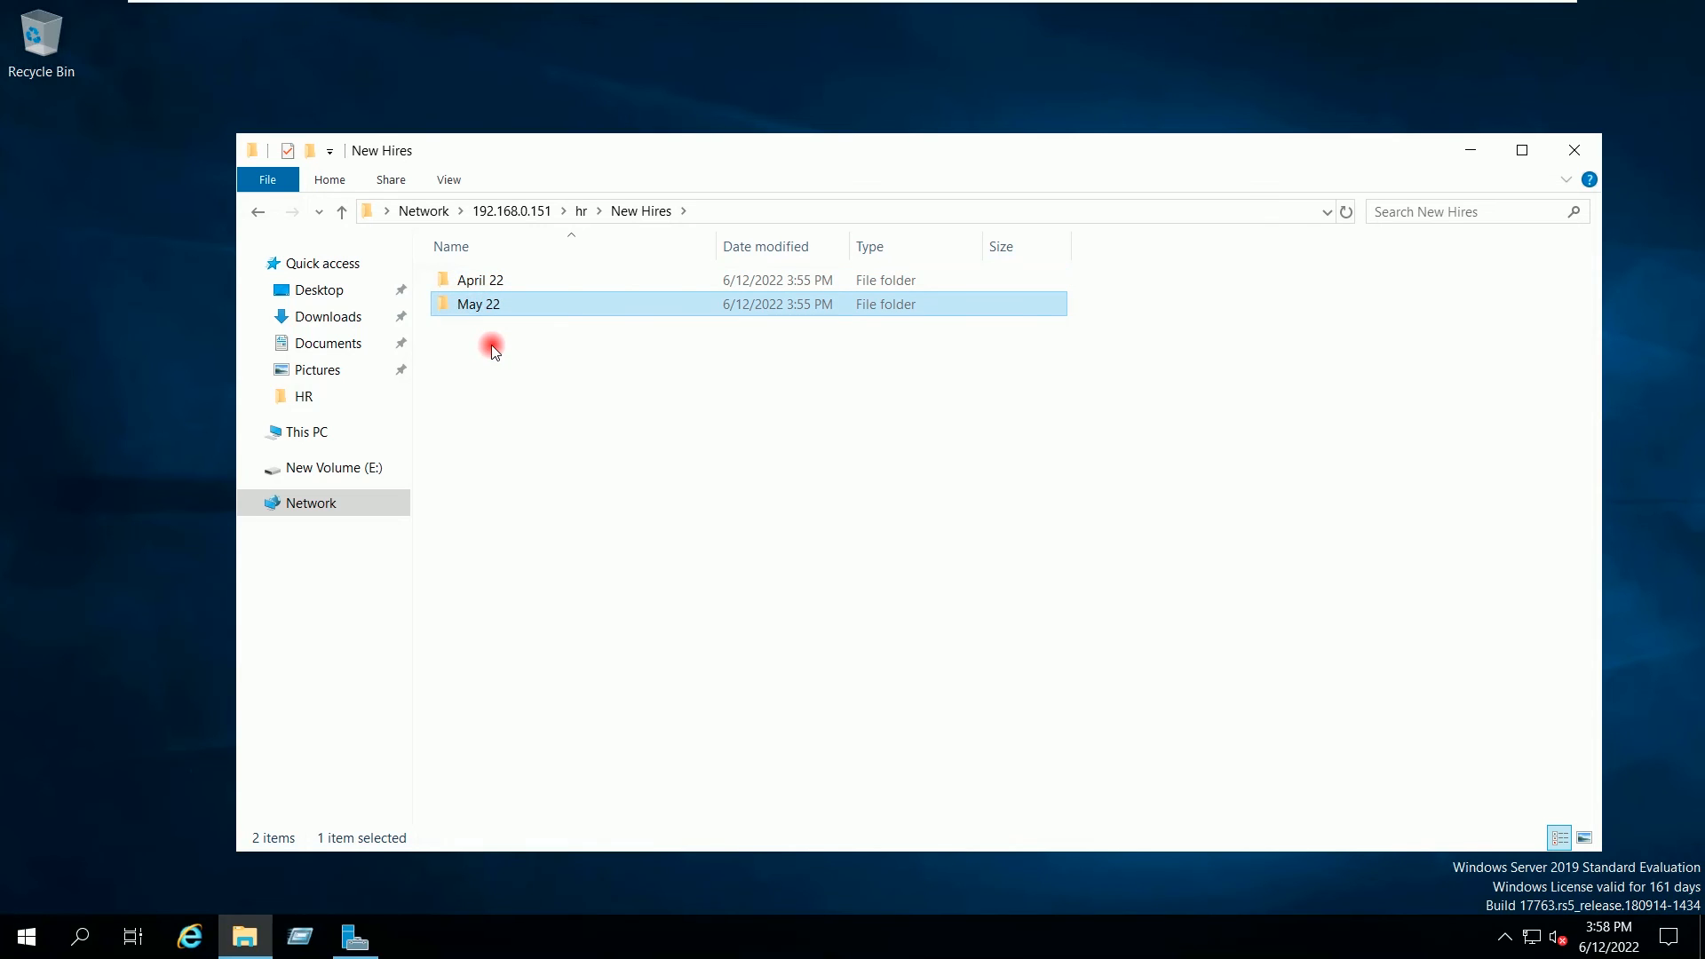
left_click(598, 396)
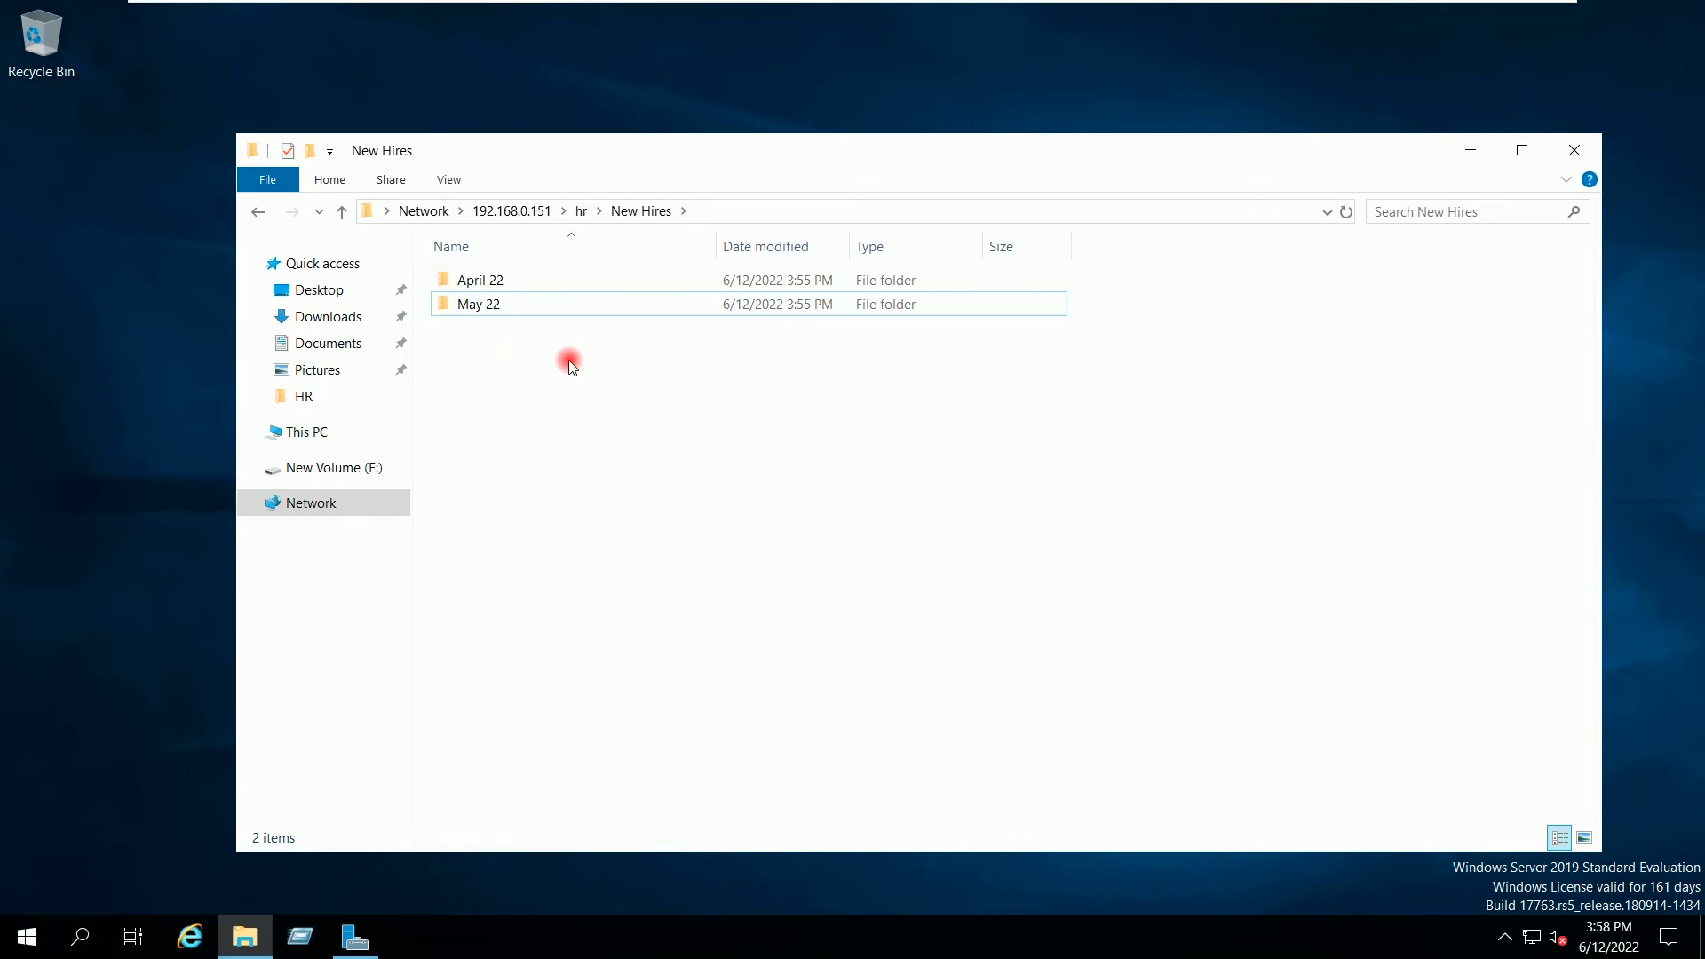
left_click(582, 213)
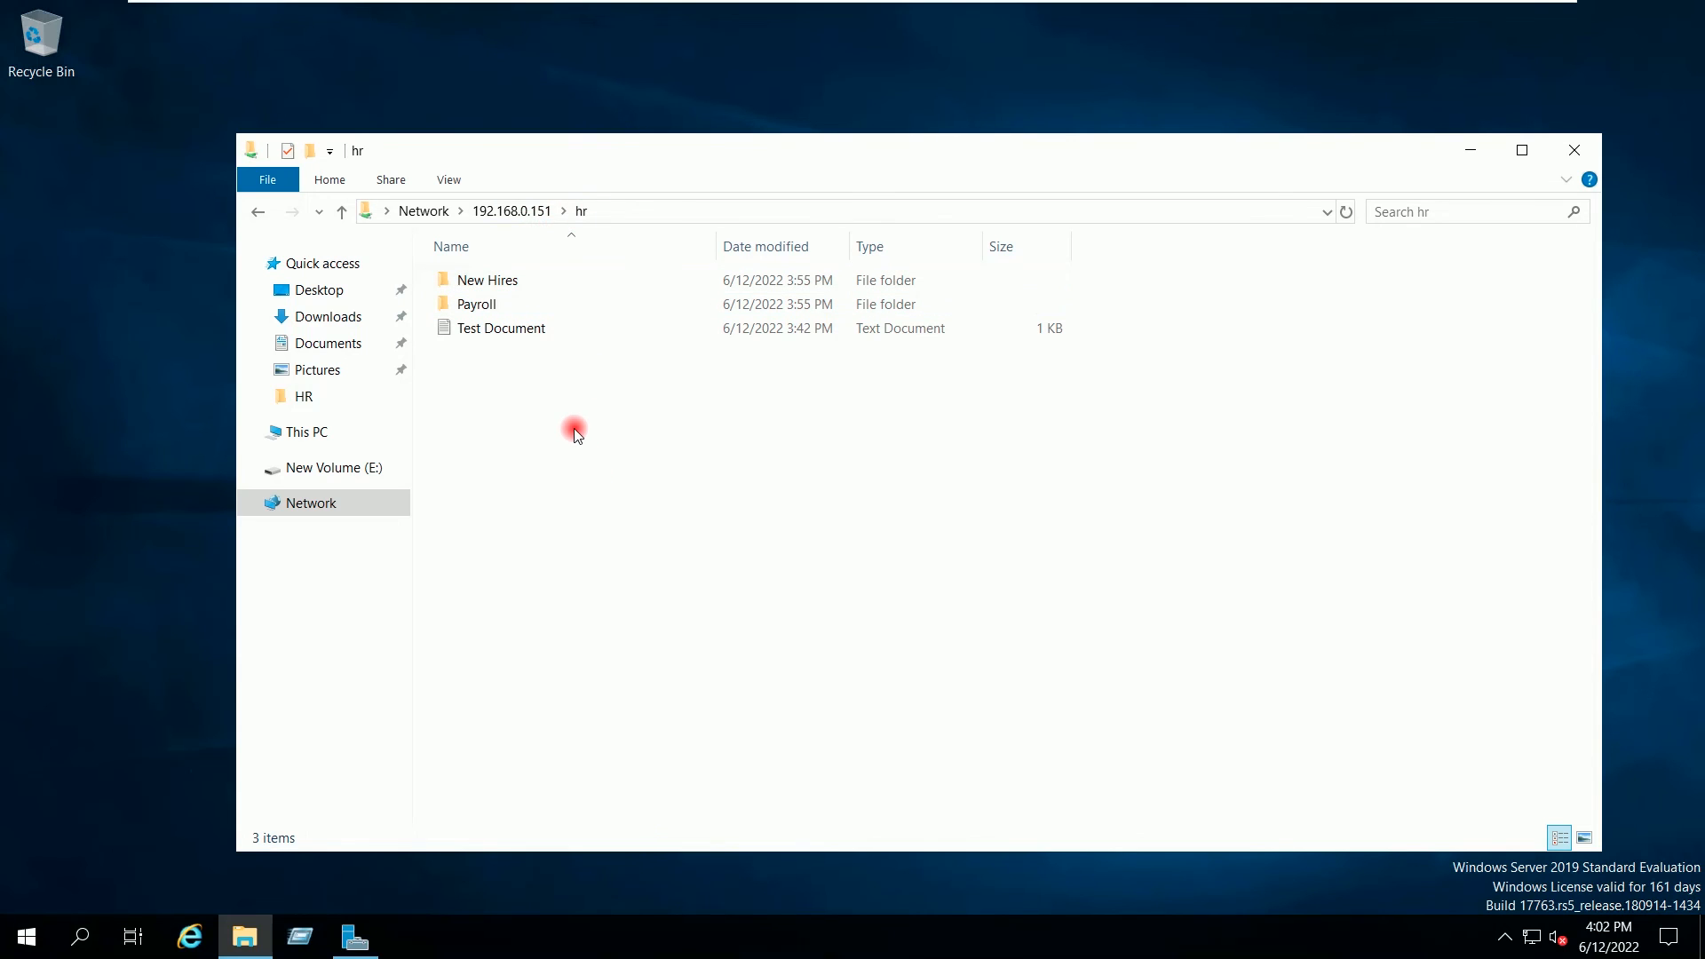
Step: Open the hr share's Advanced Security Settings from its Properties Security tab
right_click(573, 428)
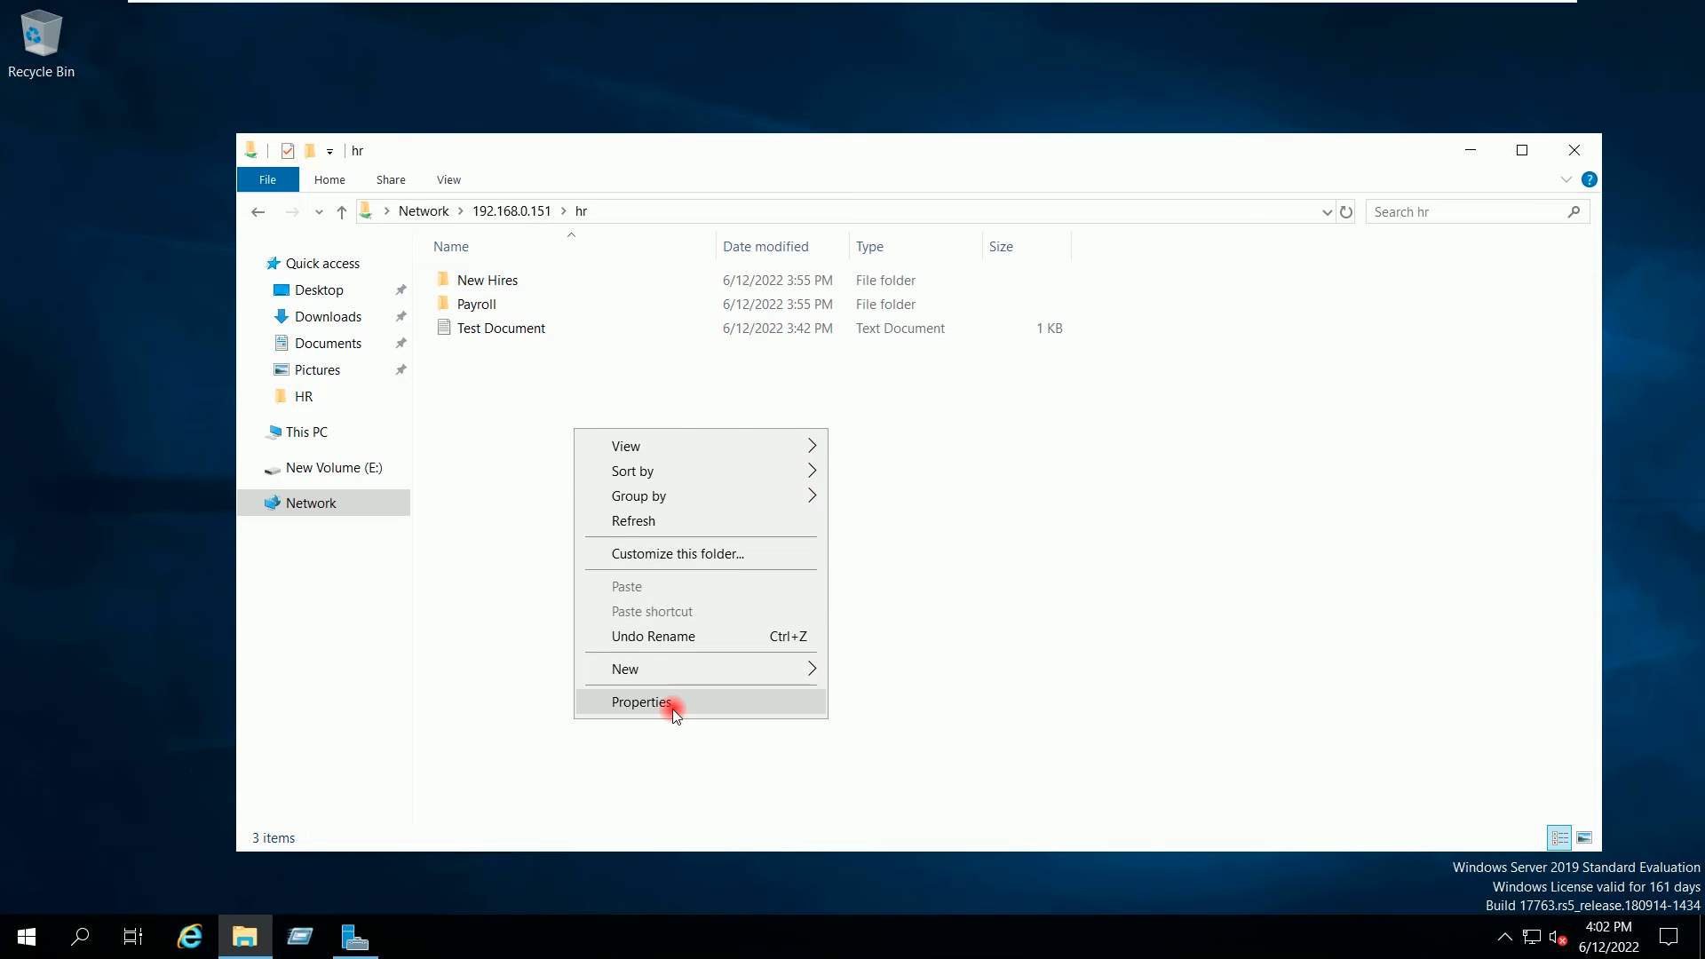
left_click(673, 709)
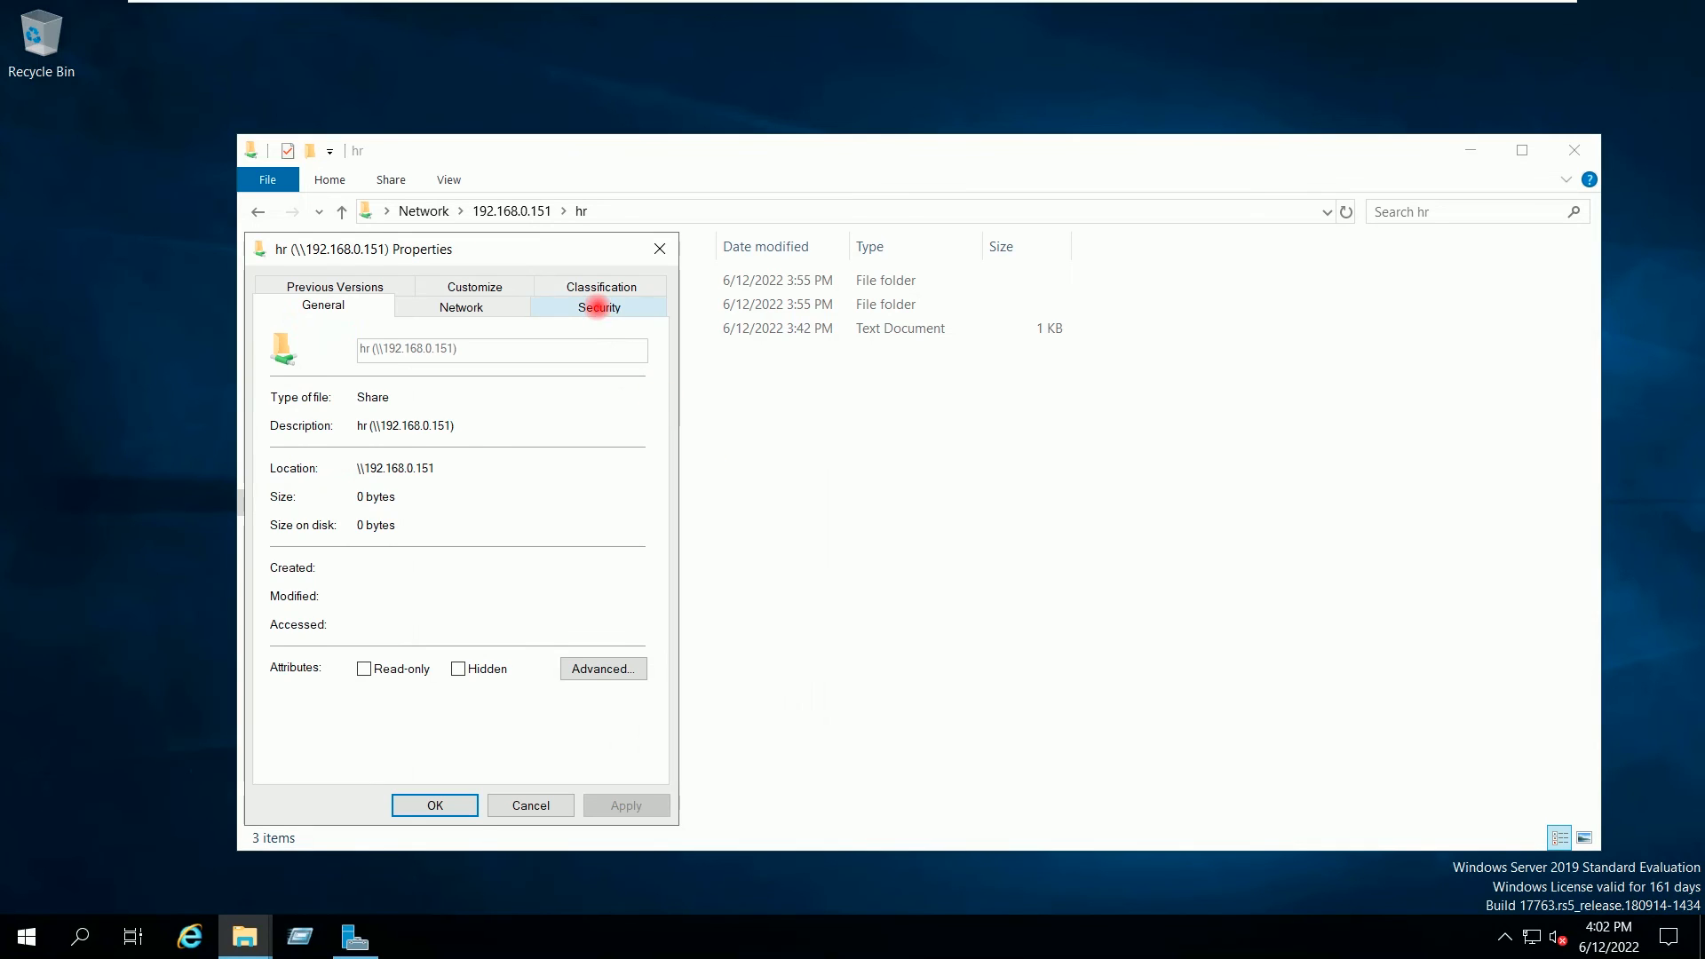
left_click(600, 311)
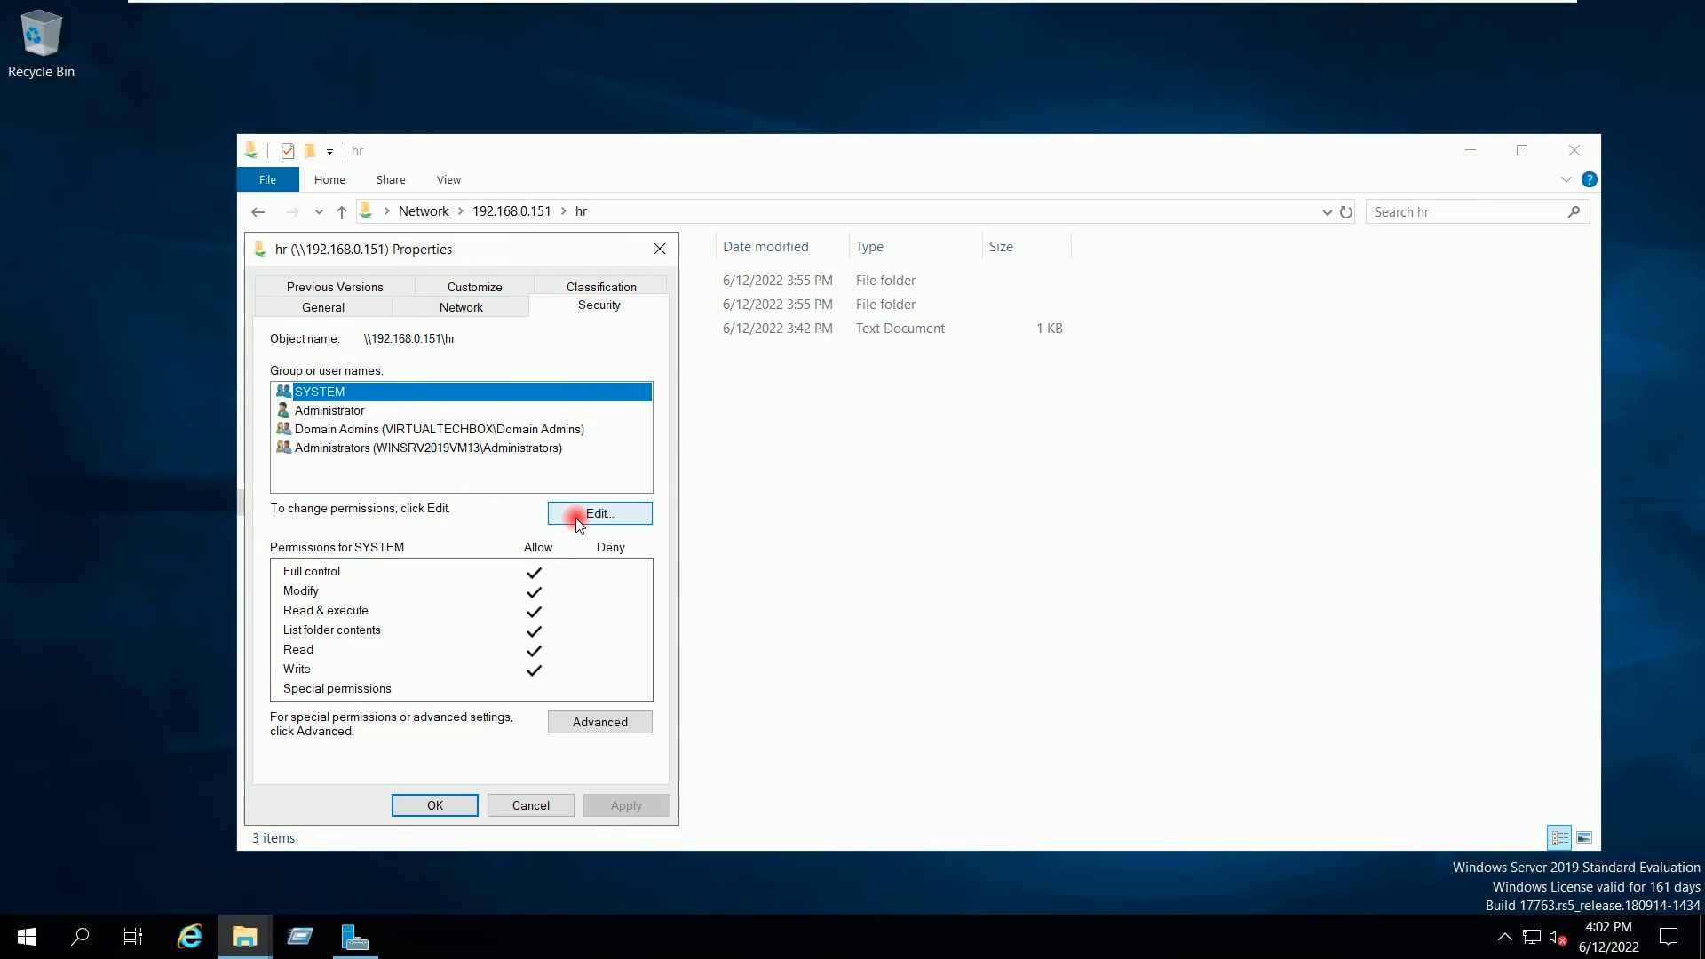
left_click(598, 724)
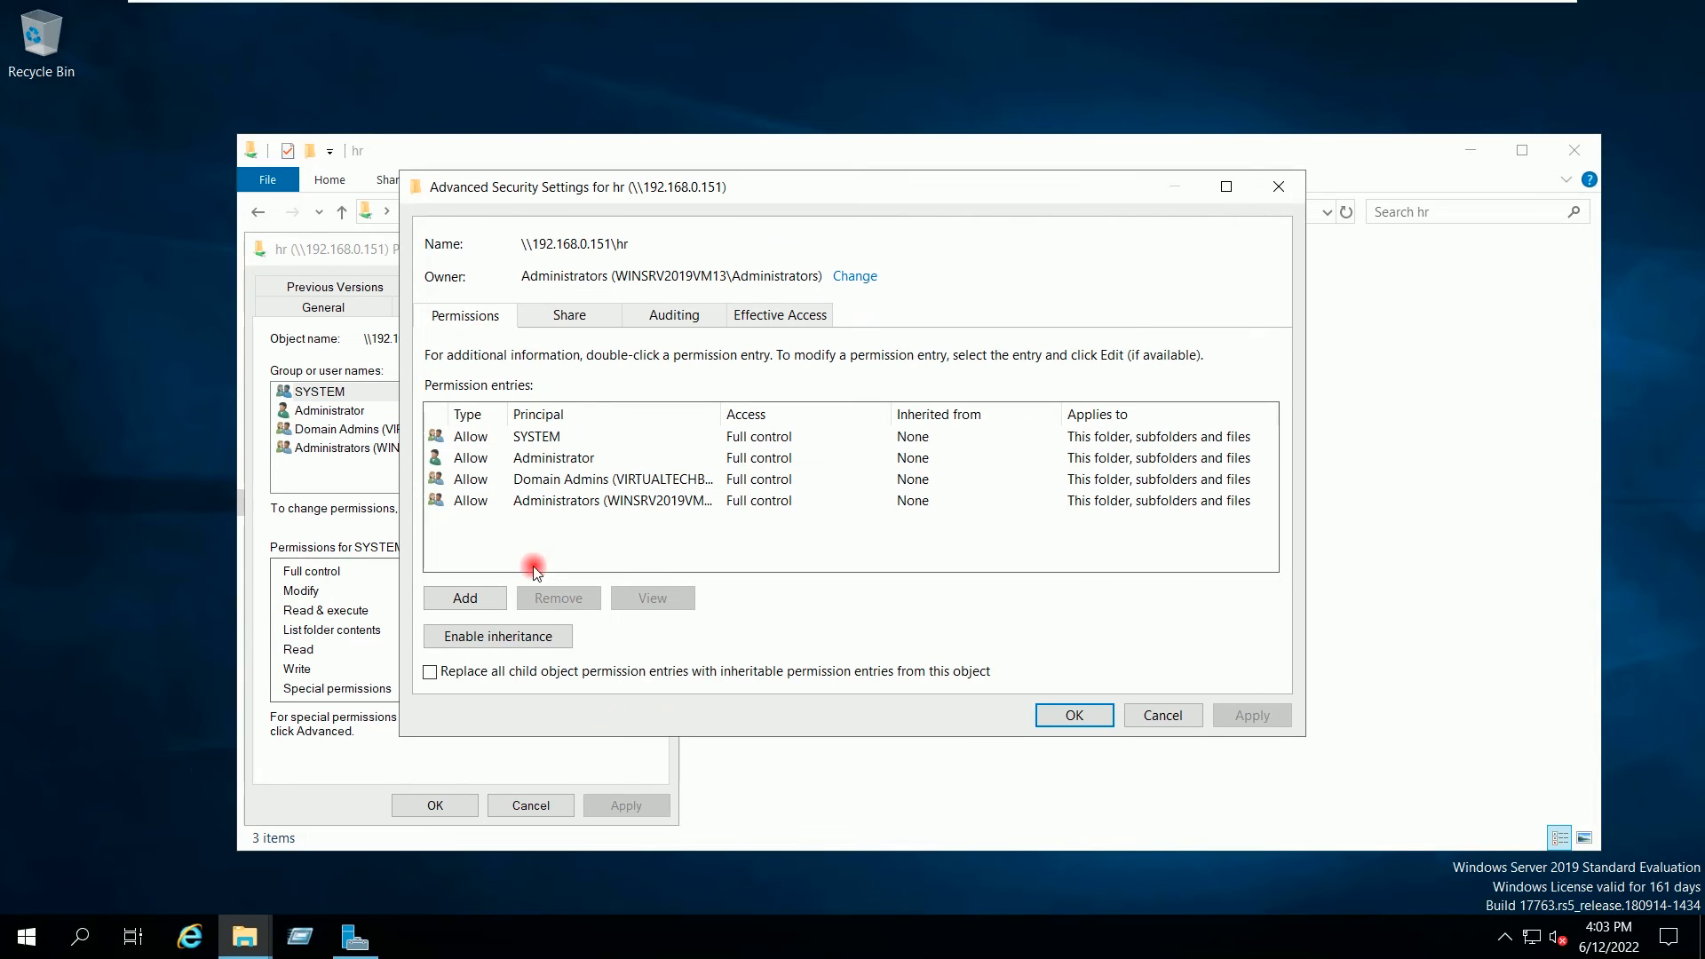
Step: Add an Allow Read entry for User12 applying to this folder only, and apply it
left_click(493, 601)
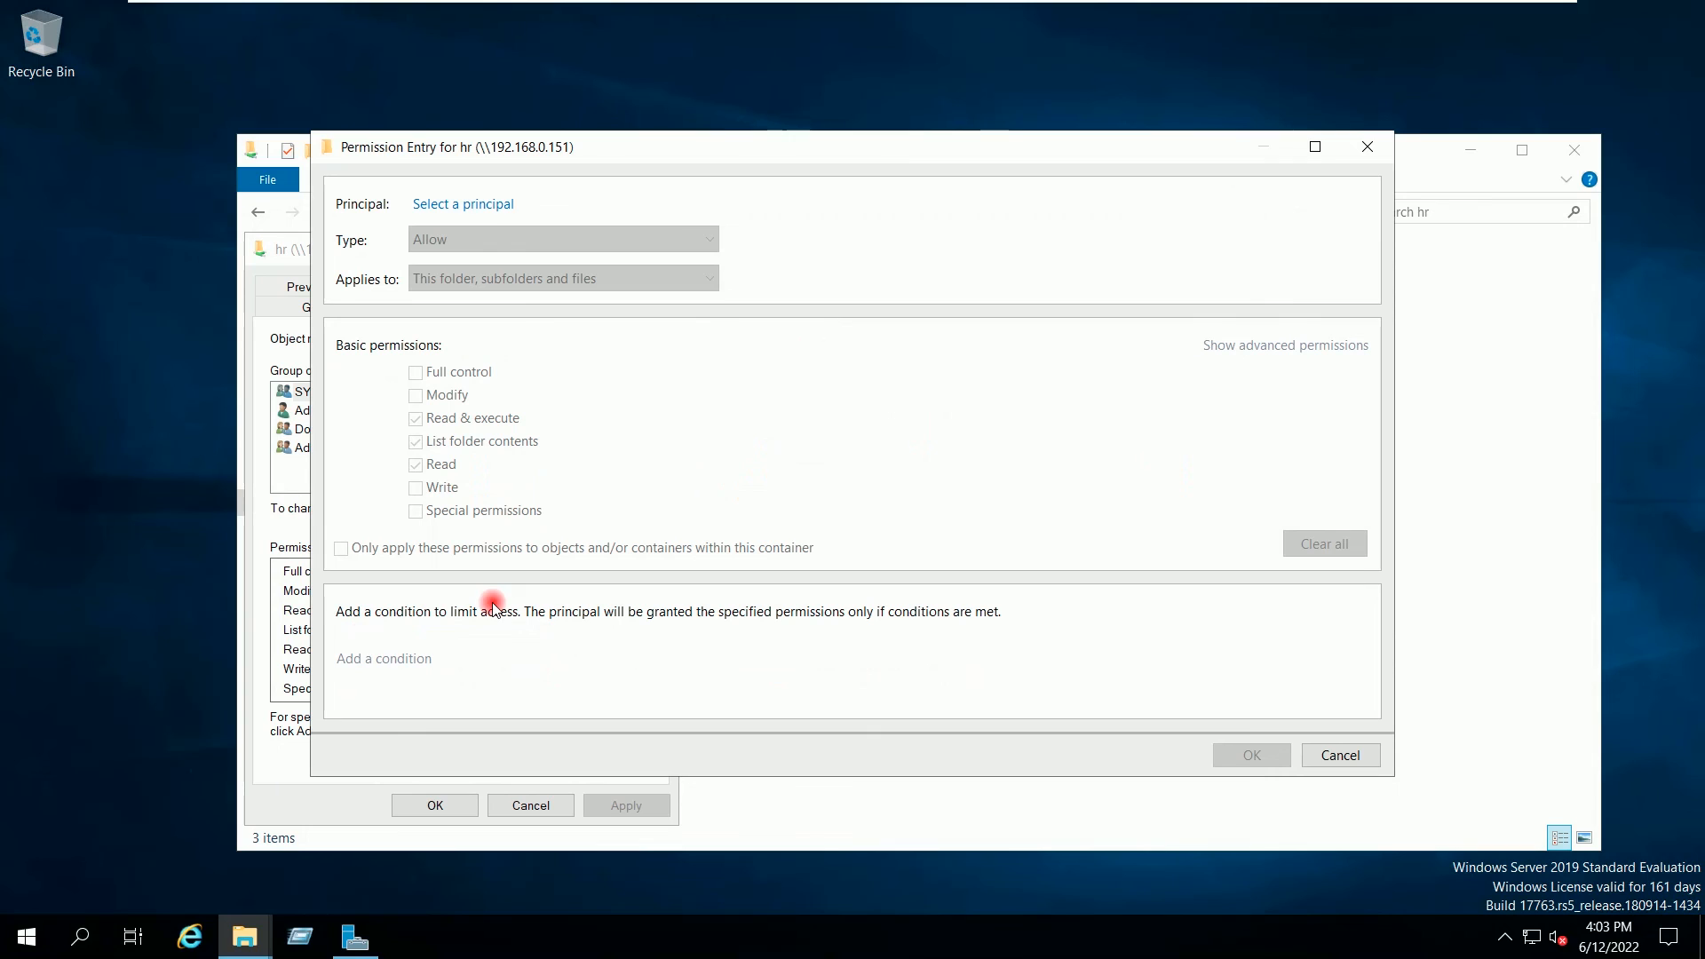
left_click(494, 213)
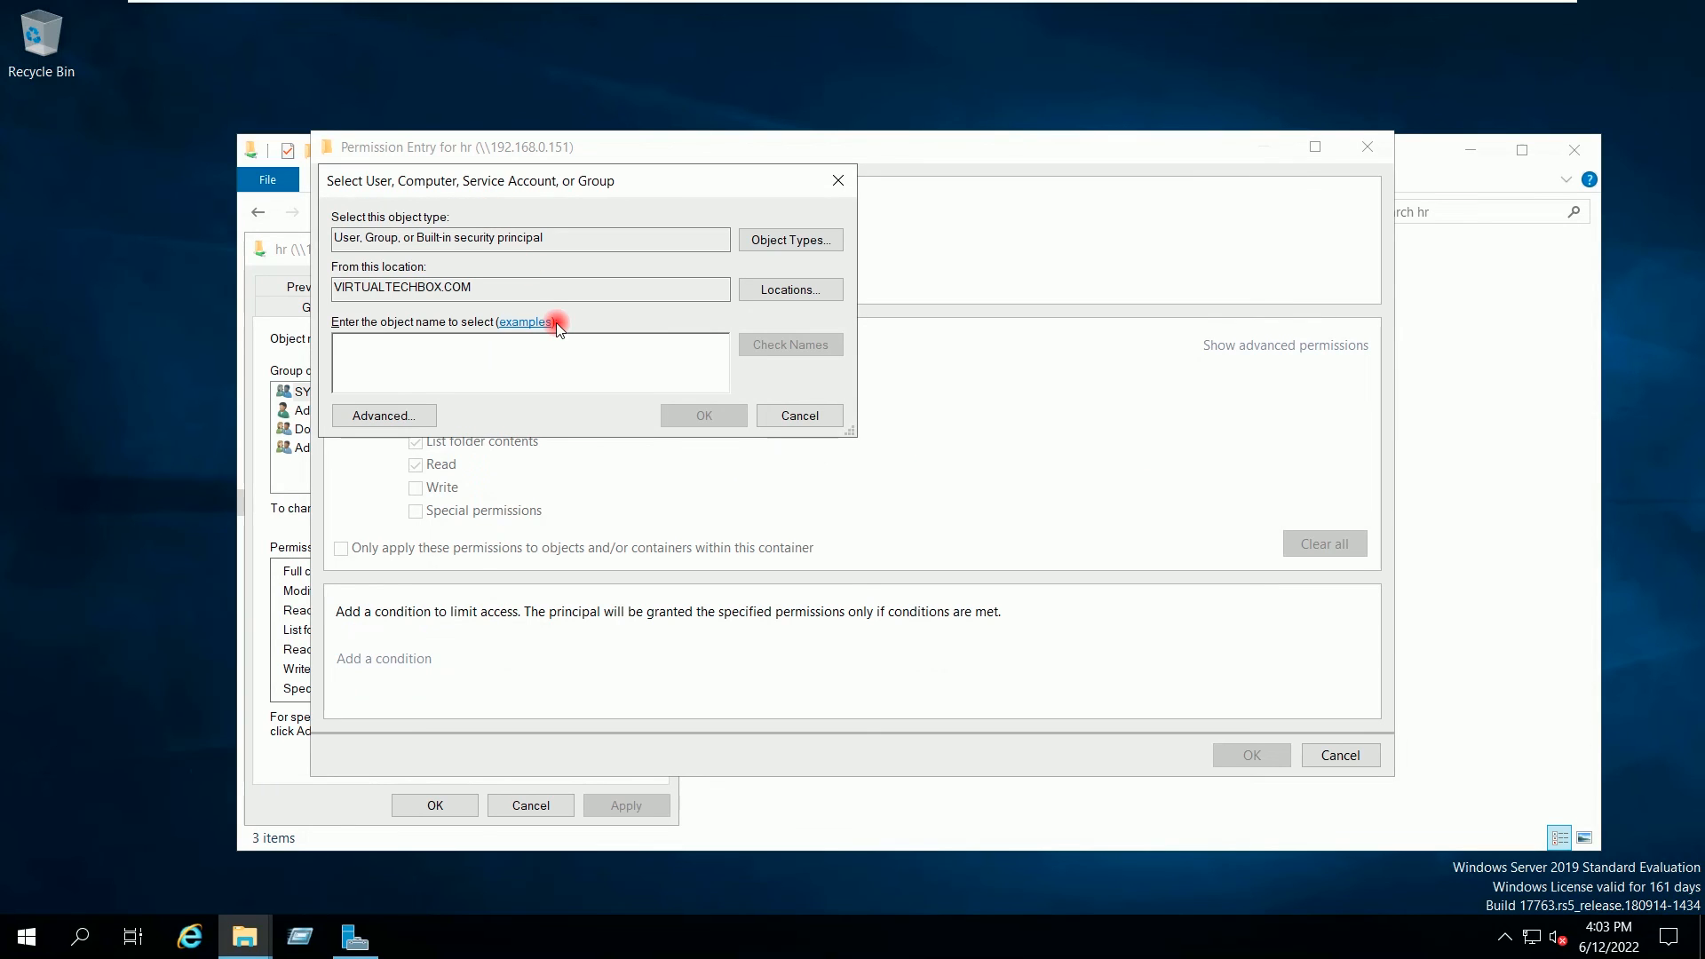
type("User")
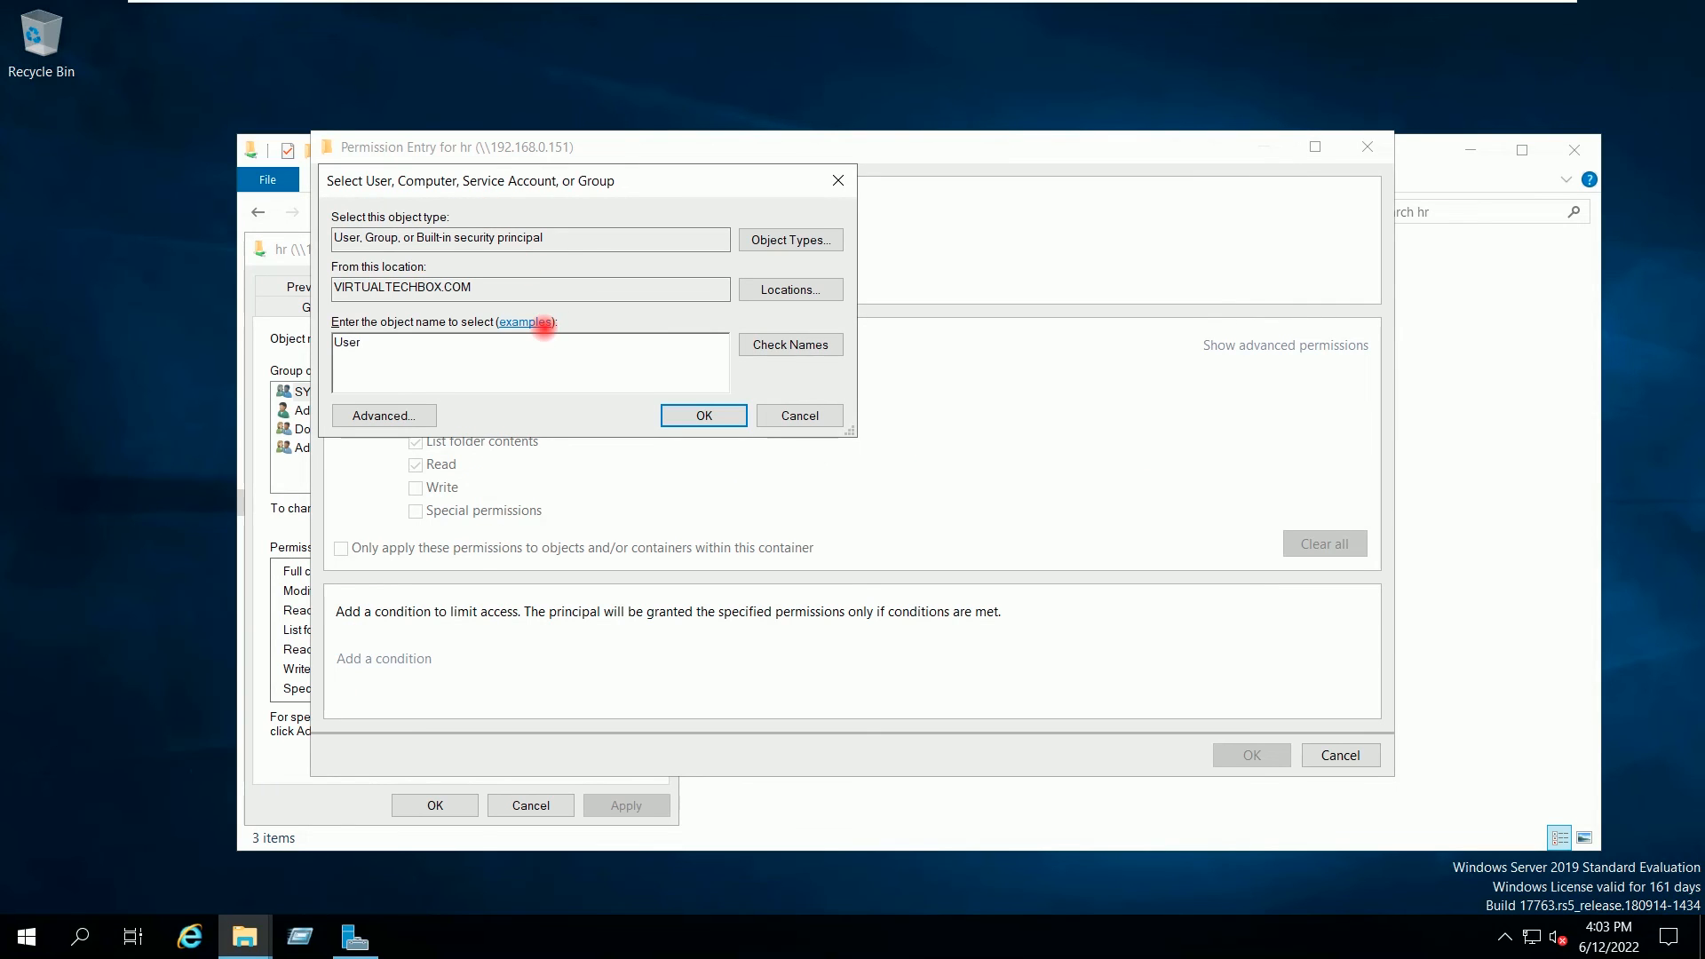
type("12")
left_click(783, 346)
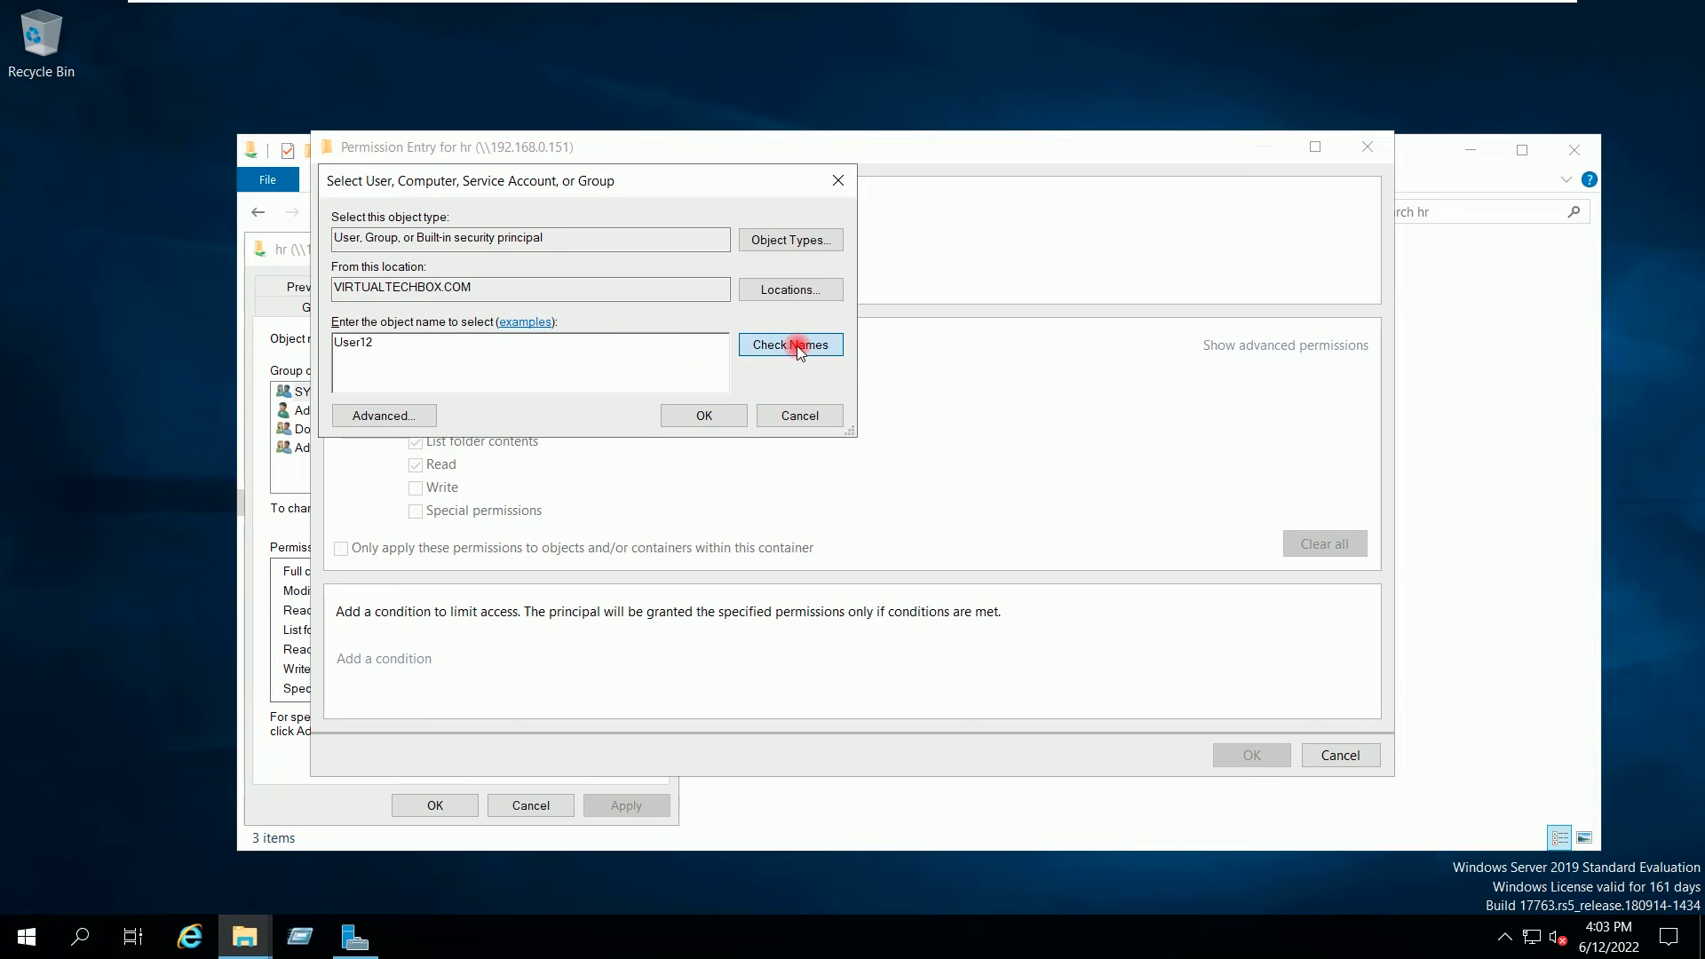
left_click(706, 418)
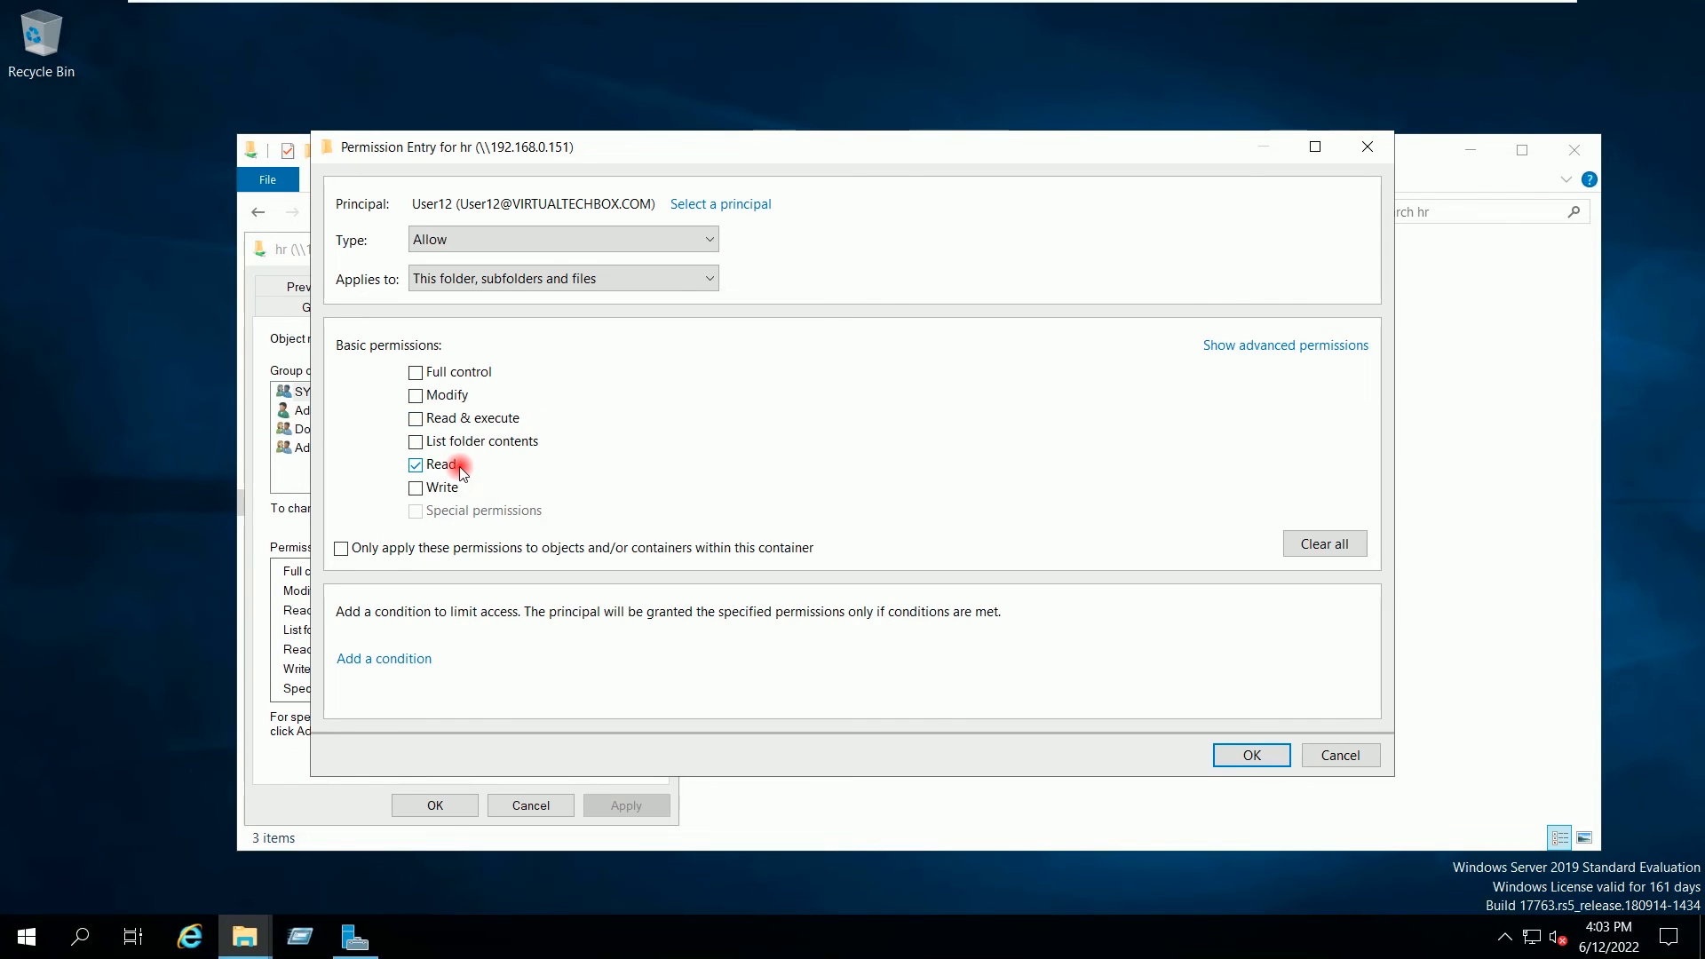
left_click(604, 277)
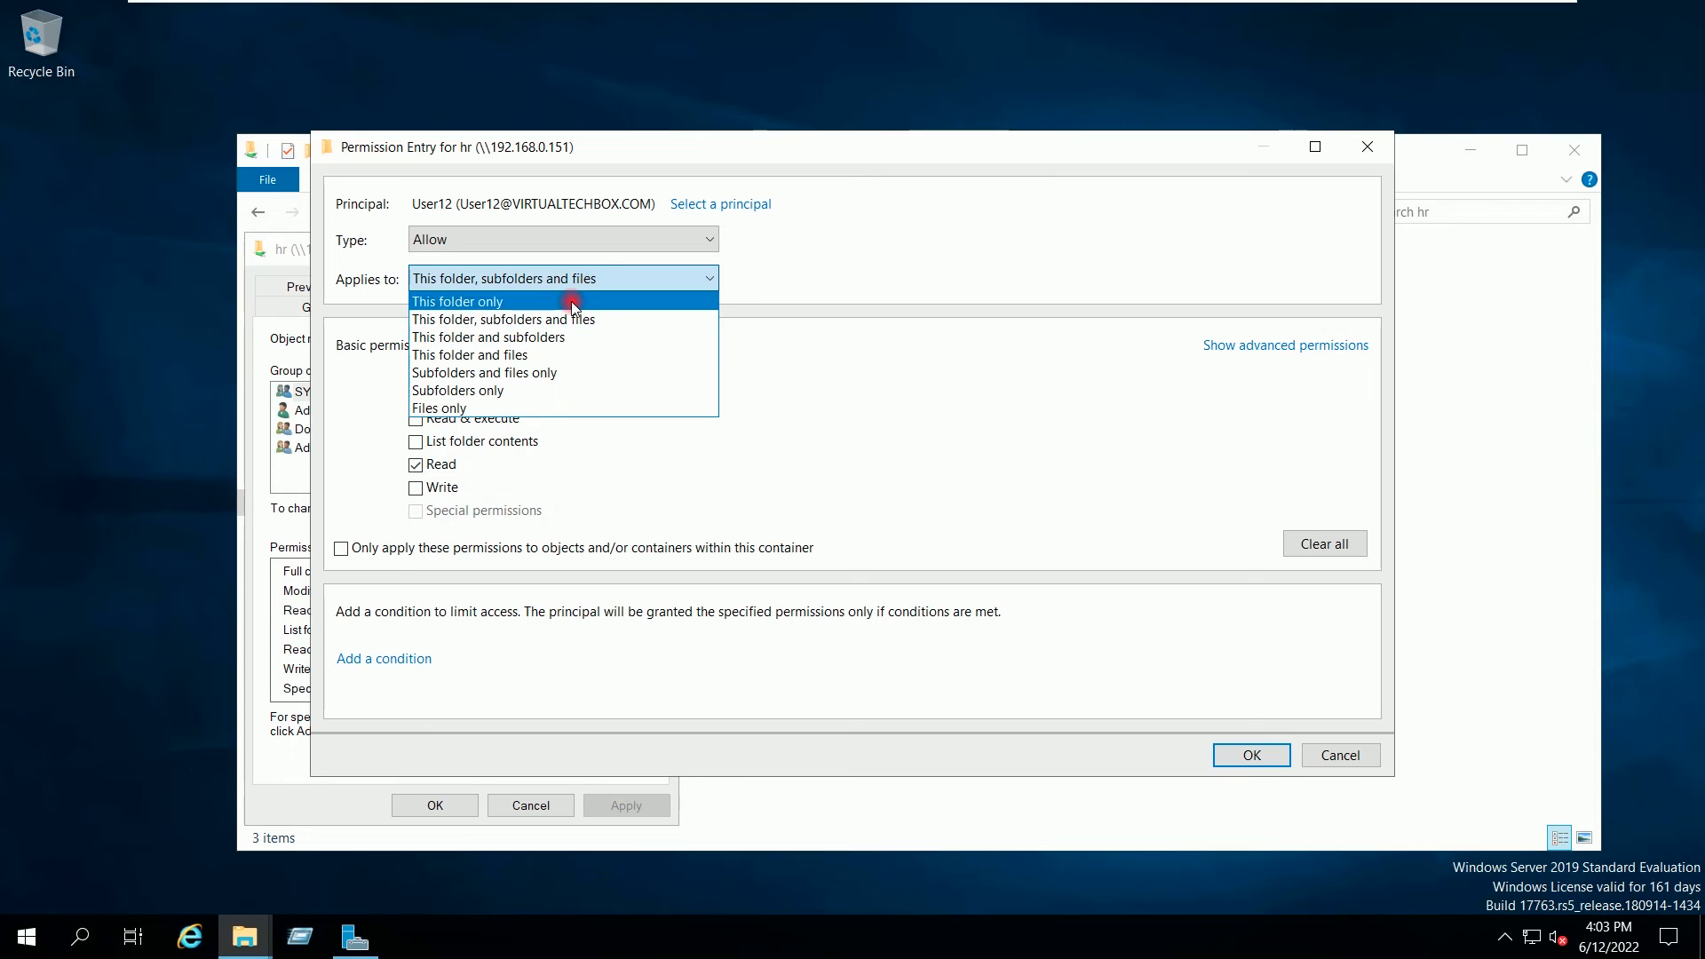
left_click(572, 303)
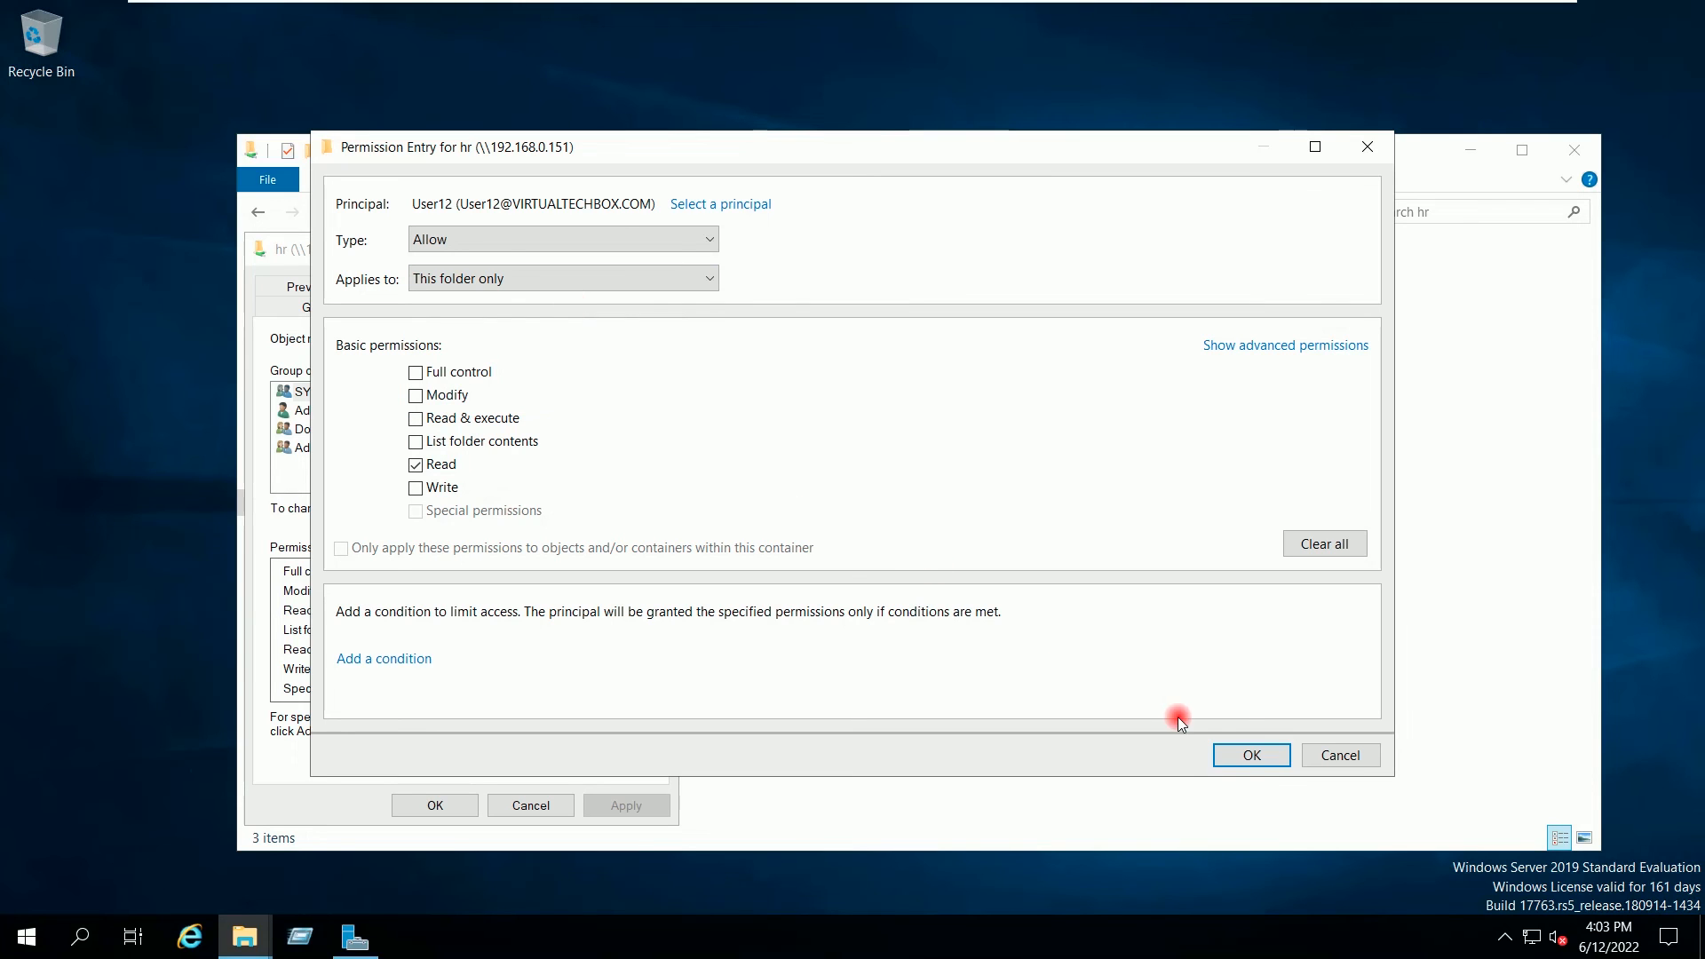
left_click(1229, 754)
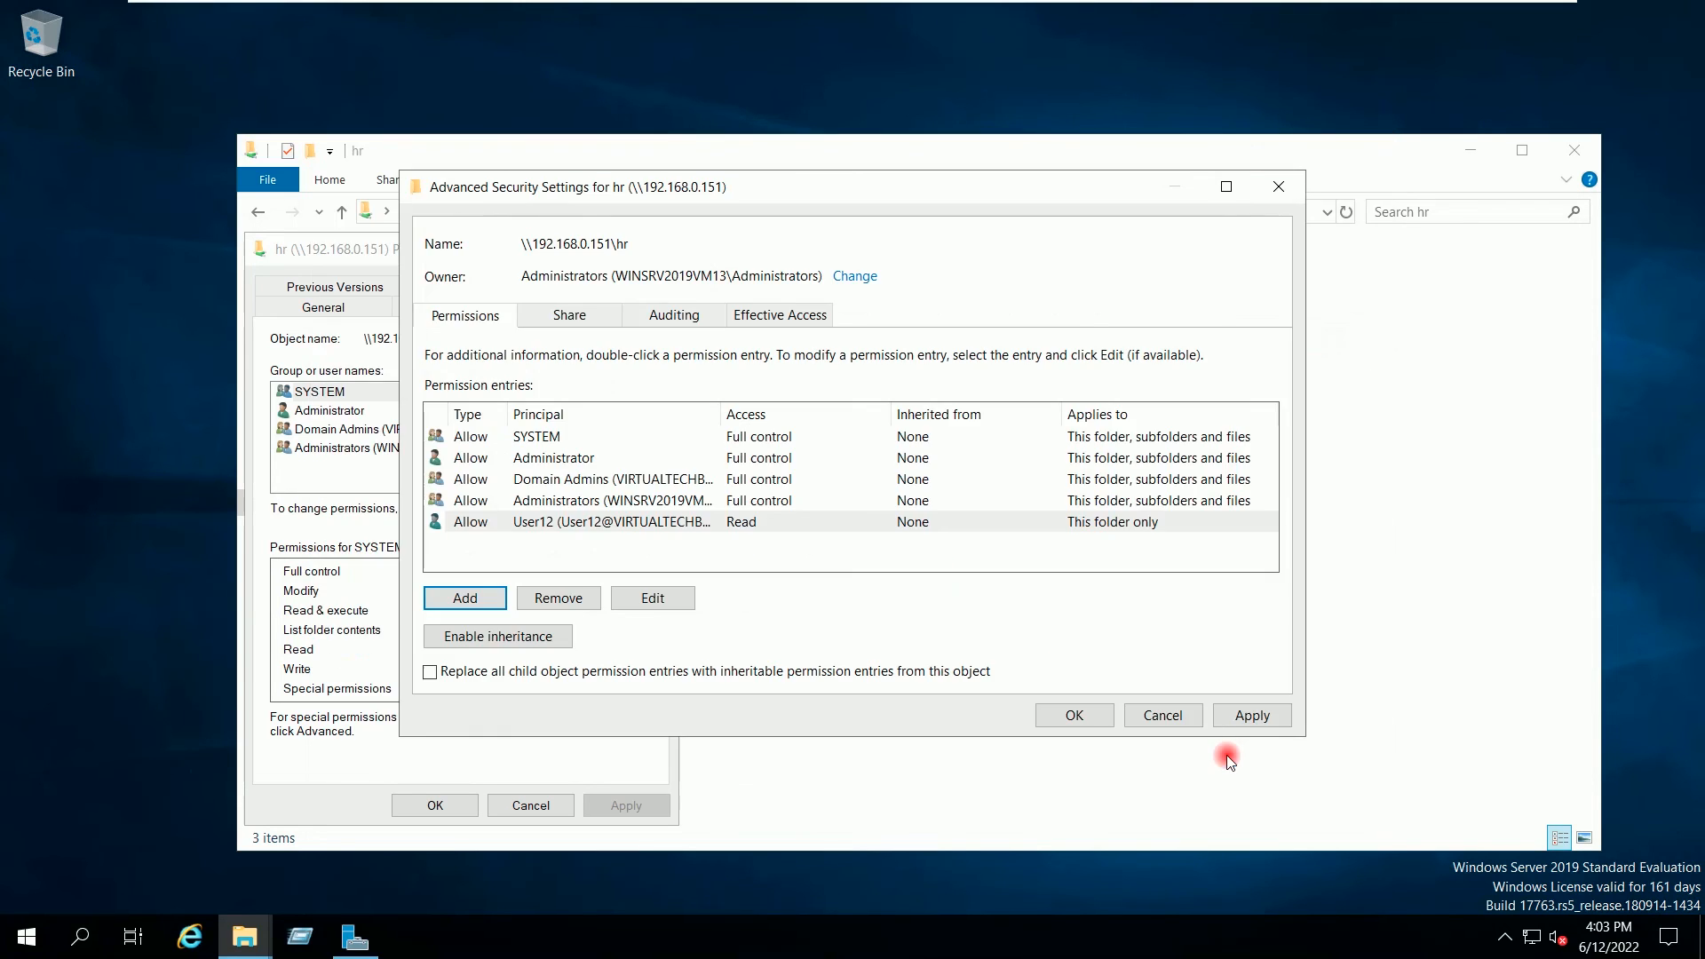
left_click(1253, 715)
left_click(1073, 715)
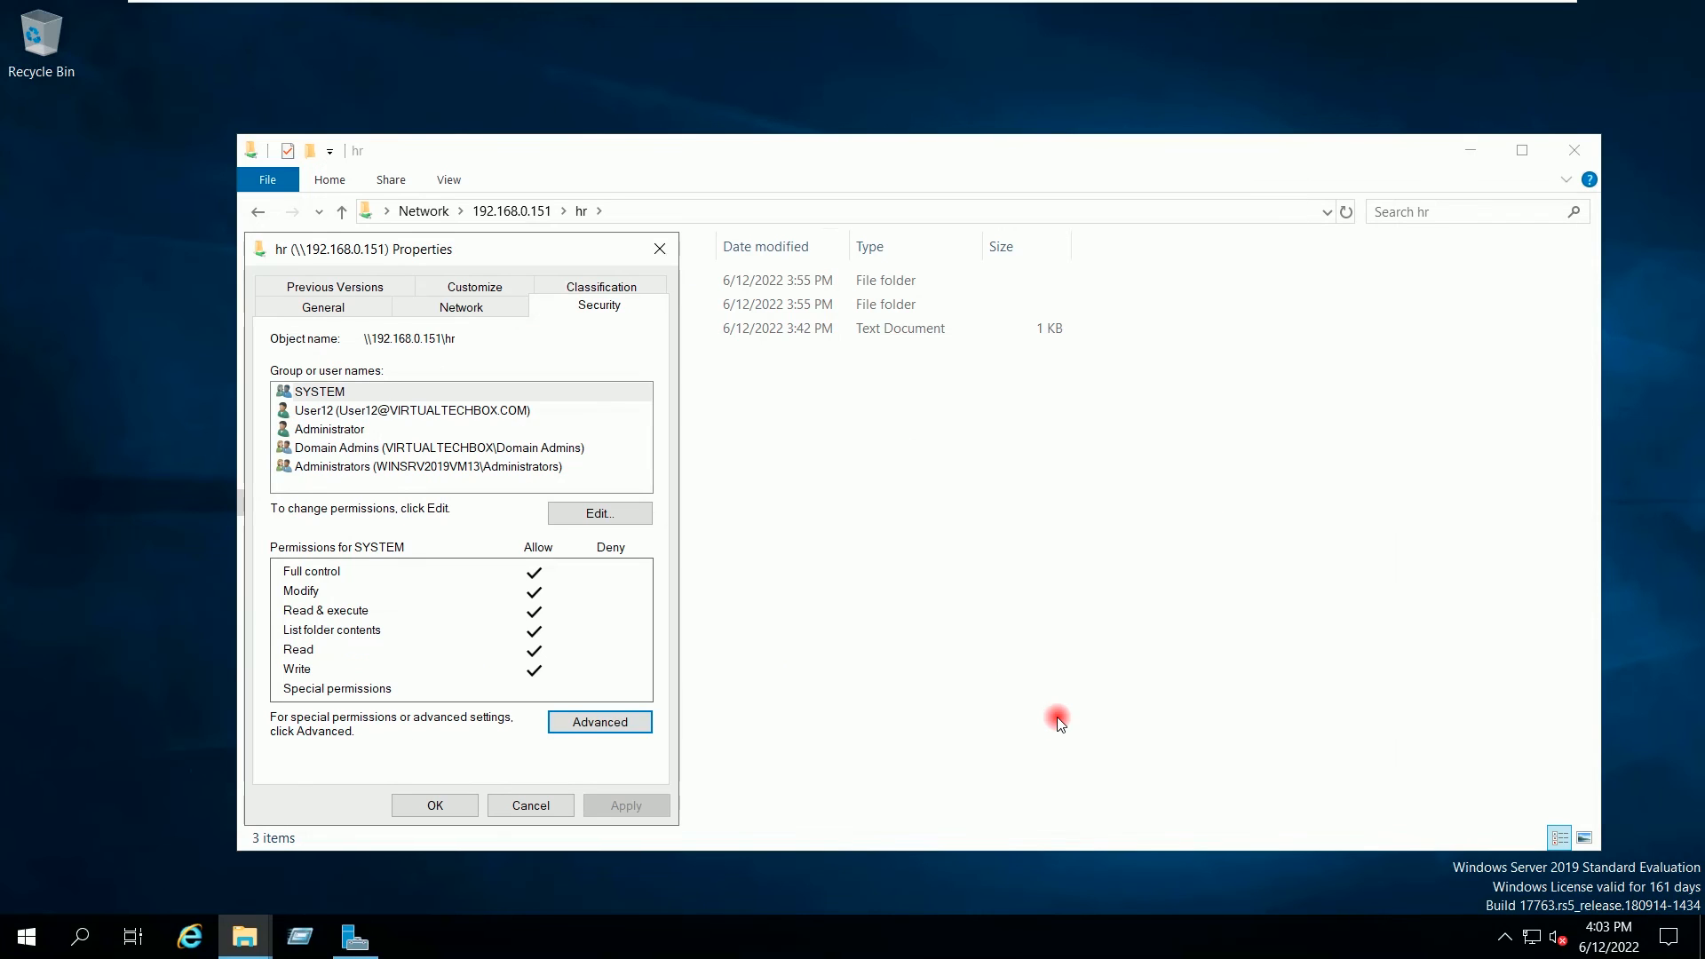
left_click(446, 808)
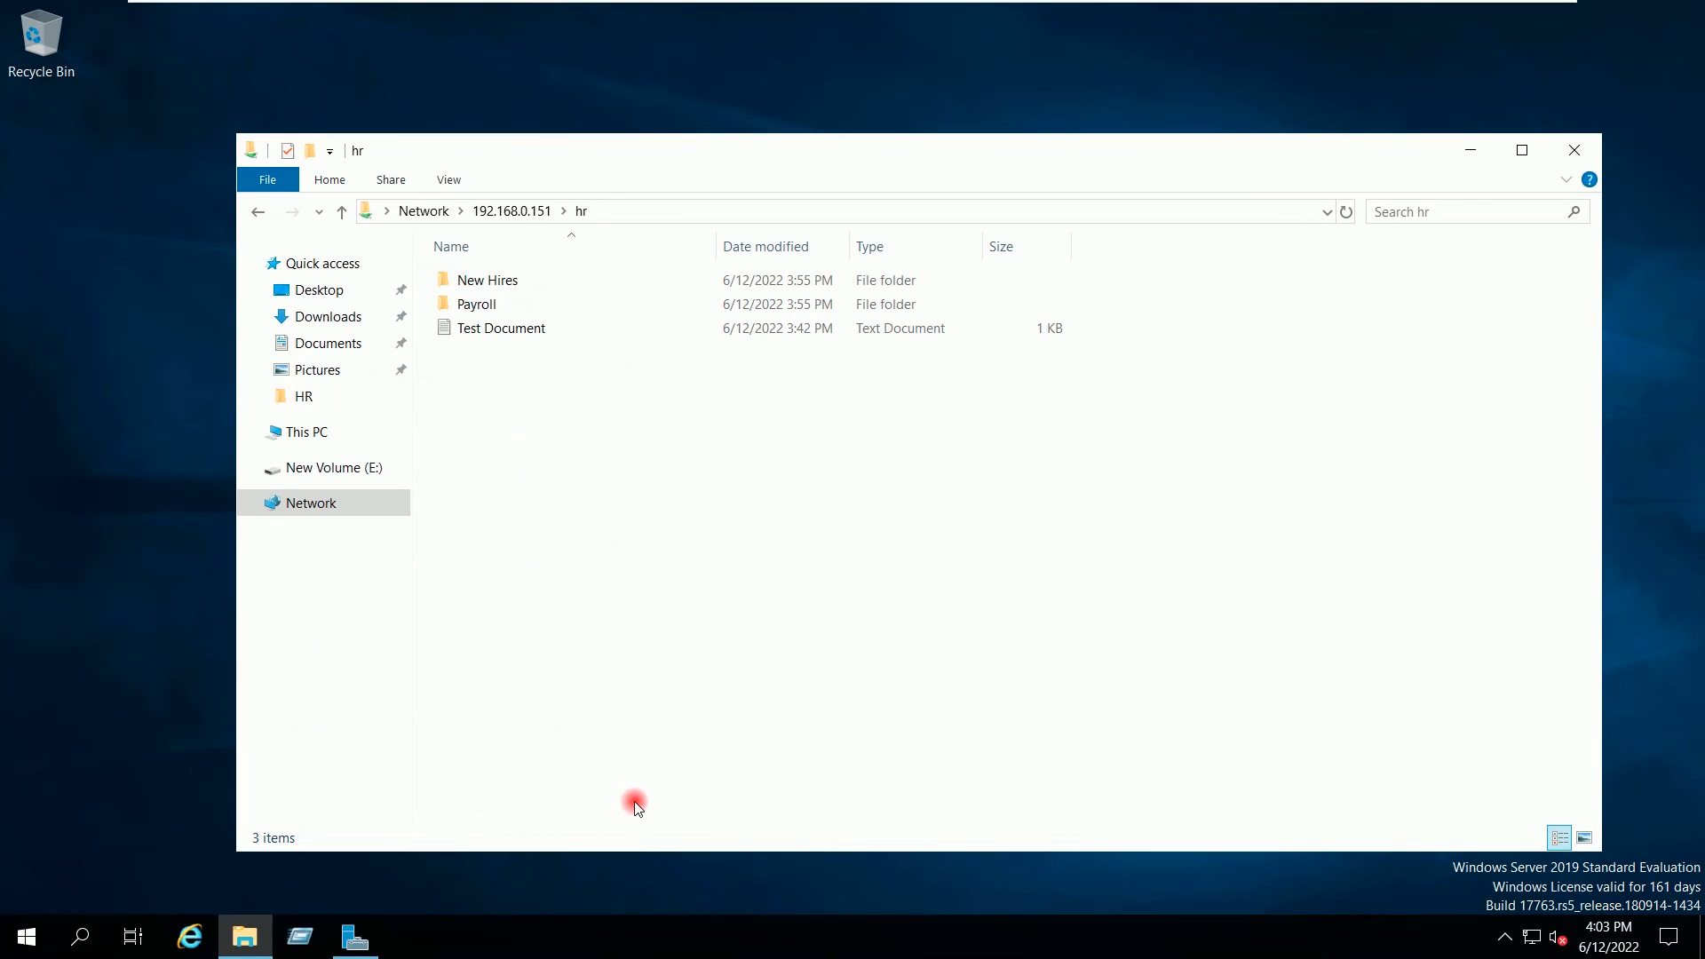
Step: Reopen hr's Properties, check User12's special permissions on the Security tab, then close it
right_click(568, 416)
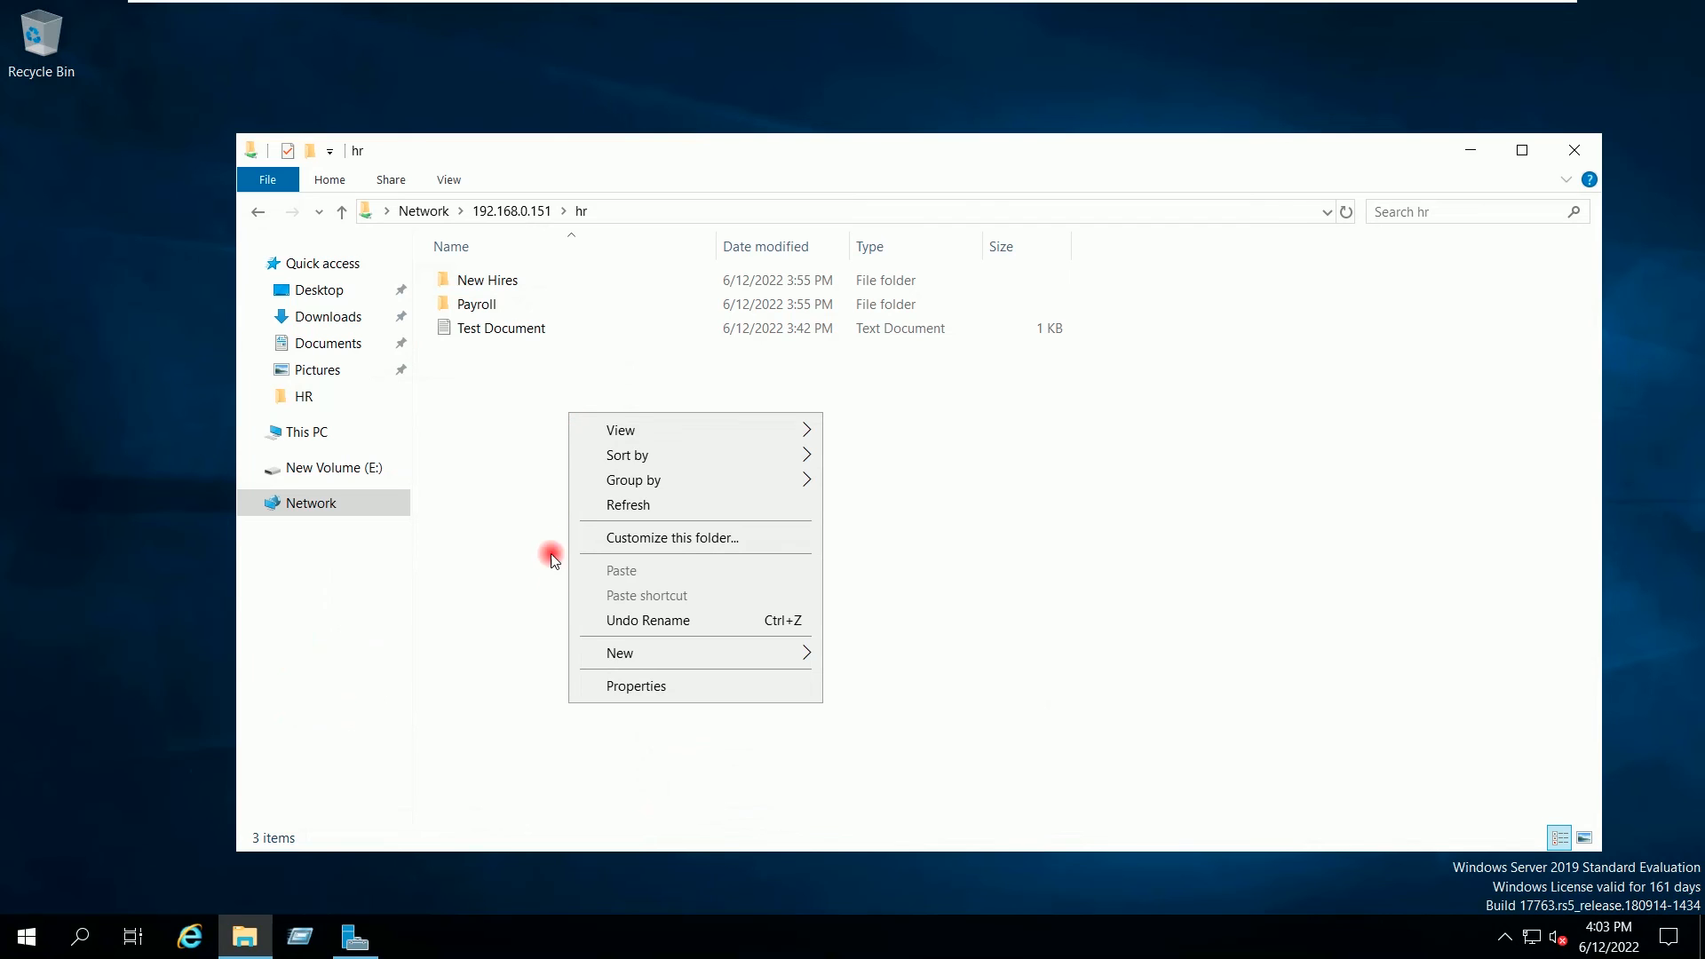
left_click(593, 687)
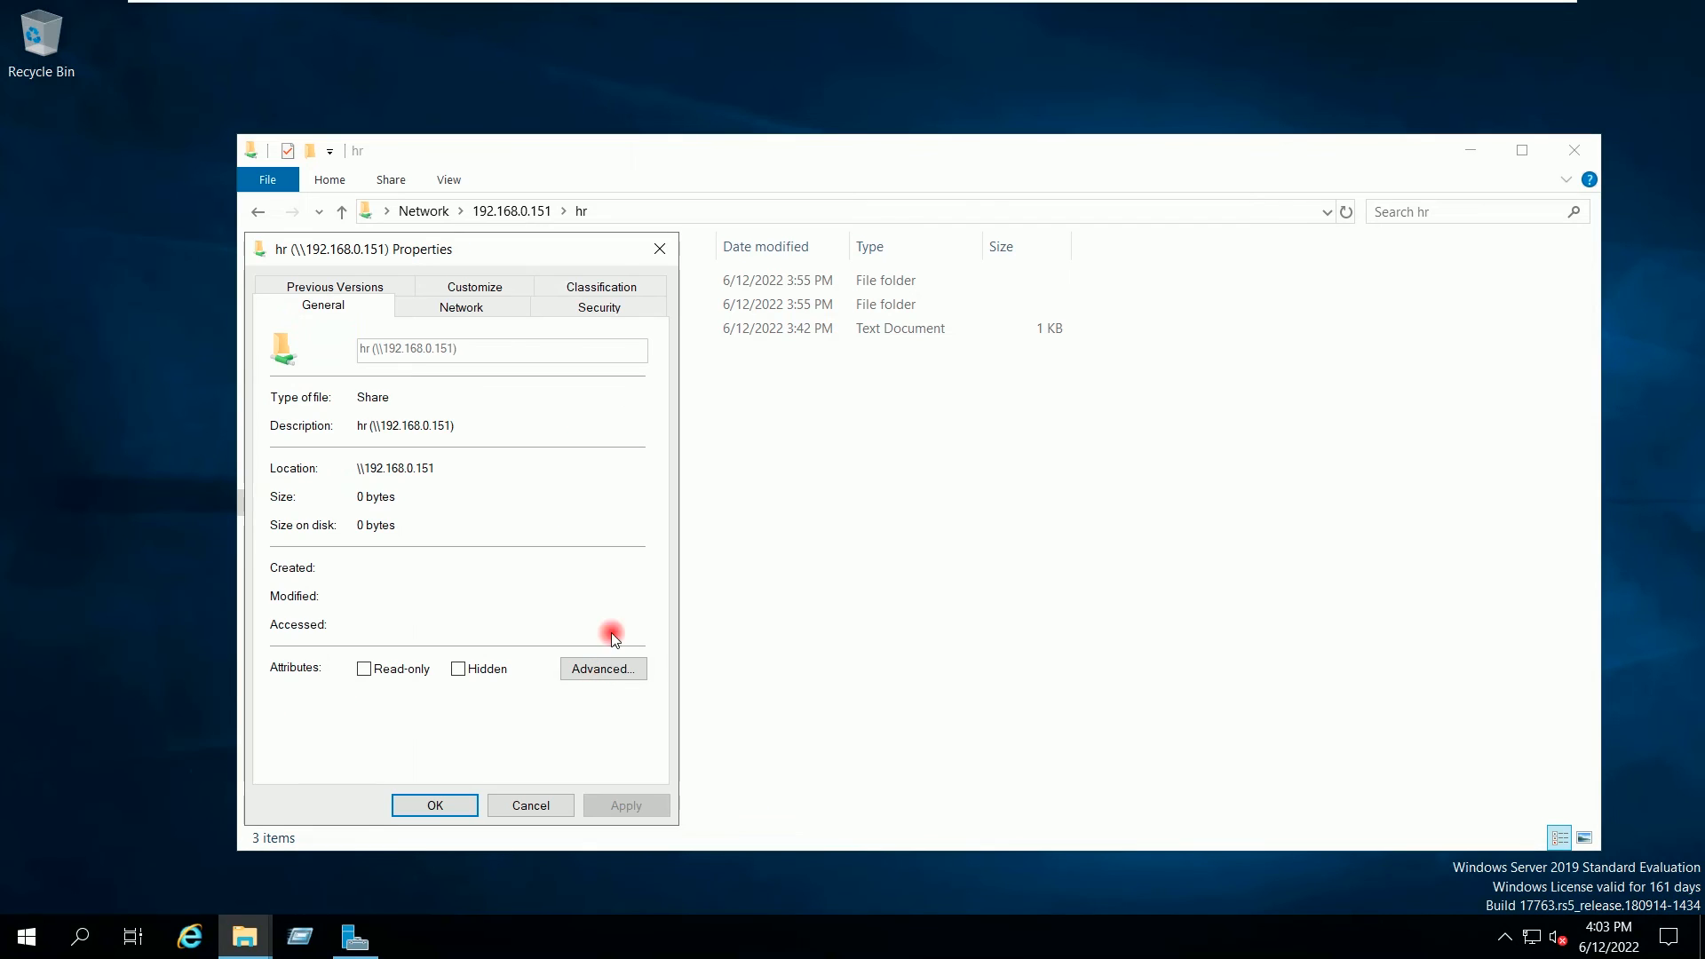
left_click(588, 311)
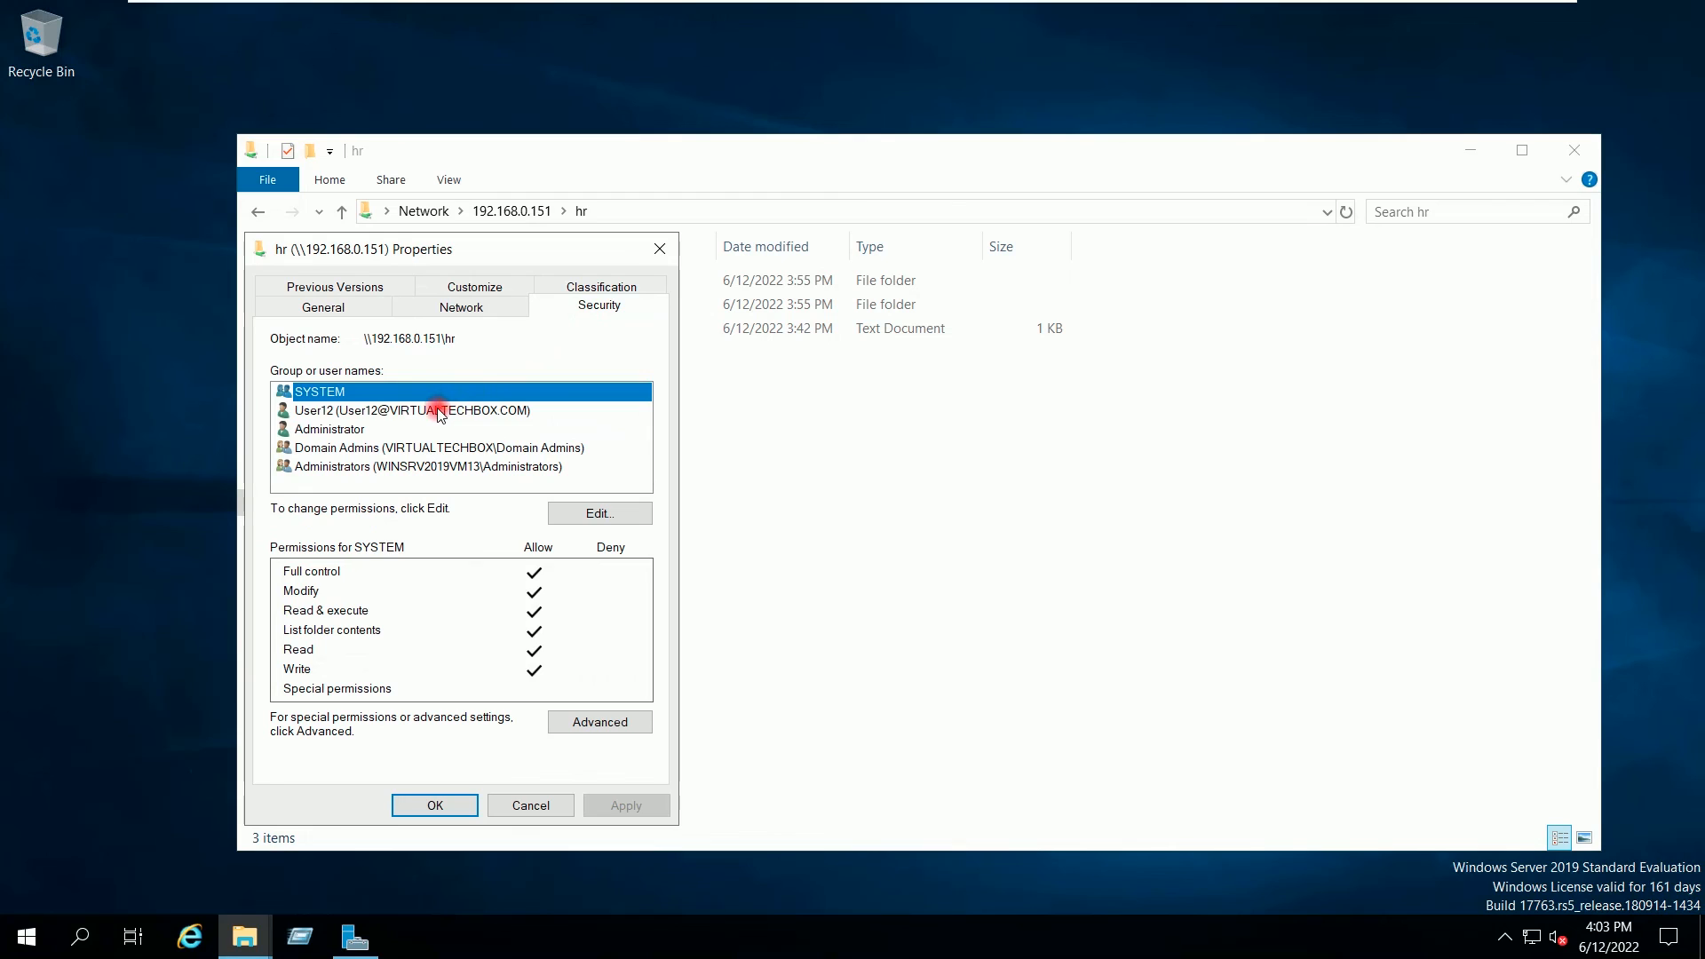
left_click(404, 411)
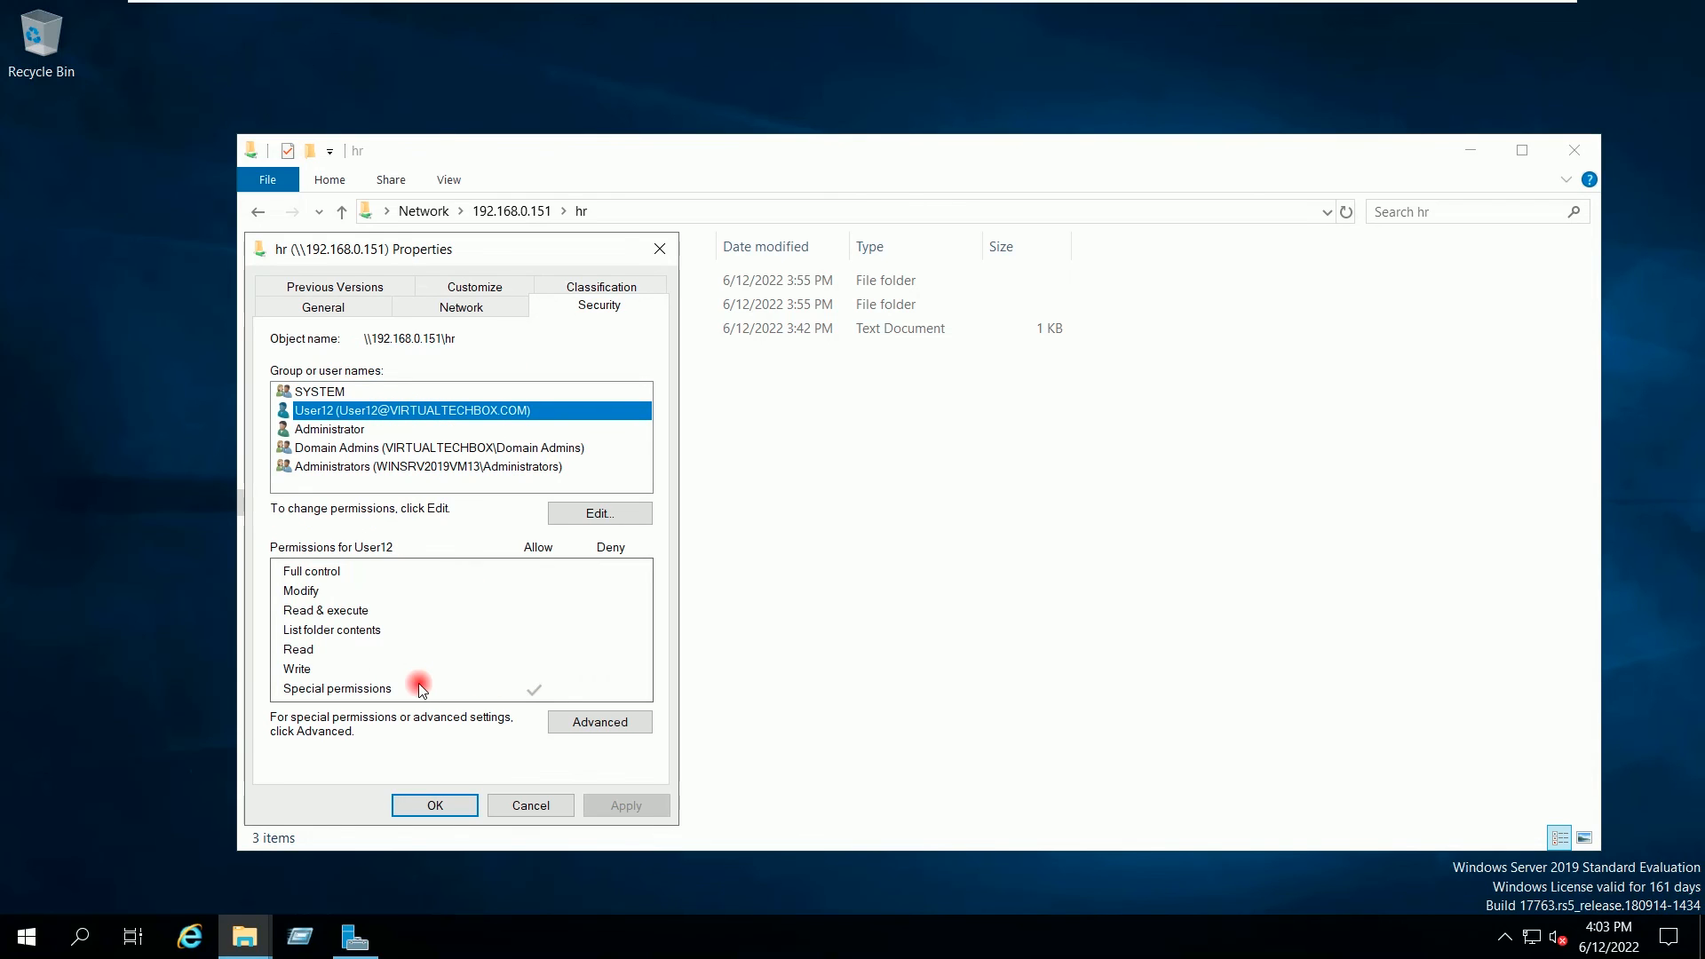
left_click(451, 812)
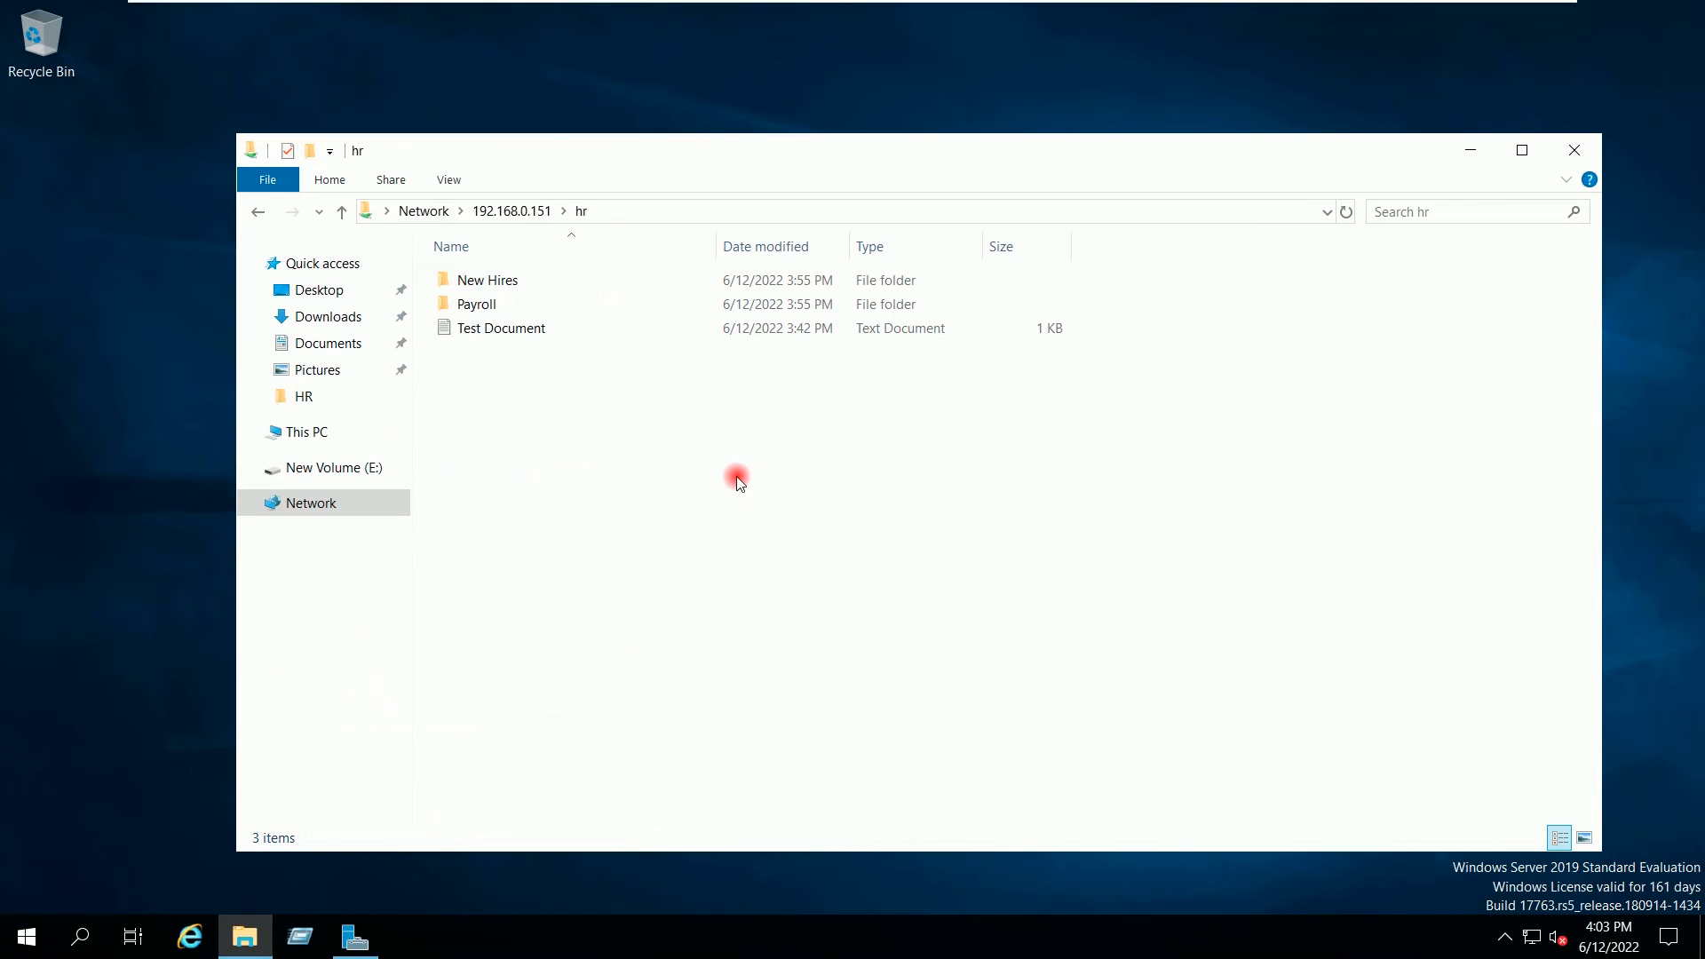
Step: Open the permissions editor on the New Hires folder's Security tab
left_click(504, 281)
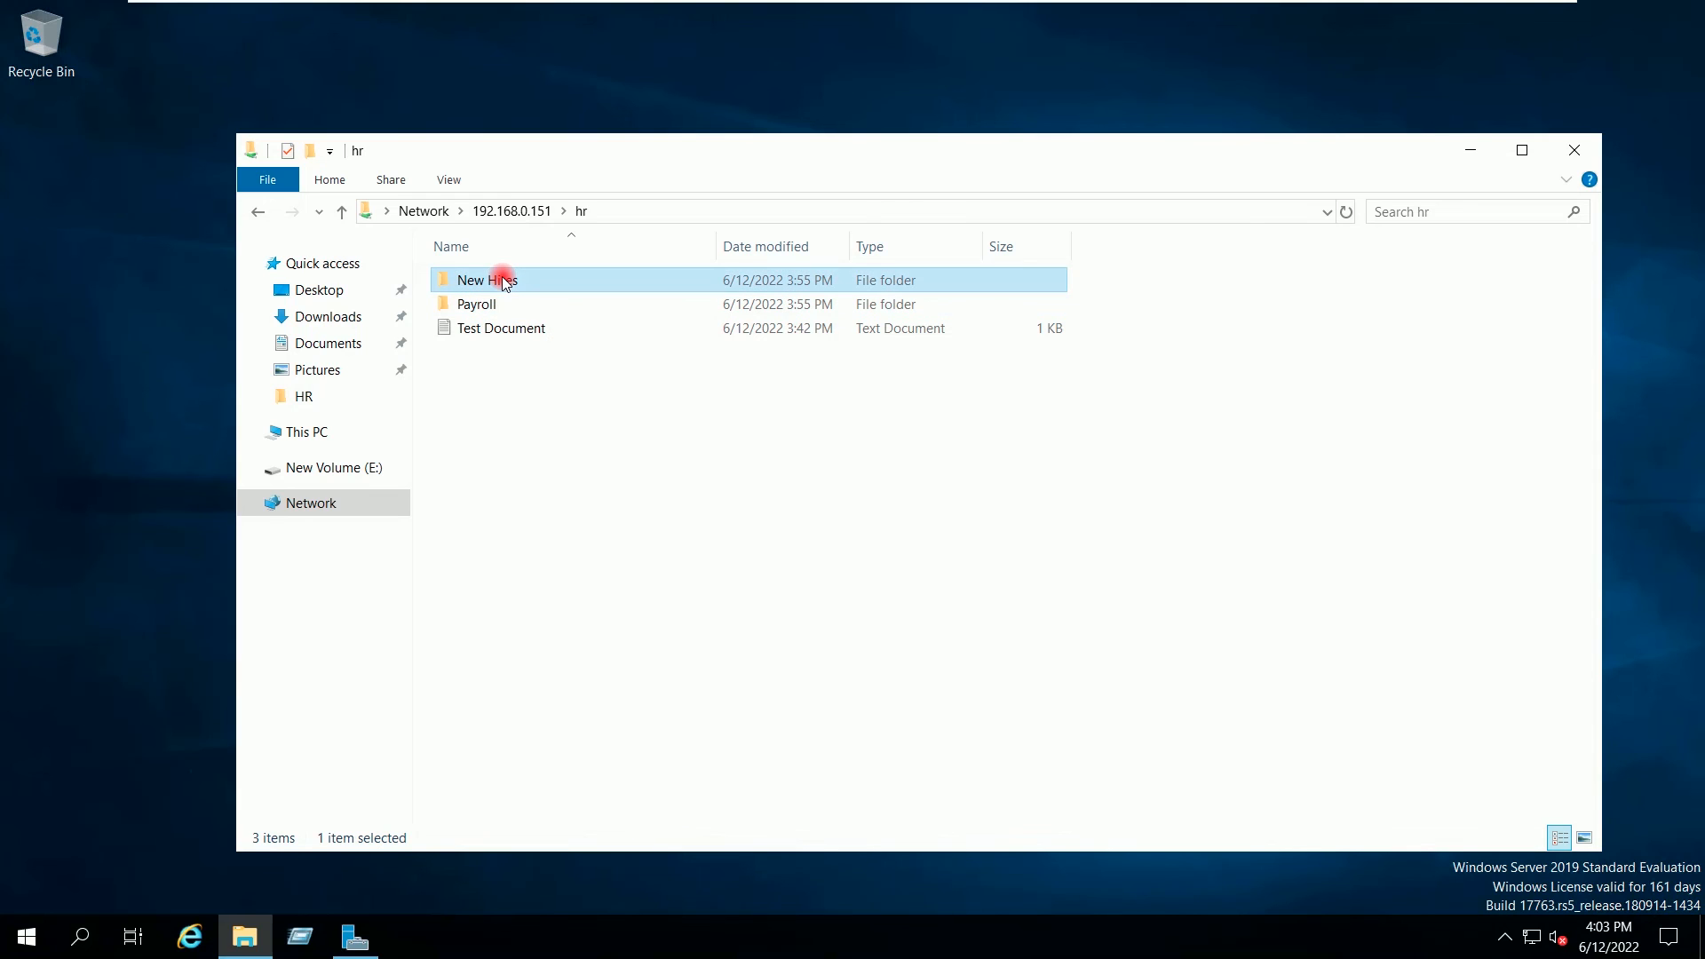
right_click(503, 281)
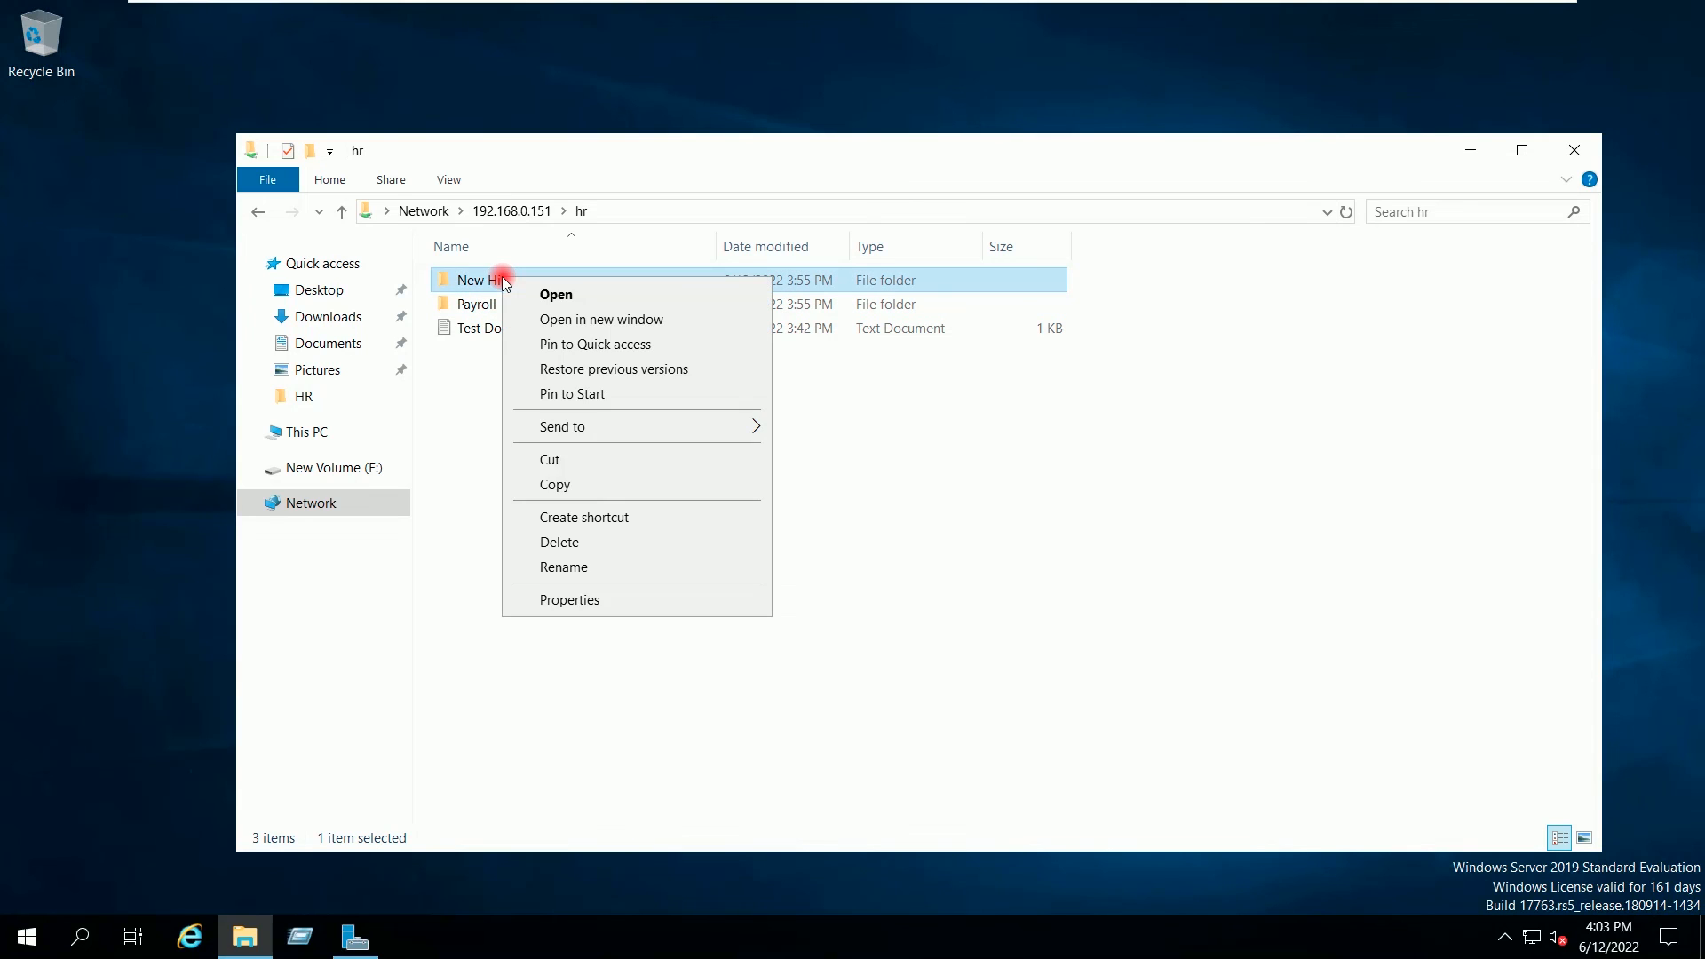
left_click(569, 601)
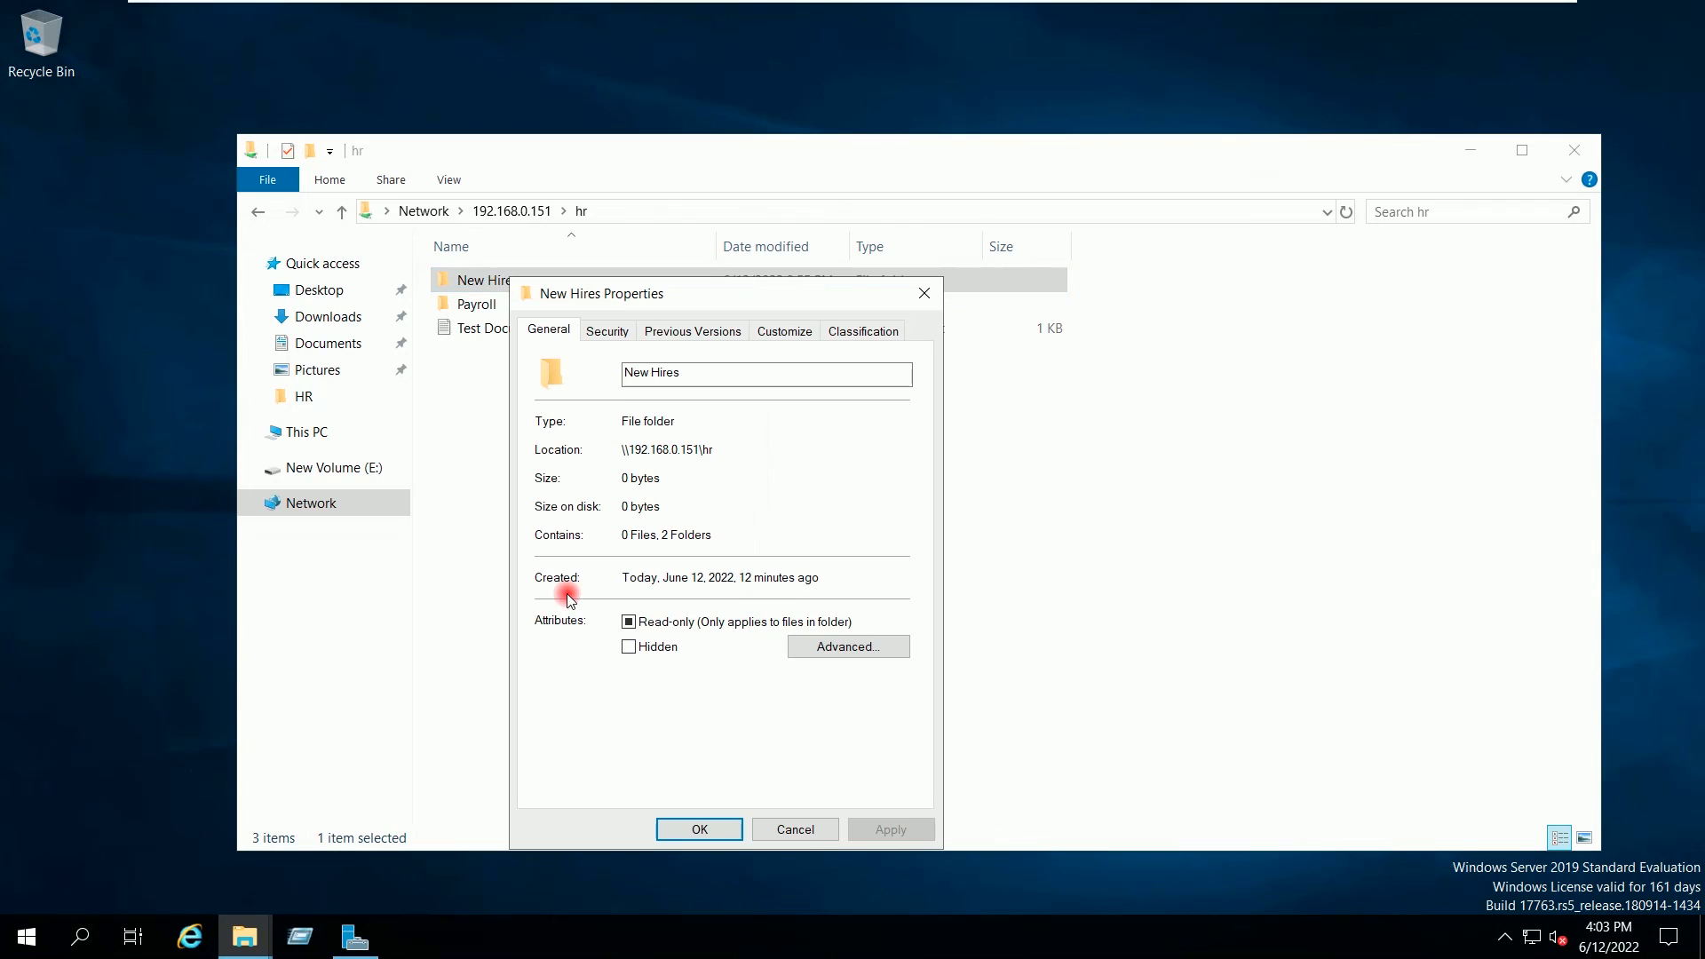
left_click(613, 331)
left_click(827, 539)
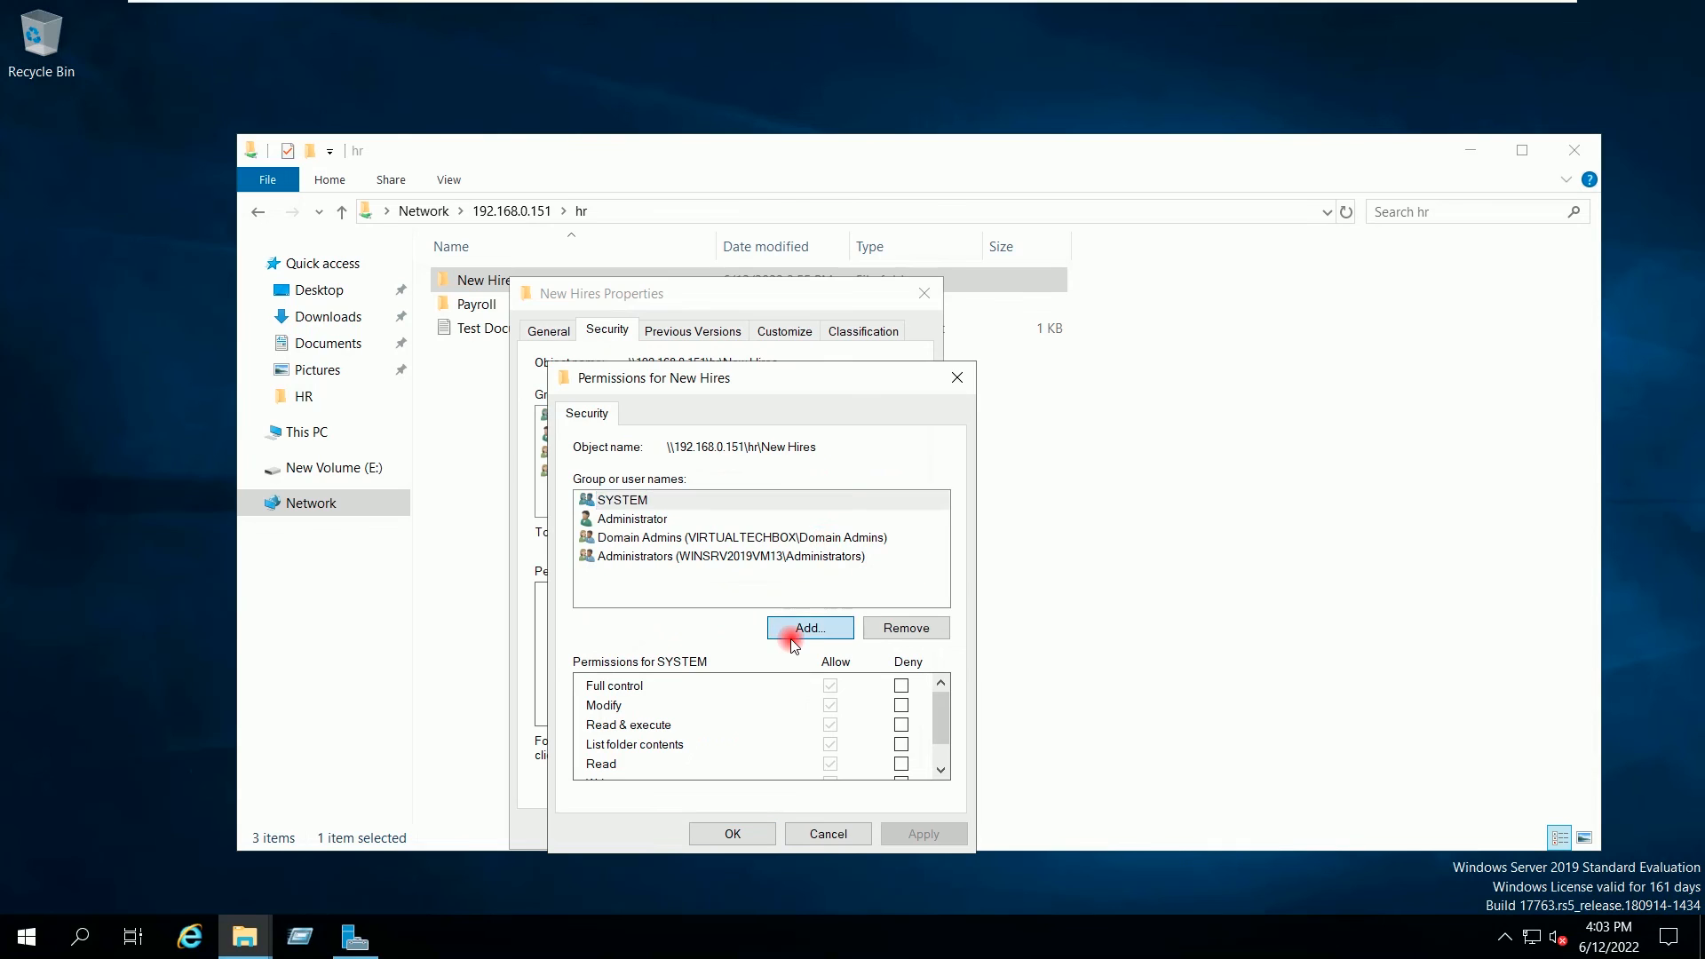
Step: Add User12 with default Read & execute, List folder contents and Read, then apply and close
left_click(791, 637)
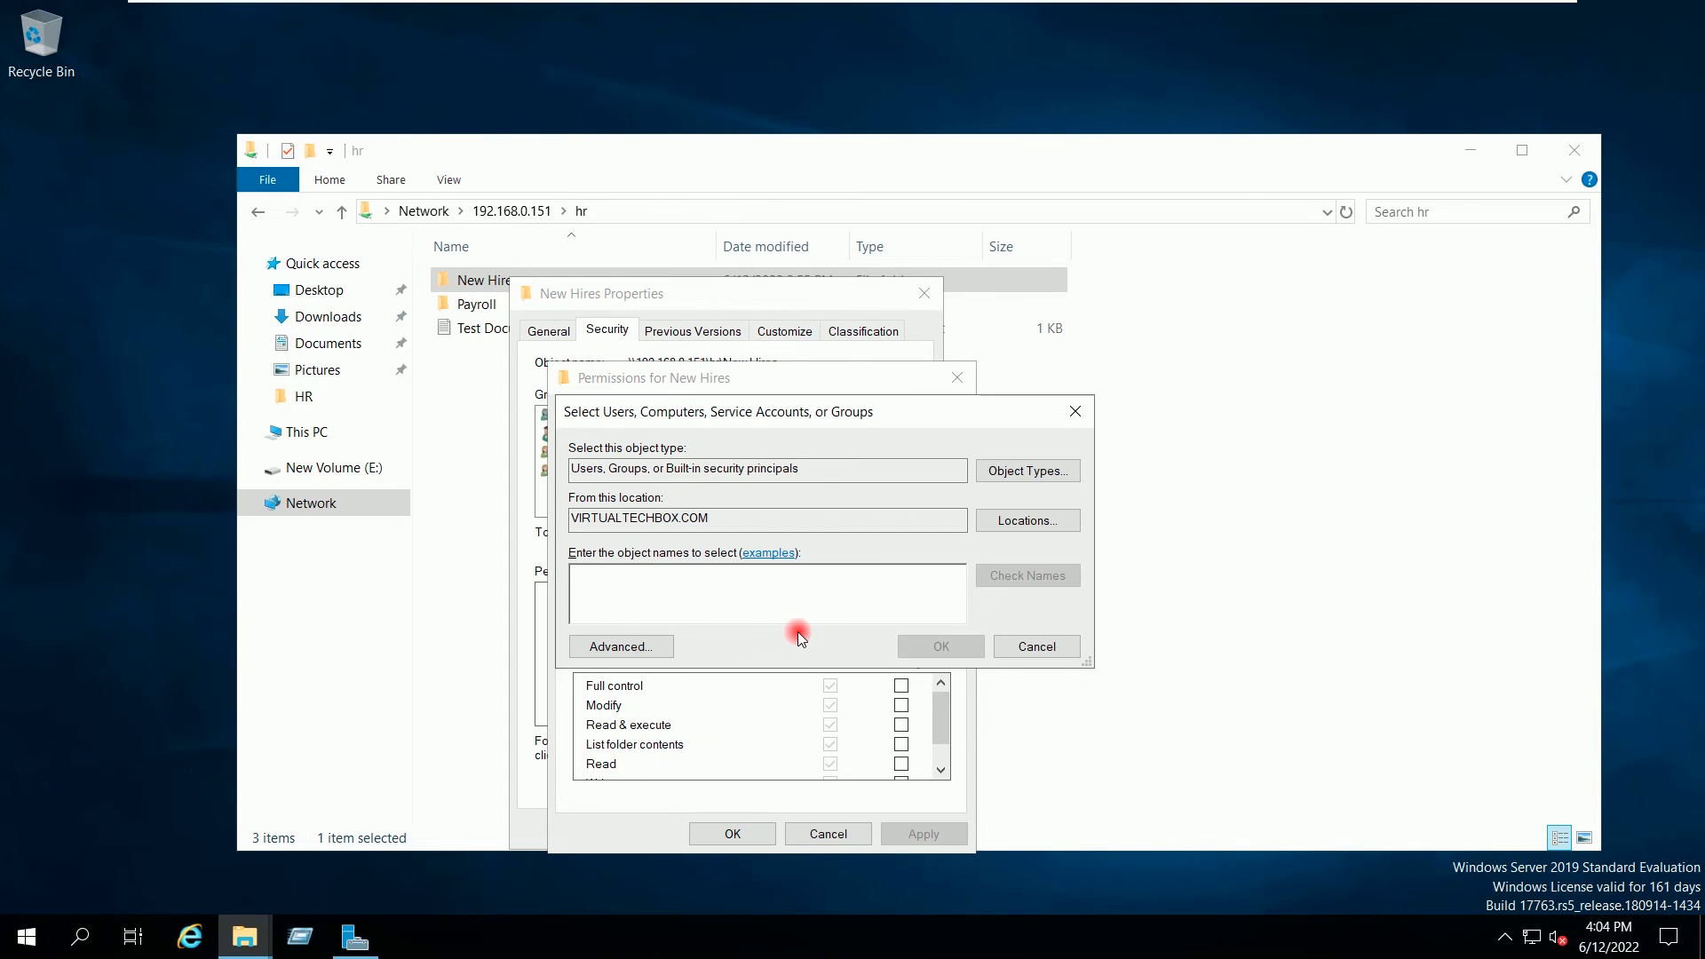
type("user12")
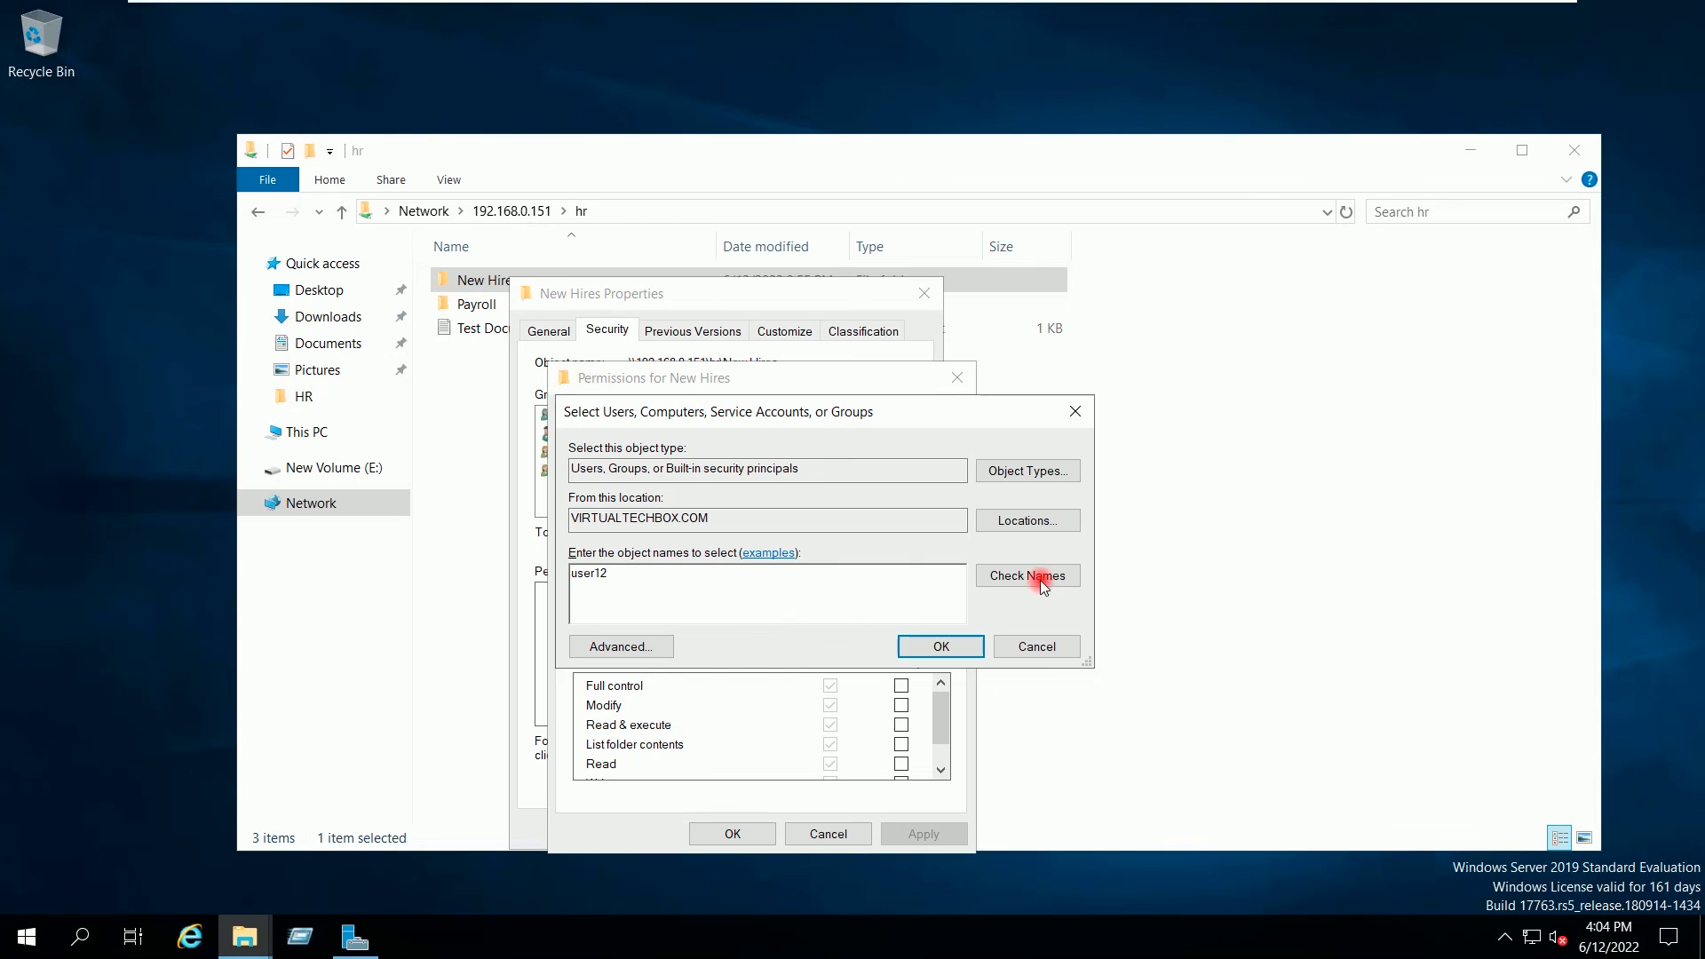
left_click(1027, 576)
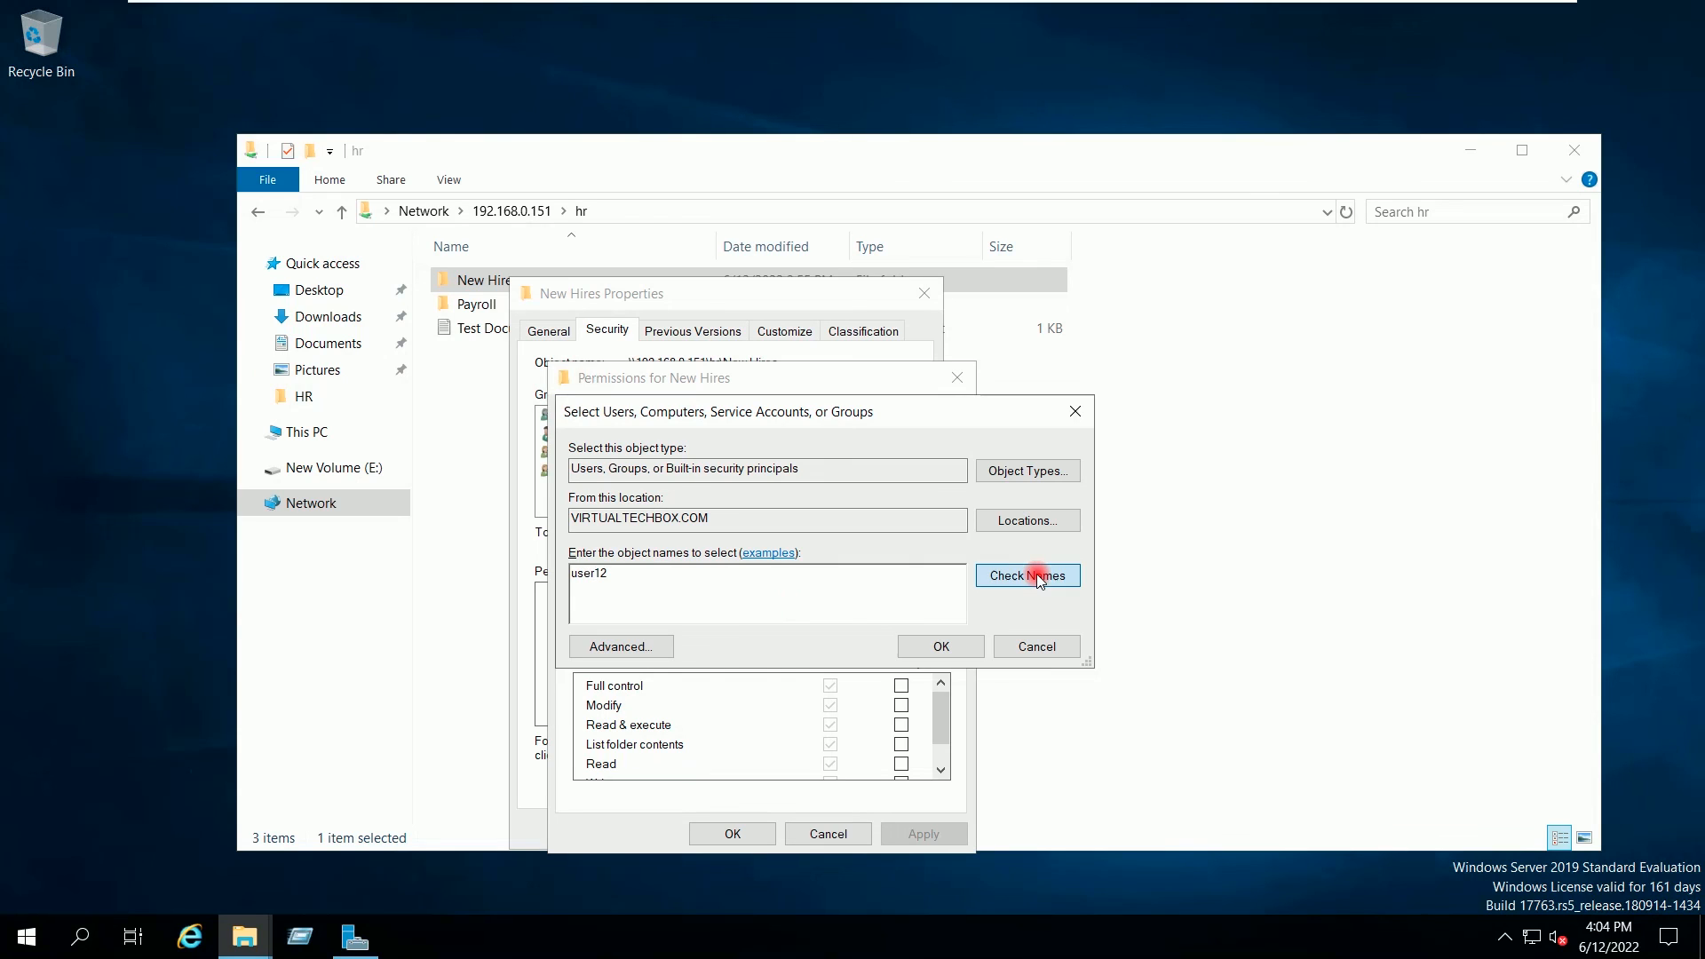
left_click(932, 646)
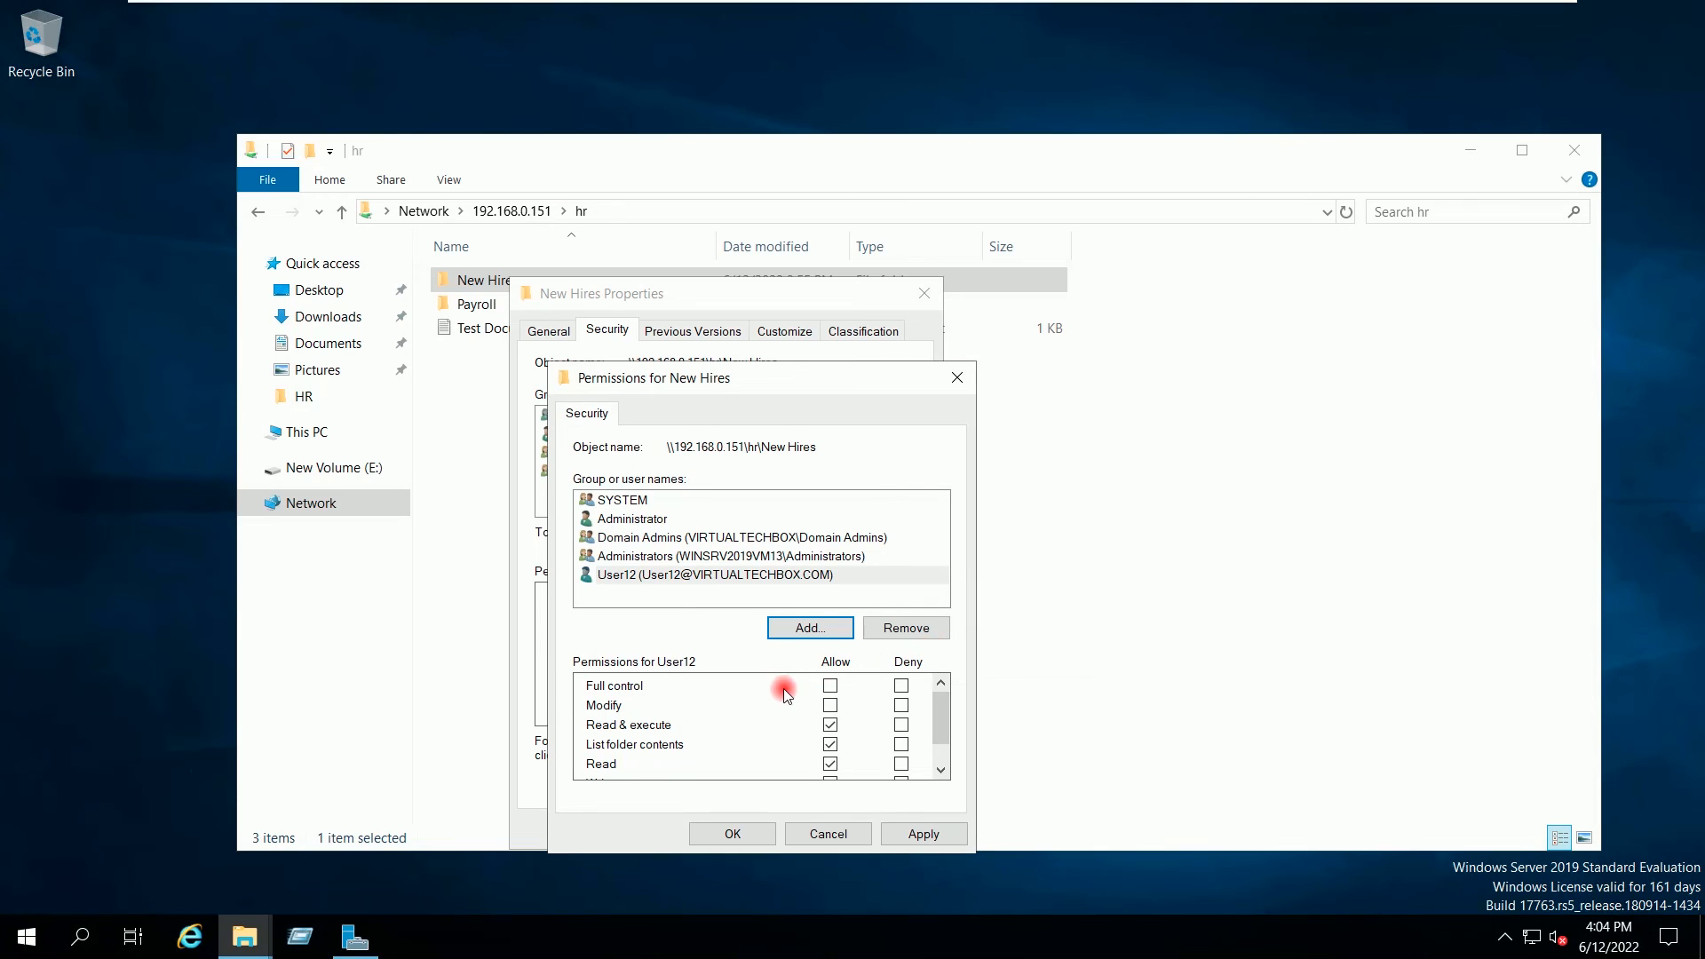
mouse_move(947, 721)
left_mouse_down()
mouse_move(945, 753)
mouse_move(949, 715)
left_mouse_up()
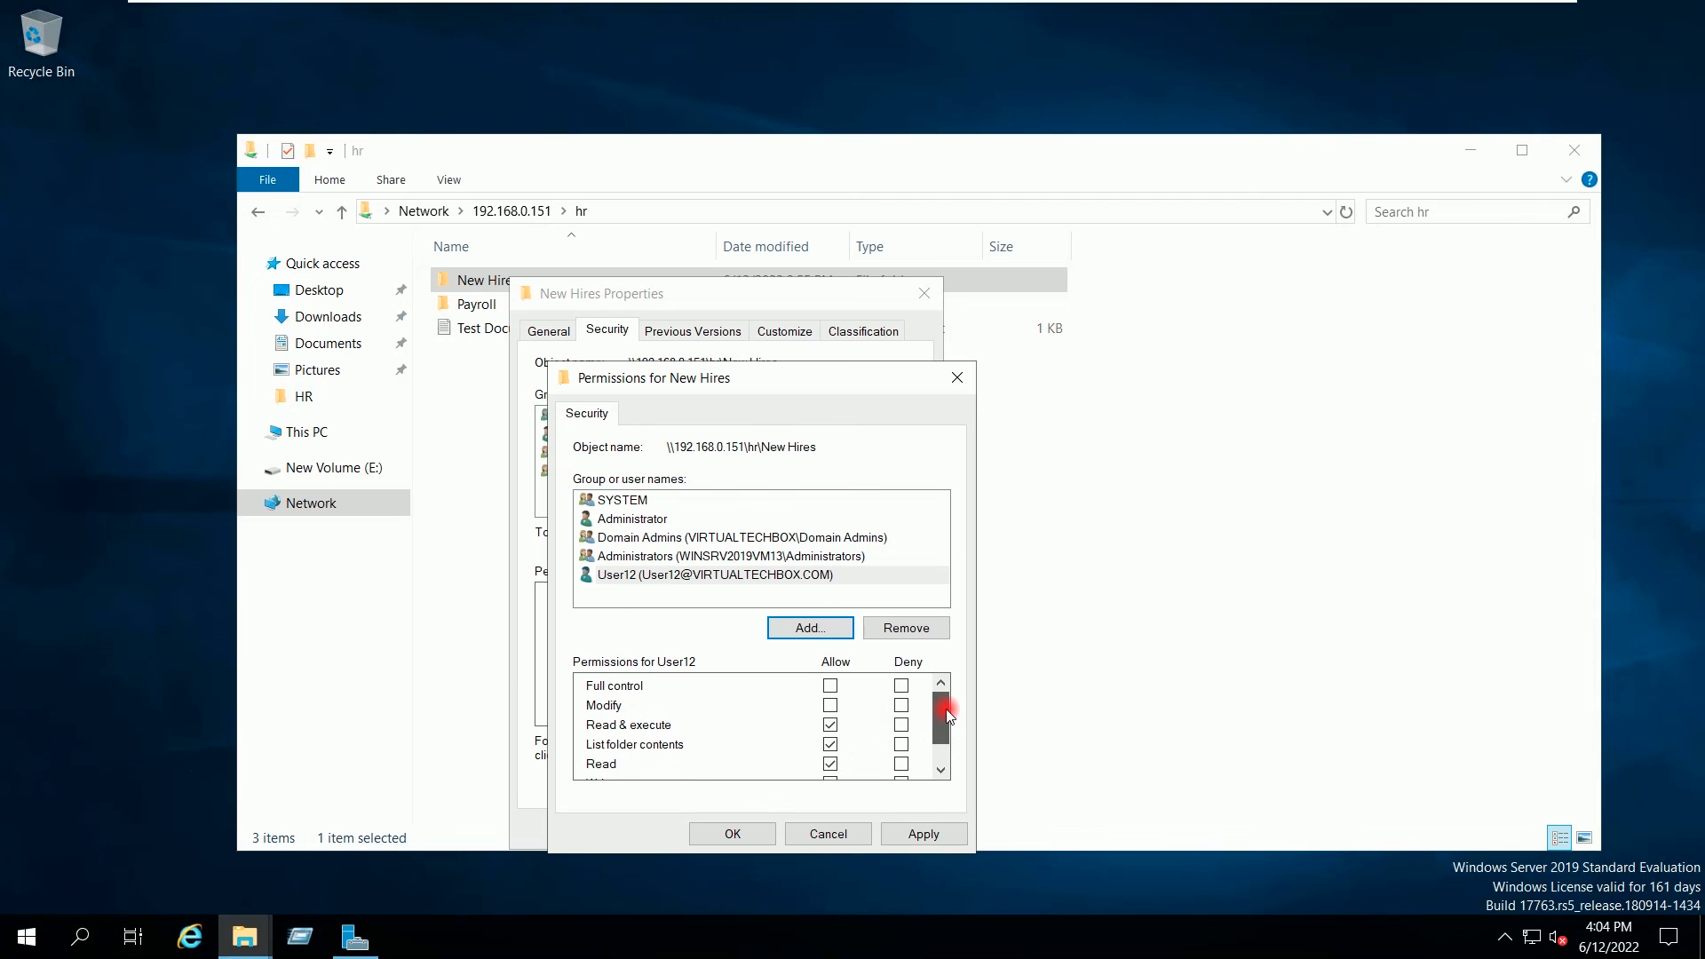
left_click(940, 833)
left_click(734, 833)
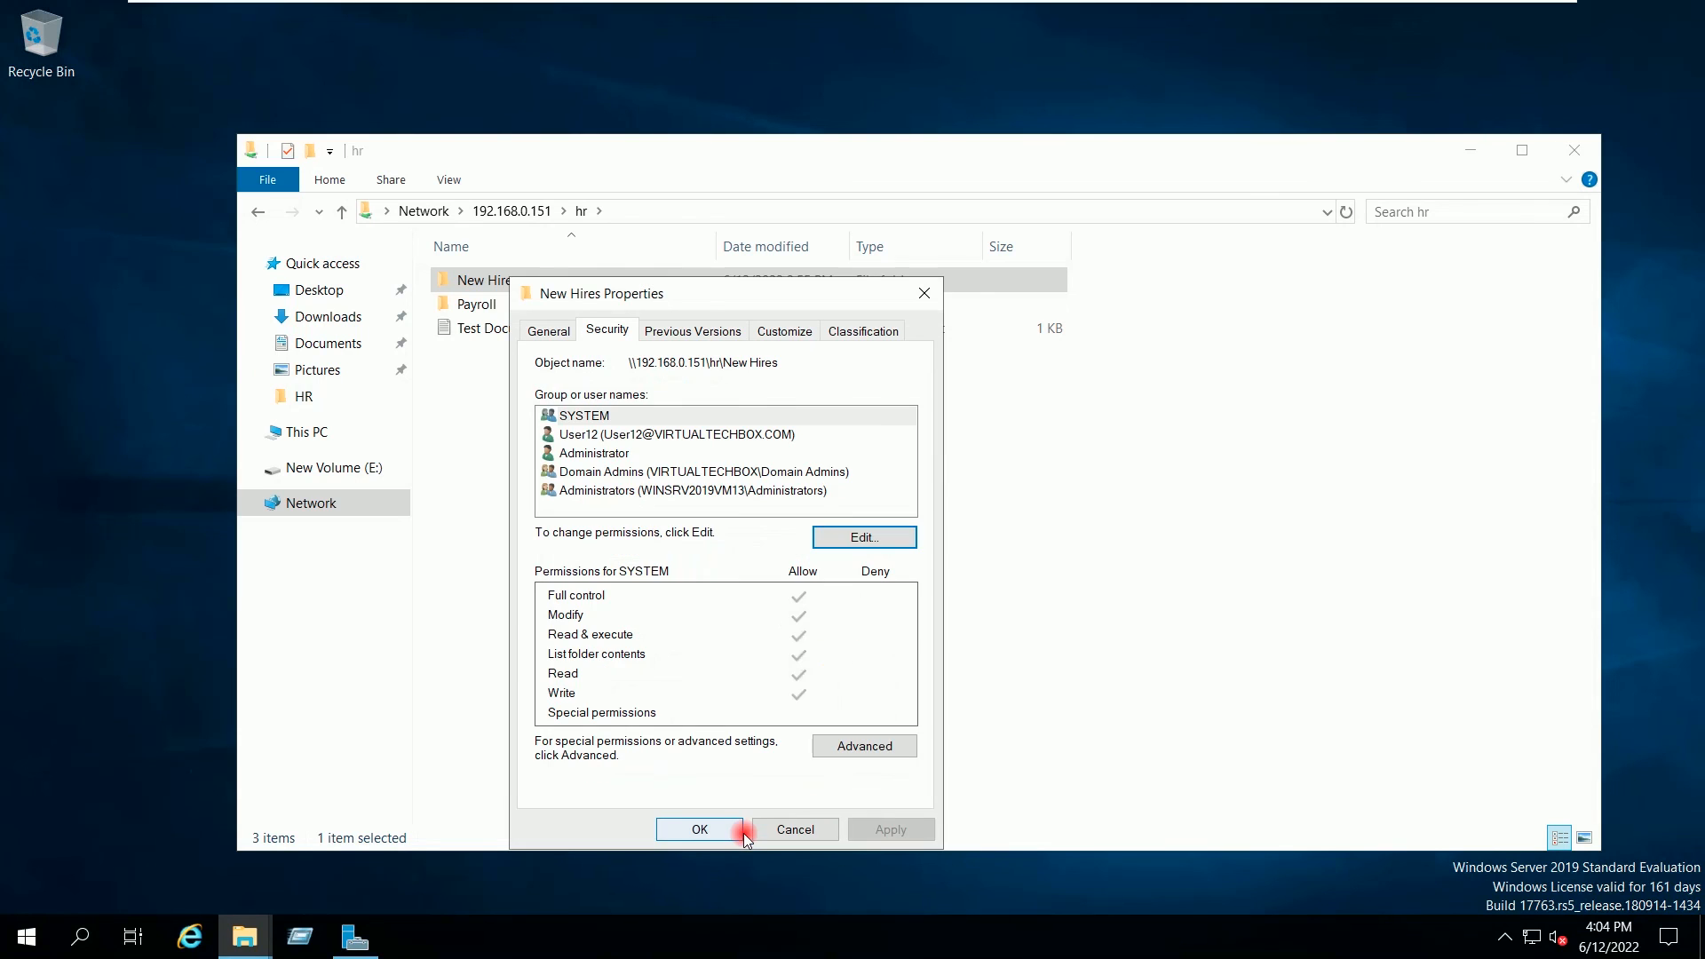
left_click(727, 828)
left_click(684, 580)
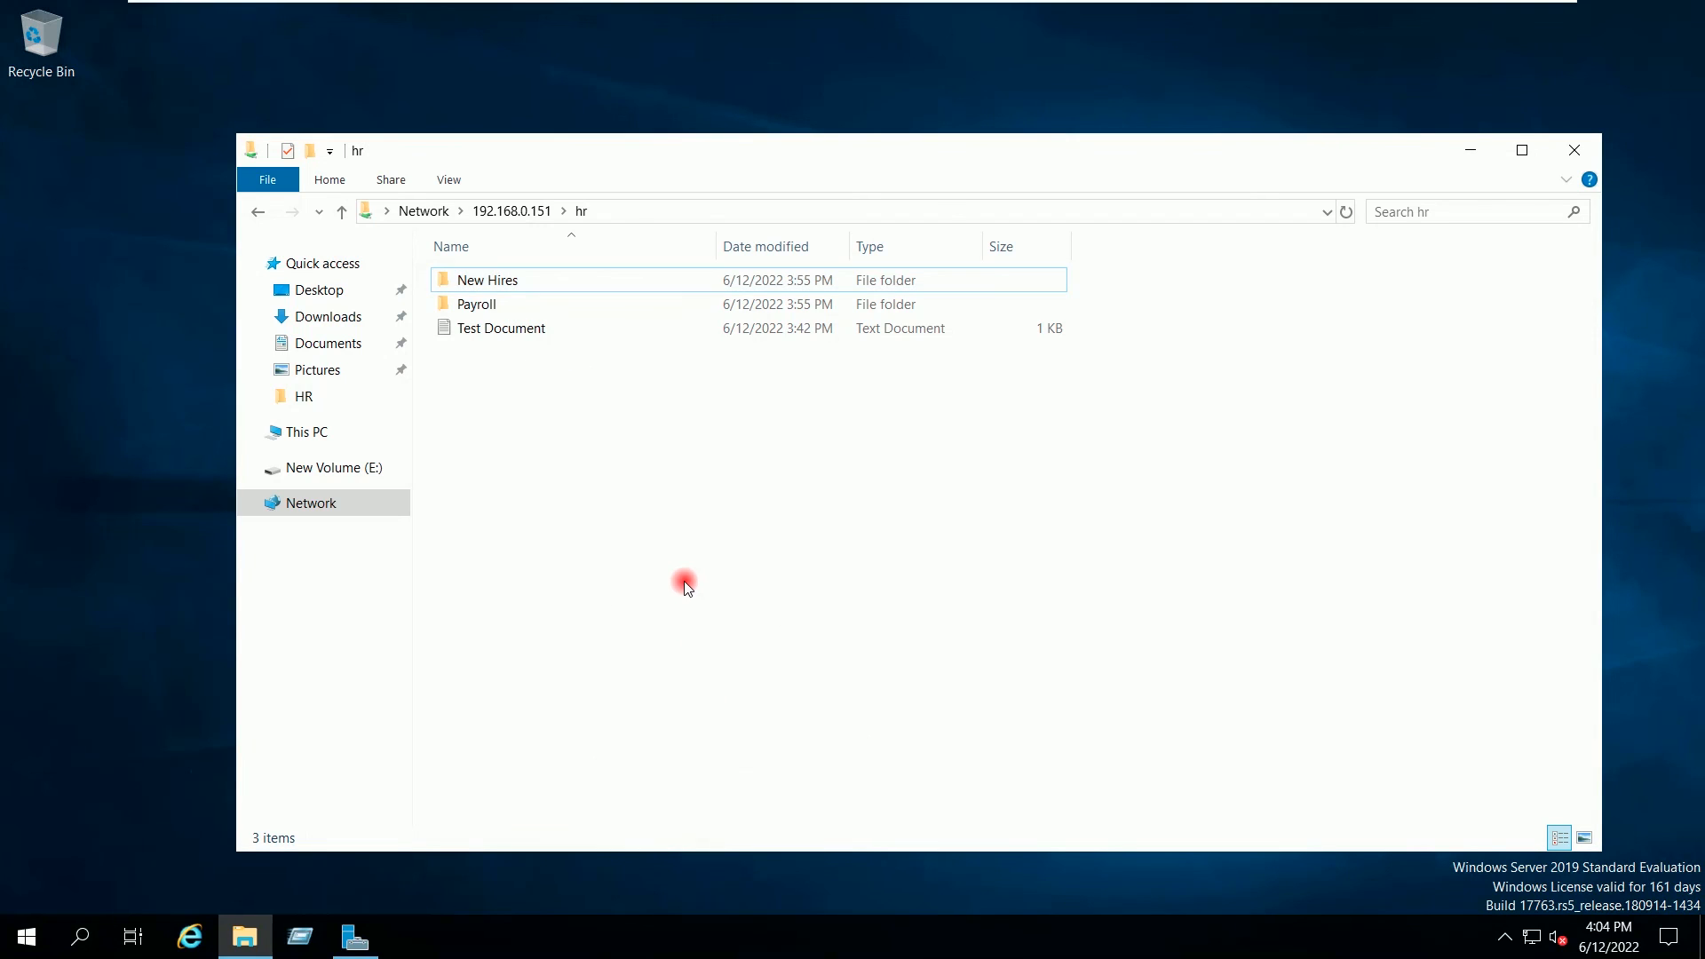
Step: Open New Hires to view its empty April 22 and May 22 subfolders
double_click(506, 280)
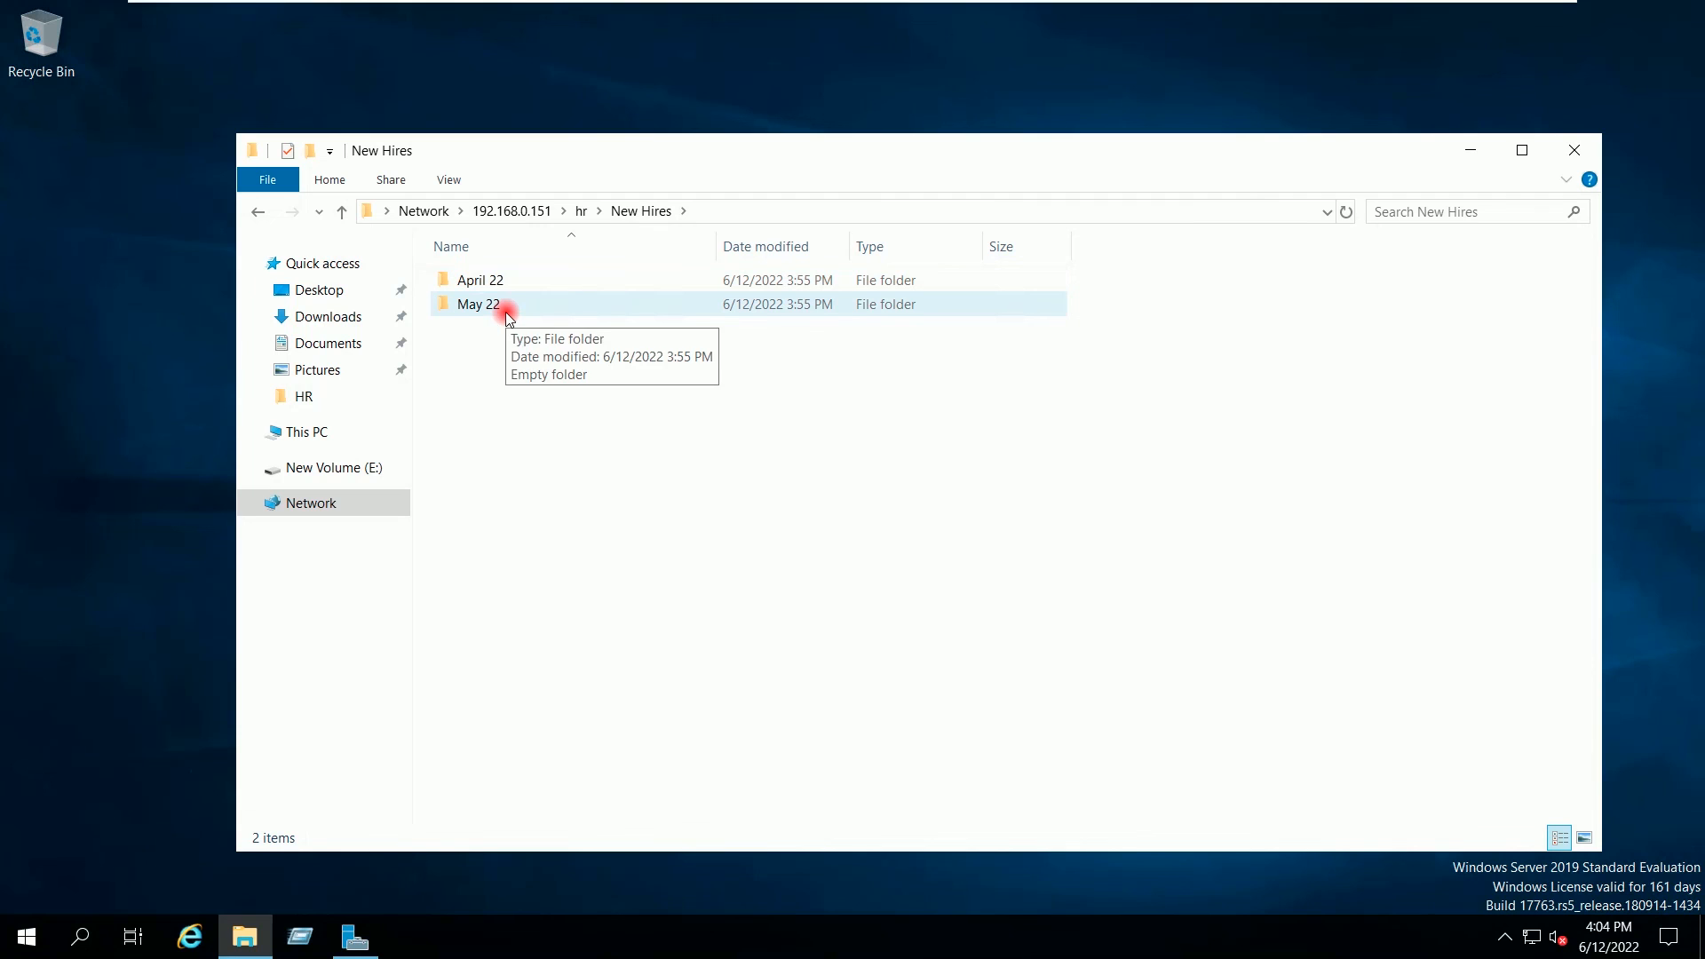
mouse_move(485, 286)
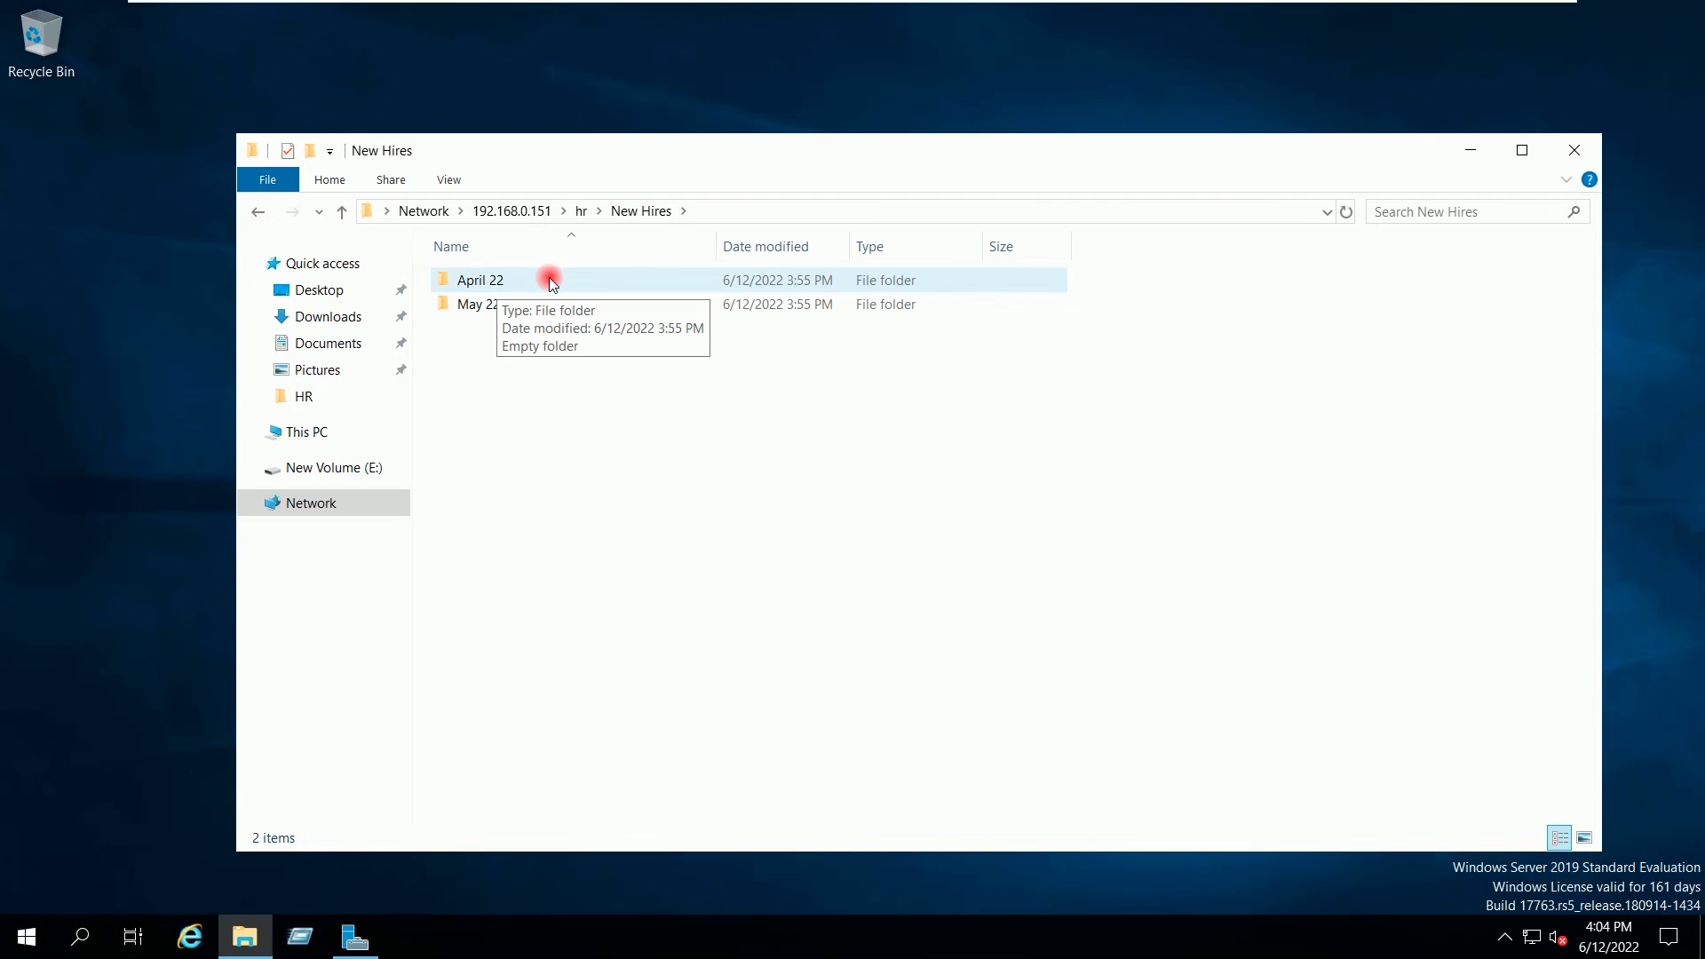
mouse_move(501, 316)
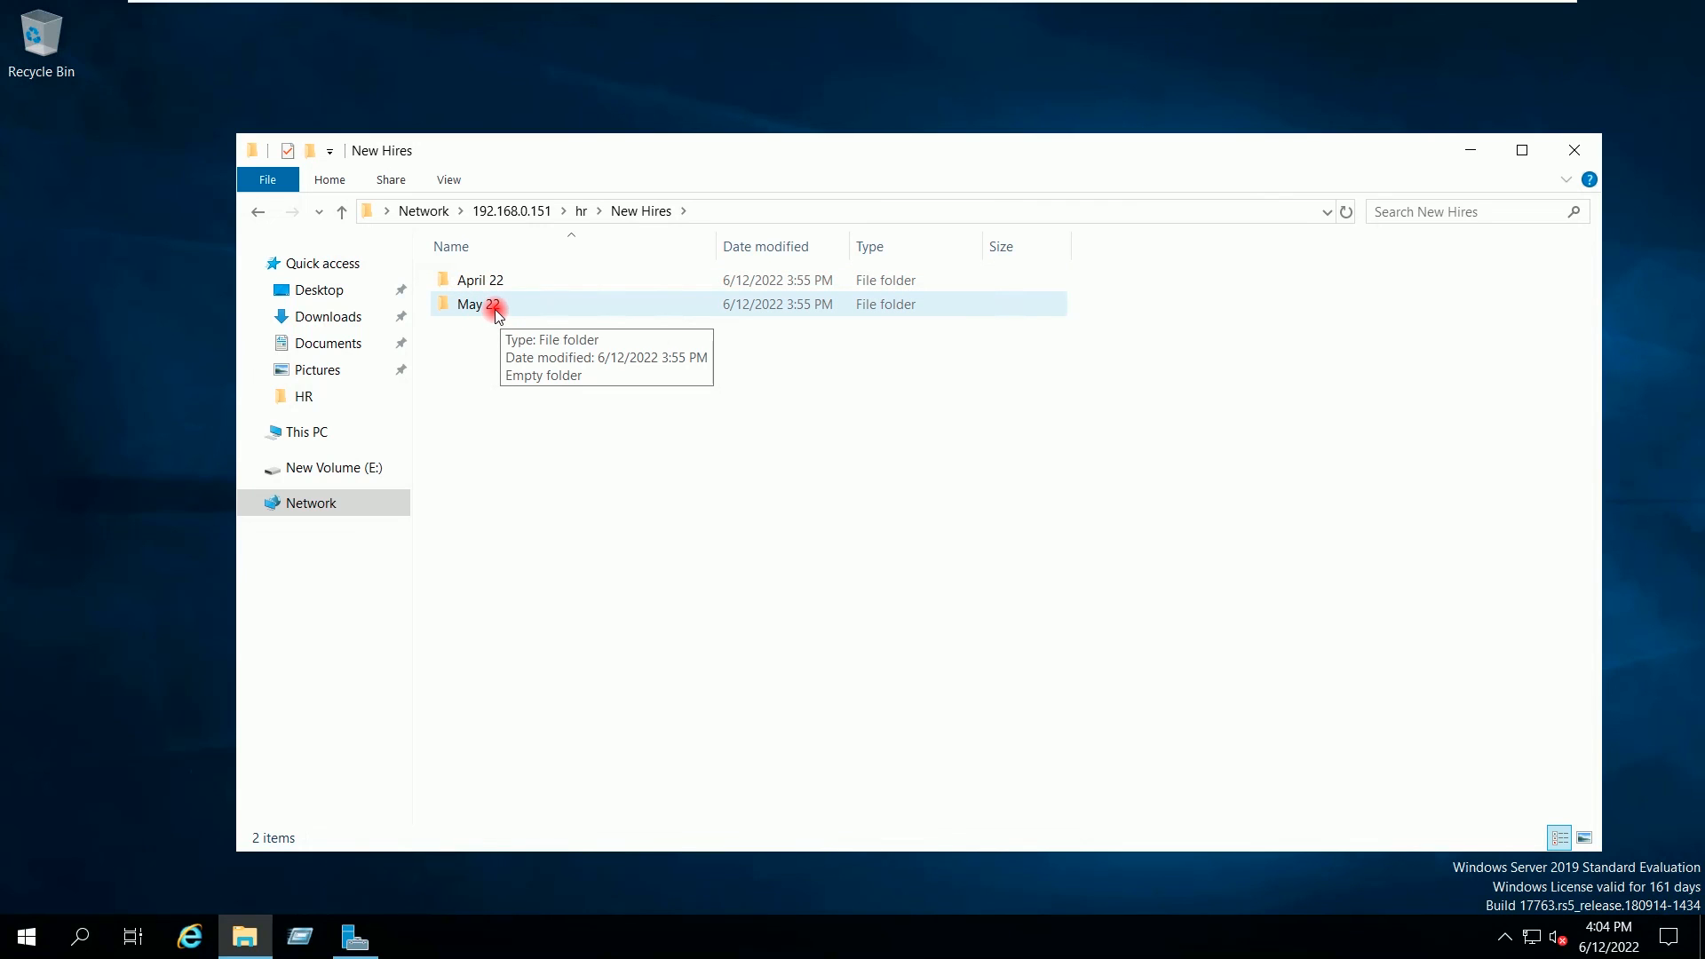
Step: Check that User12 has only read access on the April 22 folder
left_click(499, 282)
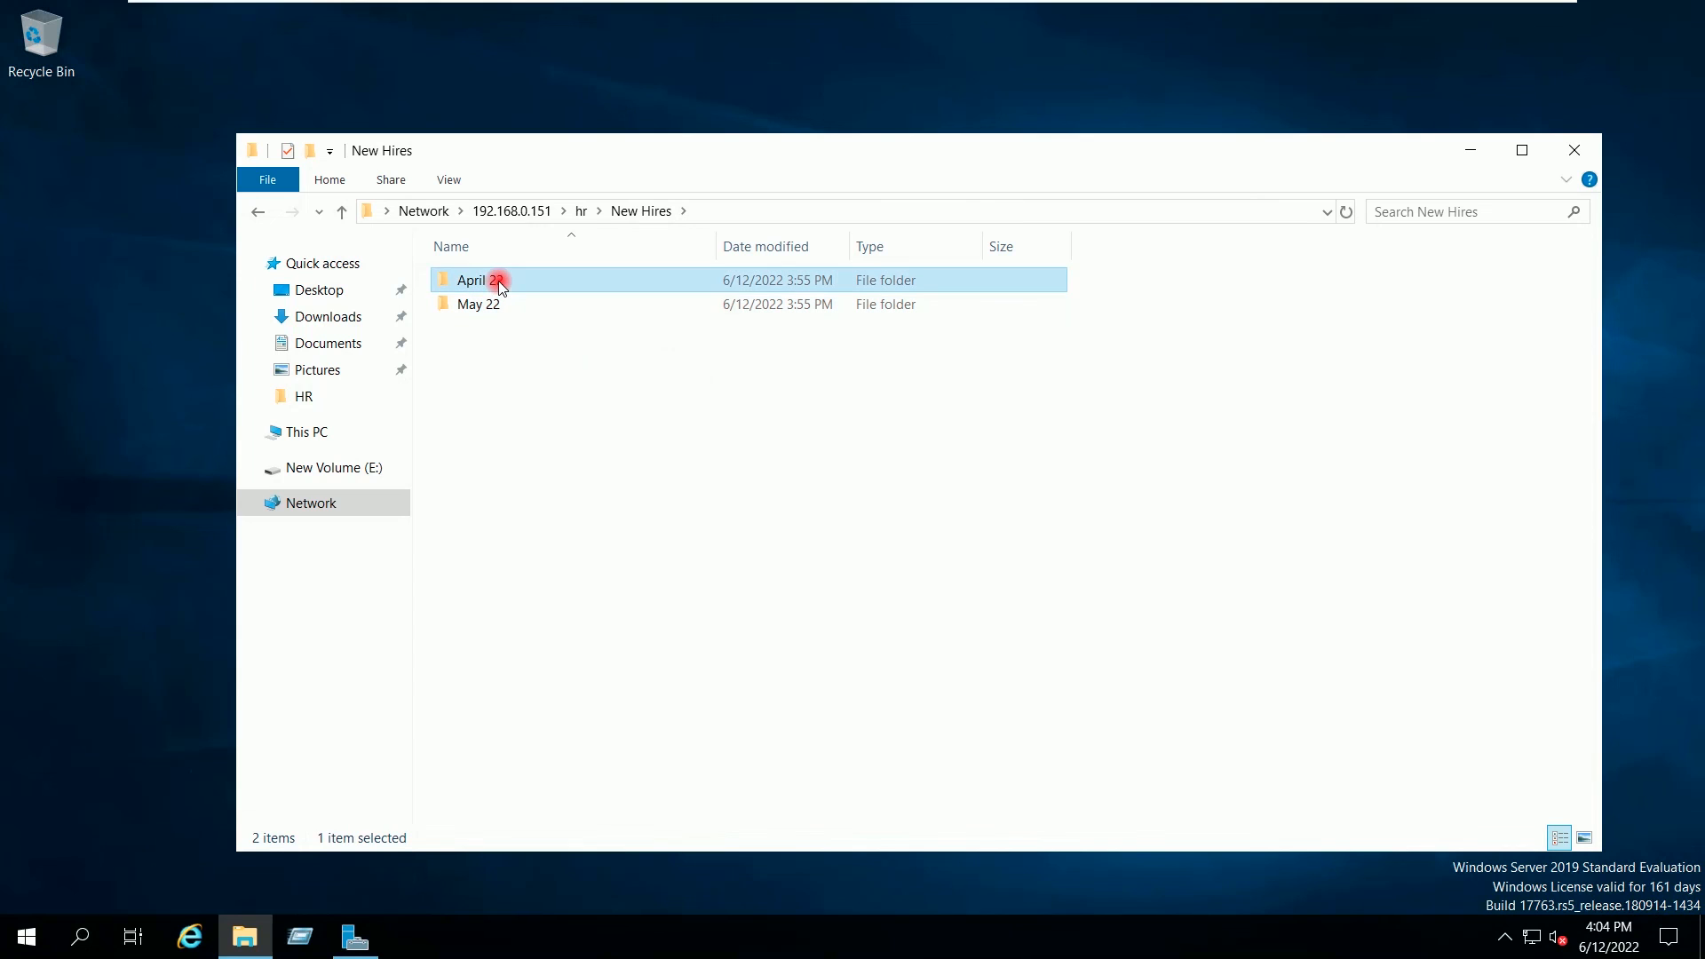
right_click(499, 283)
left_click(544, 601)
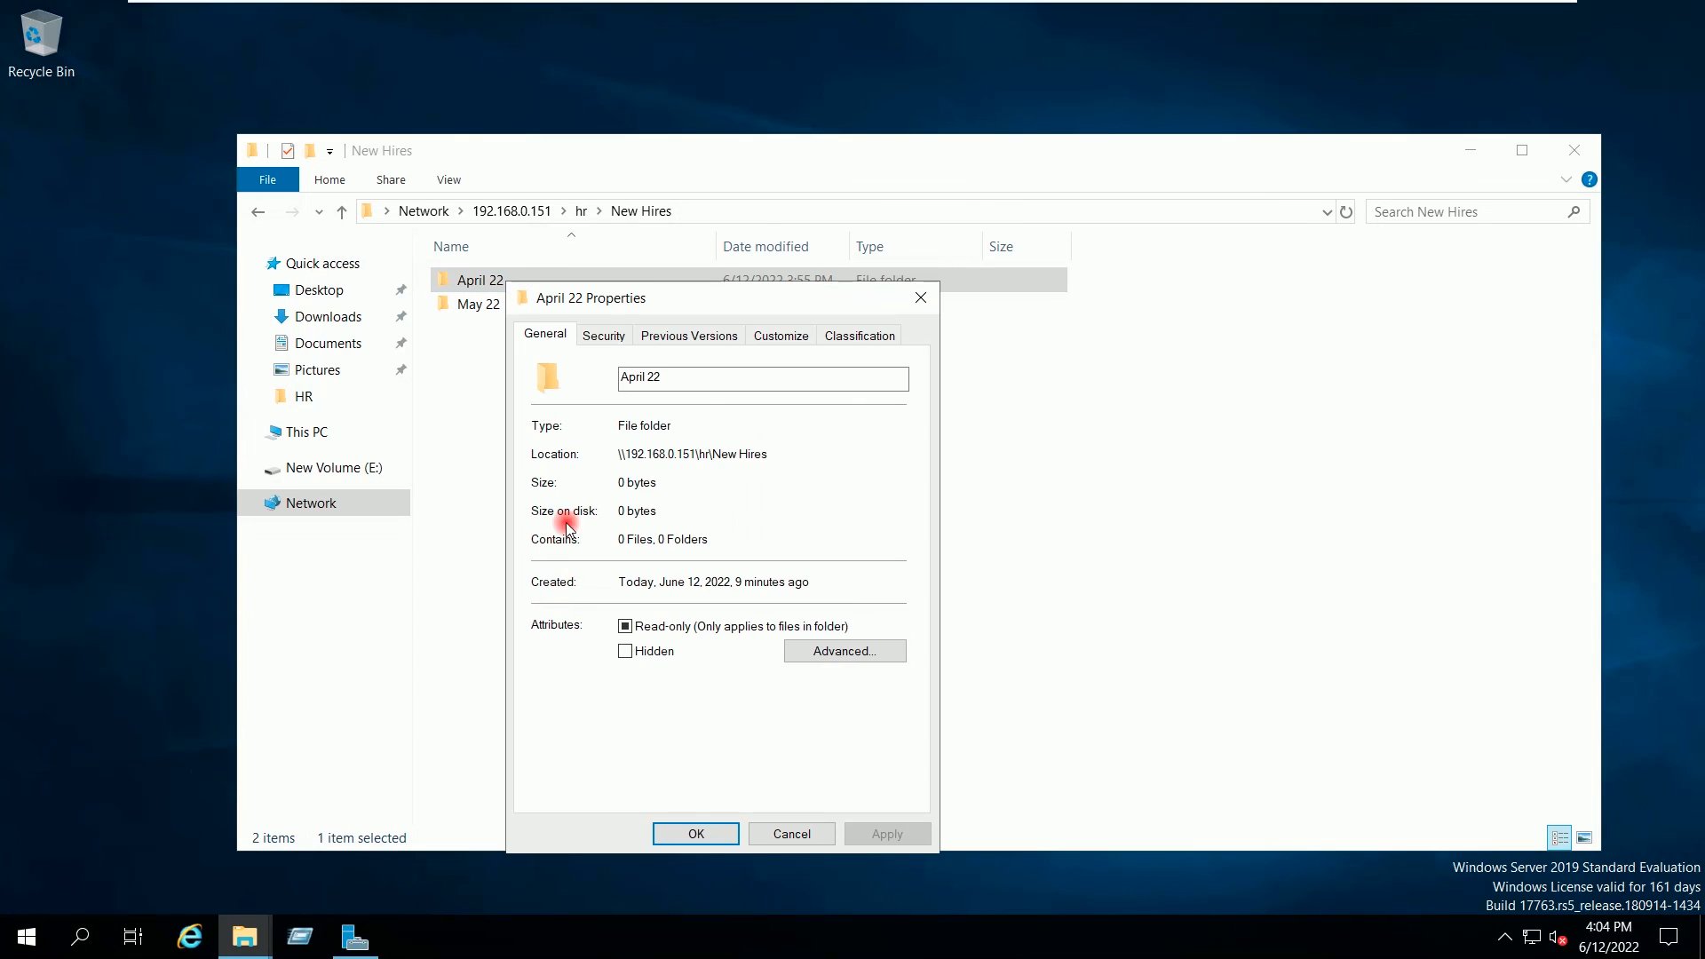
left_click(603, 336)
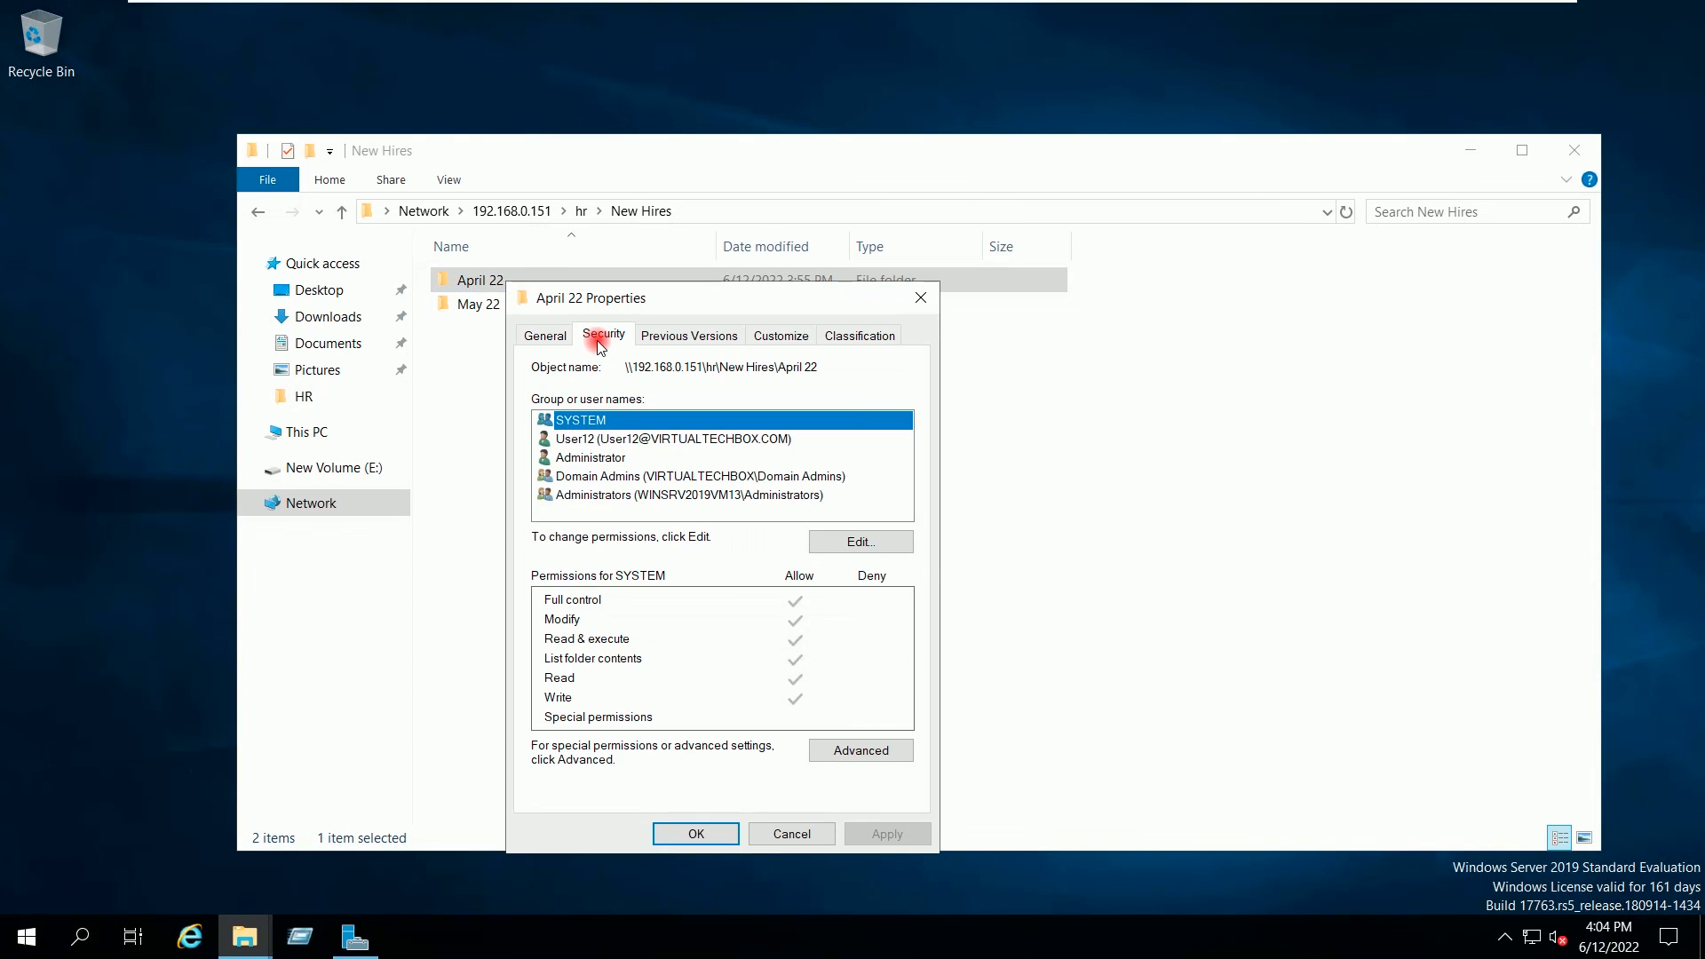
left_click(616, 440)
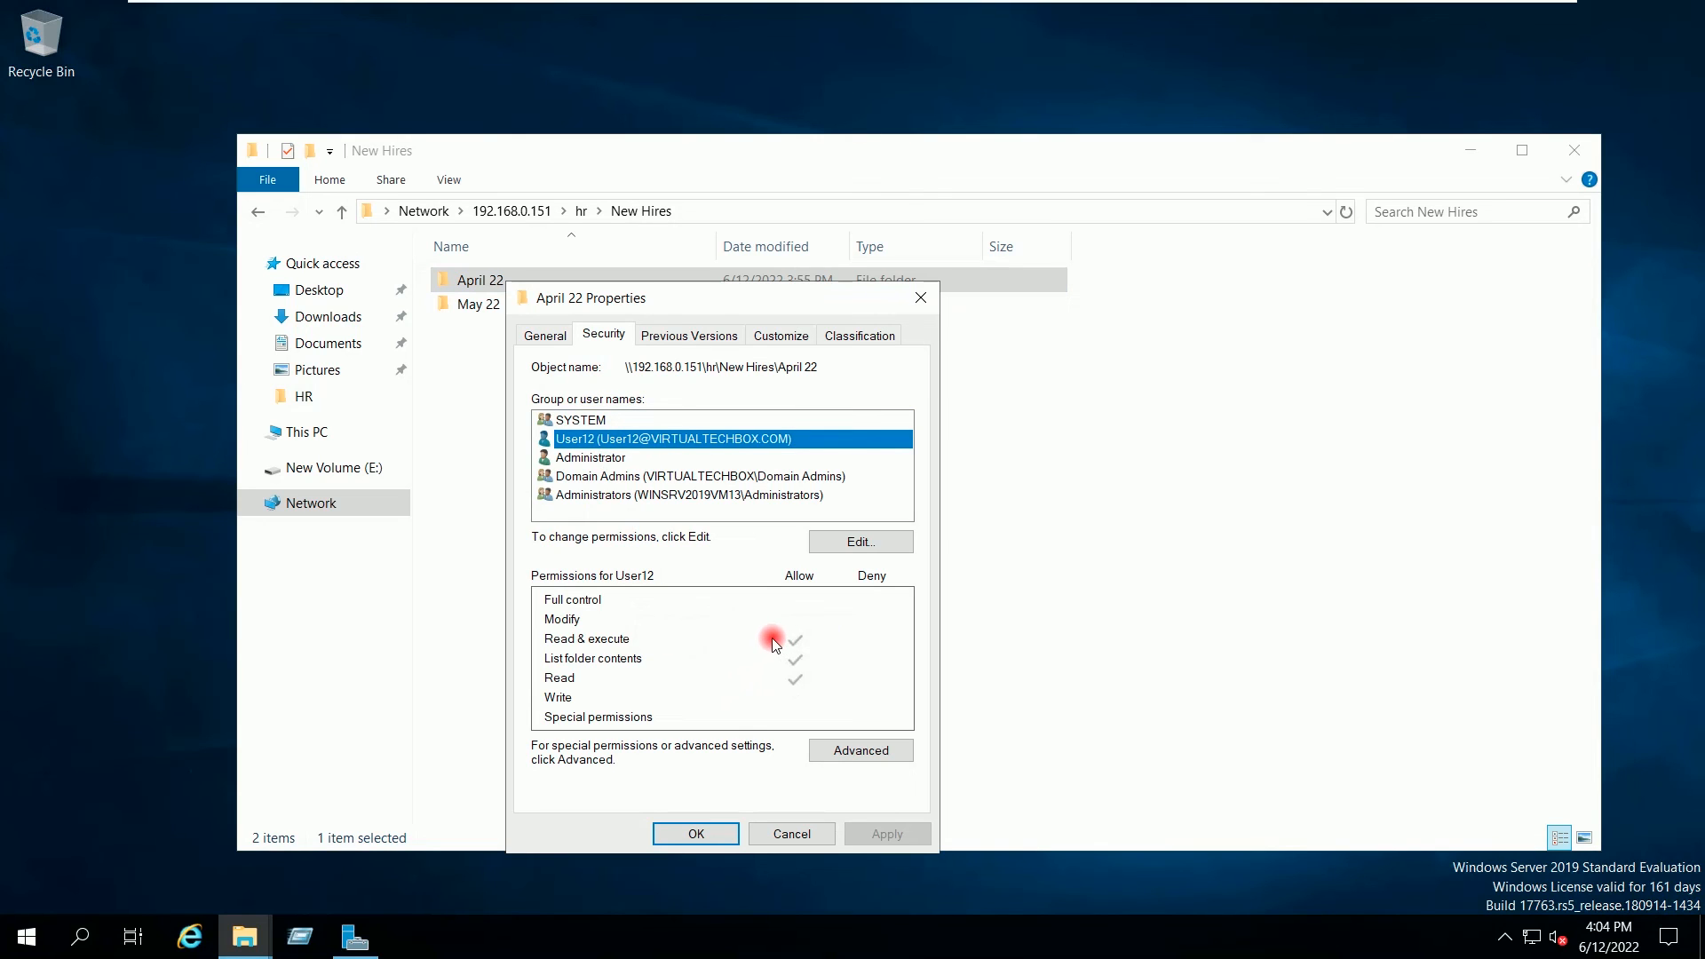
left_click(721, 832)
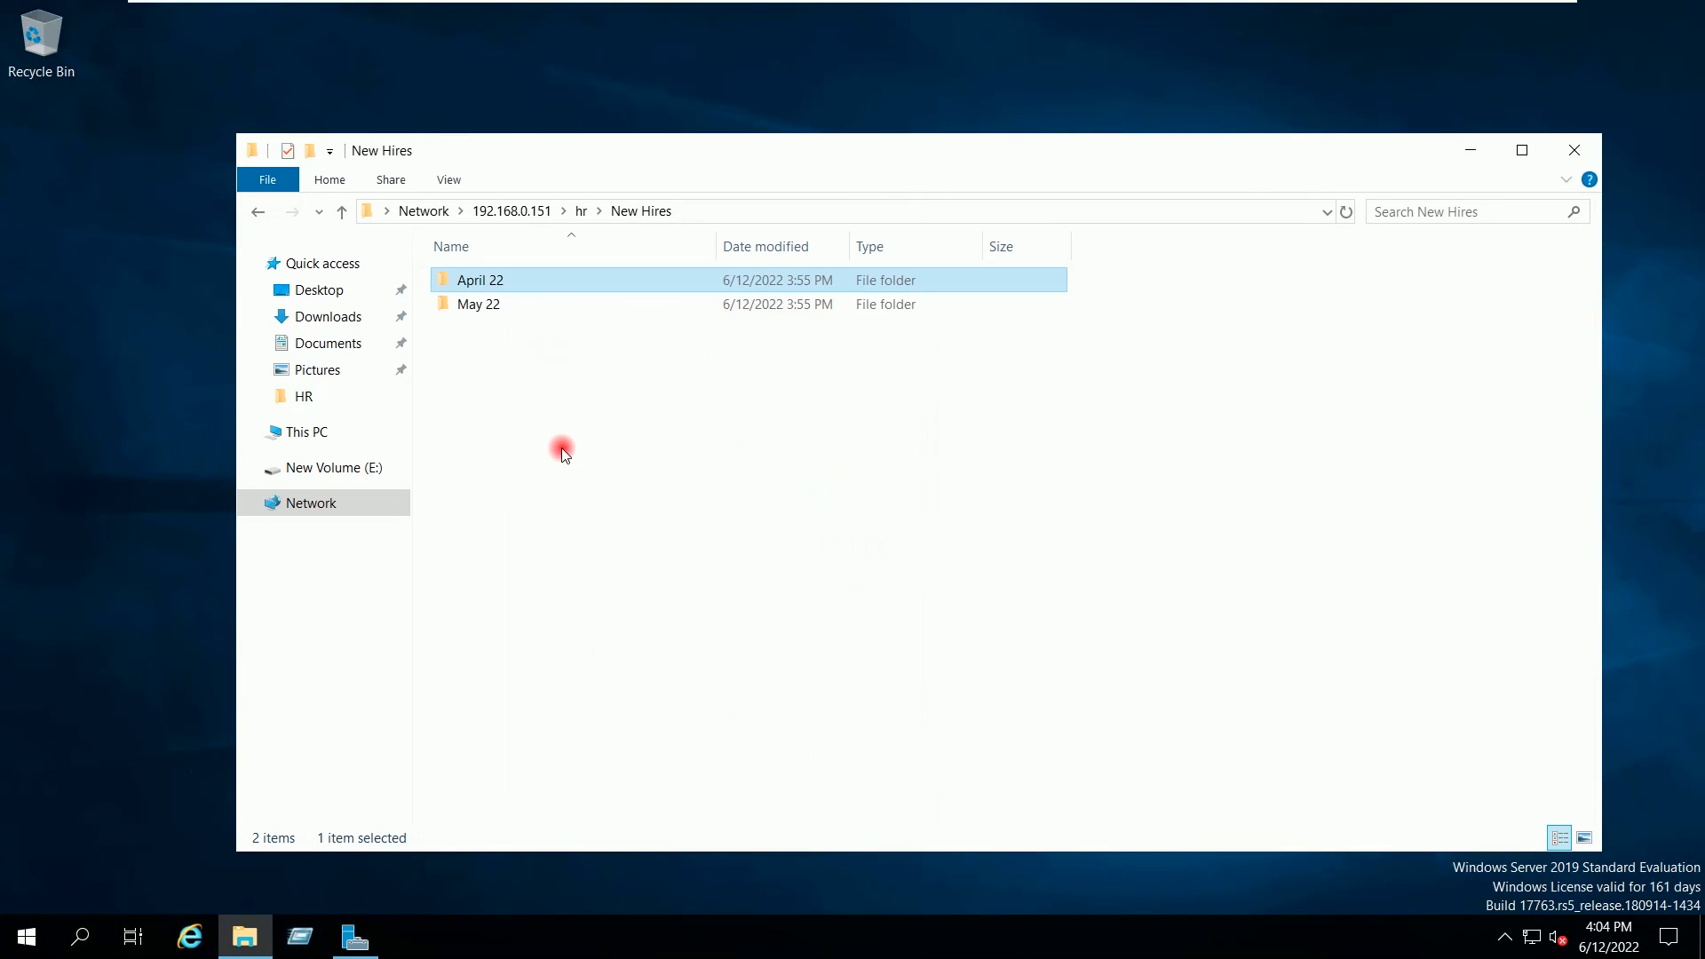
Step: Allow User12 Modify on the May 22 folder, apply, and close the dialogs
left_click(492, 305)
right_click(494, 307)
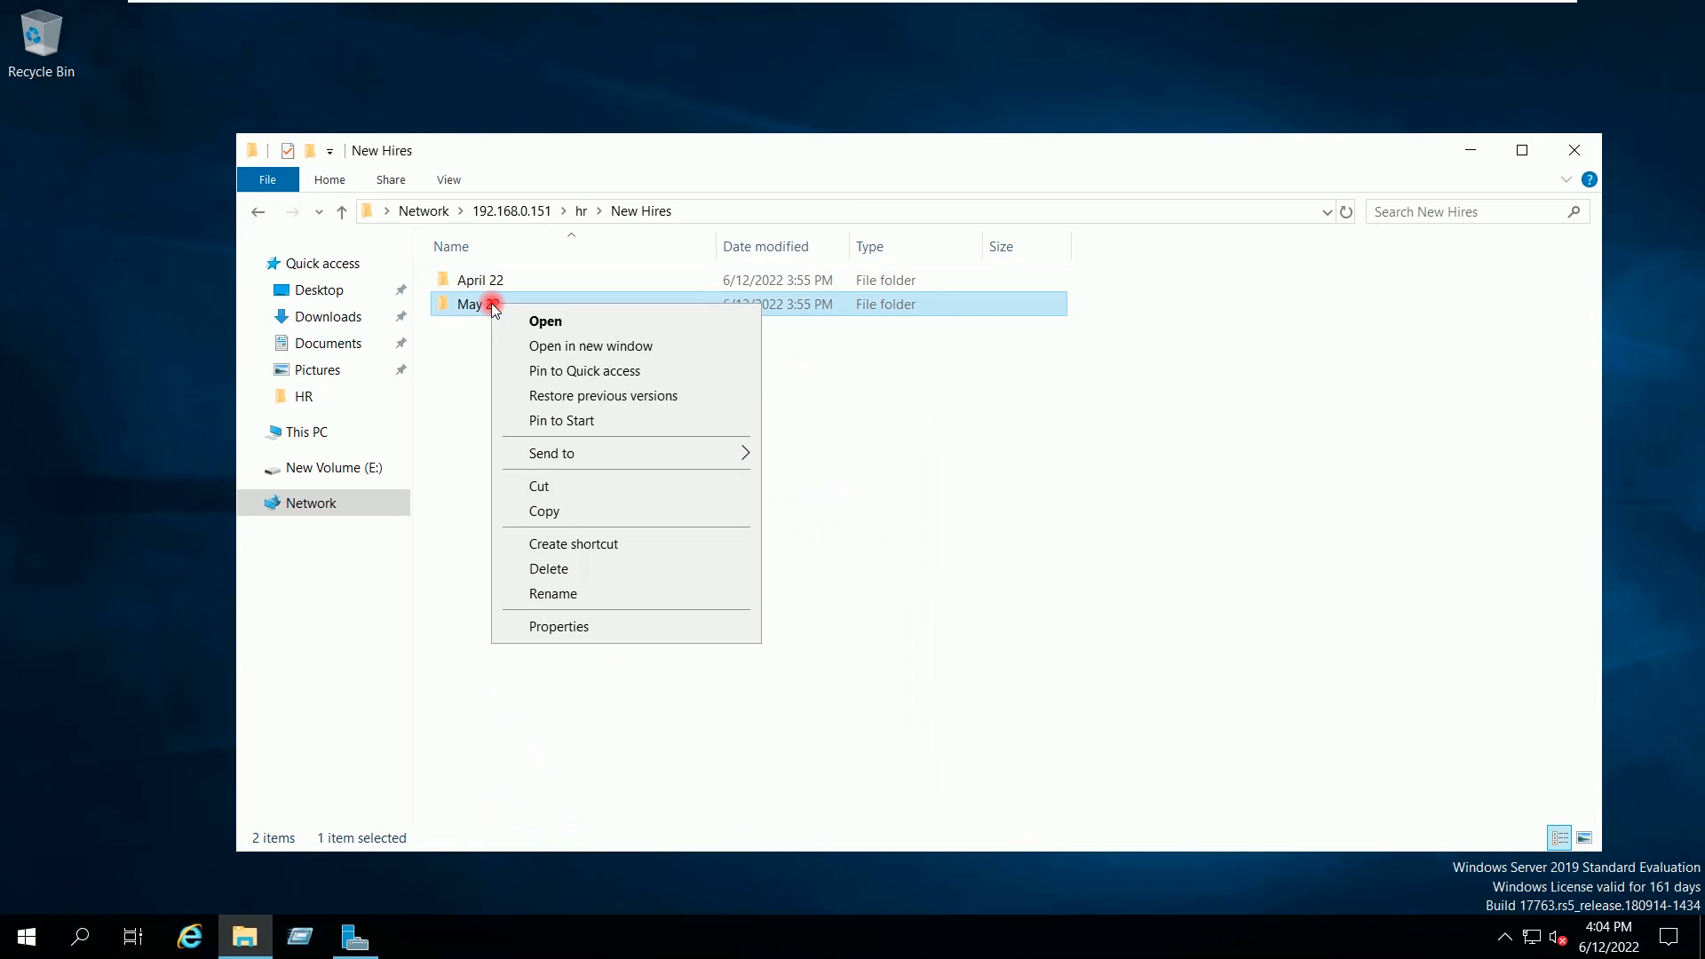
left_click(545, 627)
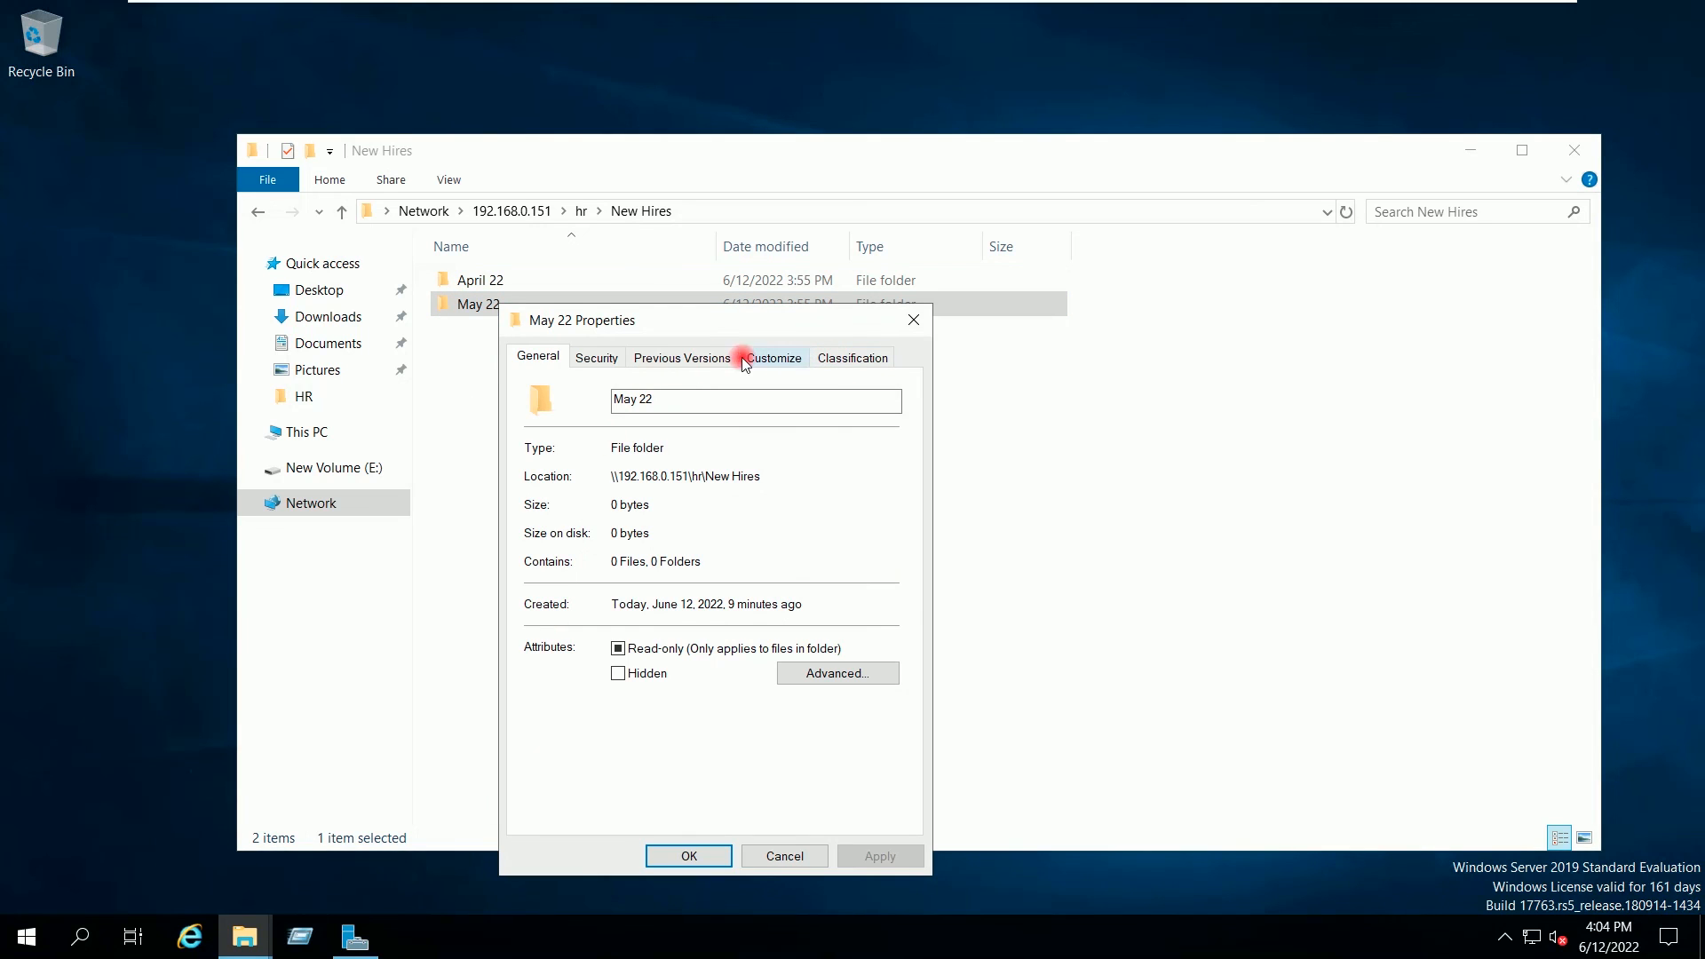
left_click(594, 360)
left_click(593, 461)
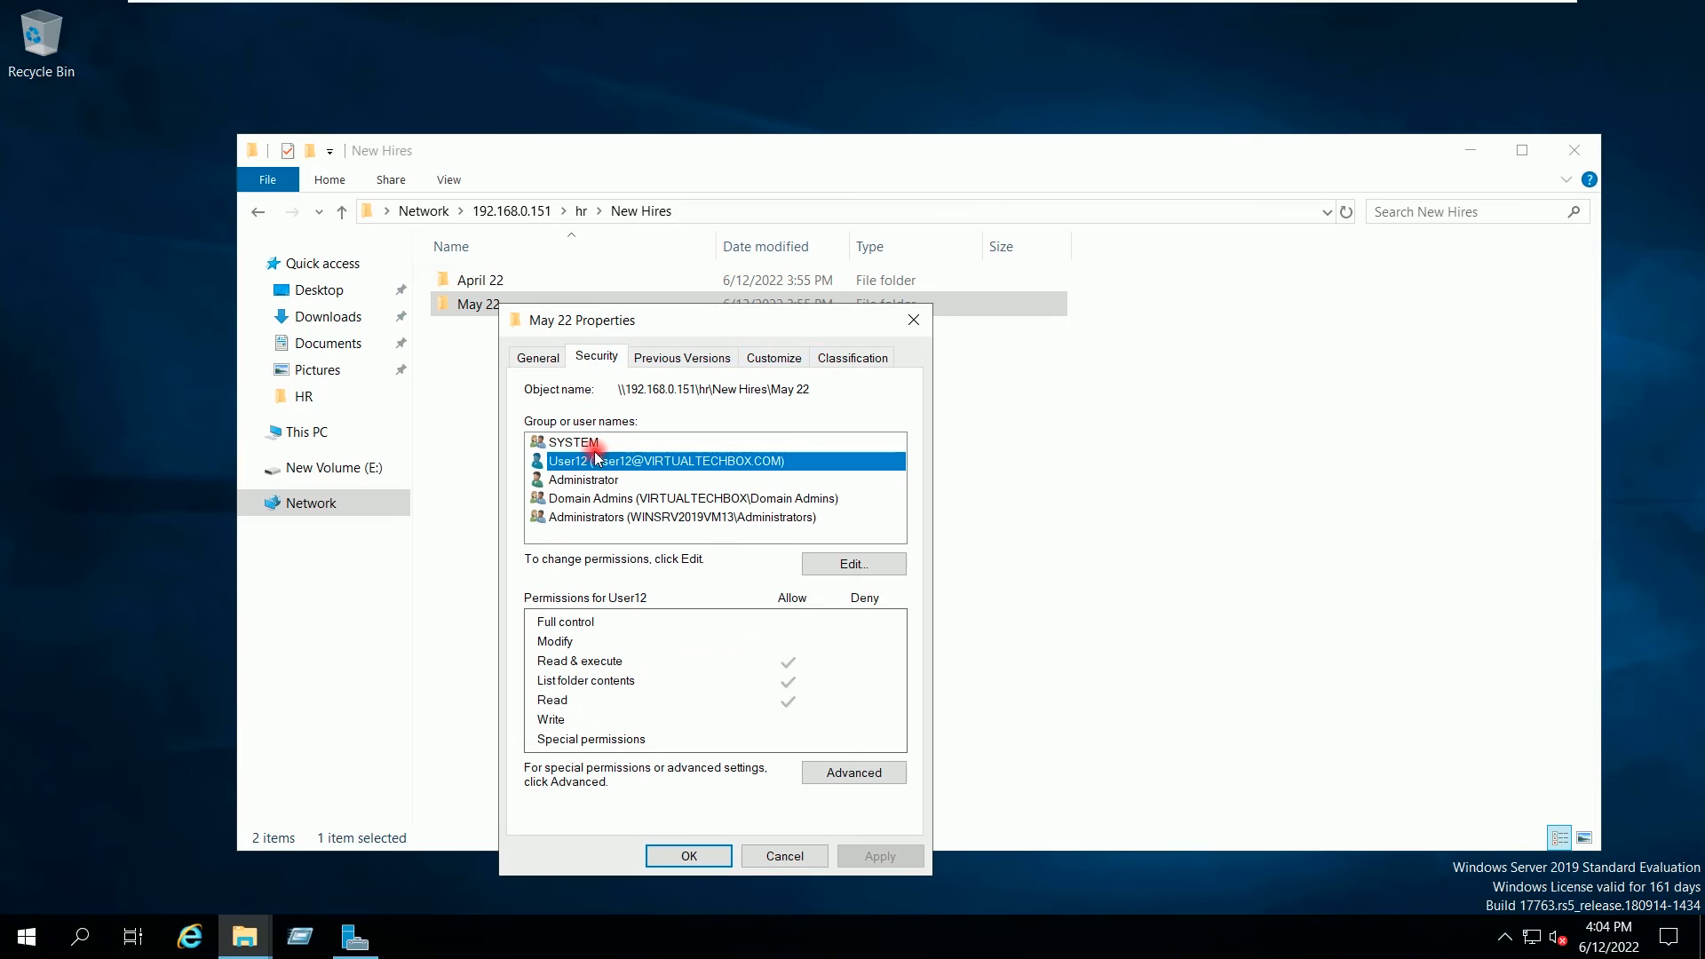
left_click(855, 563)
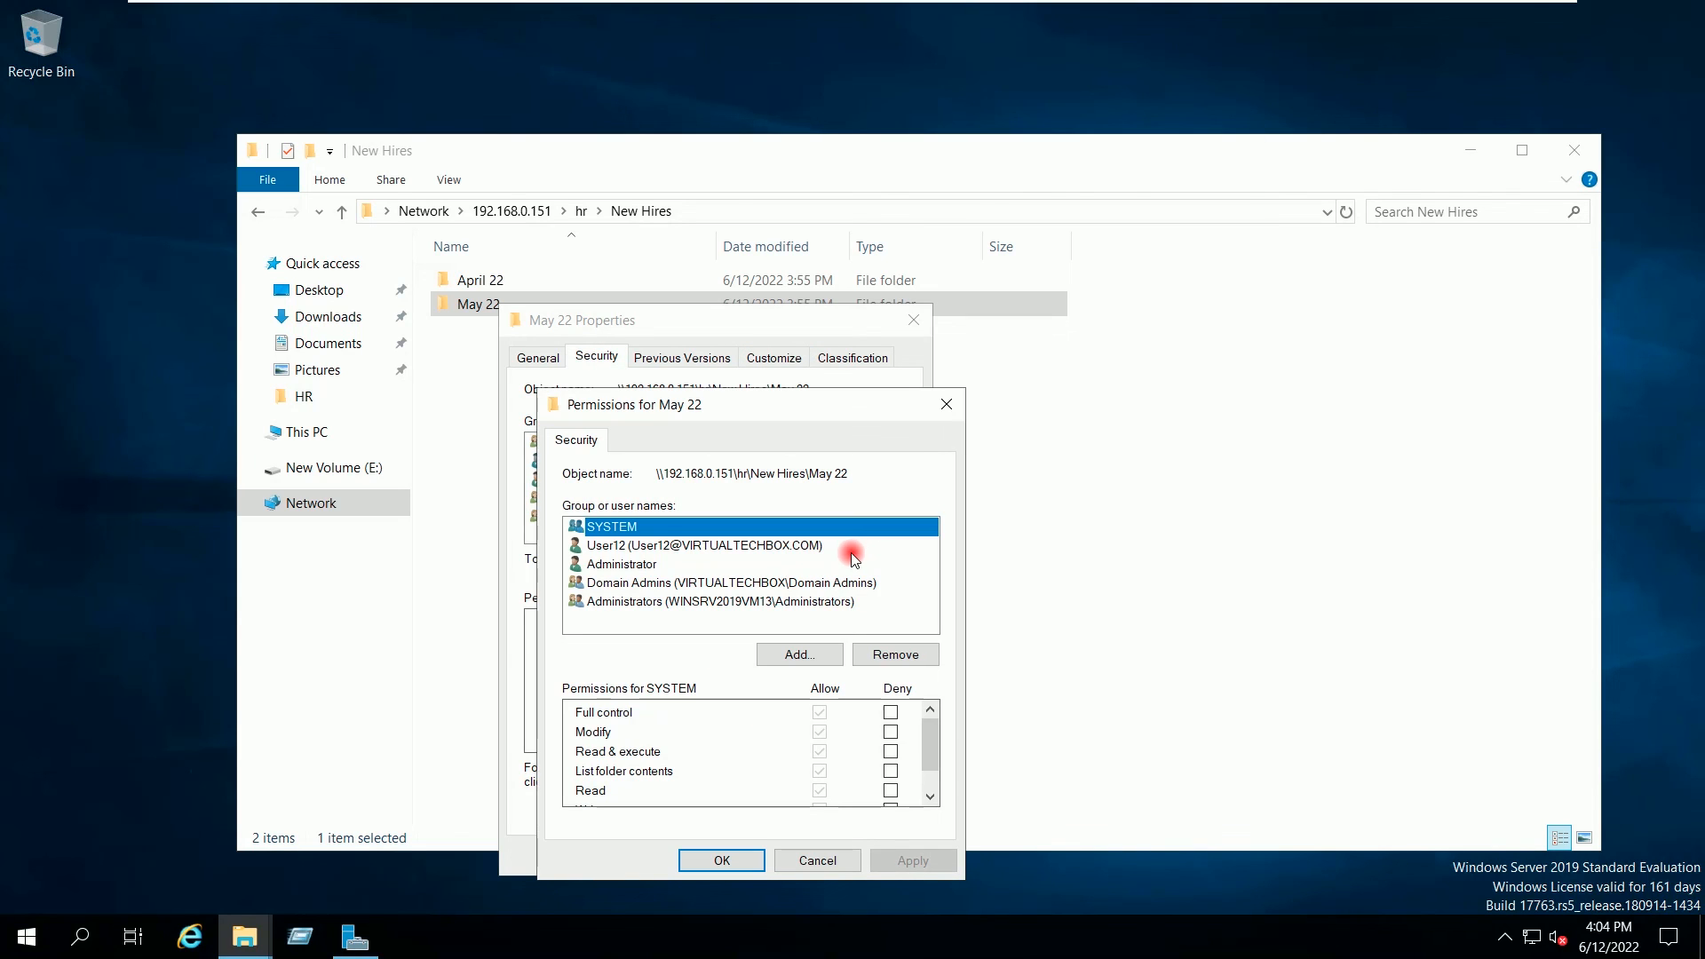
left_click(676, 547)
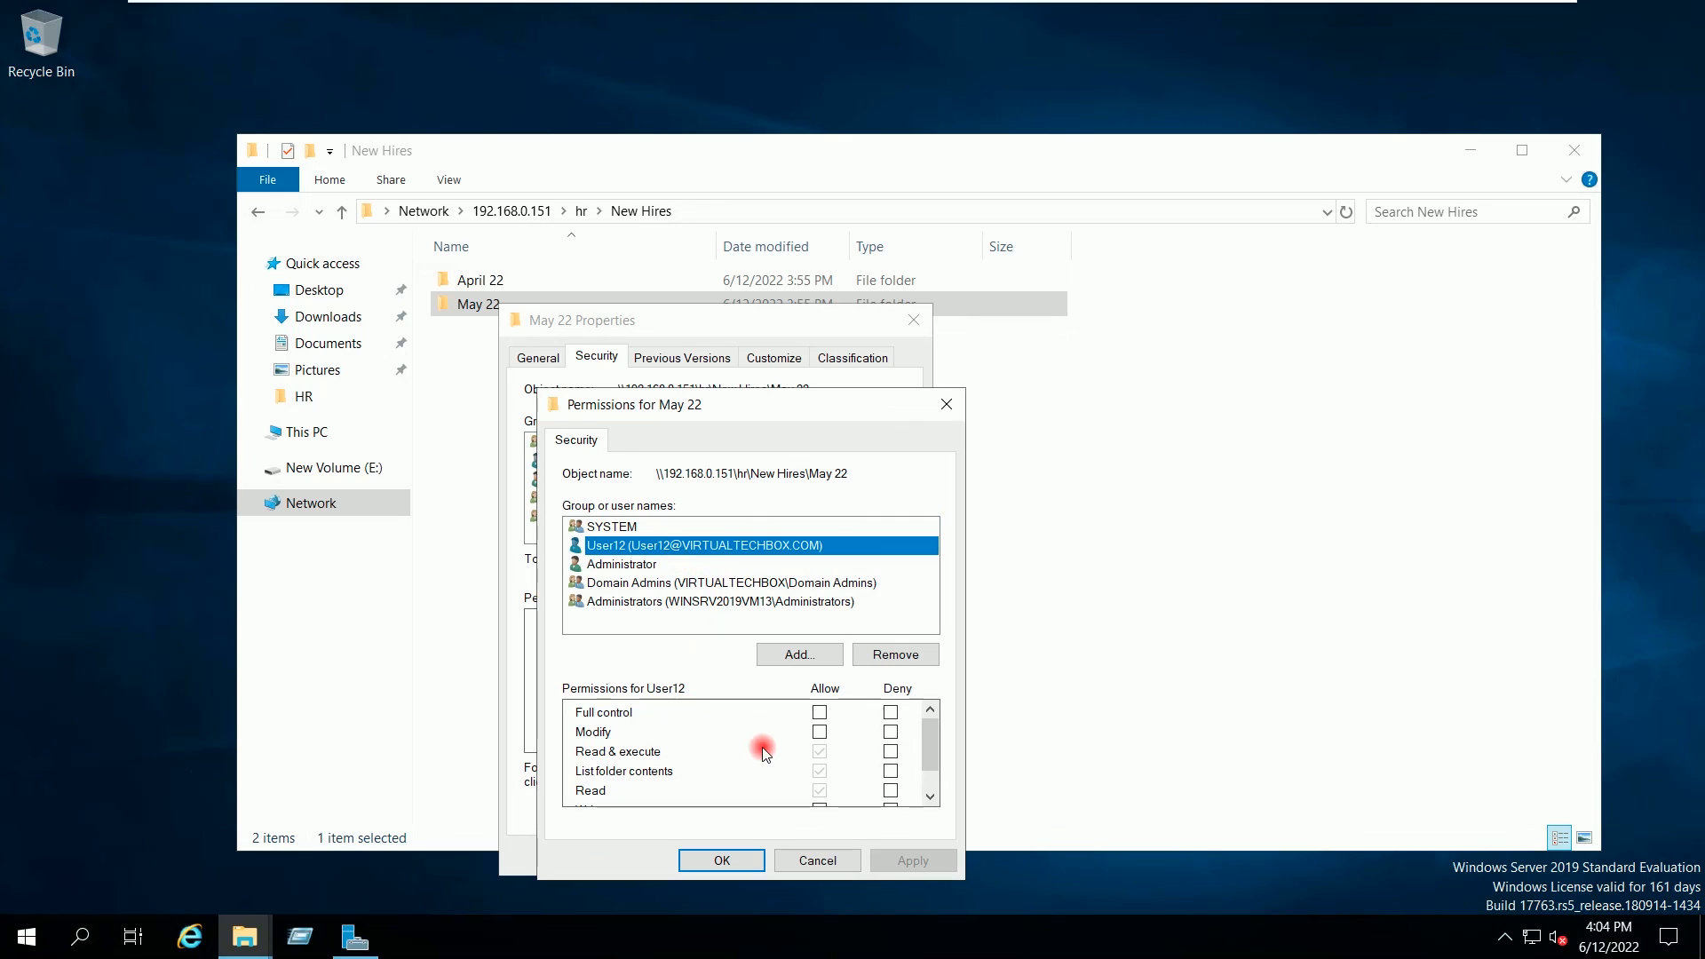
left_click(819, 733)
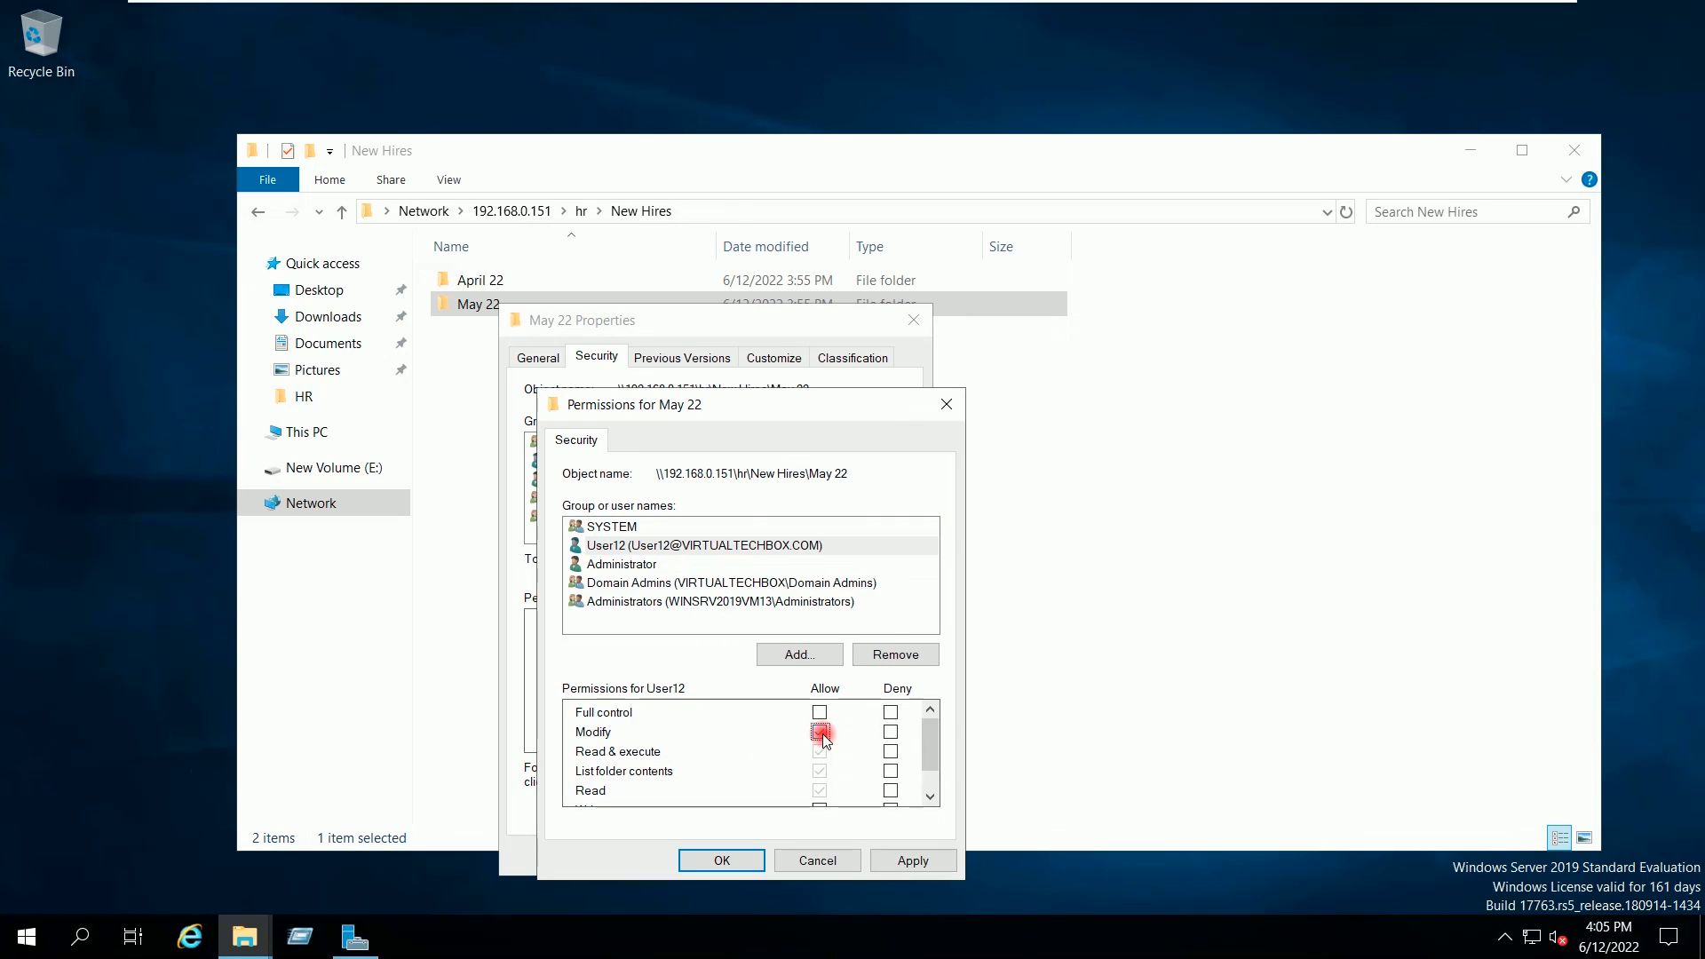
left_click(909, 866)
left_click(730, 859)
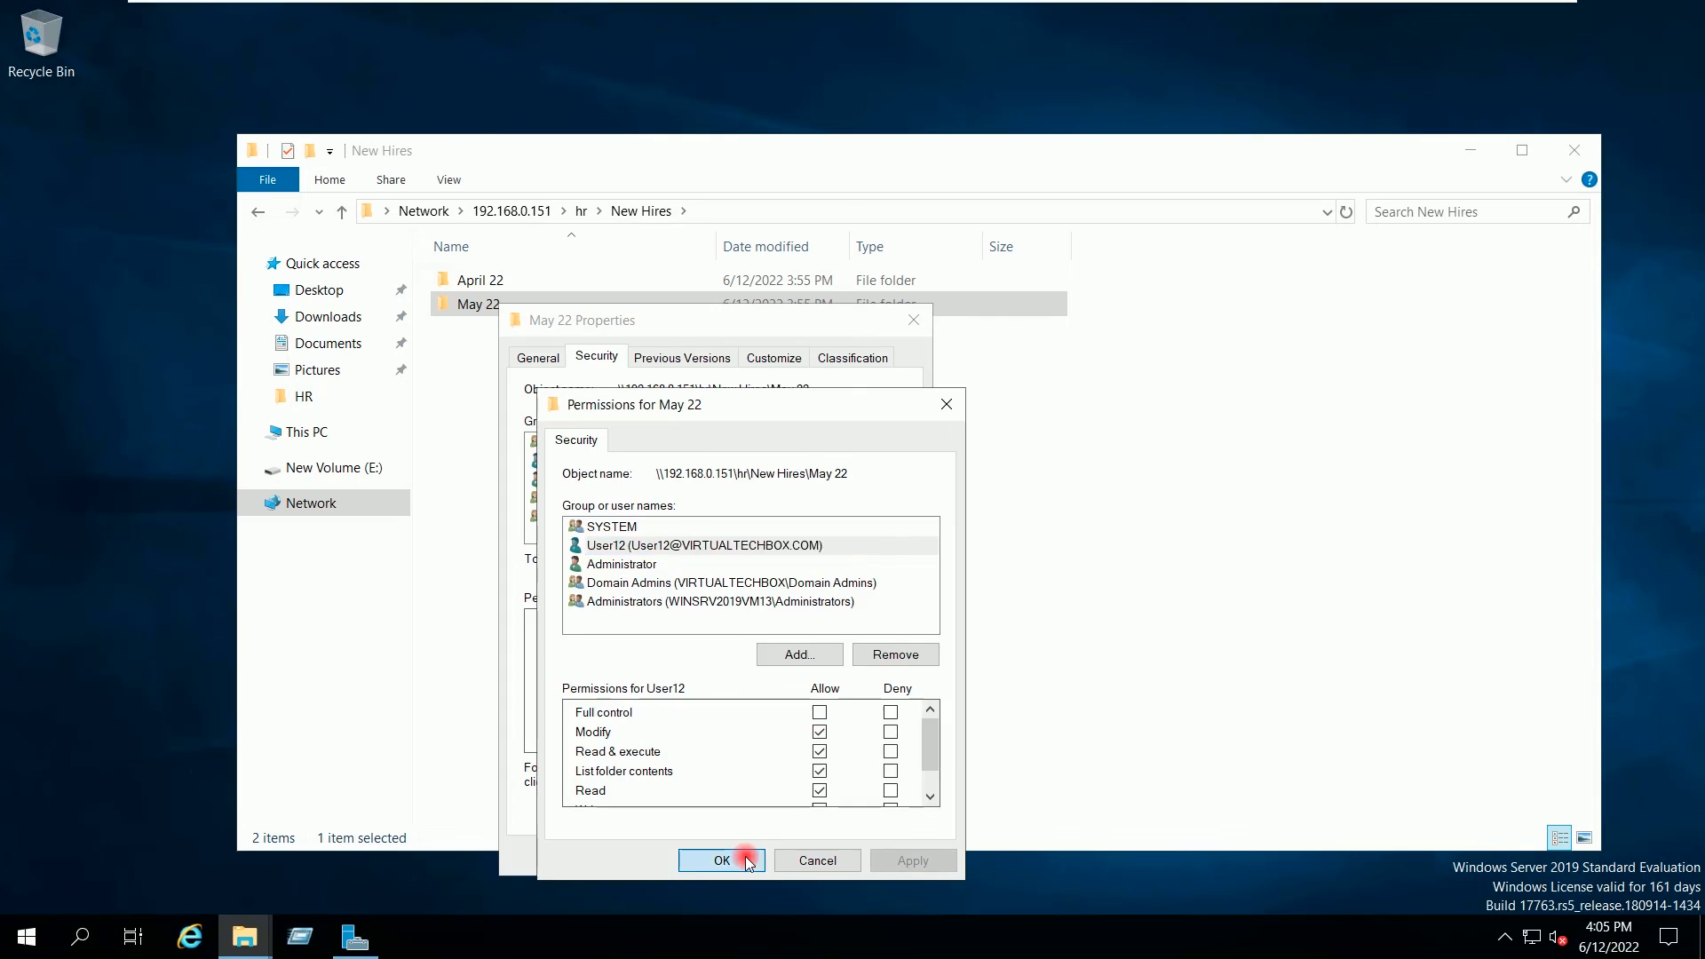
left_click(726, 855)
left_click(533, 335)
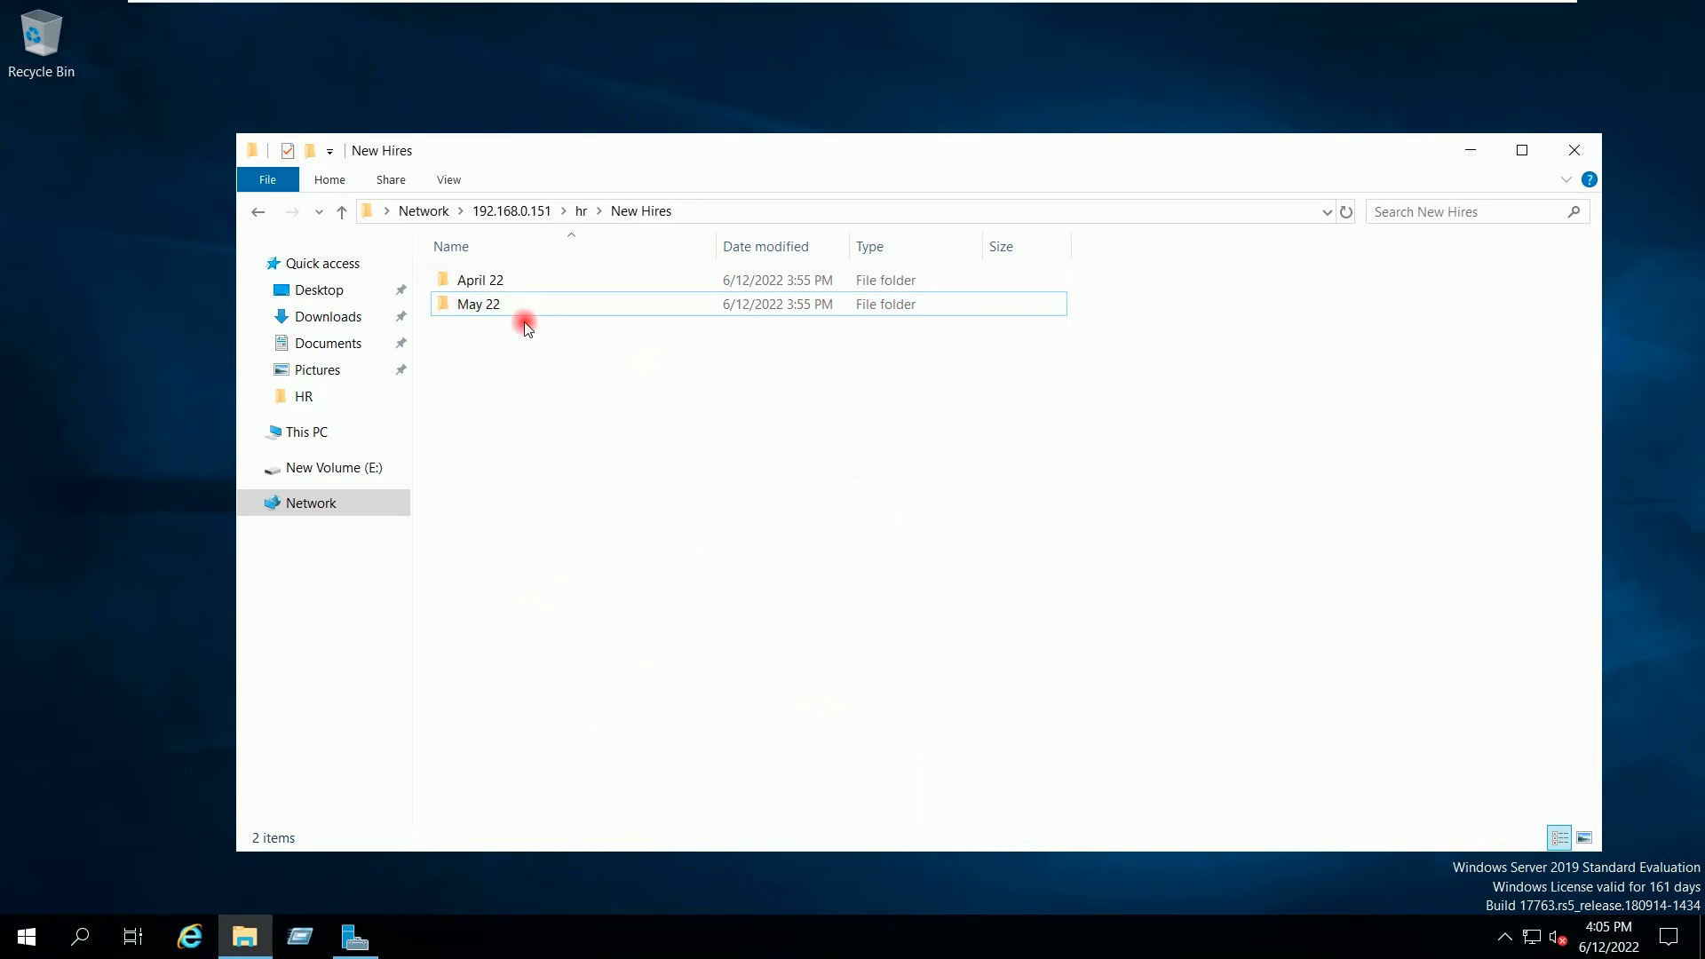
Step: Confirm User12 holds Read on April 22 and Modify on May 22 in their Security tabs
right_click(498, 282)
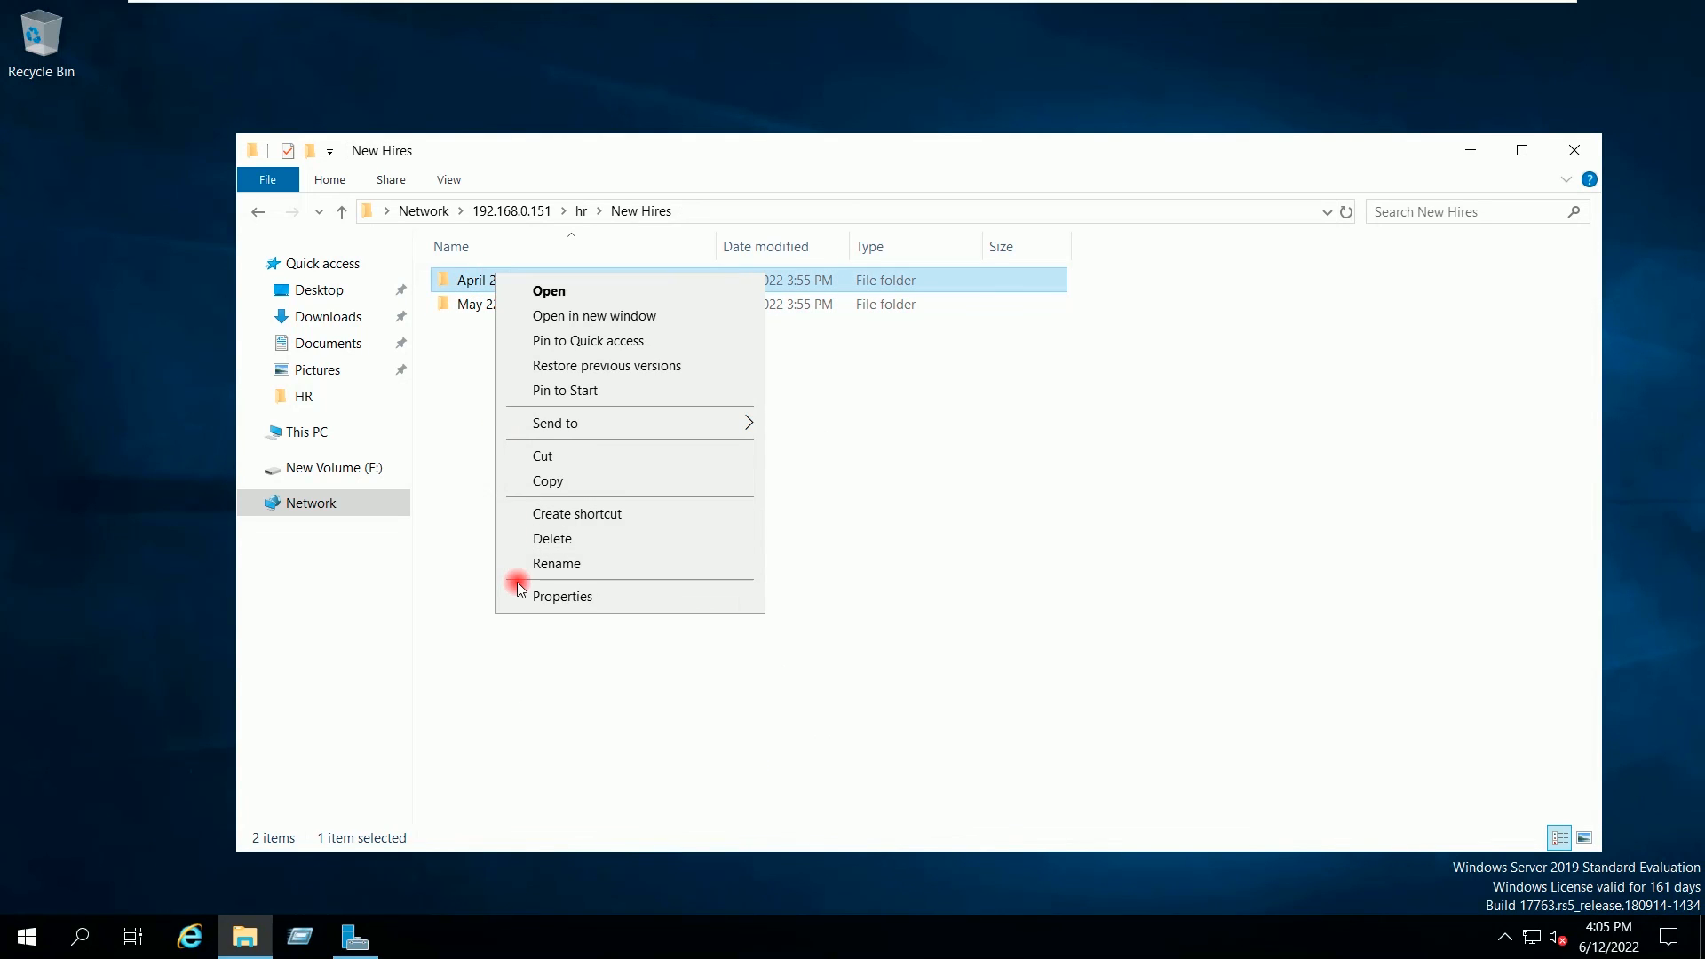
left_click(522, 597)
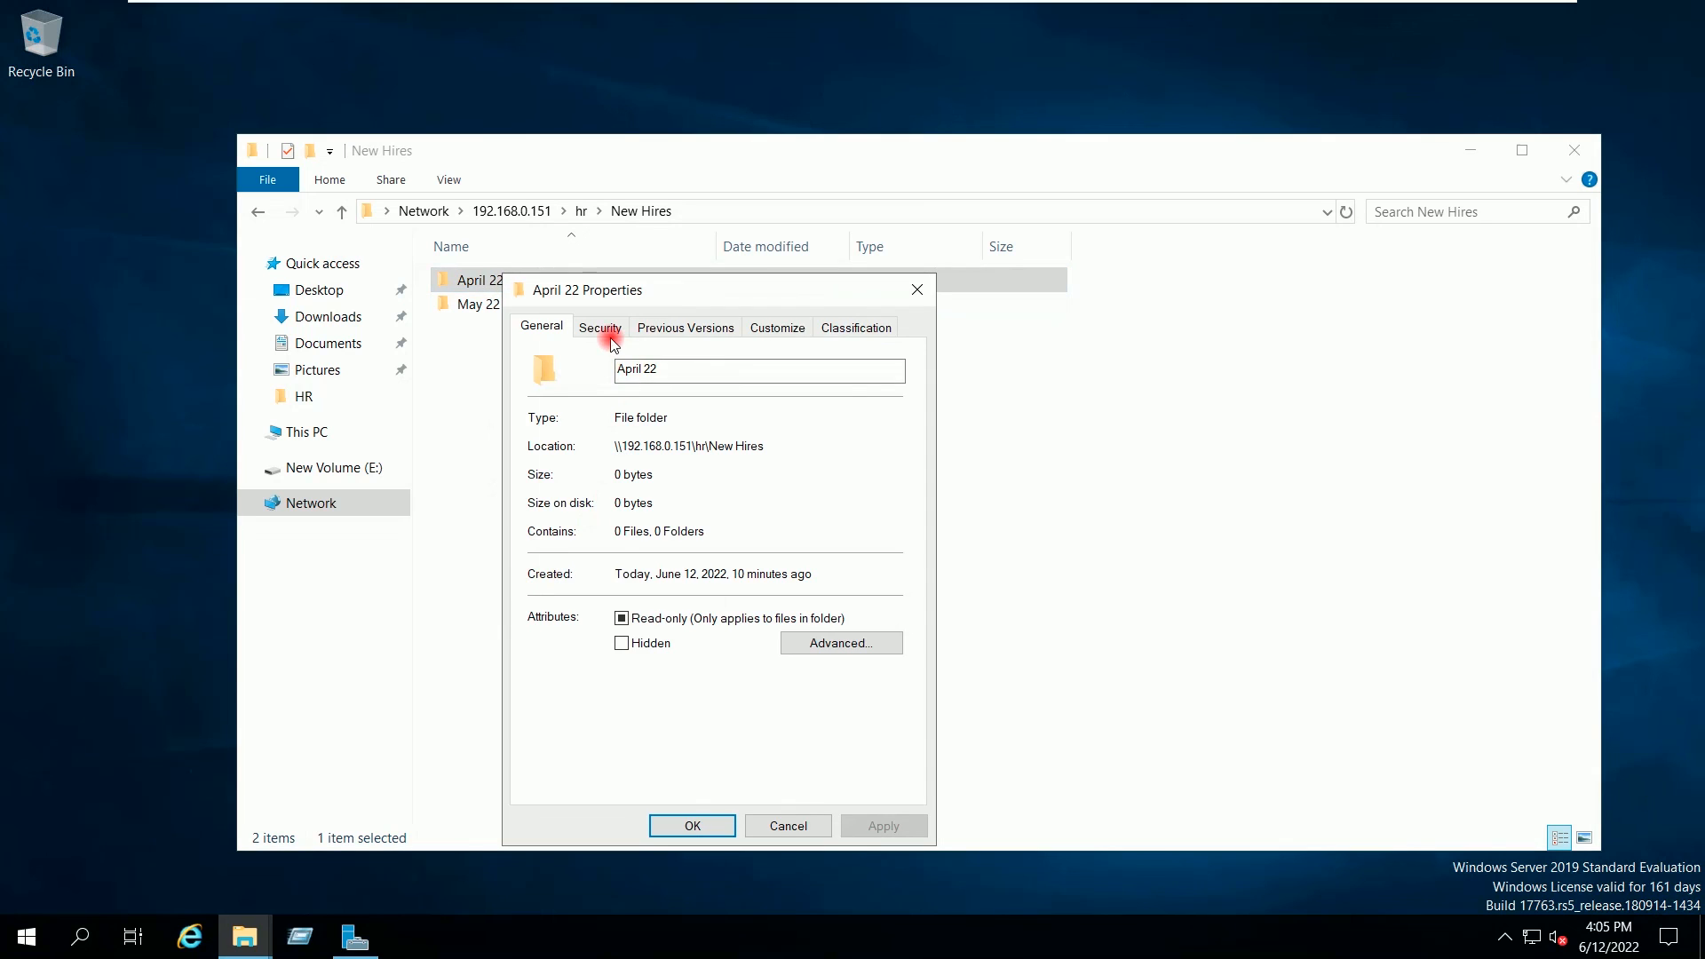
left_click(609, 336)
left_click(593, 433)
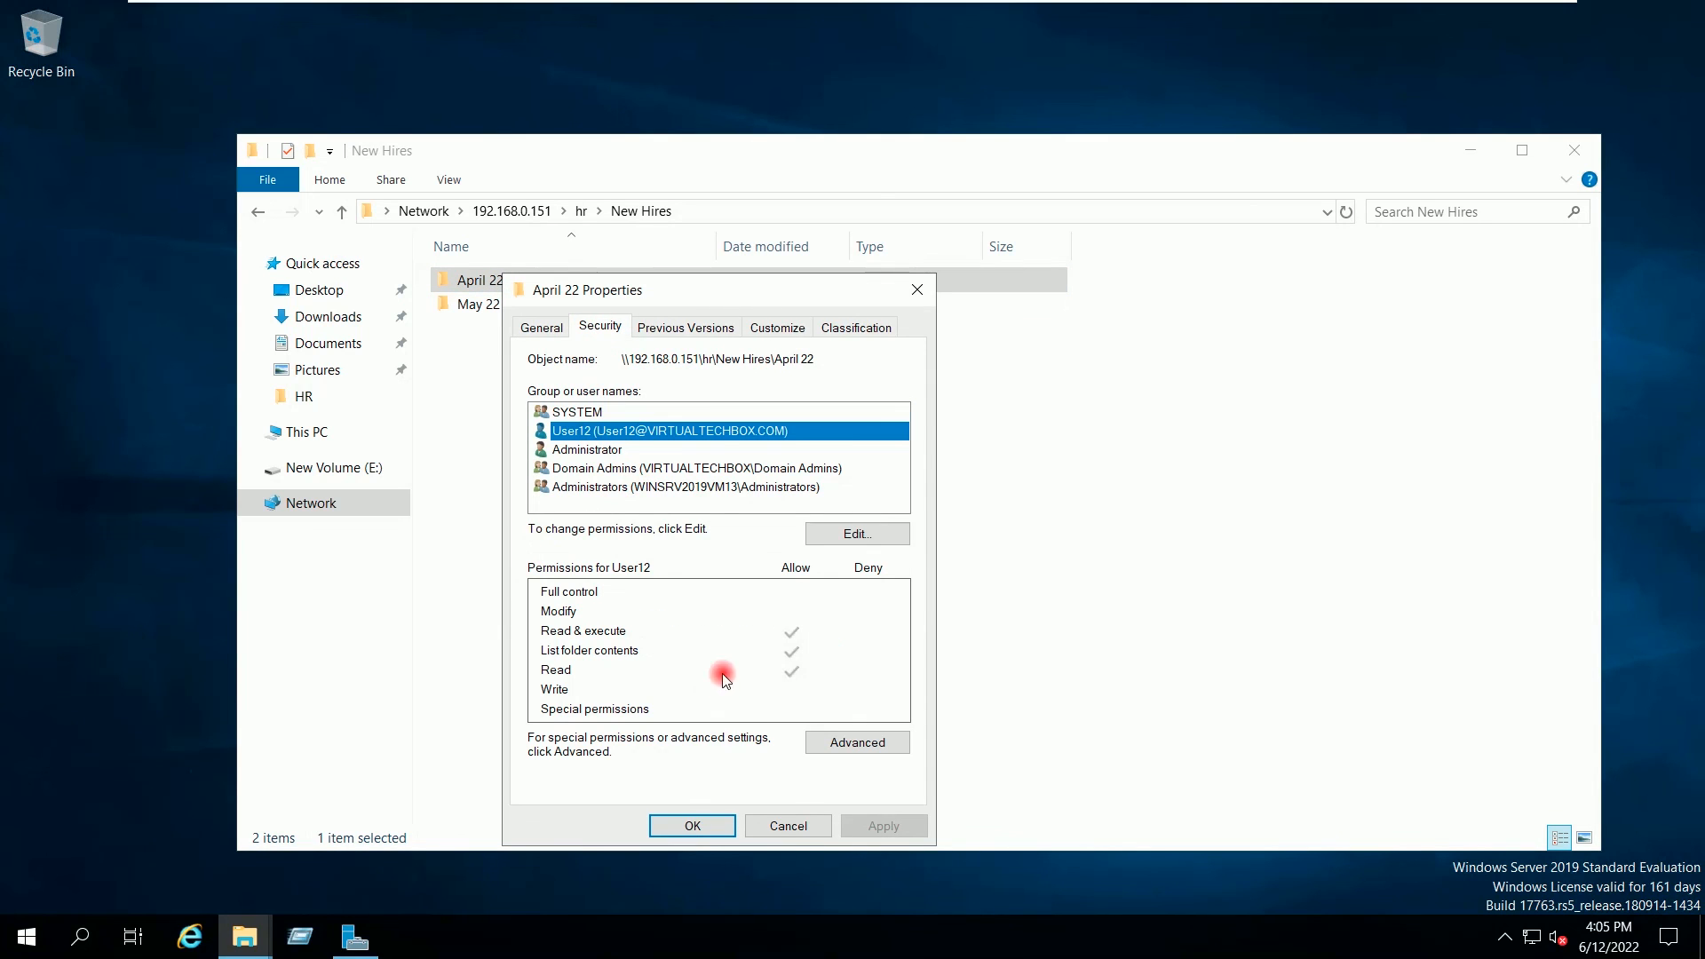
left_click(693, 825)
left_click(509, 304)
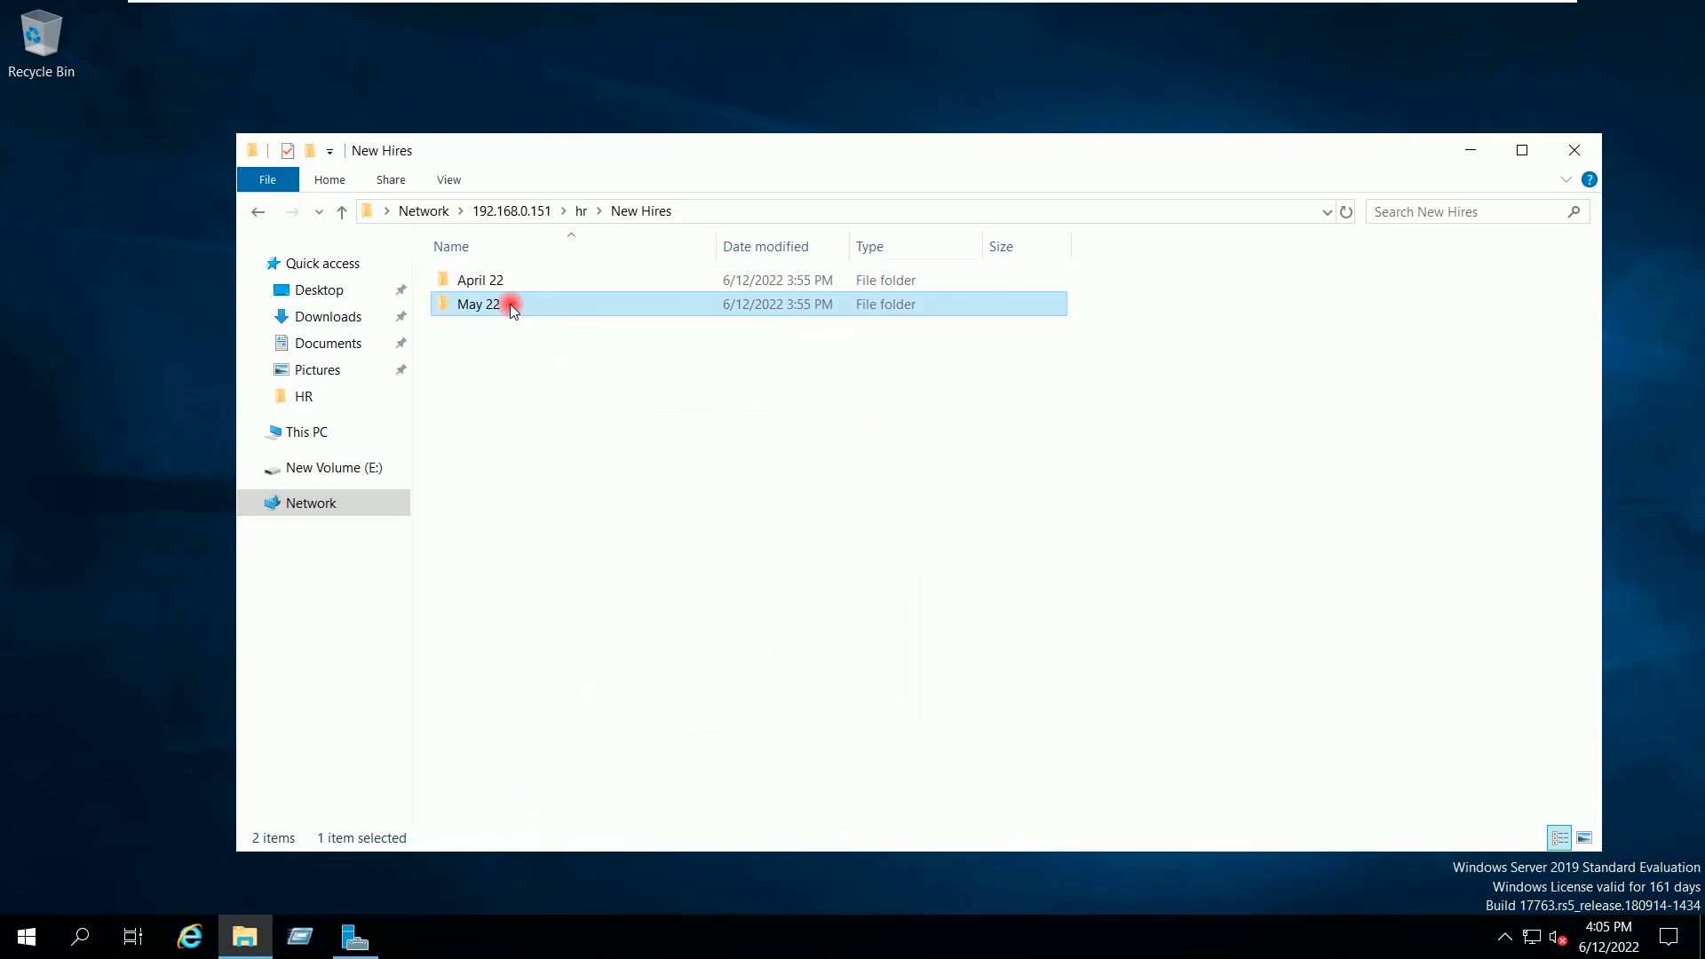
right_click(510, 304)
left_click(569, 627)
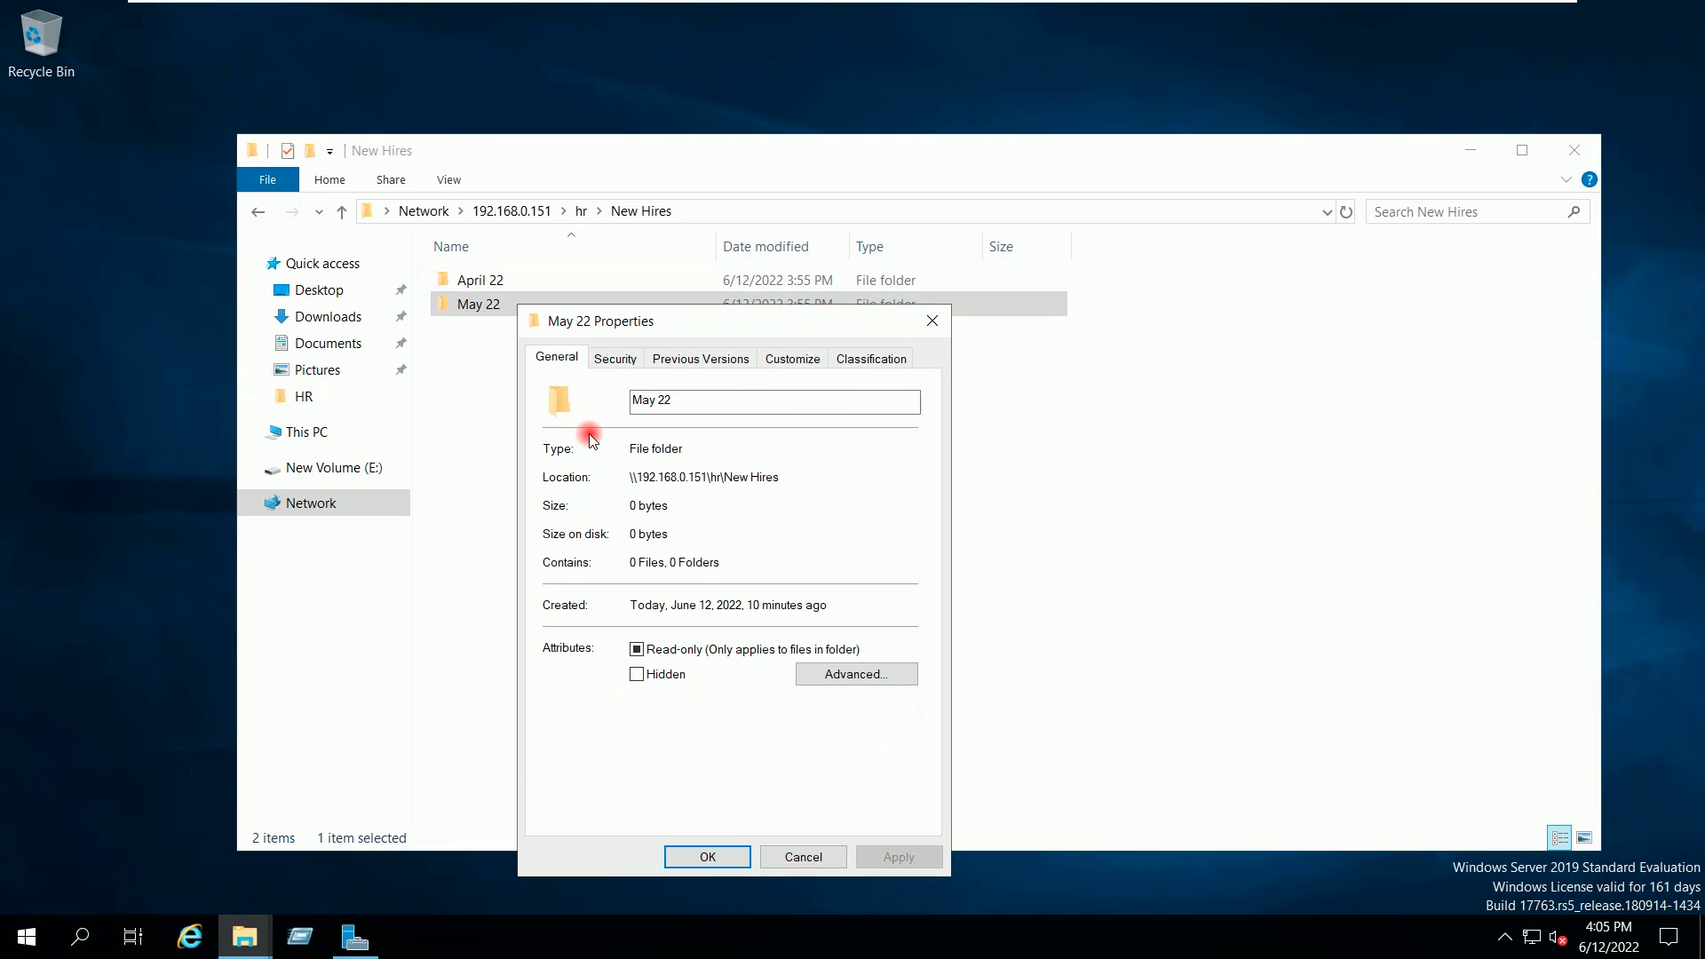
left_click(616, 358)
left_click(622, 462)
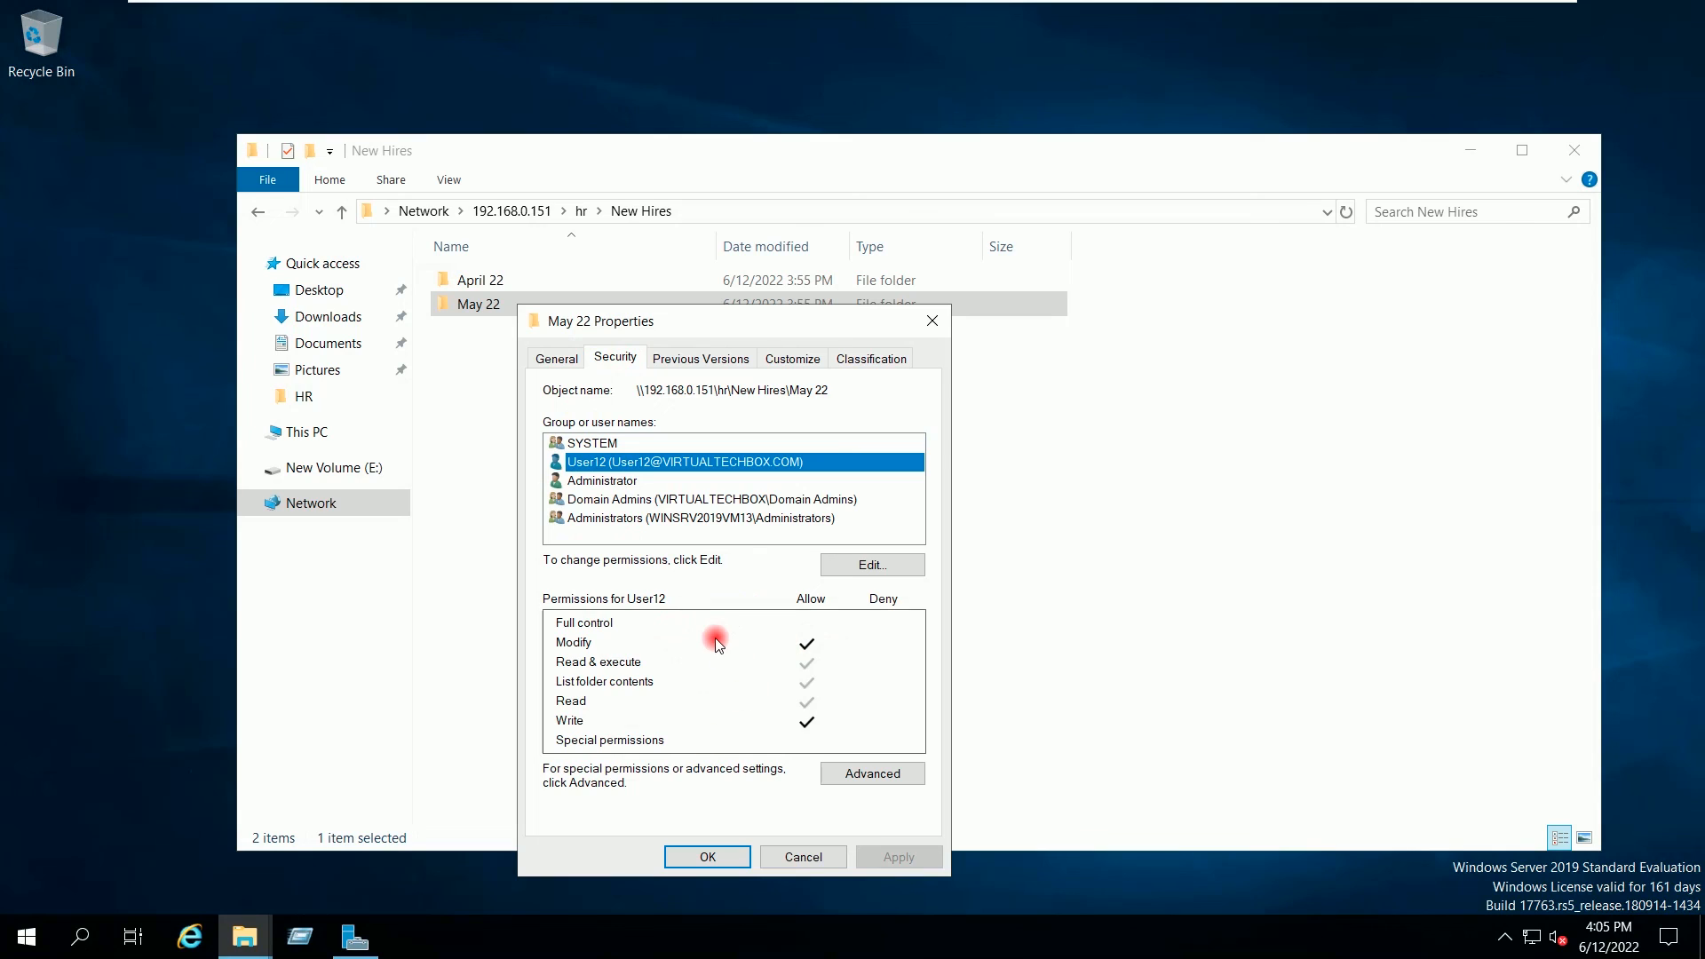
left_click(702, 857)
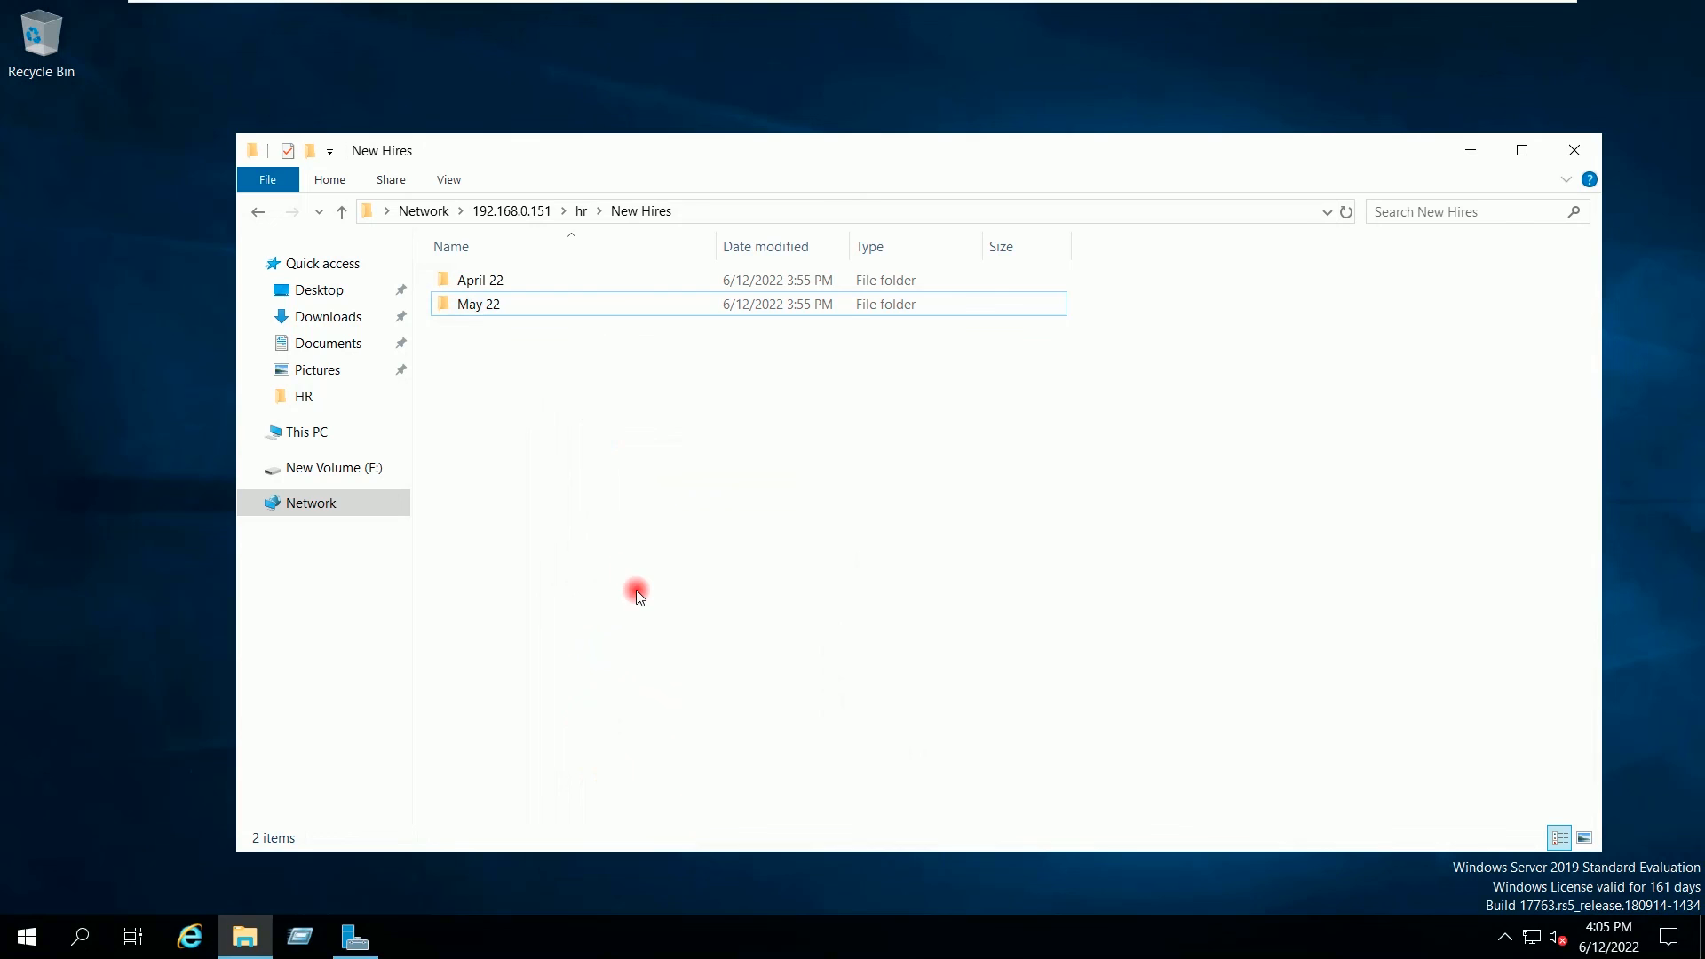
Step: Back in hr, confirm the Payroll folder's permissions list no entry for User12
left_click(582, 212)
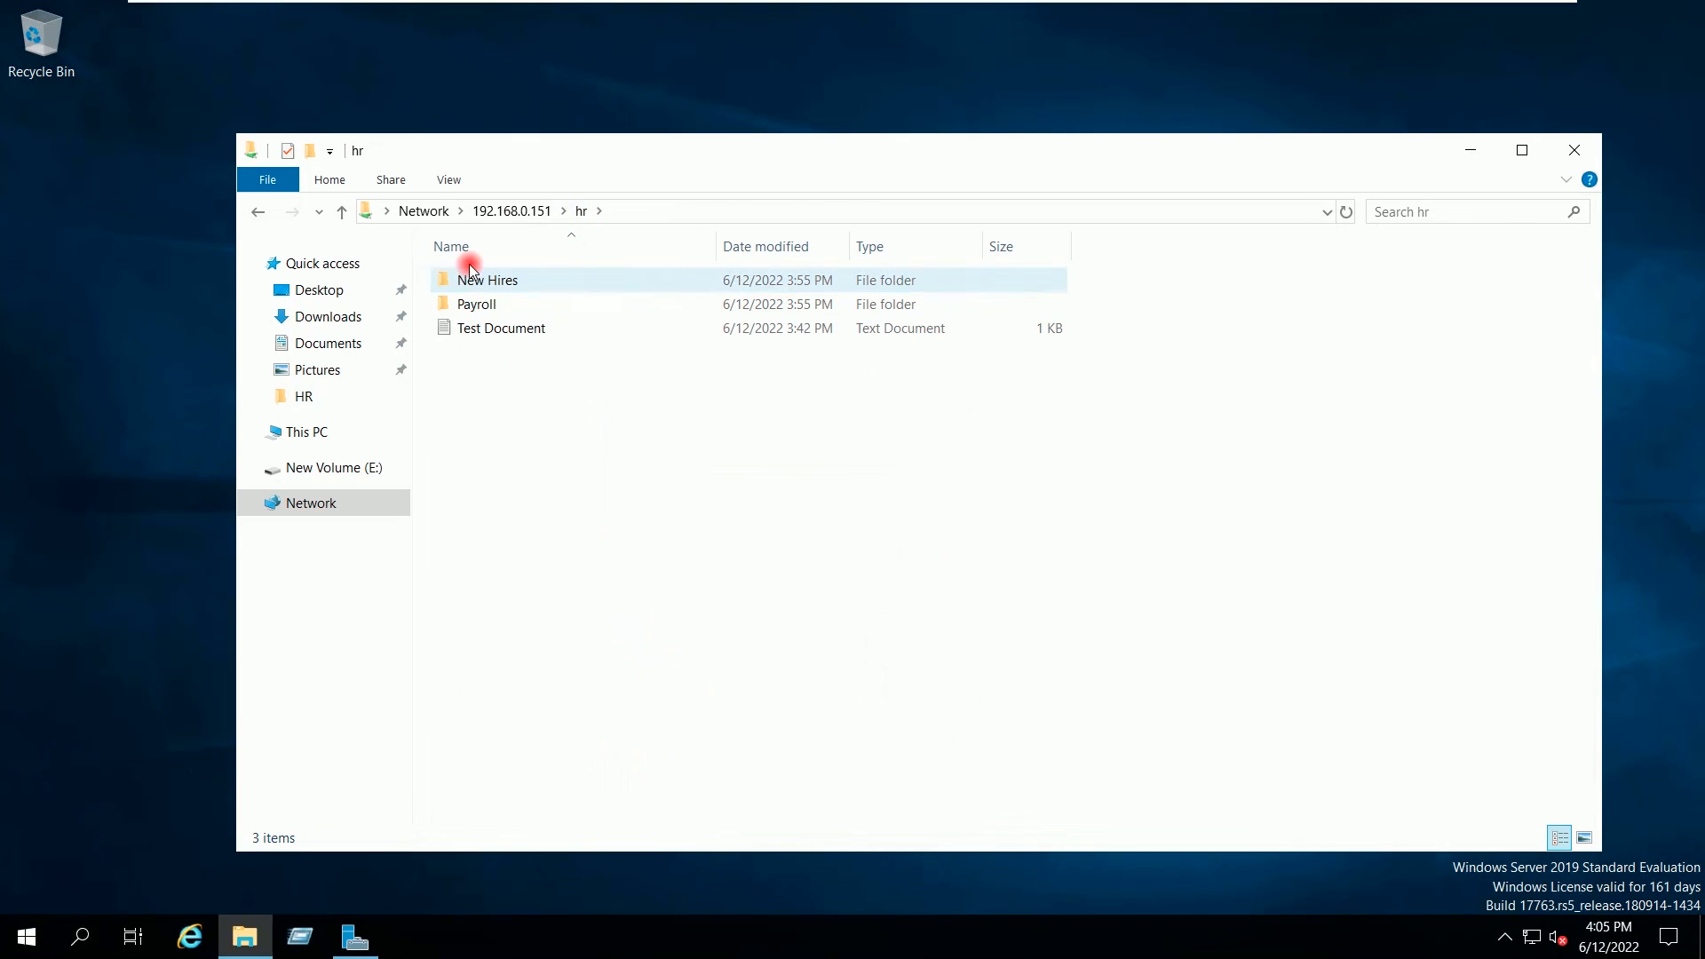
right_click(471, 306)
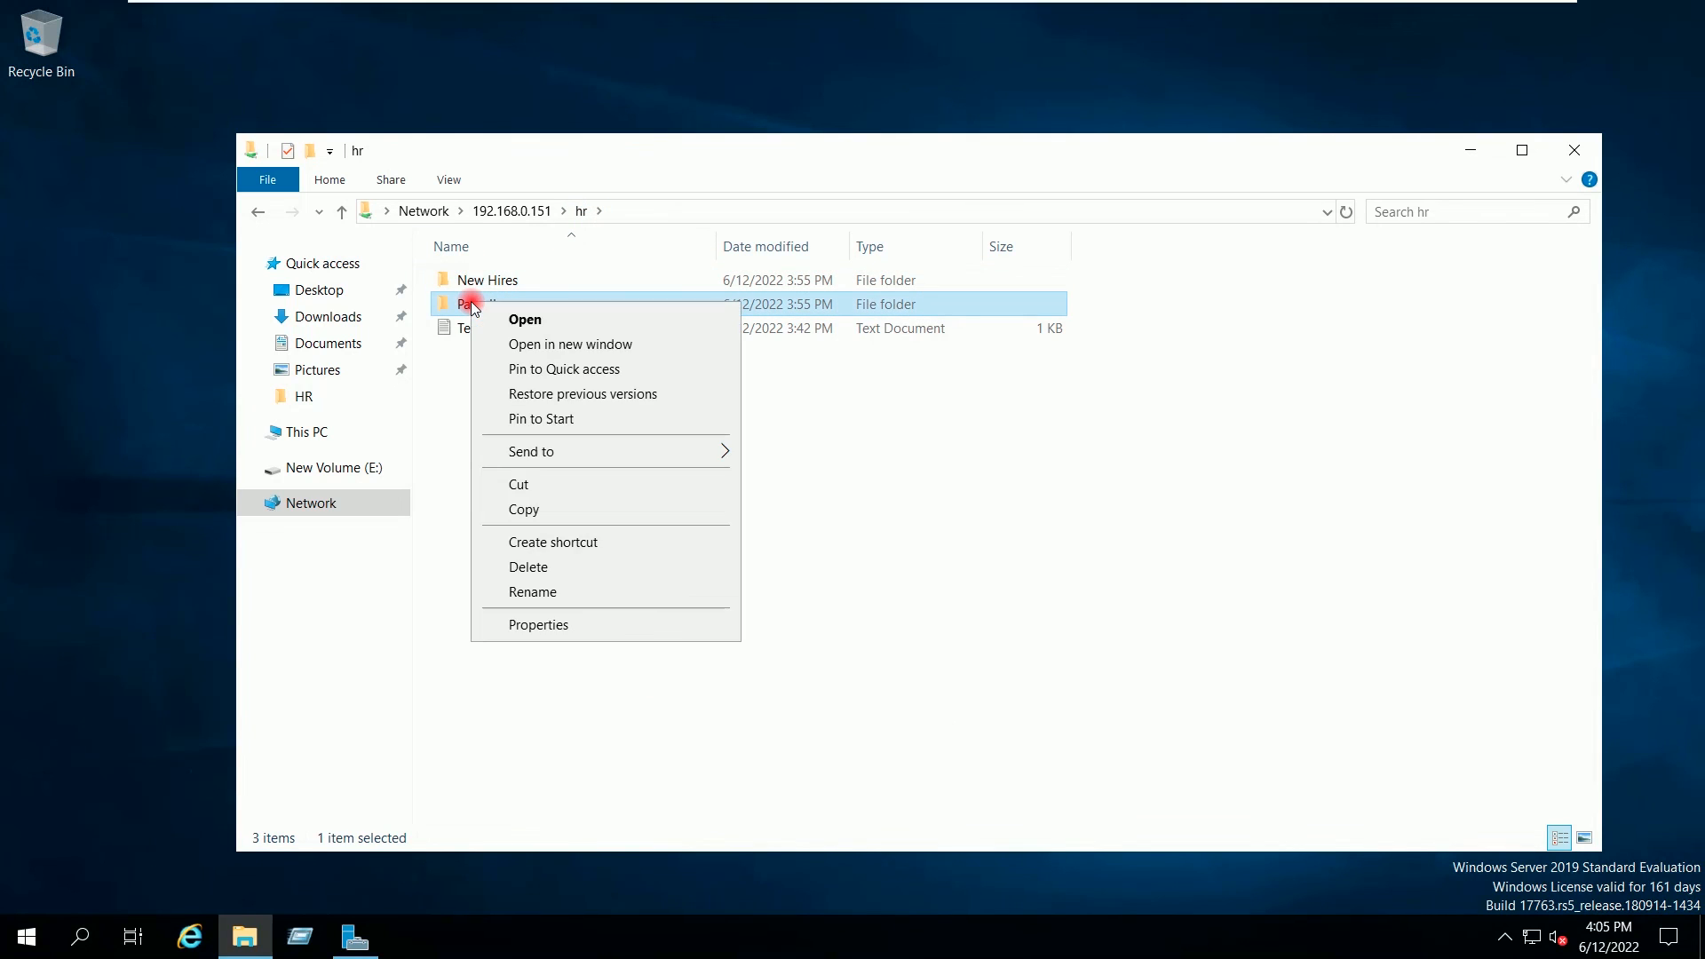
left_click(530, 624)
left_click(577, 356)
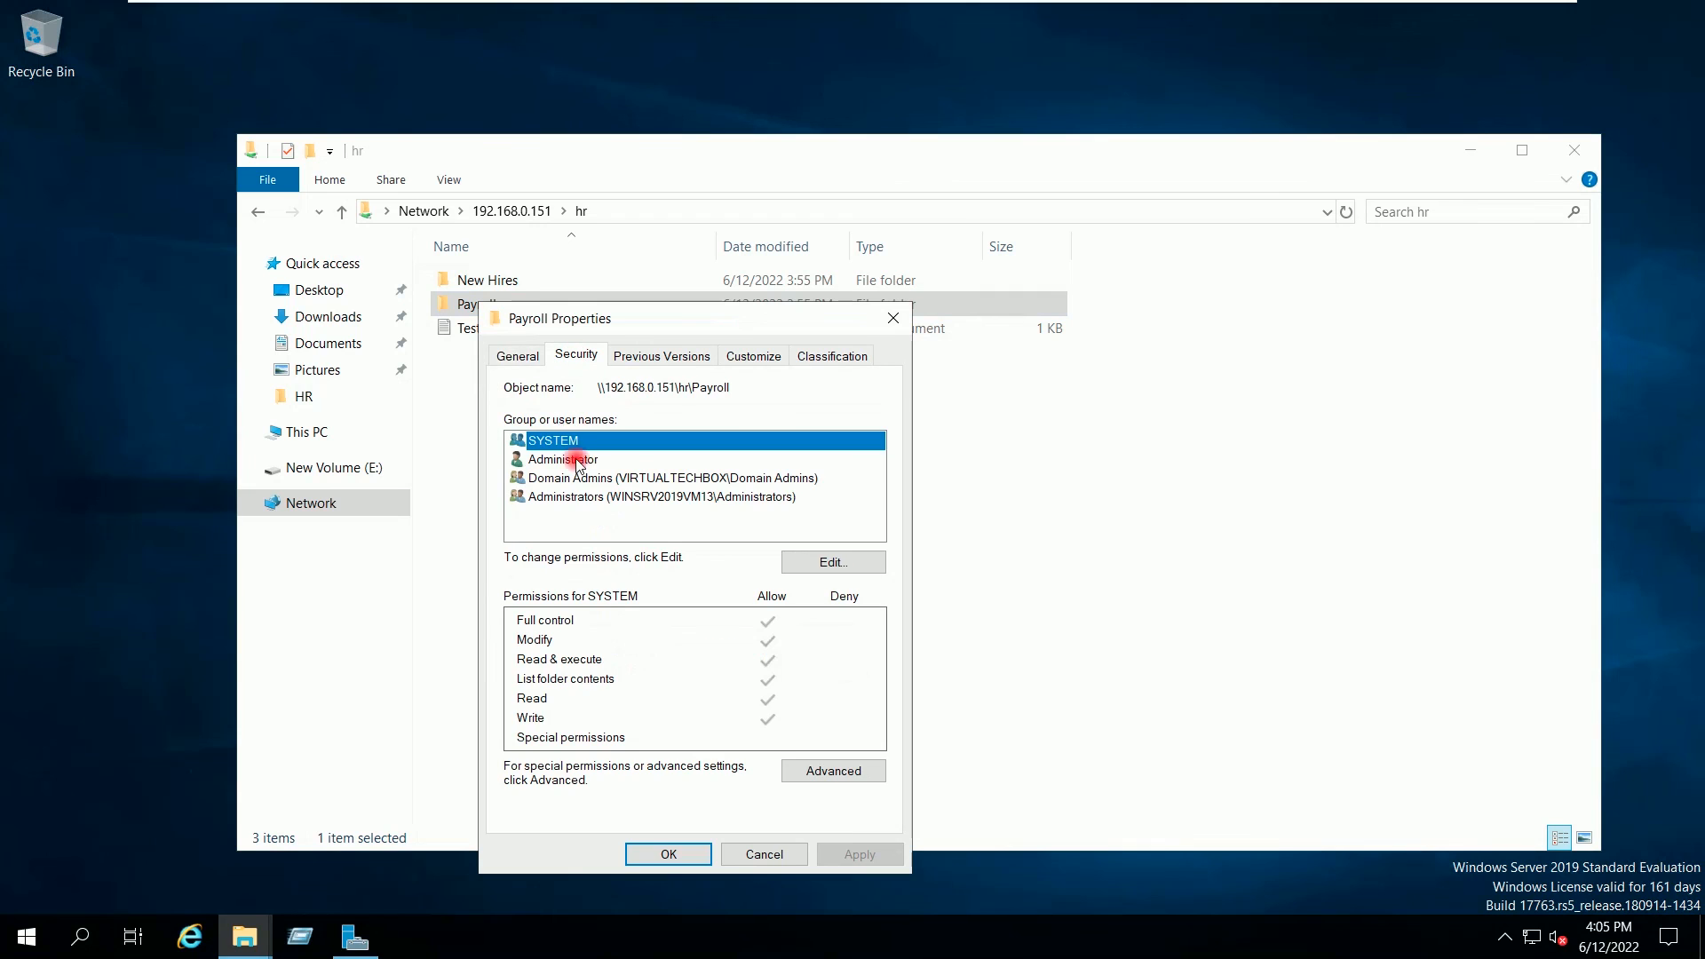
left_click(670, 855)
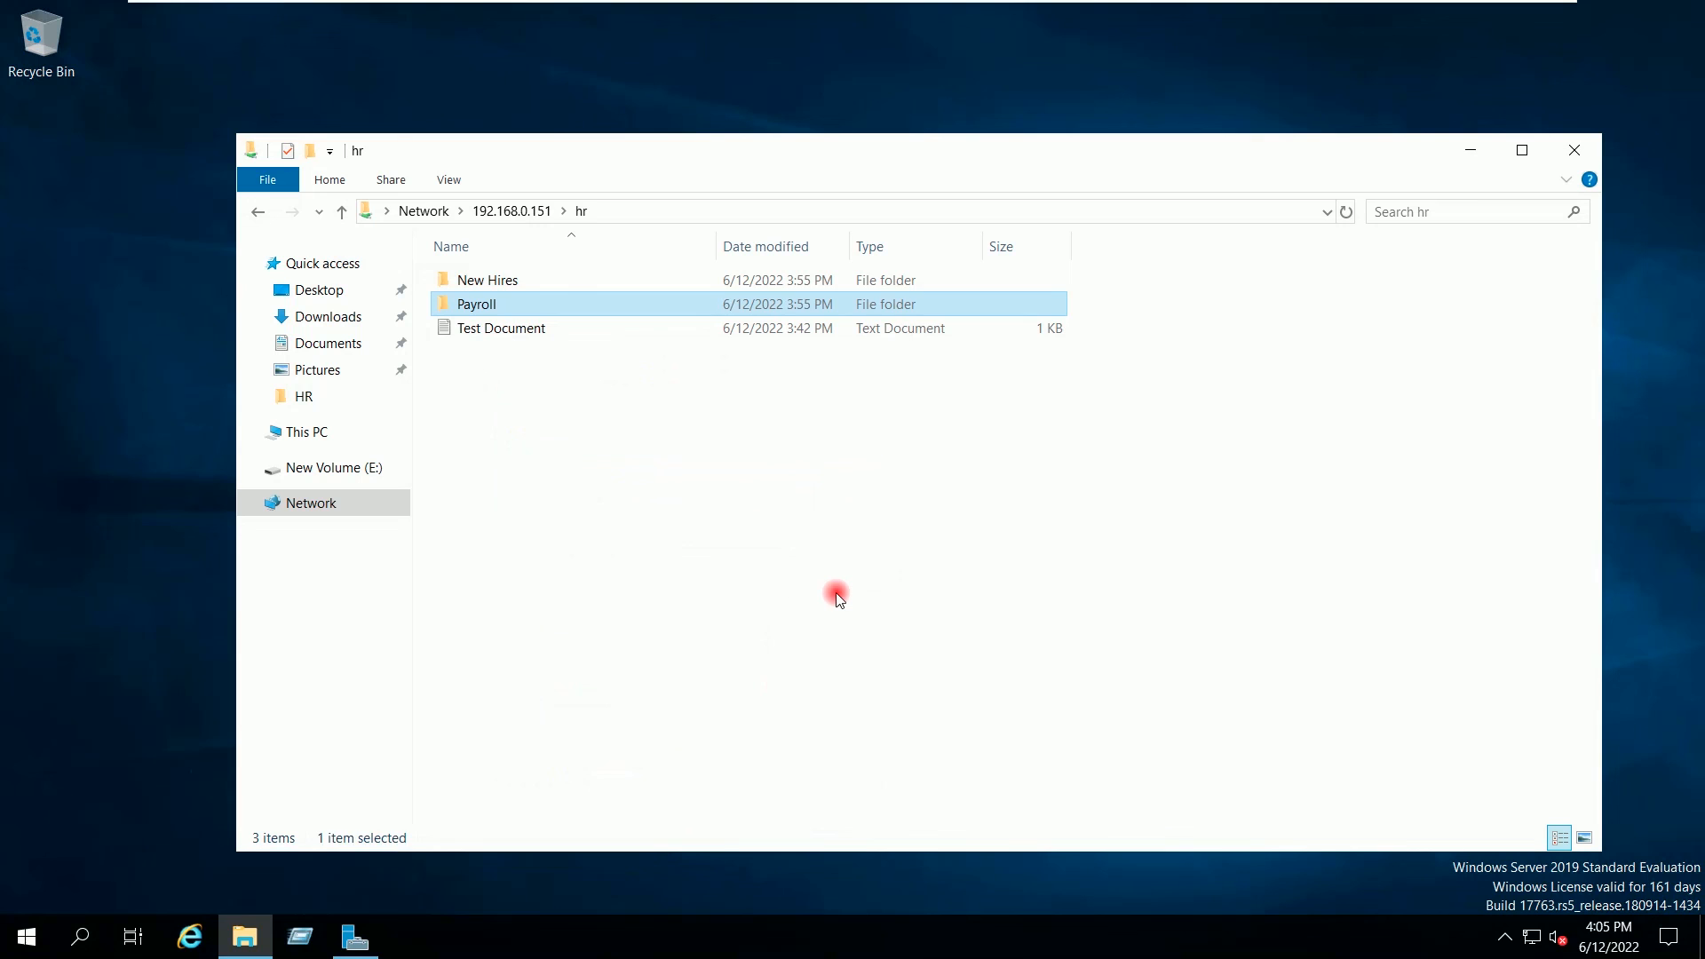
Step: Minimise the server's Explorer, switch to the Windows 10 client, and sign in with the account password
left_click(1467, 151)
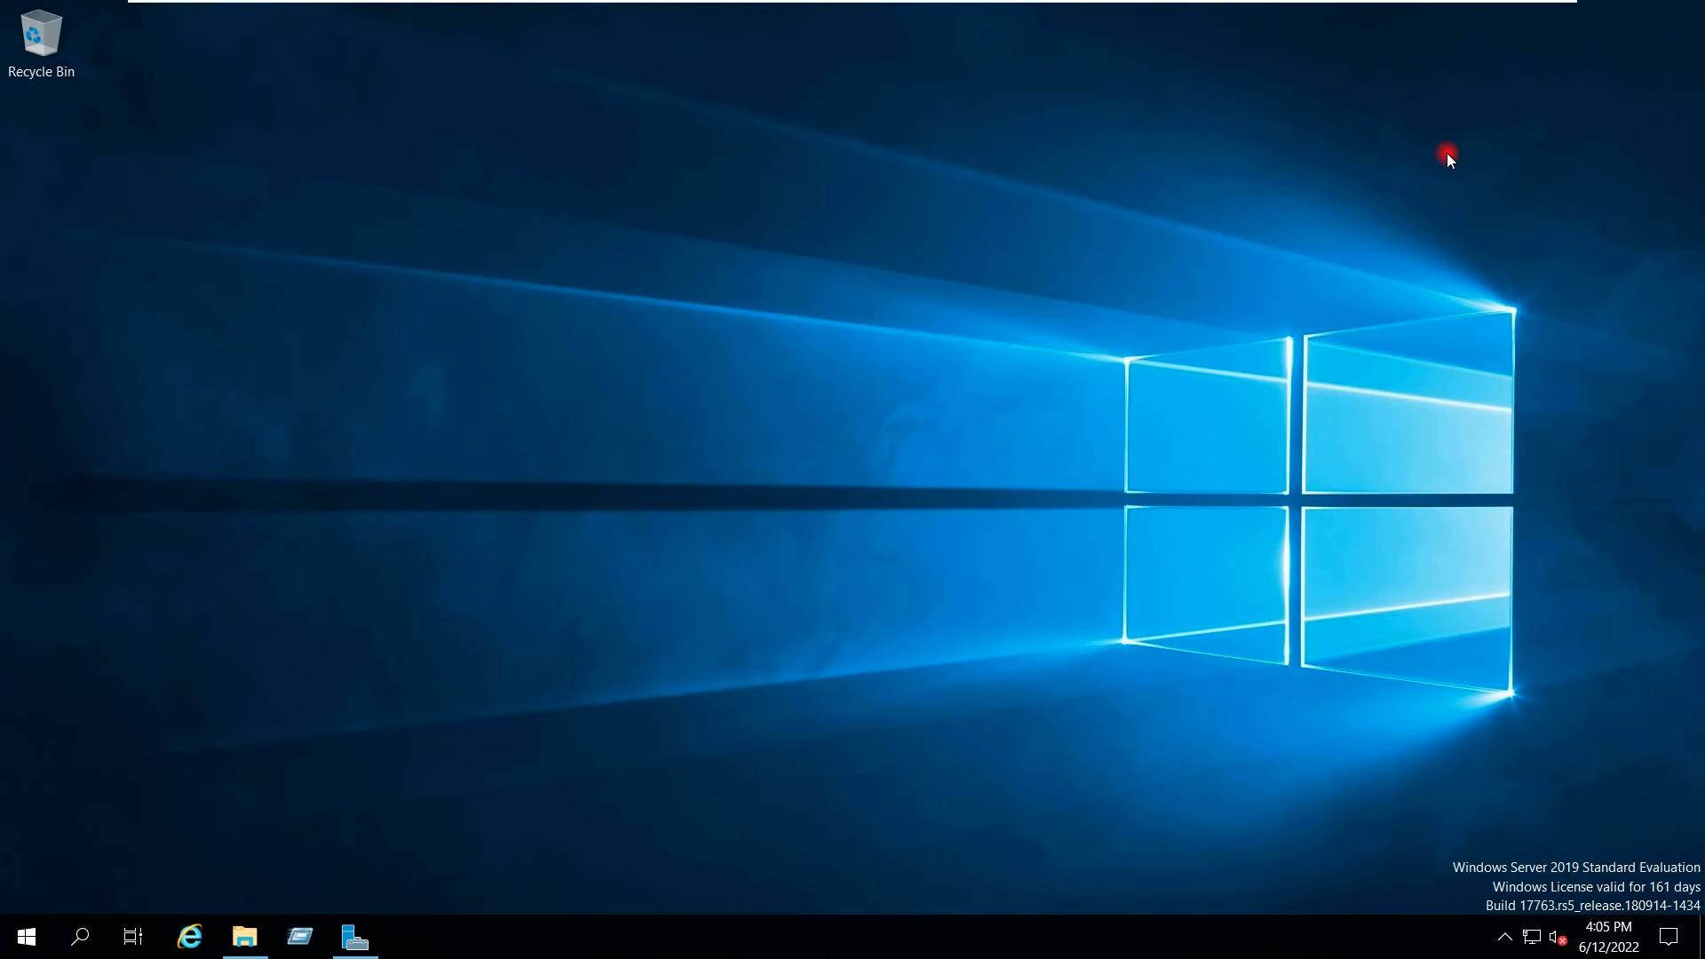
mouse_move(1126, 1)
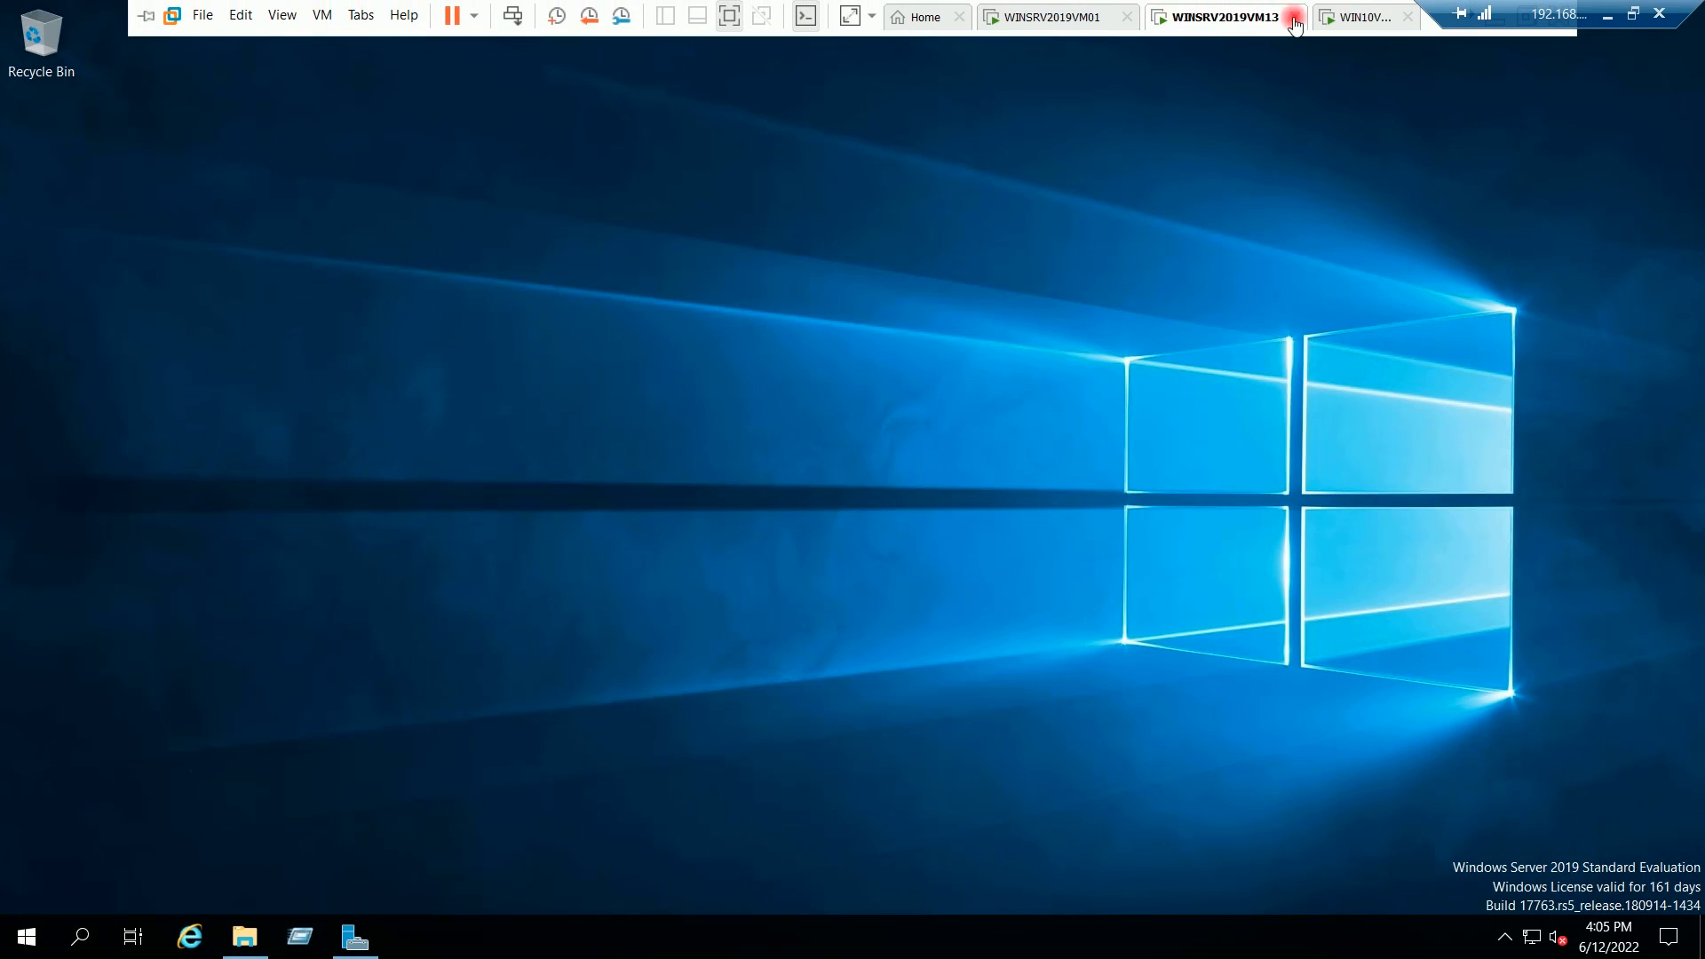
left_click(1375, 20)
key("super+r")
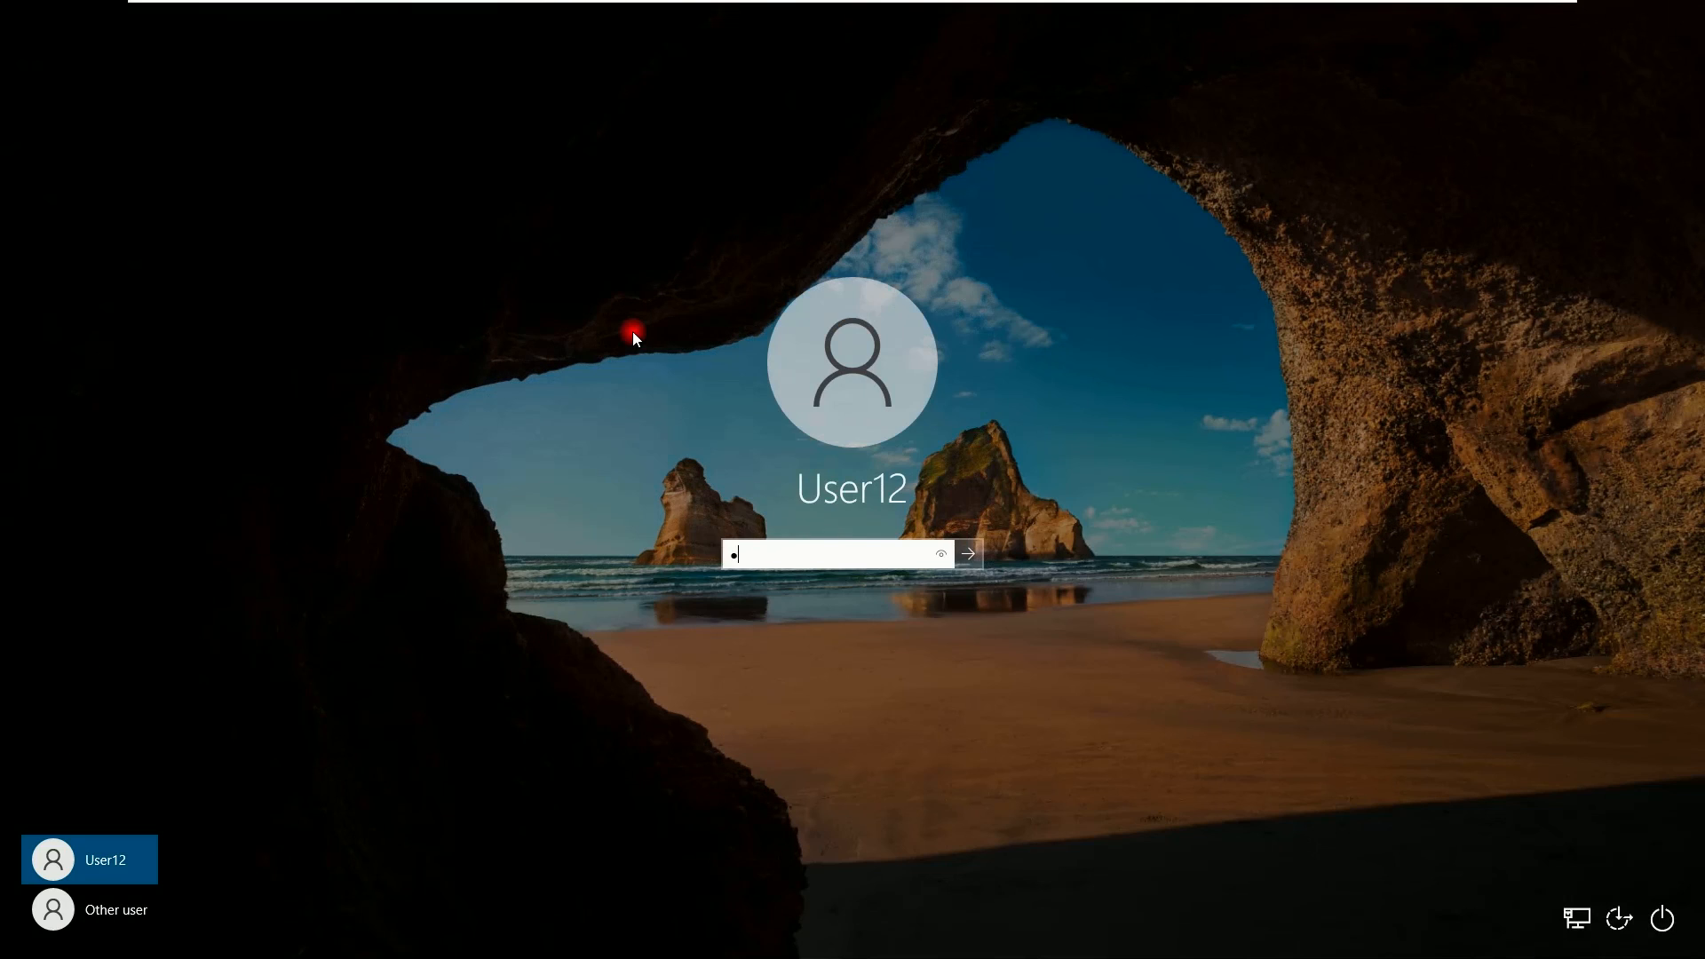
key("Return")
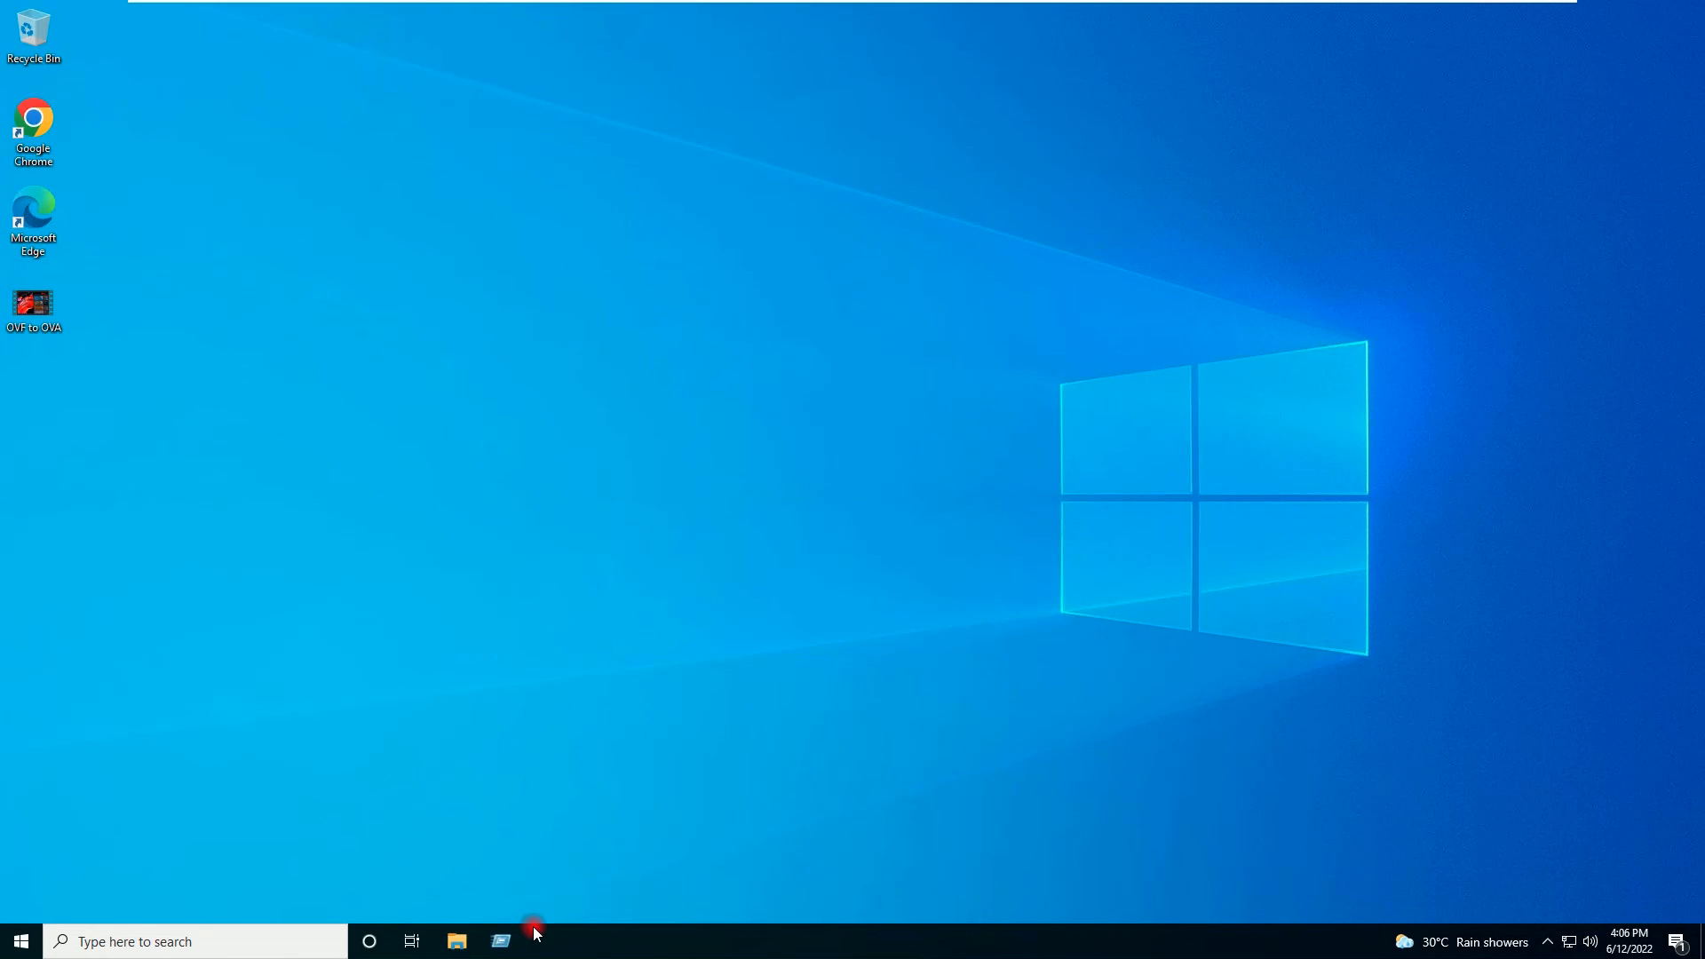
Step: Browse to \\192.168.0.151 on the client and open hr, then New Hires
left_click(499, 939)
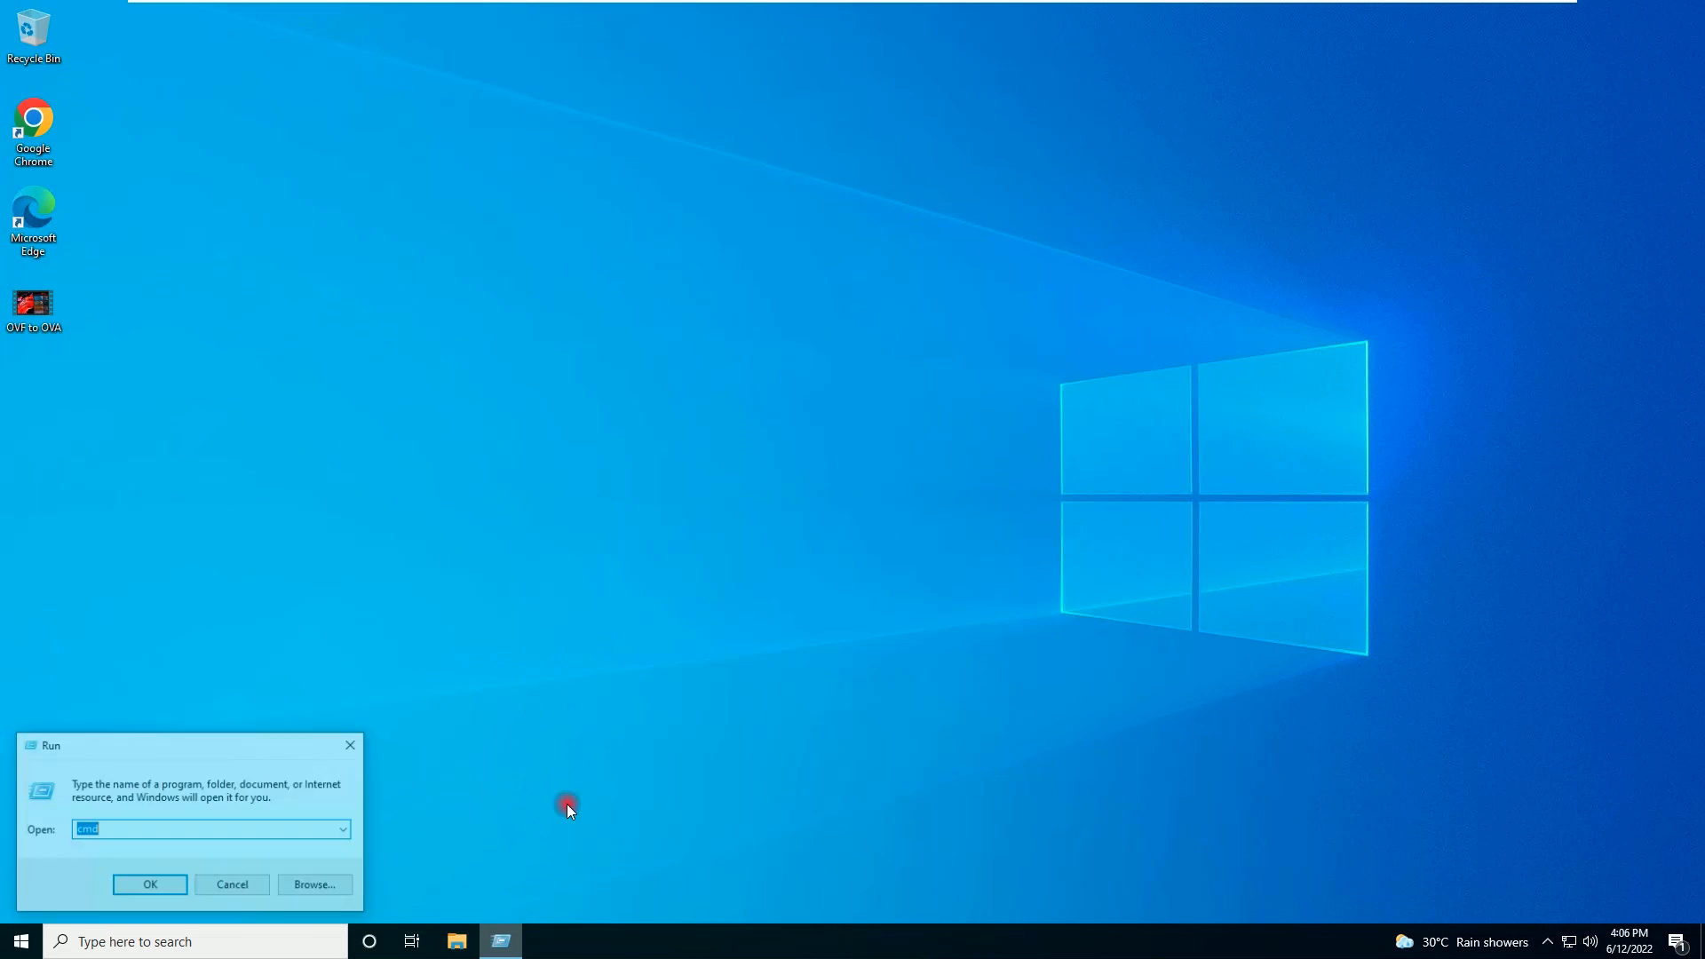
type("\\\\")
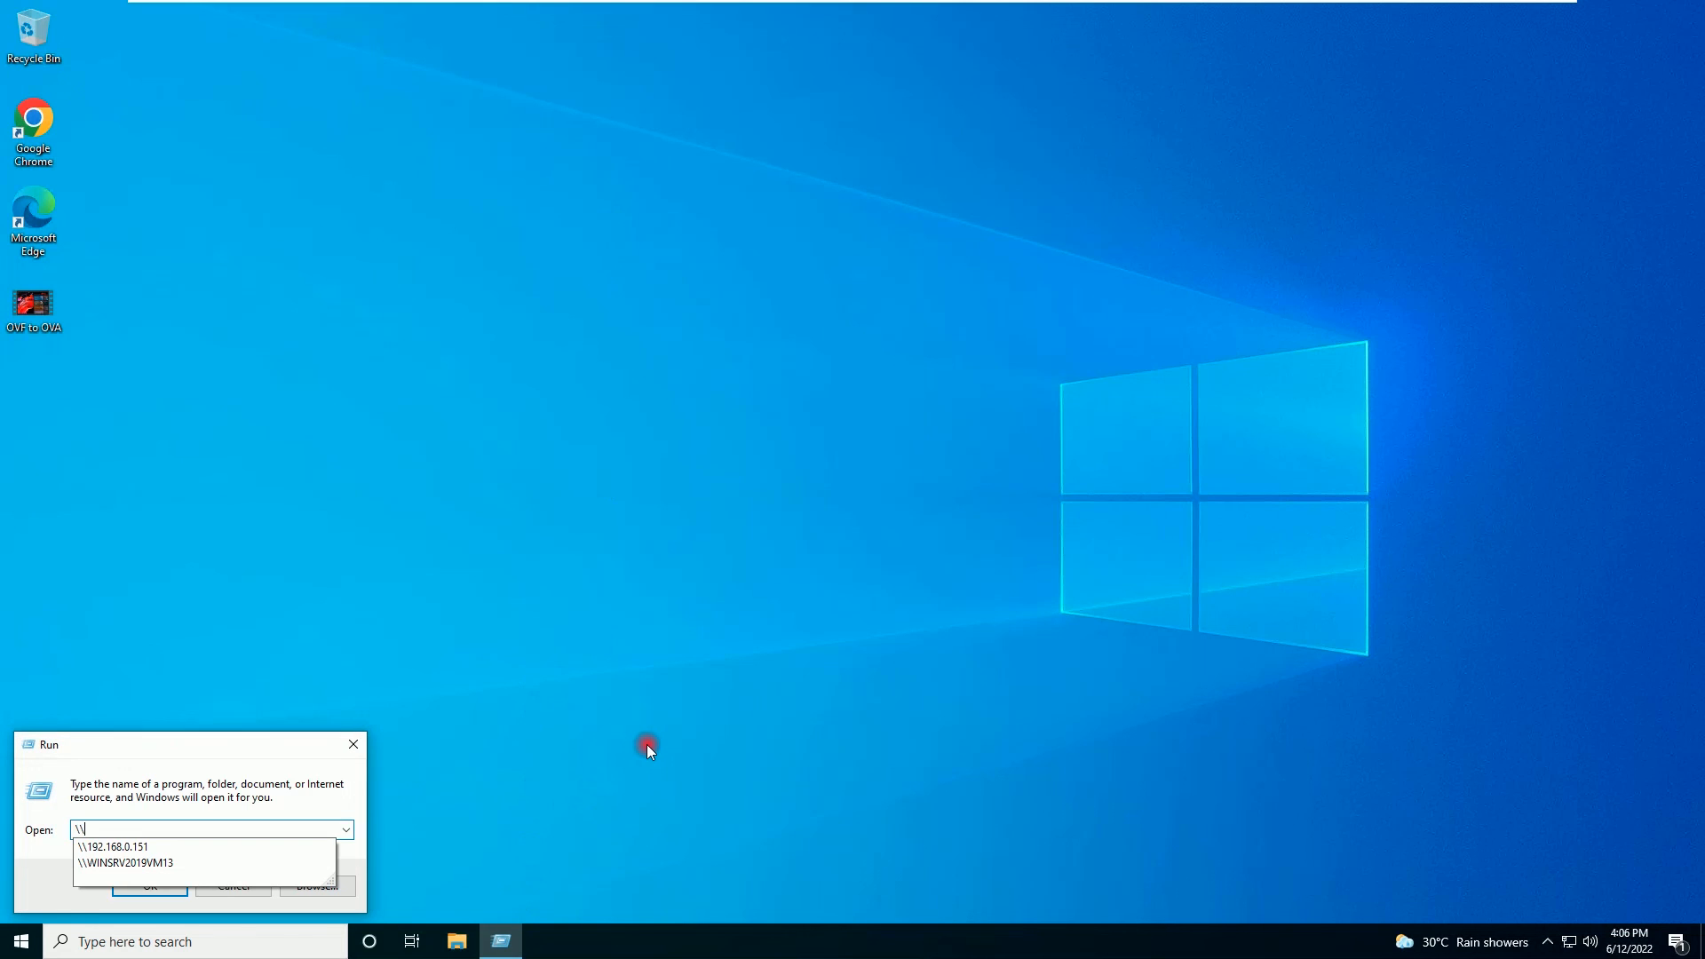
key("Down")
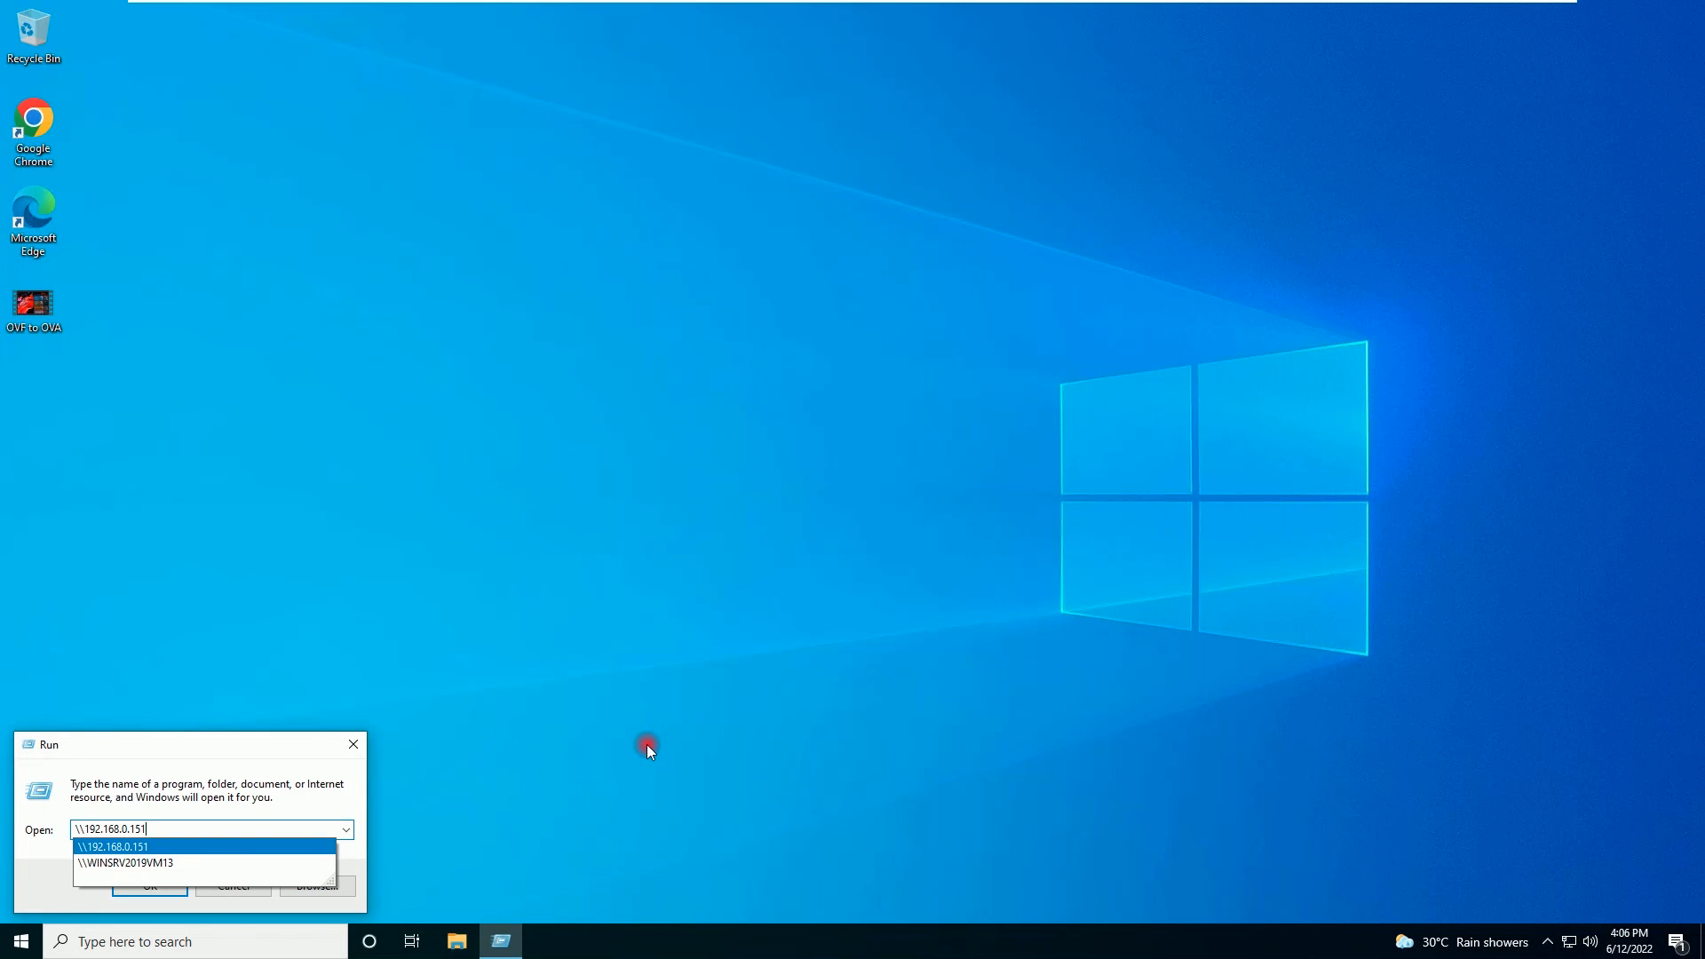
key("Return")
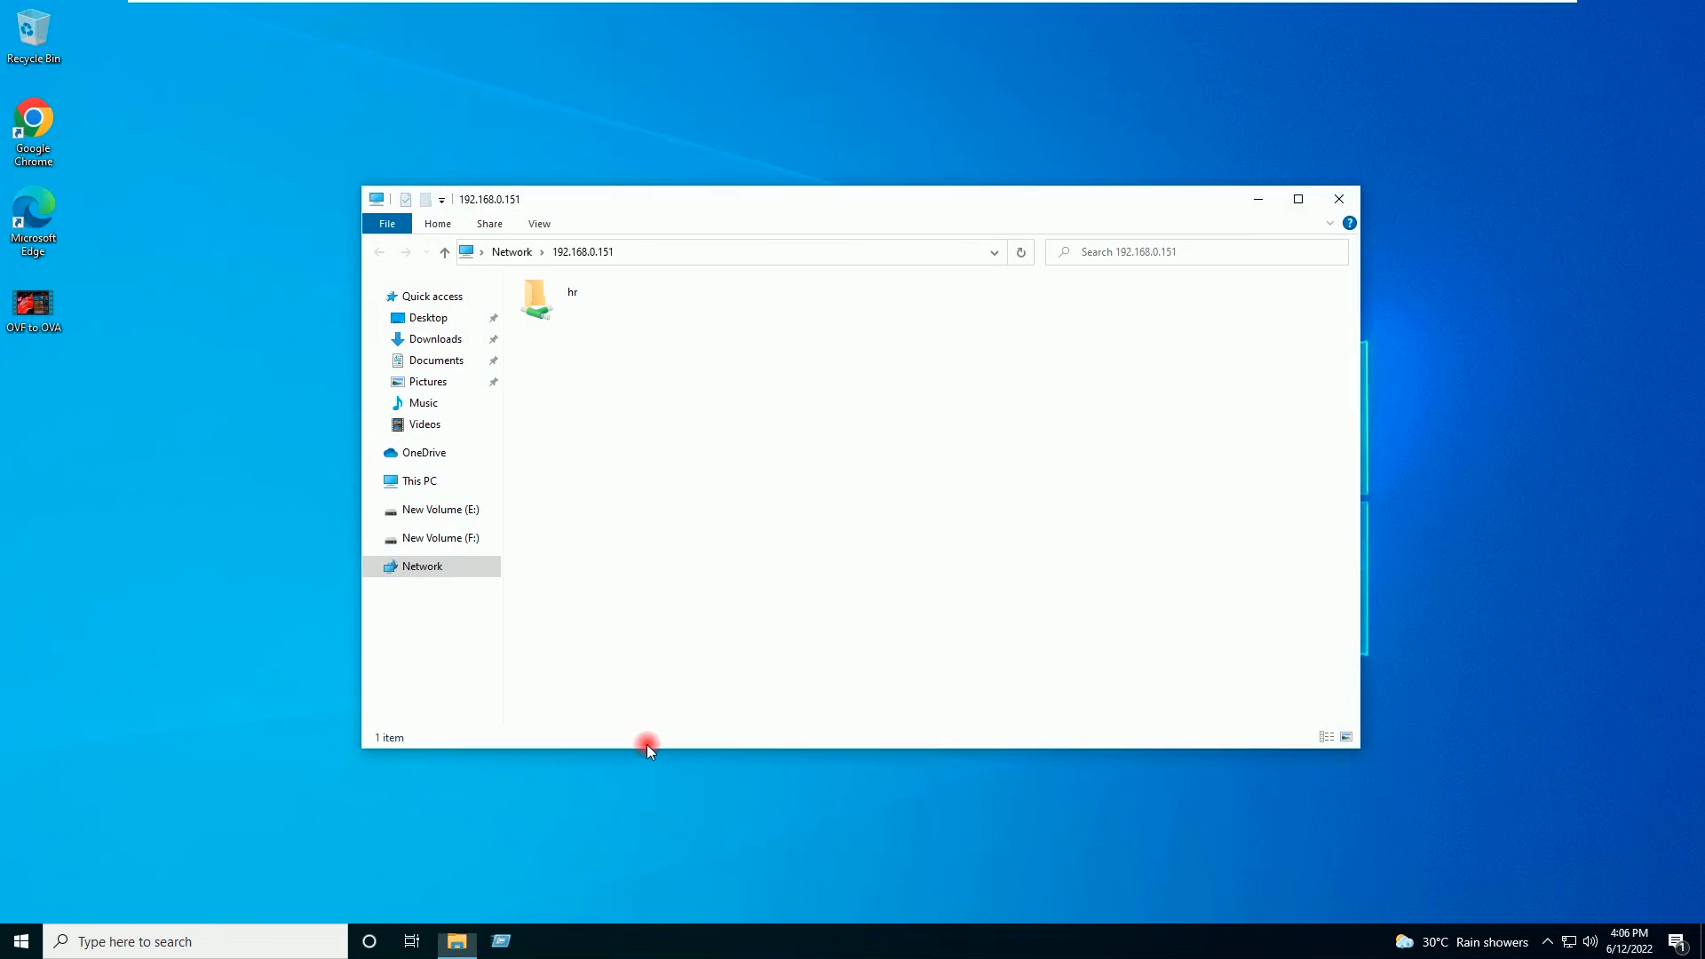
double_click(559, 297)
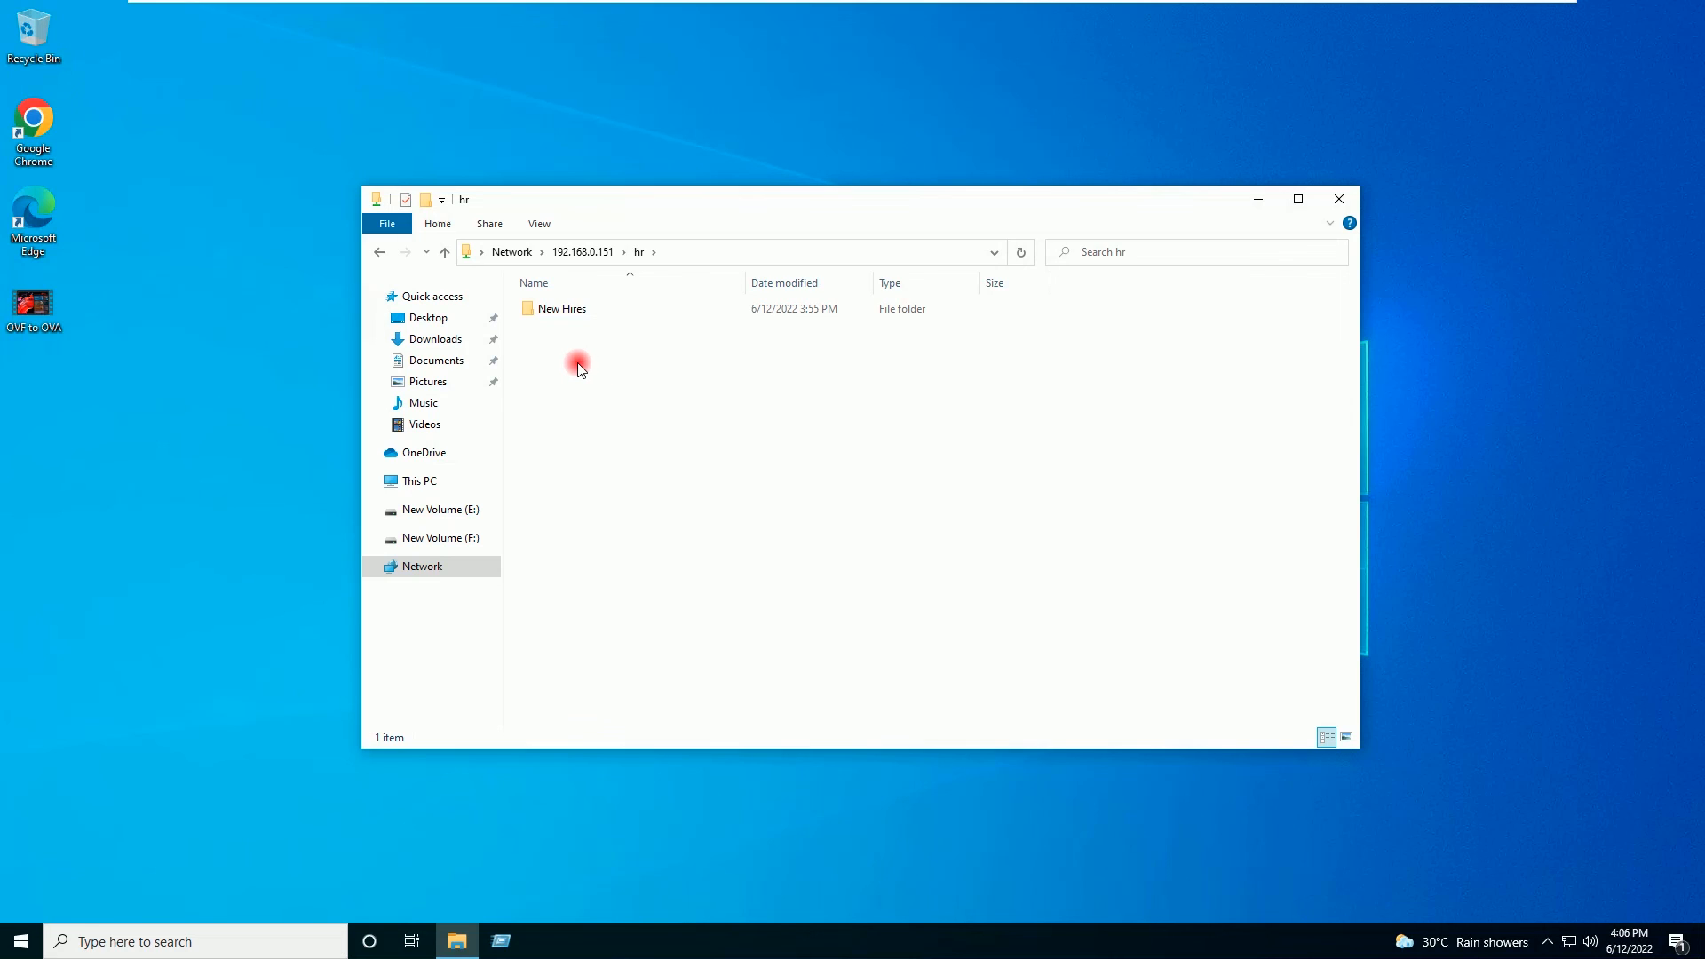
double_click(575, 317)
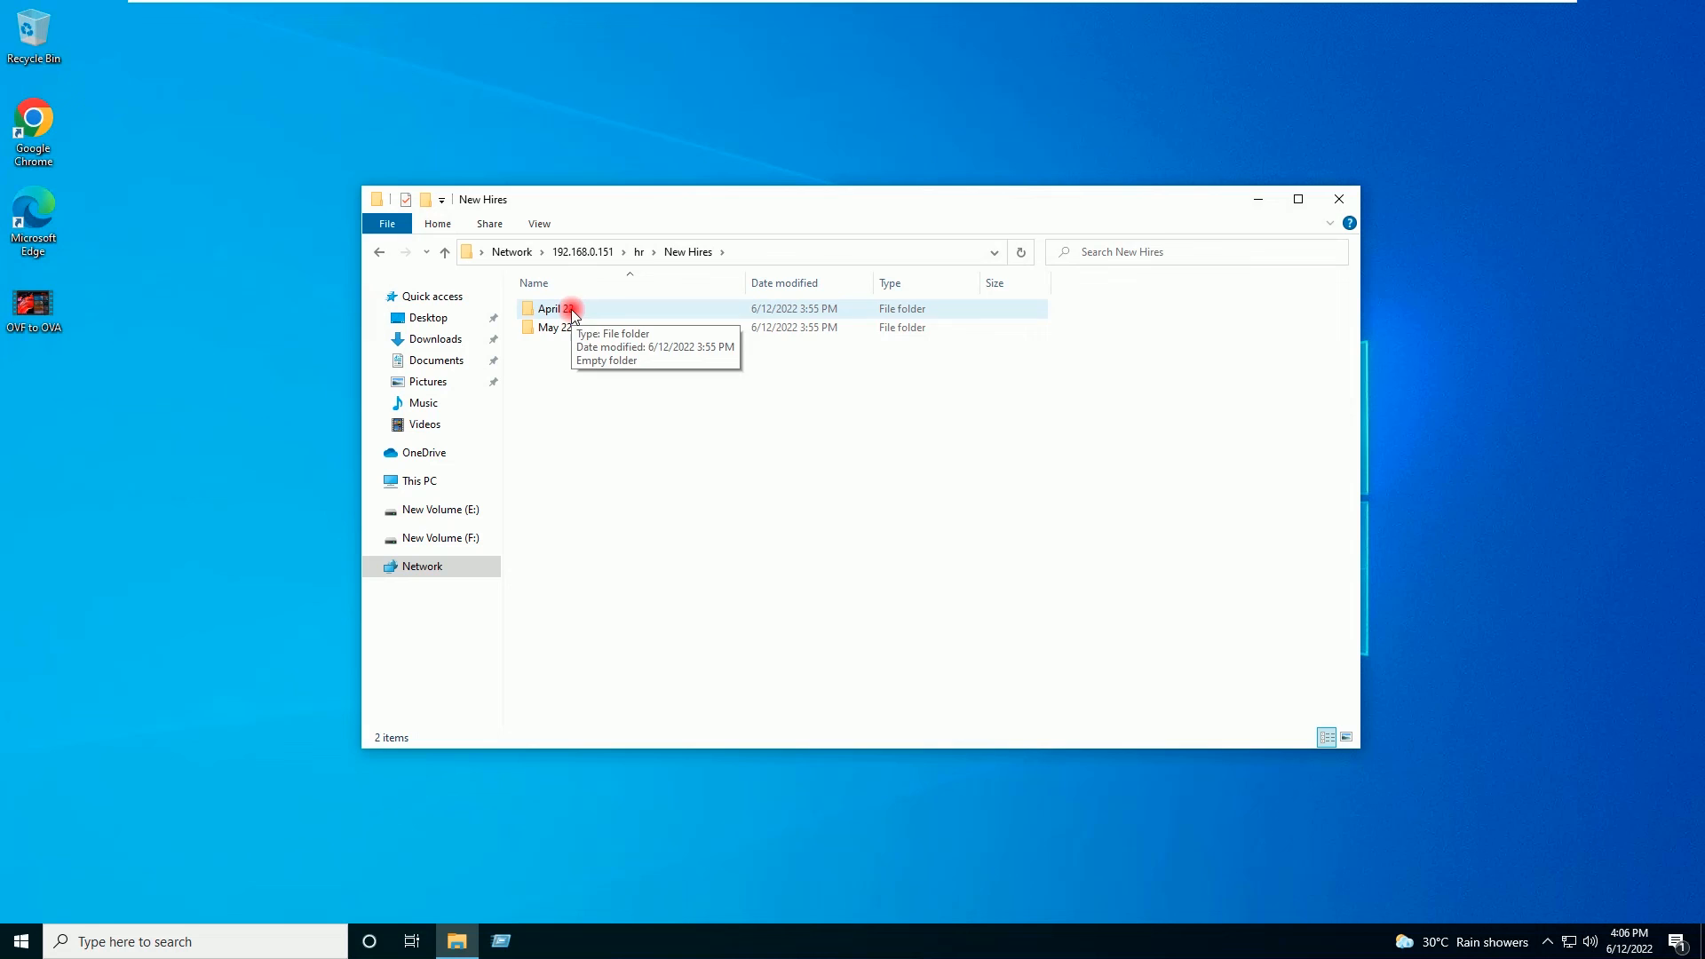
Step: Try creating a folder in April 22, dismiss the access denied warning, and return to New Hires
double_click(572, 311)
right_click(577, 325)
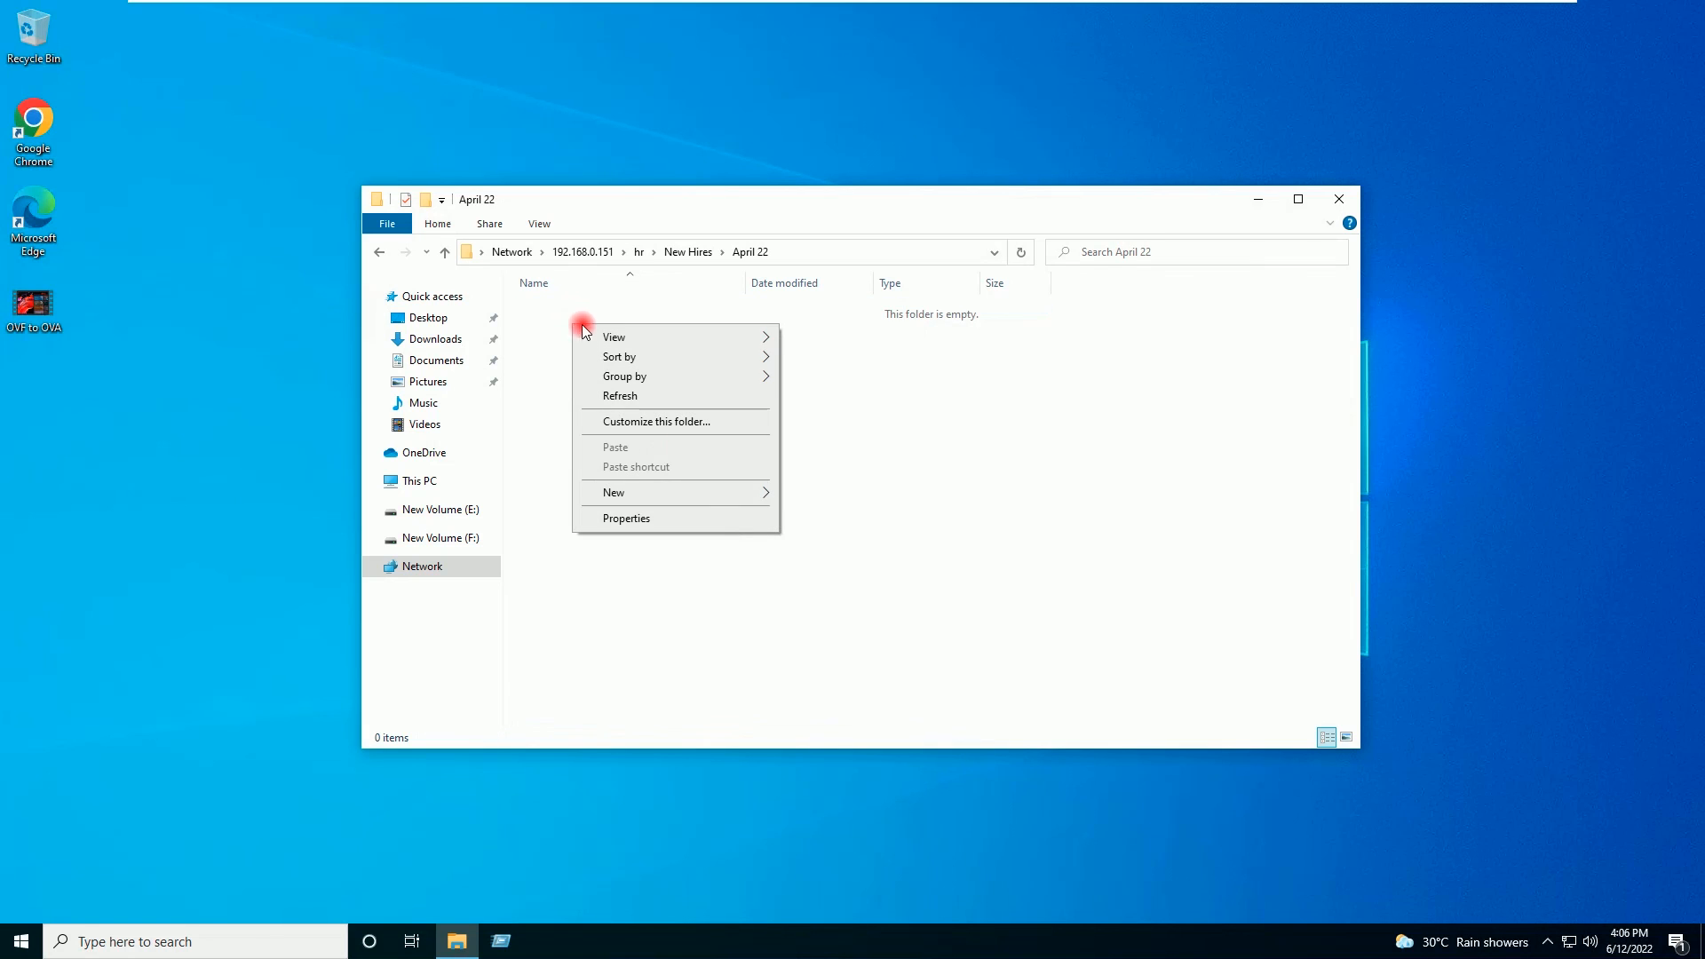
mouse_move(744, 496)
left_click(825, 495)
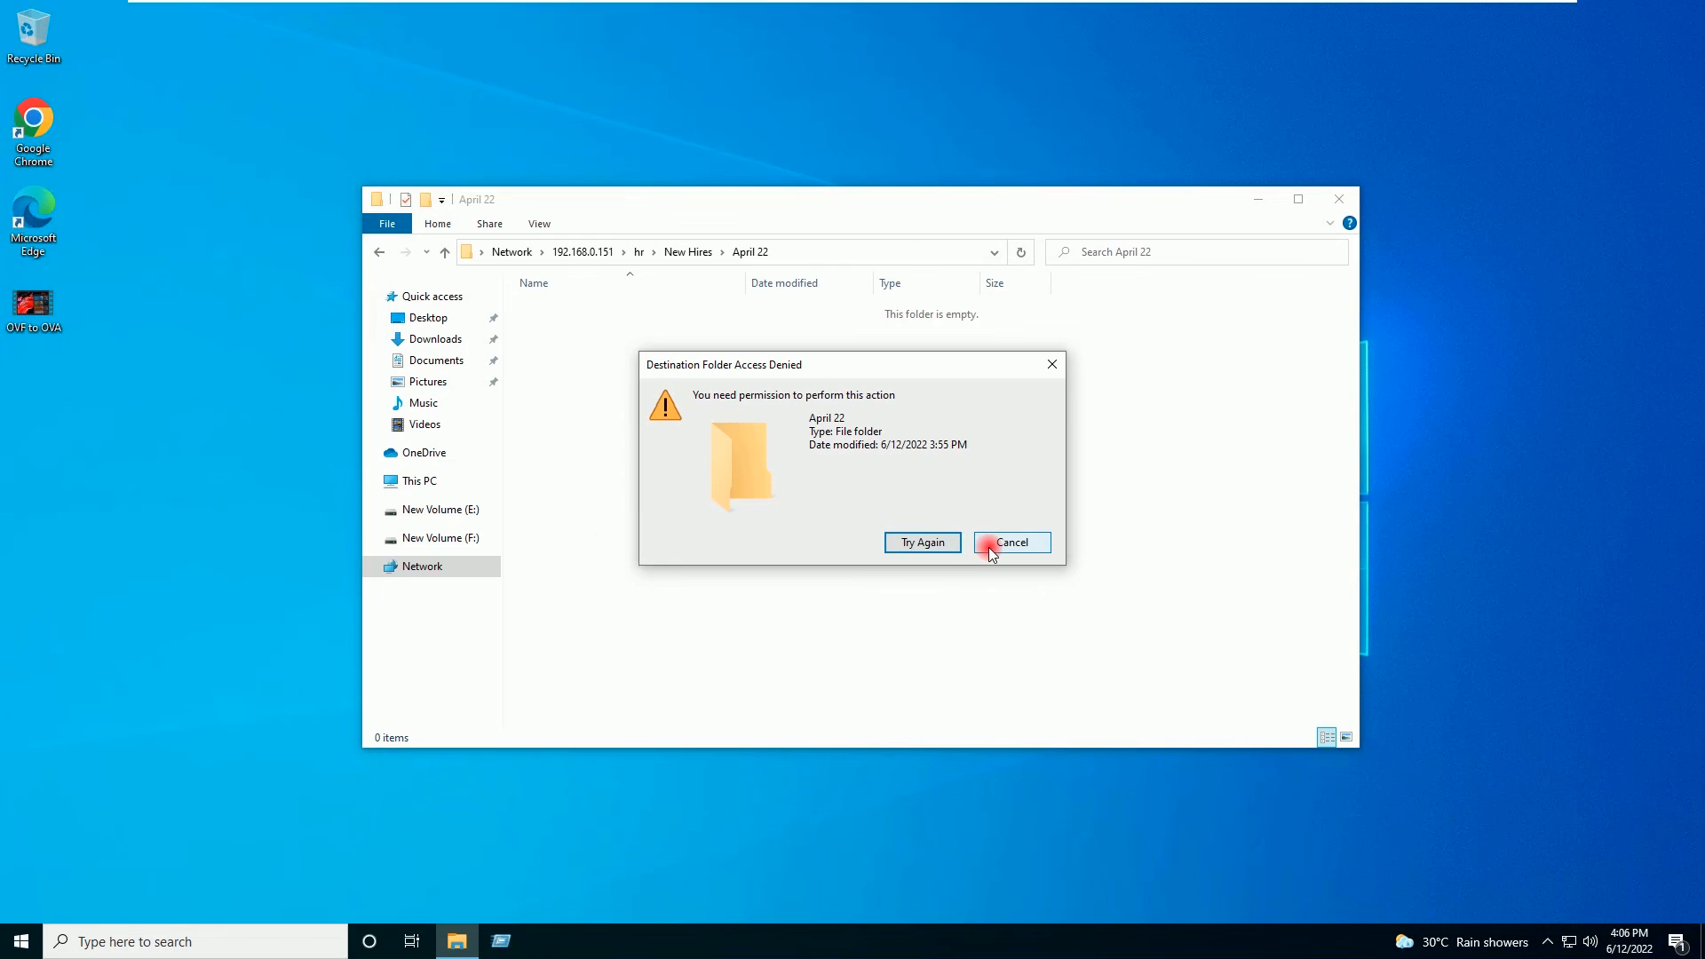
left_click(990, 541)
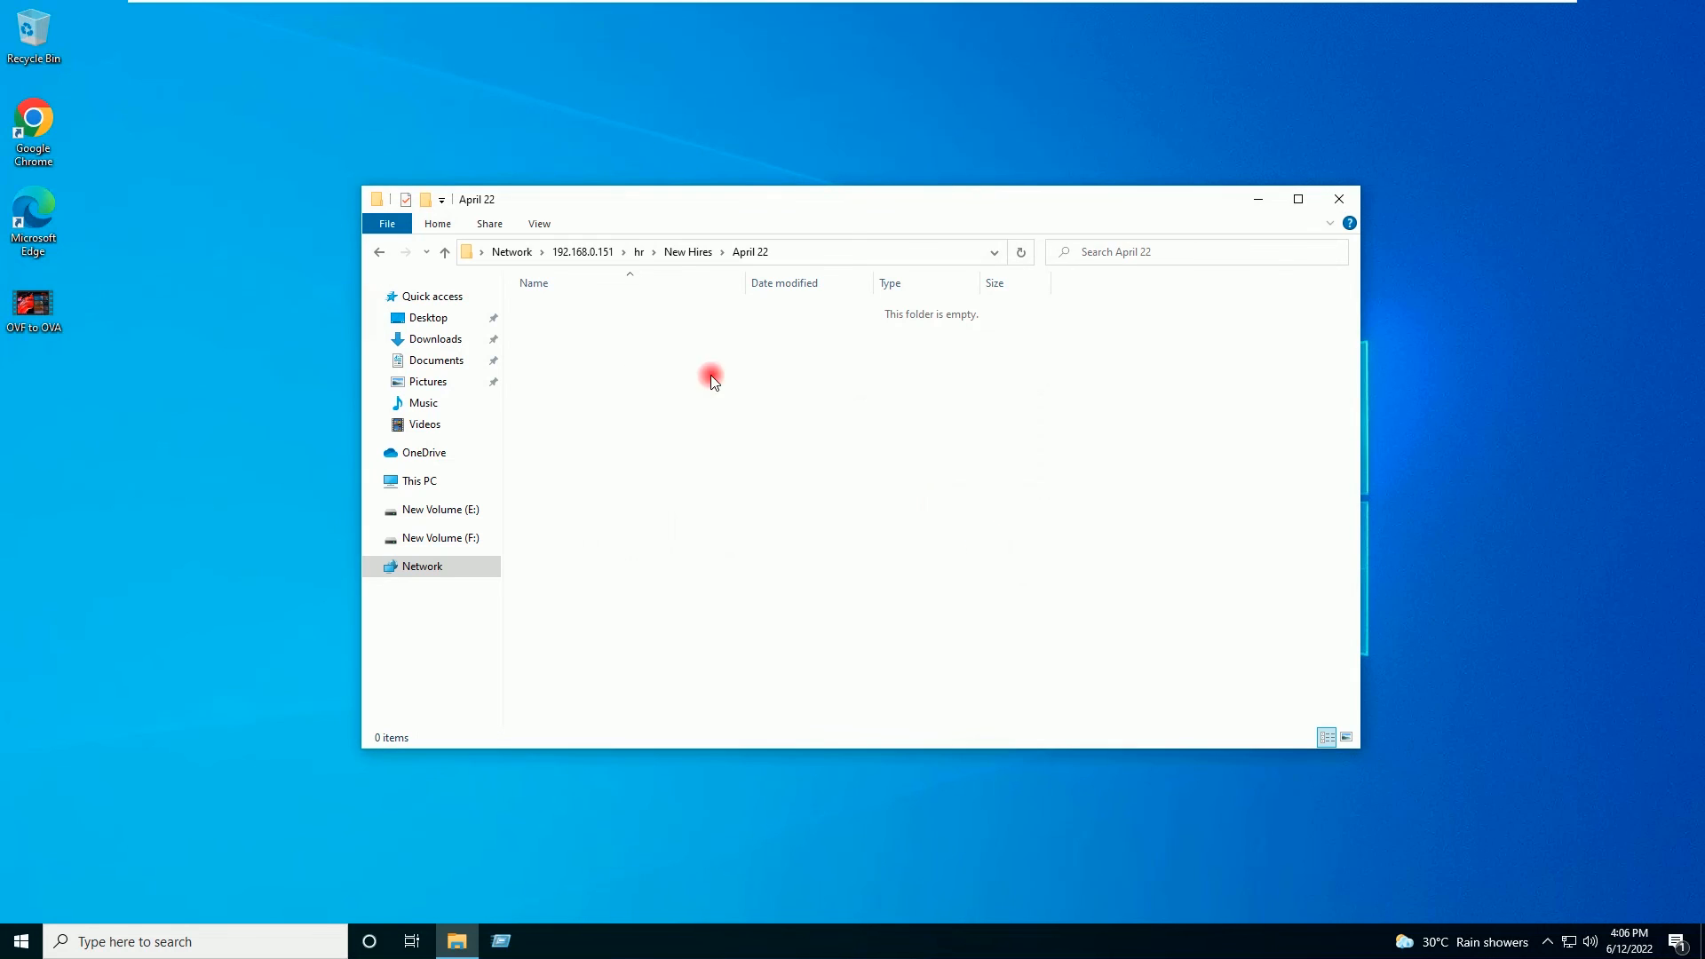
left_click(689, 253)
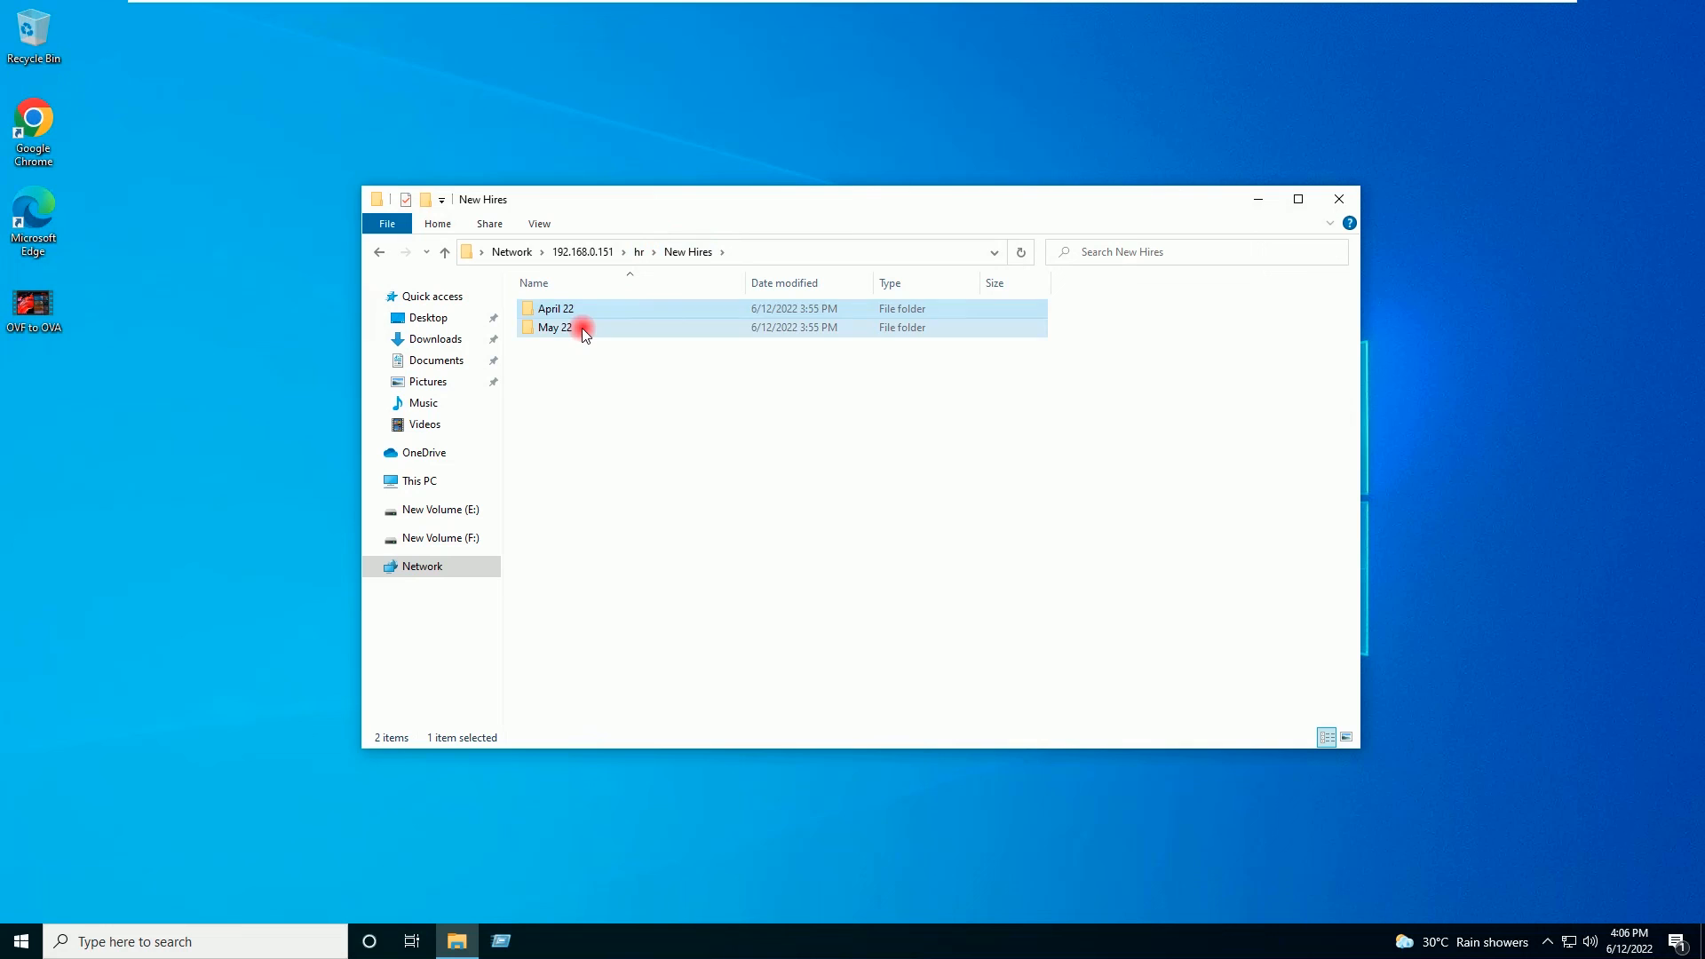
Step: Create a 'New folder' inside May 22, delete it permanently, and minimise Explorer
double_click(582, 330)
right_click(575, 368)
mouse_move(695, 533)
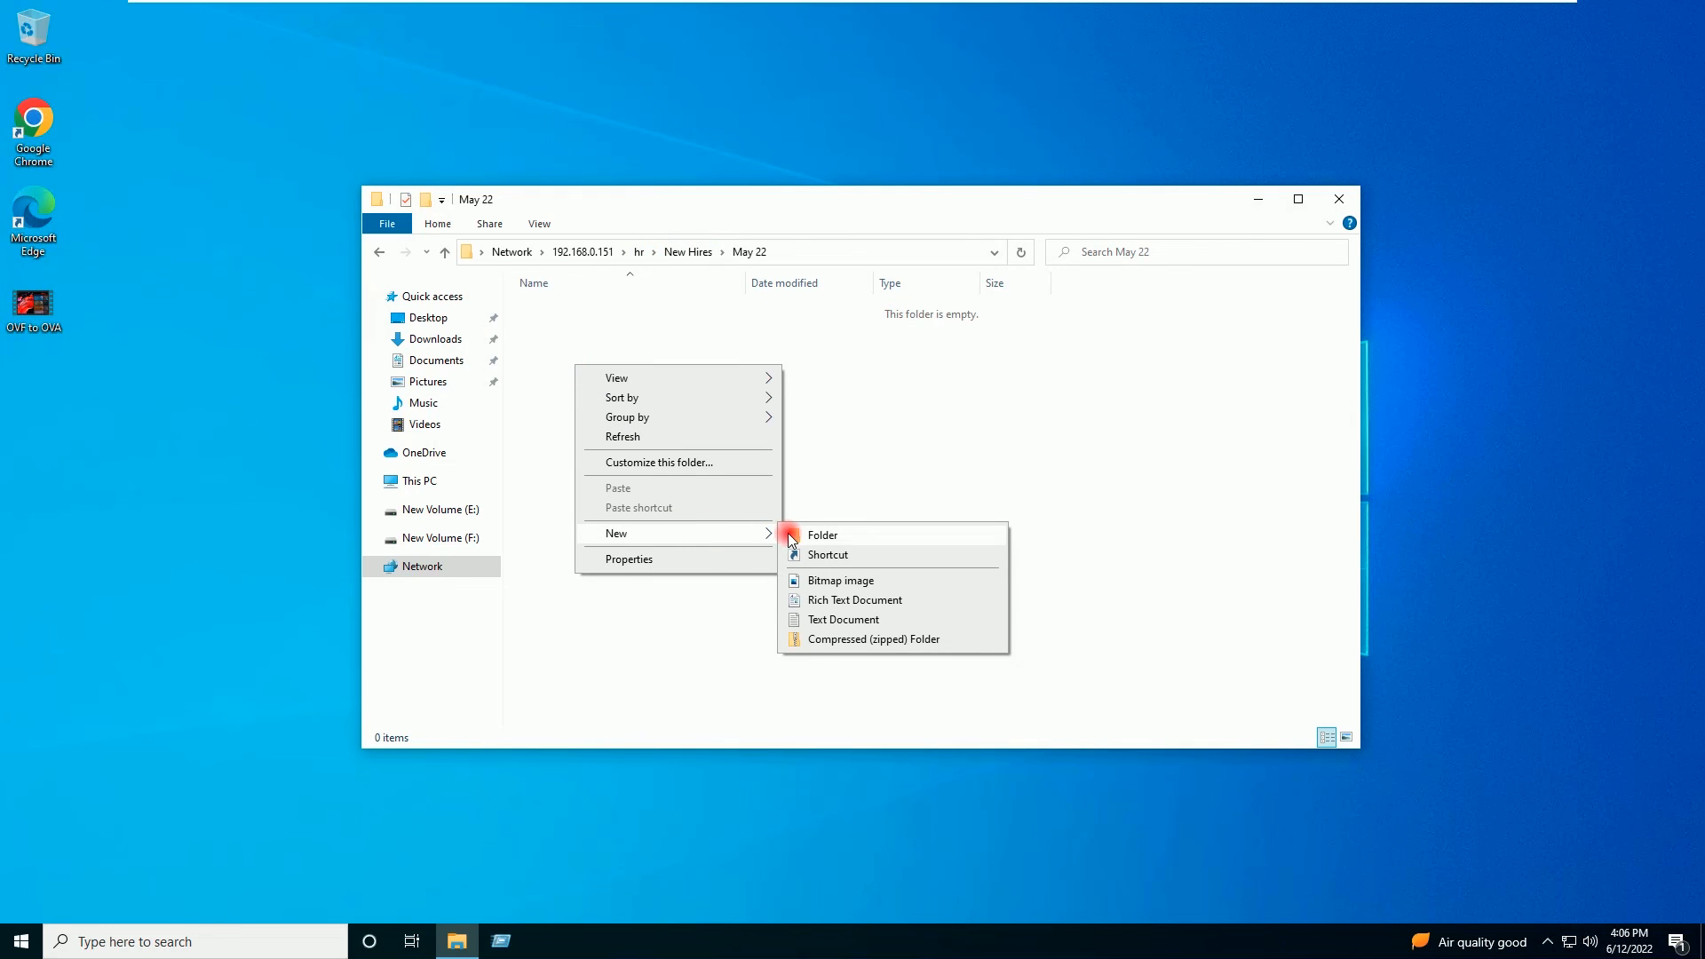
left_click(788, 534)
key("Return")
left_click(759, 500)
left_click(553, 308)
key("Delete")
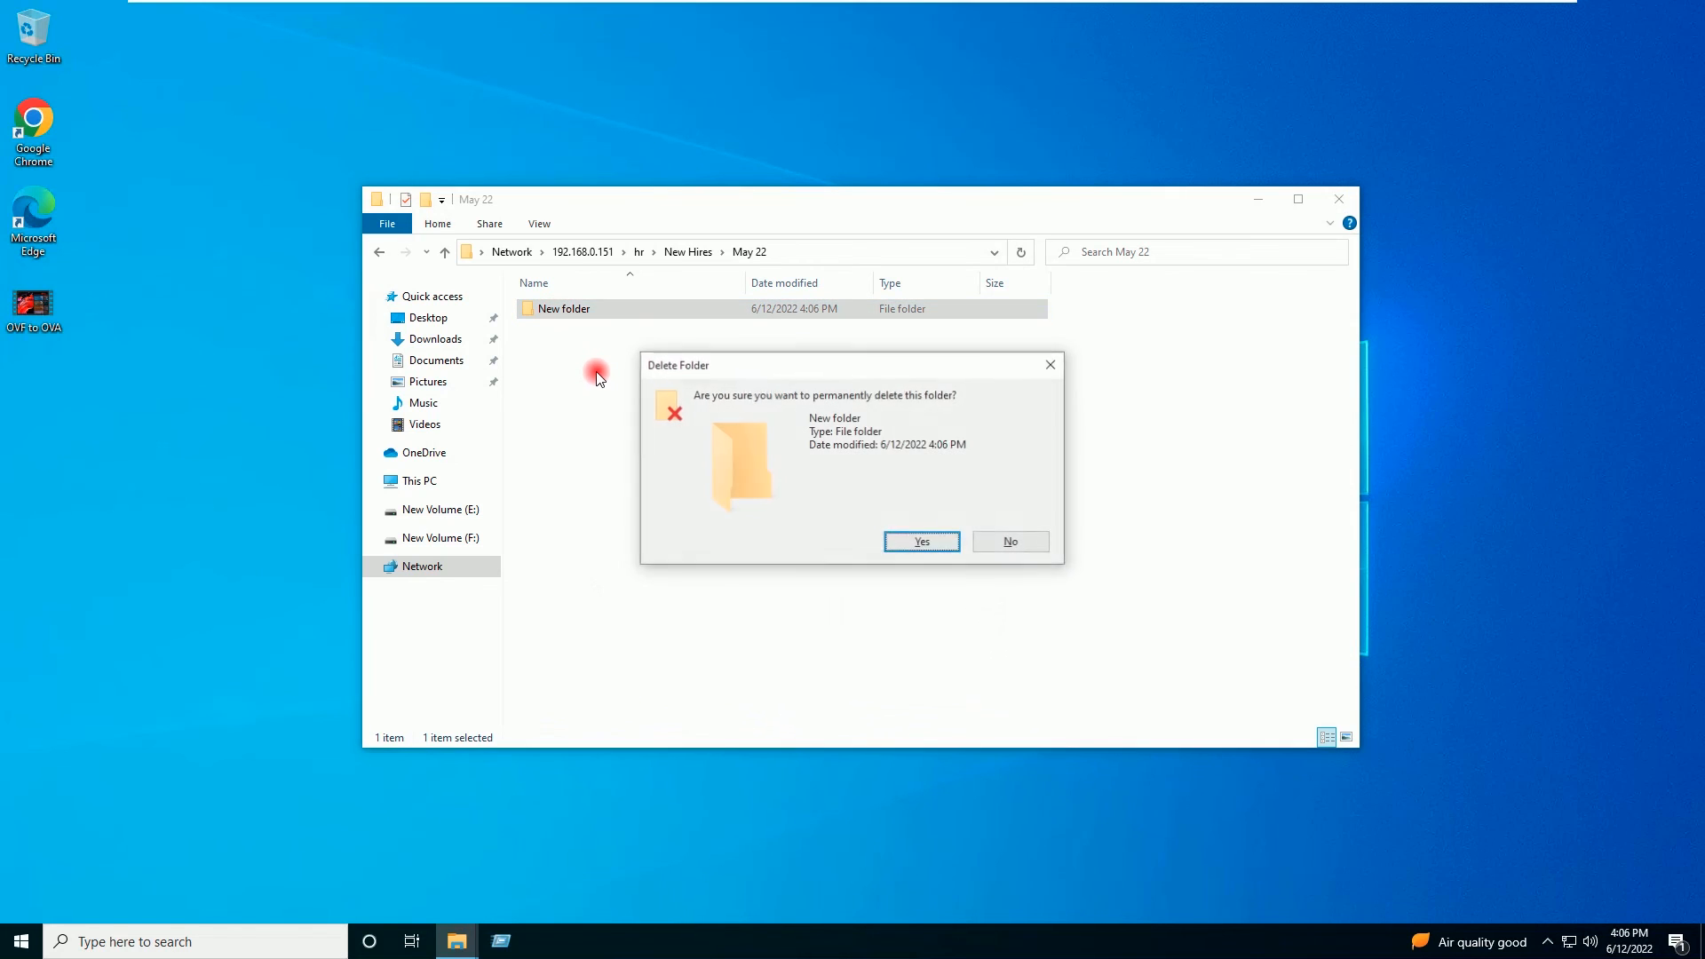
key("Return")
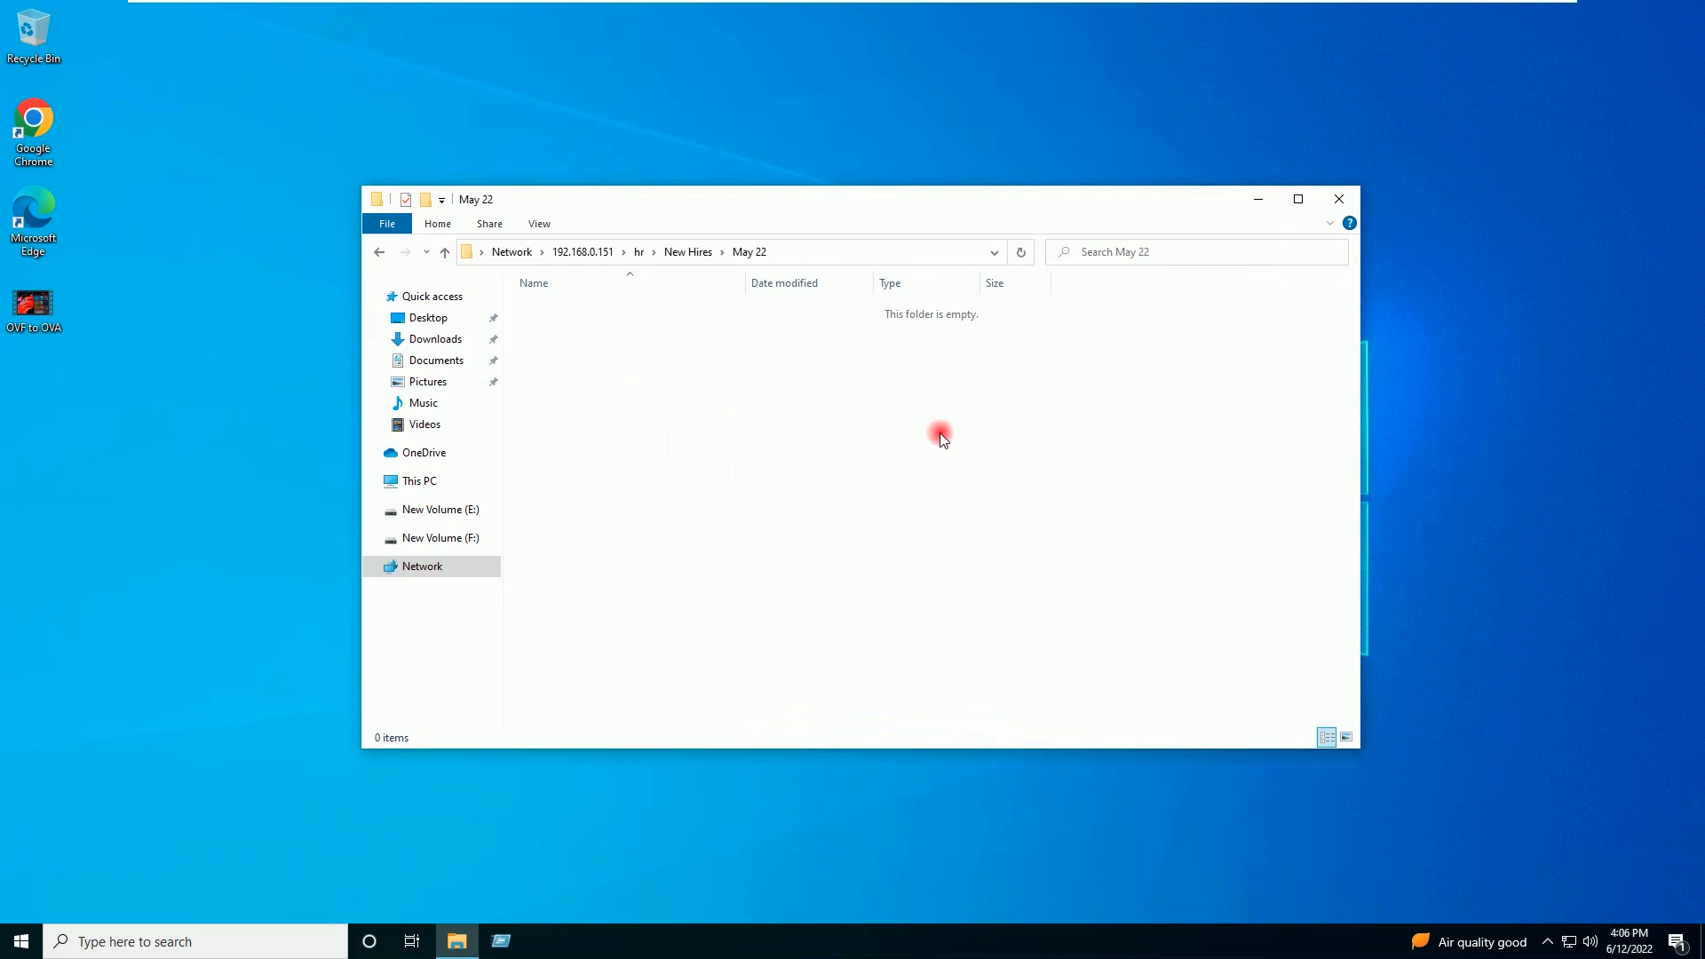
left_click(1261, 198)
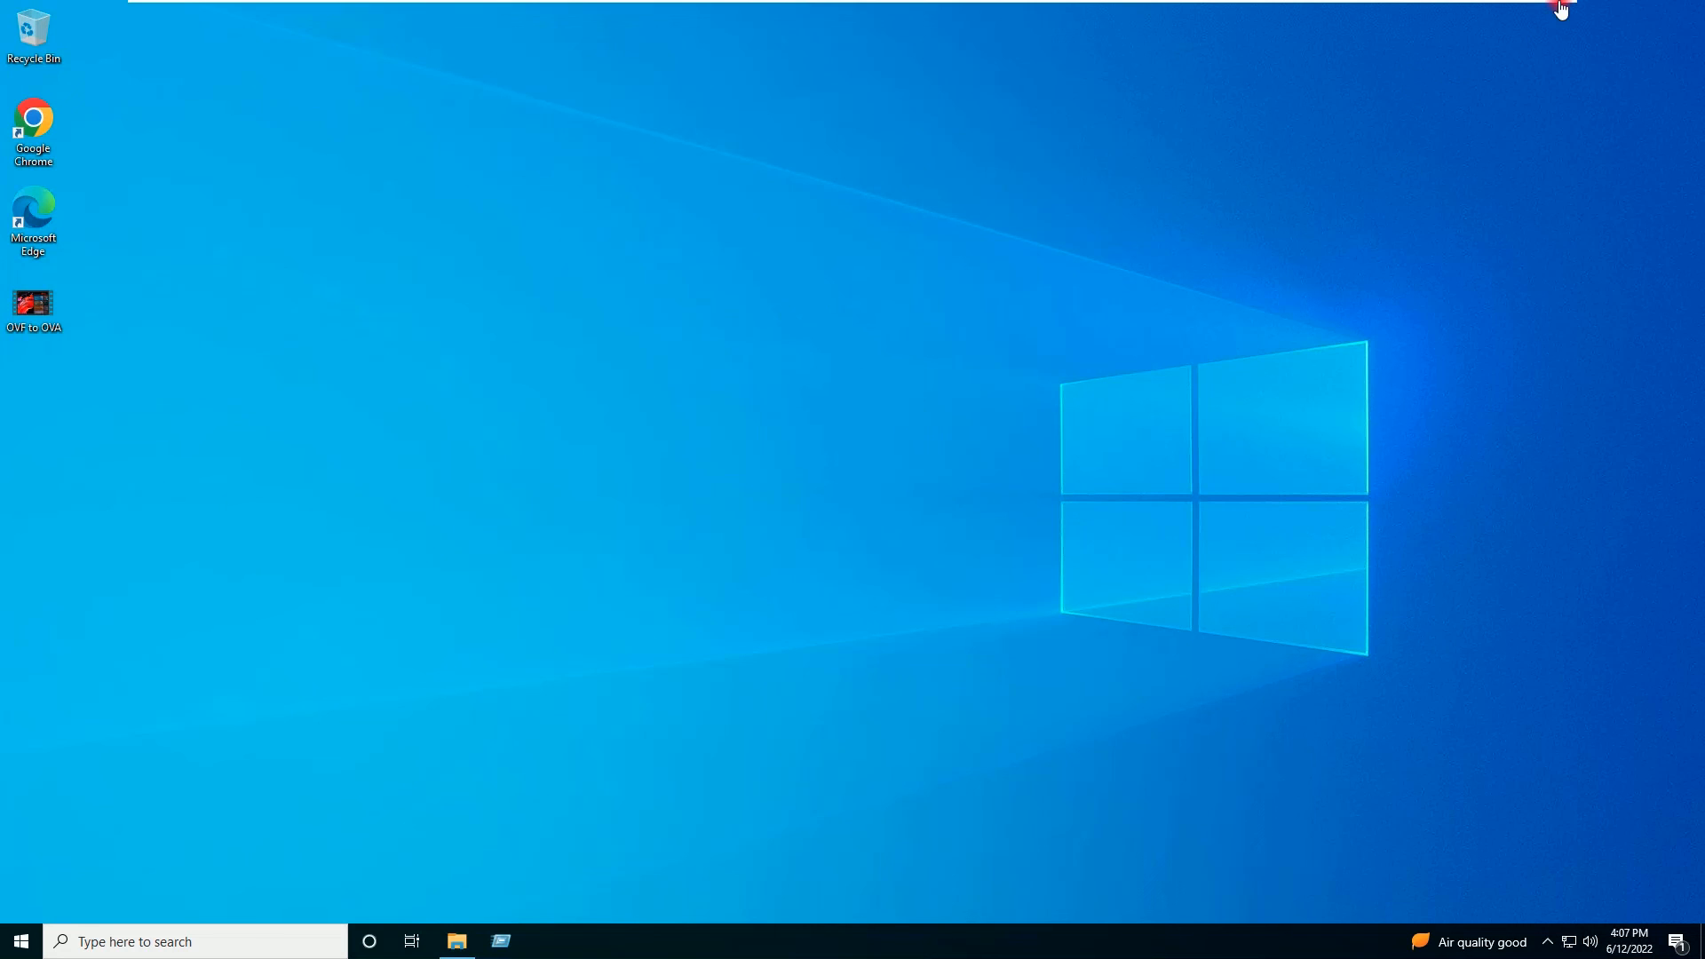
Step: Move the full-screen connection bar aside and minimise VMware Workstation to reveal the host's jellyfish desktop
mouse_move(1264, 5)
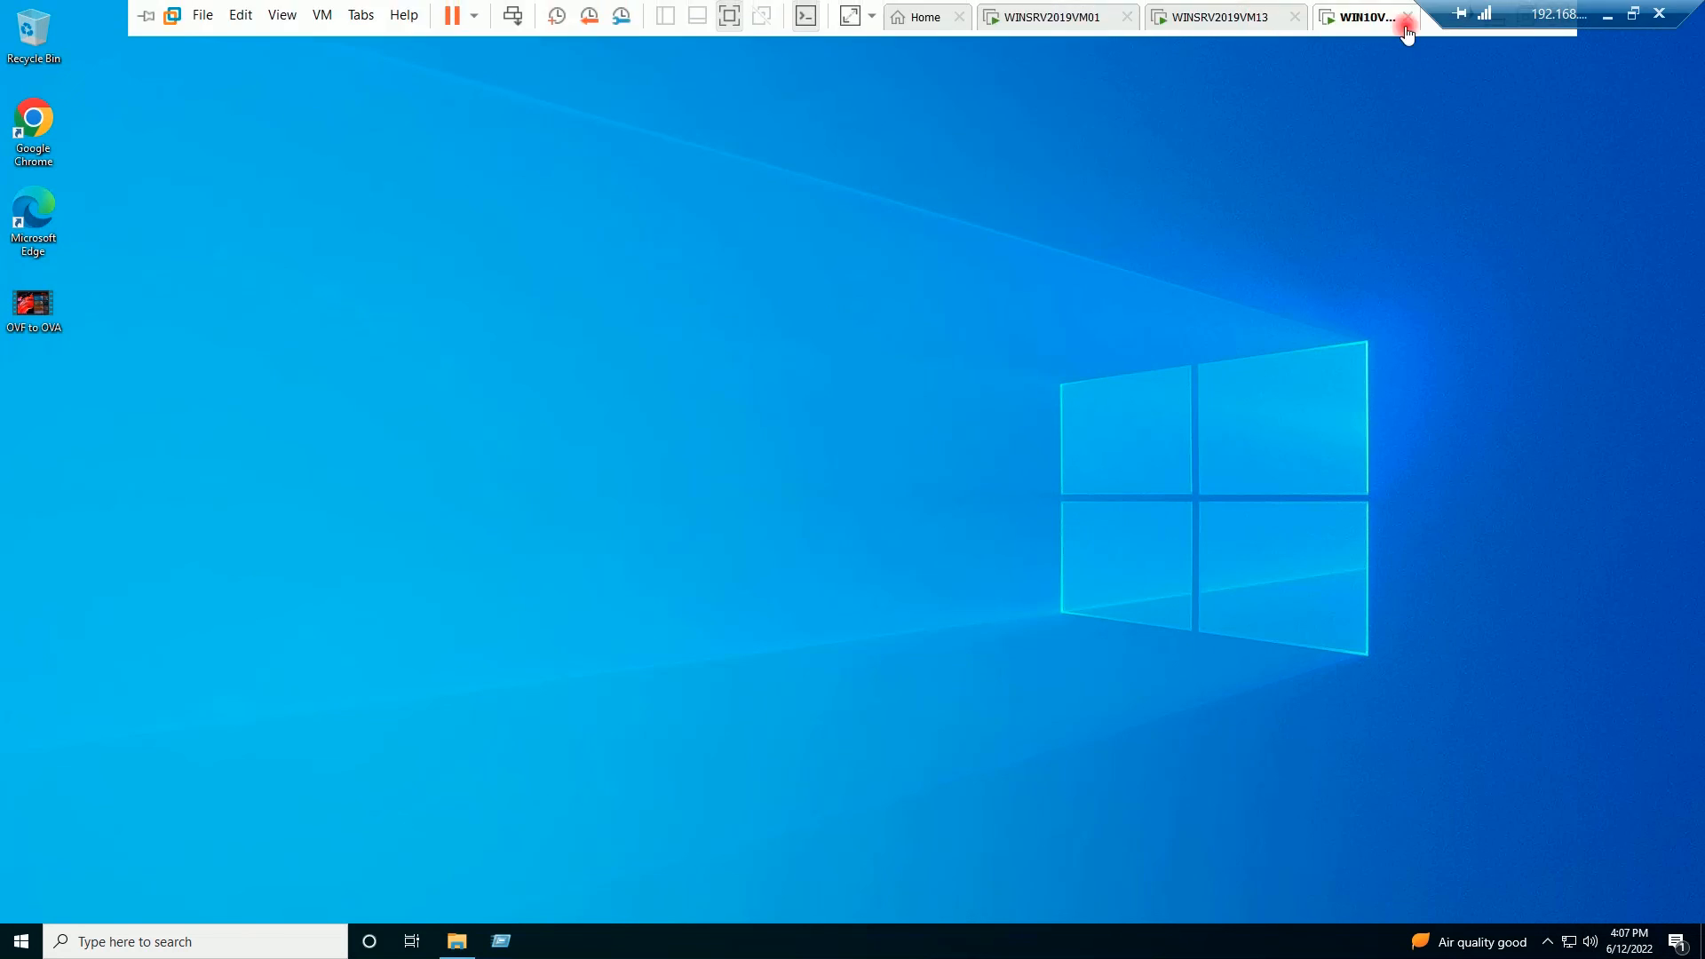
left_click_drag(1518, 7, 1290, 7)
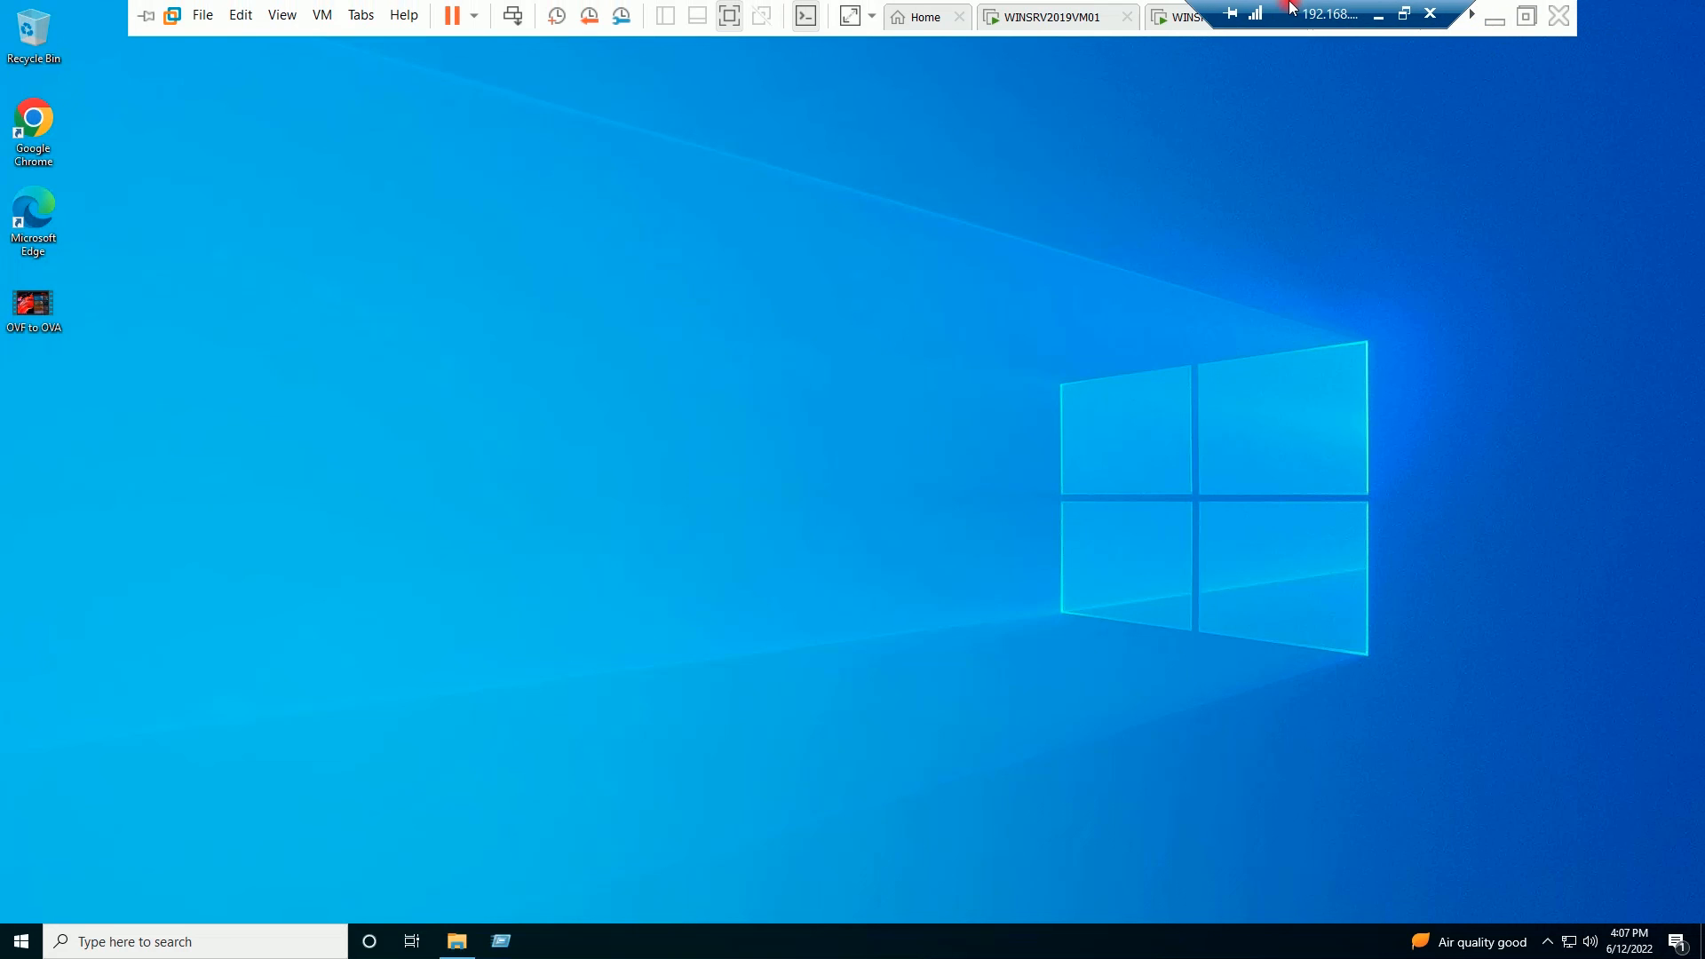
left_click(1499, 25)
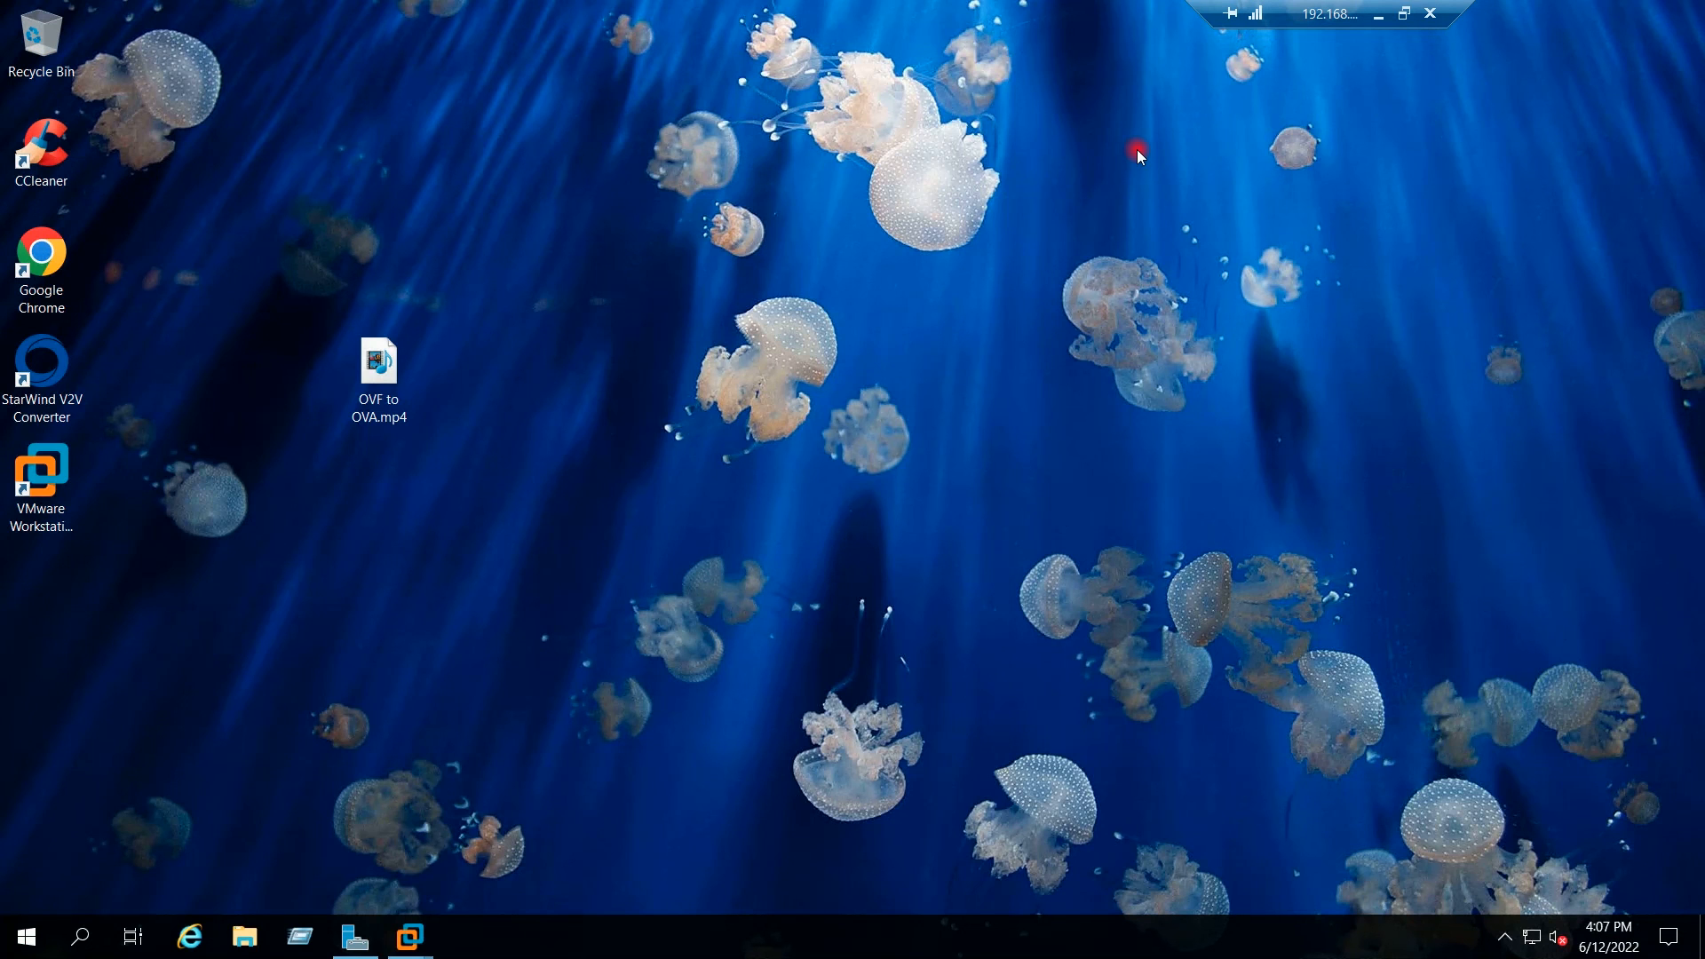